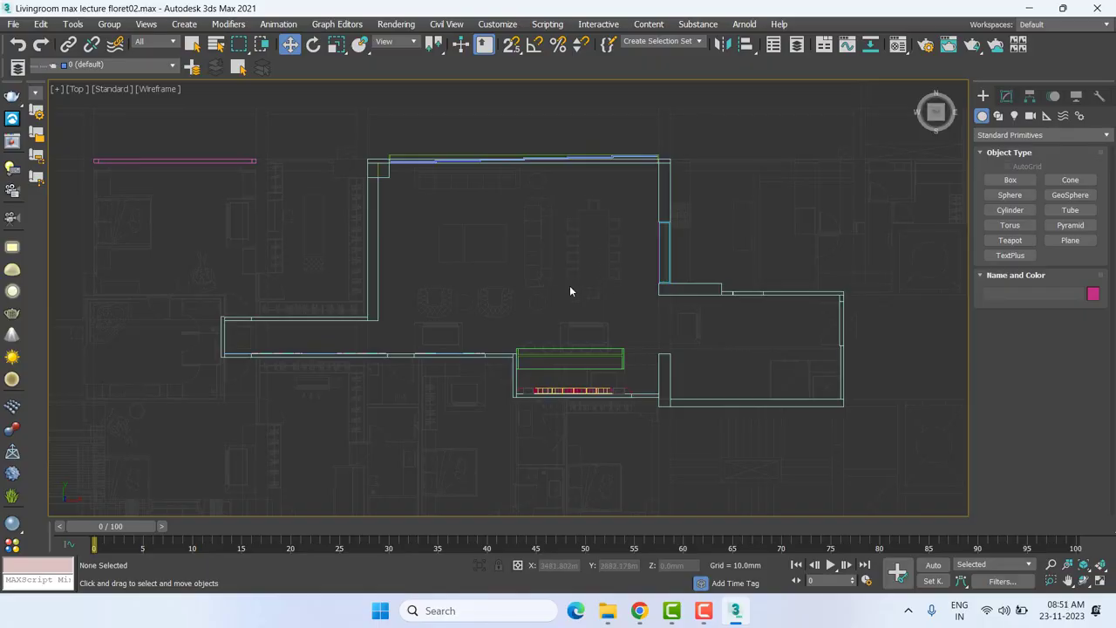
Centre and zoom the Top view on the living room, then pick the Line spline tool.
middle_click_drag(570, 285, 673, 337)
scroll(657, 298, "up", 2)
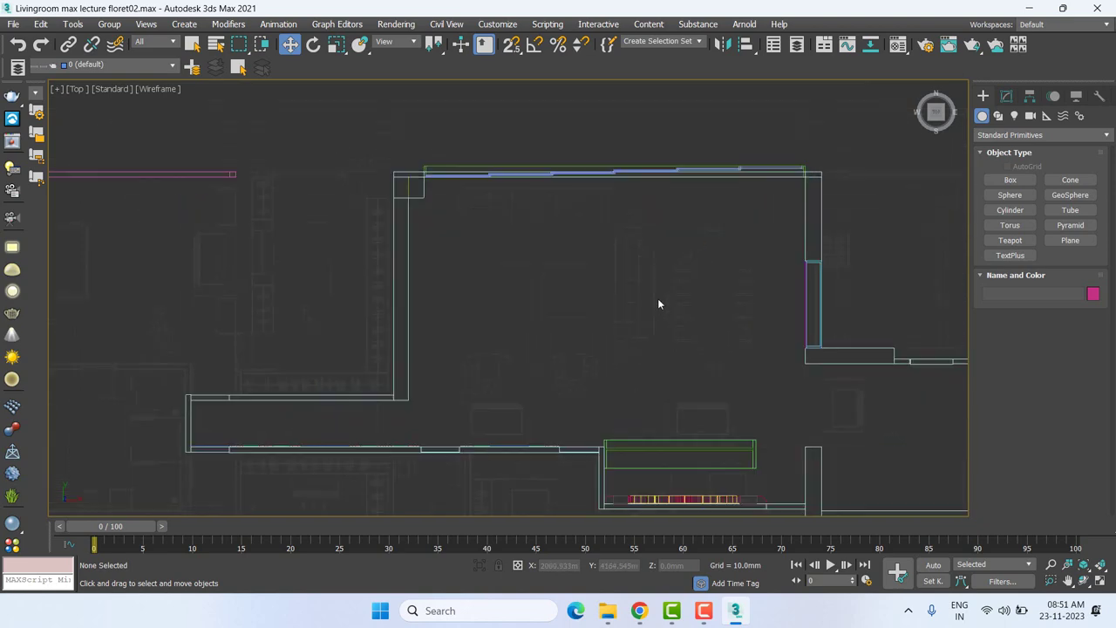
middle_click_drag(610, 287, 505, 212)
left_click(998, 115)
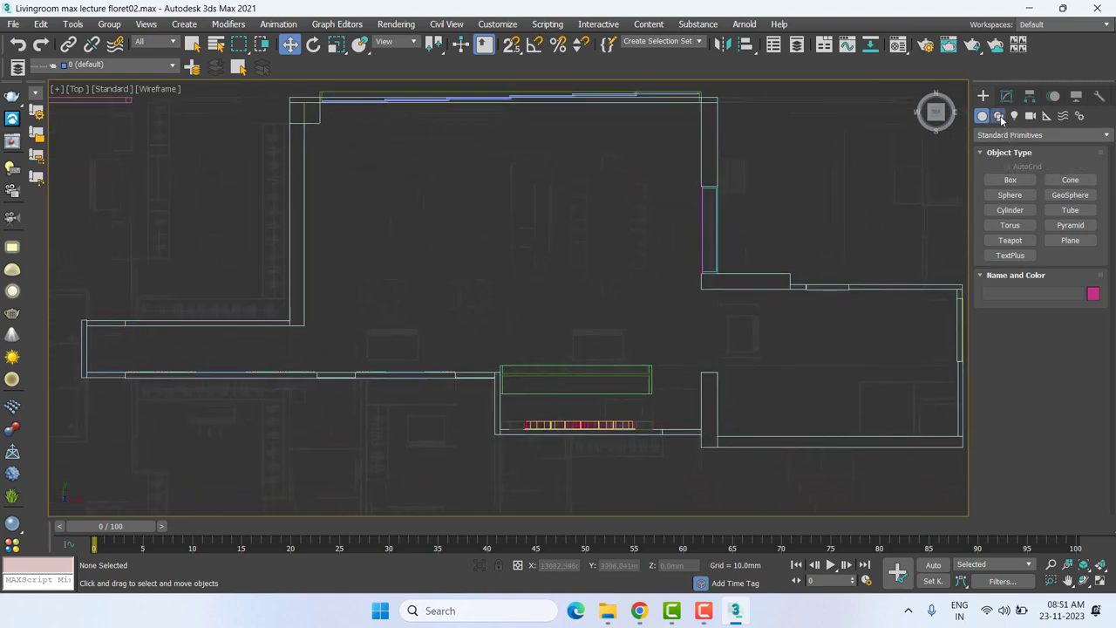
left_click(1010, 191)
Pan the plan to show the top wall and switch to the Front view.
middle_click_drag(377, 245, 400, 271)
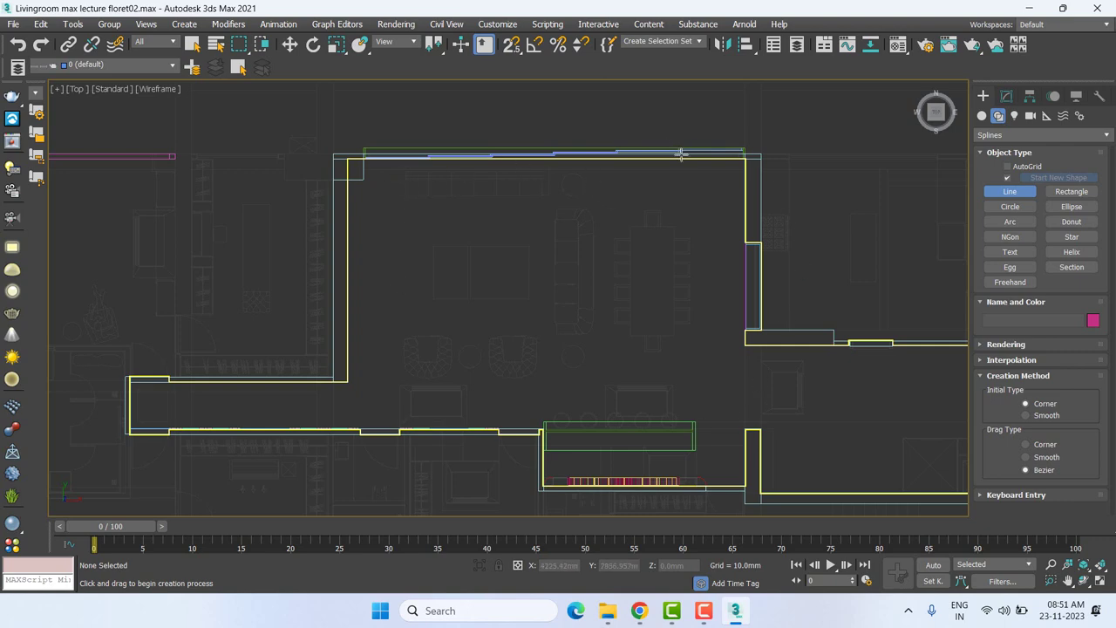
middle_click_drag(678, 163, 659, 193)
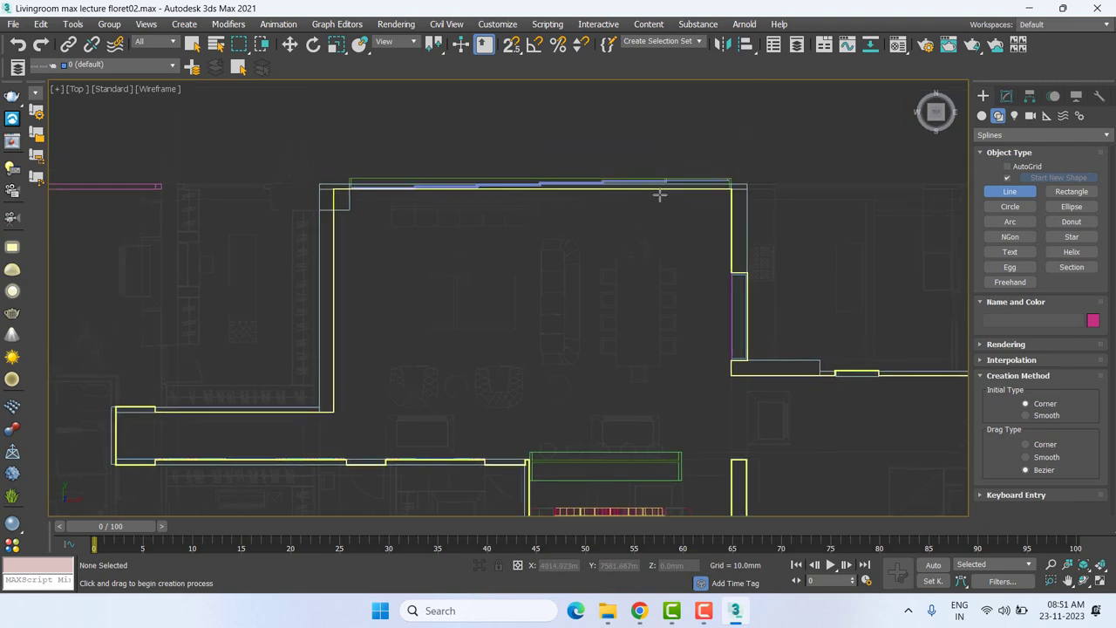
key("f")
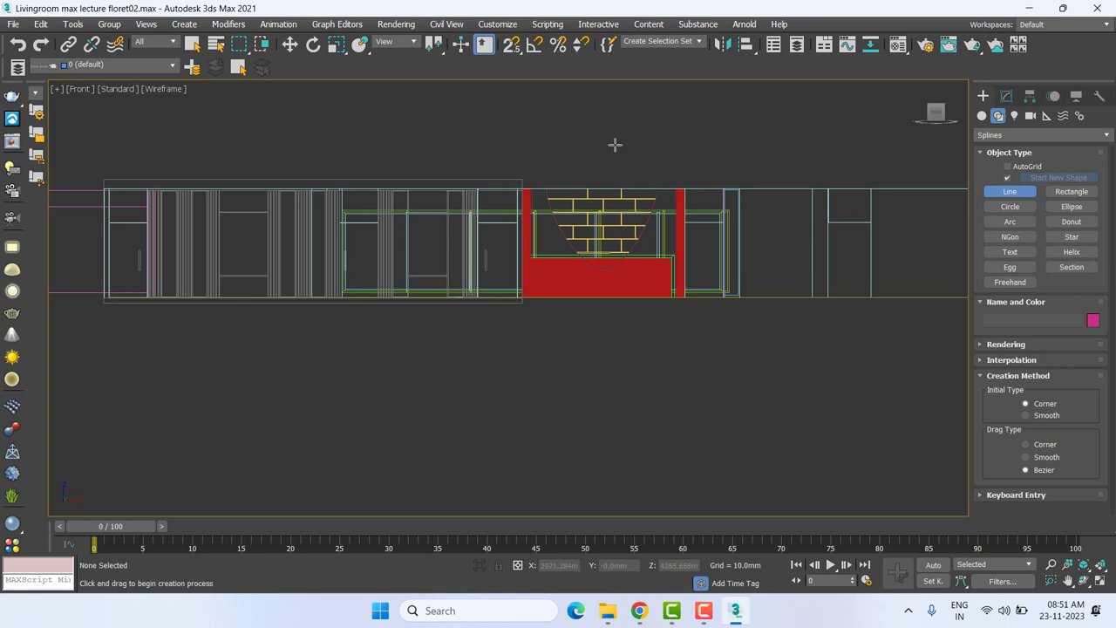
Zoom into the cabinet top, place a corner point above it, and end Line creation.
scroll(451, 165, "up", 2)
scroll(451, 165, "up", 5)
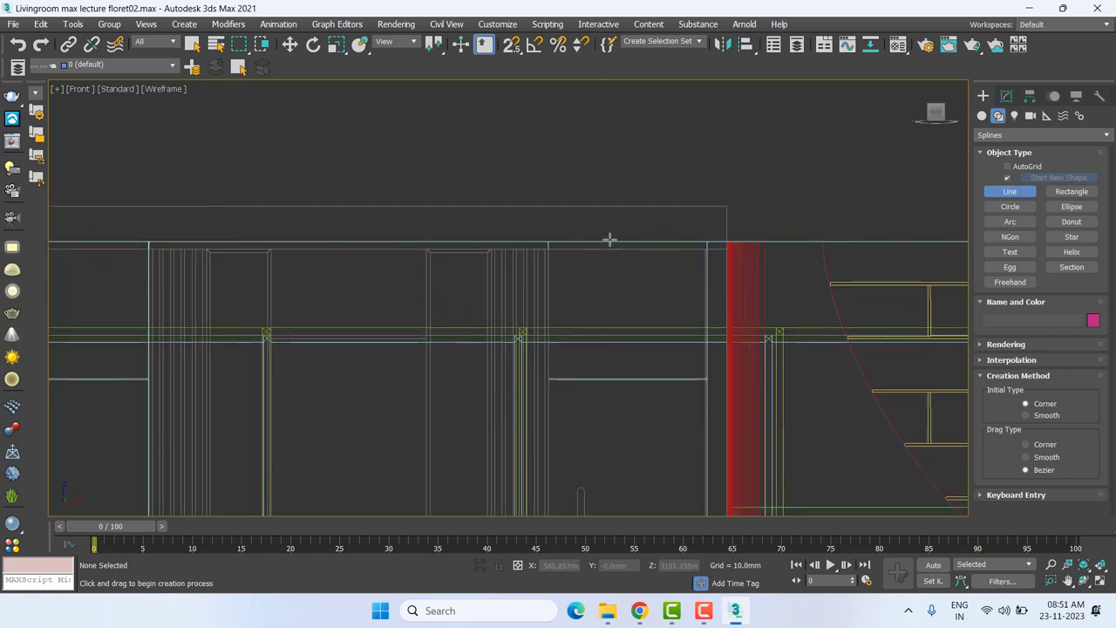
left_click(725, 207)
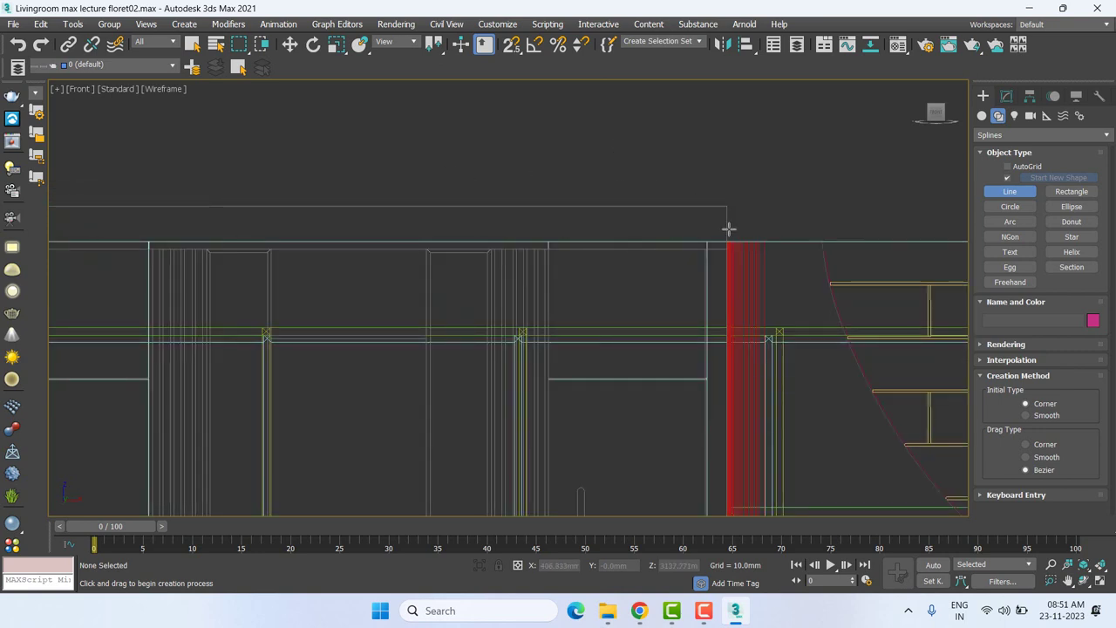
key("w")
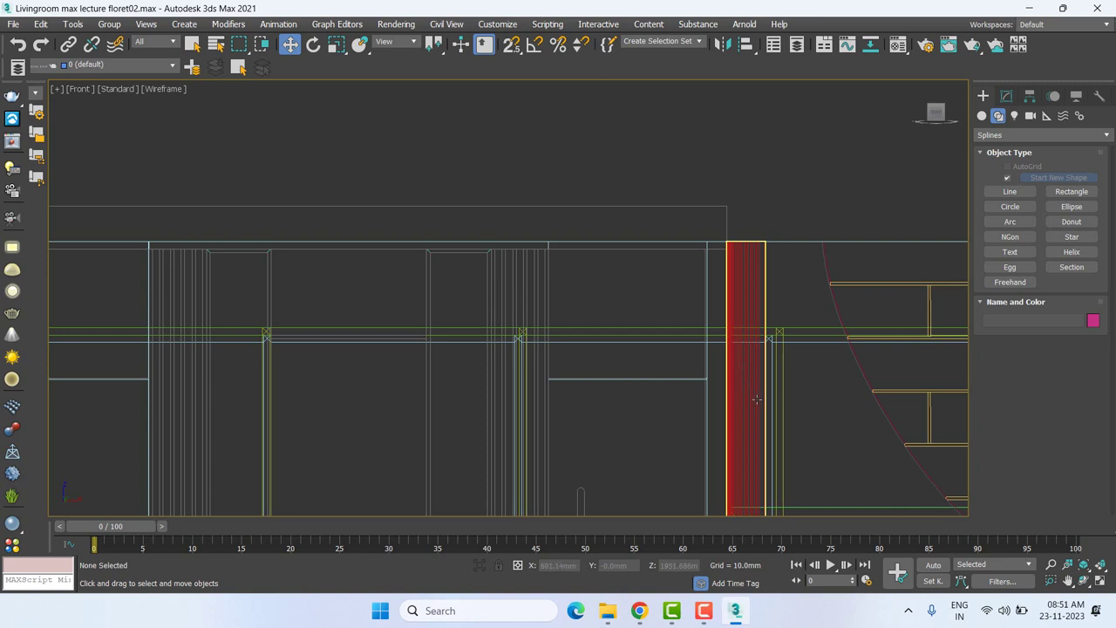
Zoom out and bring up the quad menu over the brick shelving.
scroll(750, 403, "down", 2)
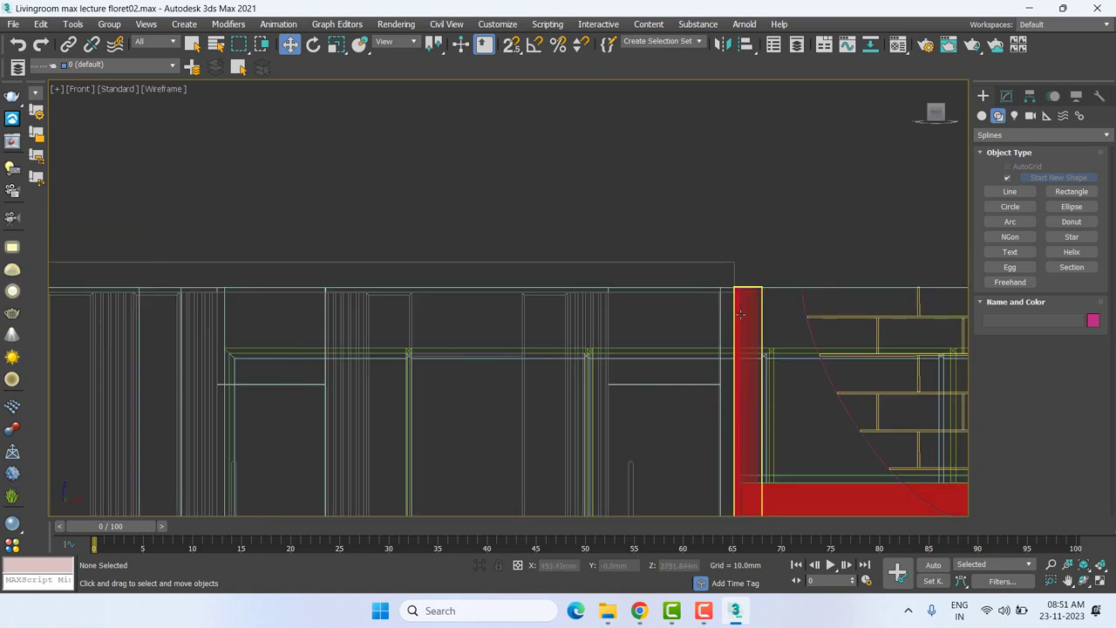
scroll(740, 314, "down", 1)
scroll(740, 314, "down", 1)
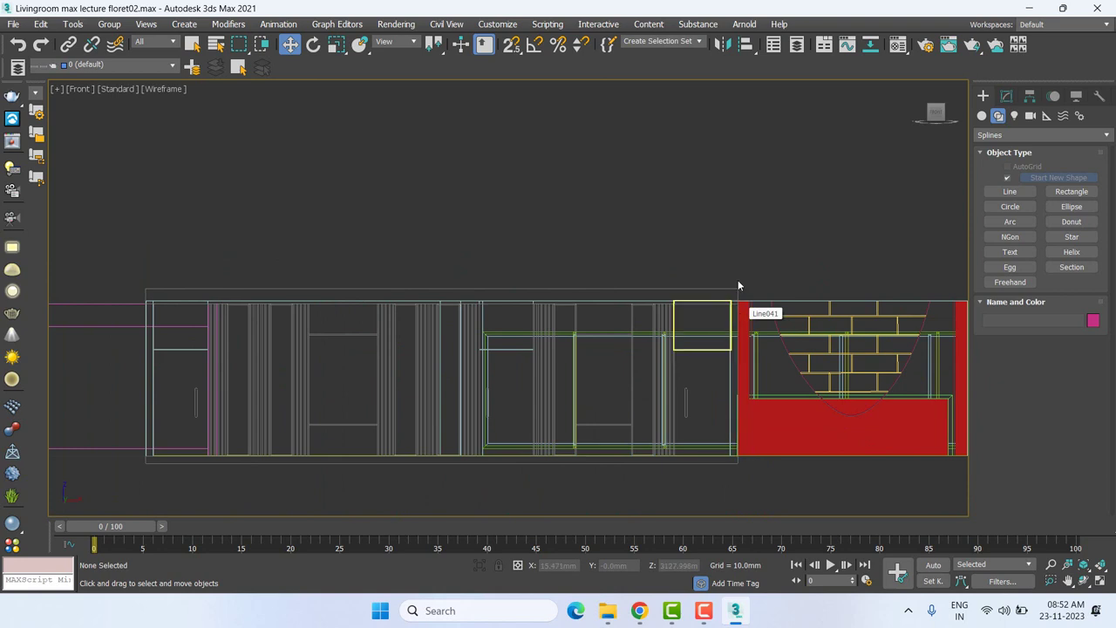
right_click(851, 326)
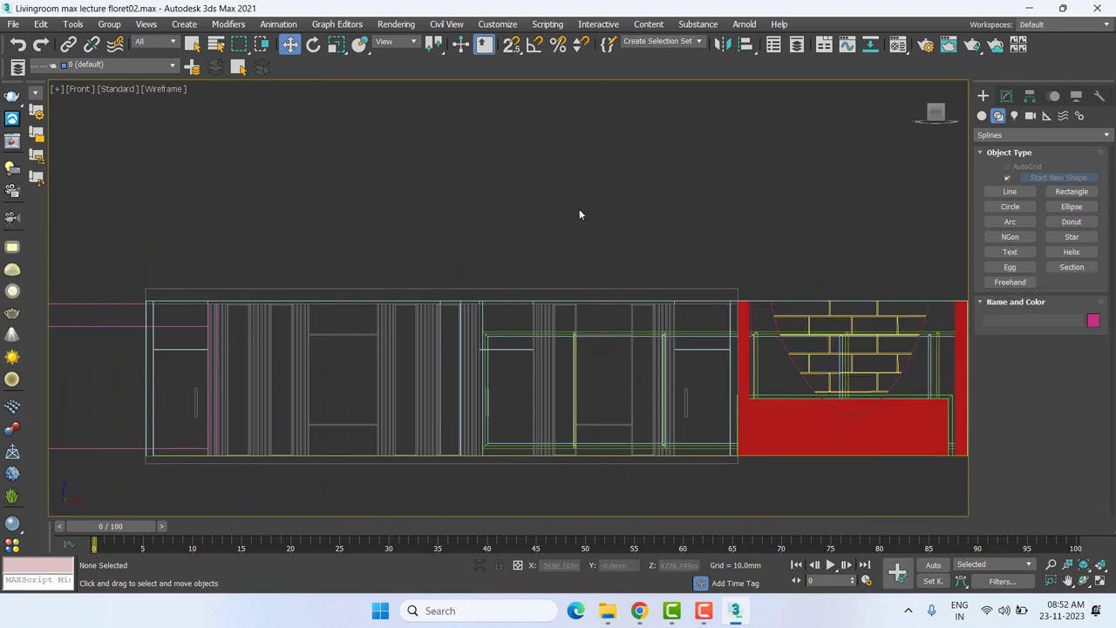
Pan the Front view back and forth across the cabinet wall elevation.
middle_click_drag(593, 279, 577, 274)
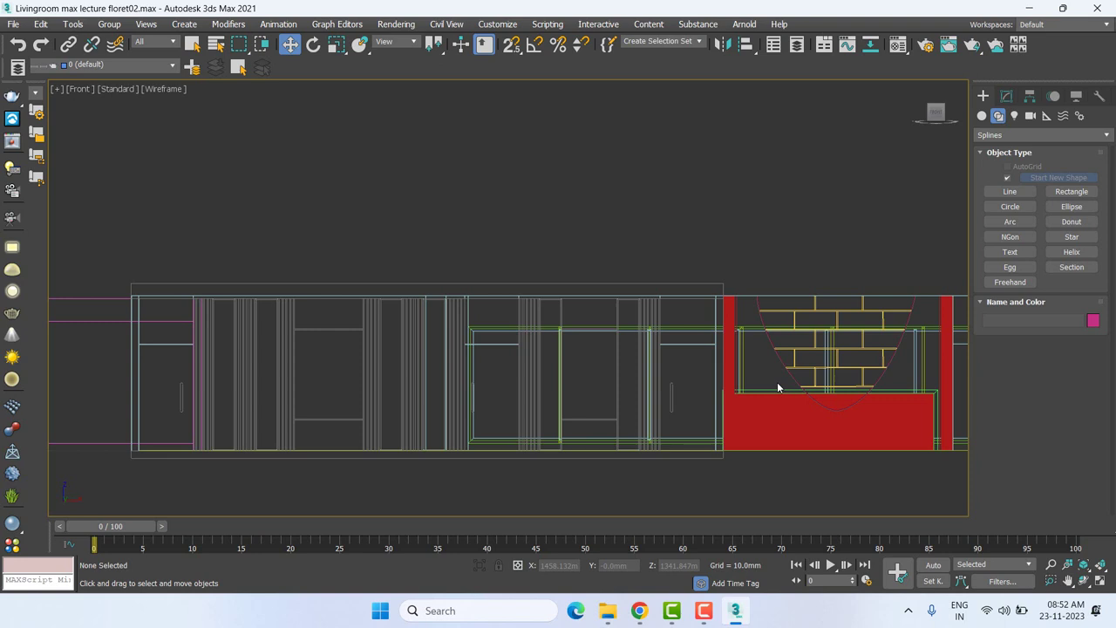
middle_click_drag(734, 146, 608, 195)
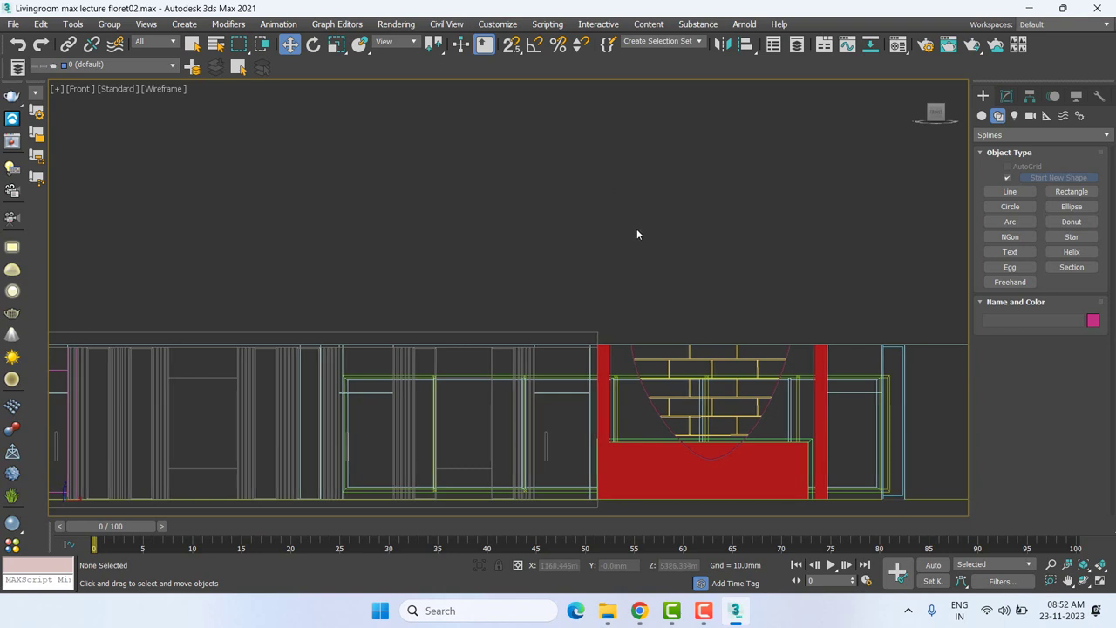
right_click(727, 258)
middle_click_drag(618, 206, 731, 189)
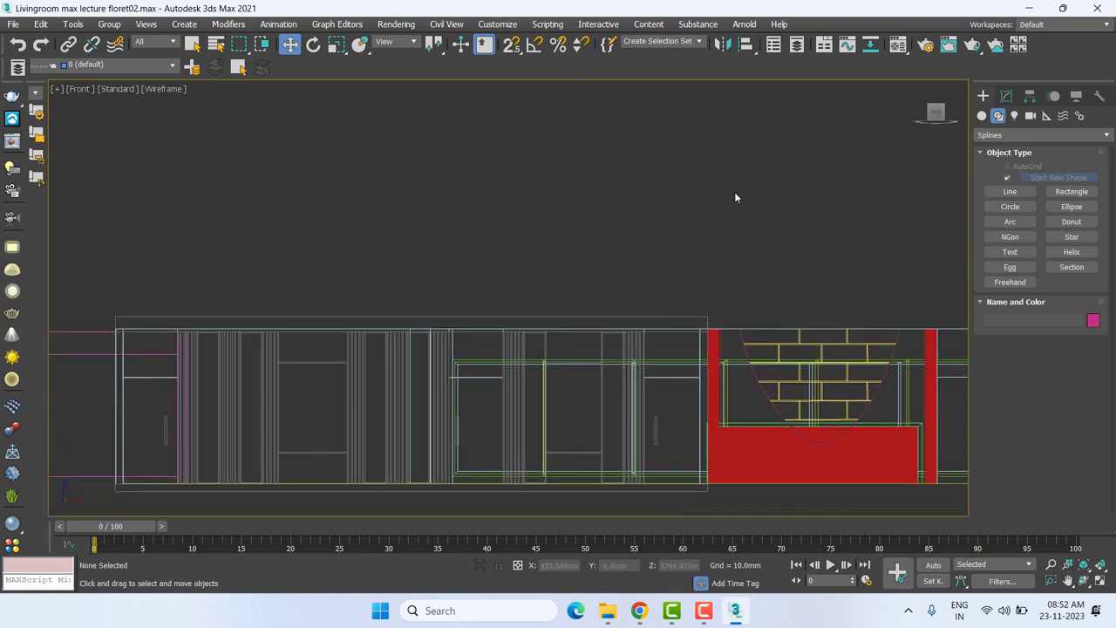
middle_click_drag(680, 204, 511, 177)
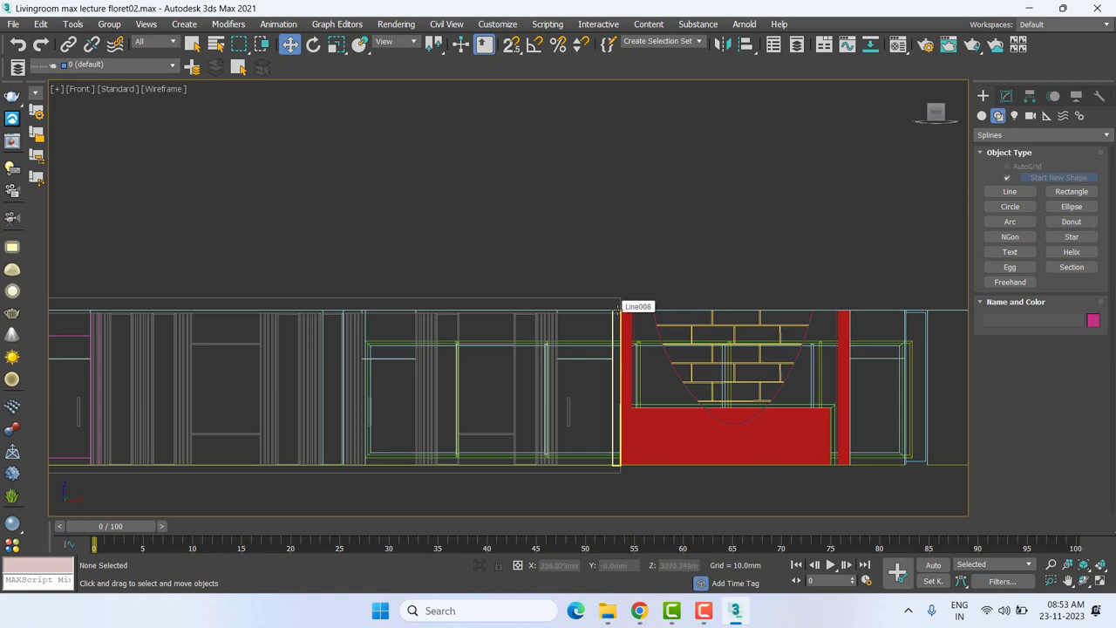
middle_click_drag(614, 306, 550, 316)
Return to the Top view, recentre the whole floor plan, and pick Line again.
key("t")
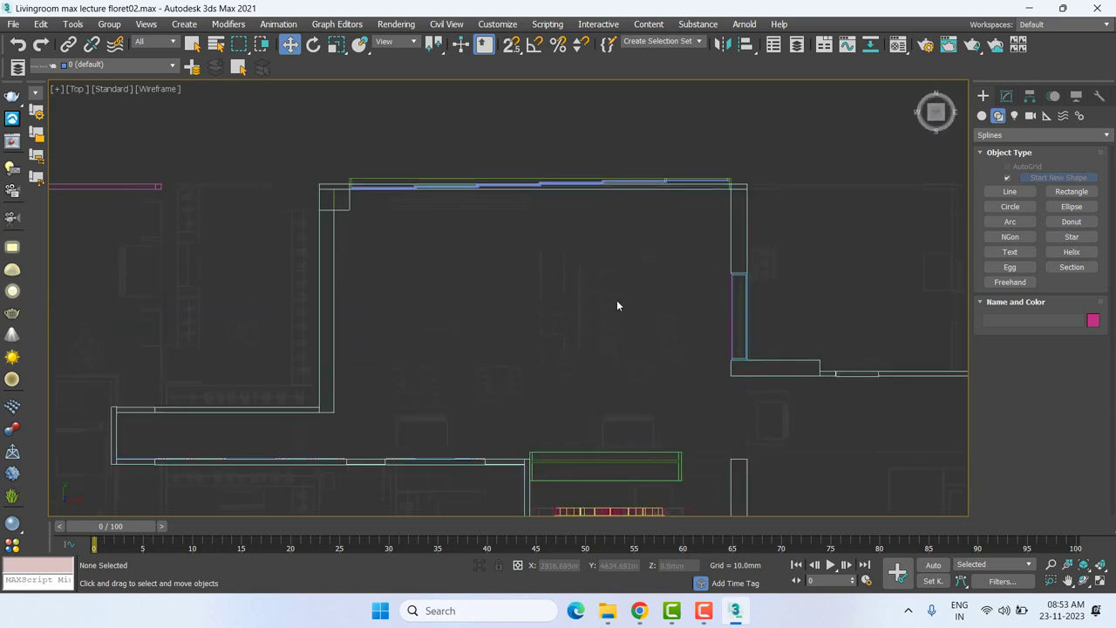
scroll(747, 183, "down", 2)
middle_click_drag(724, 361, 654, 275)
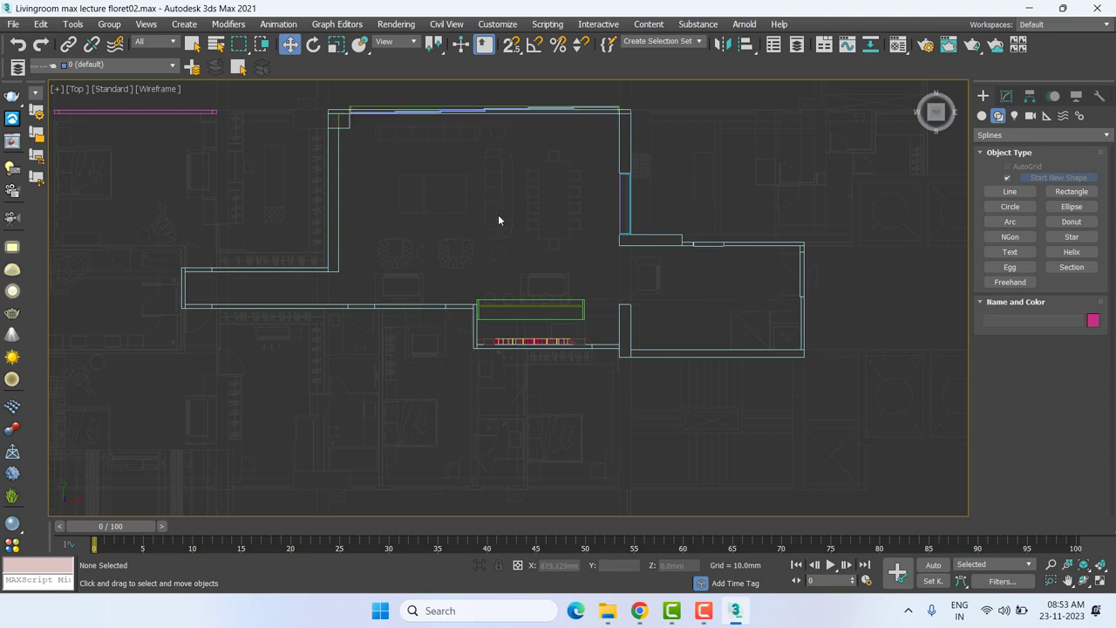
middle_click_drag(498, 217, 603, 266)
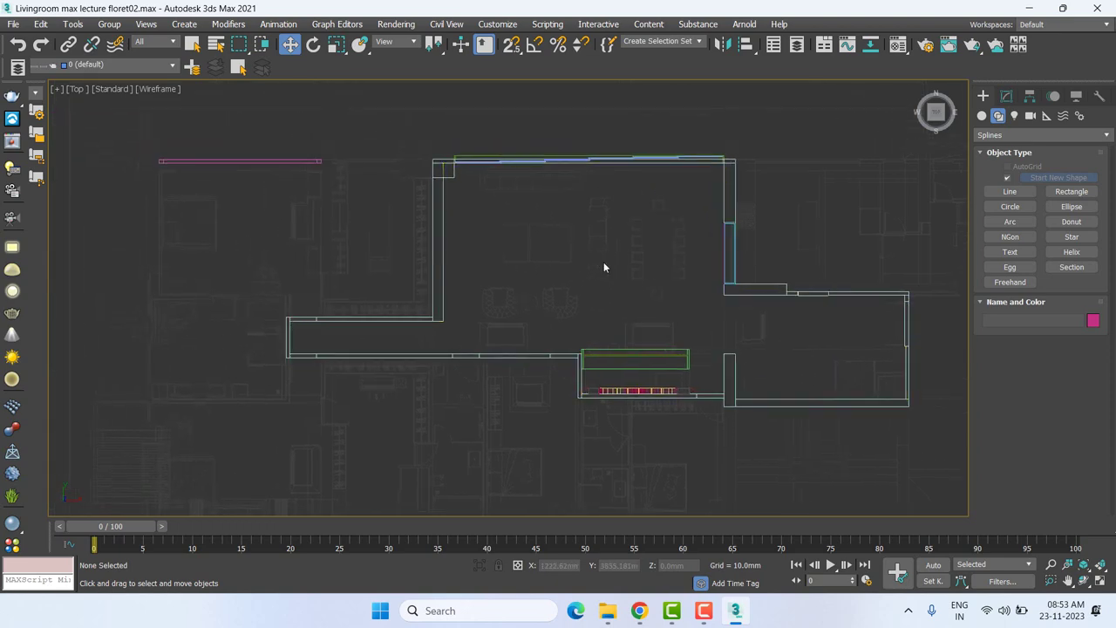
left_click(1009, 190)
mouse_move(639, 610)
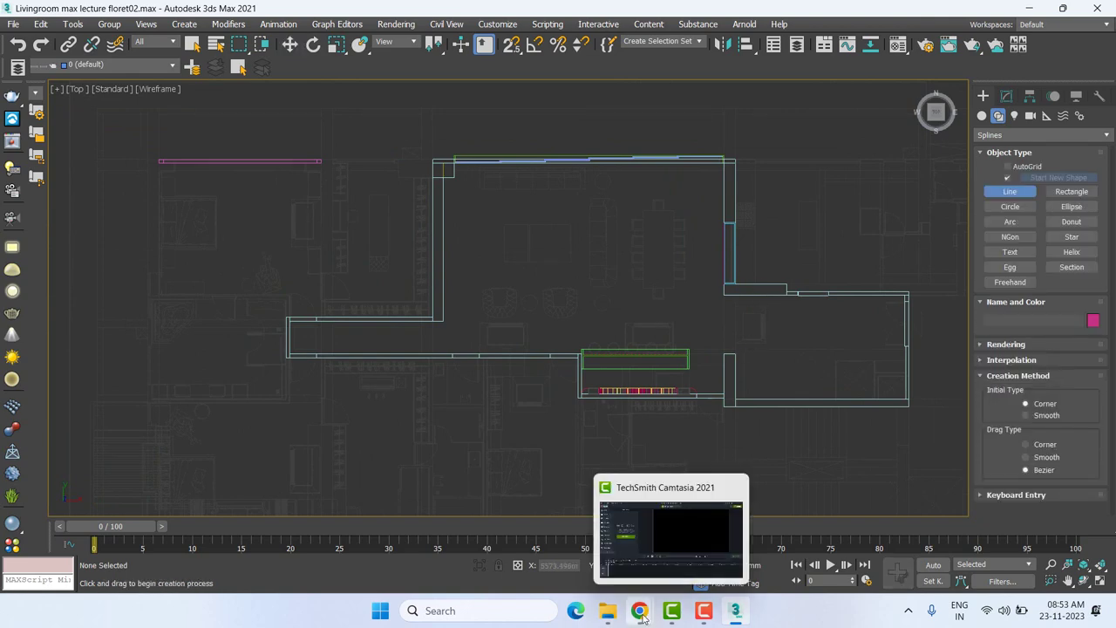
left_click(558, 532)
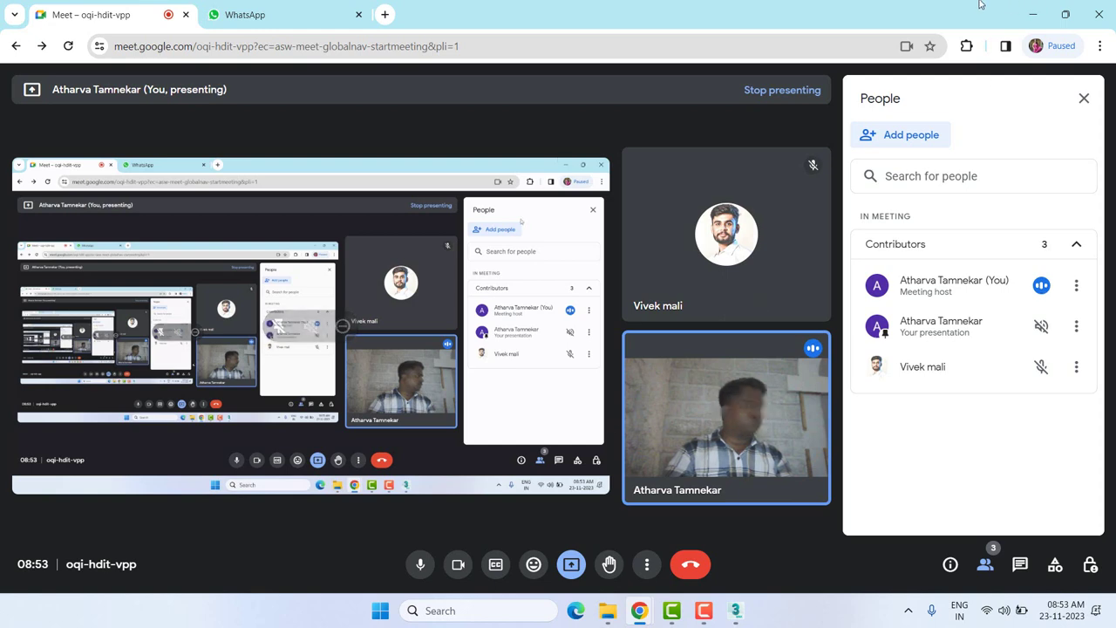
left_click(1033, 14)
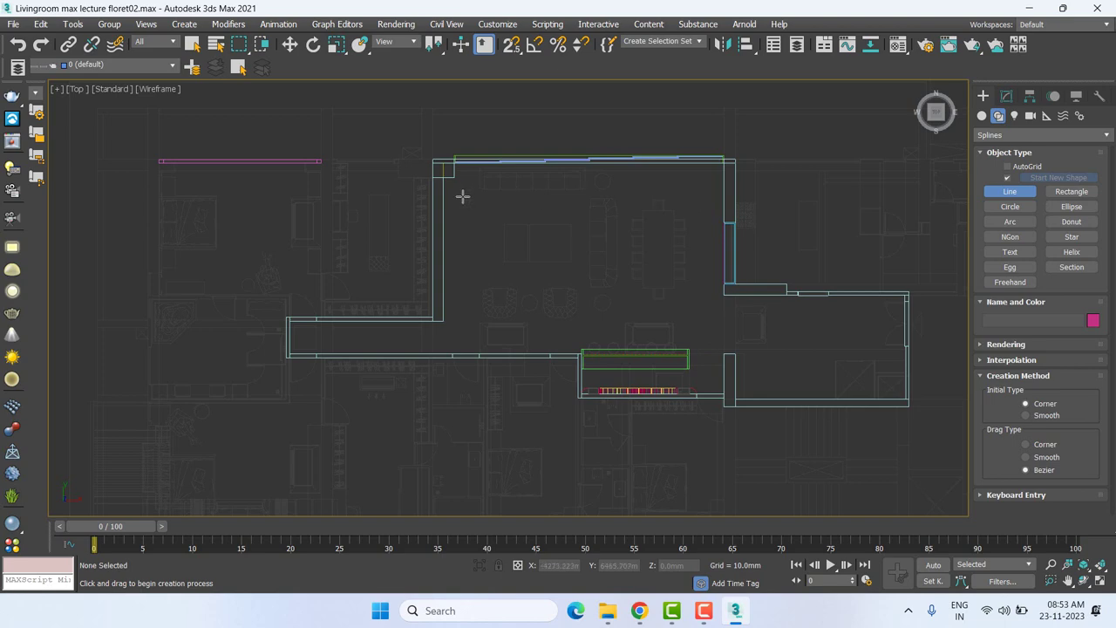
Zoom into the top-right walls, turn on Angle Snap and 2.5D Snaps, and bring up the snap options.
middle_click_drag(517, 354, 538, 363)
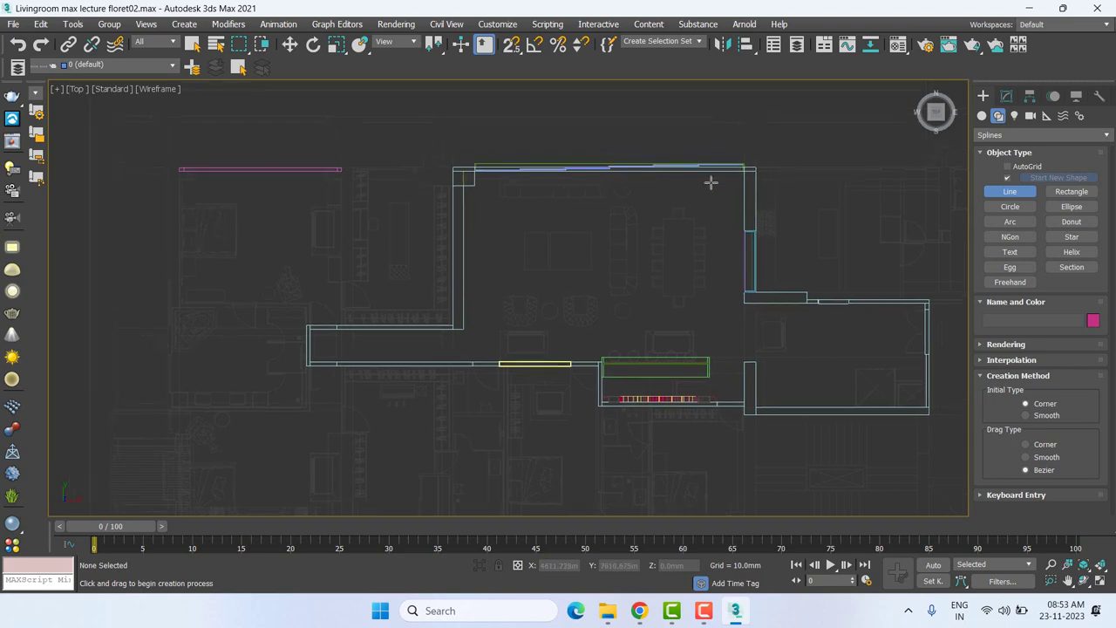
scroll(724, 179, "up", 2)
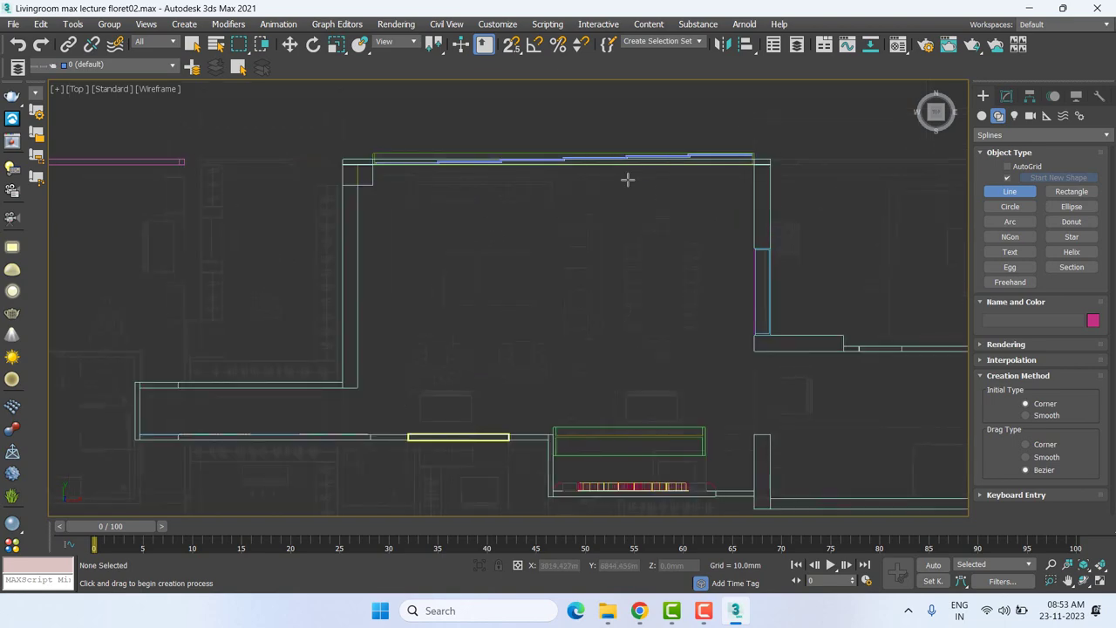
left_click(534, 45)
left_click(513, 45)
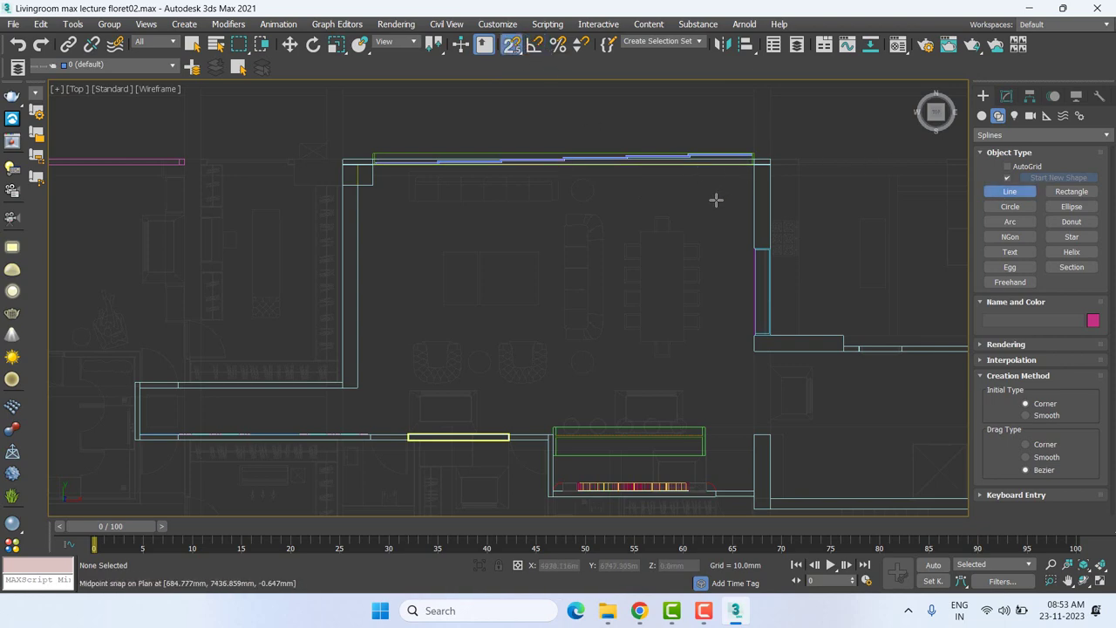
right_click(667, 195, "shift")
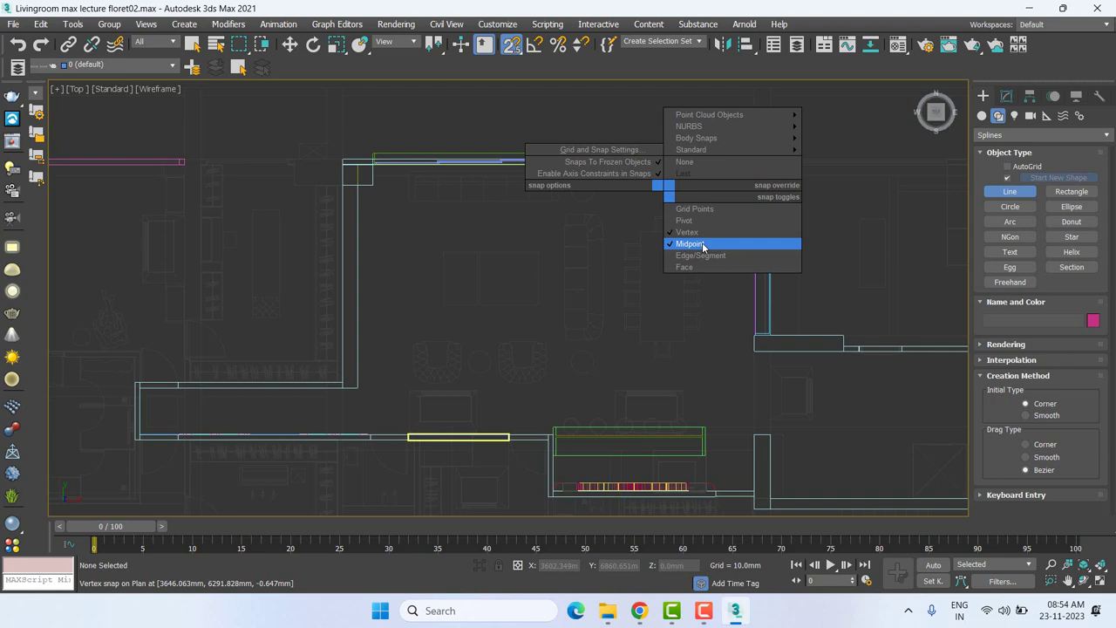
Enable Midpoint snap and trace a closed line through the four inner wall corners.
left_click(703, 244)
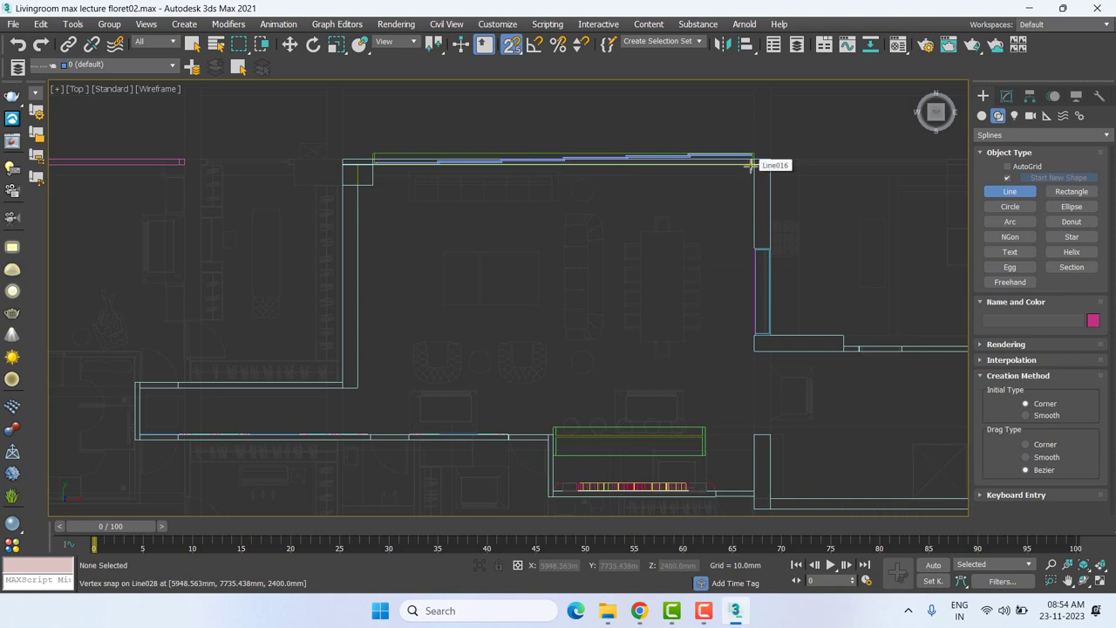
left_click(752, 163)
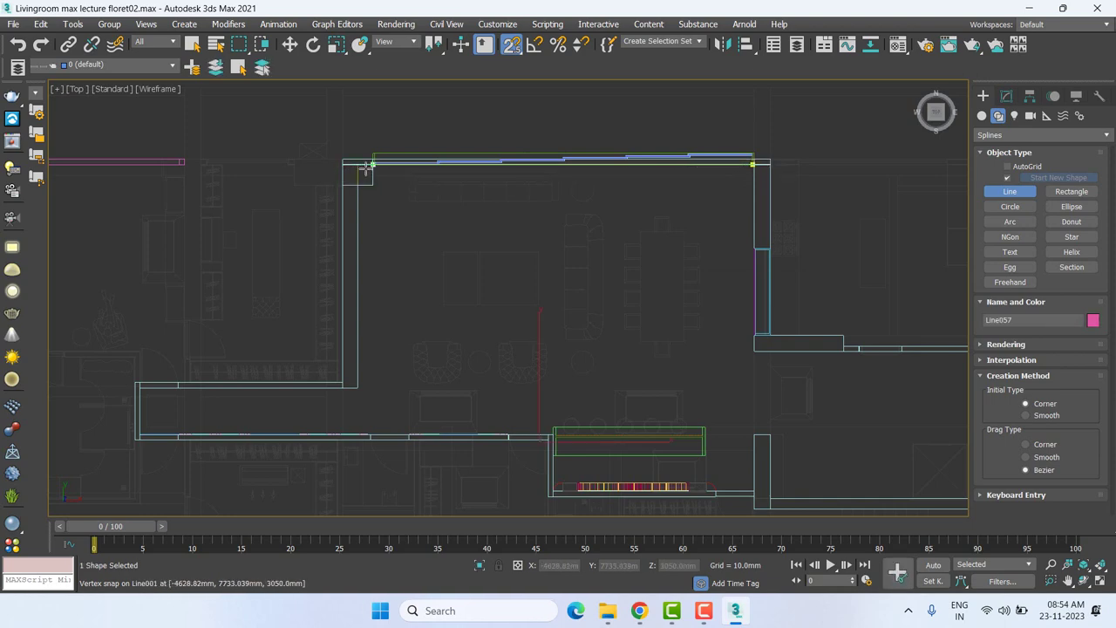
left_click(357, 164)
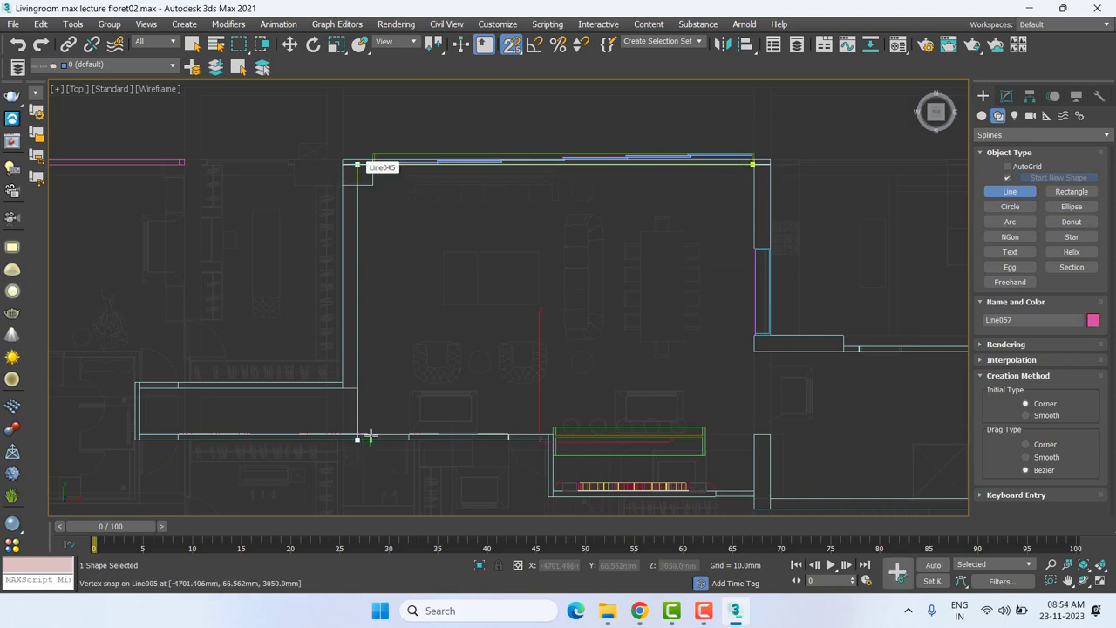
left_click(357, 433)
left_click(754, 433)
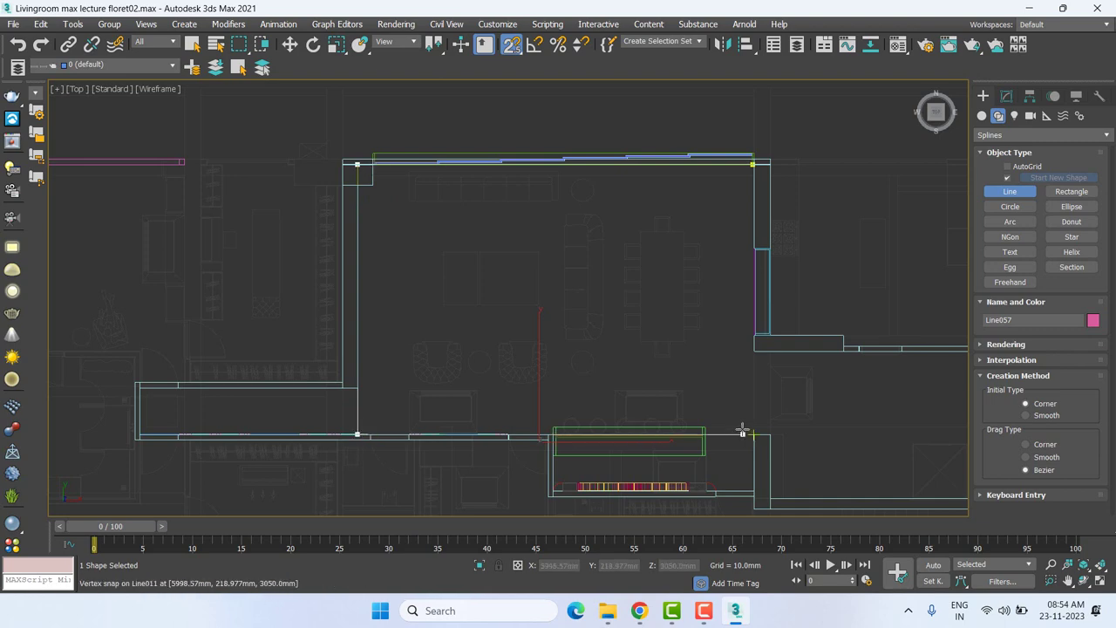
left_click(745, 168)
left_click(536, 317)
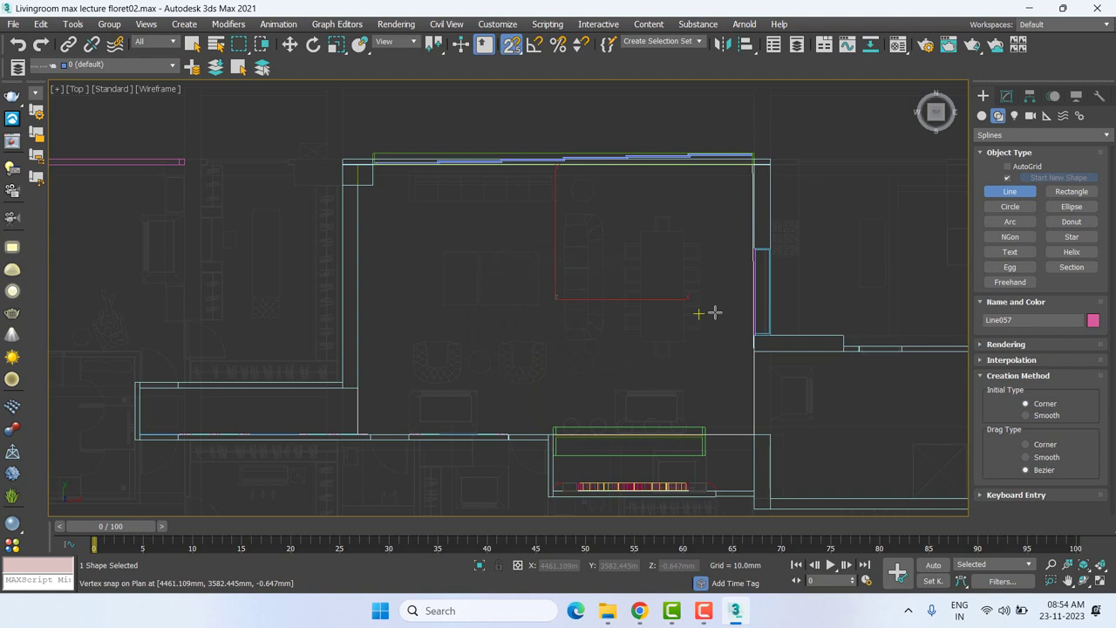
right_click(713, 312)
End Line creation and zoom in on the line's top-right corner to check it.
key("w")
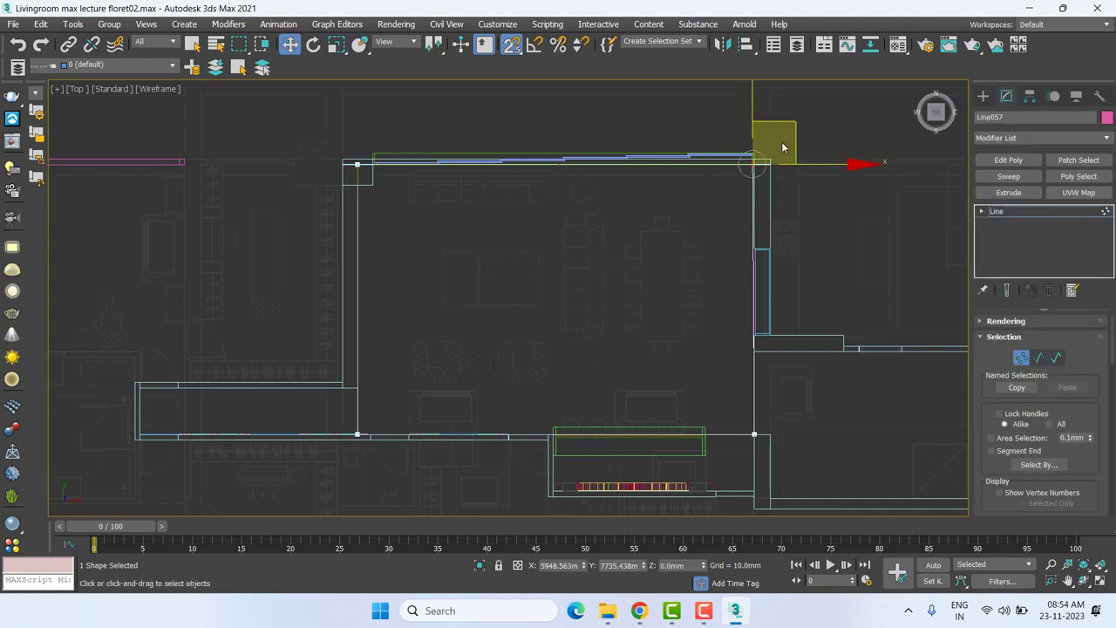
scroll(750, 166, "up", 2)
scroll(755, 154, "up", 2)
scroll(761, 155, "up", 2)
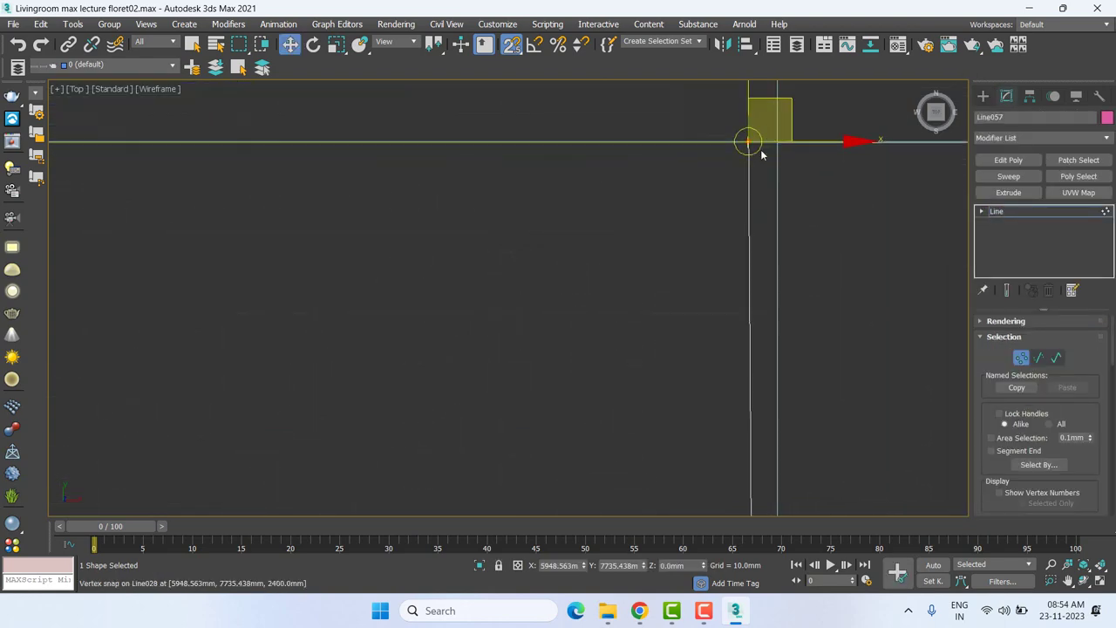
scroll(760, 150, "down", 2)
scroll(777, 186, "up", 2)
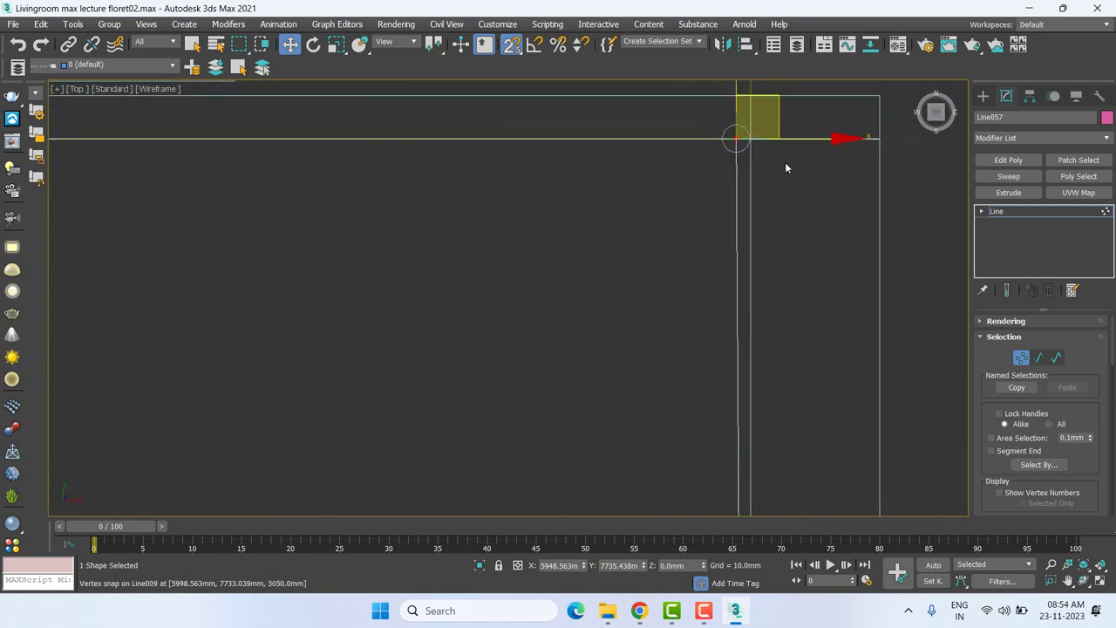
middle_click_drag(785, 162, 819, 279)
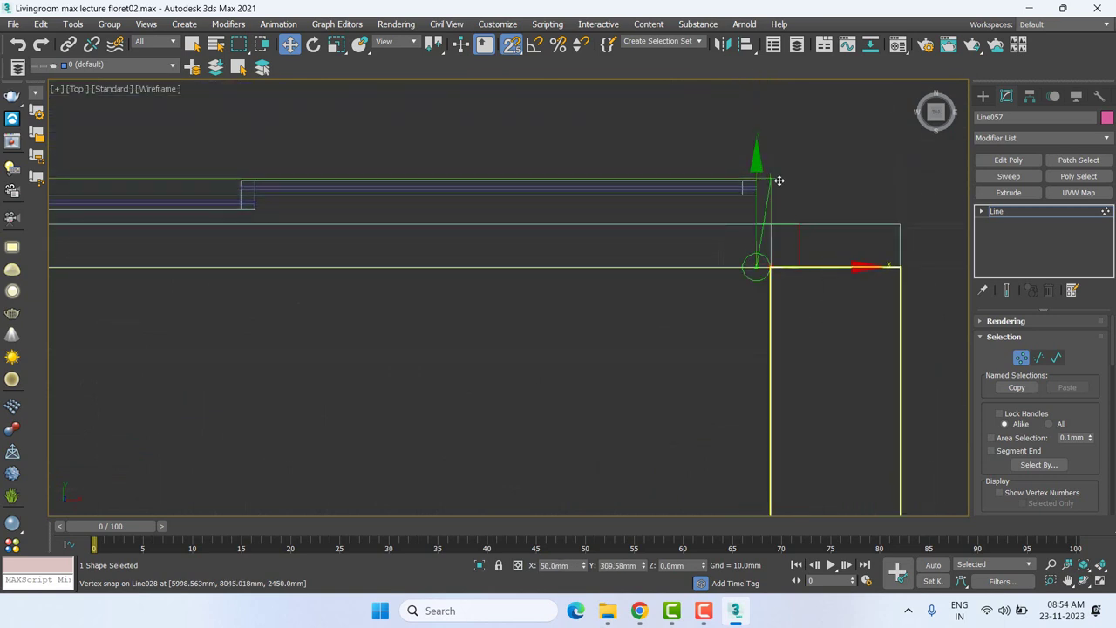
scroll(802, 283, "down", 3)
scroll(798, 281, "down", 2)
scroll(795, 292, "down", 3)
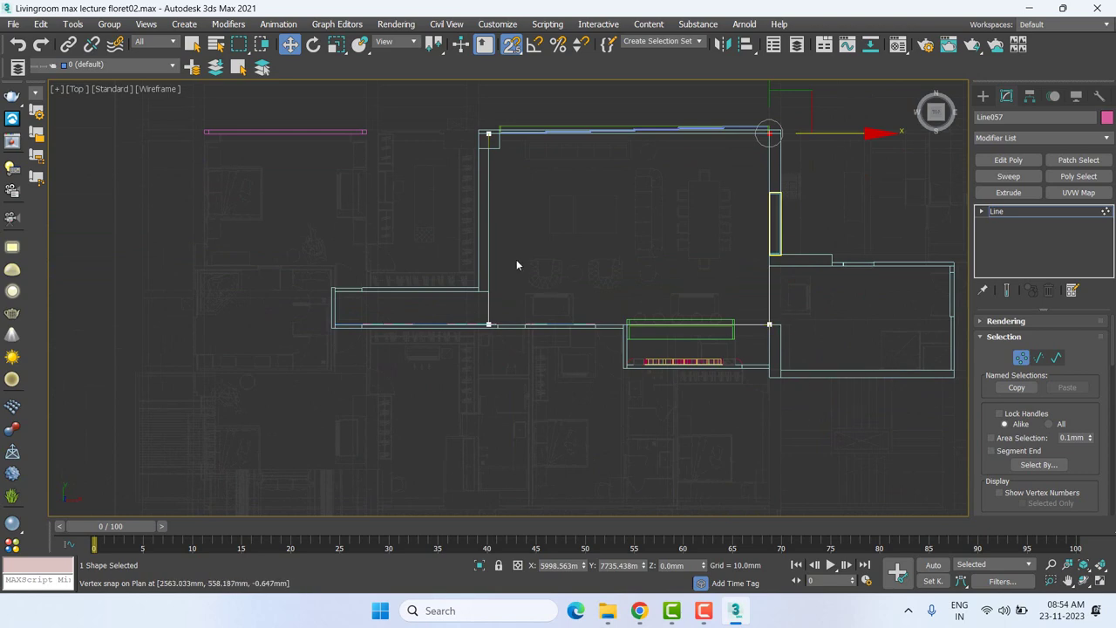
scroll(489, 323, "up", 4)
scroll(501, 237, "up", 1)
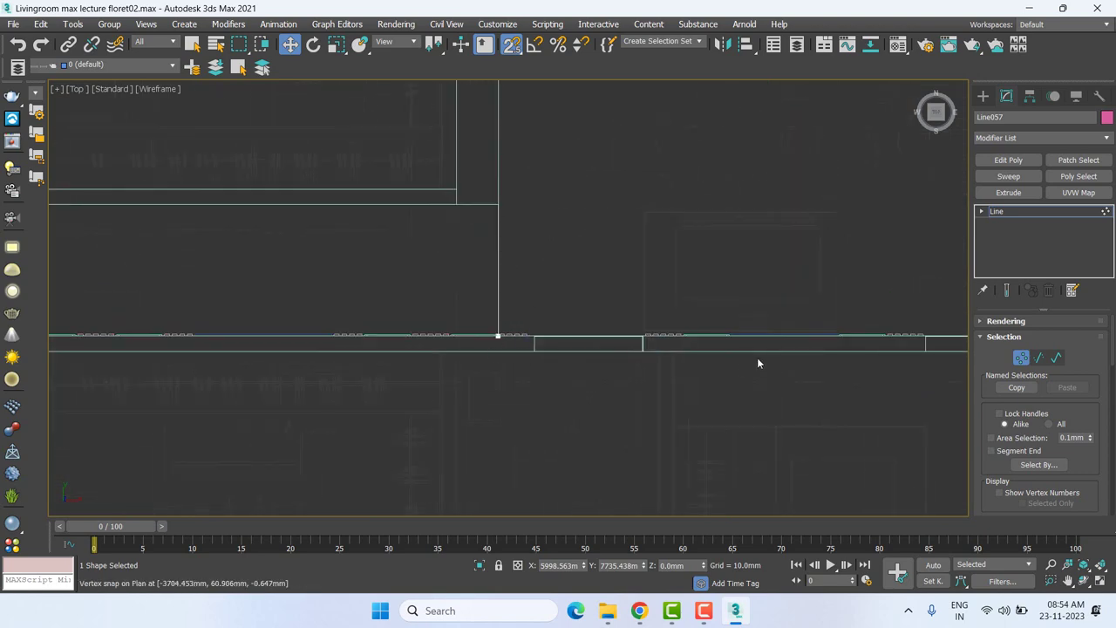
scroll(648, 390, "down", 1)
scroll(650, 390, "down", 1)
scroll(650, 390, "down", 2)
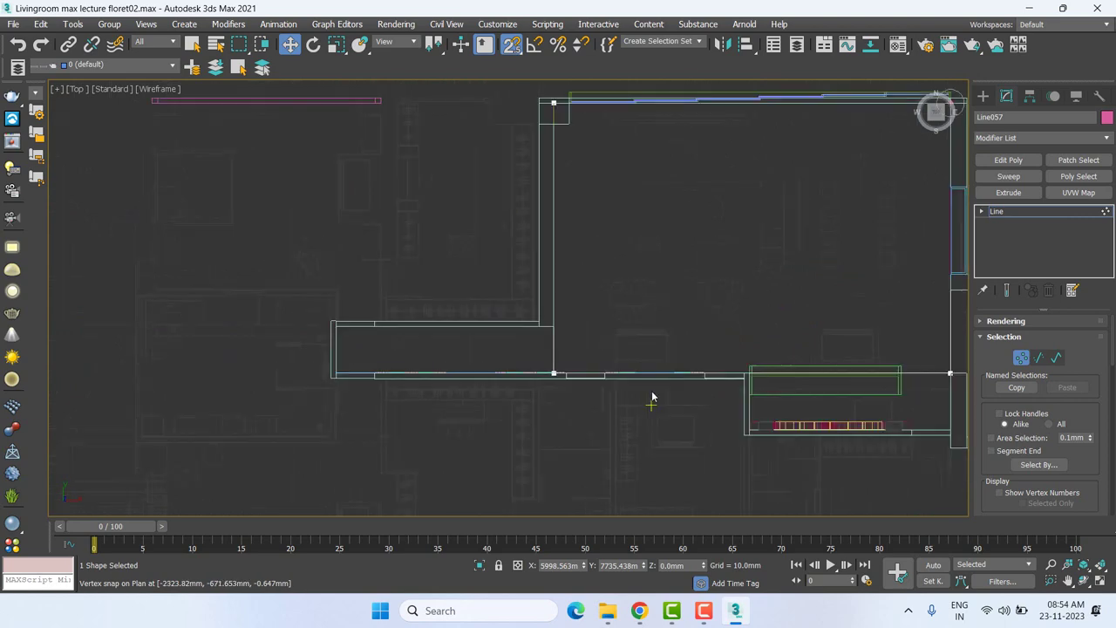
Pan across the floor plan to check Line057 against the whole room.
middle_click_drag(652, 399, 528, 445)
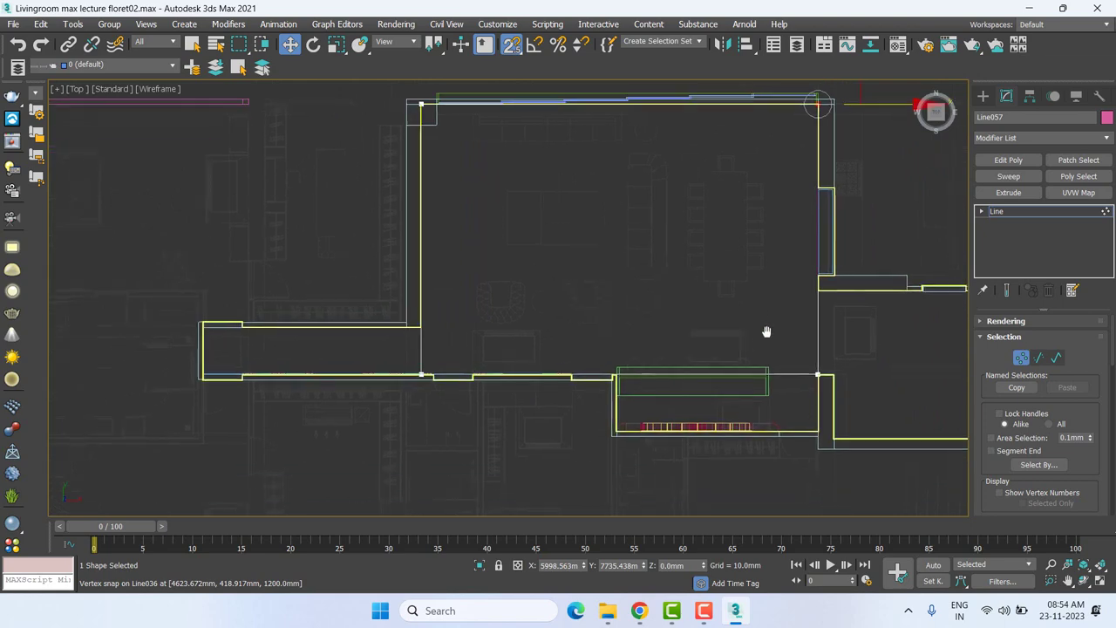
middle_click_drag(639, 427, 622, 325)
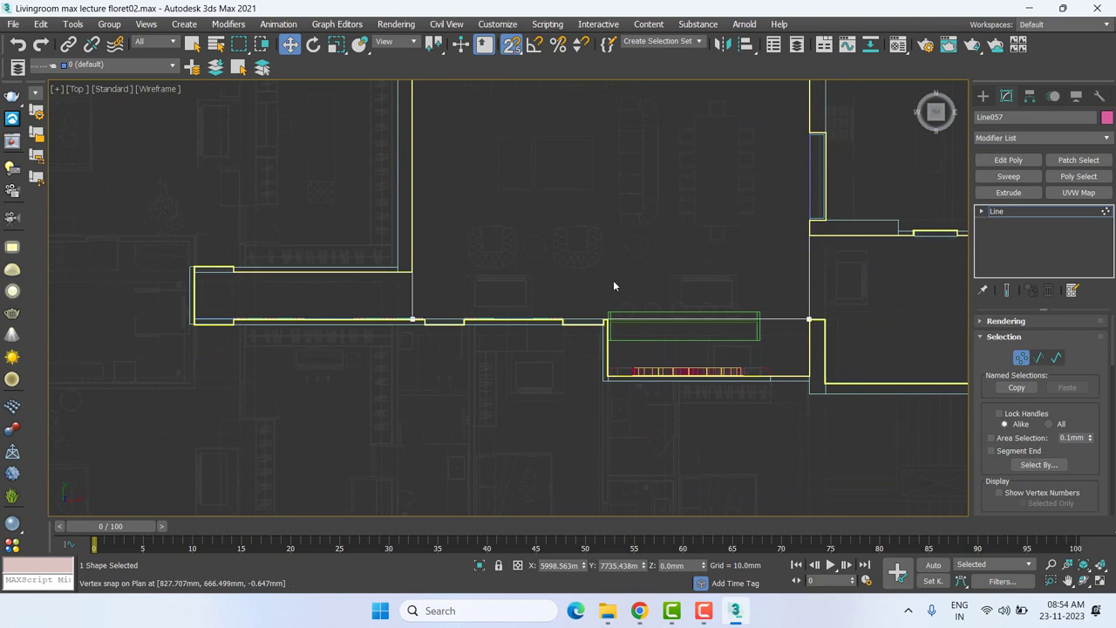
middle_click_drag(520, 281, 522, 289)
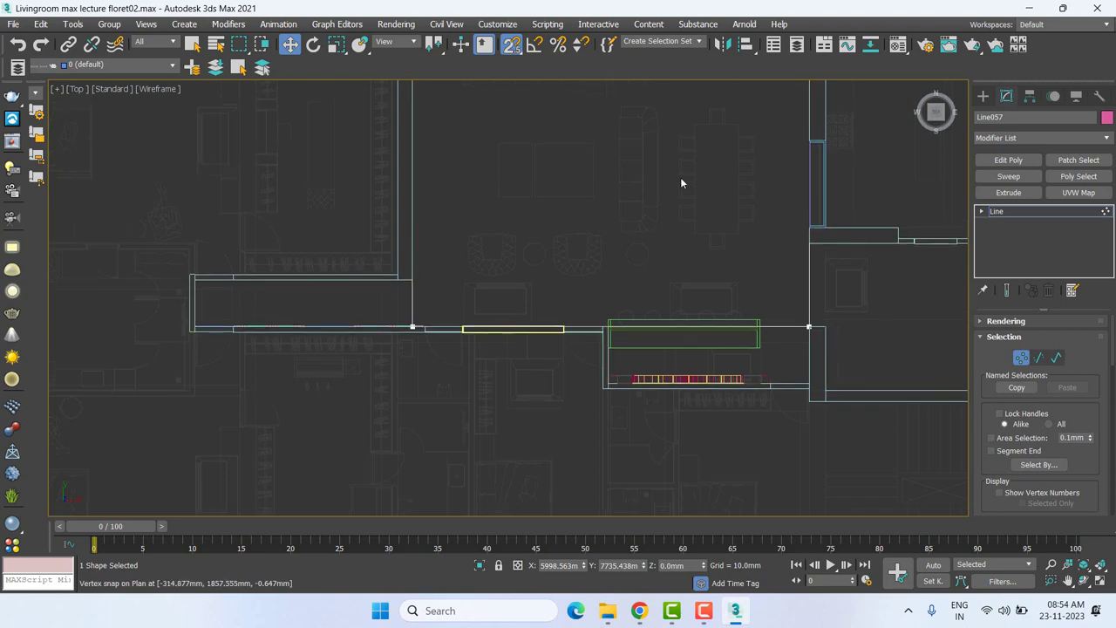
mouse_move(710, 185)
middle_mouse_down()
mouse_move(718, 267)
mouse_move(705, 273)
middle_mouse_up()
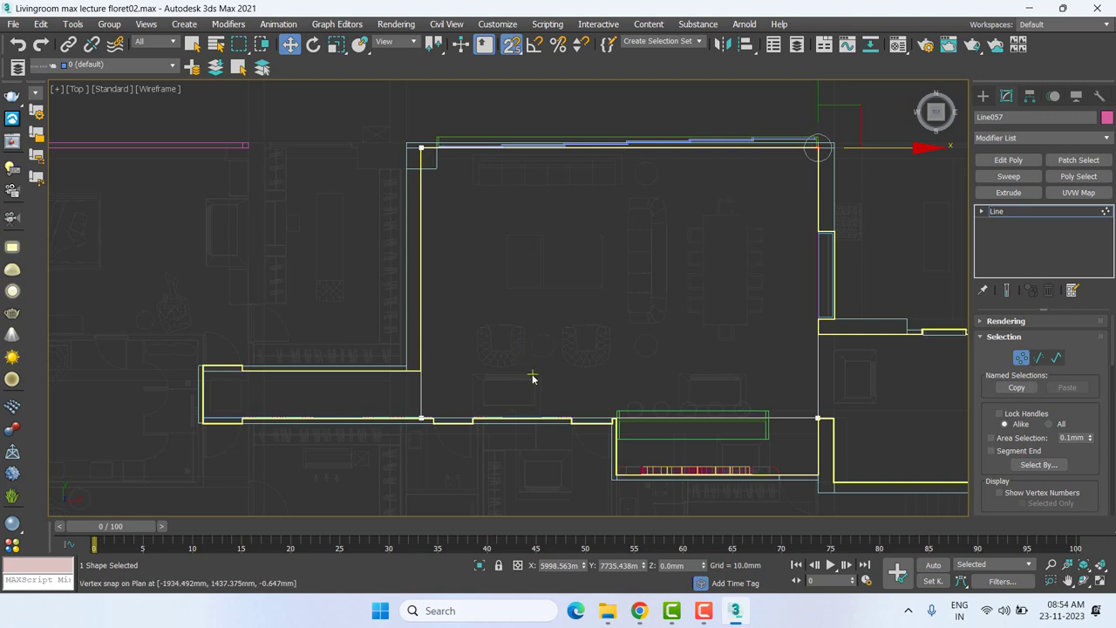
Enter Line057's Spline sub-object level and select the ceiling spline.
left_click(981, 211)
left_click(1005, 248)
left_click_drag(873, 224, 734, 258)
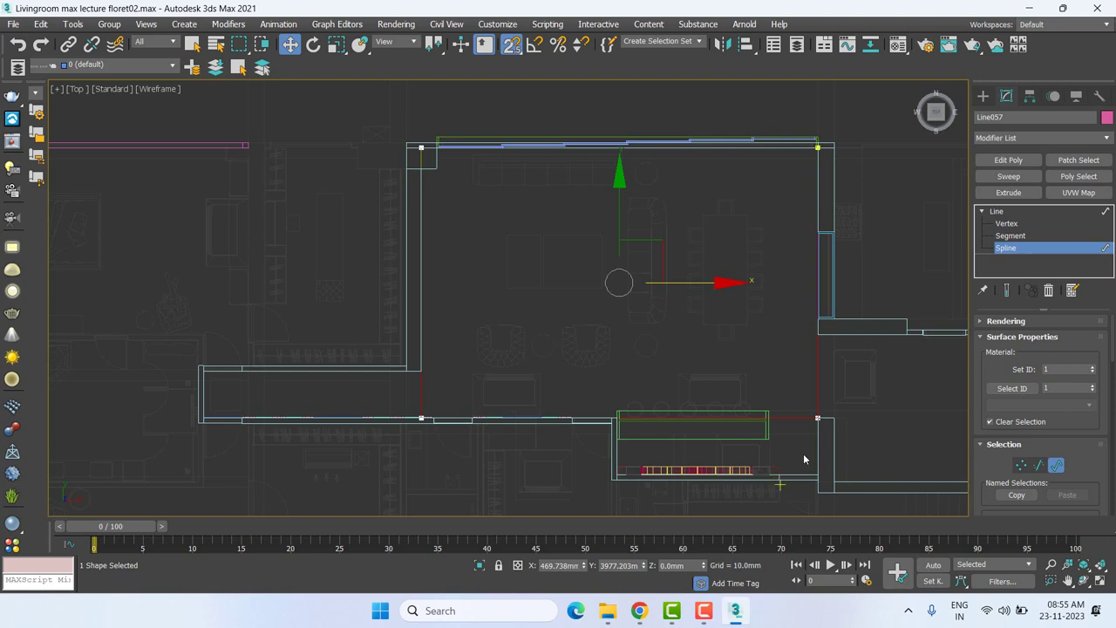
middle_click_drag(804, 459, 769, 420)
left_click_drag(1089, 479, 1092, 220)
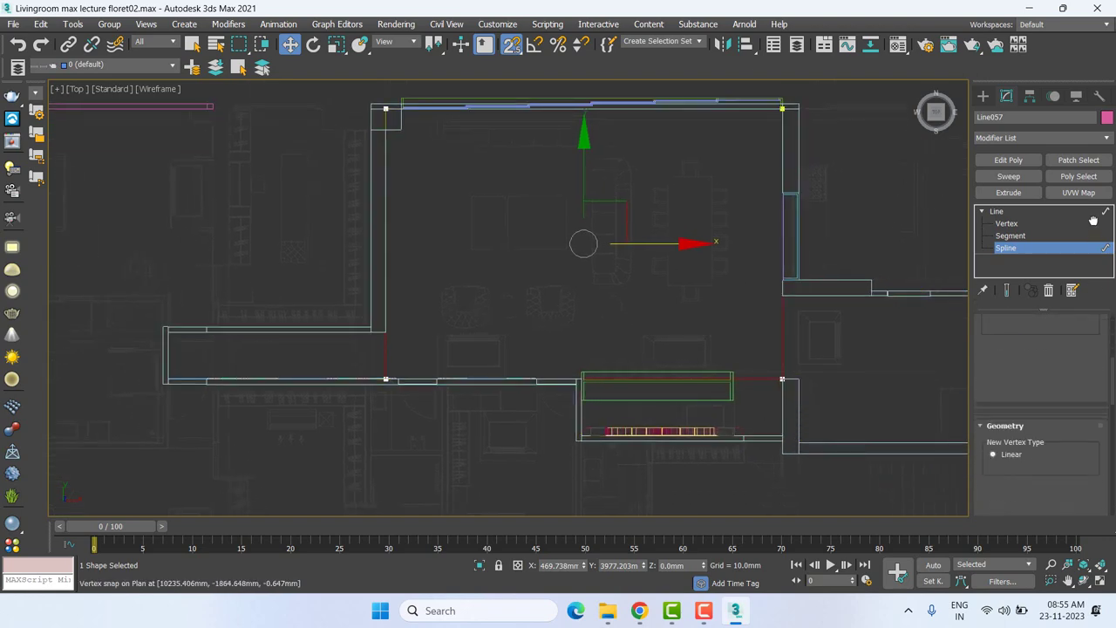
left_click_drag(1097, 444, 1090, 228)
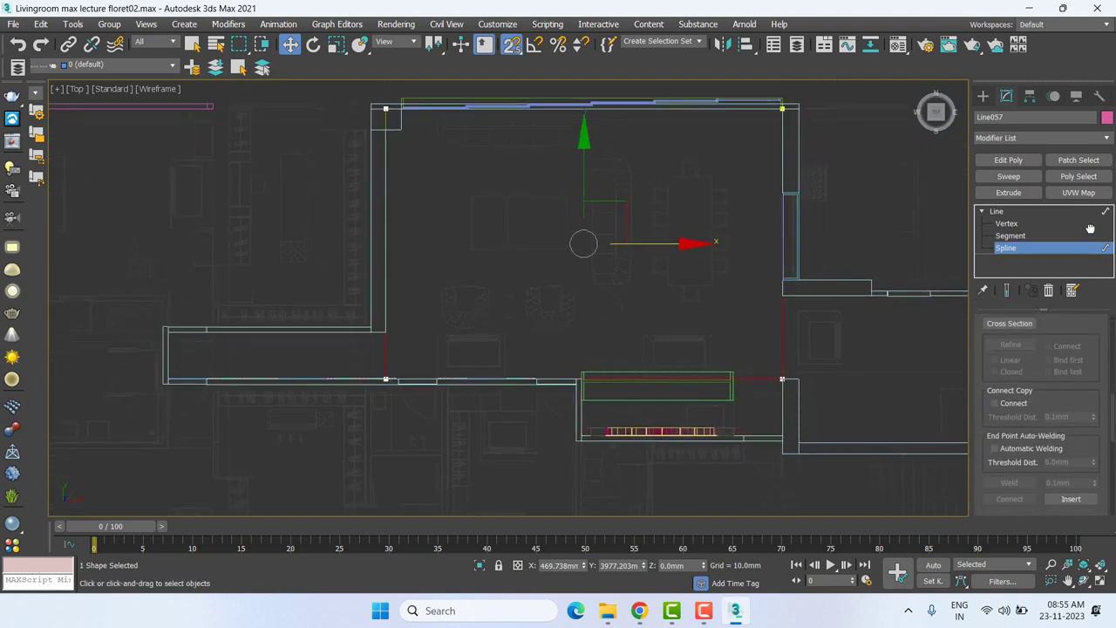
scroll(1090, 279, "down", 2)
scroll(1089, 366, "down", 2)
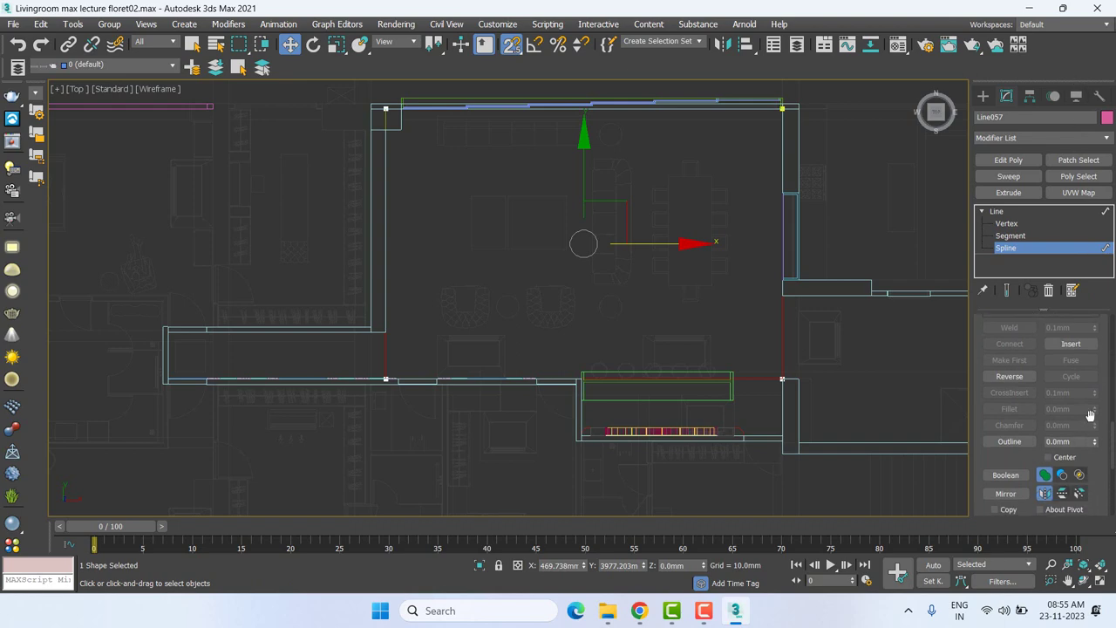
Try a trial outline and then a 15 mm outline, undoing both.
left_click_drag(1096, 444, 988, 555)
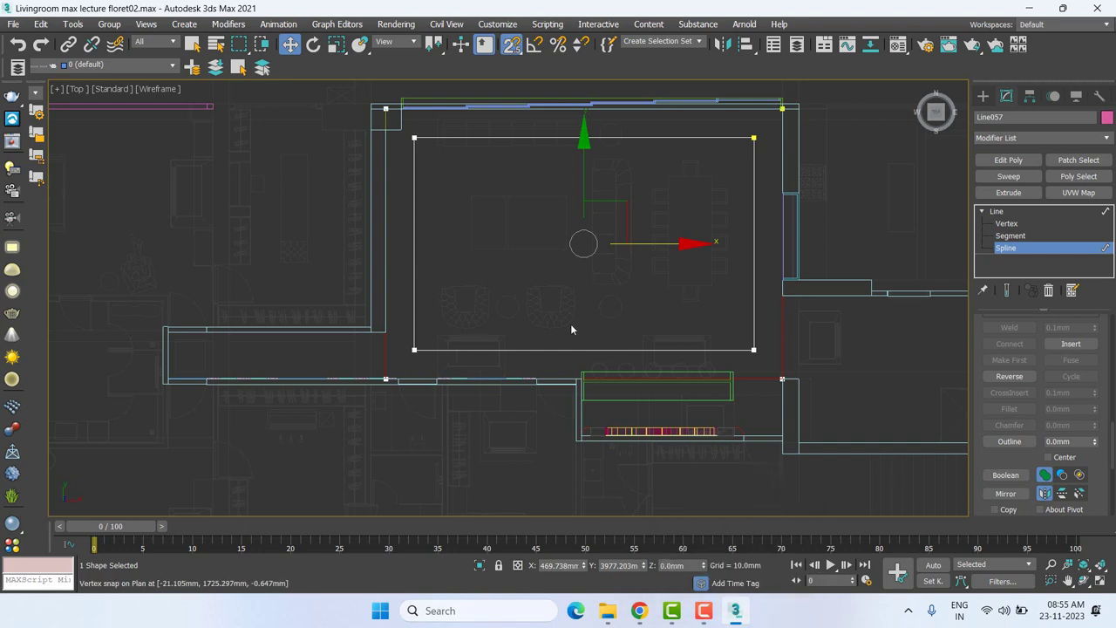
middle_click_drag(570, 334, 574, 355)
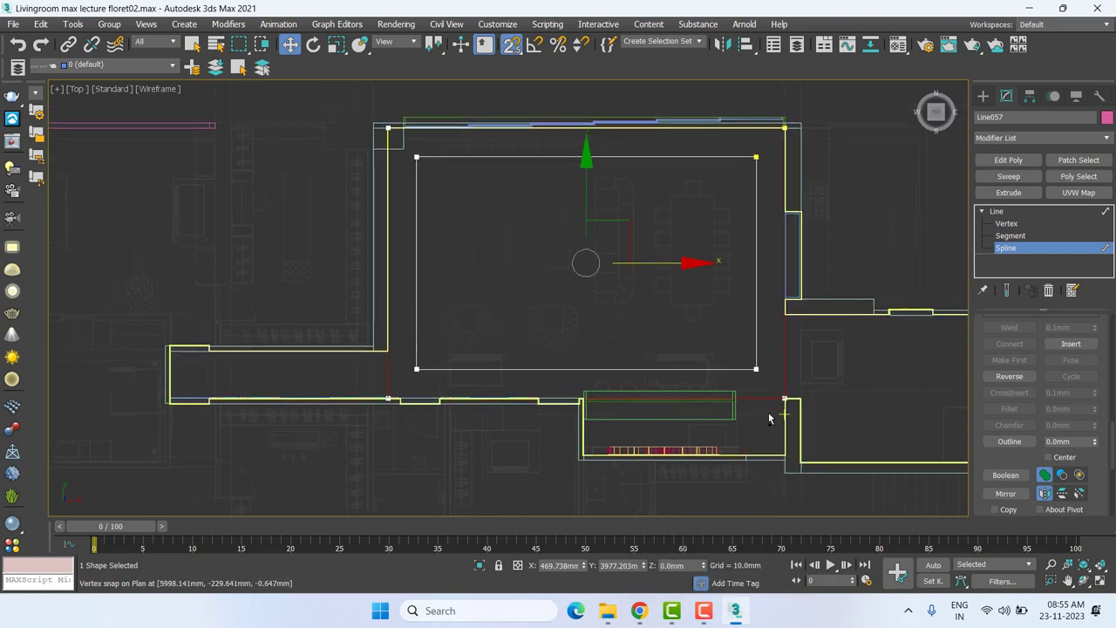
key("Delete")
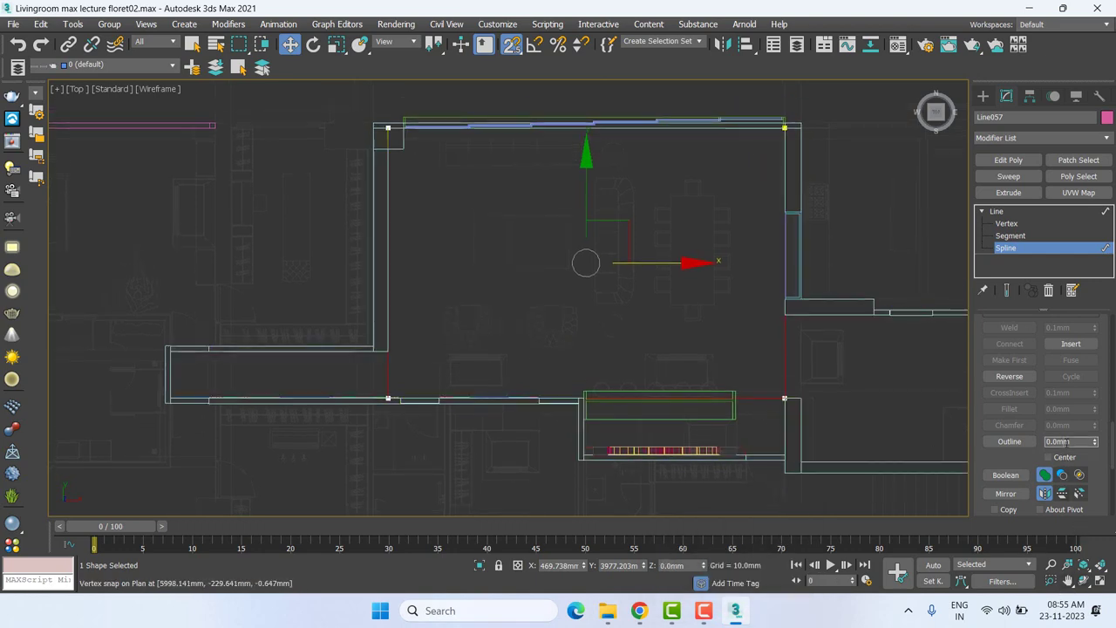
type("15")
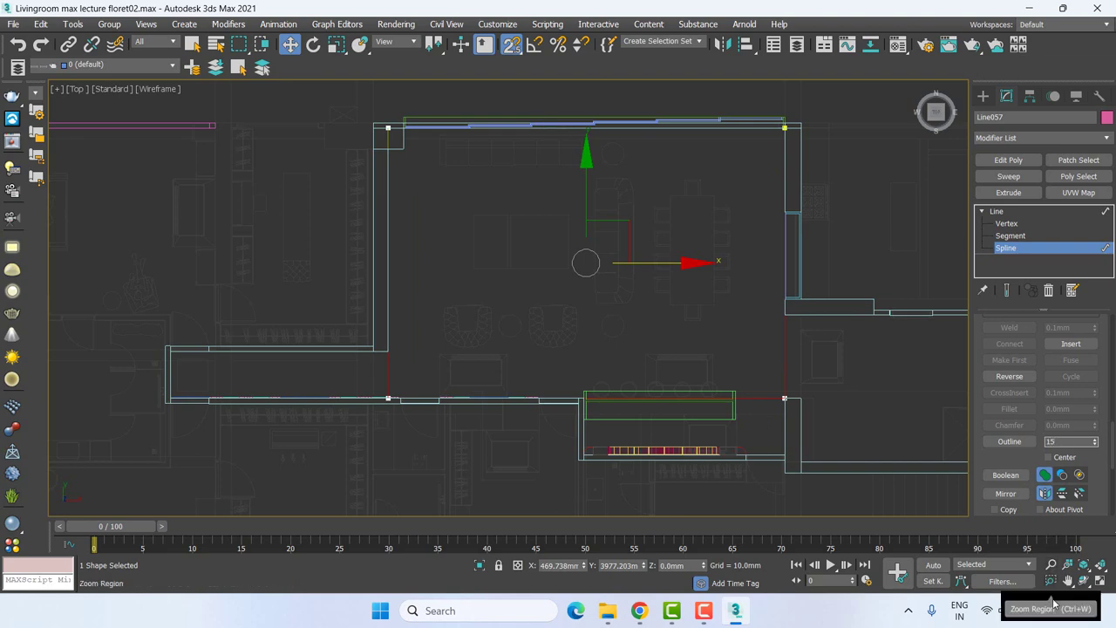
mouse_move(1070, 610)
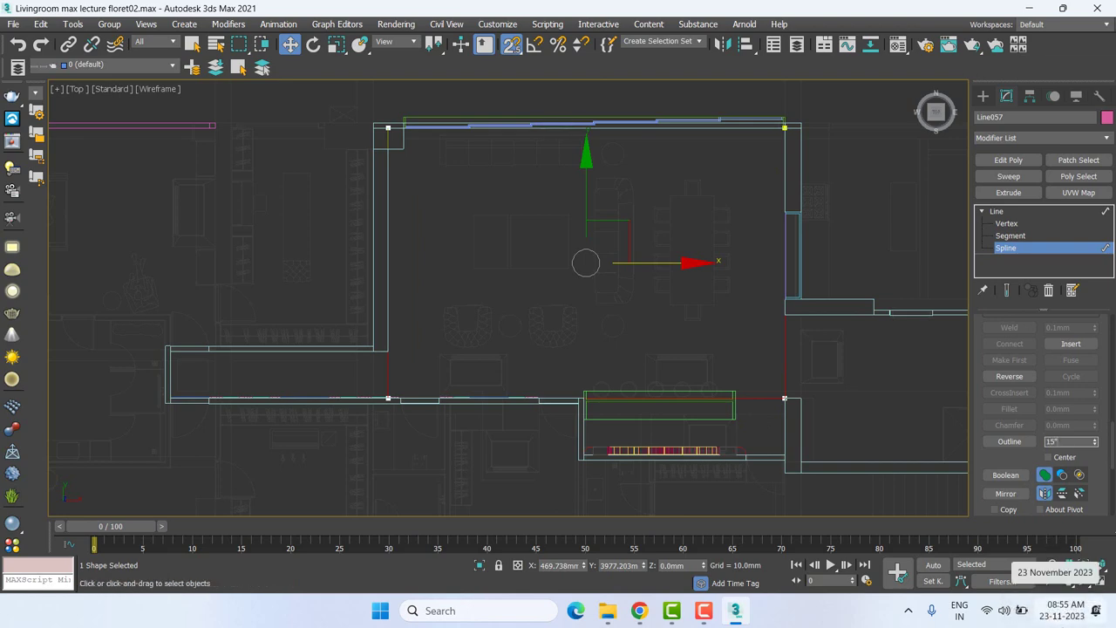
key("Return")
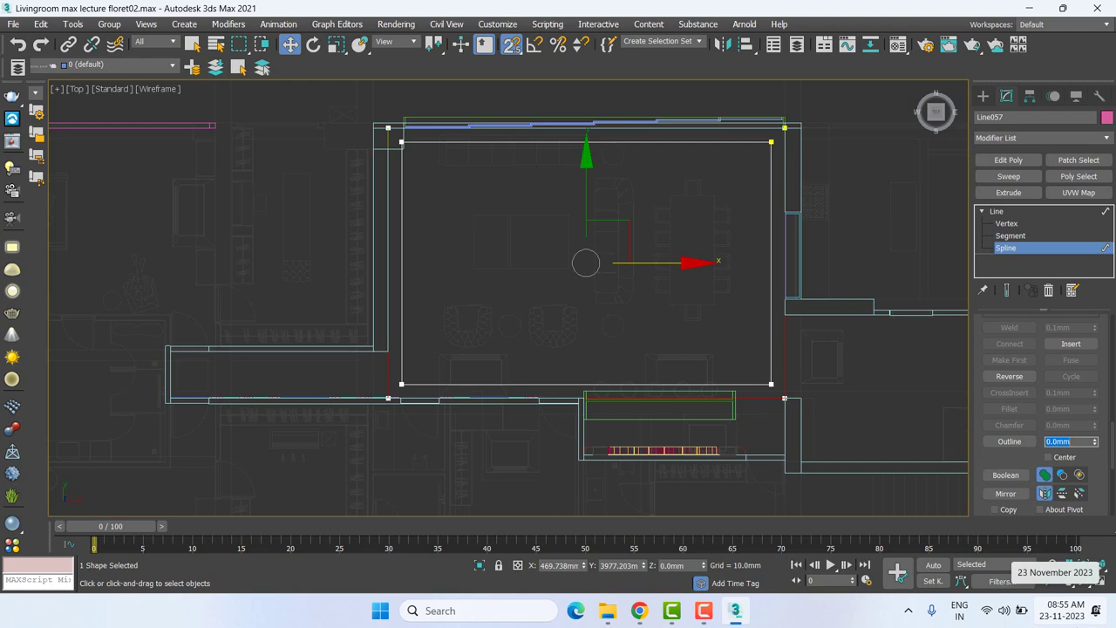
middle_click_drag(568, 234, 567, 240)
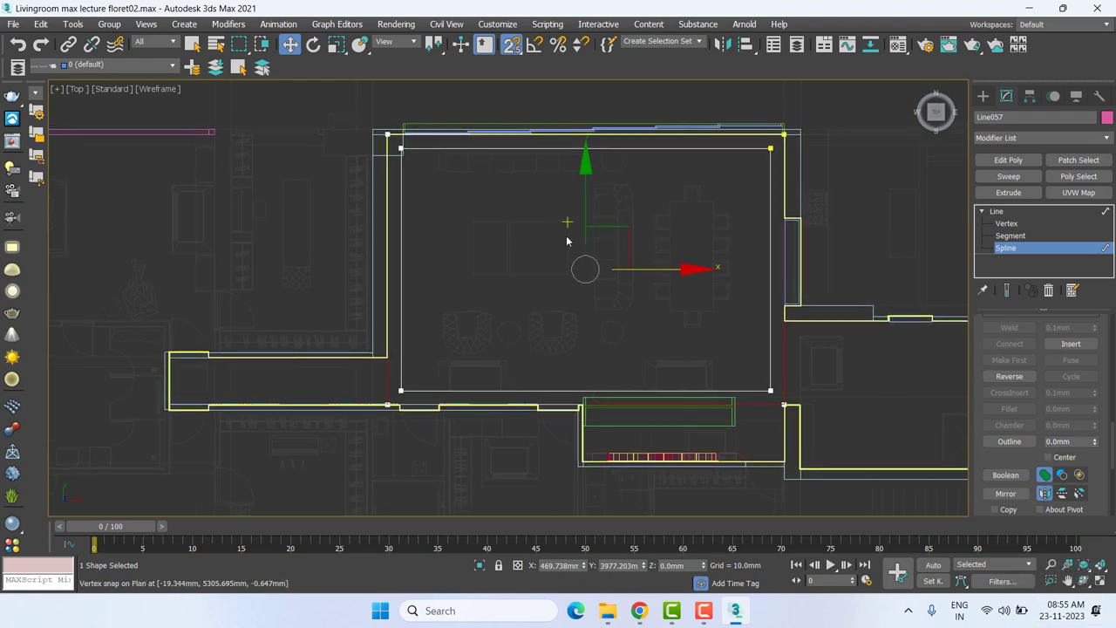
key("ctrl+z")
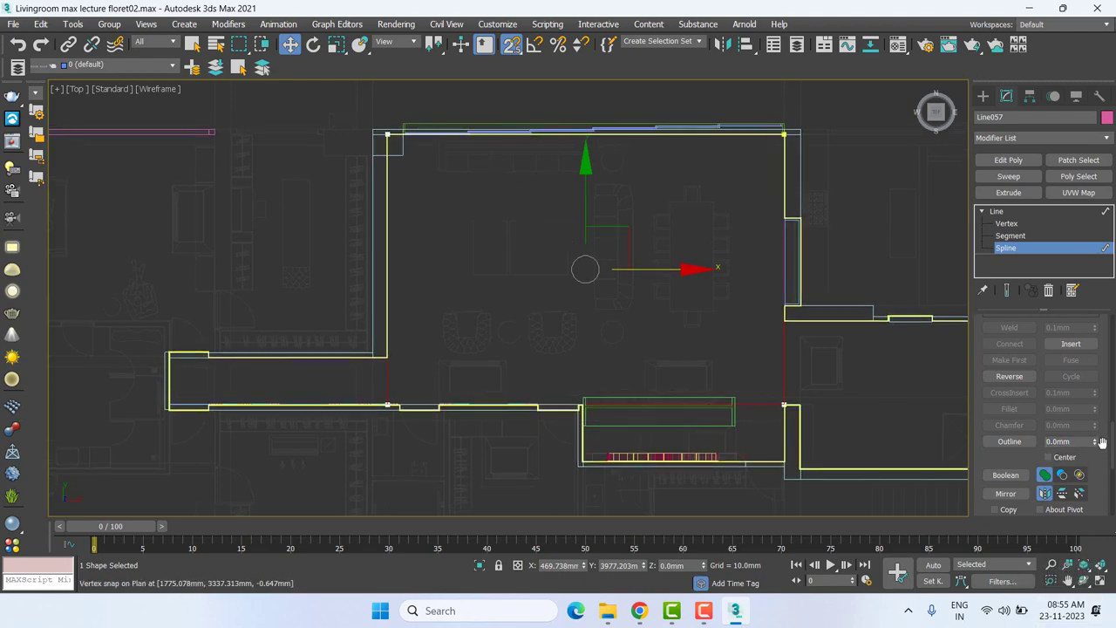
Outline the spline inward to about 945 mm, creating an inner rectangle.
left_click_drag(1096, 445, 1057, 448)
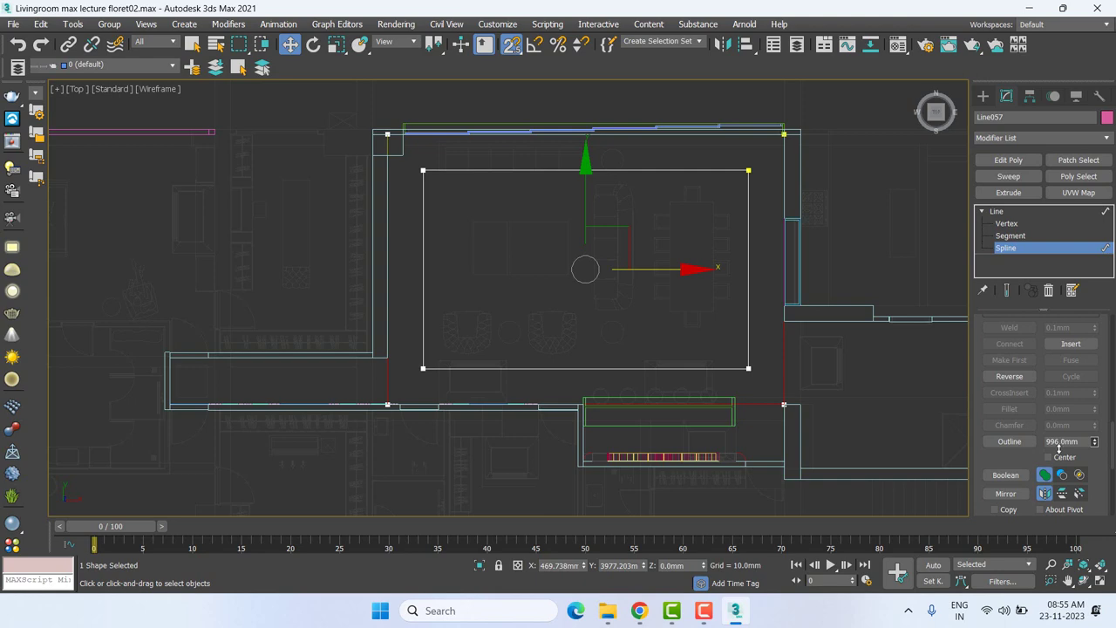
left_click_drag(1060, 448, 1059, 360)
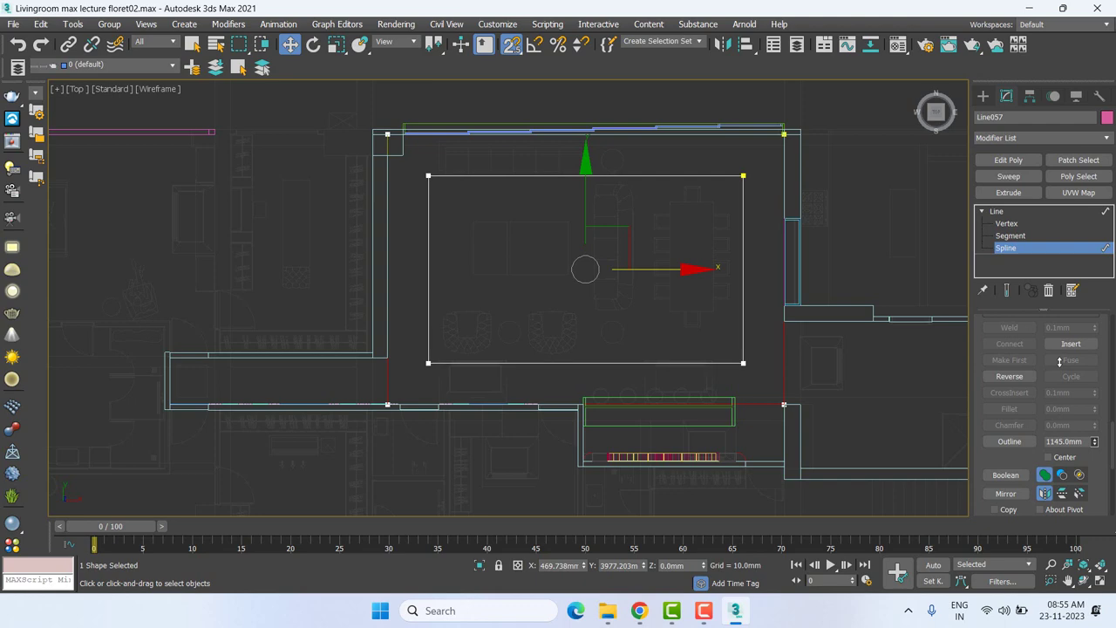
left_click_drag(1059, 360, 1081, 394)
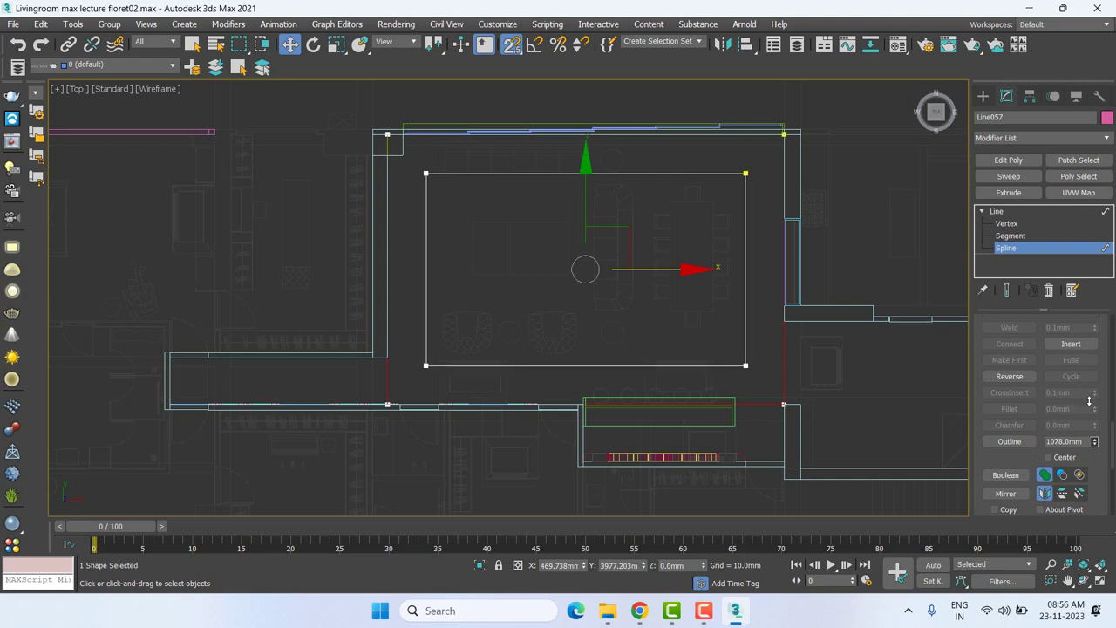
left_click_drag(1088, 400, 1094, 409)
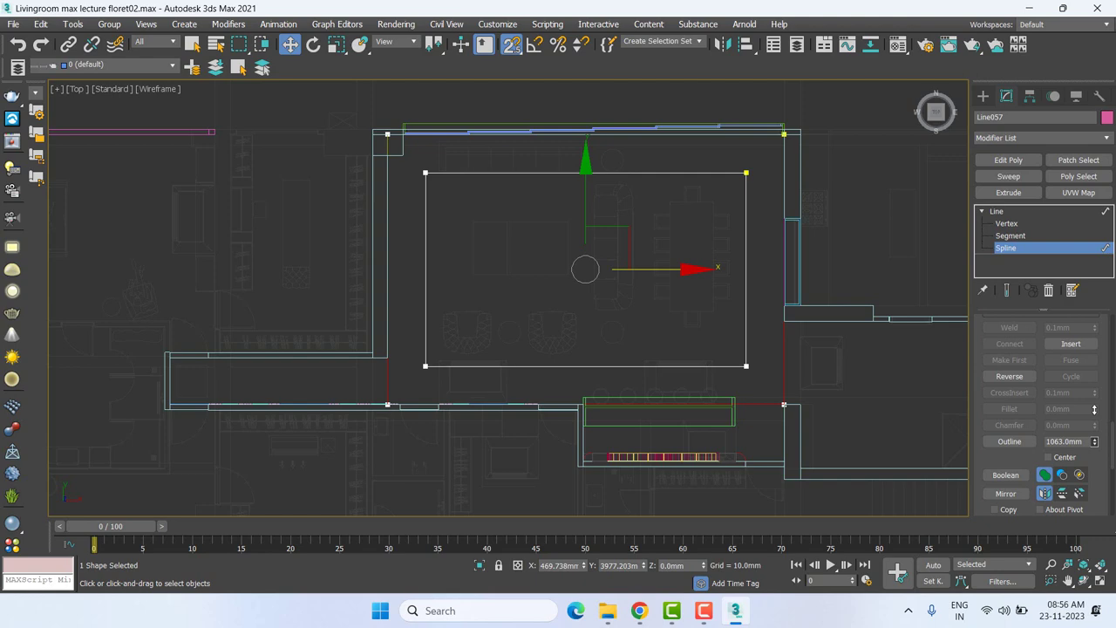
left_click_drag(1094, 409, 1110, 450)
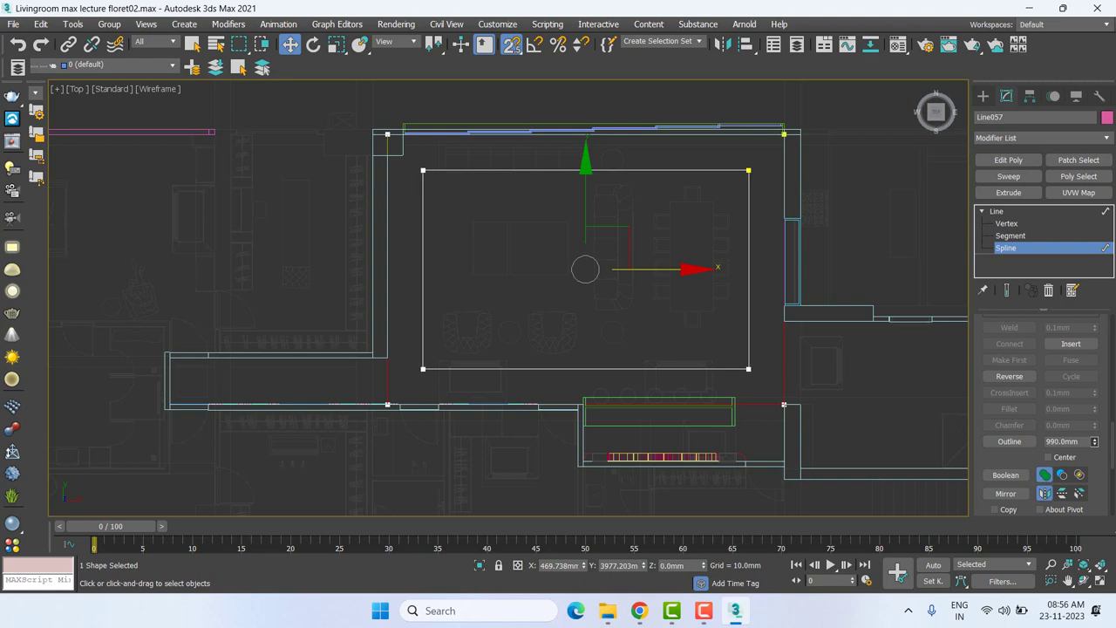
left_click_drag(1095, 441, 1095, 446)
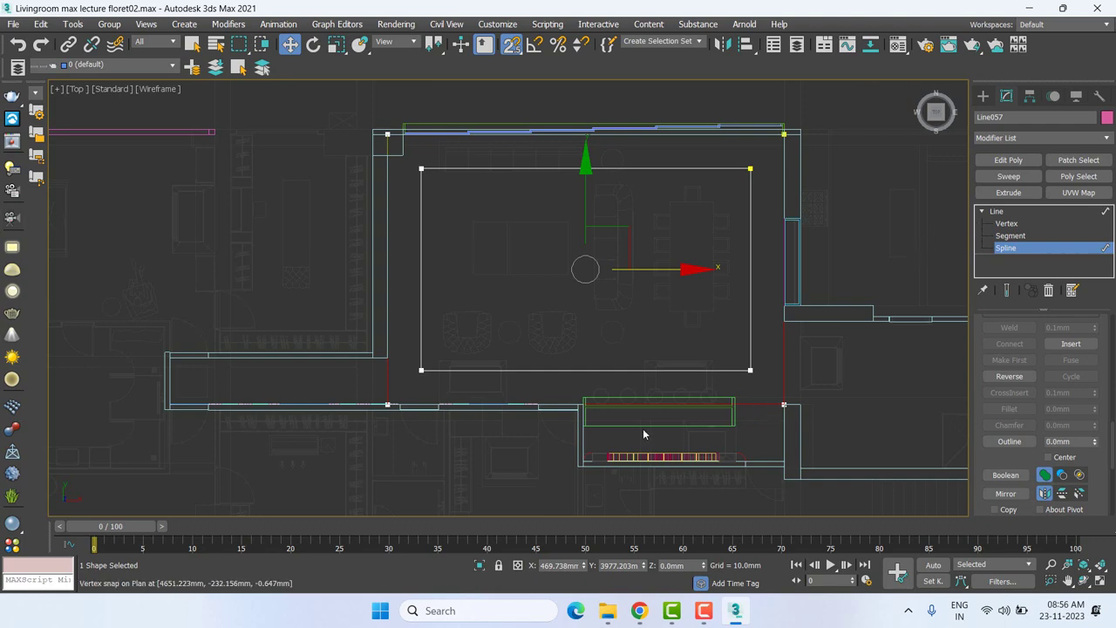
middle_click_drag(825, 368, 860, 305)
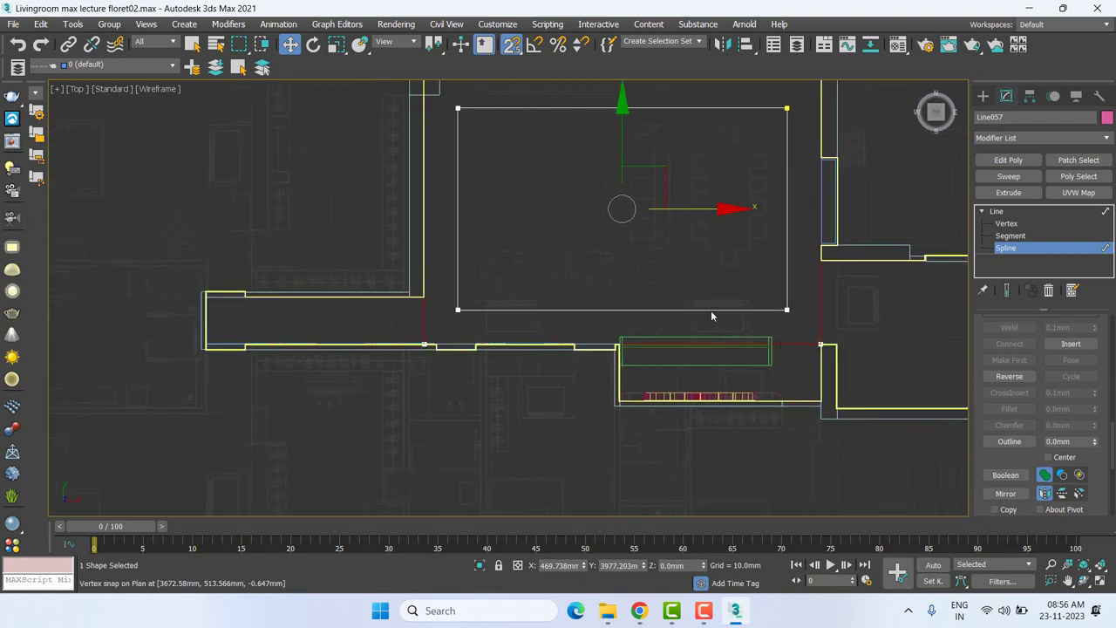
Use Refine to add two new vertices on the ceiling outline near the counter.
scroll(710, 310, "up", 2)
right_click(654, 237)
left_click(637, 305)
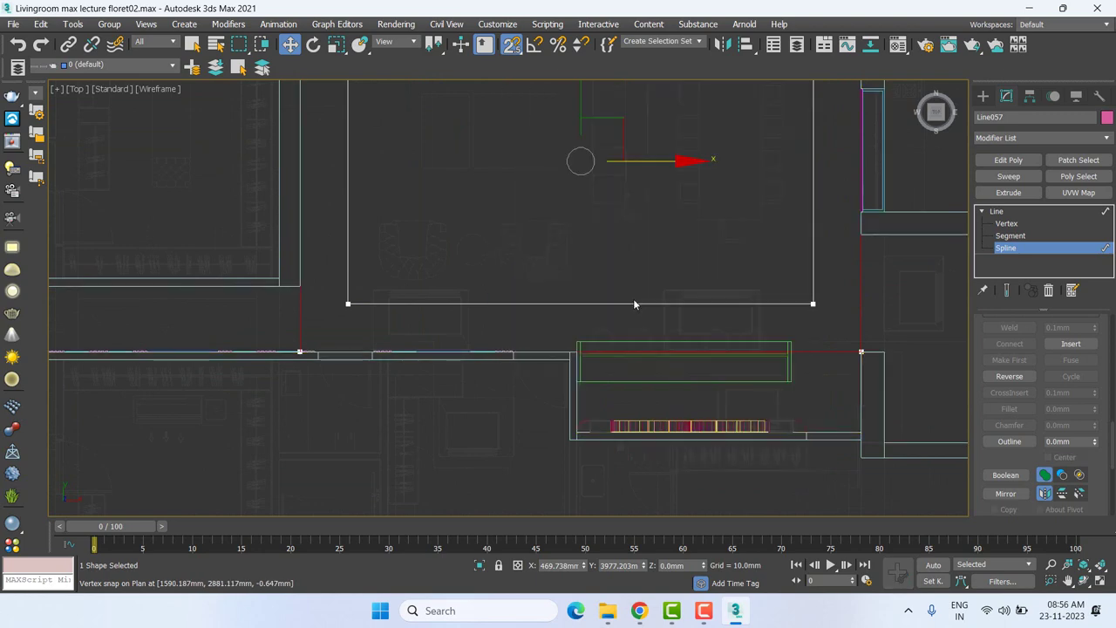
left_click(577, 351)
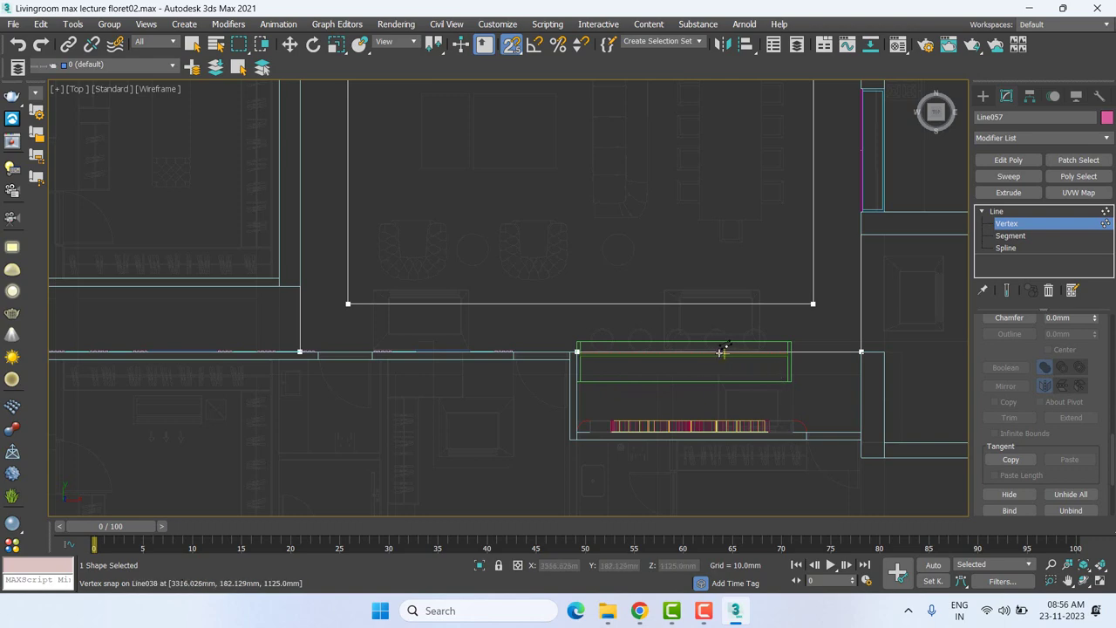
left_click(662, 352)
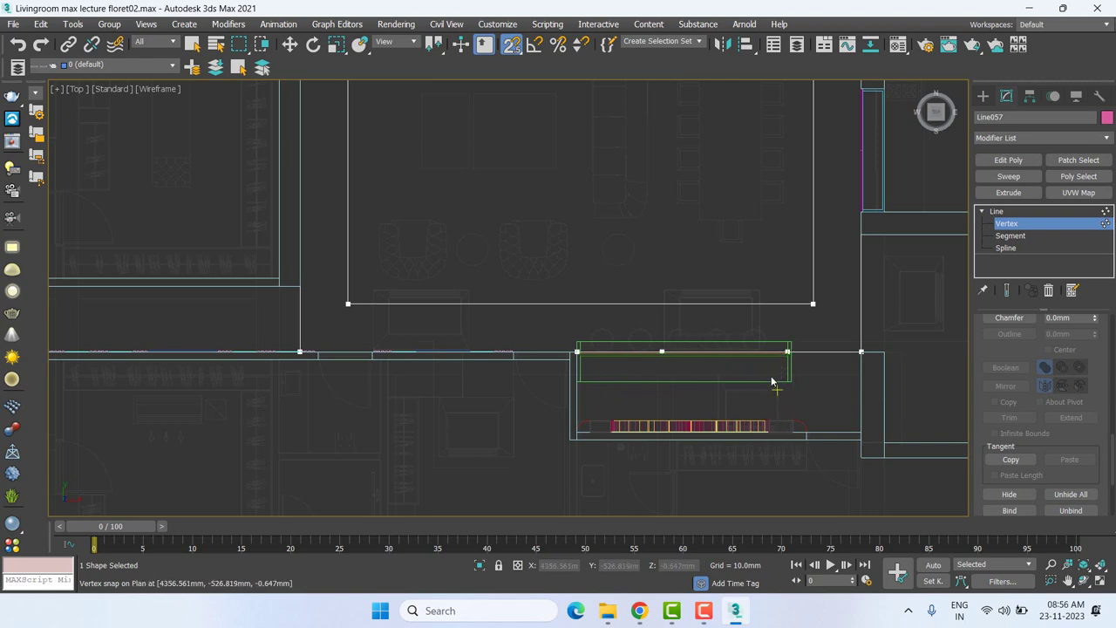
Snap-move the new vertex onto the wall corner and frame the whole outline.
key("w")
mouse_move(636, 390)
left_mouse_down()
mouse_move(690, 312)
mouse_move(576, 432)
left_mouse_up()
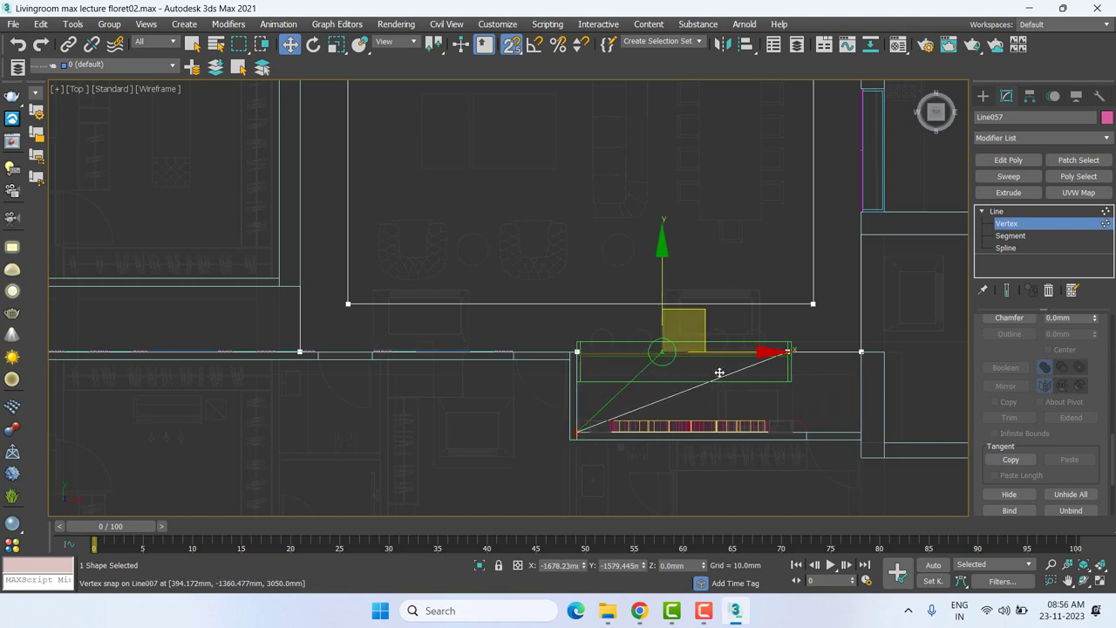
mouse_move(718, 372)
left_mouse_down()
mouse_move(844, 334)
mouse_move(861, 426)
left_mouse_up()
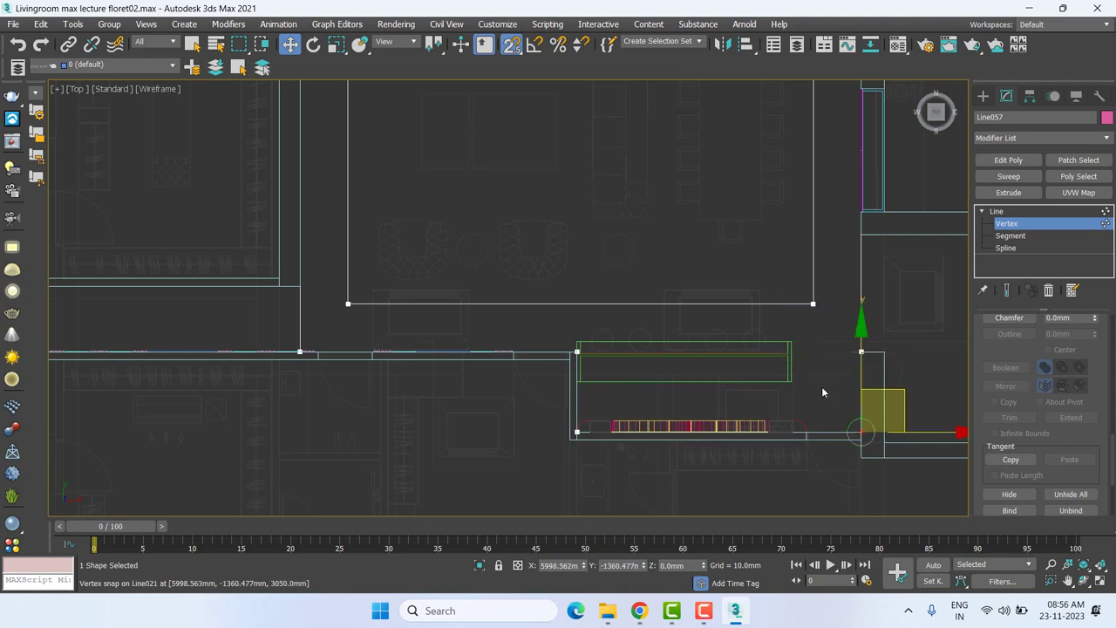
key("z")
middle_click_drag(716, 413, 895, 433)
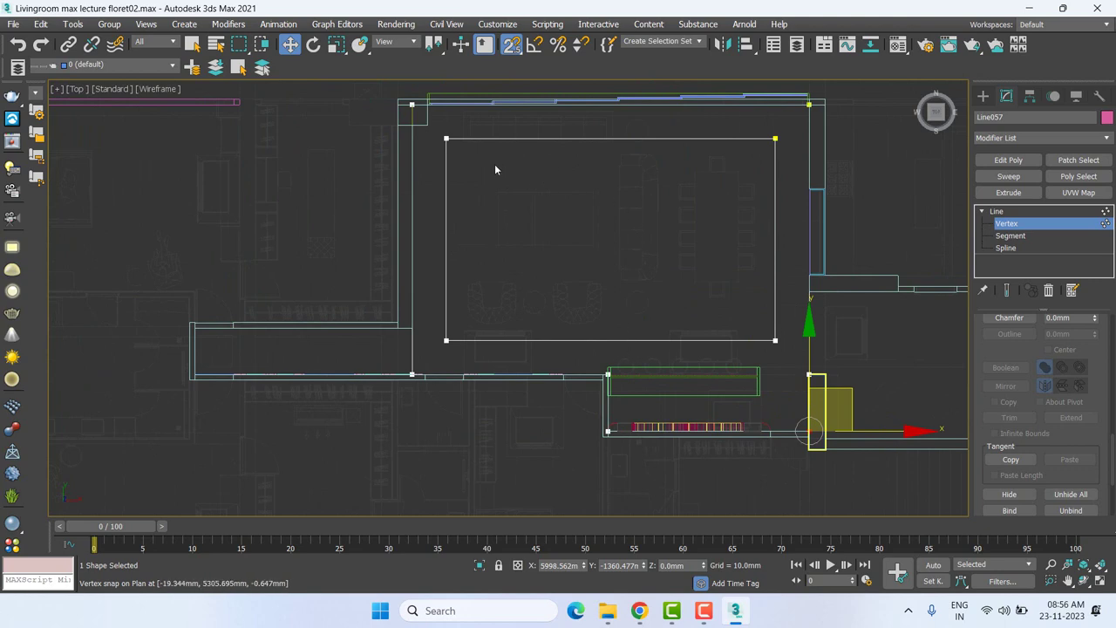
middle_click_drag(740, 282, 666, 386)
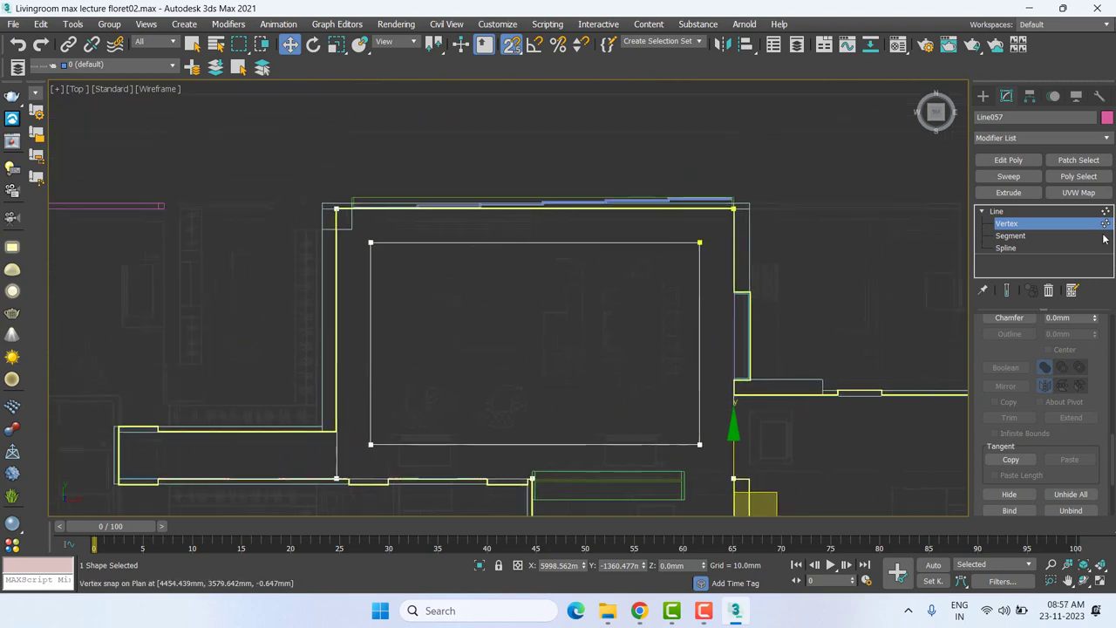
left_click(996, 211)
Add an Extrude modifier to Line057 with a 12 mm amount.
left_click(1007, 192)
scroll(1095, 358, "up", 1)
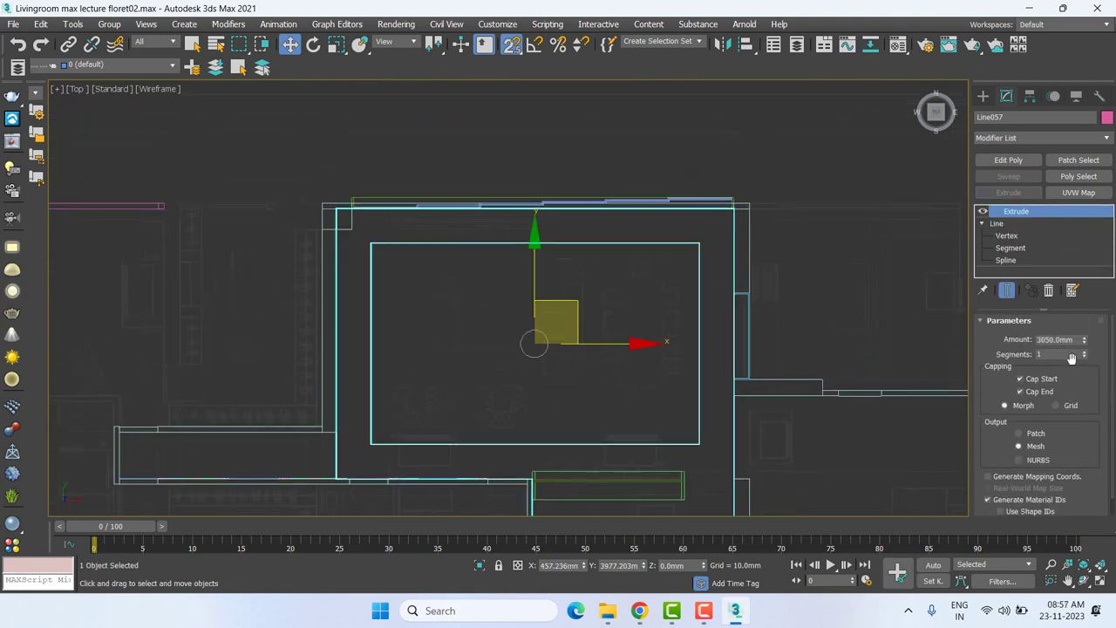
double_click(1059, 339)
type("12")
key("Return")
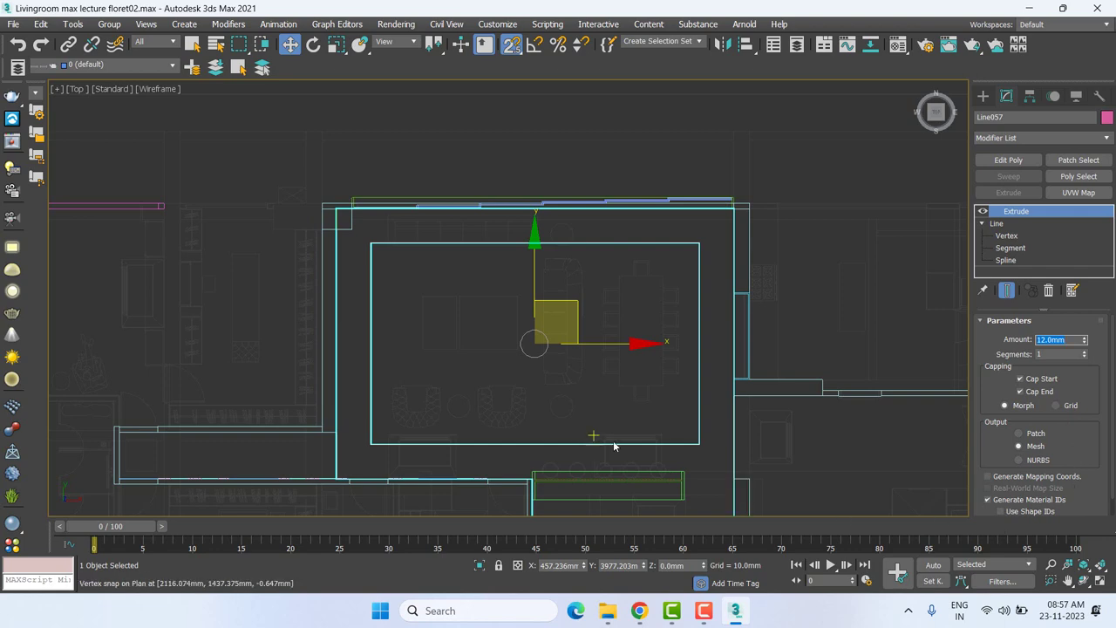
In the Front view, lock the selection and snap the slab onto the wall tops at Z 3049 mm.
key("f")
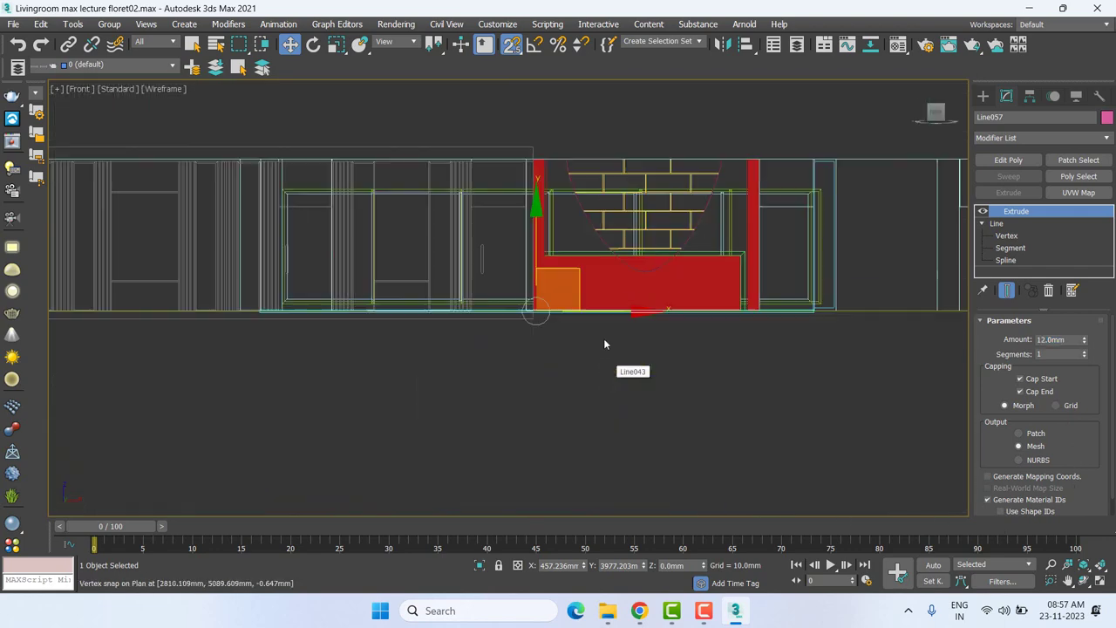
left_click_drag(592, 281, 790, 267)
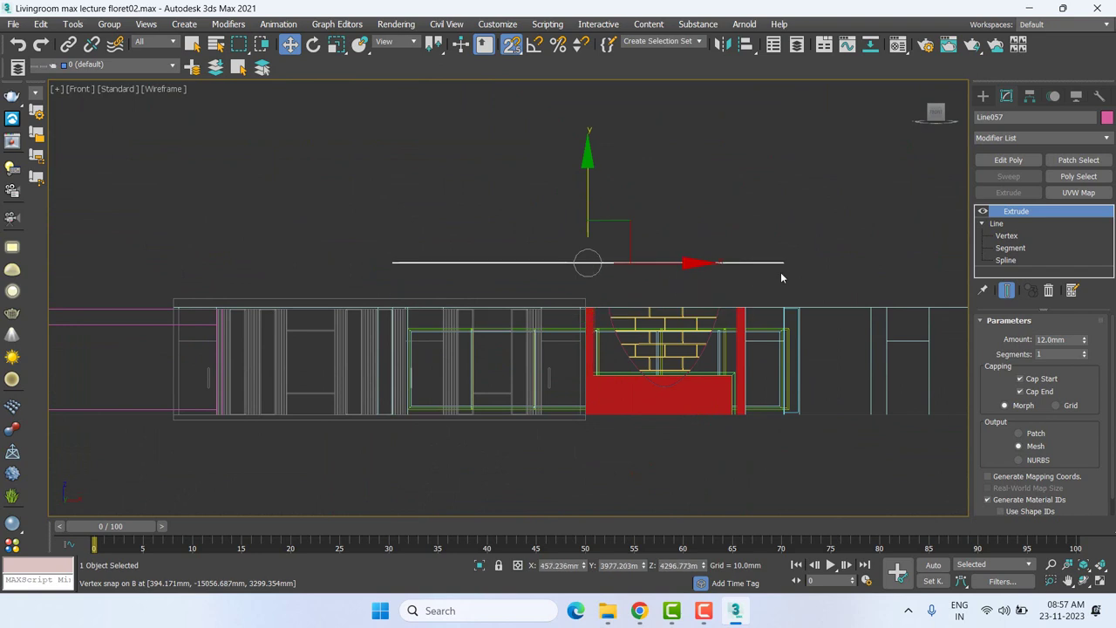
scroll(790, 267, "up", 3)
middle_click_drag(790, 265, 794, 217)
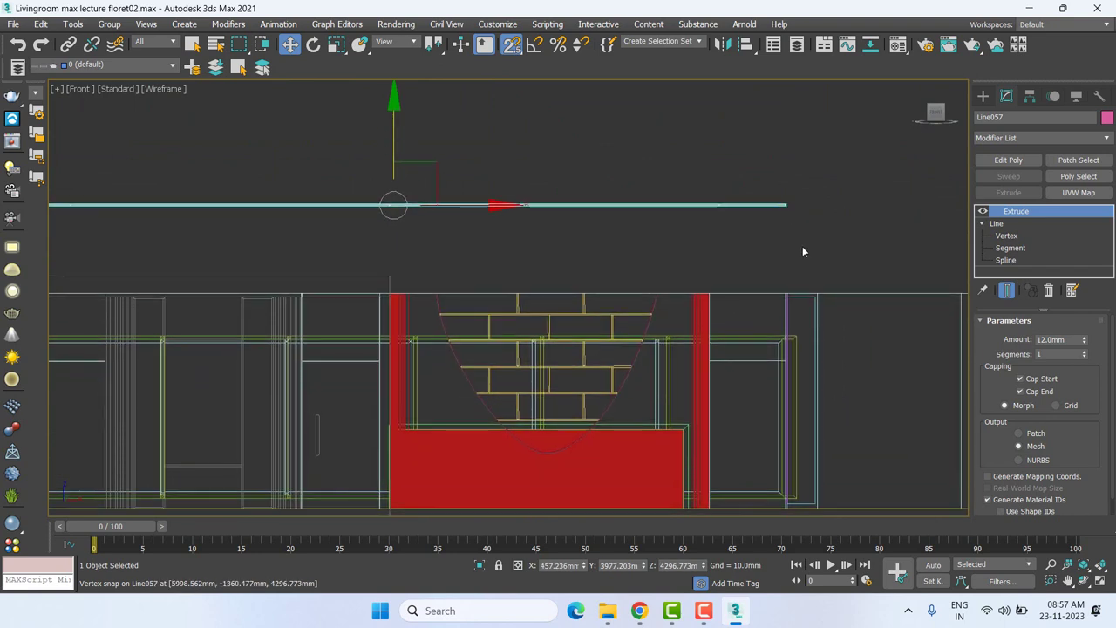
right_click(799, 244)
left_click(824, 274)
left_click_drag(793, 217, 701, 294)
Switch to a shaded Perspective view and zoom out over the model.
right_click(700, 294)
left_click(675, 346)
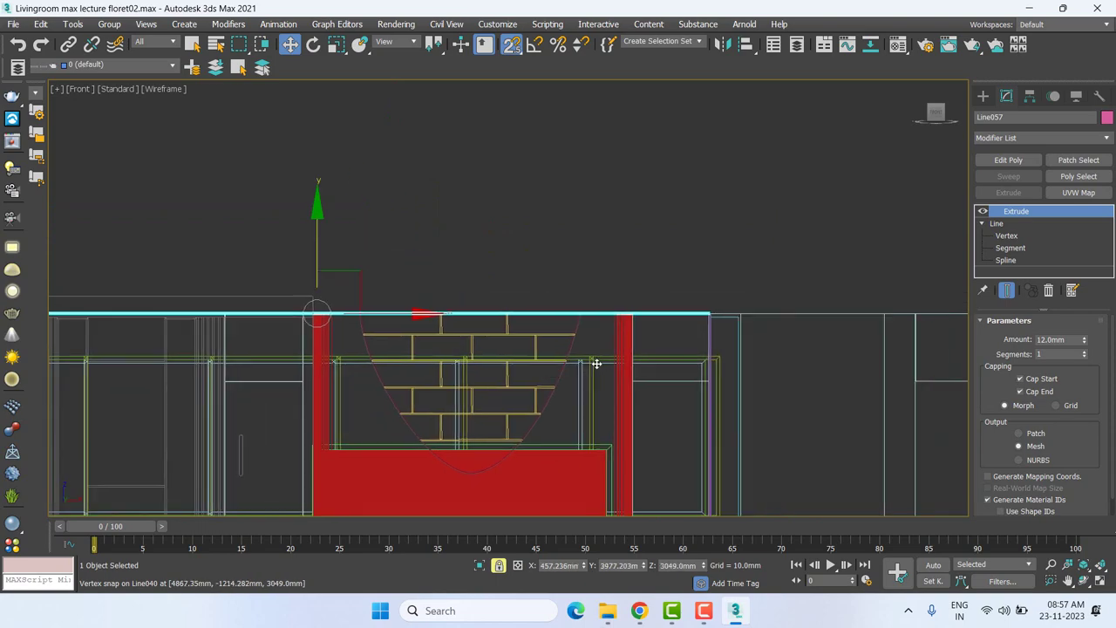
key("p")
scroll(678, 372, "down", 5)
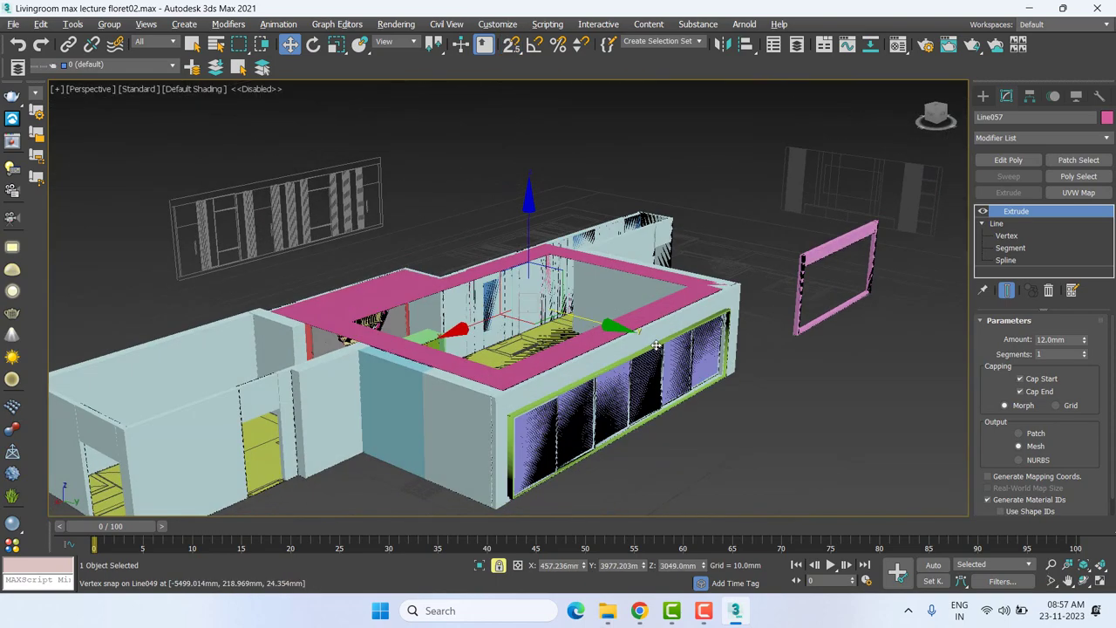
middle_click_drag(678, 372, 703, 384, "alt")
scroll(703, 383, "up", 4)
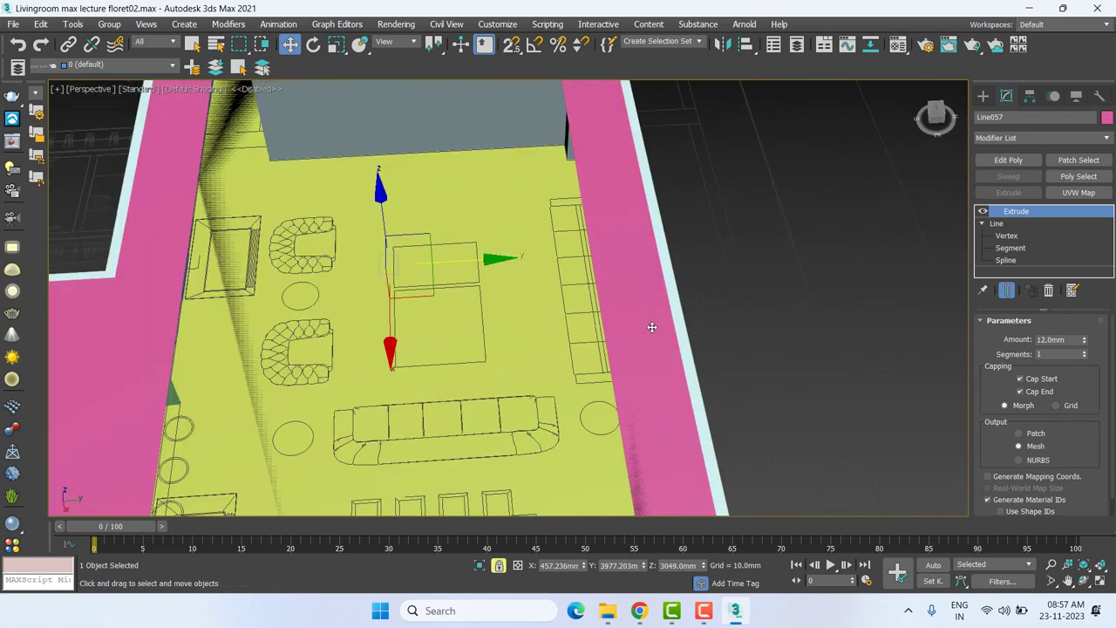
scroll(685, 346, "down", 3)
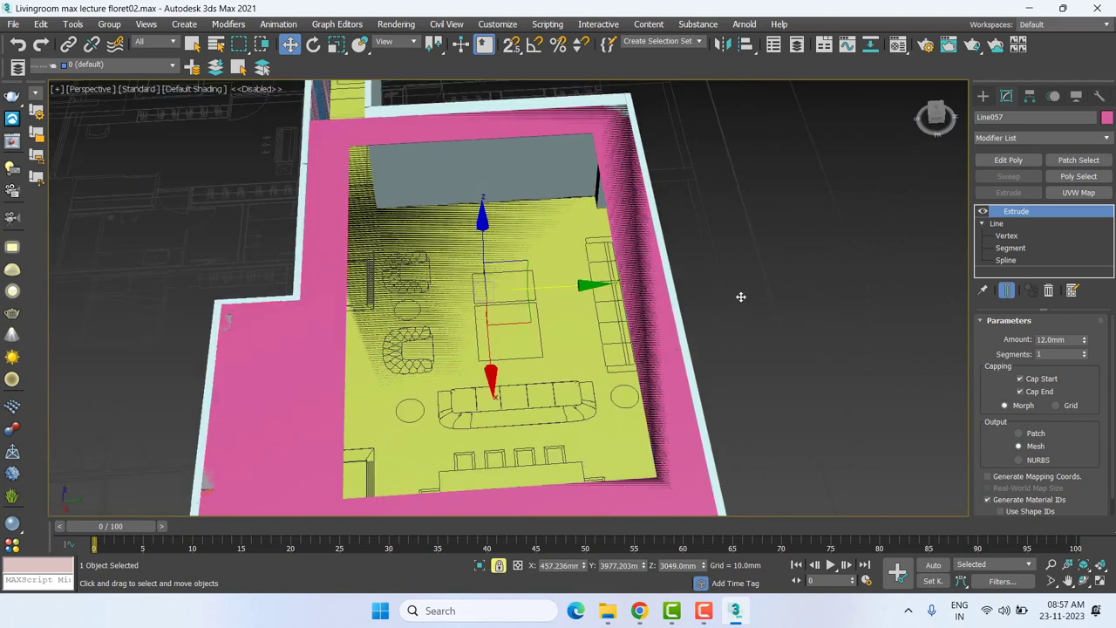
middle_click_drag(740, 297, 801, 188, "alt")
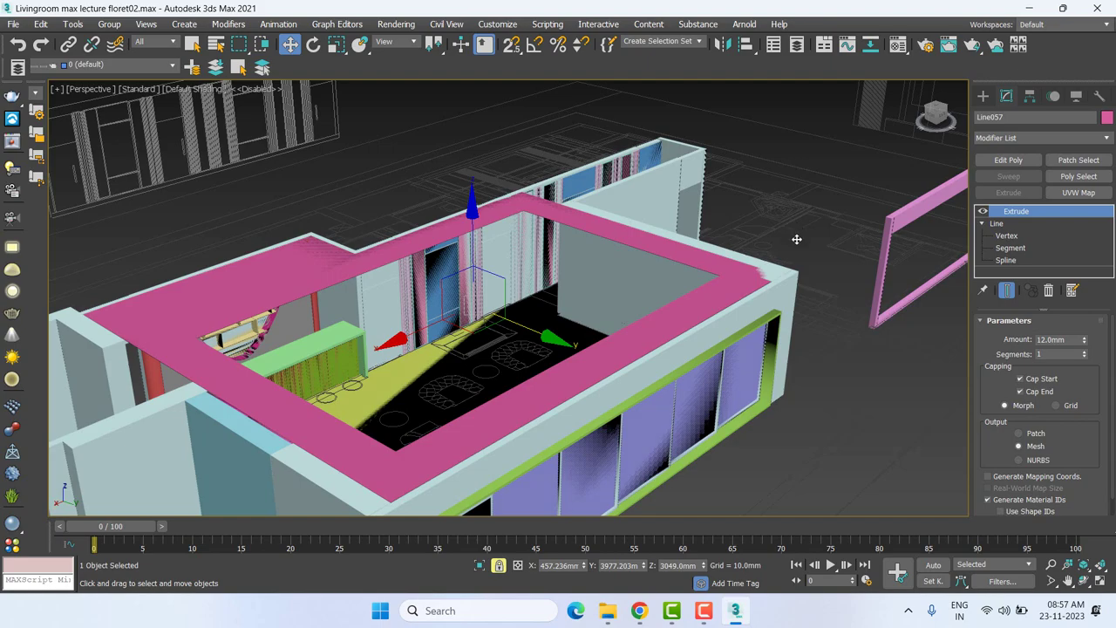
middle_click_drag(475, 349, 528, 249, "alt")
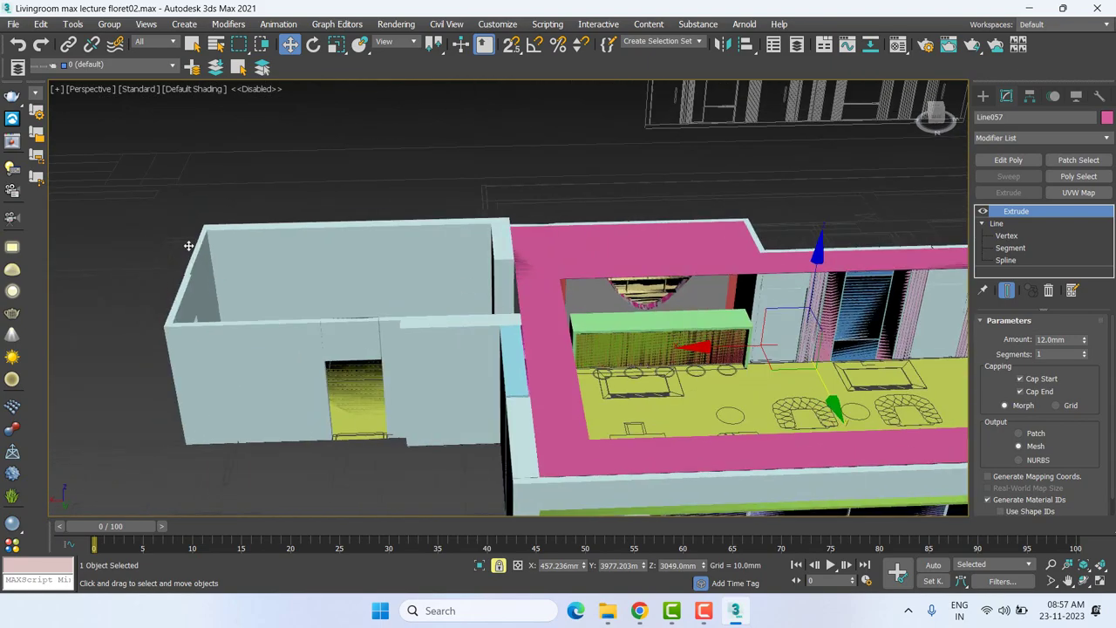
middle_click_drag(645, 332, 498, 263)
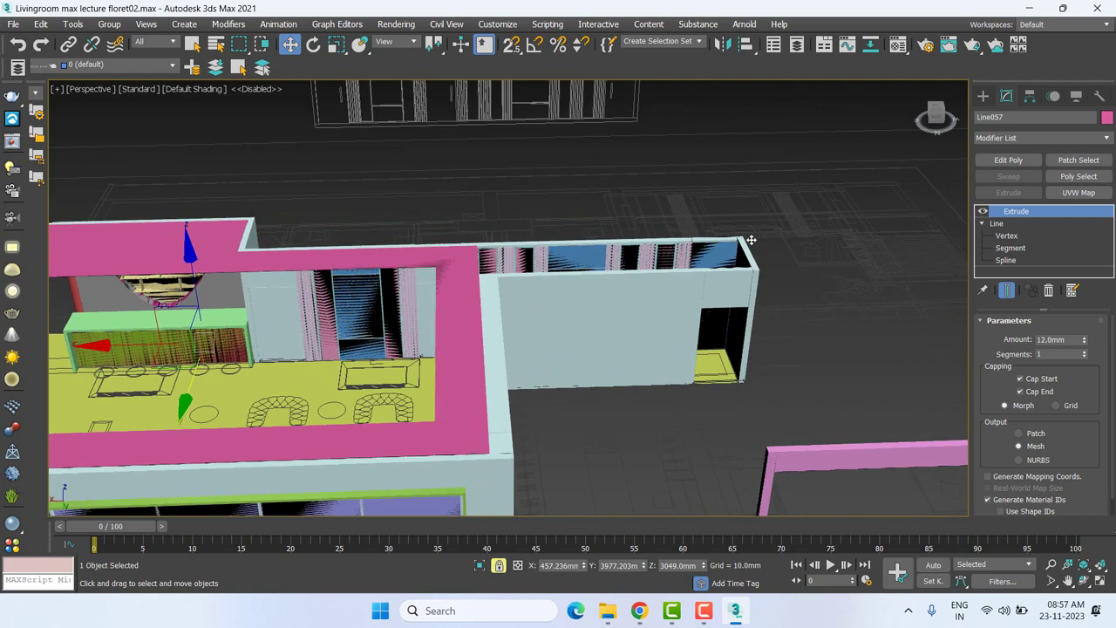
middle_click_drag(750, 239, 277, 264, "alt")
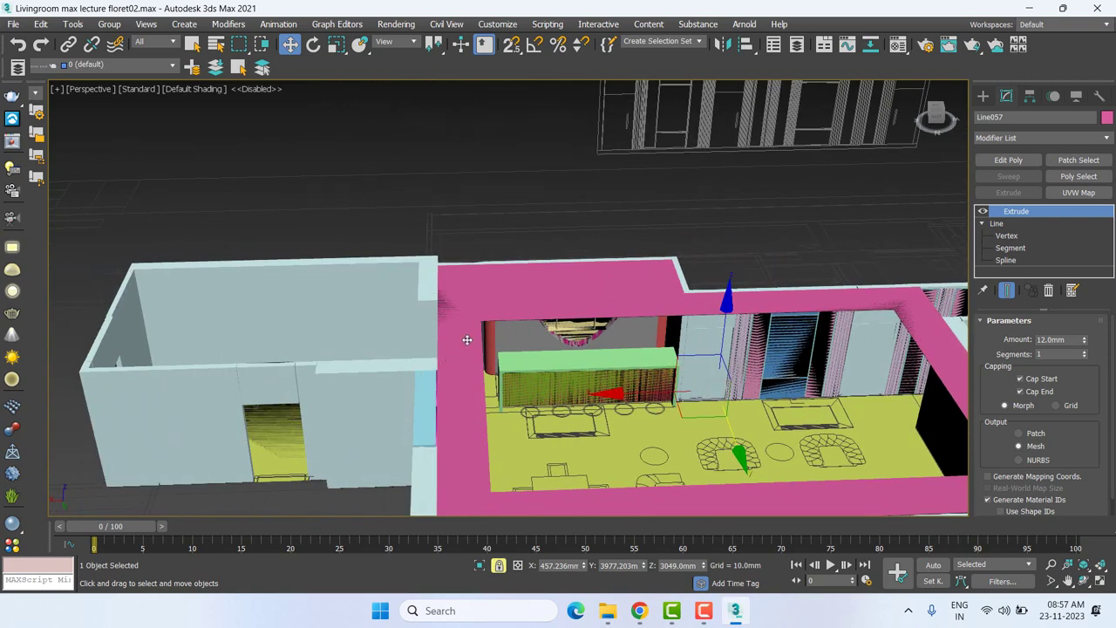
mouse_move(467, 340)
middle_mouse_down("alt")
mouse_move(209, 319)
mouse_move(349, 349)
middle_mouse_up("alt")
key("t")
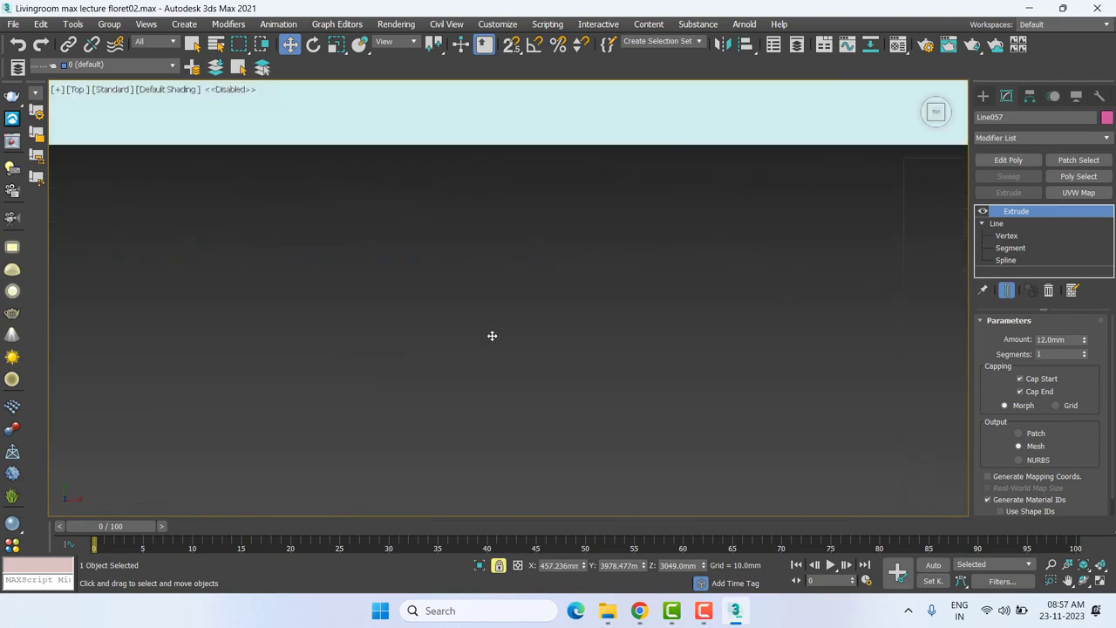
scroll(496, 342, "down", 2)
scroll(506, 356, "down", 4)
scroll(511, 361, "down", 2)
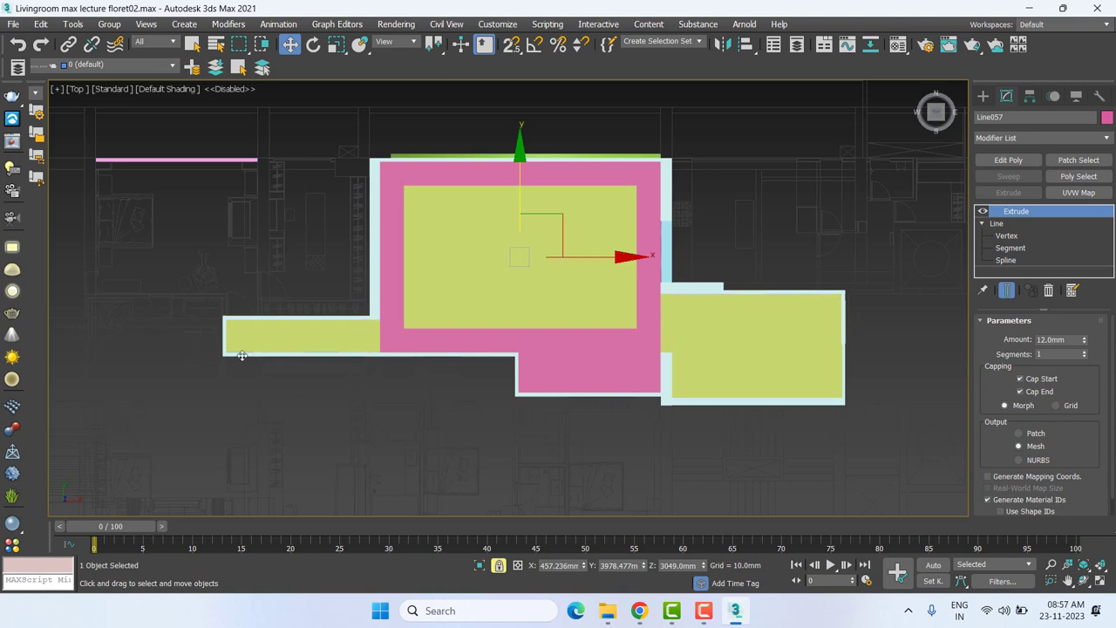
middle_click_drag(402, 346, 288, 351)
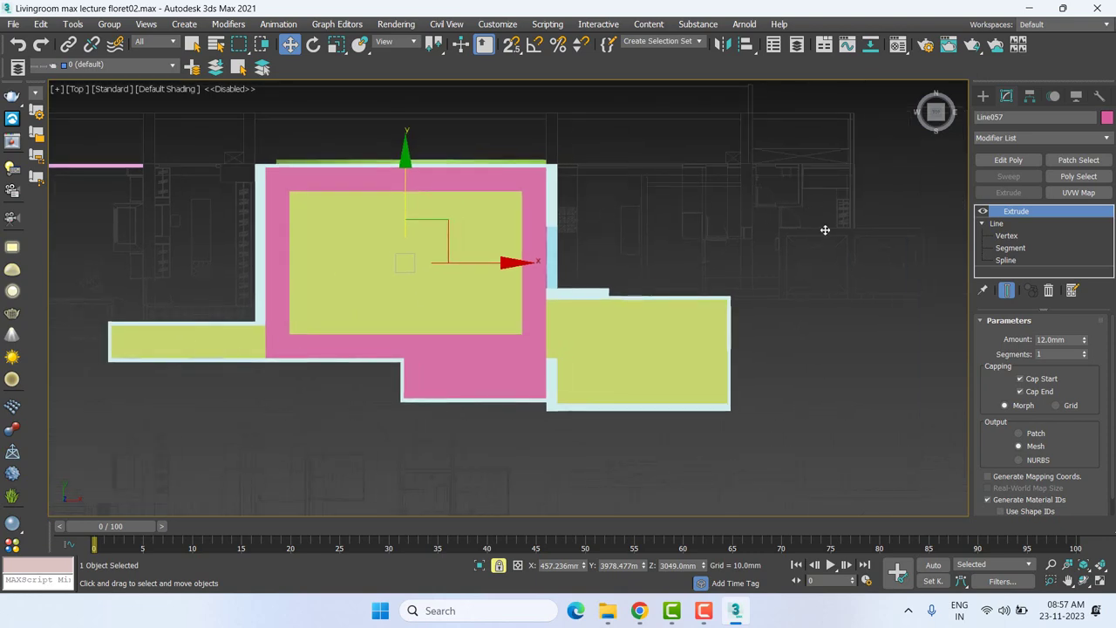
Trace the room's ceiling outline as a vertex-snapped line in wireframe, leaving the spline open.
left_click(982, 95)
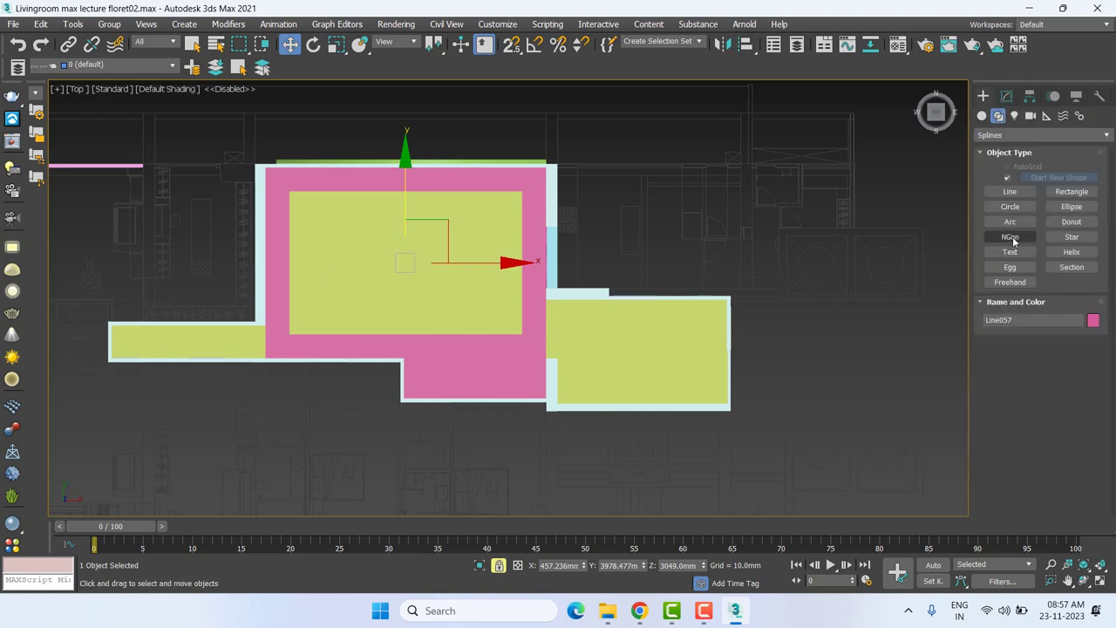
left_click(1009, 190)
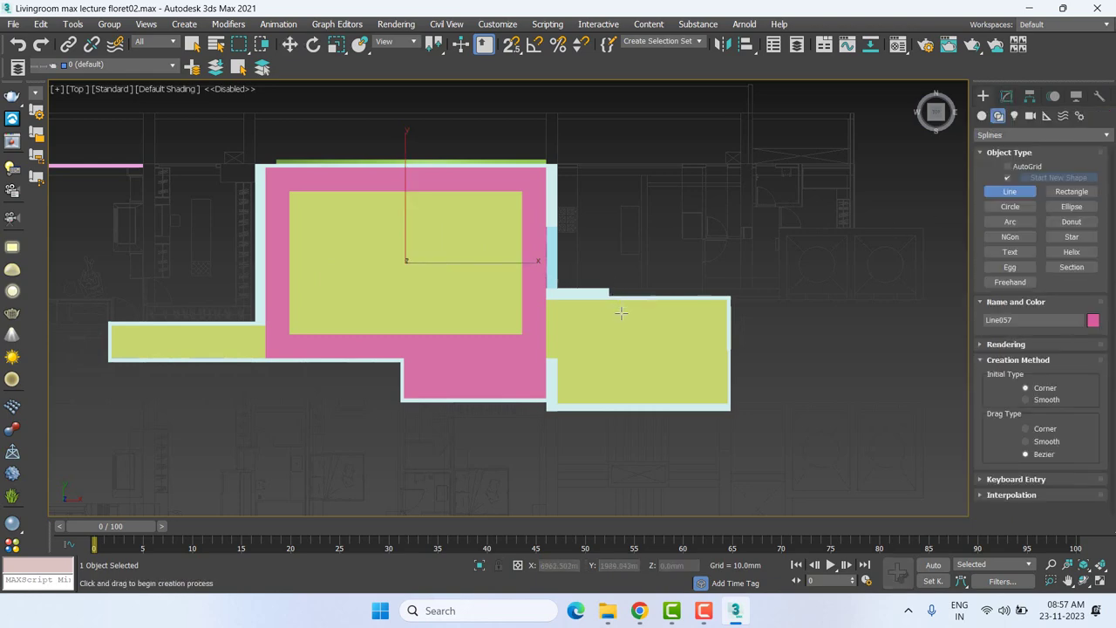
middle_click_drag(593, 328, 584, 341)
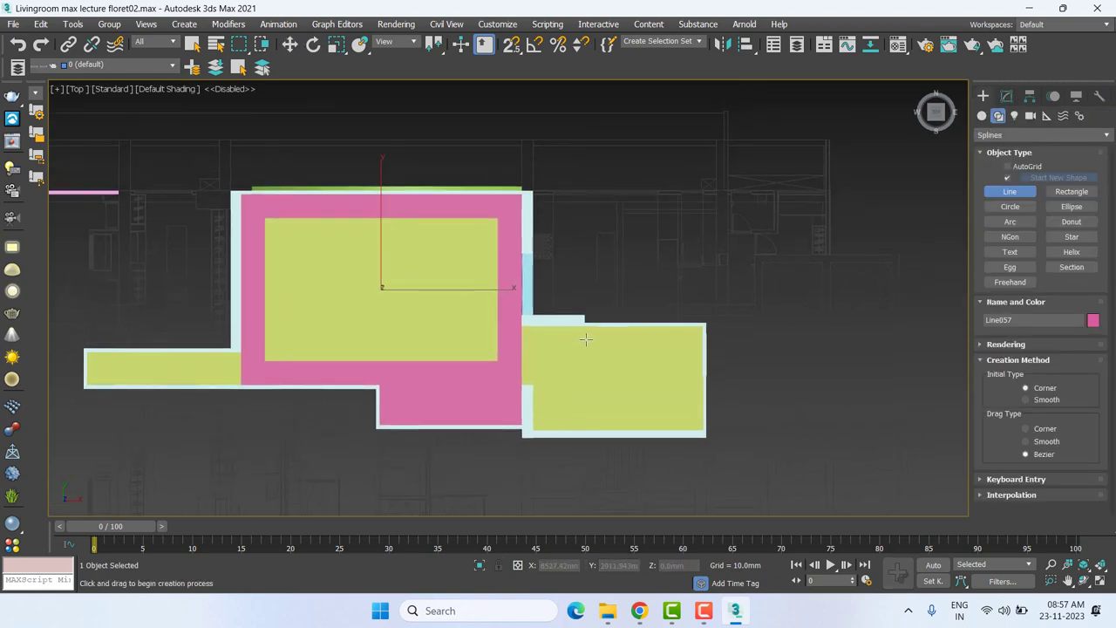
key("F3")
scroll(526, 330, "up", 4)
middle_click_drag(573, 364, 620, 267)
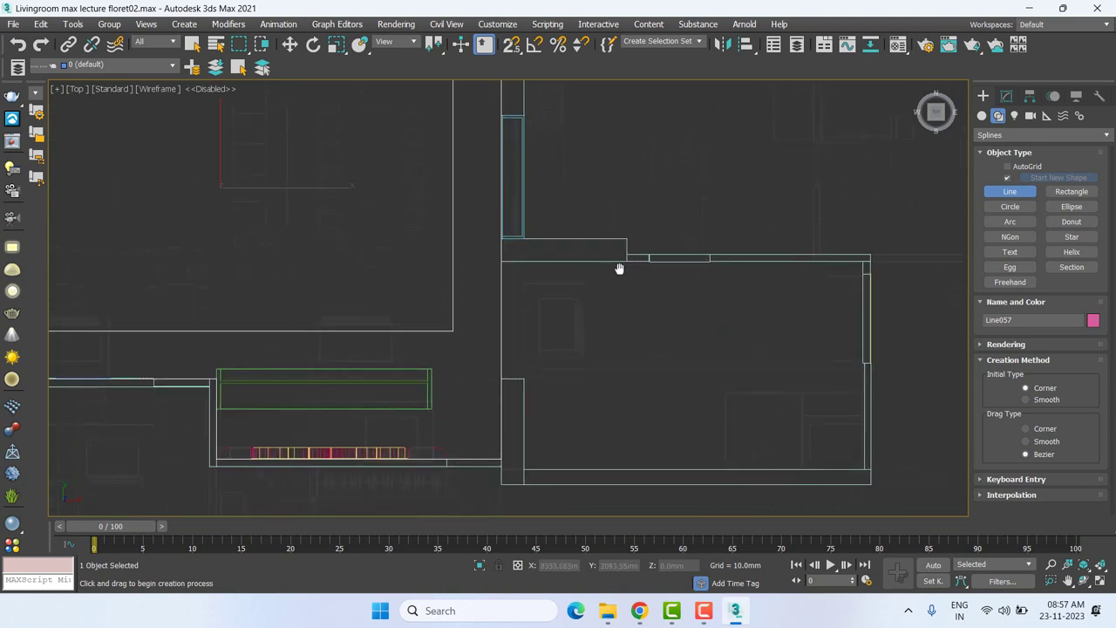
middle_click_drag(539, 266, 540, 280)
key("s")
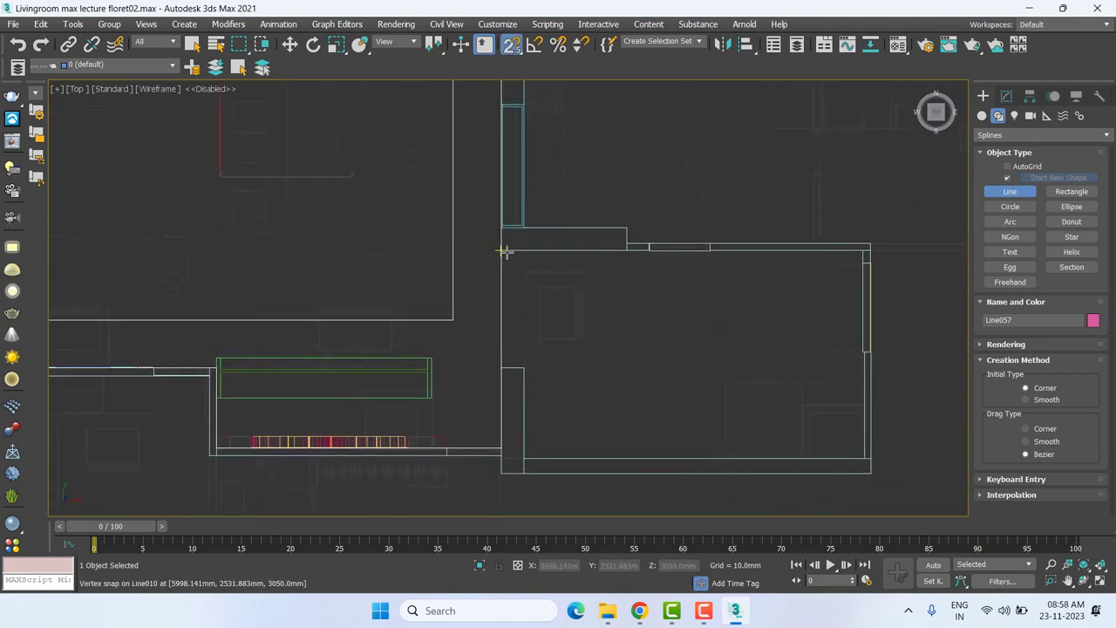
left_click(500, 250)
left_click(862, 250)
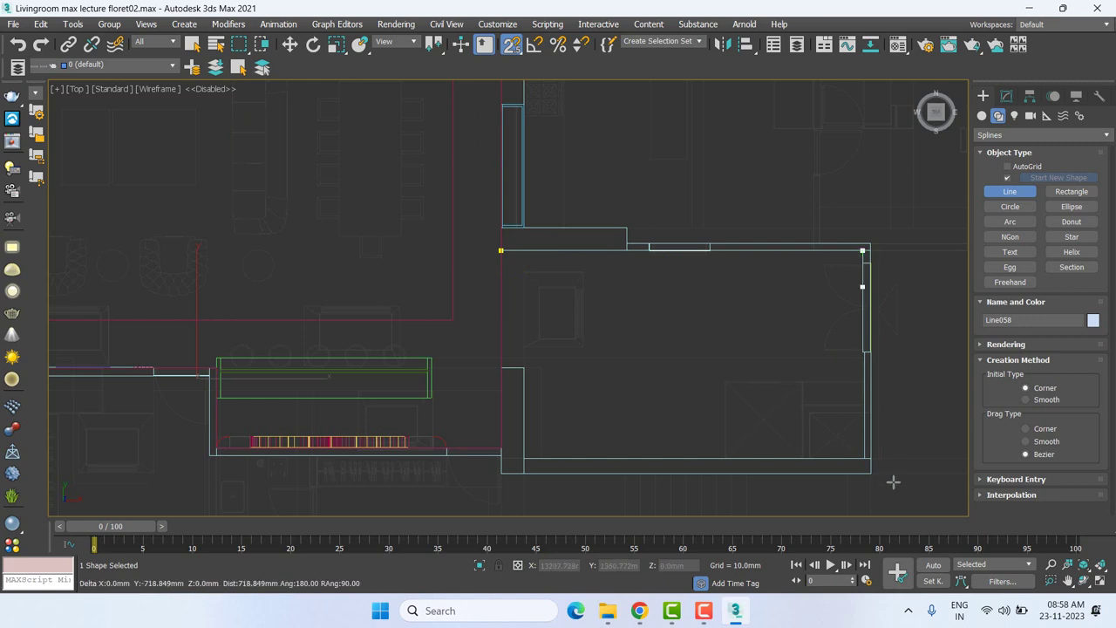
left_click(862, 458)
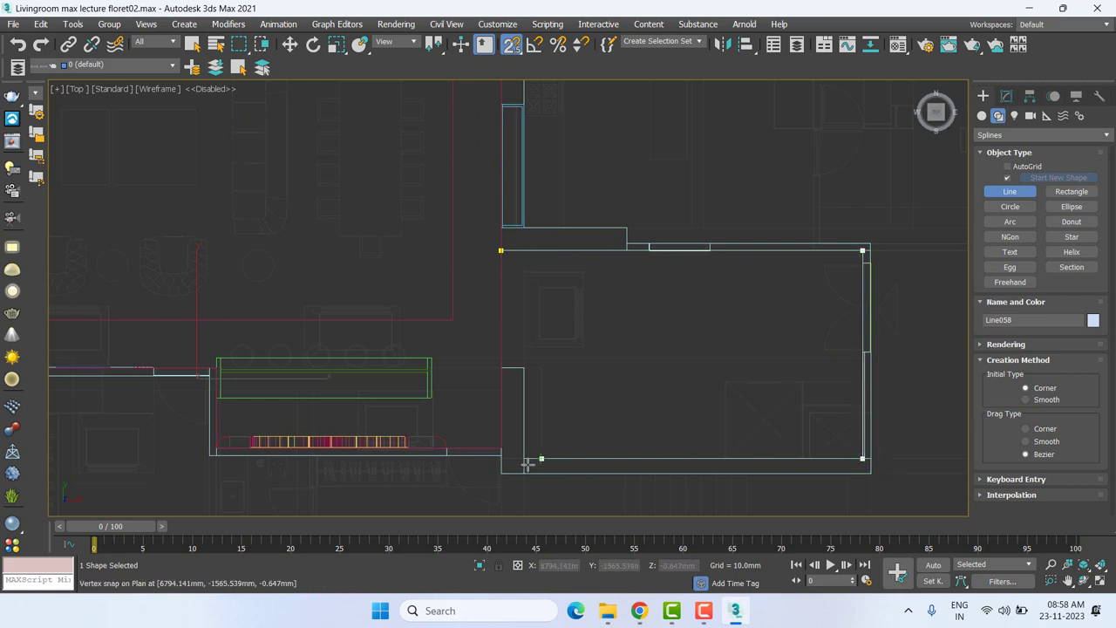
left_click(524, 458)
left_click(524, 367)
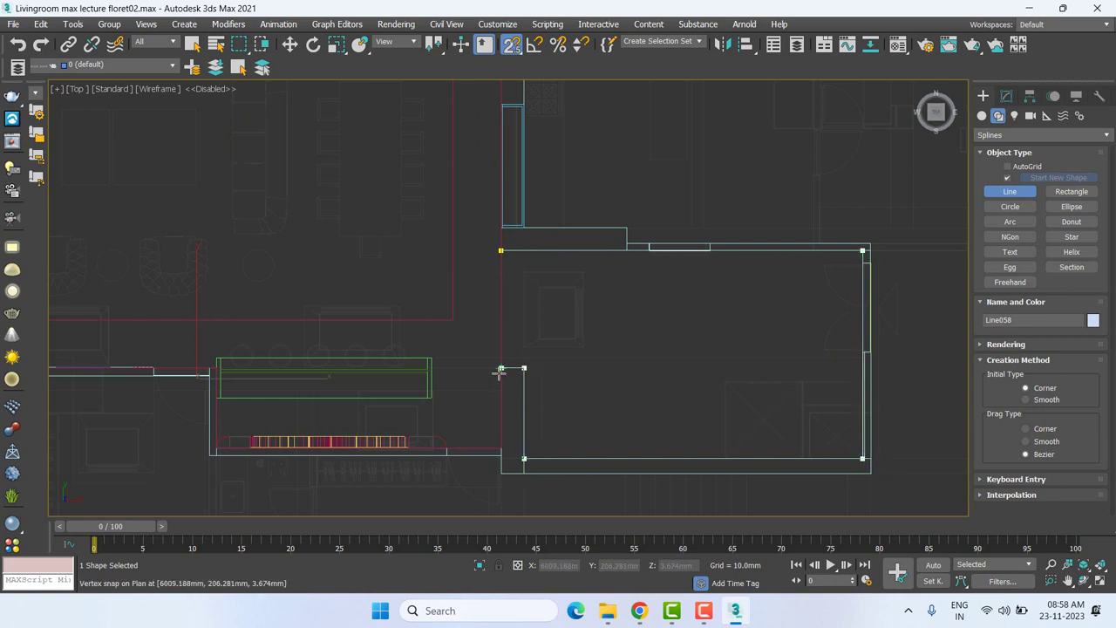
left_click(501, 367)
left_click(501, 250)
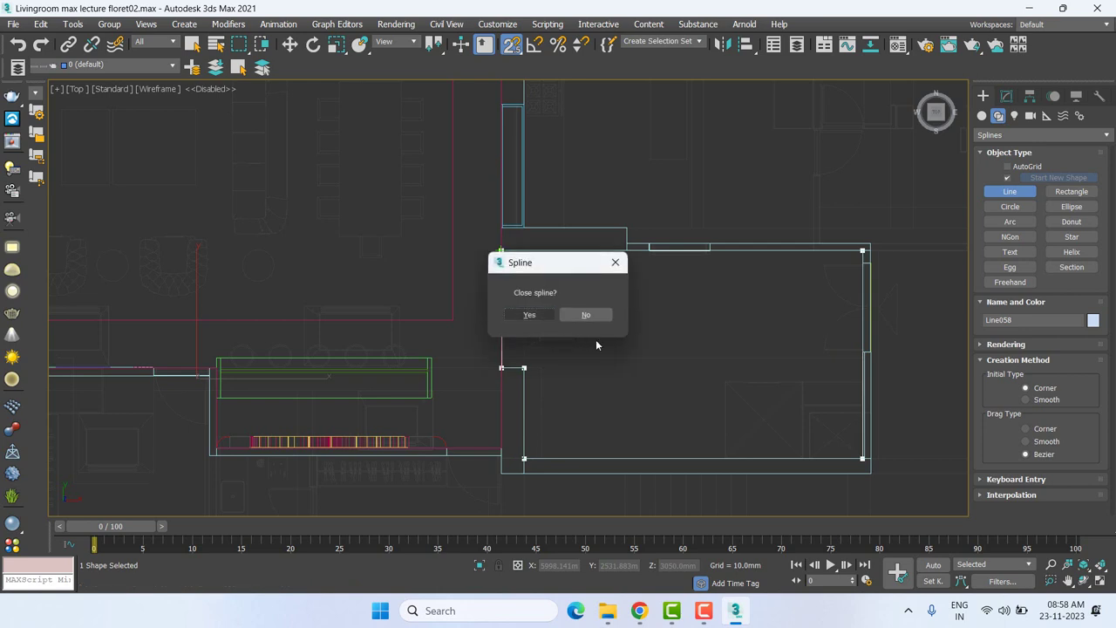
left_click(585, 313)
right_click(697, 392)
Box-select the outline's right corner vertices and snap-move them left onto the wall line Line015.
scroll(932, 473, "up", 2)
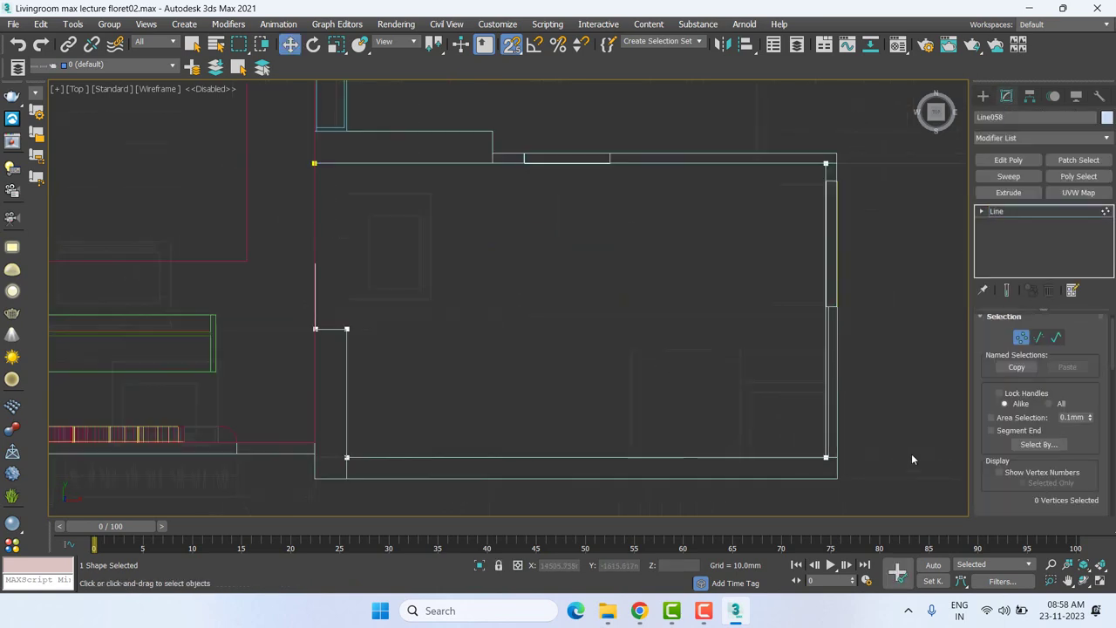
scroll(832, 456, "up", 3)
scroll(819, 457, "down", 5)
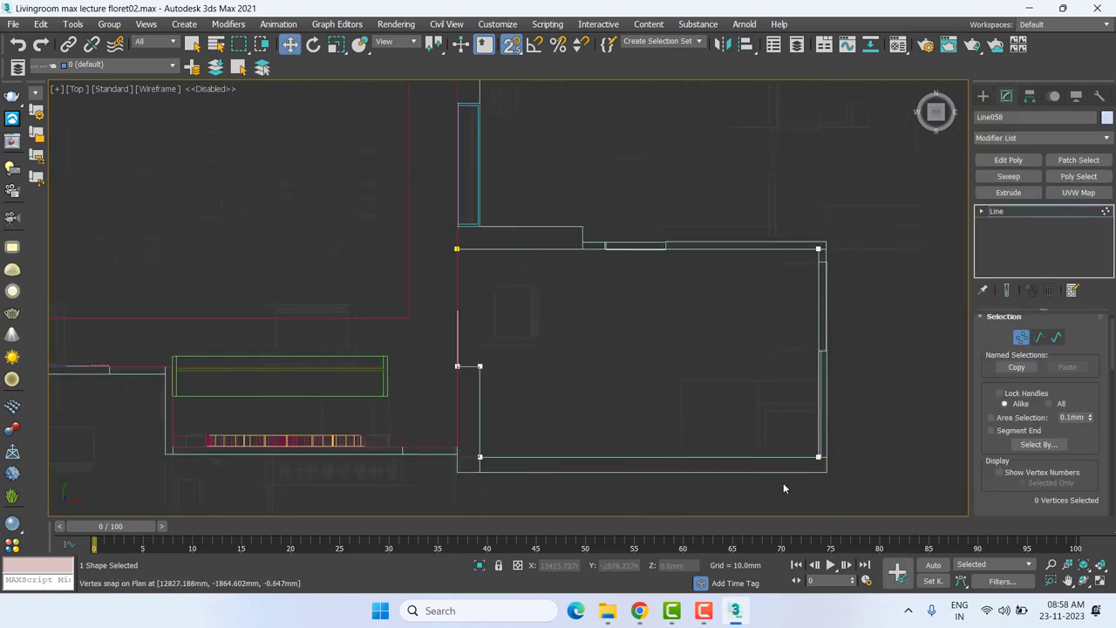
scroll(813, 362, "up", 3)
scroll(829, 344, "down", 2)
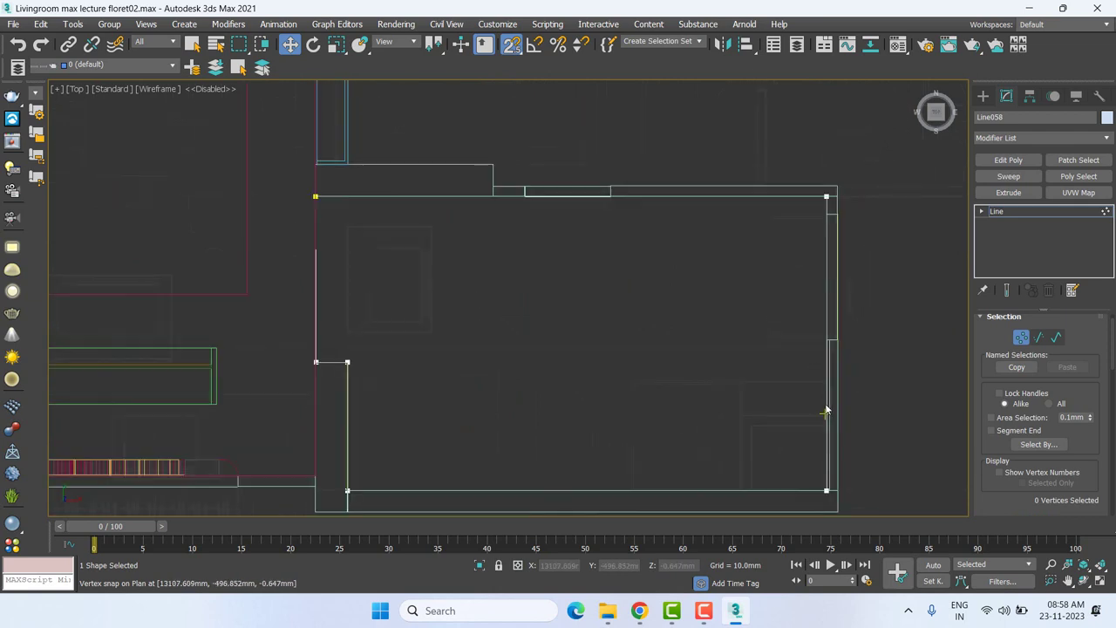
middle_click_drag(828, 332, 823, 218)
scroll(823, 212, "up", 2)
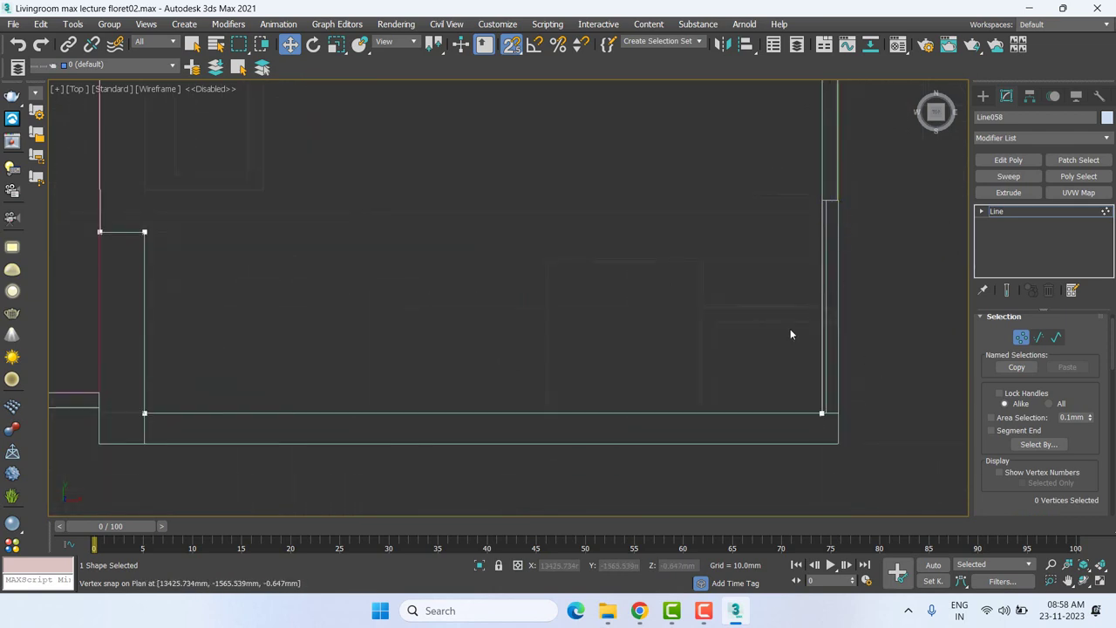
scroll(872, 261, "down", 2)
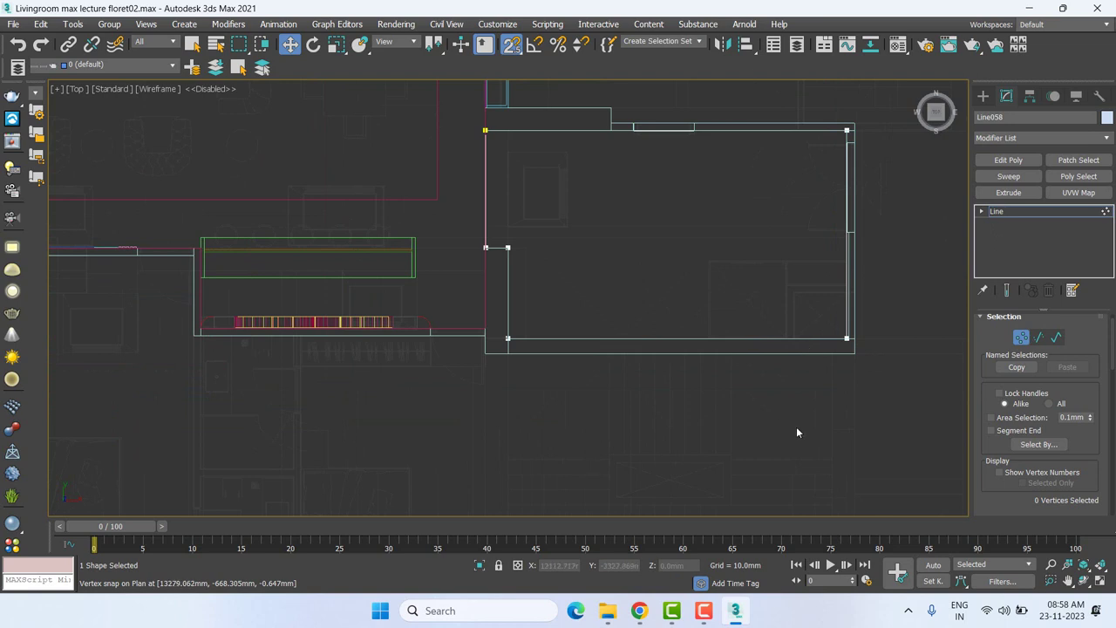
left_click_drag(796, 426, 868, 109)
middle_click_drag(869, 167, 814, 206)
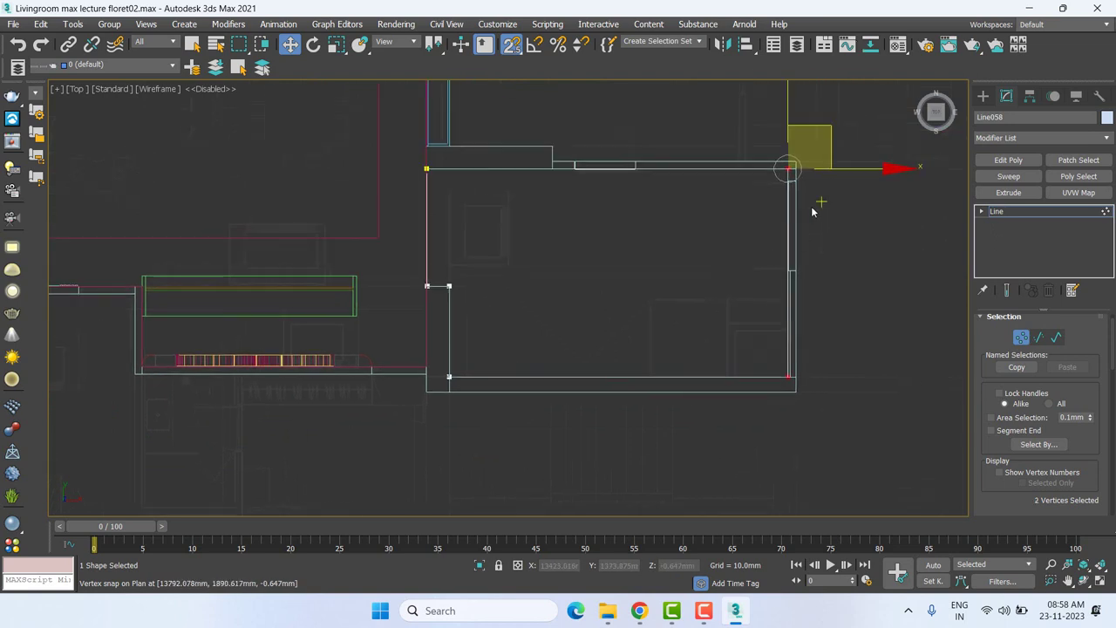
scroll(814, 206, "up", 2)
left_click_drag(849, 128, 767, 331)
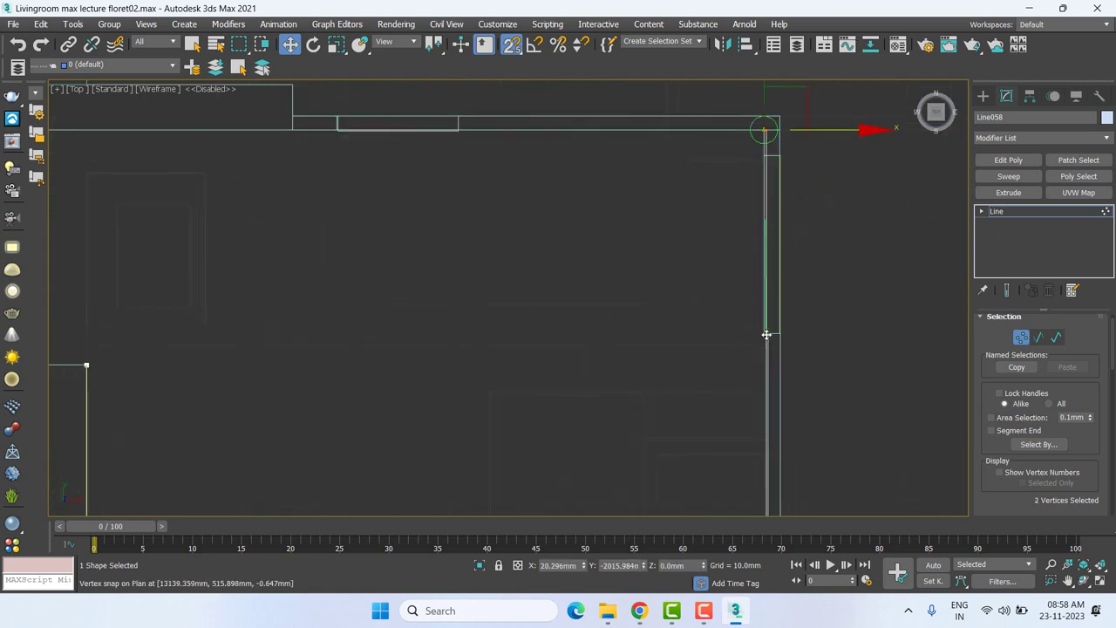
Give the new outline Line058 a 12 mm Extrude modifier.
middle_click_drag(767, 250, 775, 205)
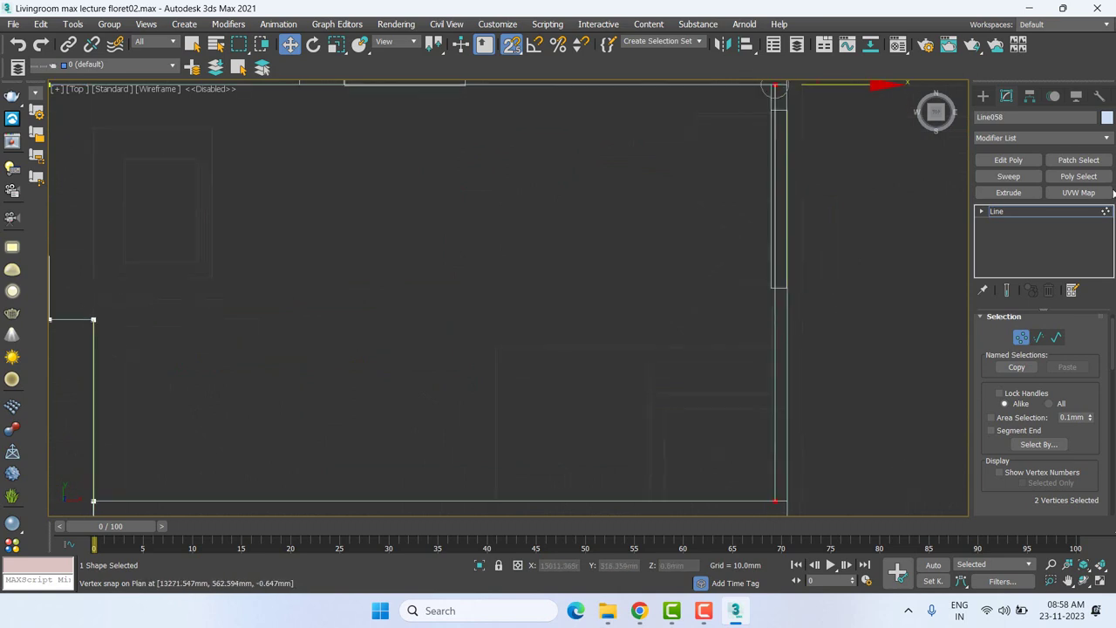
left_click(1002, 211)
left_click(1007, 194)
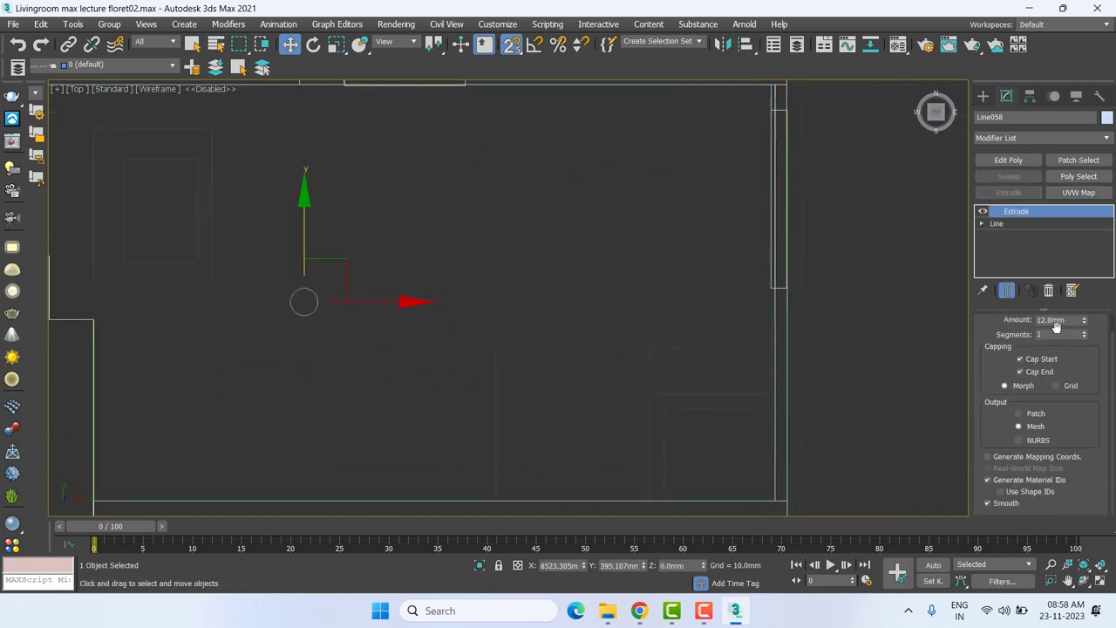
In the Front view, snap-move the extruded outline up to ceiling height at Z 3048.661 mm.
scroll(751, 396, "down", 3)
key("f")
scroll(785, 409, "up", 3)
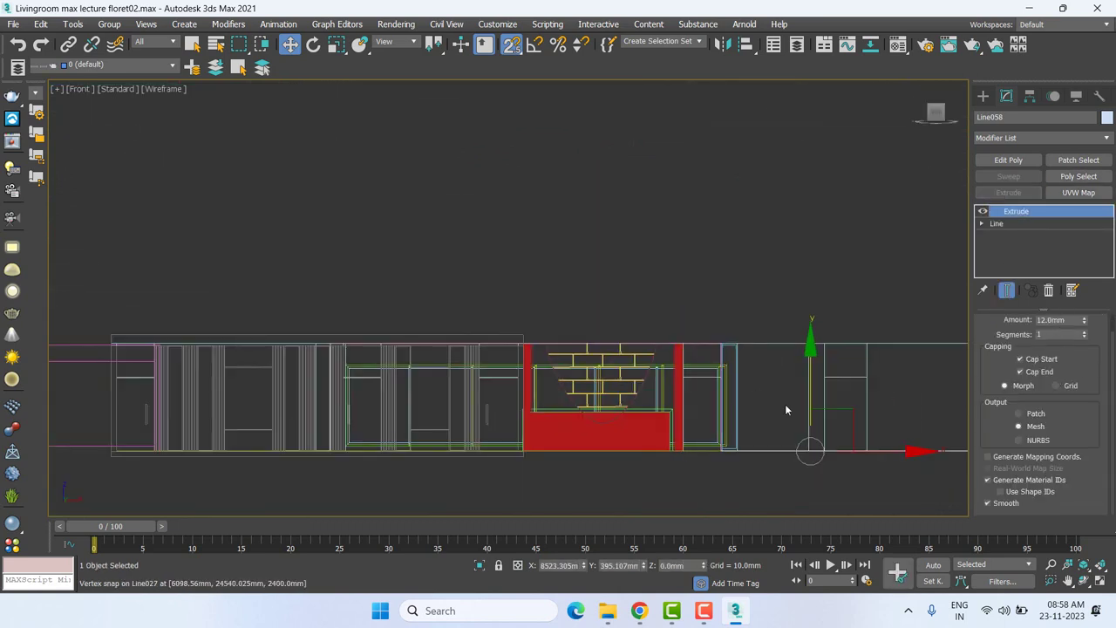
scroll(662, 344, "up", 4)
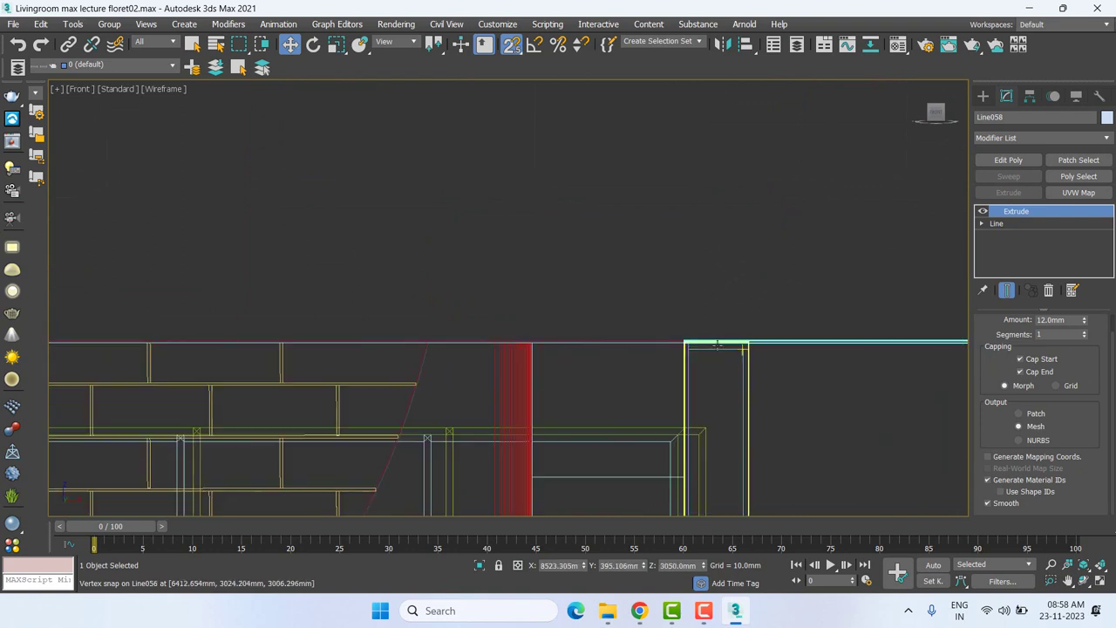
scroll(650, 342, "up", 3)
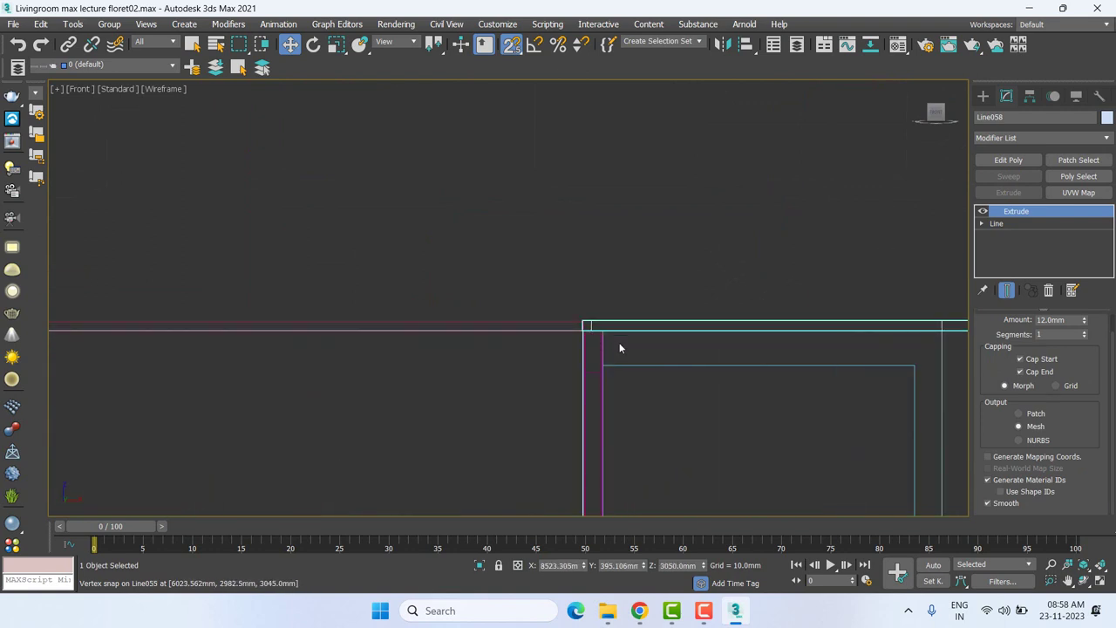
right_click(620, 348)
left_click(633, 358)
mouse_move(584, 328)
left_mouse_down()
mouse_move(597, 312)
mouse_move(590, 324)
left_mouse_up()
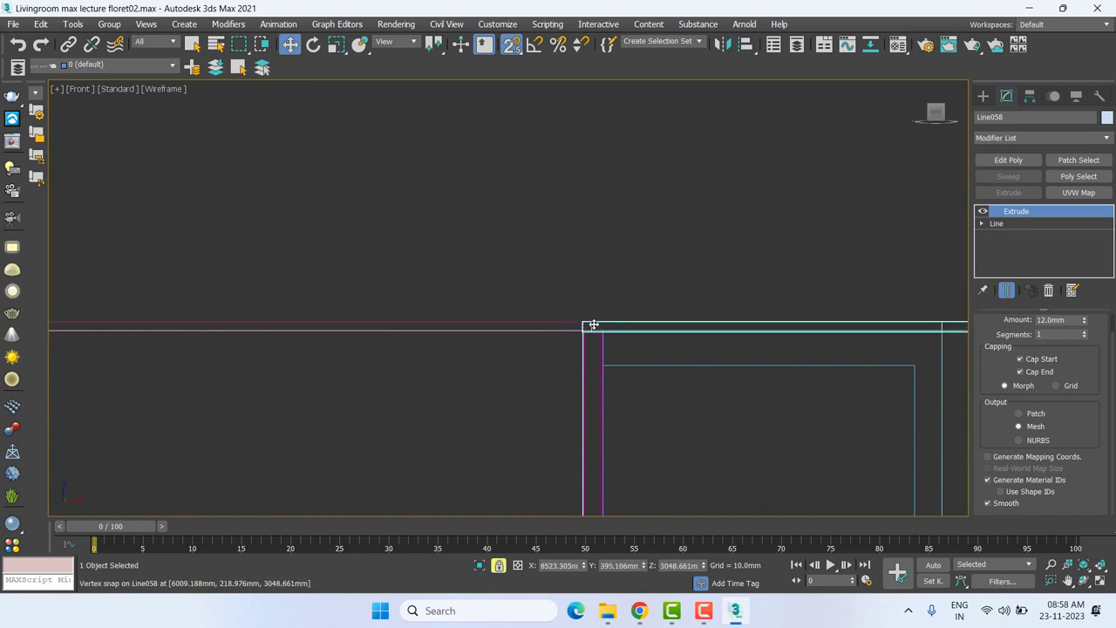
scroll(590, 323, "up", 3)
middle_click_drag(566, 337, 524, 361)
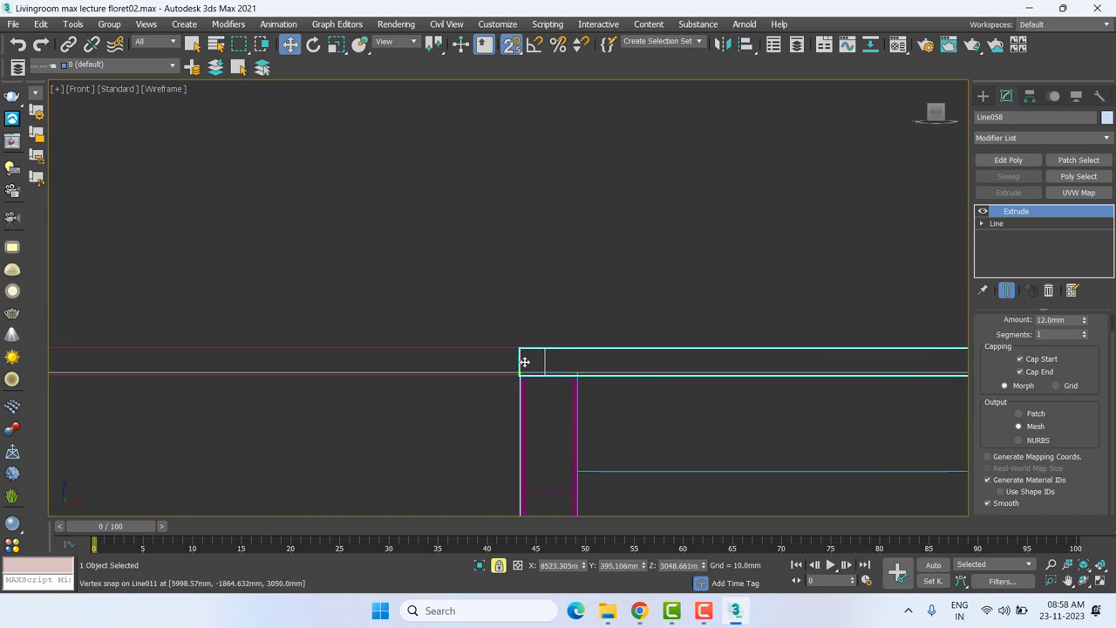
Back in the Top view, Shift-drag the ceiling slab to start a copy.
key("t")
scroll(610, 363, "down", 2)
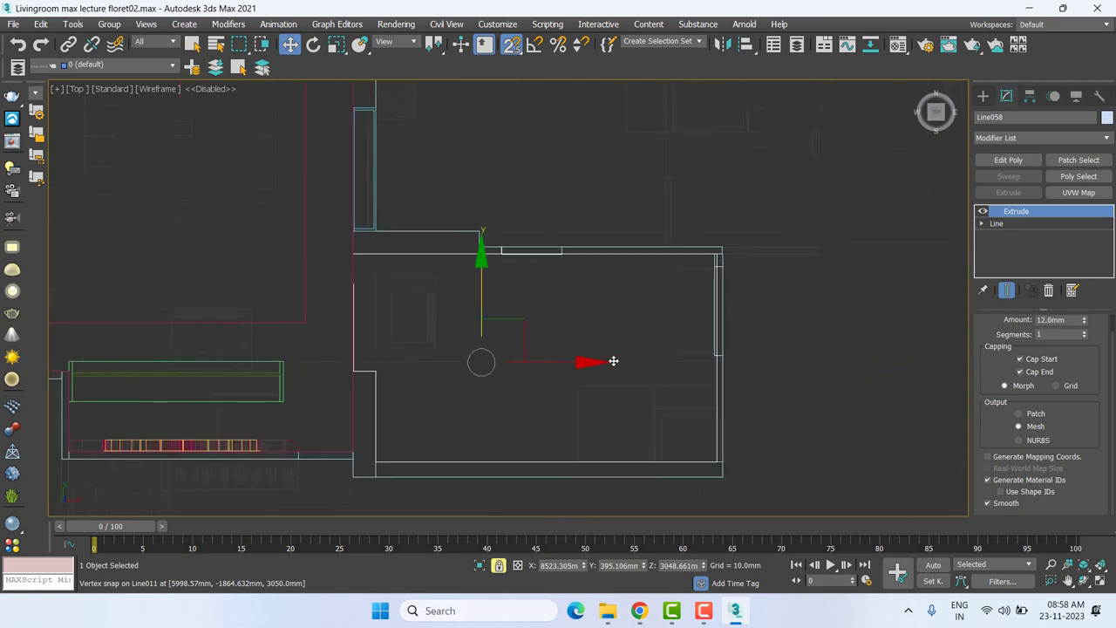
scroll(628, 368, "down", 2)
scroll(642, 375, "down", 2)
middle_click_drag(646, 379, 842, 347)
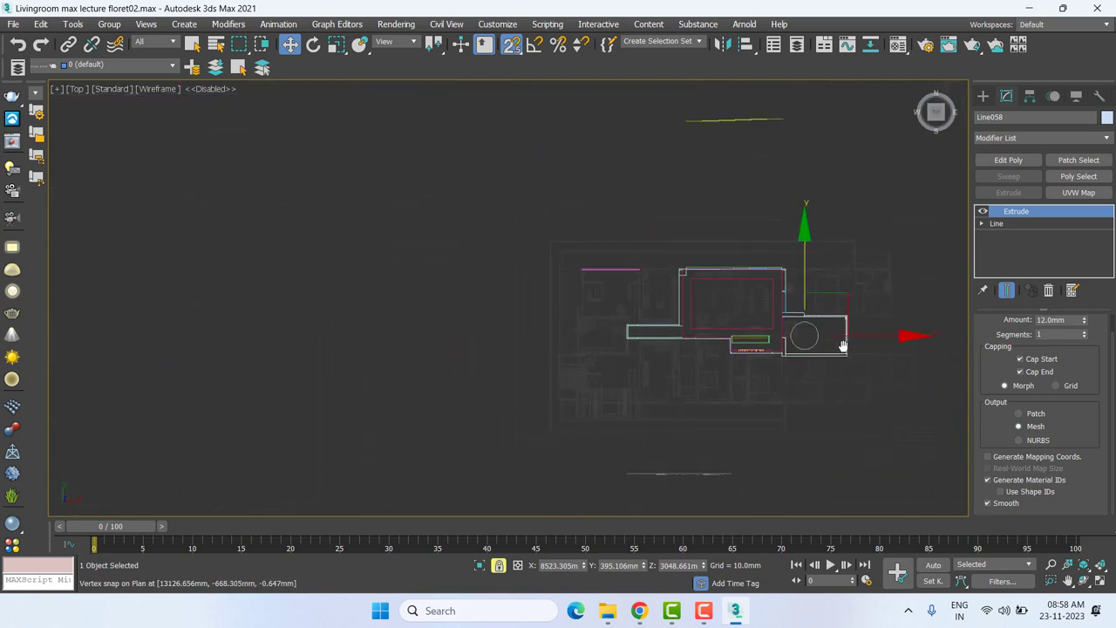
scroll(824, 346, "up", 2)
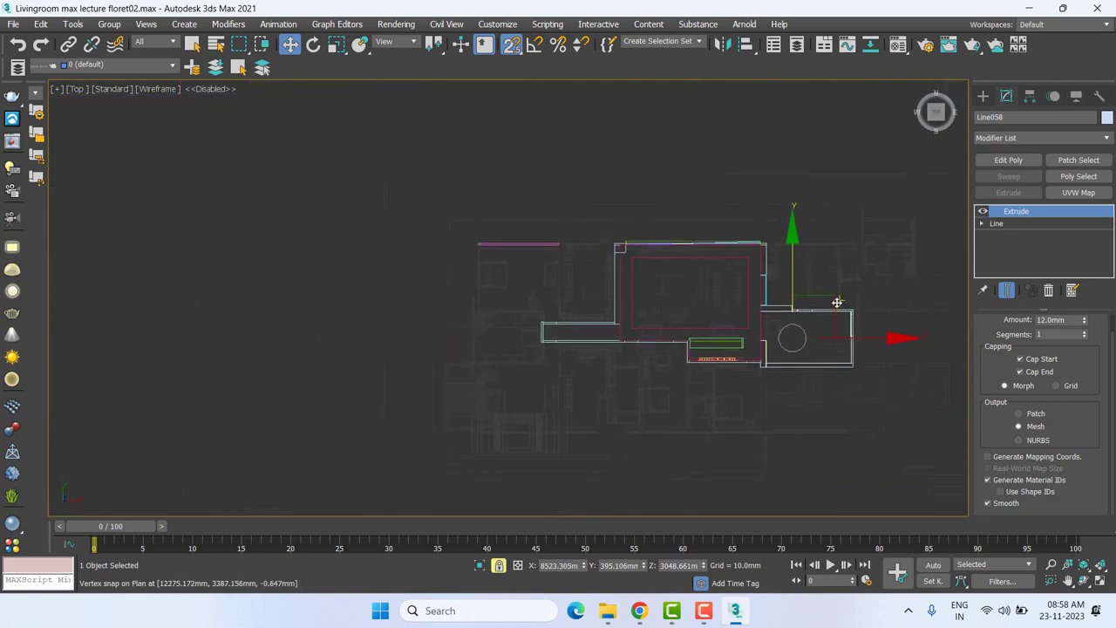
left_click_drag(837, 303, 537, 342, "shift")
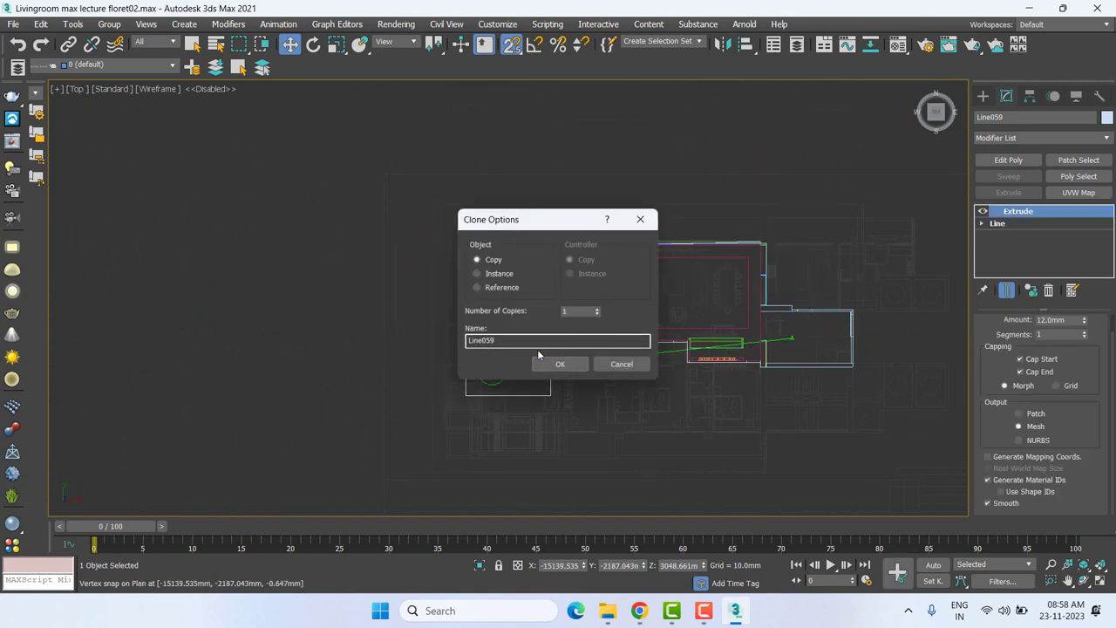
Confirm the copy Line059 and leave it in its original position.
left_click(549, 363)
scroll(565, 348, "up", 3)
scroll(568, 343, "up", 2)
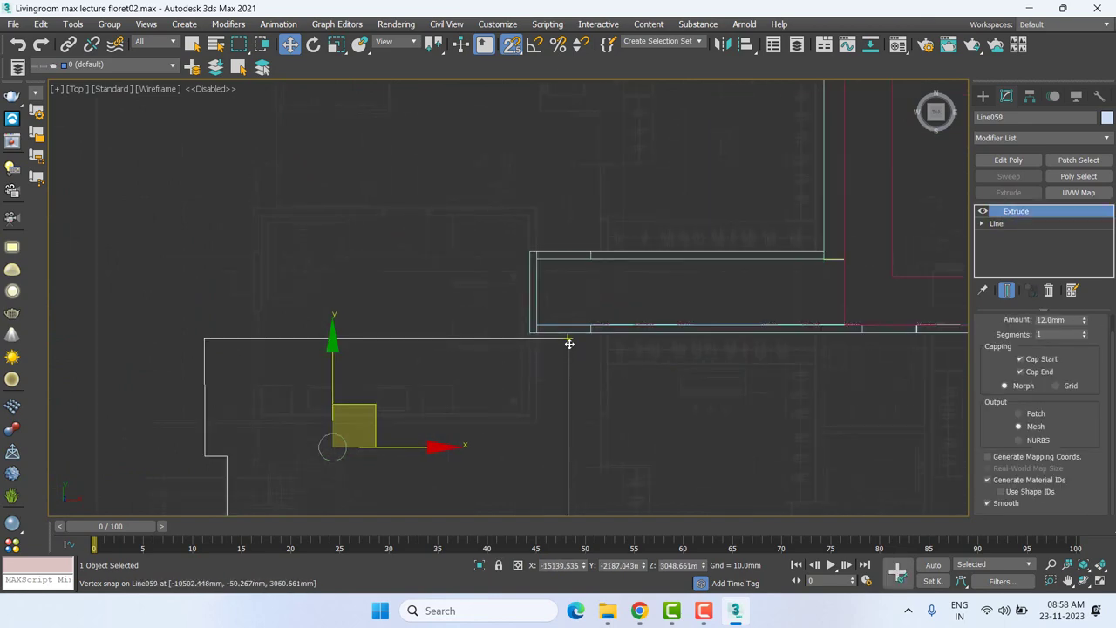
left_click_drag(569, 343, 840, 267)
right_click(840, 267)
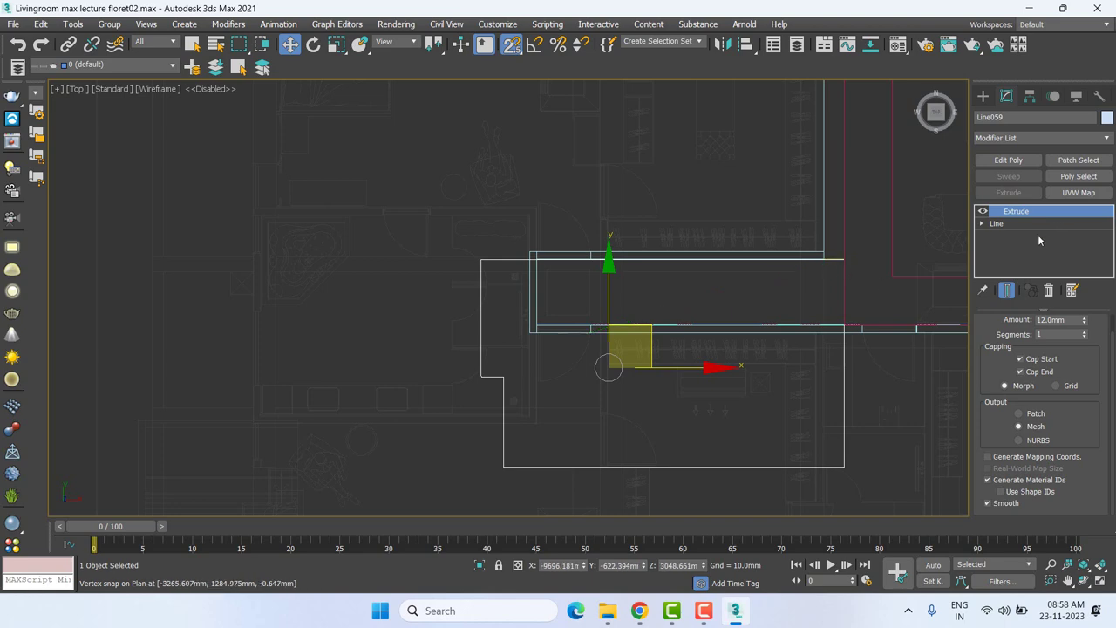
In the copy's Line vertex mode, shift the left points onto the strip edge and delete two extra vertices.
left_click(981, 224)
left_click(996, 223)
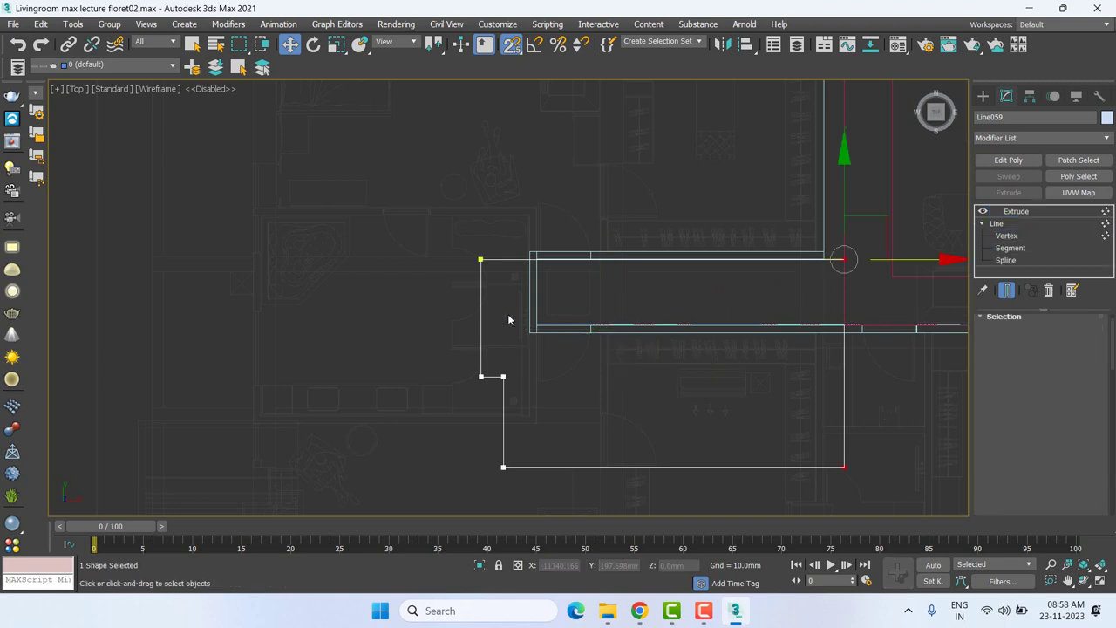
key("1")
left_click_drag(456, 242, 488, 391)
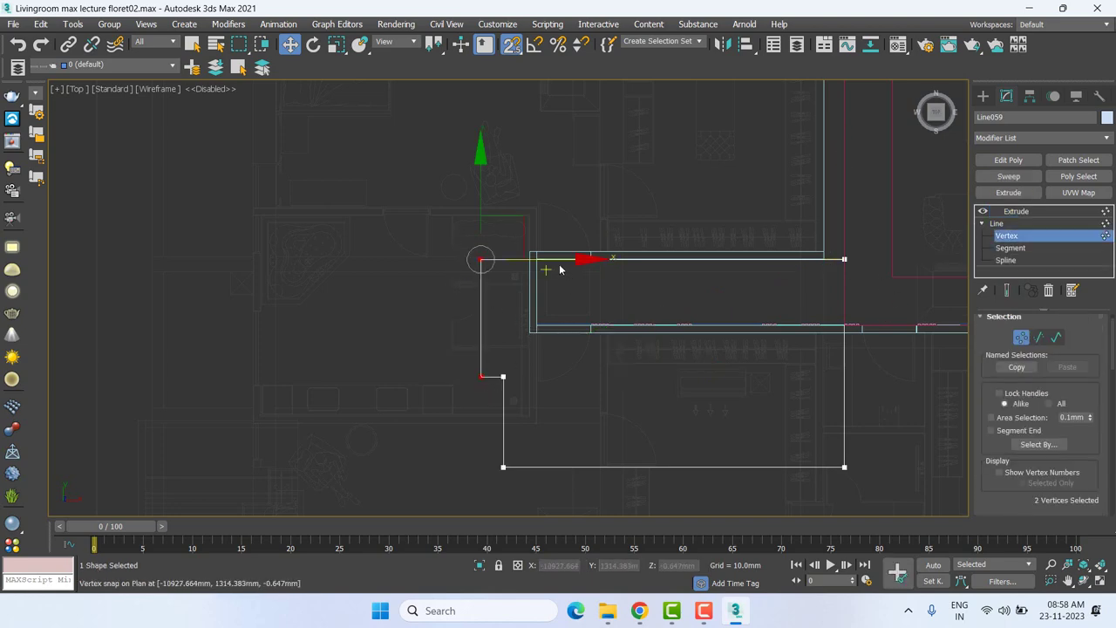
left_click_drag(560, 264, 532, 259)
left_click_drag(462, 392, 517, 357)
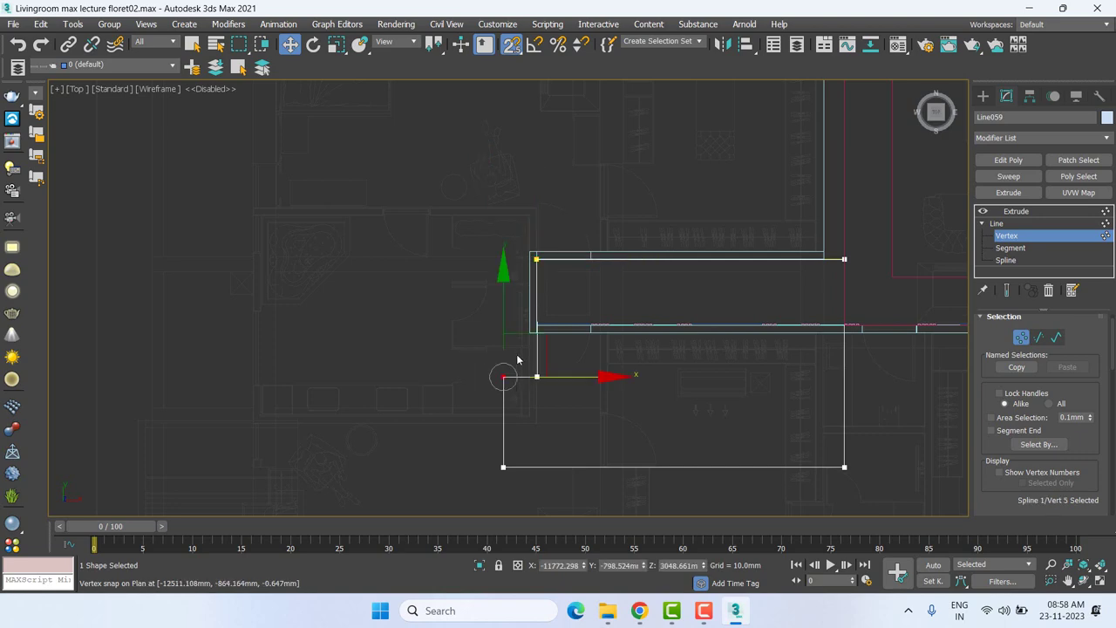
key("Delete")
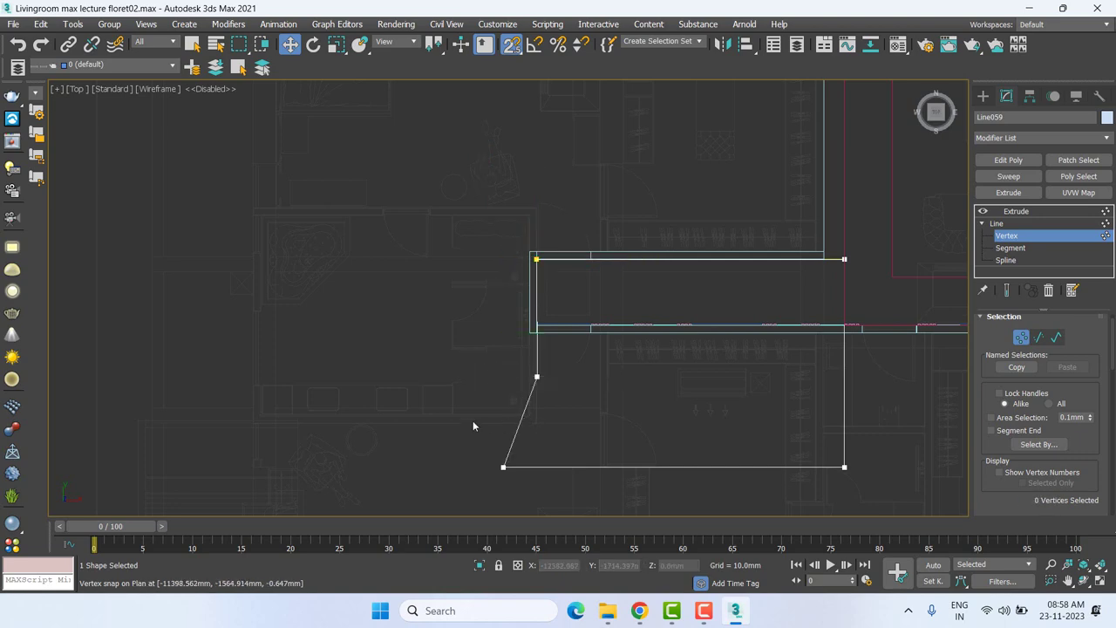
left_click_drag(472, 419, 555, 362)
key("Delete")
Snap the lower-left and lower-right corners up to the strip edge, forming a slim rectangle.
left_click_drag(535, 485, 449, 408)
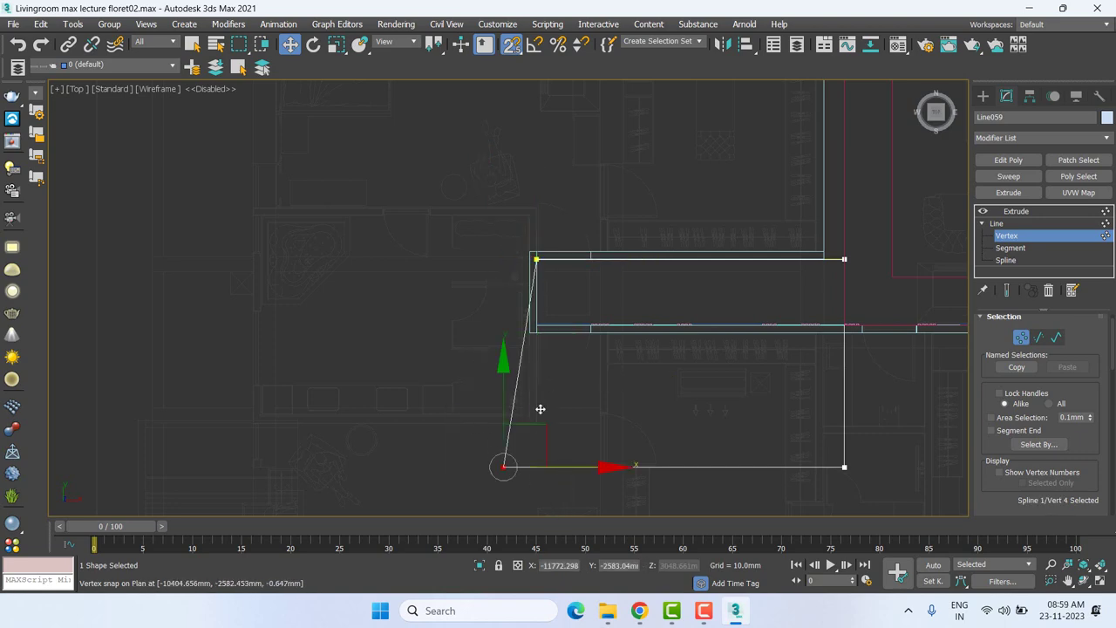
left_click_drag(524, 443, 537, 326)
left_click(844, 466)
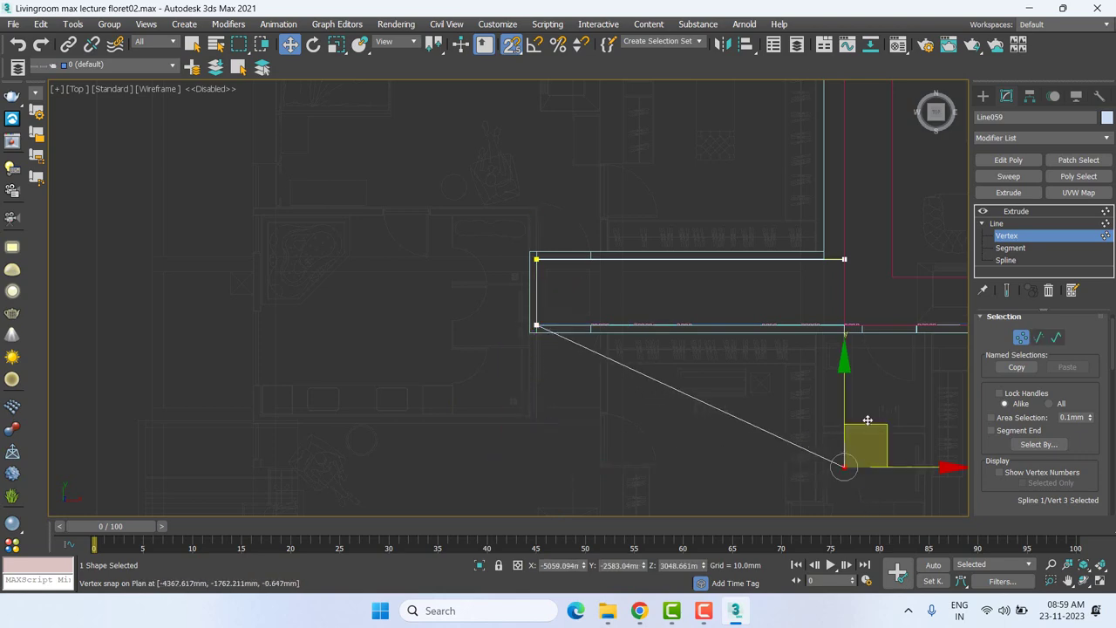
left_click_drag(867, 424, 844, 326)
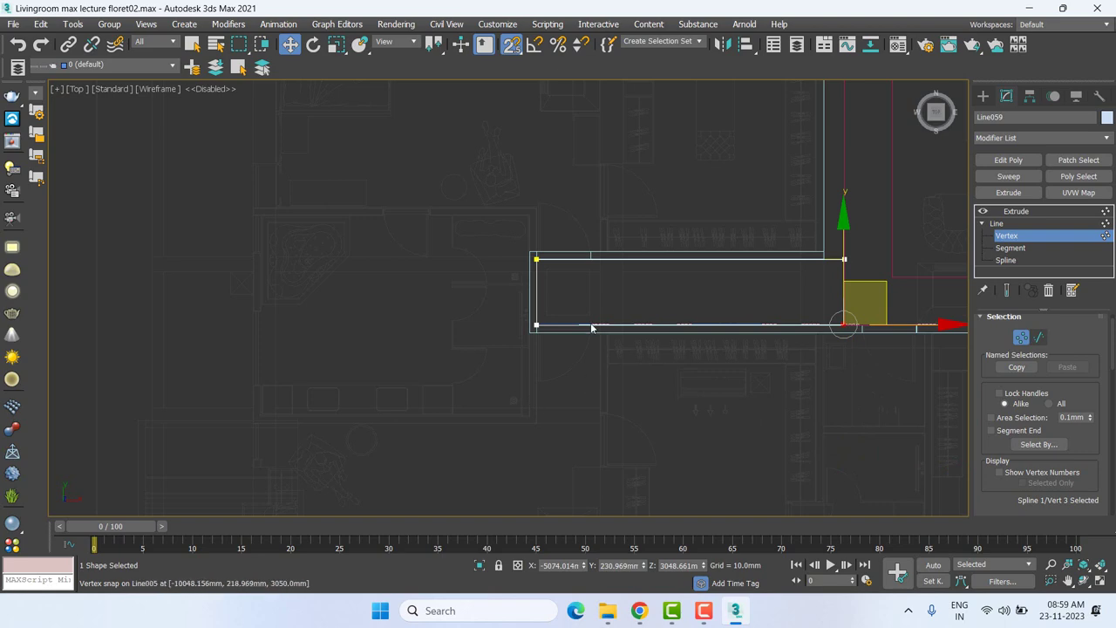
Exit vertex editing and show Line059's 12 mm Extrude result again.
scroll(590, 322, "up", 2)
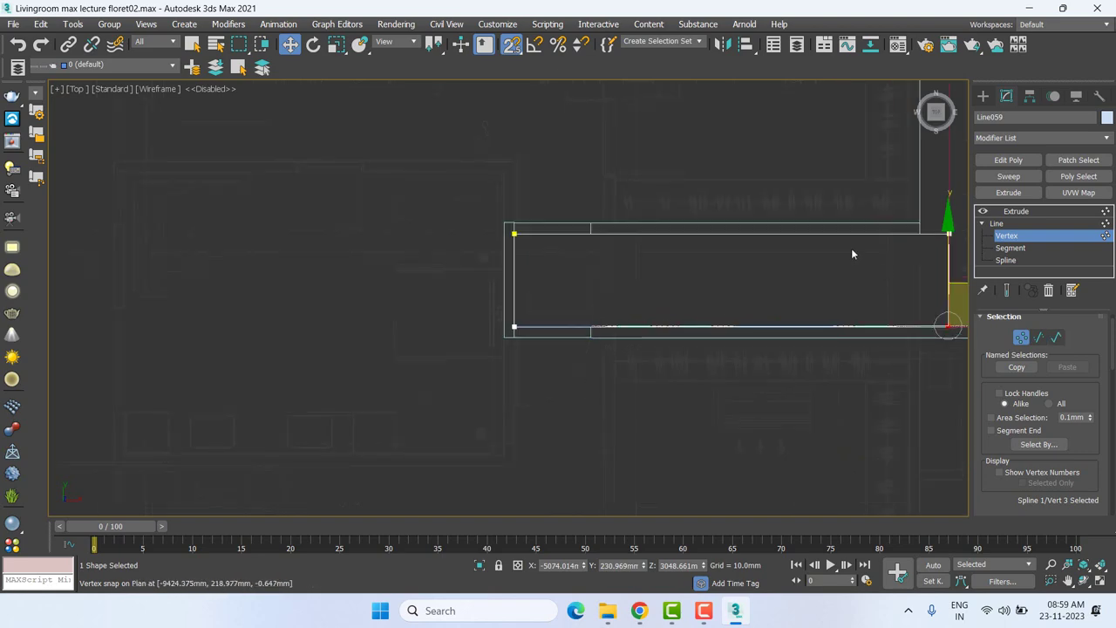
right_click(907, 365)
left_click(1065, 235)
left_click(1060, 220)
middle_click_drag(889, 345, 668, 419)
Switch to the Perspective view, orbited to see the slabs from above, and bring up the shading menu.
key("p")
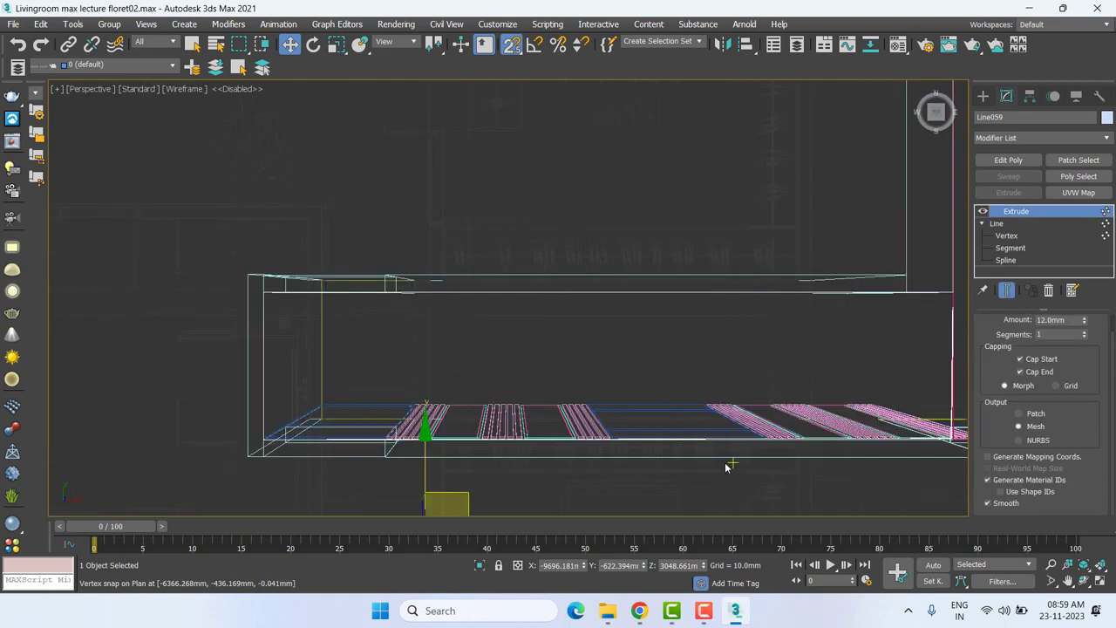
middle_click_drag(724, 462, 662, 366, "alt")
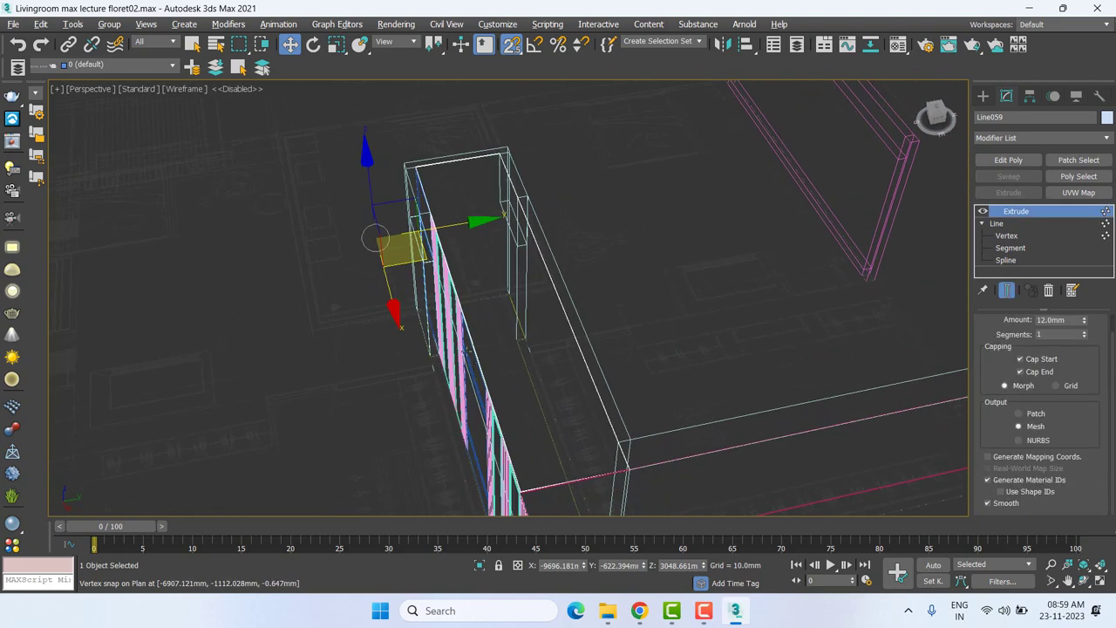
left_click(140, 89)
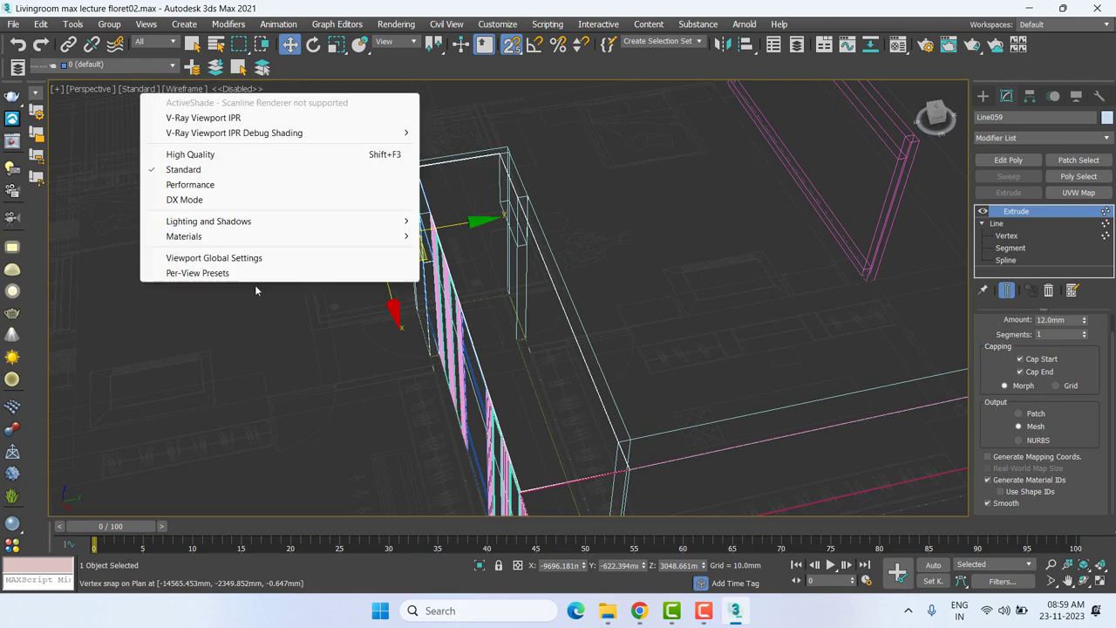
Select the bed elevation, undo its accidental move, and clear the selection.
left_click(195, 169)
key("ctrl+z")
key("ctrl+z")
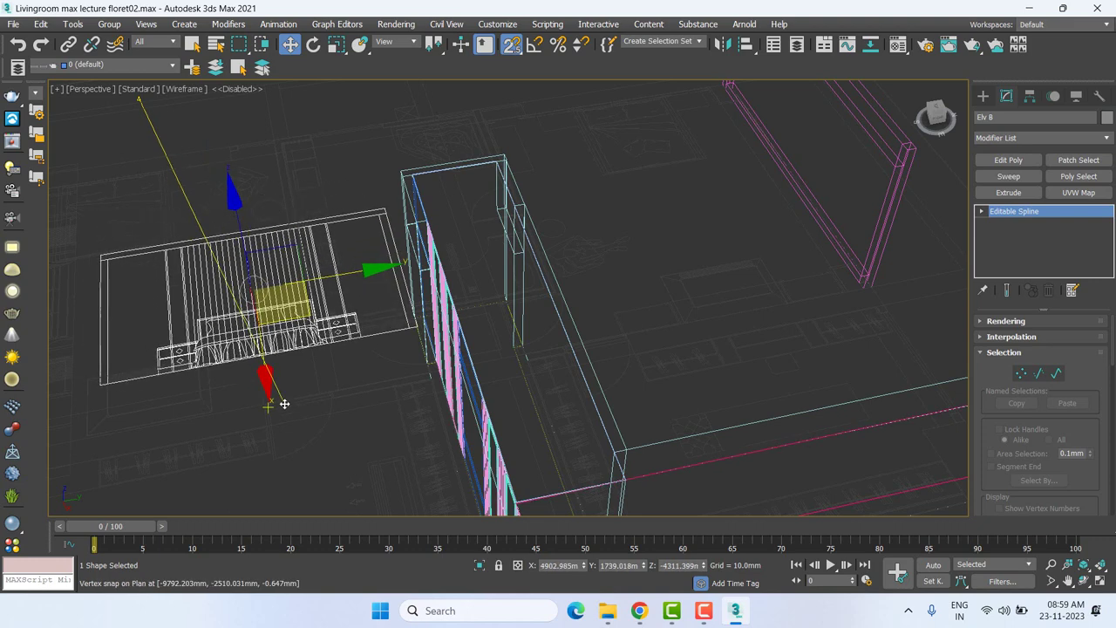
left_click_drag(259, 343, 283, 404)
key("ctrl+z")
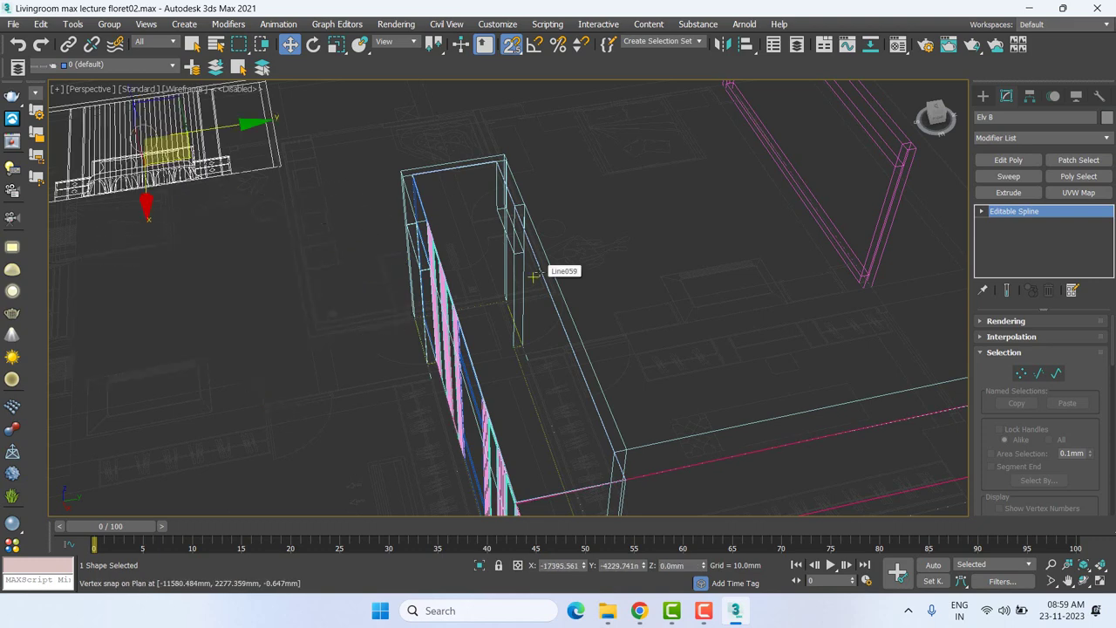
key("ctrl+z")
left_click(657, 230)
Switch the perspective view to Default Shading and orbit to see the exterior walls.
mouse_move(658, 245)
middle_mouse_down()
mouse_move(609, 281)
mouse_move(563, 267)
middle_mouse_up()
key("F3")
scroll(608, 287, "down", 5)
scroll(700, 252, "up", 3)
middle_click_drag(699, 252, 741, 270, "alt")
scroll(731, 272, "down", 3)
scroll(647, 319, "up", 3)
Orbit and pan around the shaded building, then switch to the Top view and zoom out to frame the room.
scroll(648, 319, "up", 2)
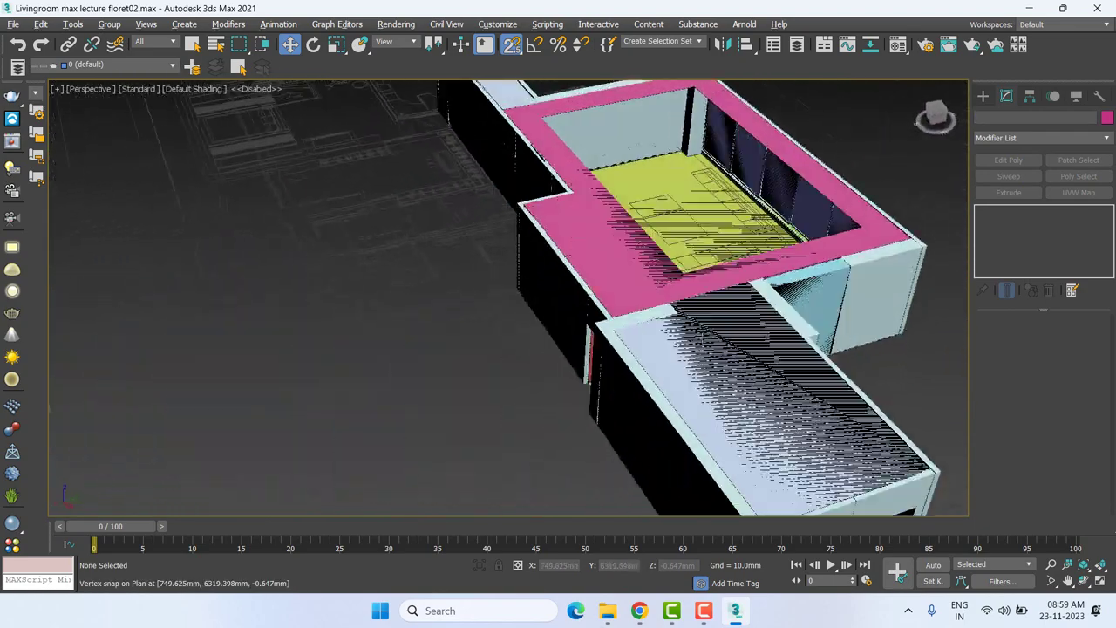
mouse_move(648, 319)
middle_mouse_down("alt")
mouse_move(712, 334)
mouse_move(786, 321)
mouse_move(737, 224)
mouse_move(642, 328)
mouse_move(783, 295)
mouse_move(567, 322)
mouse_move(631, 312)
mouse_move(509, 302)
middle_mouse_up("alt")
scroll(643, 329, "up", 3)
scroll(631, 311, "up", 2)
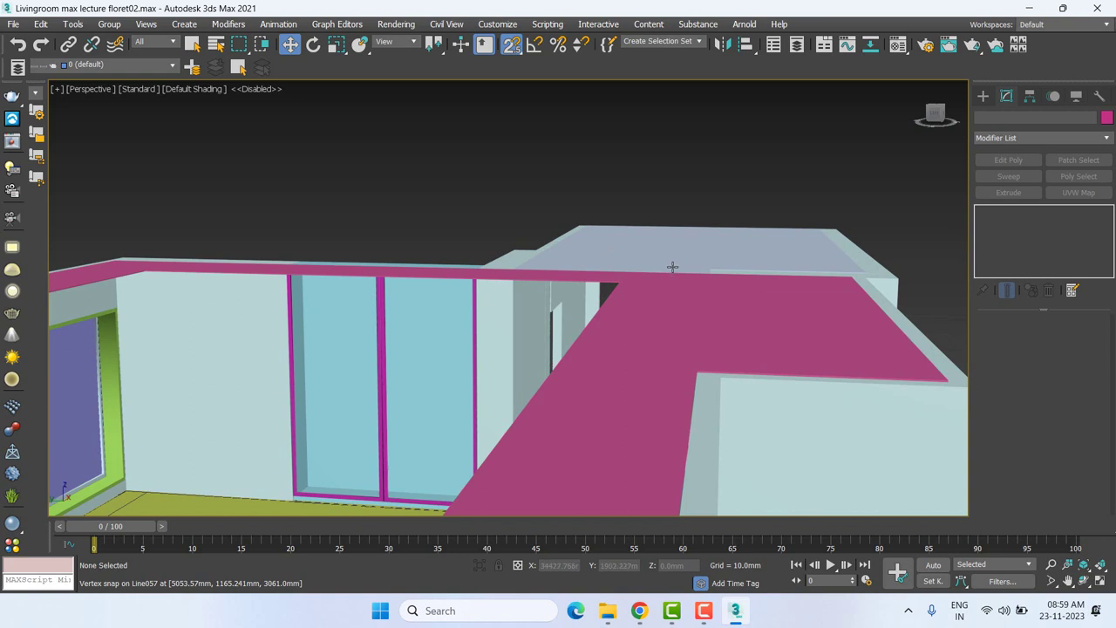
scroll(496, 349, "down", 5)
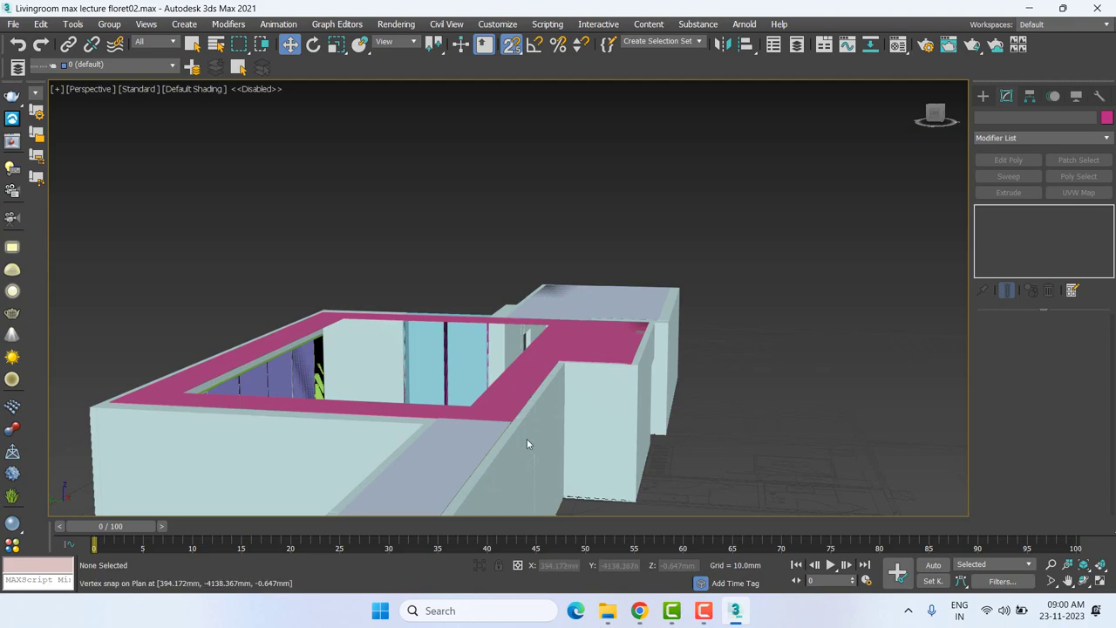
mouse_move(526, 443)
middle_mouse_down("alt")
mouse_move(575, 370)
mouse_move(475, 277)
middle_mouse_up("alt")
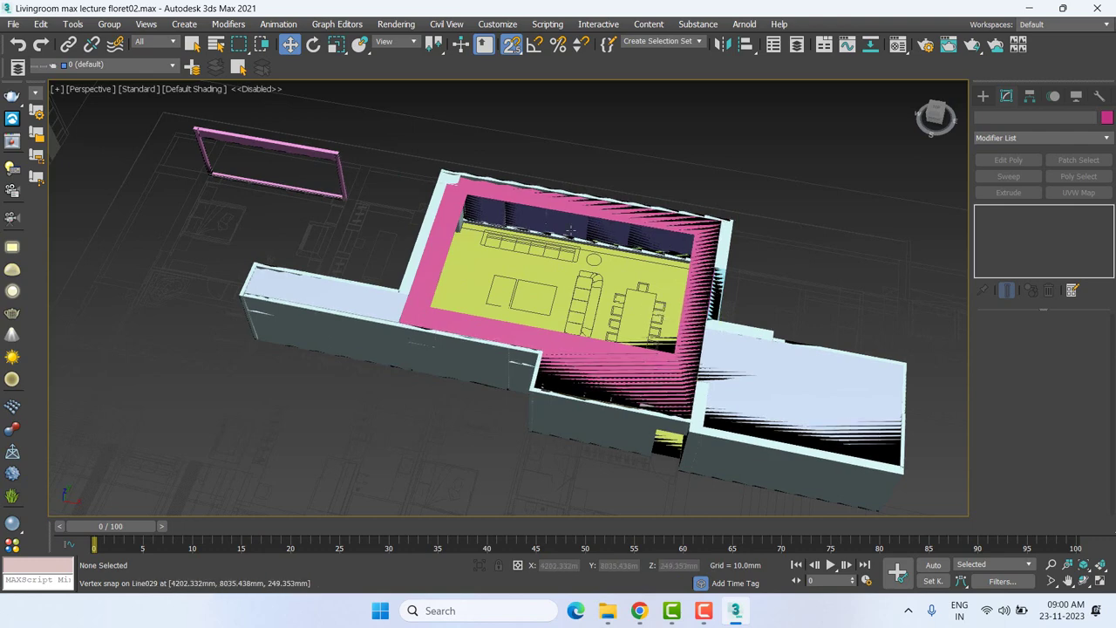
middle_click_drag(852, 409, 777, 319)
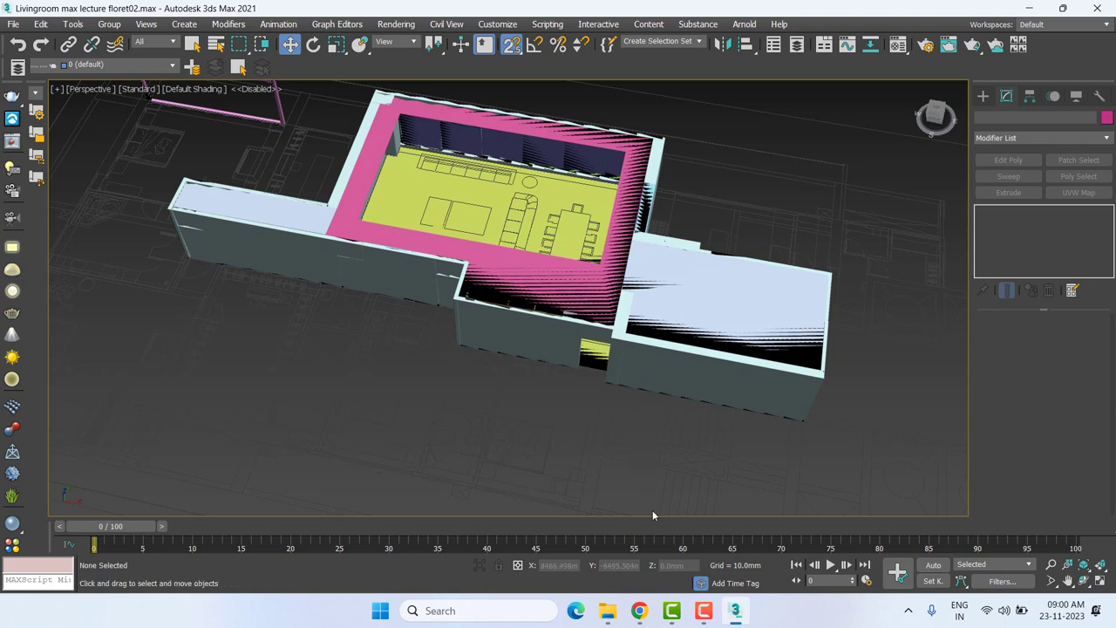
mouse_move(652, 510)
middle_mouse_down("alt")
mouse_move(678, 190)
mouse_move(706, 237)
middle_mouse_up("alt")
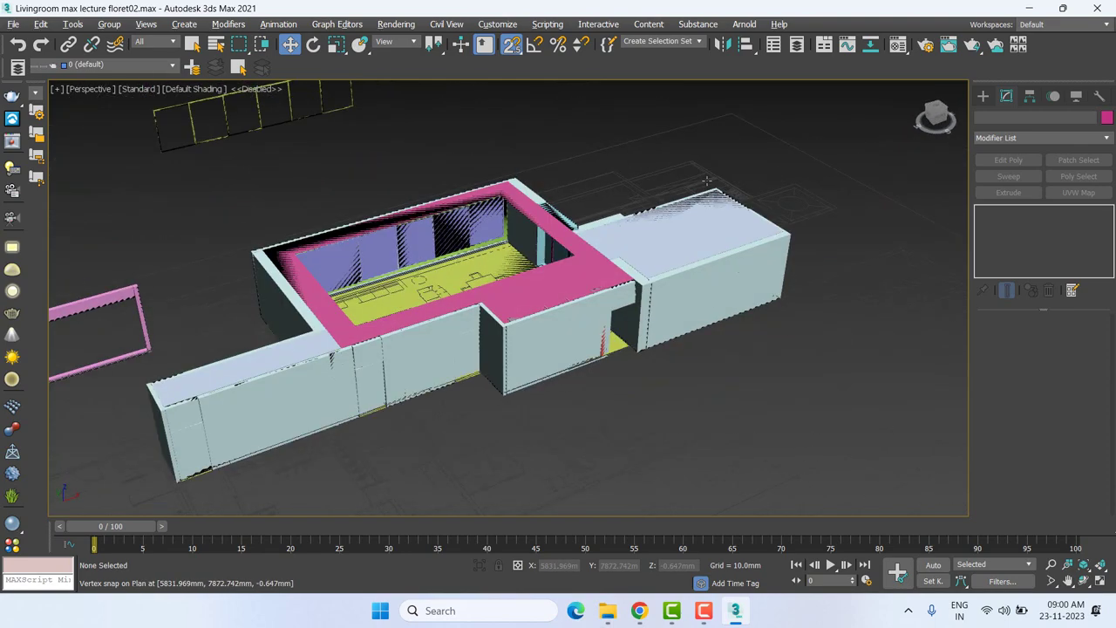
scroll(706, 237, "up", 4)
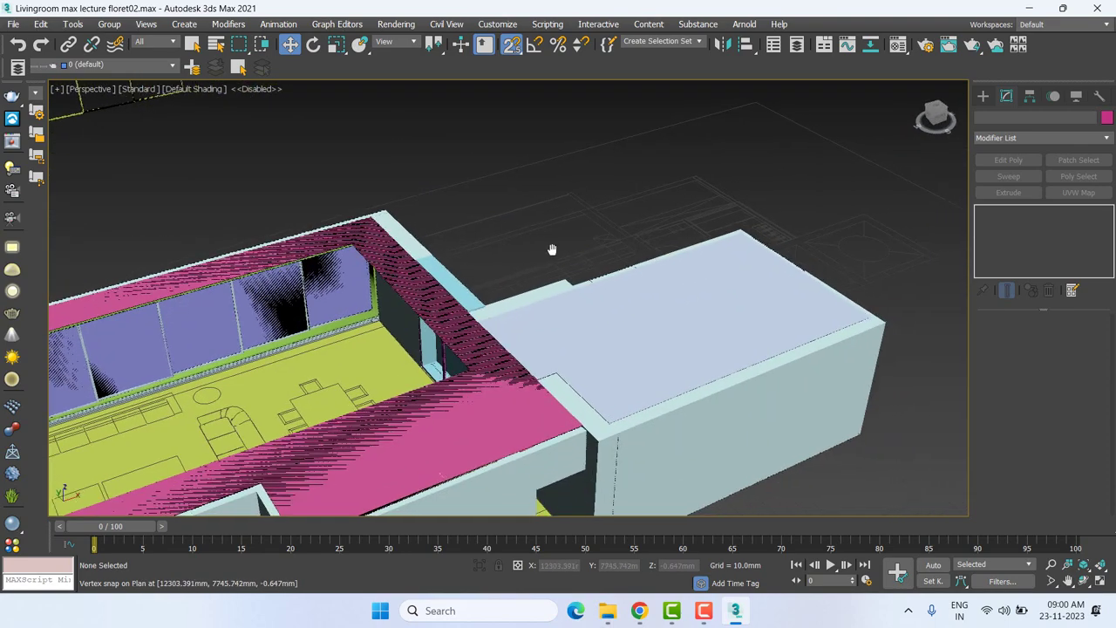
mouse_move(608, 258)
middle_mouse_down()
mouse_move(612, 312)
mouse_move(598, 274)
mouse_move(558, 271)
middle_mouse_up()
key("t")
scroll(552, 282, "down", 2)
scroll(538, 285, "down", 2)
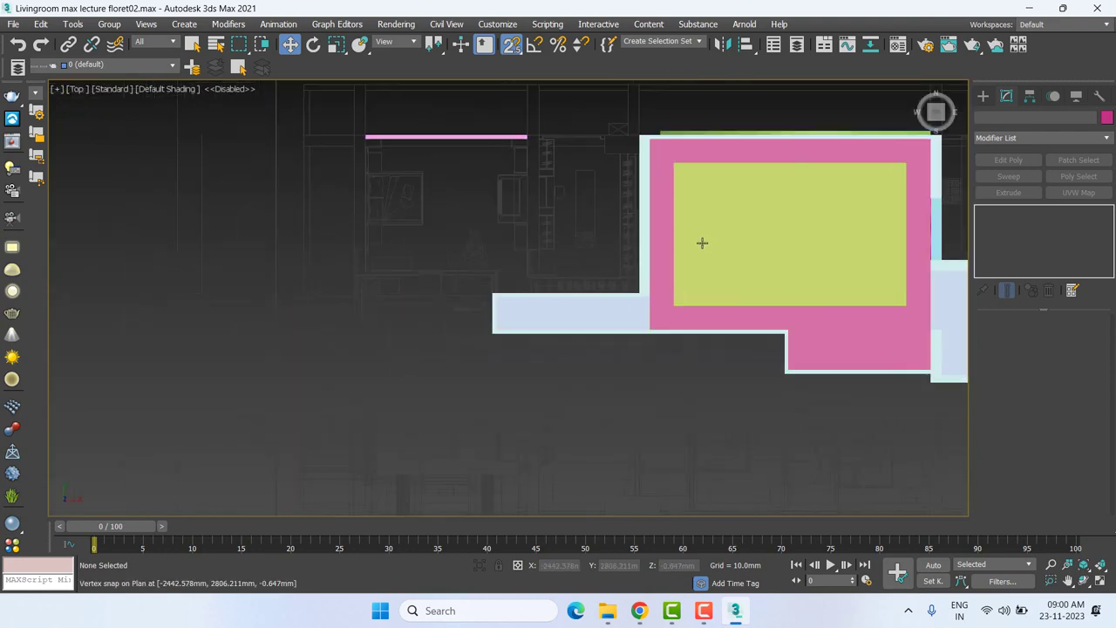
middle_click_drag(702, 241, 421, 221)
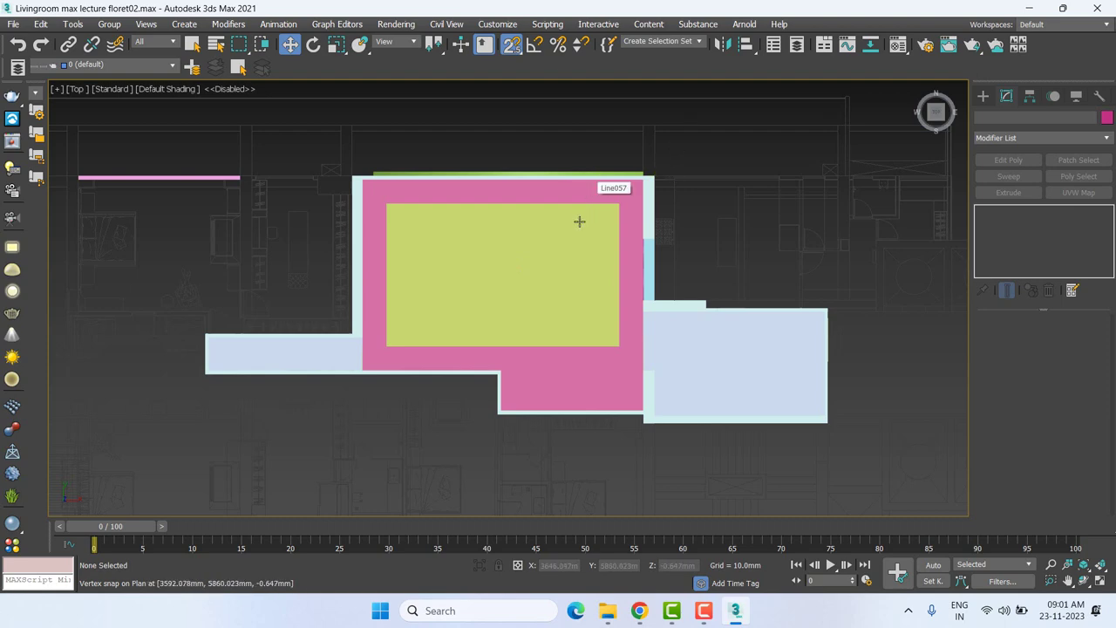
mouse_move(578, 219)
middle_mouse_down()
mouse_move(620, 226)
mouse_move(578, 247)
middle_mouse_up()
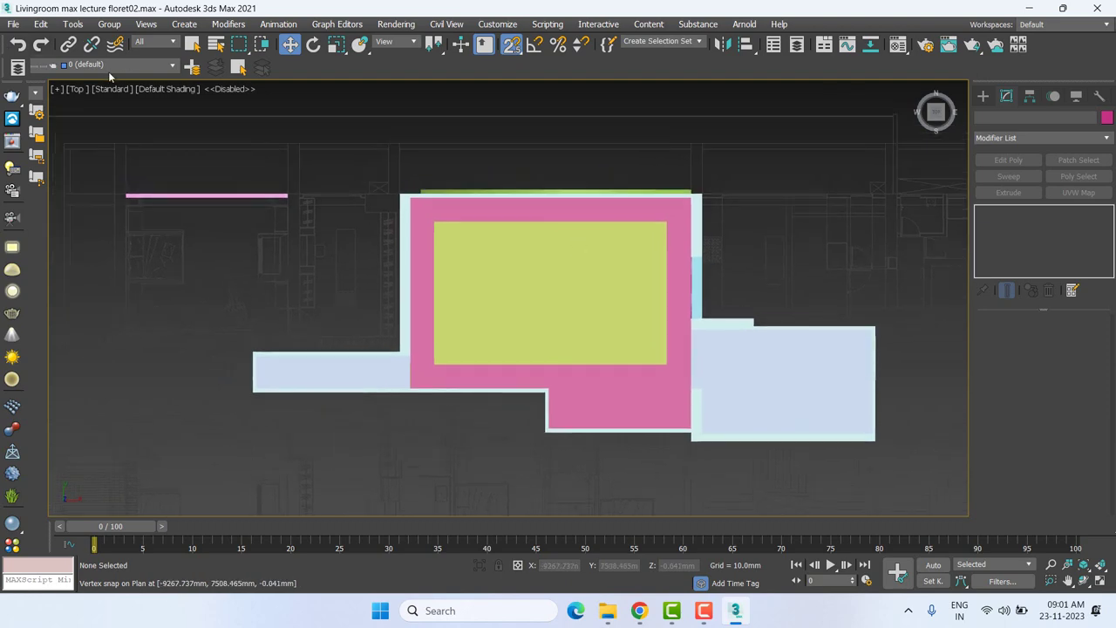
left_click(155, 91)
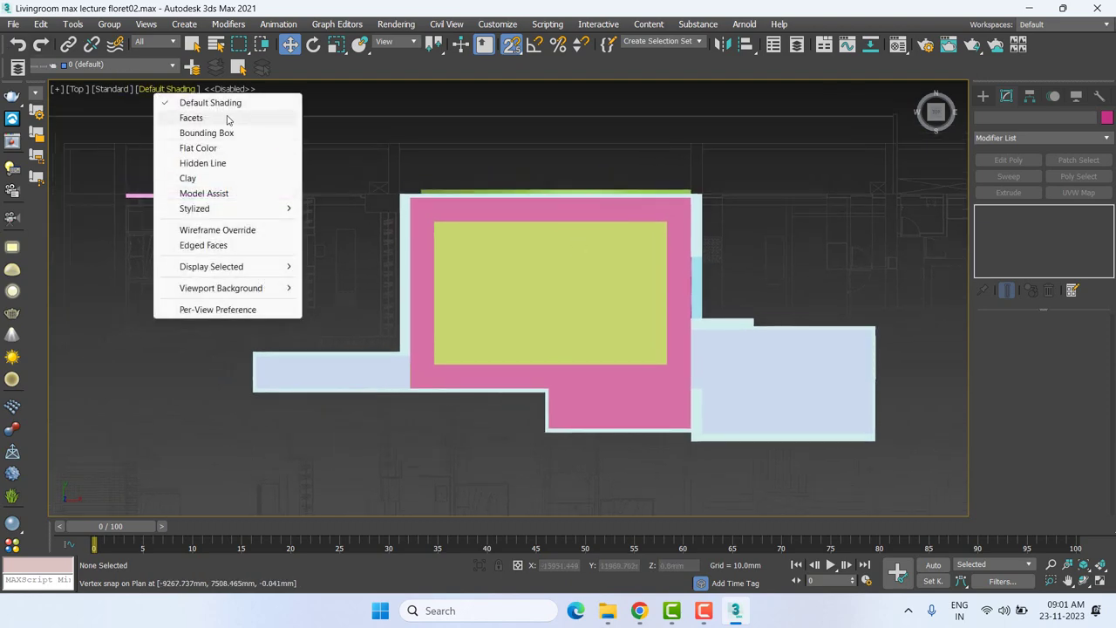
left_click(388, 494)
left_click(639, 610)
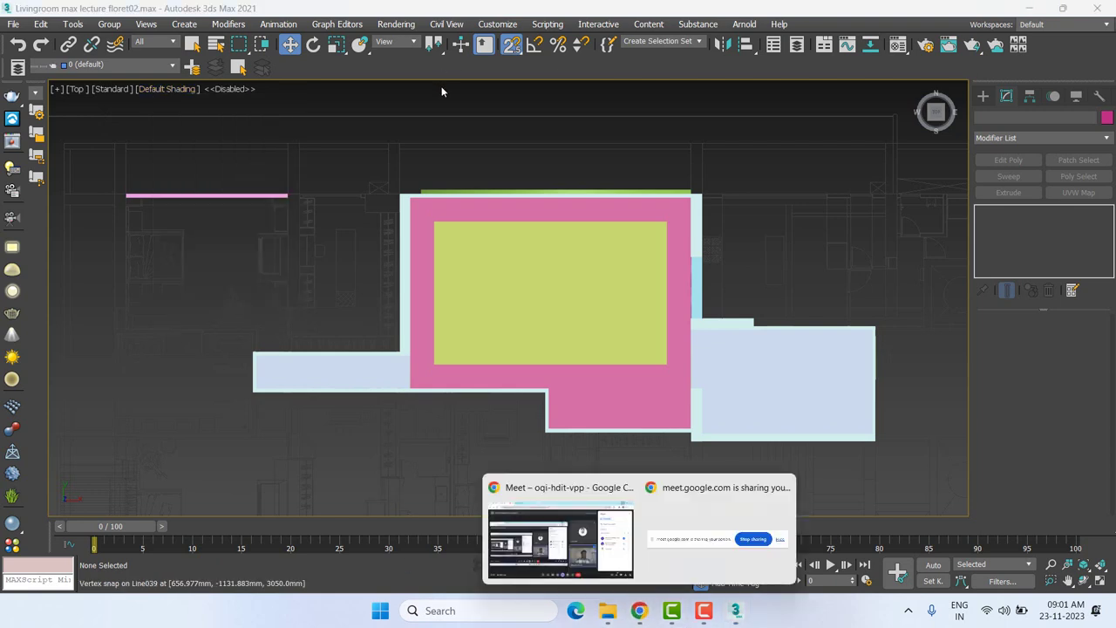
Bring the Google Meet window to the front and start a new Chrome tab.
left_click(571, 506)
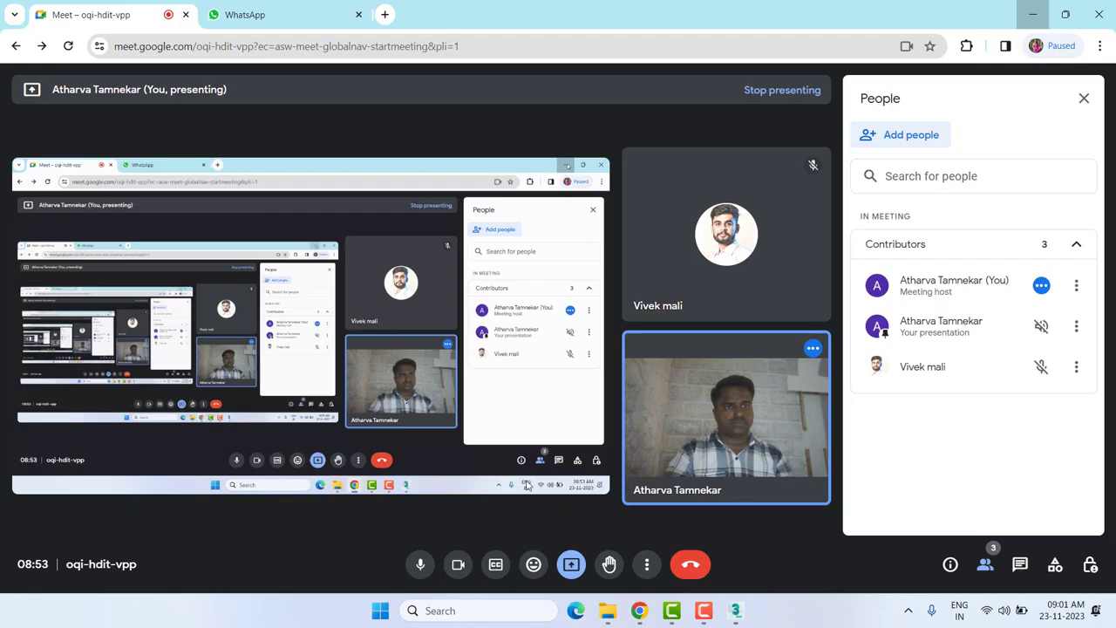
left_click(384, 14)
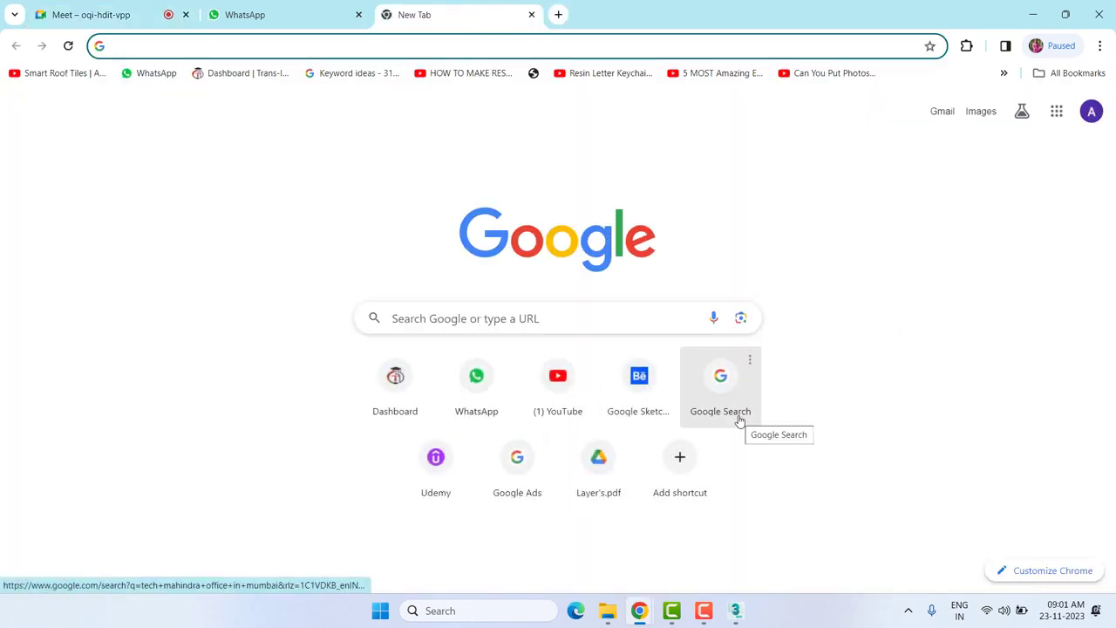
Search Google for 'archive3d' to list the Archive 3D free models site.
left_click(439, 318)
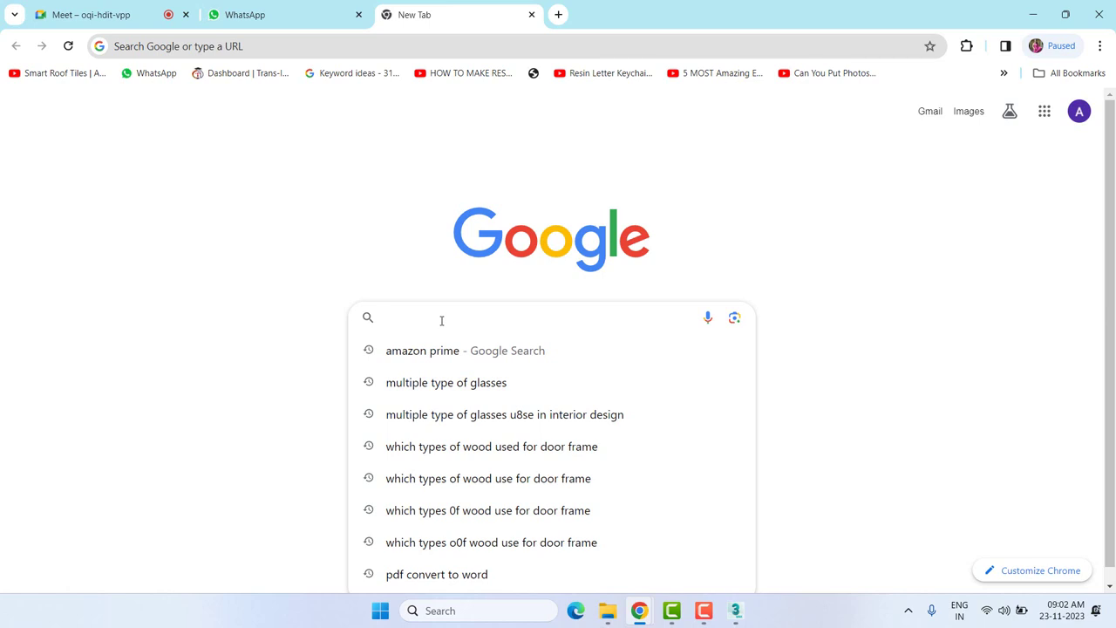
type("ar")
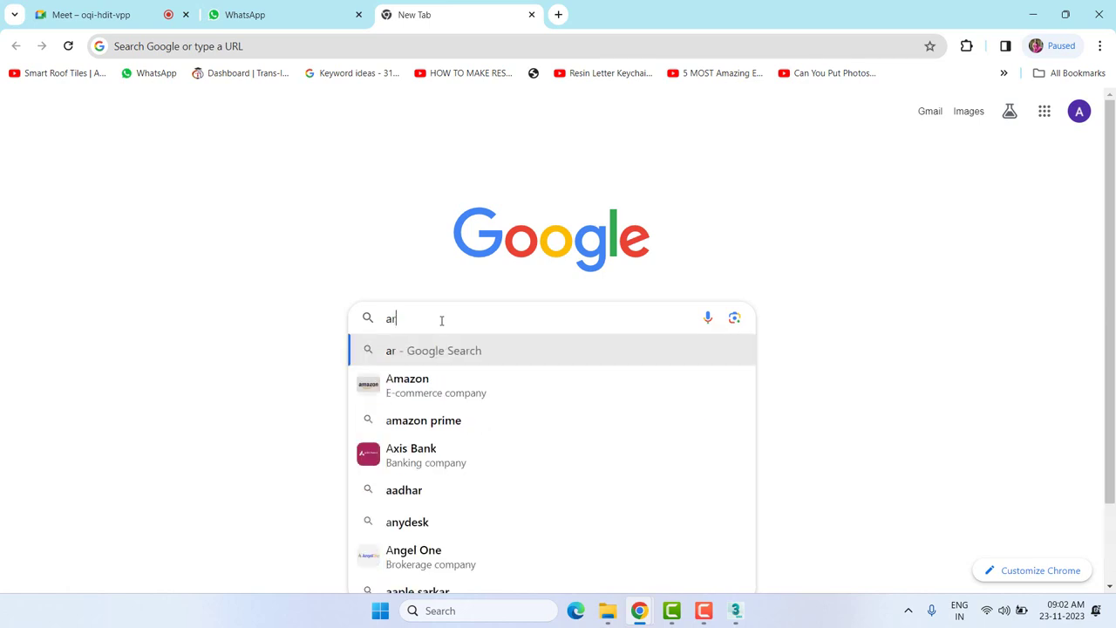
type("chi")
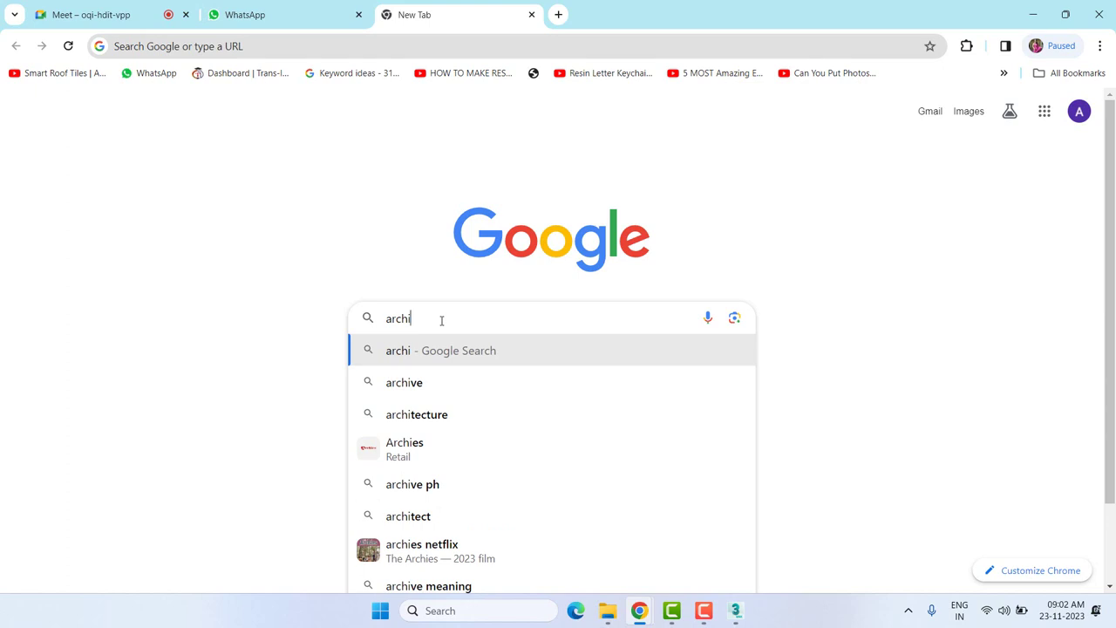
key("BackSpace")
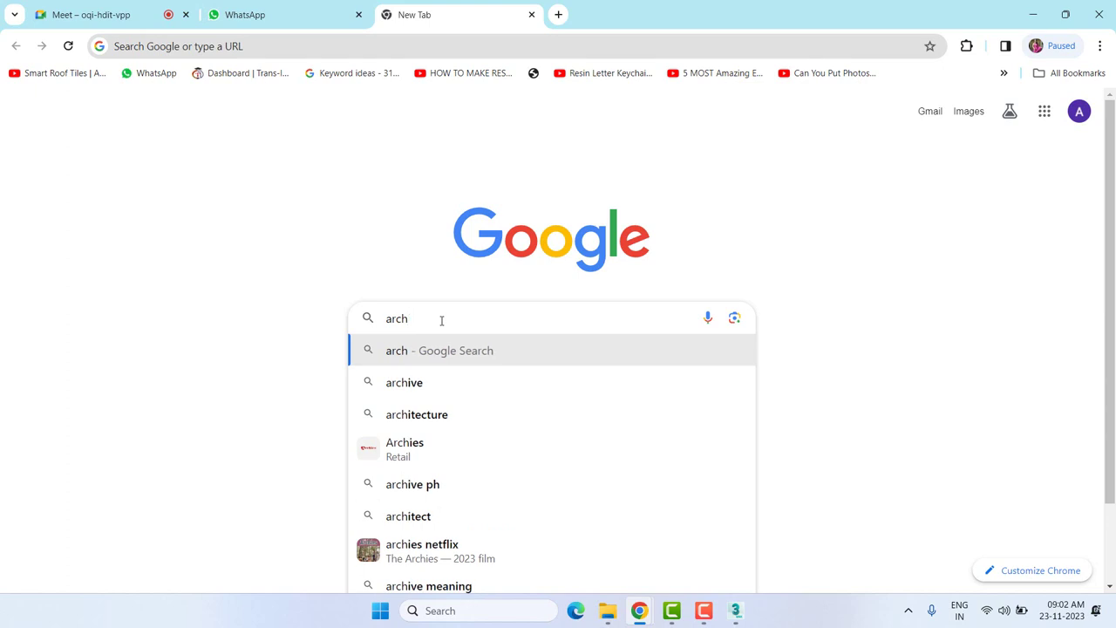
type("ive")
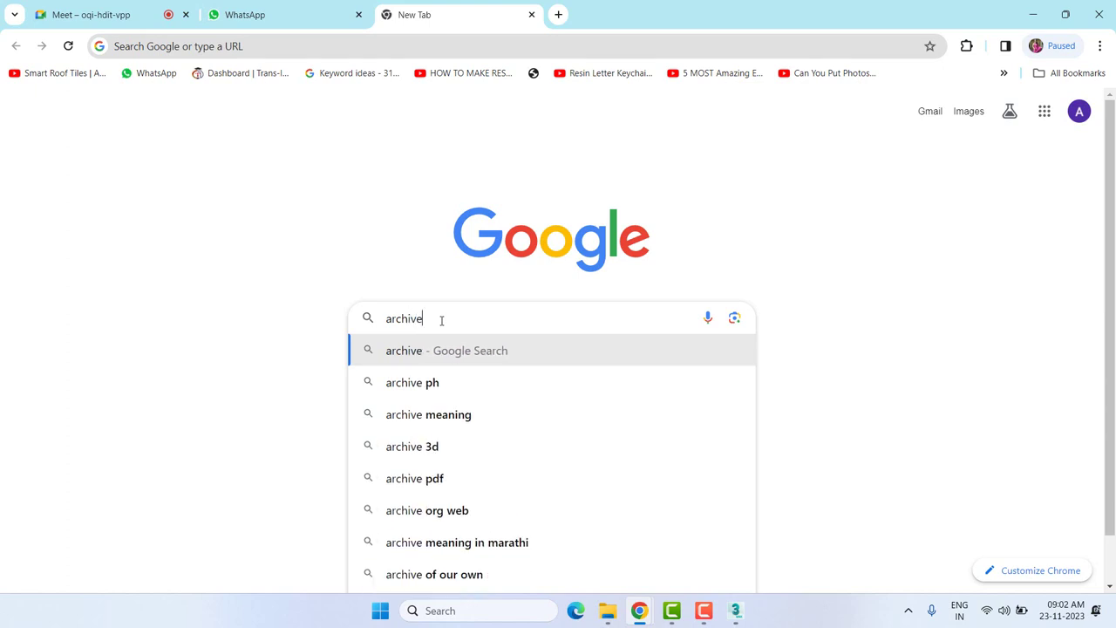
type("3d")
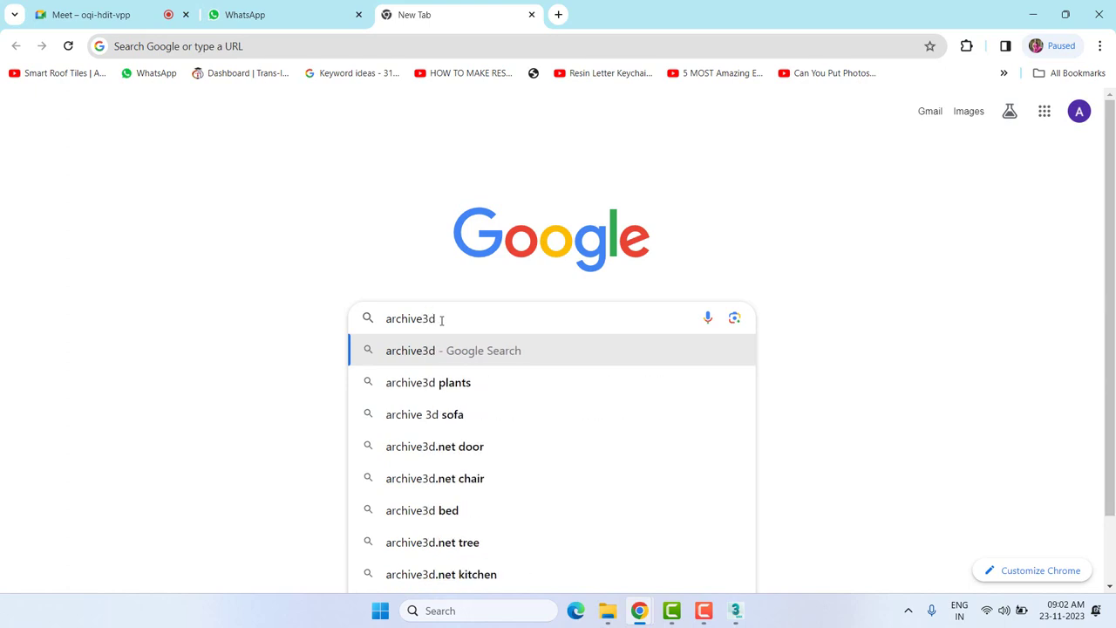
key("Return")
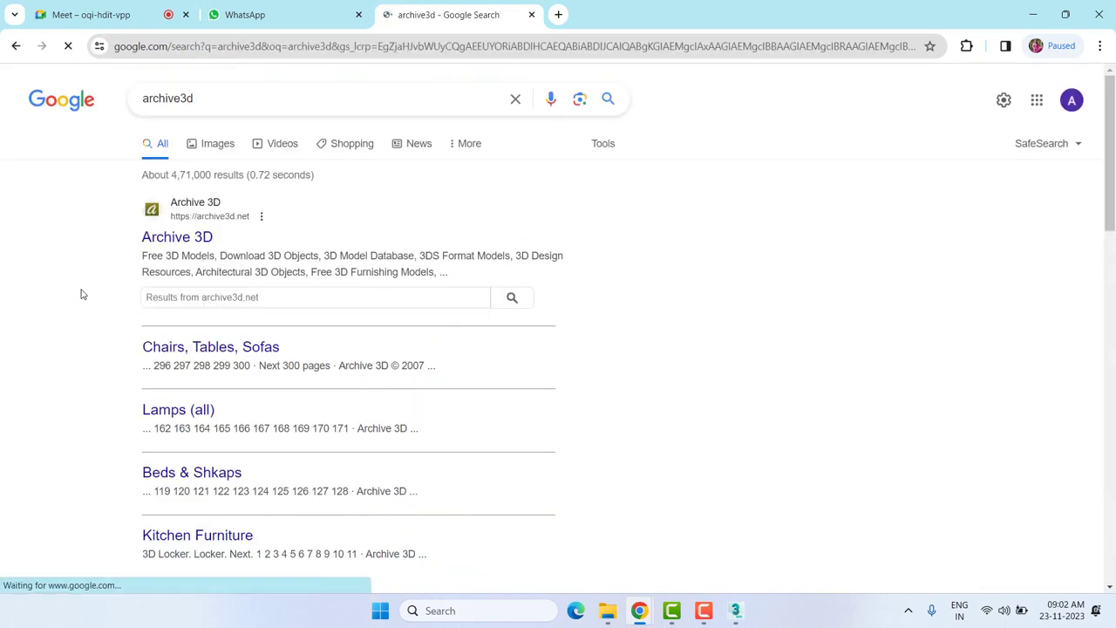
Go to the Archive 3D site from the results and scroll through its categories.
left_click(192, 245)
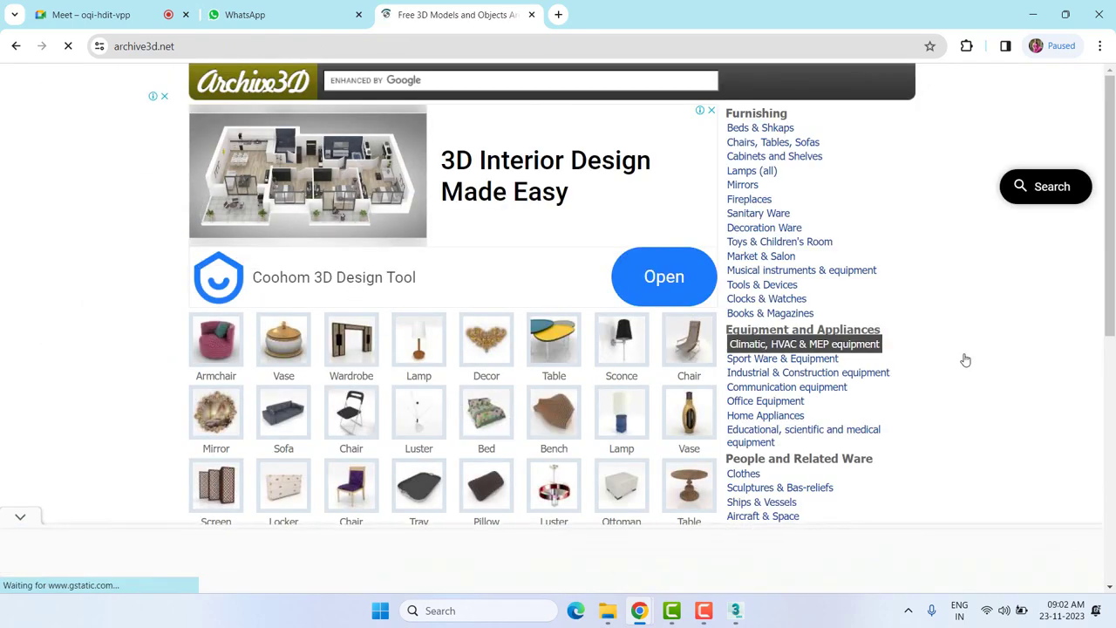
scroll(904, 357, "down", 1)
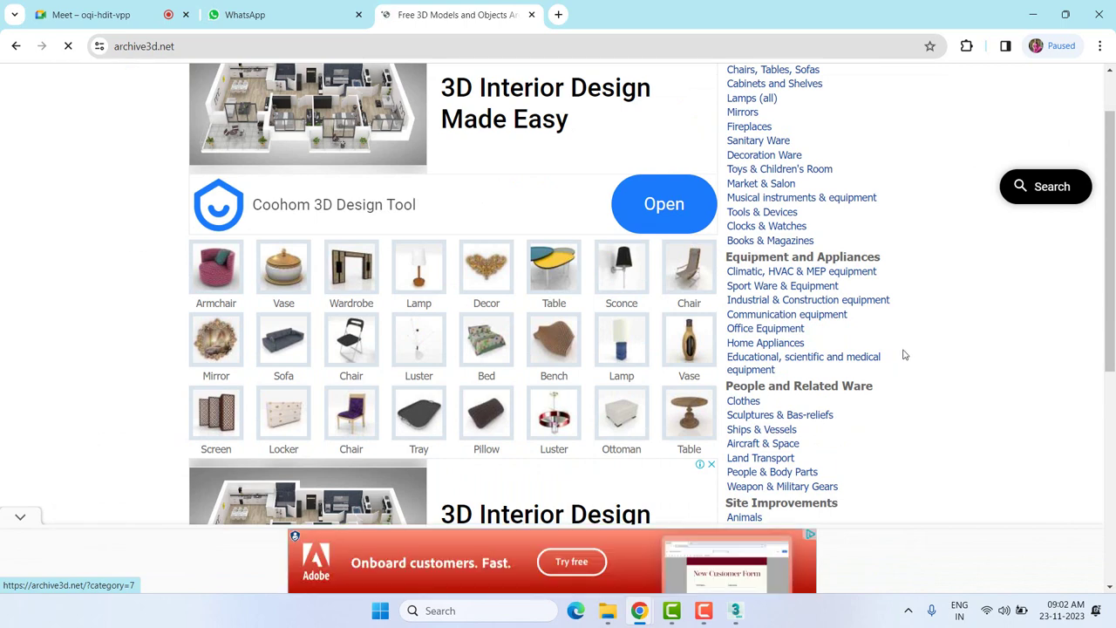
scroll(902, 351, "up", 1)
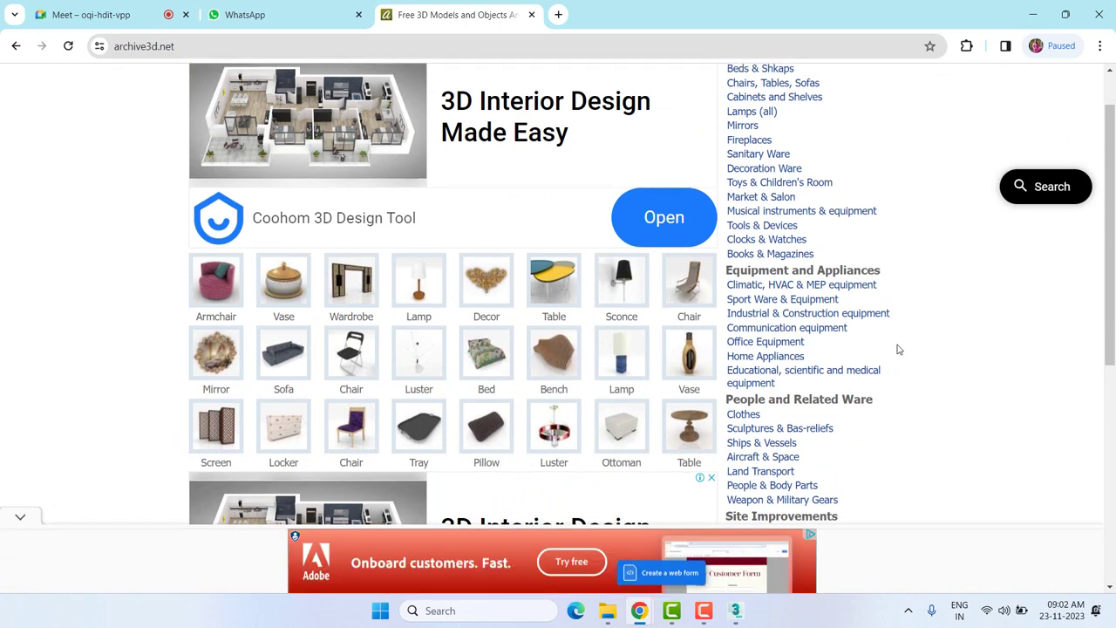
scroll(898, 349, "down", 1)
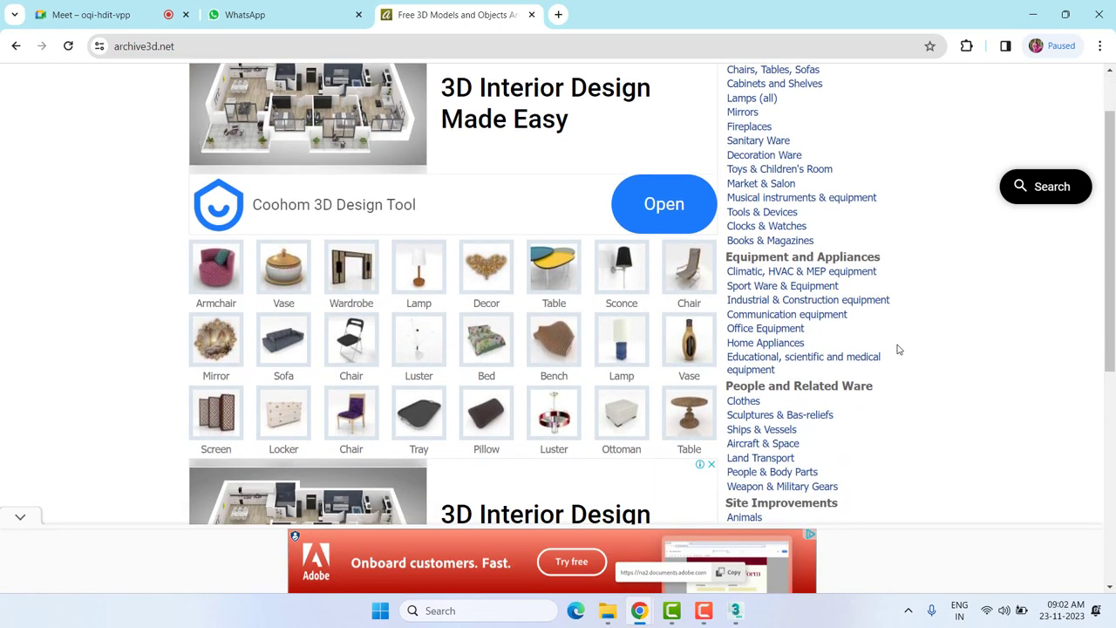
scroll(898, 348, "down", 1)
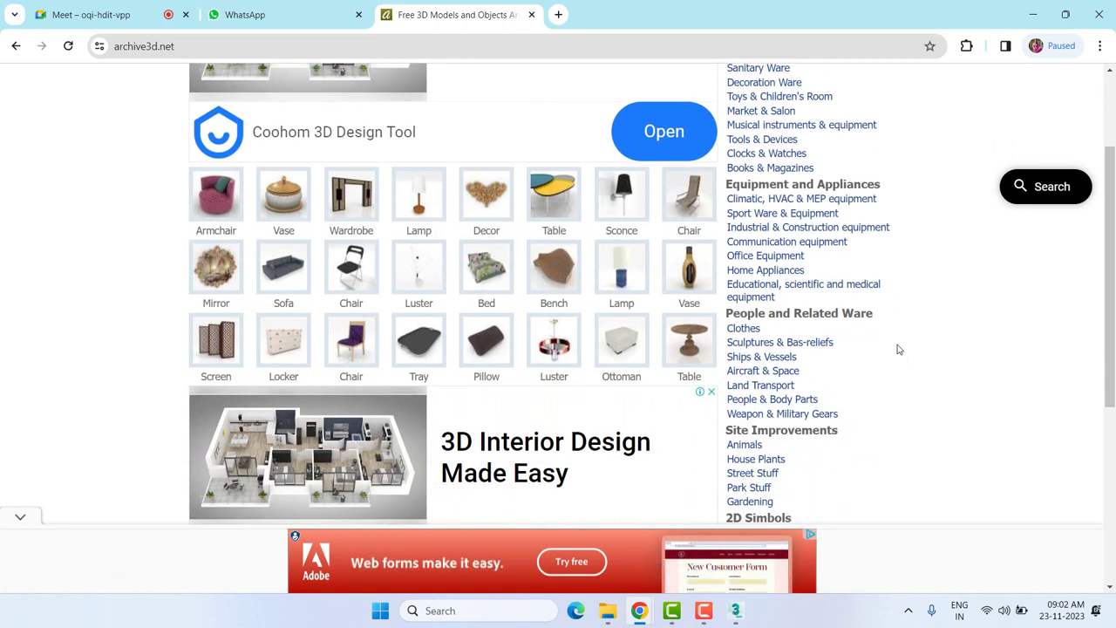
scroll(898, 349, "down", 1)
scroll(898, 349, "down", 1)
scroll(898, 348, "down", 1)
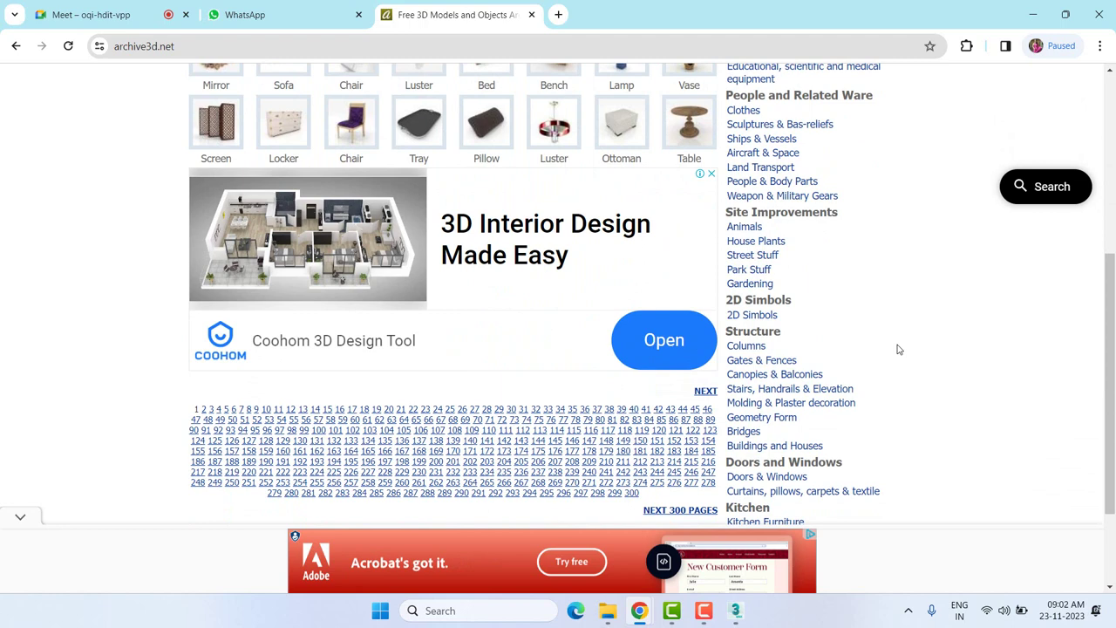
Enter the Molding & Plaster category, dismiss the full-page ad, and switch to the Meet call.
left_click(811, 403)
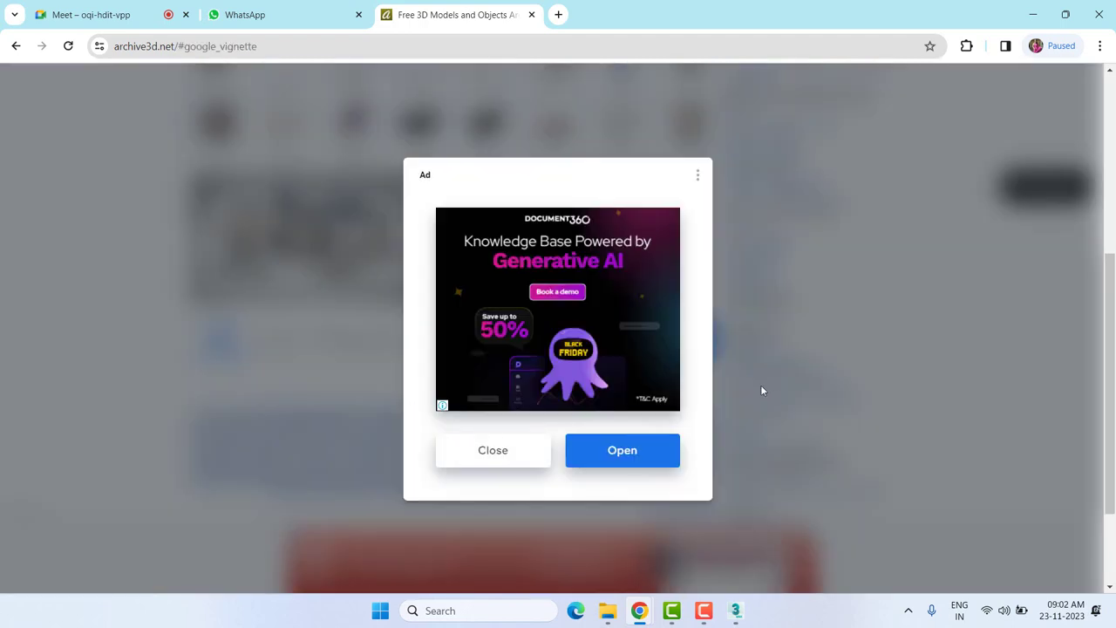
left_click(532, 447)
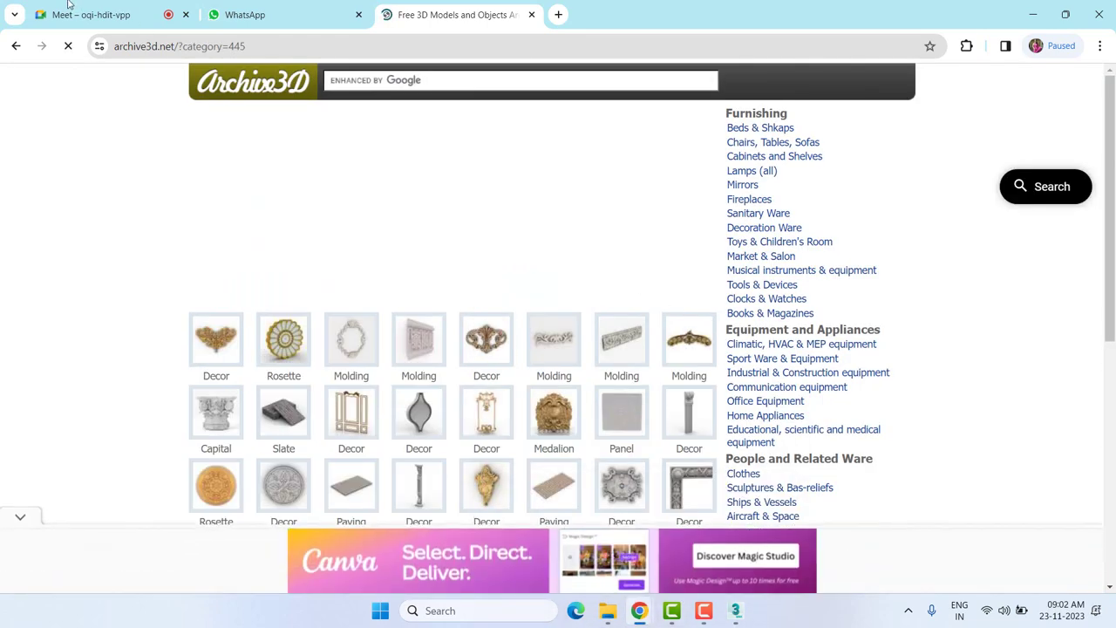
left_click(91, 15)
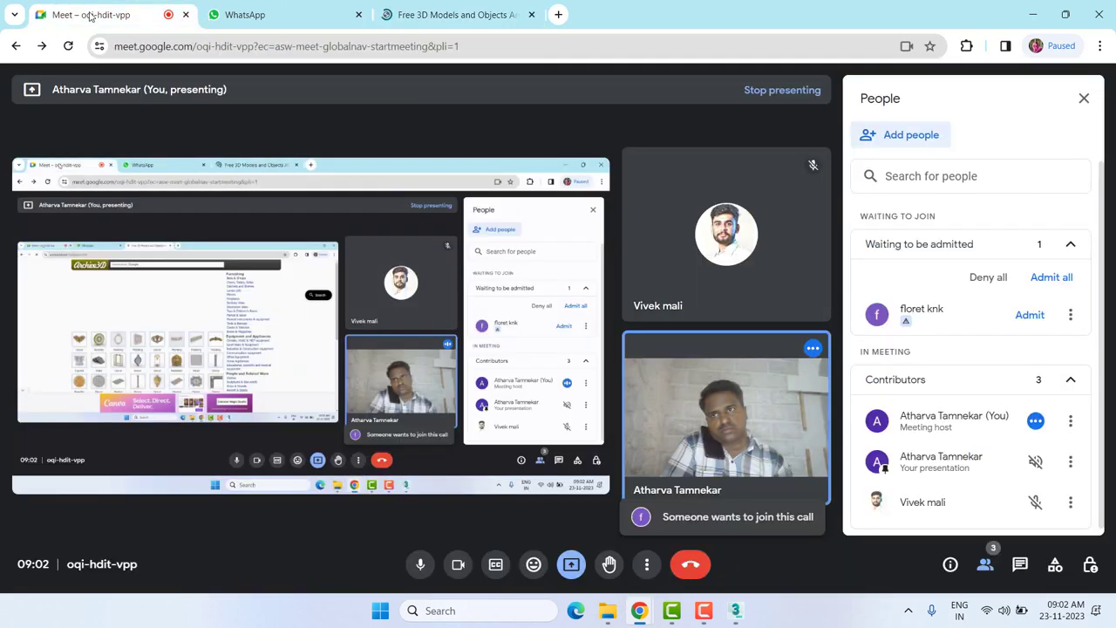
Admit the waiting guest into the Meet call and return to the Archive3D tab.
left_click(1028, 315)
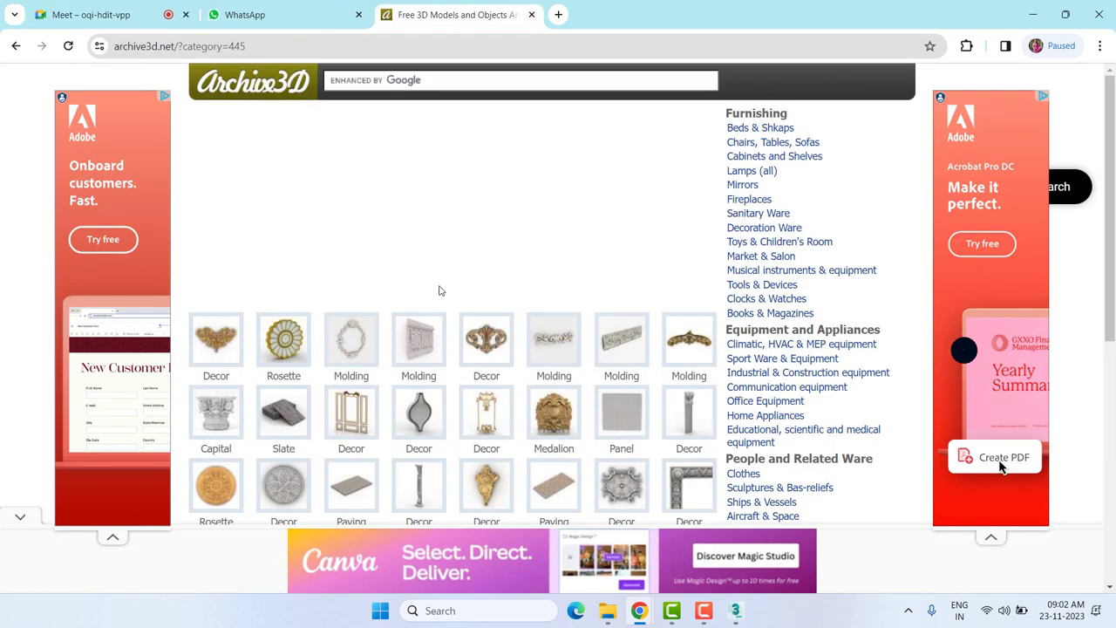
left_click(453, 15)
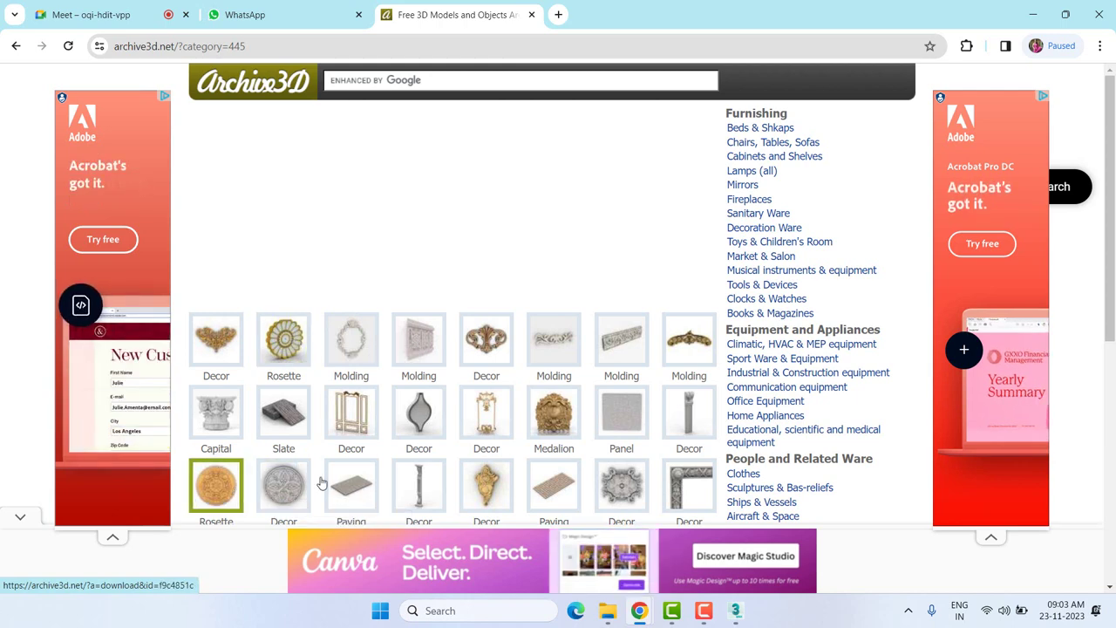
Bring up the Rosette N090622 model's download page, then start a new browser tab.
scroll(591, 429, "down", 1)
scroll(582, 417, "down", 1)
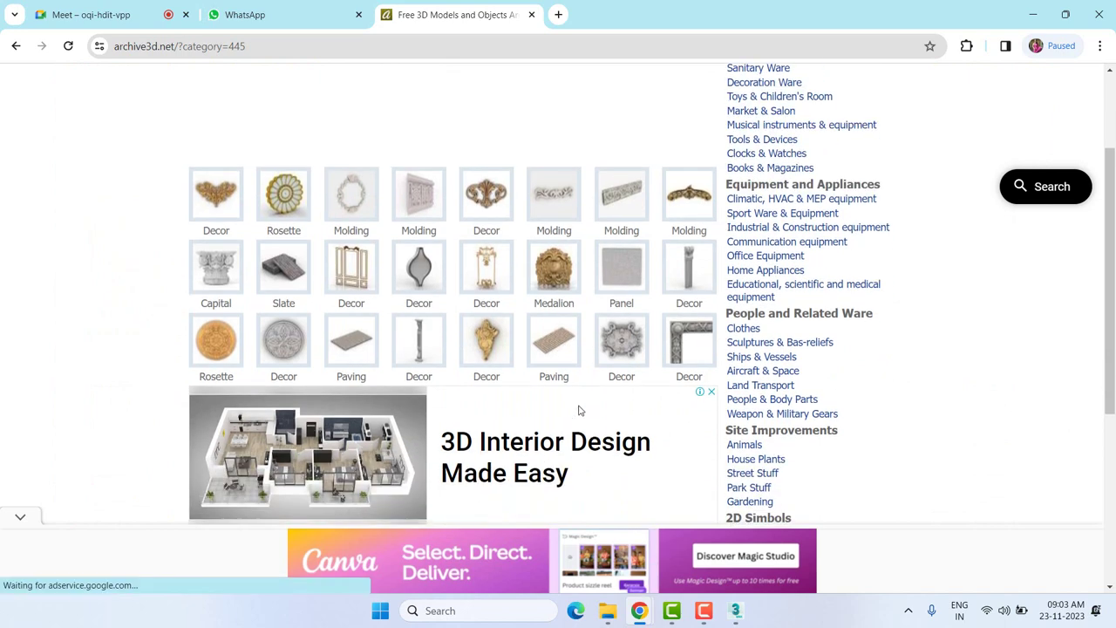
scroll(566, 397, "down", 2)
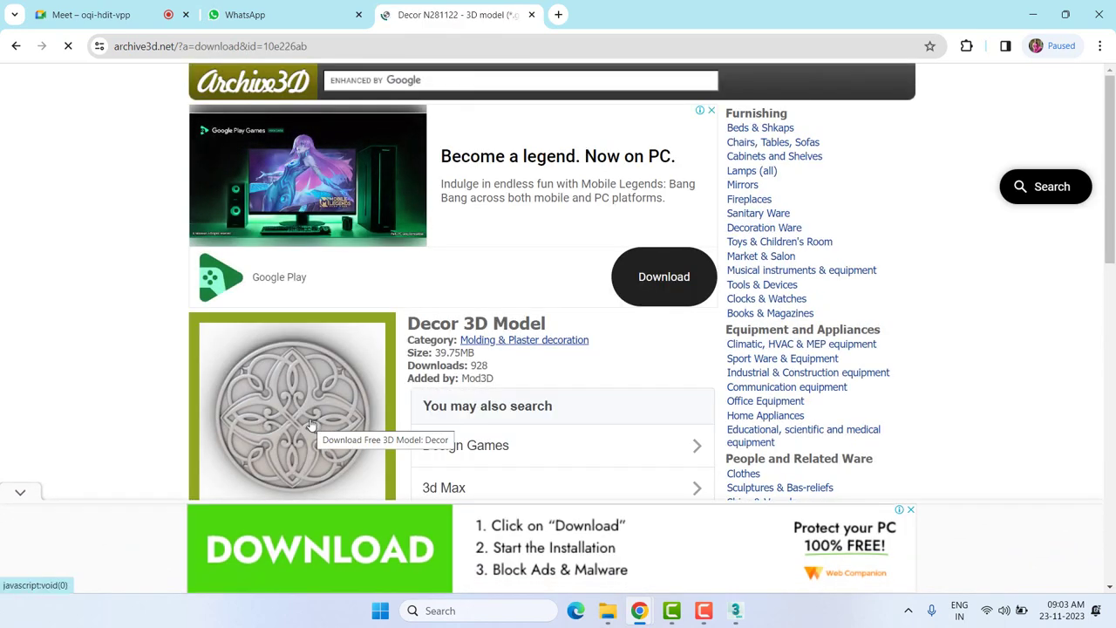
left_click(17, 46)
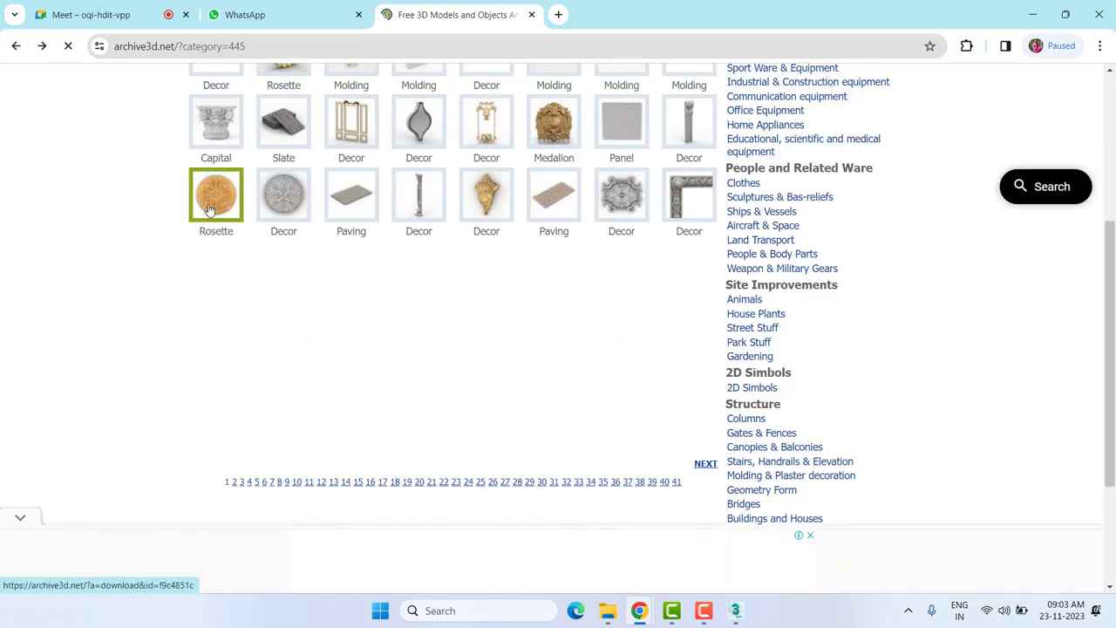
left_click(209, 209)
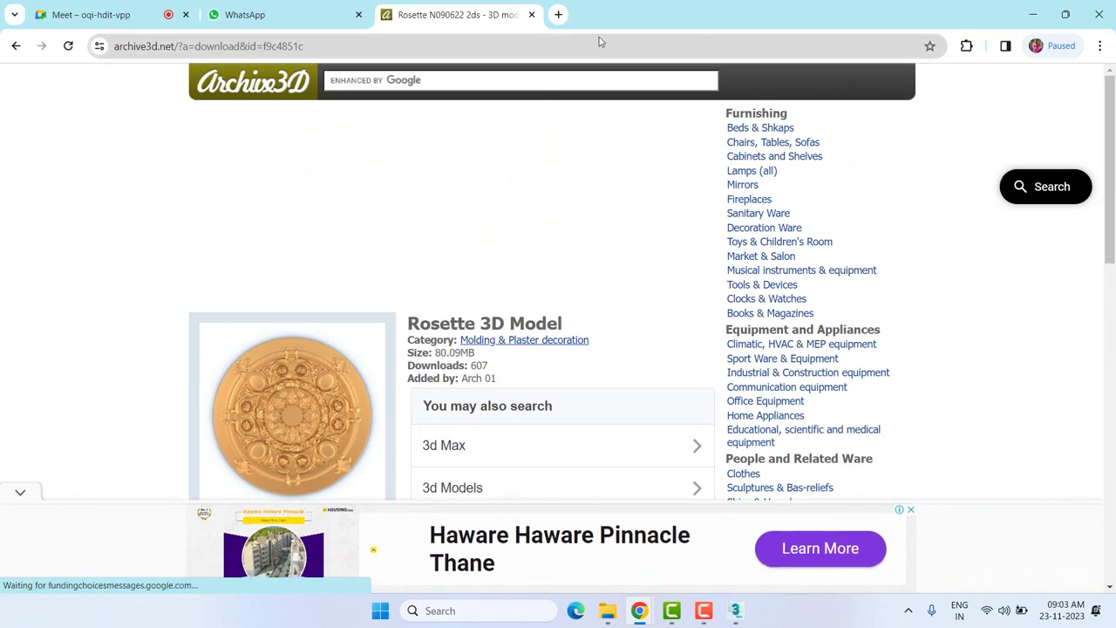
left_click(559, 15)
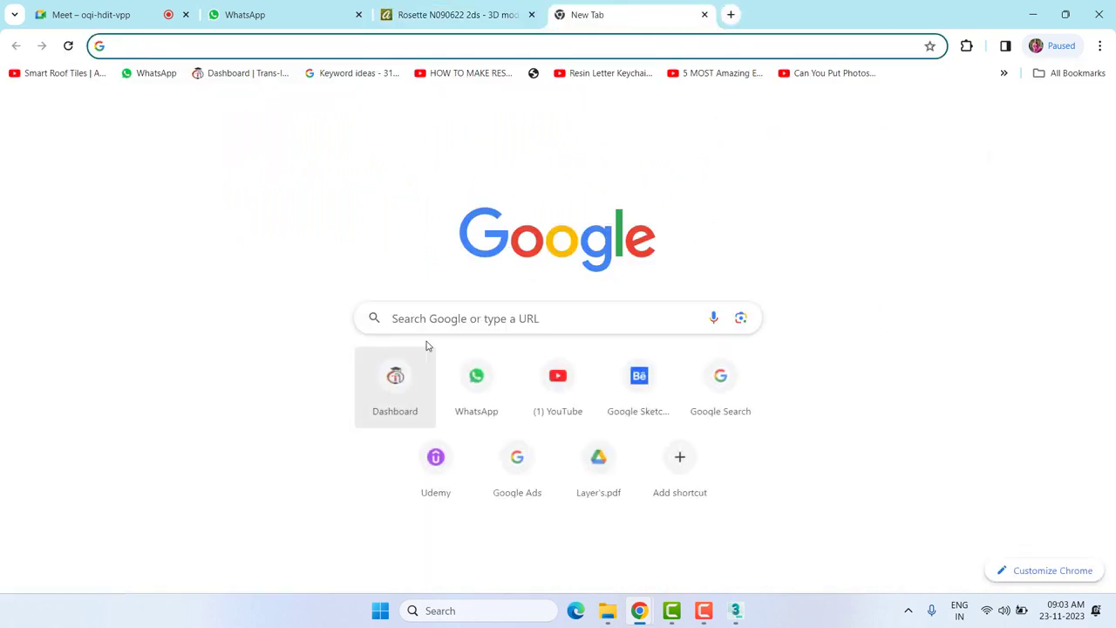
Search the web for '3d sky' and open the 3dsky.org site.
left_click(419, 317)
type("d ")
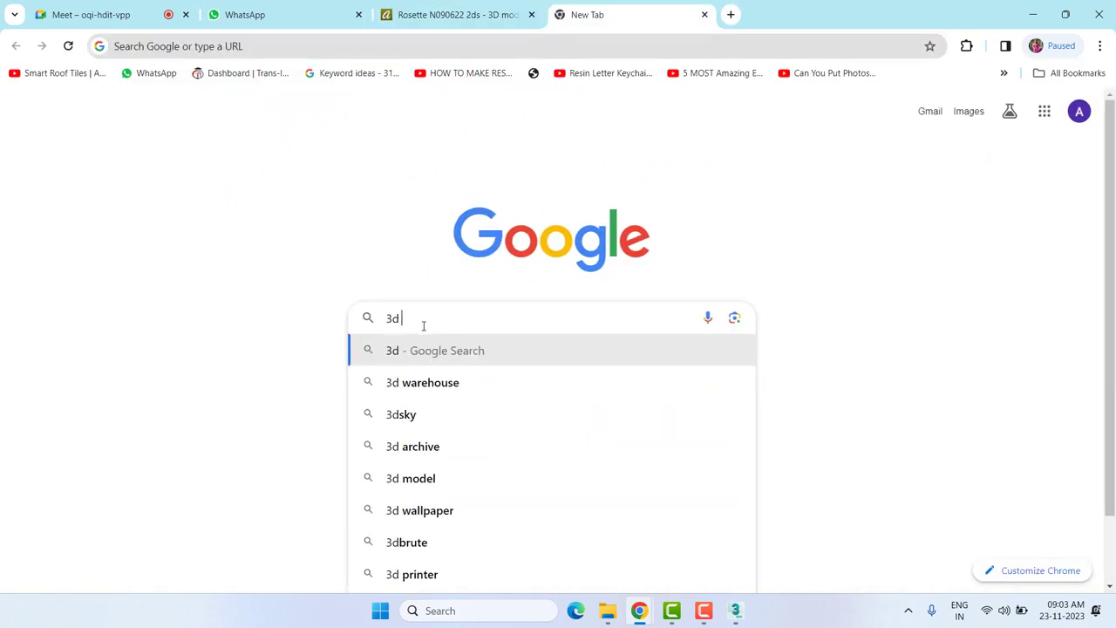
type("sky")
key("Return")
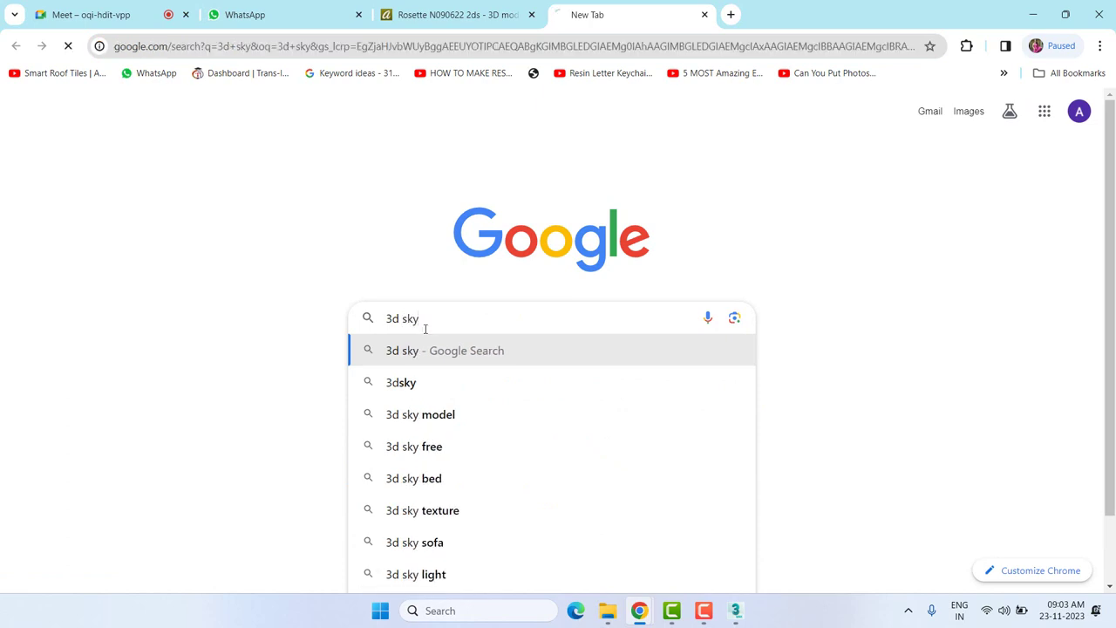
left_click(163, 266)
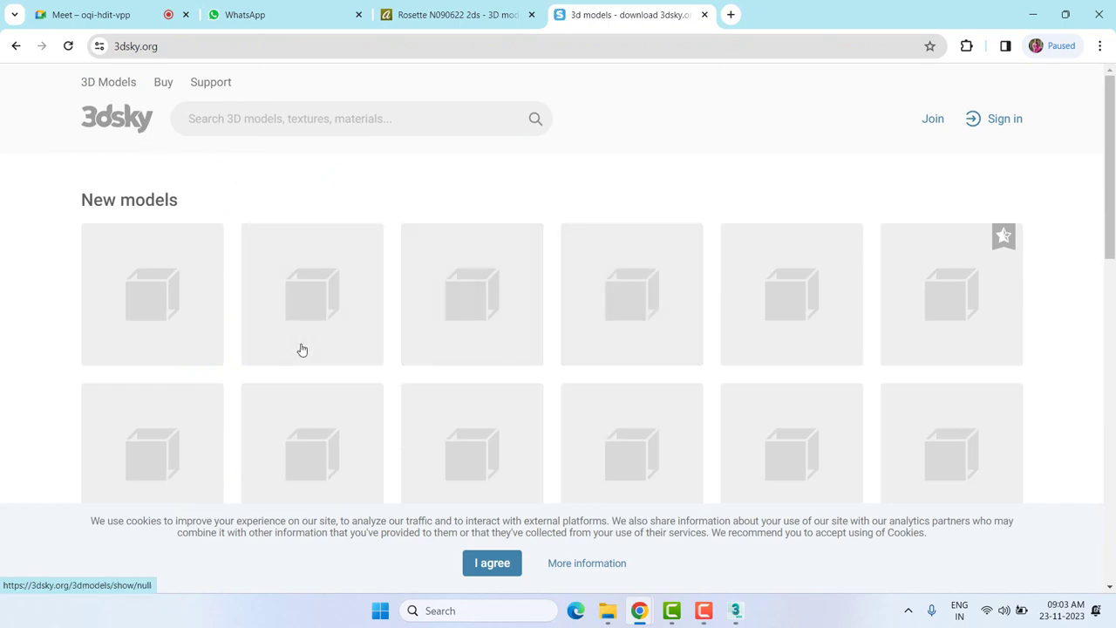
scroll(456, 401, "down", 4)
scroll(456, 401, "down", 3)
scroll(461, 394, "down", 1)
scroll(462, 392, "down", 2)
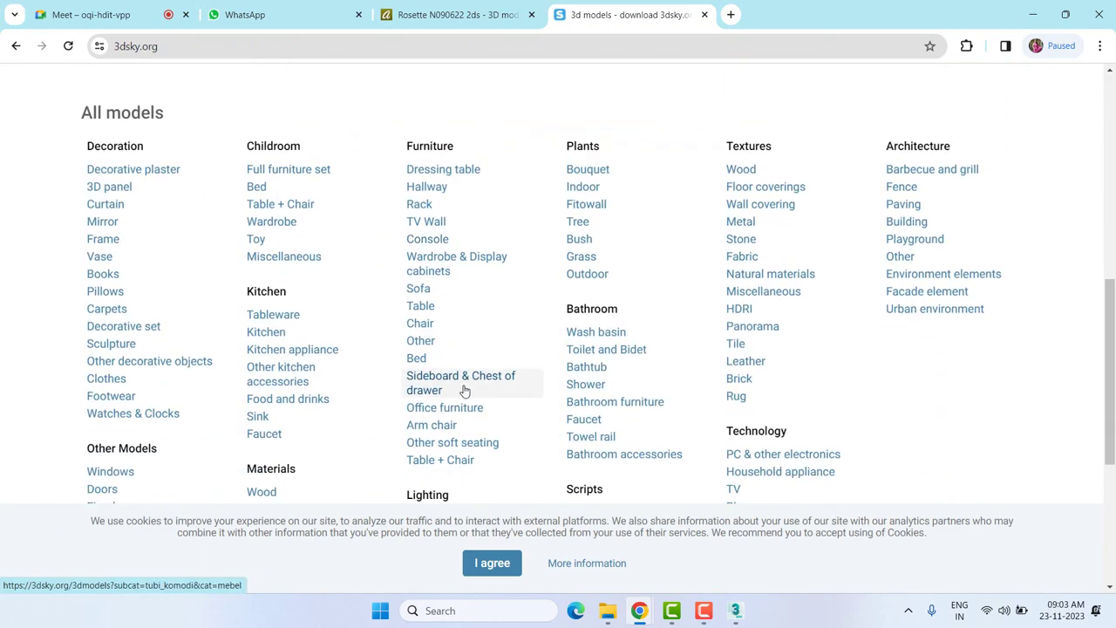
Open Decorative plaster, apply the FREE filter, and browse cornices like Phoenix-Group Cornice.
left_click(163, 181)
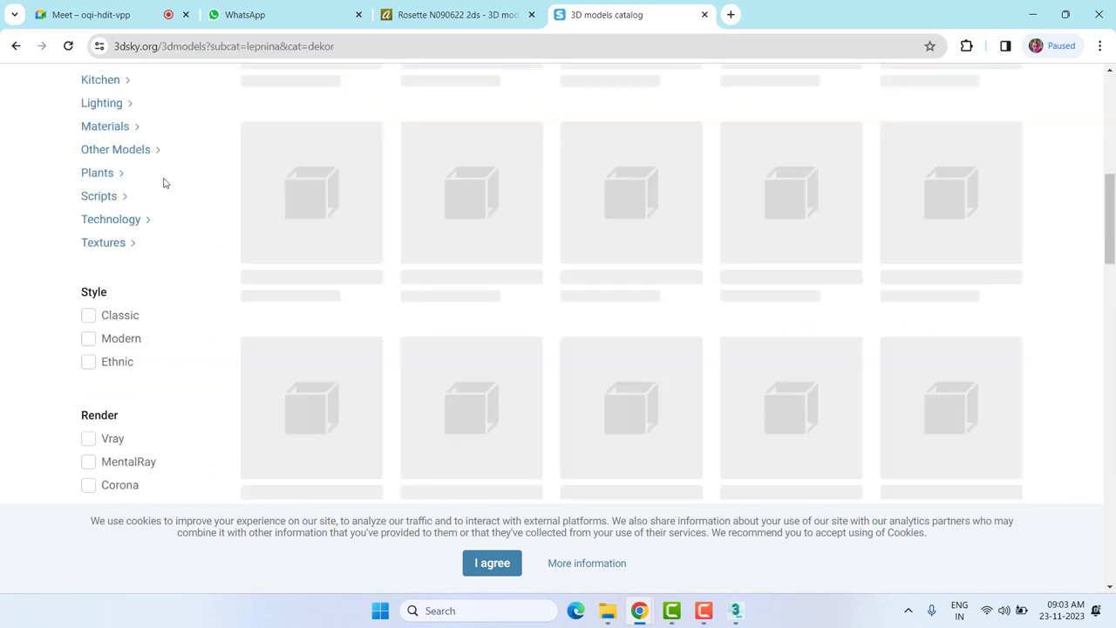
scroll(553, 310, "up", 2)
scroll(553, 310, "up", 3)
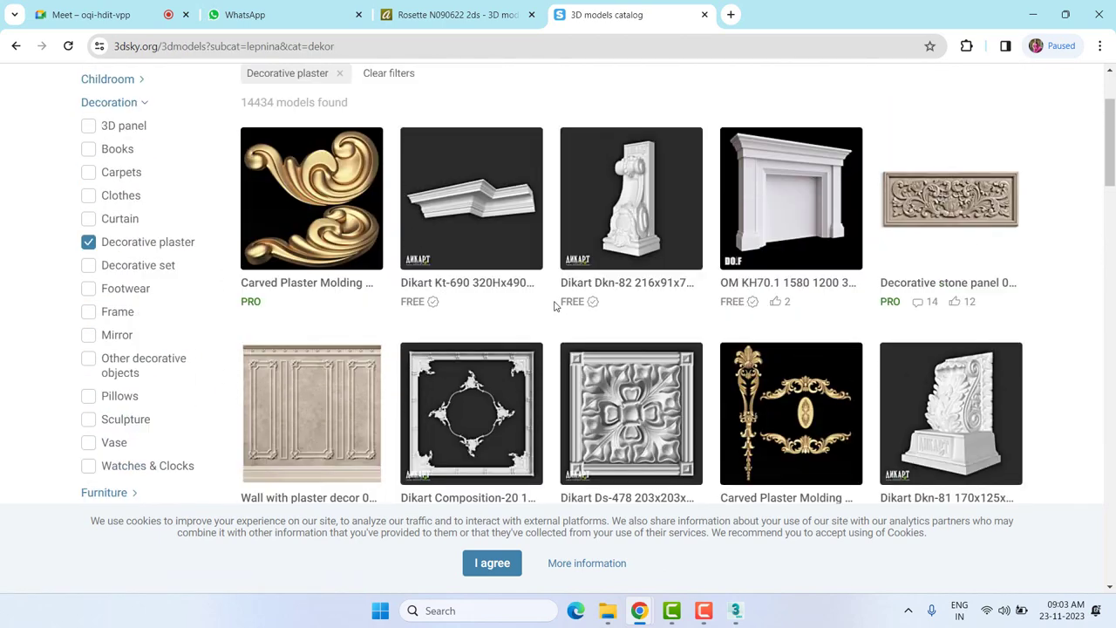
left_click(349, 186)
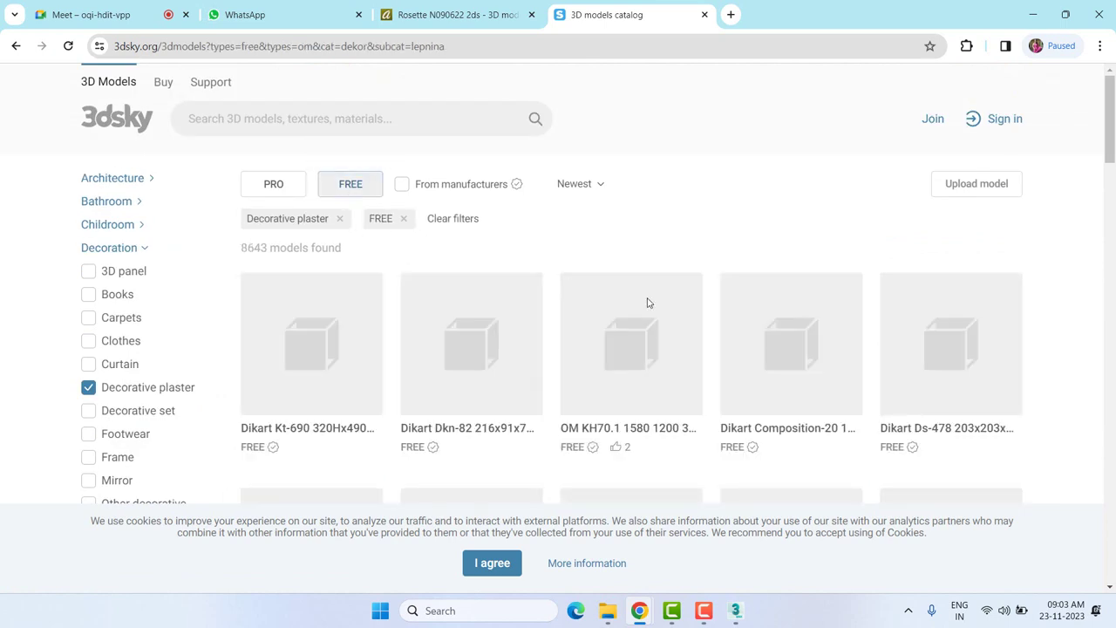
scroll(638, 349, "down", 3)
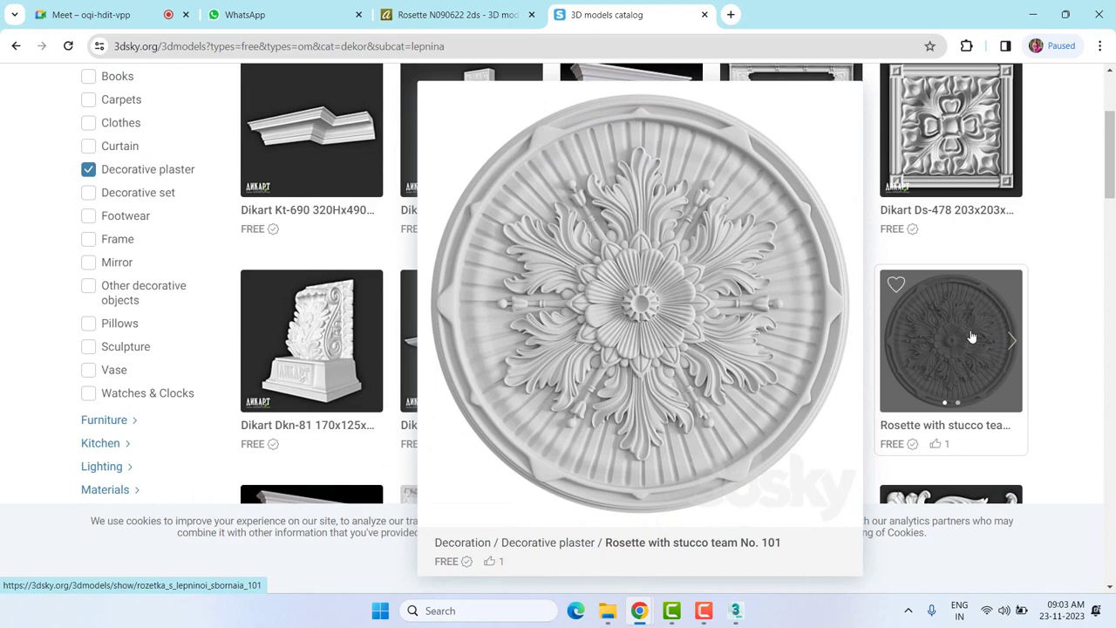
scroll(972, 336, "down", 1)
scroll(969, 336, "down", 3)
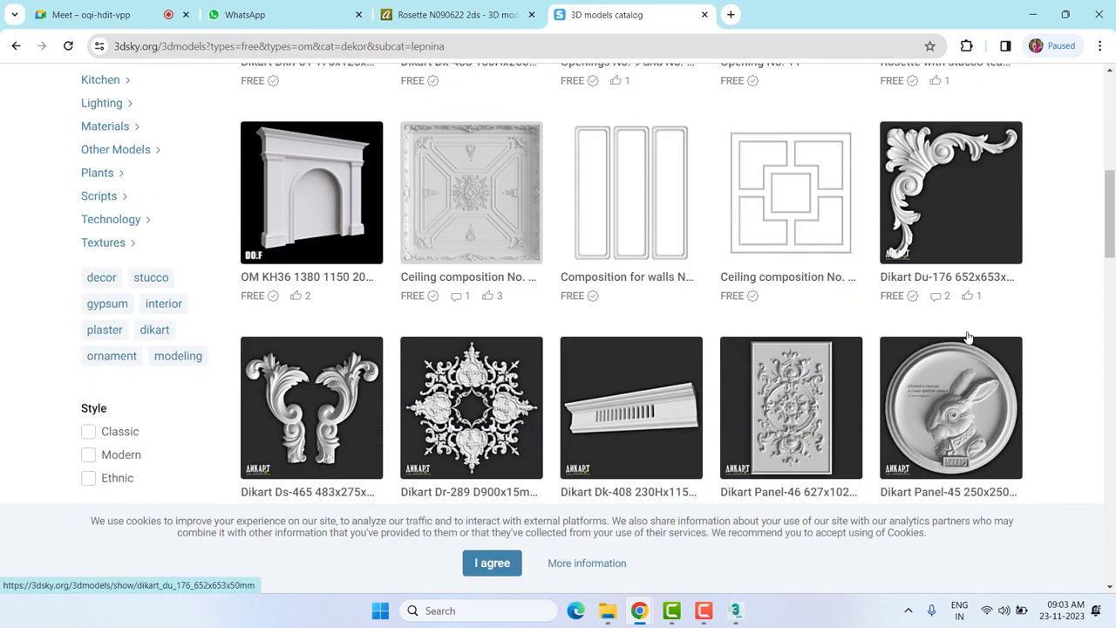
scroll(968, 337, "down", 1)
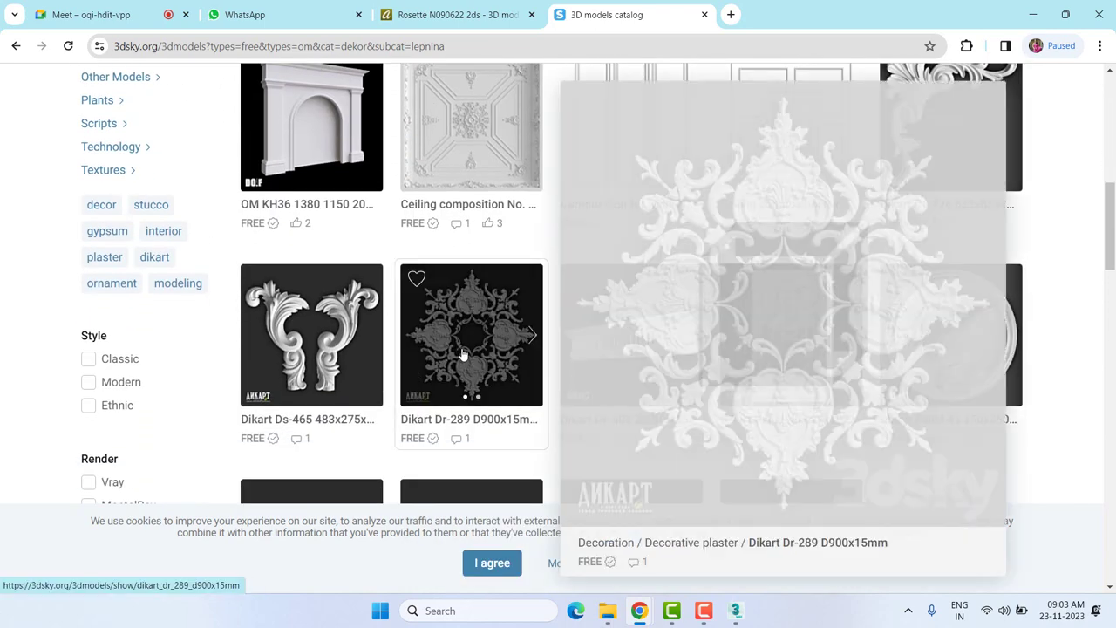
mouse_move(791, 407)
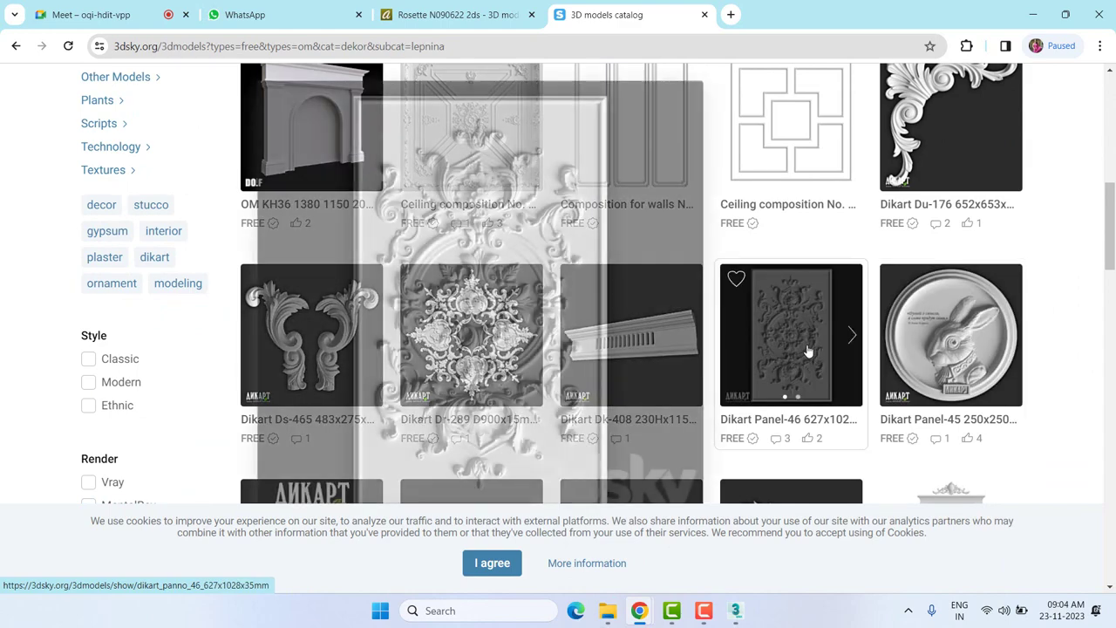
scroll(808, 351, "down", 3)
scroll(1096, 342, "down", 1)
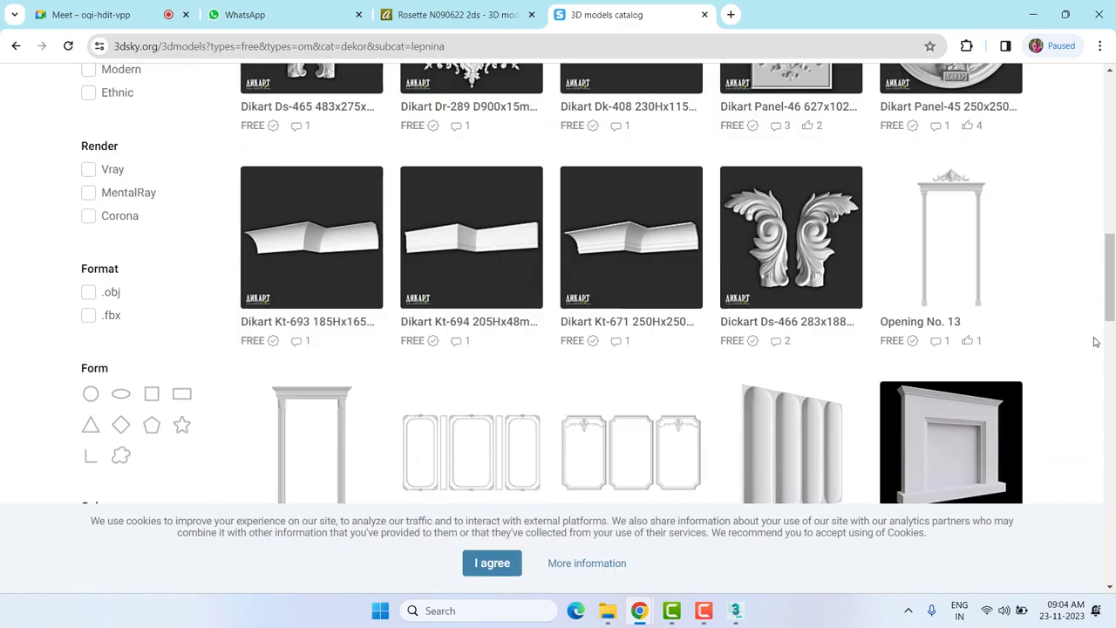
scroll(1096, 342, "down", 2)
scroll(1096, 342, "down", 2)
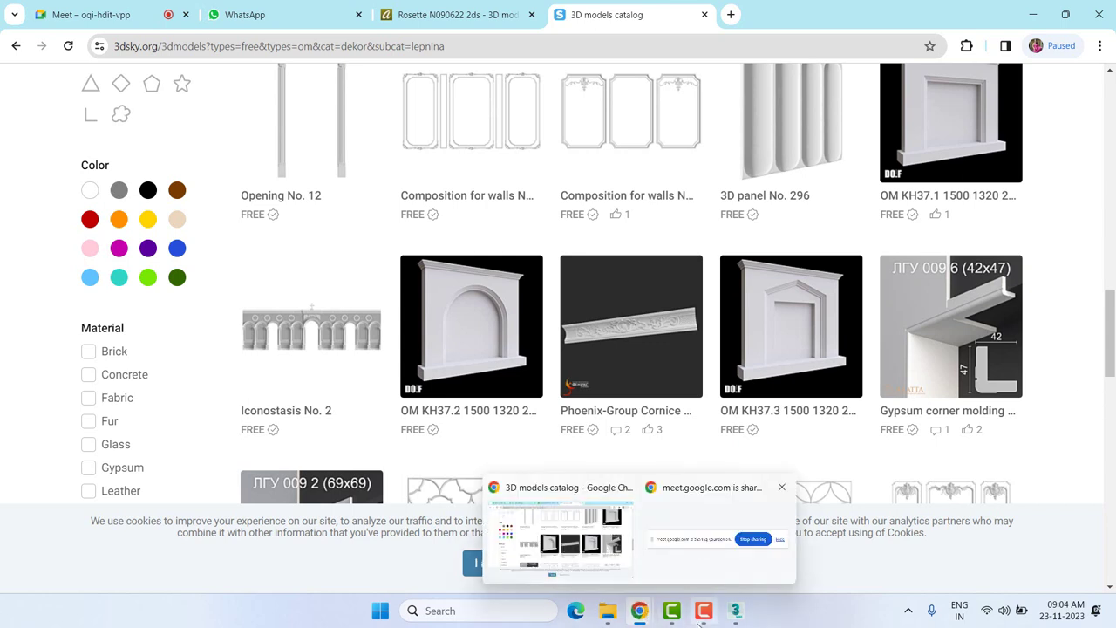
Return to 3ds Max and pan the Top view onto the pink ceiling band.
left_click(736, 612)
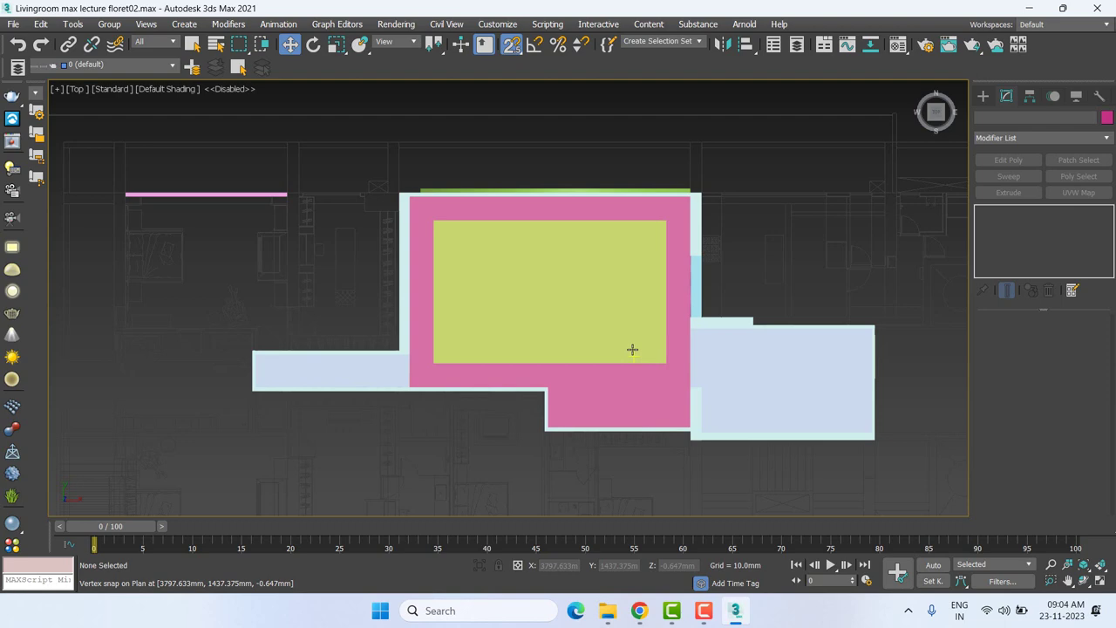
middle_click_drag(690, 281, 690, 311)
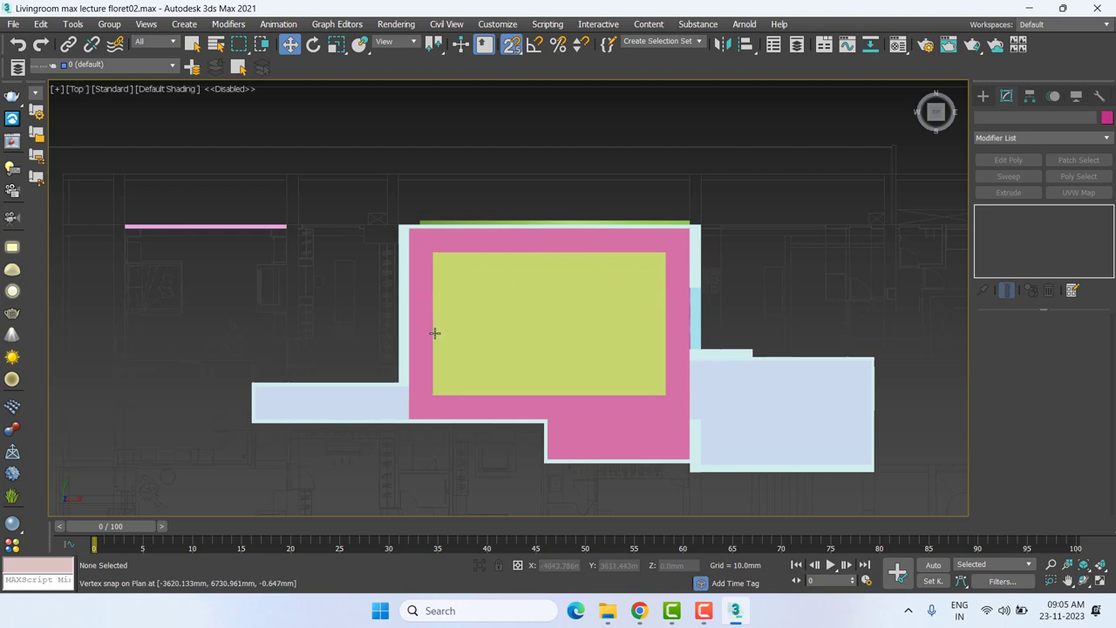
Trace a closed line spline along the ceiling edge and show the view in wireframe.
left_click(982, 96)
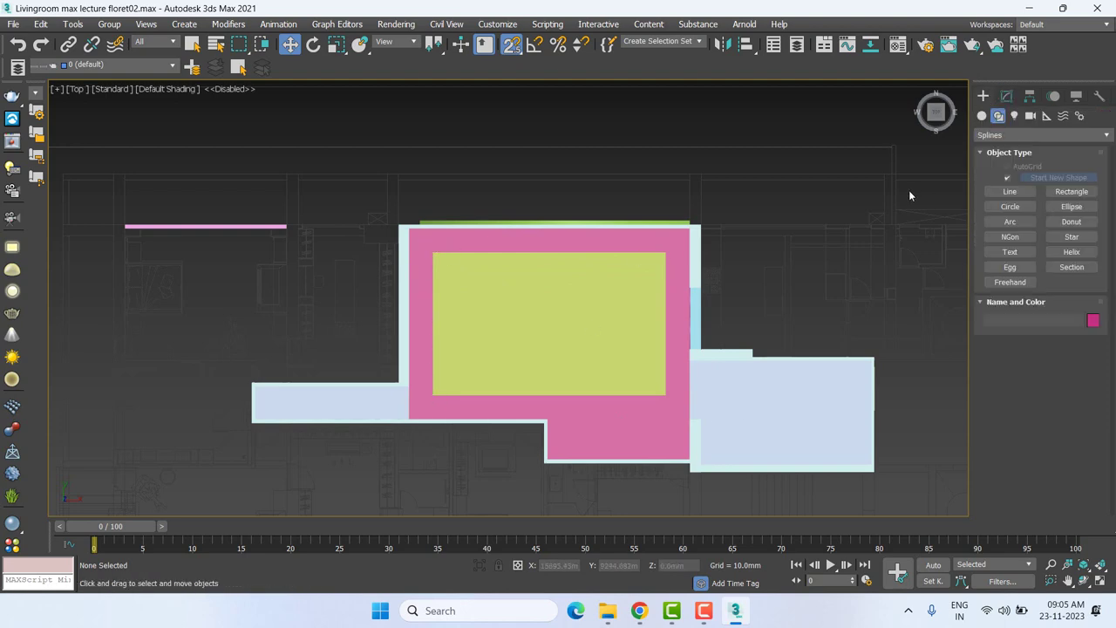
left_click(1009, 191)
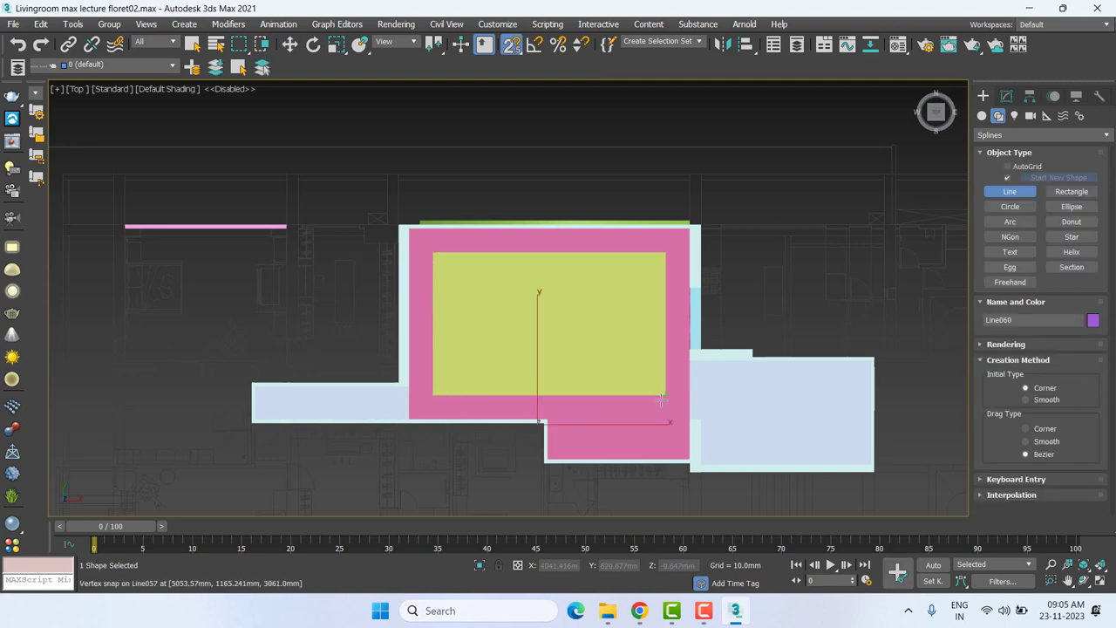
left_click(434, 252)
left_click(546, 319)
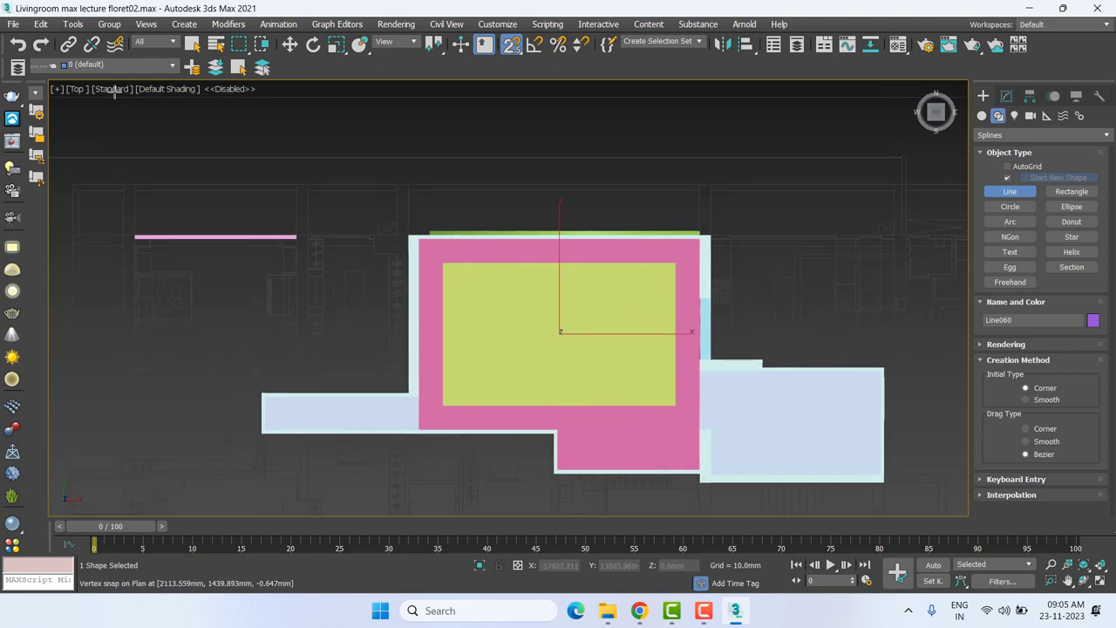
middle_click_drag(268, 248, 279, 276)
key("w")
key("F3")
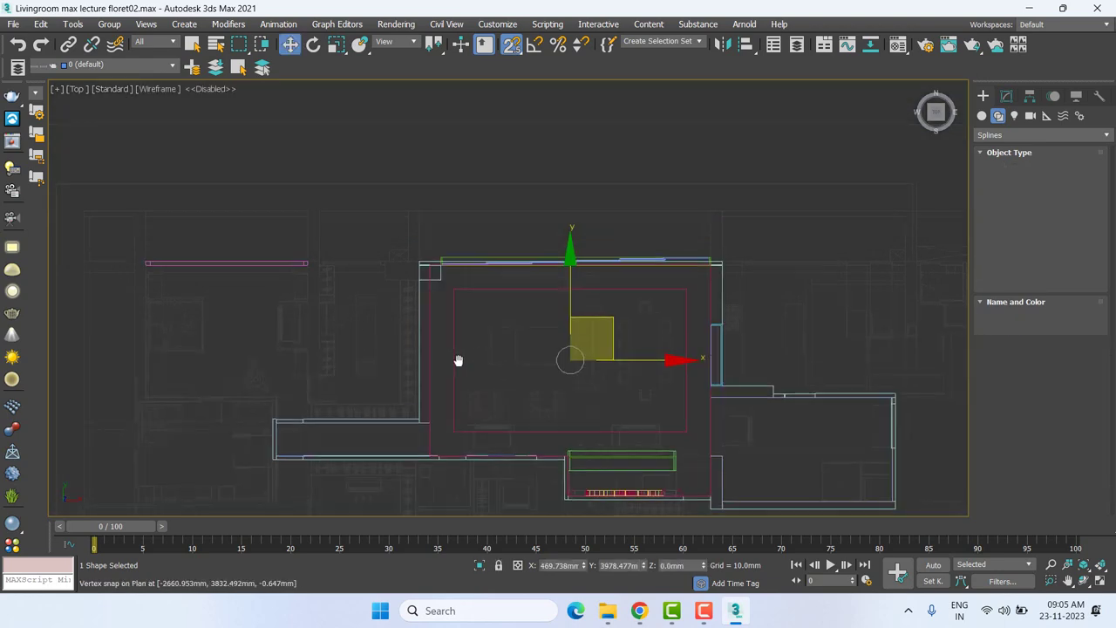
middle_click_drag(455, 355, 412, 351)
Add a Sweep modifier to Line060 and open the Built-In Section list.
left_click(1006, 96)
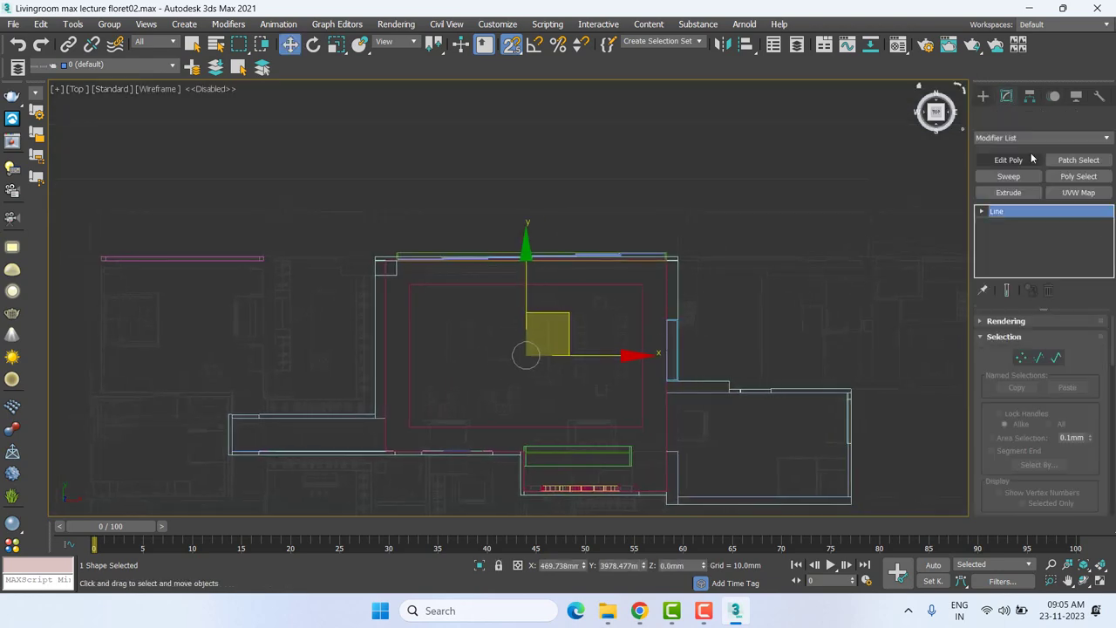
left_click(1014, 178)
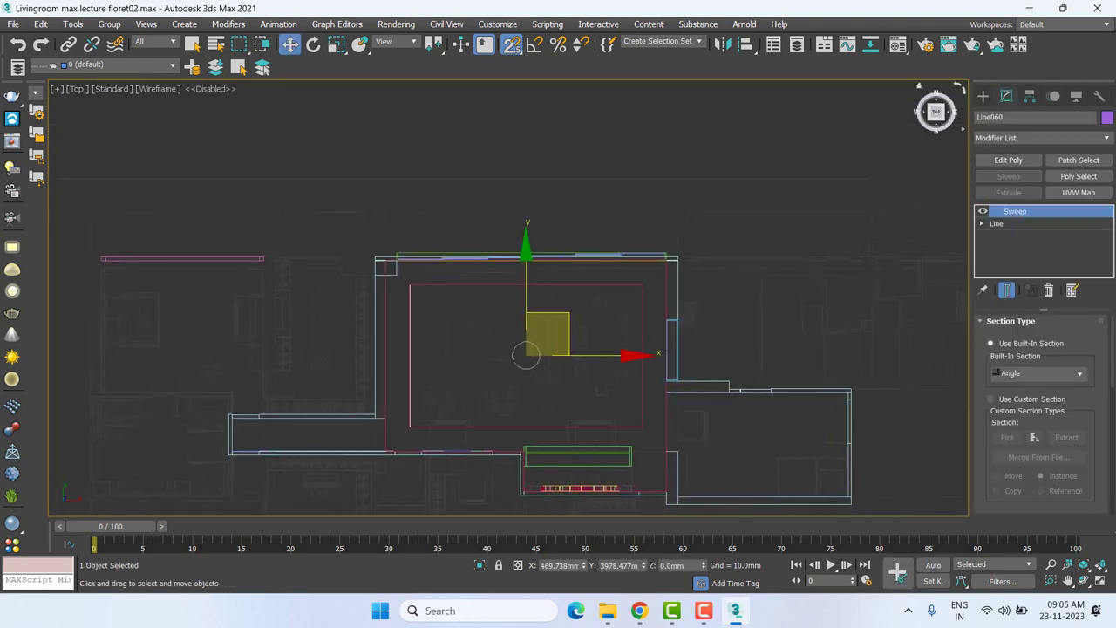
left_click(1018, 373)
Pick the Bar built-in section and set its pivot alignment to the top-right corner.
left_click(1015, 398)
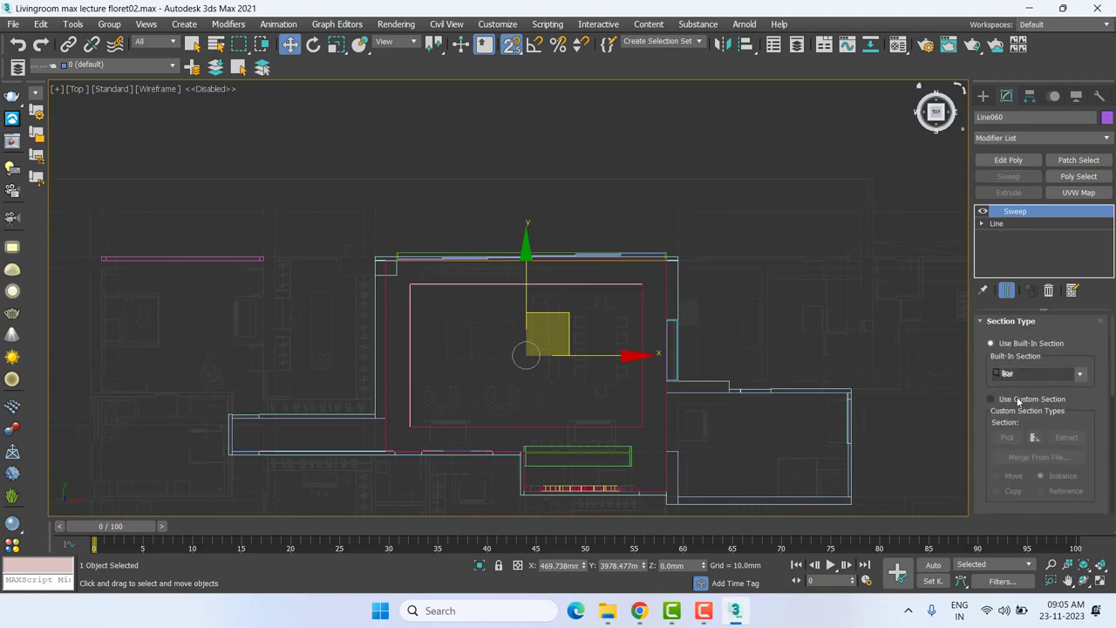
scroll(386, 291, "up", 5)
scroll(360, 271, "up", 4)
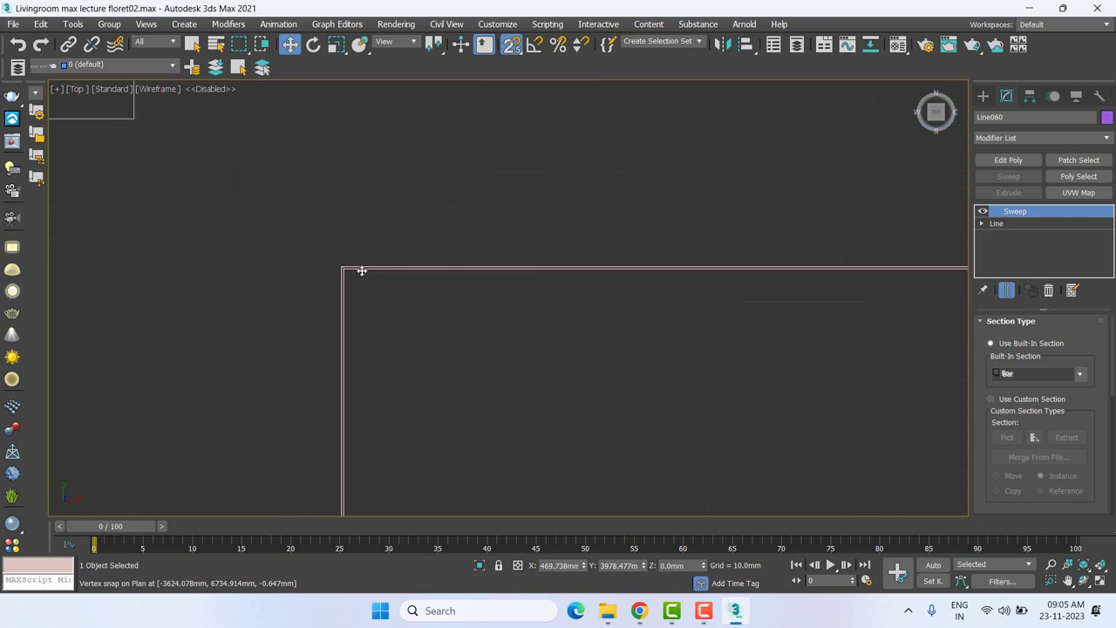
scroll(361, 271, "up", 1)
scroll(324, 271, "up", 1)
scroll(327, 270, "up", 1)
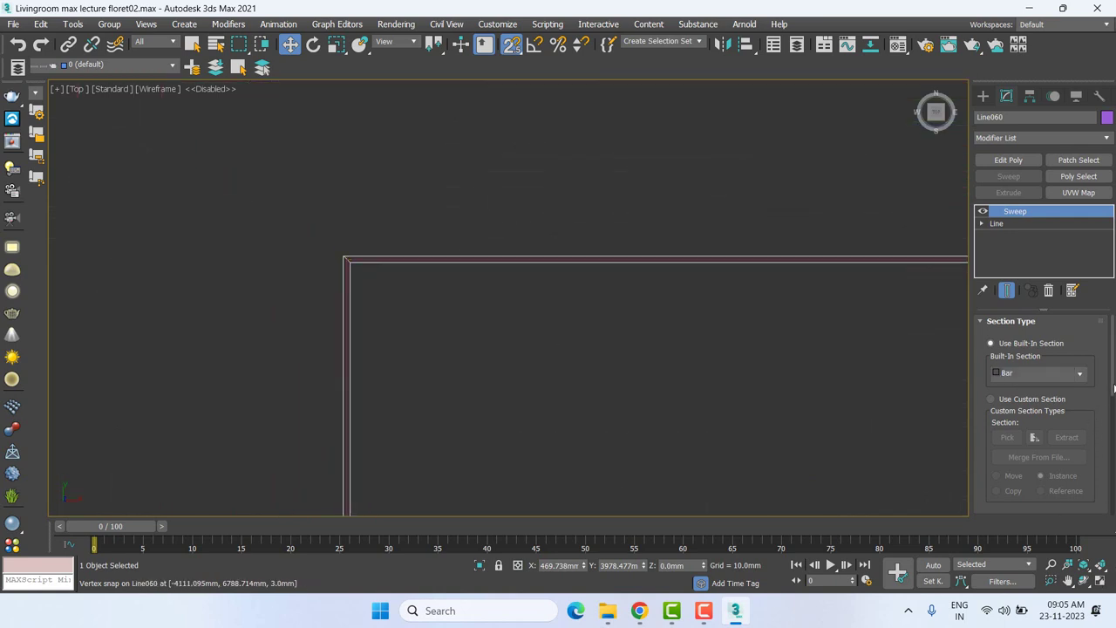
scroll(1037, 409, "down", 5)
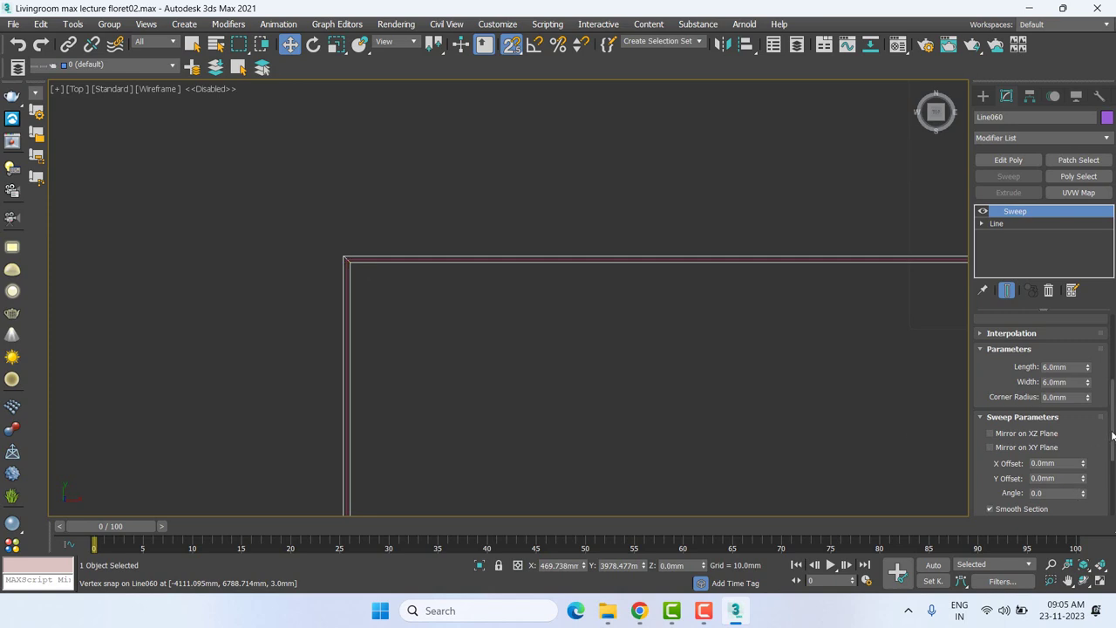
scroll(1047, 436, "down", 3)
scroll(1029, 440, "down", 2)
left_click(991, 415)
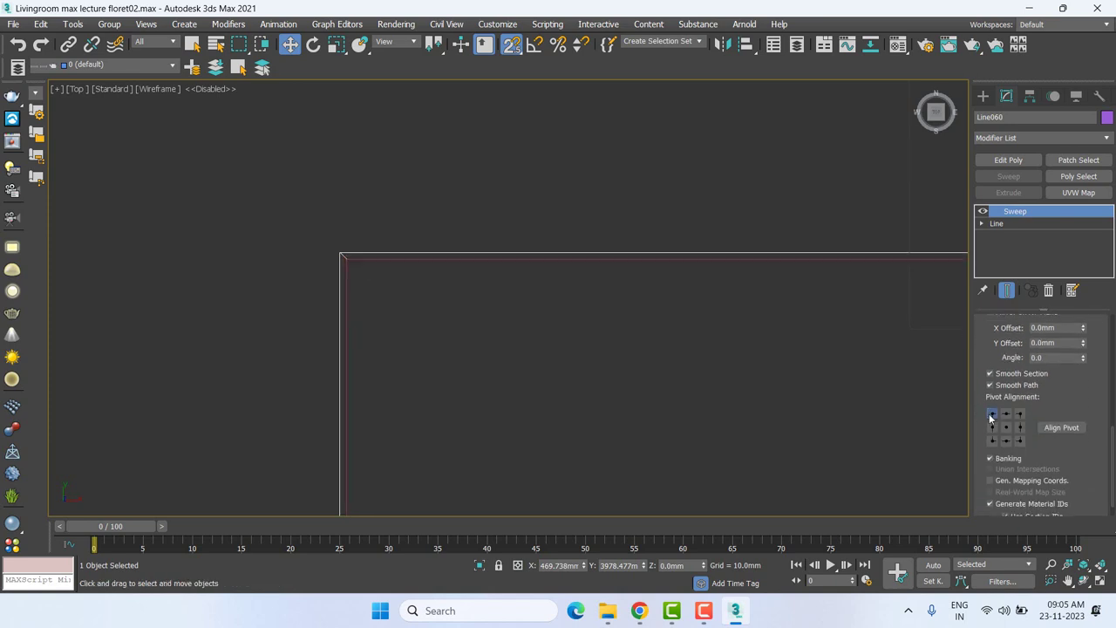
left_click(1020, 413)
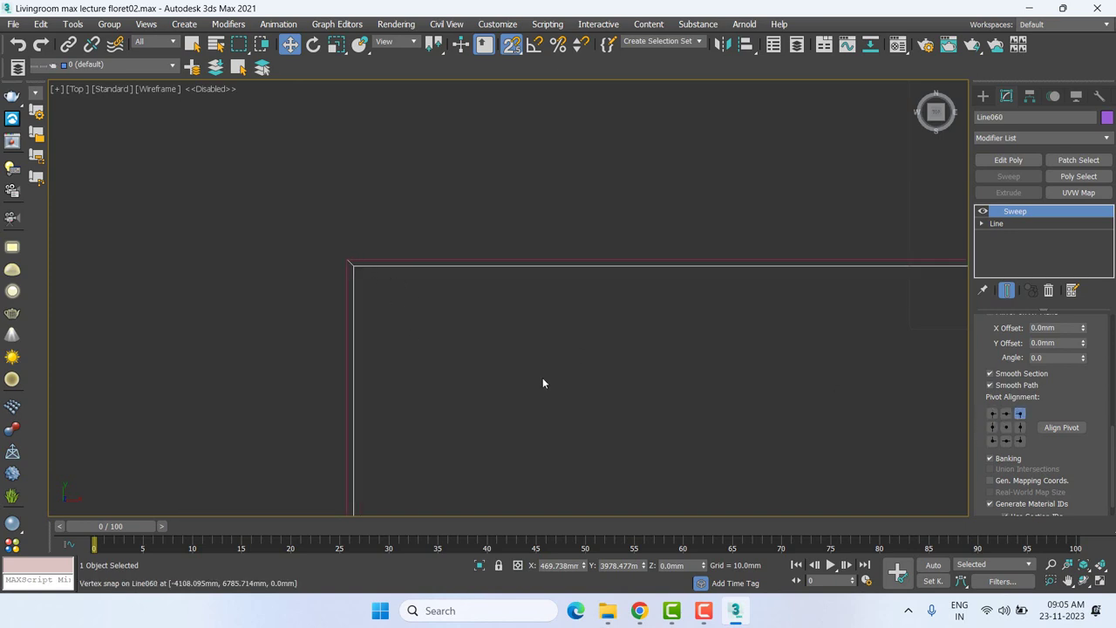
Raise the bar length to 12.06mm and enter a 25mm width.
scroll(1101, 373, "up", 5)
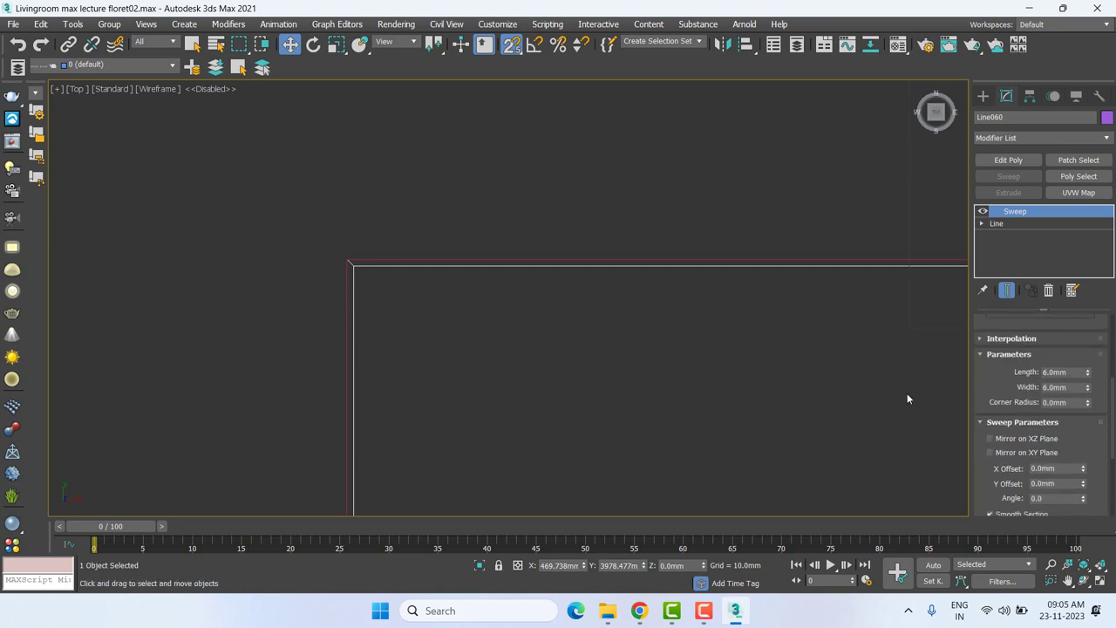
mouse_move(1087, 372)
left_mouse_down()
mouse_move(1083, 362)
mouse_move(1088, 371)
left_mouse_up()
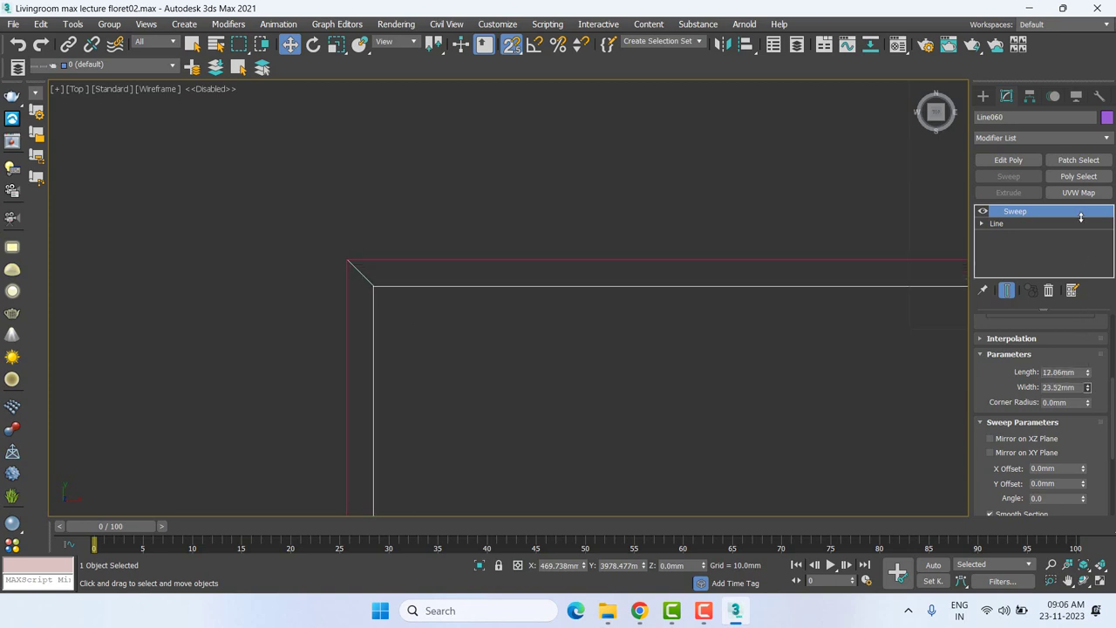
type("25")
key("Return")
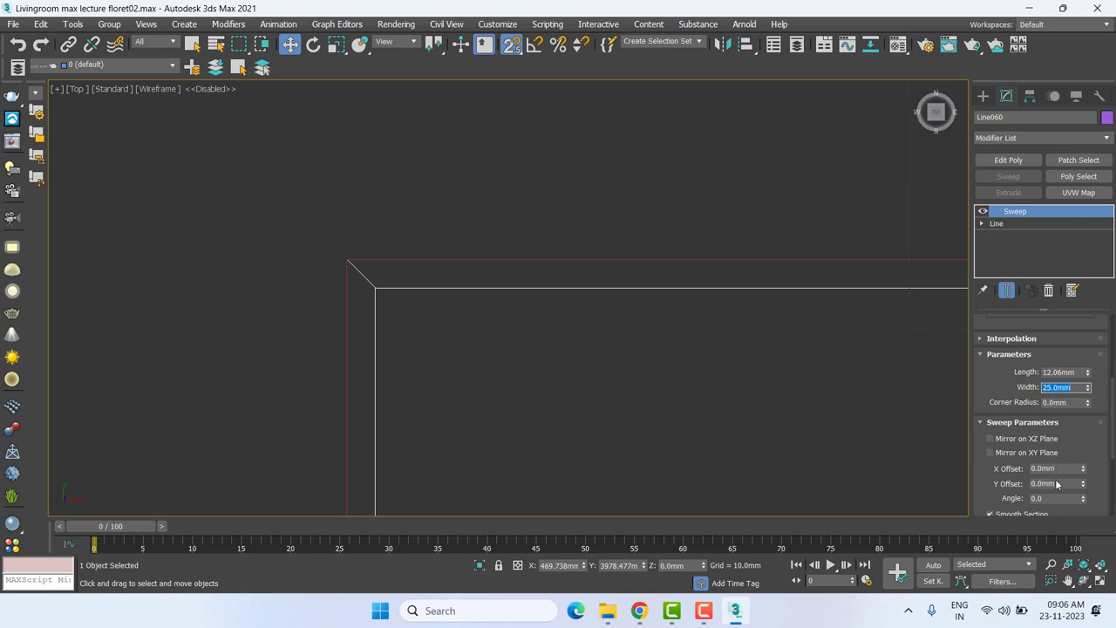
Change the bar section width to 50mm.
scroll(647, 277, "down", 3)
scroll(617, 287, "down", 2)
scroll(625, 329, "down", 2)
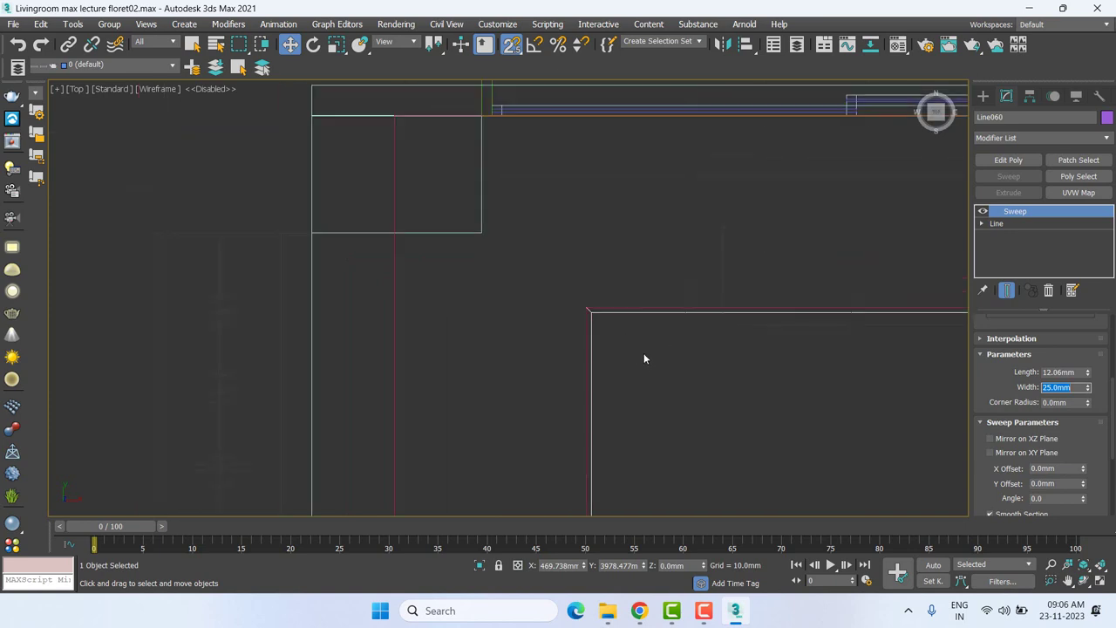
scroll(645, 358, "down", 2)
scroll(668, 341, "up", 4)
mouse_move(668, 340)
middle_mouse_down()
mouse_move(598, 282)
mouse_move(591, 333)
middle_mouse_up()
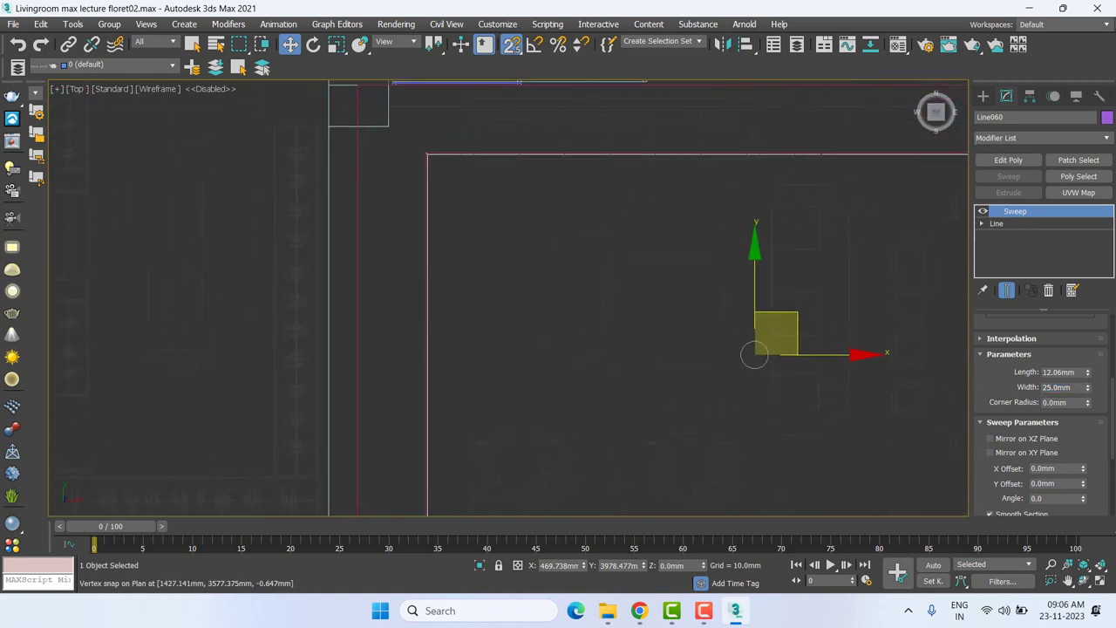
double_click(1069, 387)
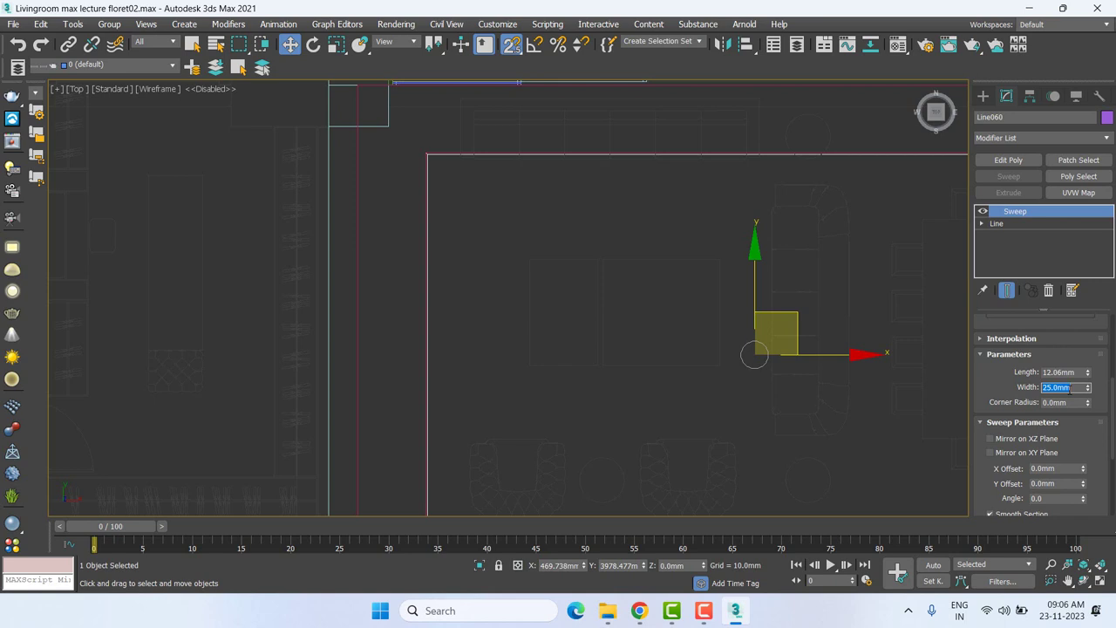
type("50")
key("Return")
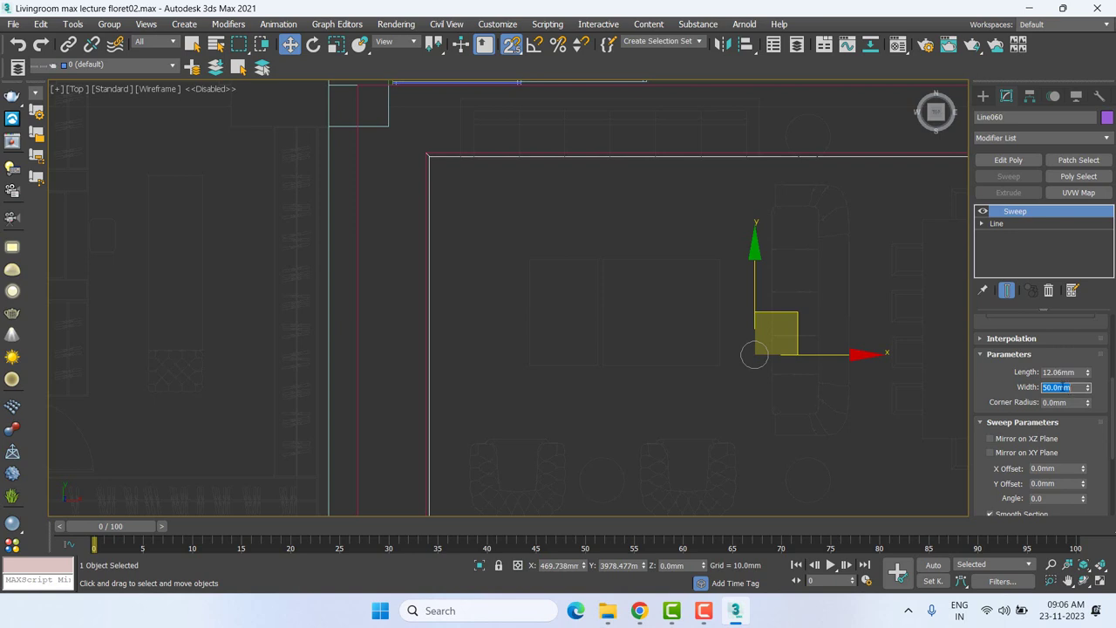
Try a wider profile, then undo back to the 50mm width.
mouse_move(515, 199)
middle_mouse_down()
mouse_move(515, 187)
mouse_move(601, 317)
middle_mouse_up()
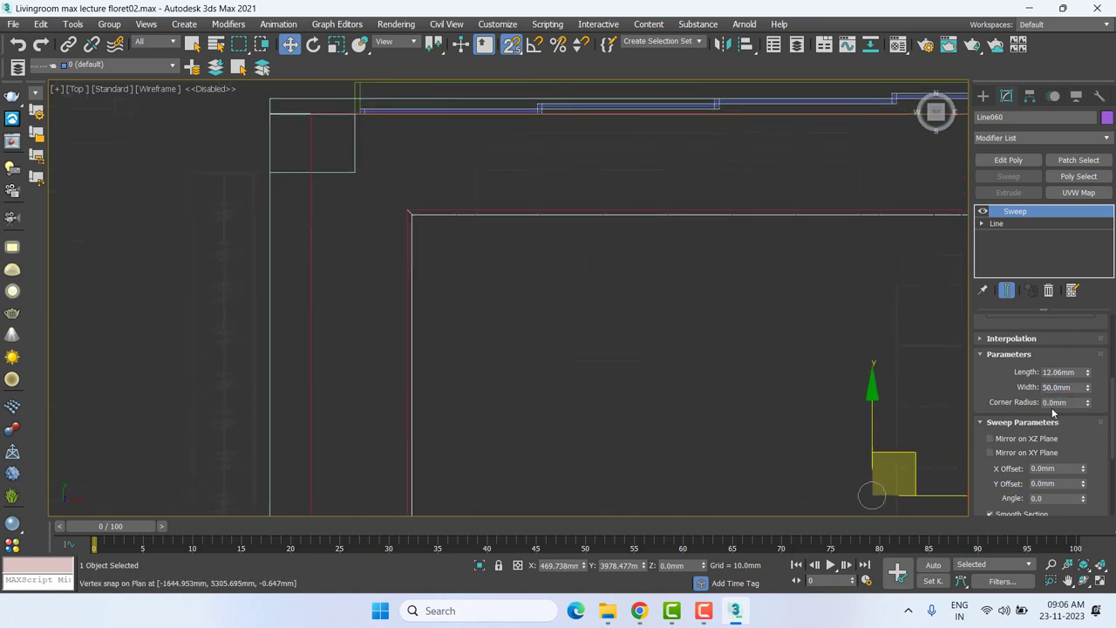
scroll(410, 306, "down", 3)
left_click_drag(1096, 391, 1096, 370)
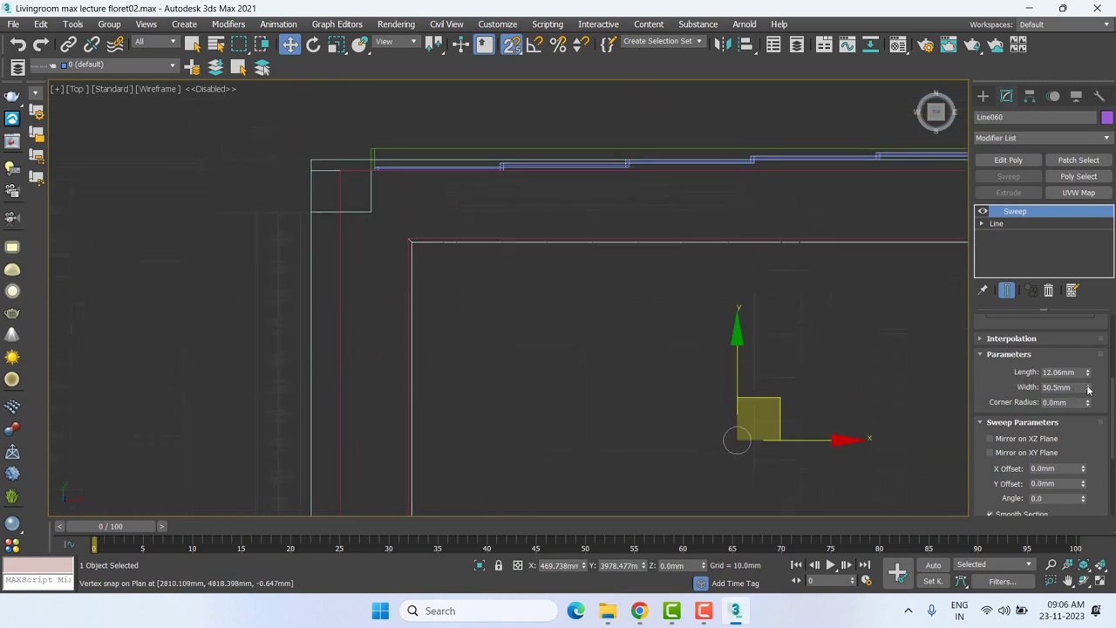
mouse_move(663, 355)
middle_mouse_down()
mouse_move(623, 399)
mouse_move(591, 392)
middle_mouse_up()
key("ctrl+z")
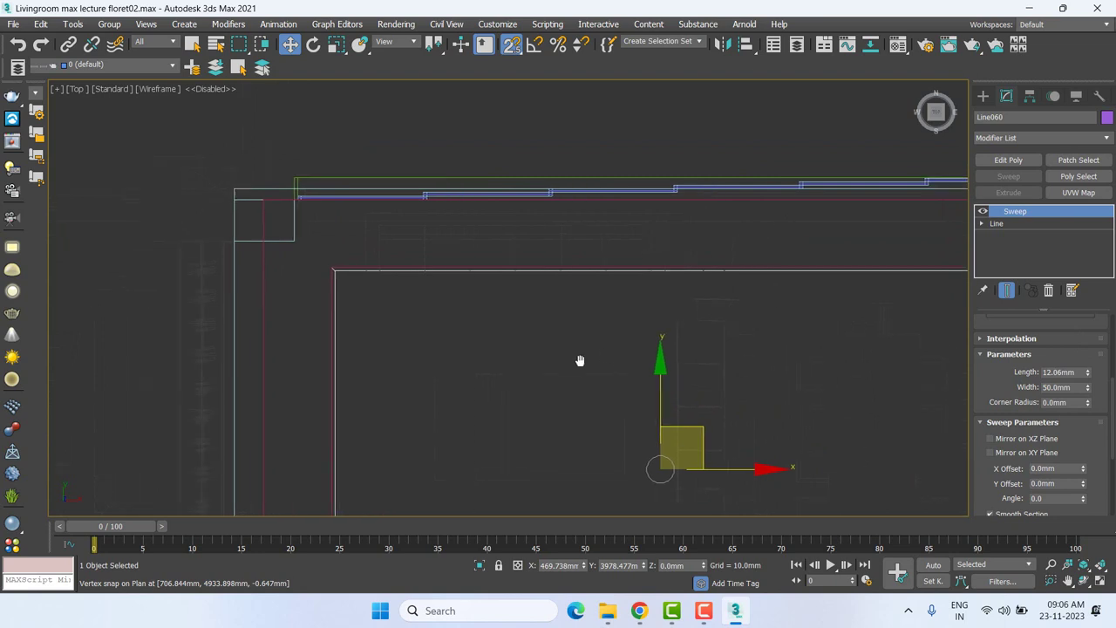
right_click(579, 359)
middle_click_drag(615, 305, 615, 349)
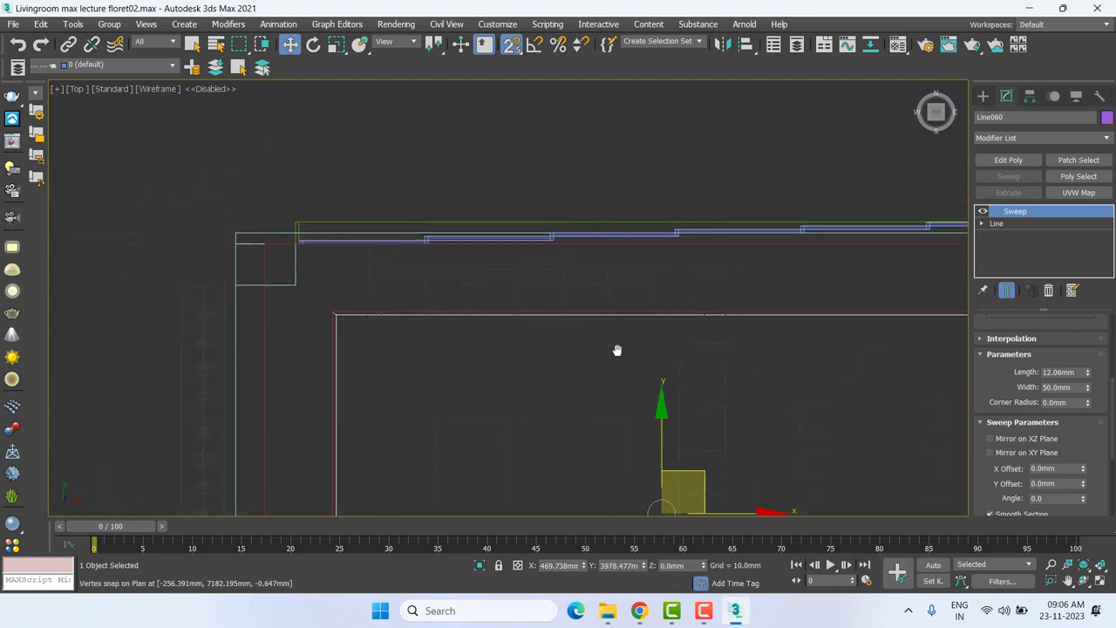
In Front view, set the bar section length to 25mm.
key("f")
scroll(619, 353, "down", 4)
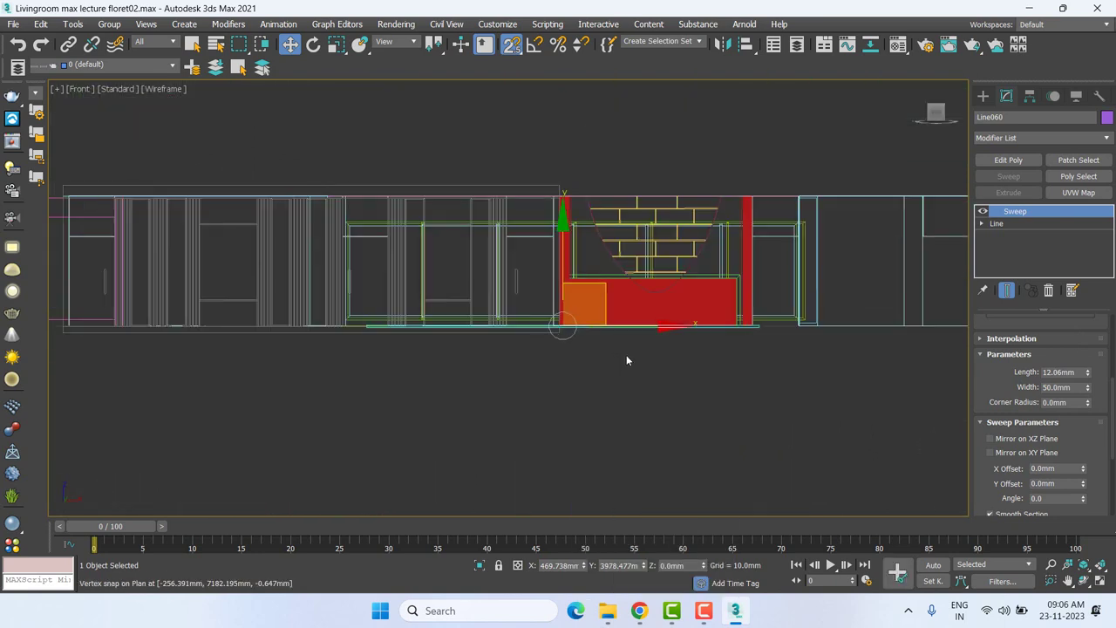
double_click(1062, 373)
type("25")
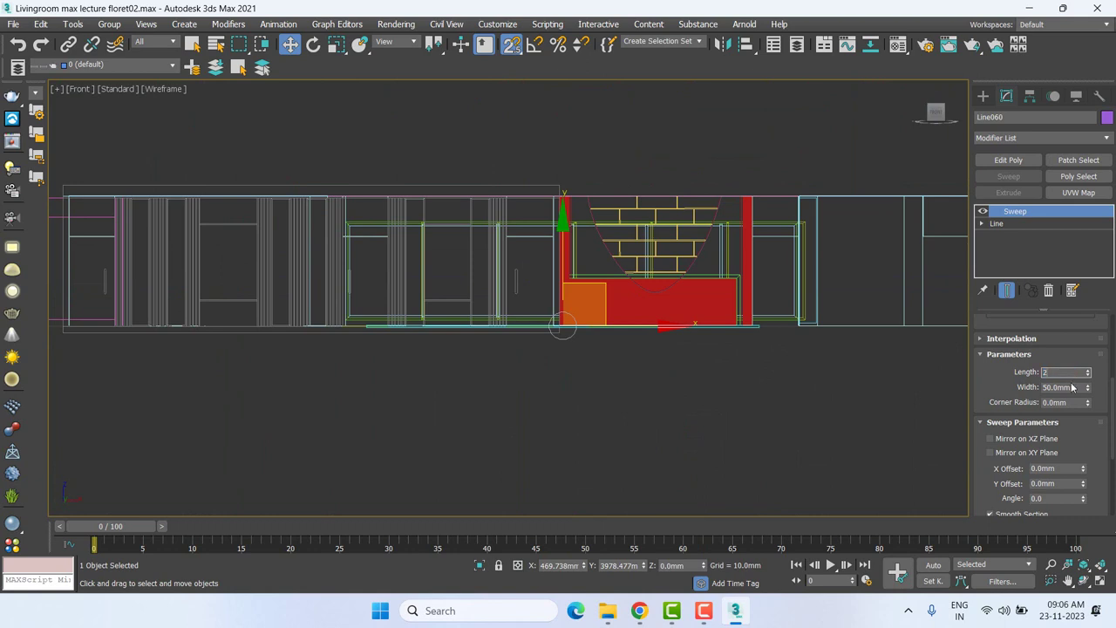
key("Return")
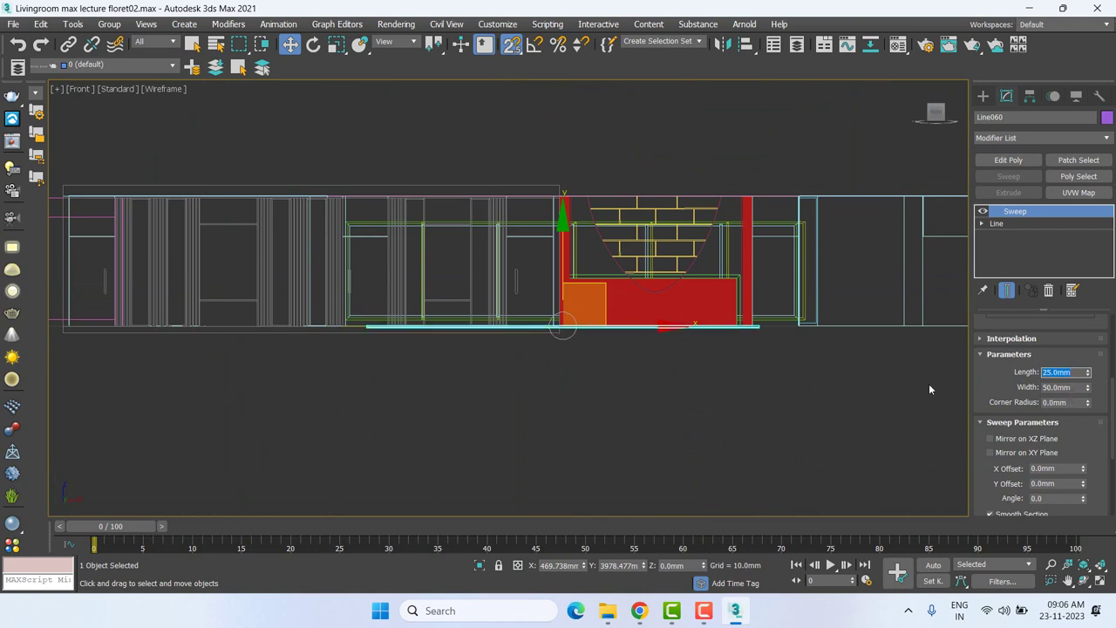
Move the cornice up, vertex-snapping it onto the ceiling line.
mouse_move(562, 327)
left_mouse_down()
mouse_move(564, 165)
mouse_move(563, 185)
left_mouse_up()
scroll(397, 197, "up", 5)
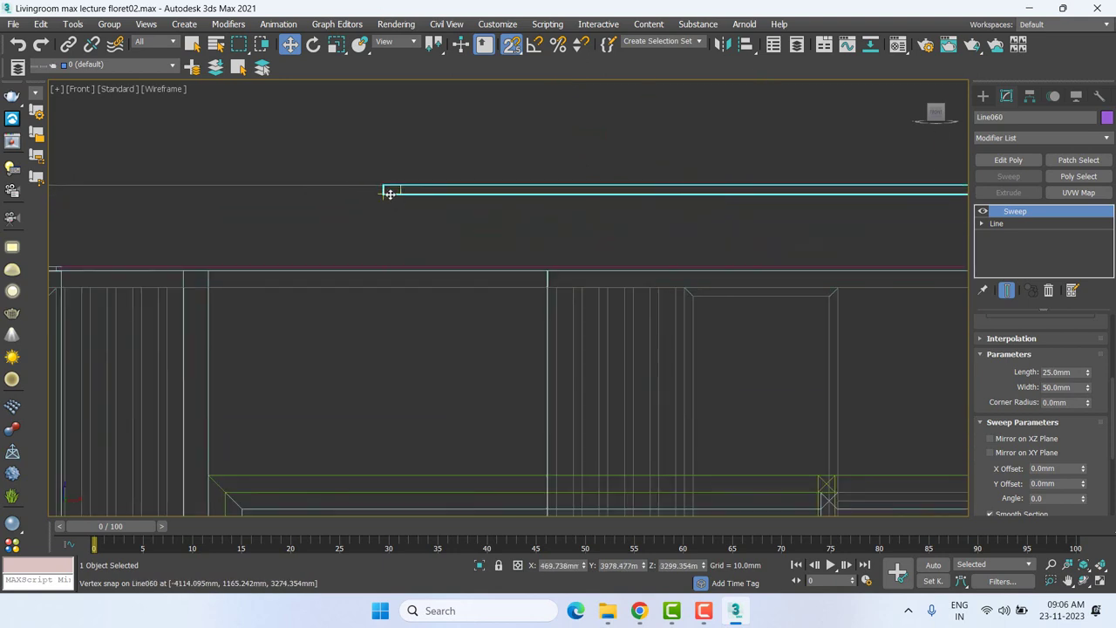
left_click_drag(390, 193, 540, 268)
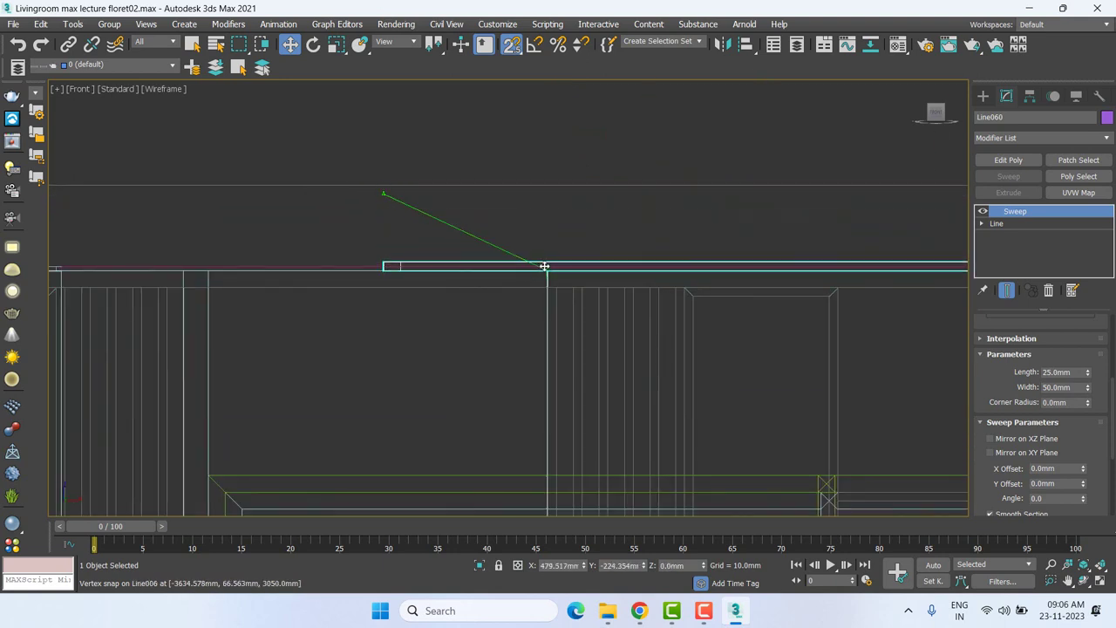
scroll(509, 253, "up", 3)
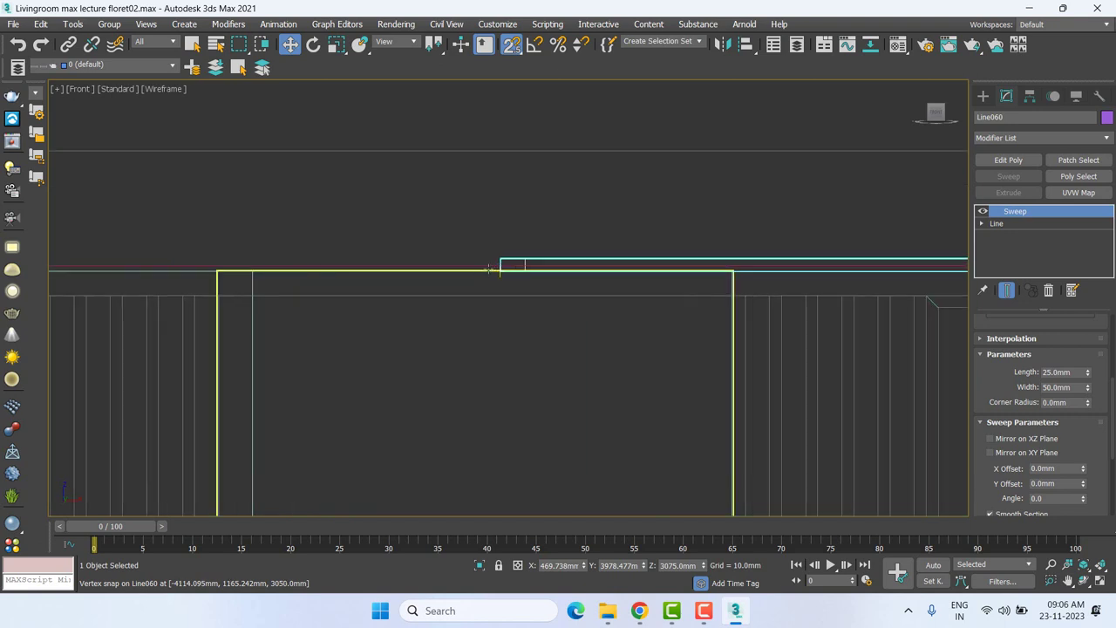
scroll(490, 269, "up", 2)
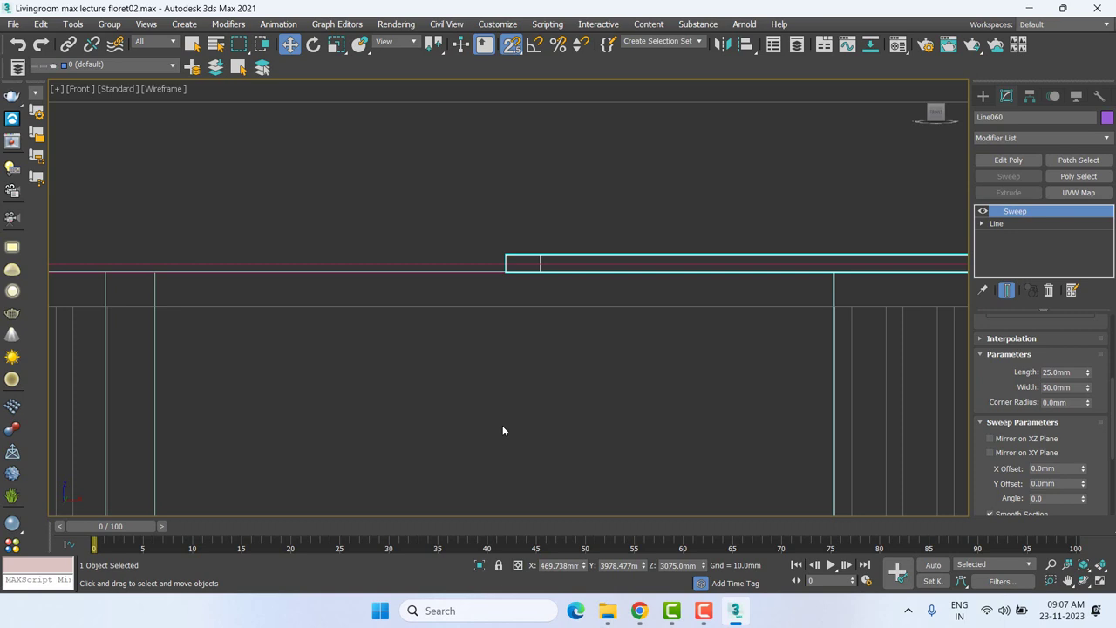
middle_click_drag(562, 286, 526, 277)
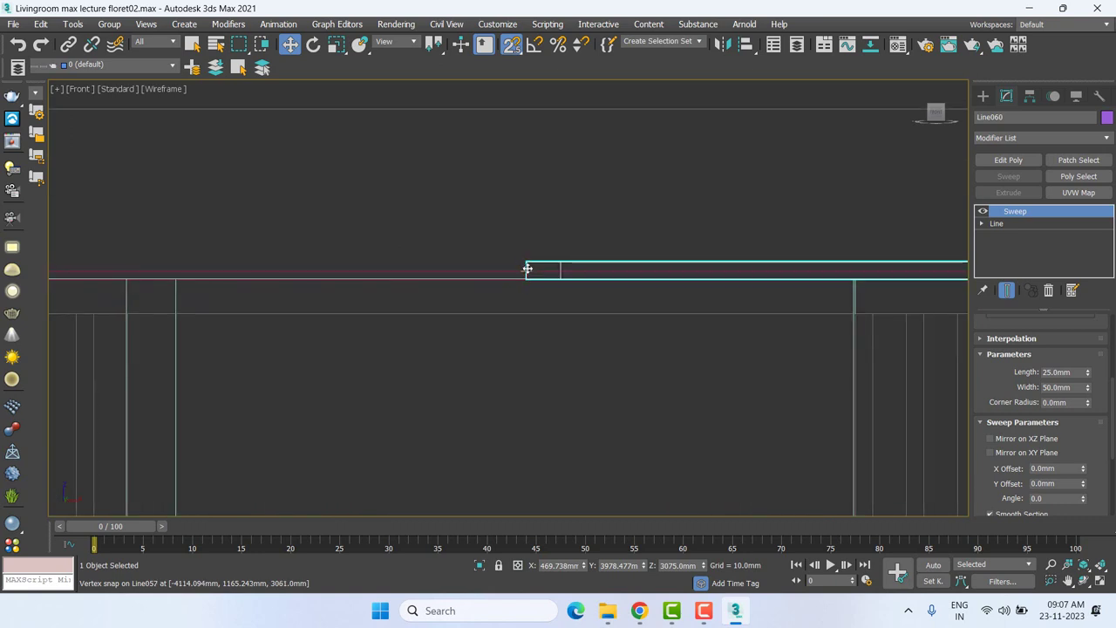
middle_click_drag(586, 330, 500, 312)
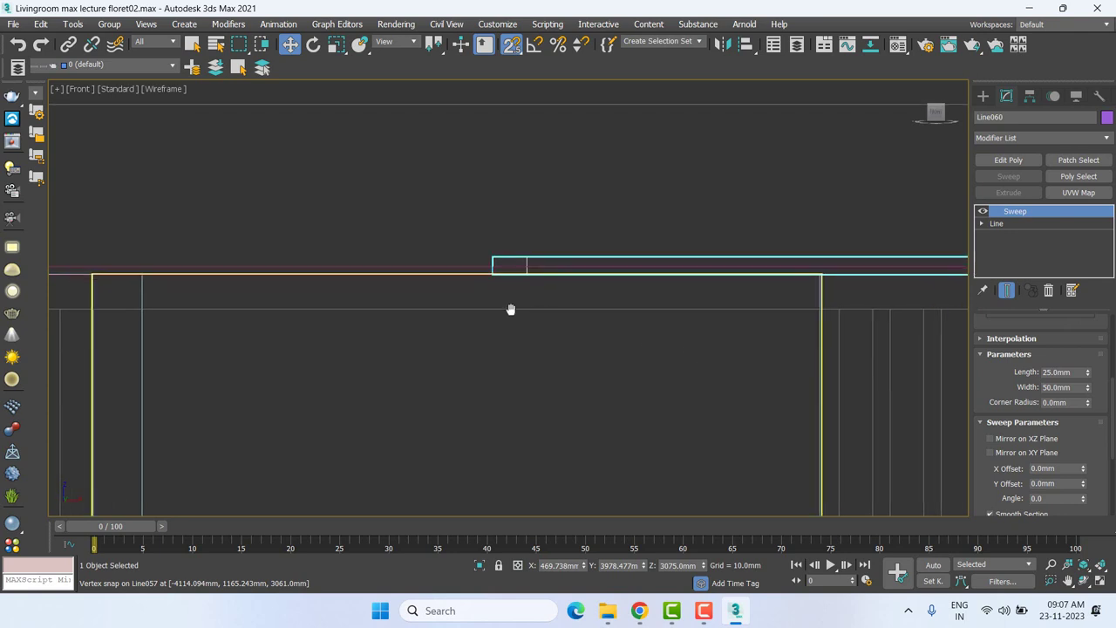
Switch from Top to a shaded Perspective view of the room.
key("t")
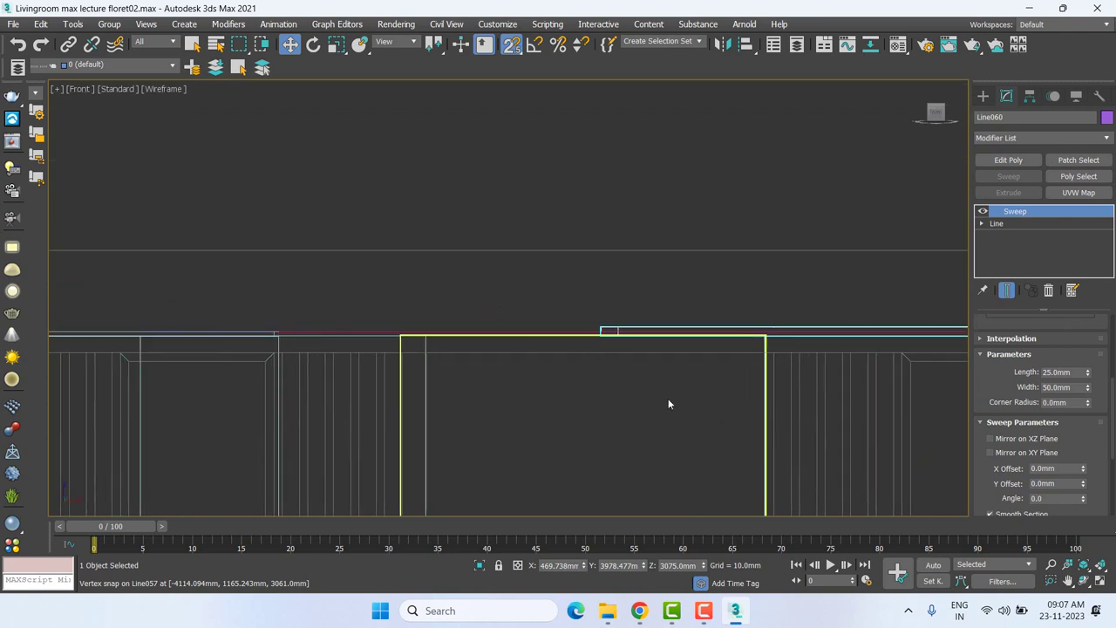
scroll(480, 327, "down", 1)
scroll(436, 345, "down", 1)
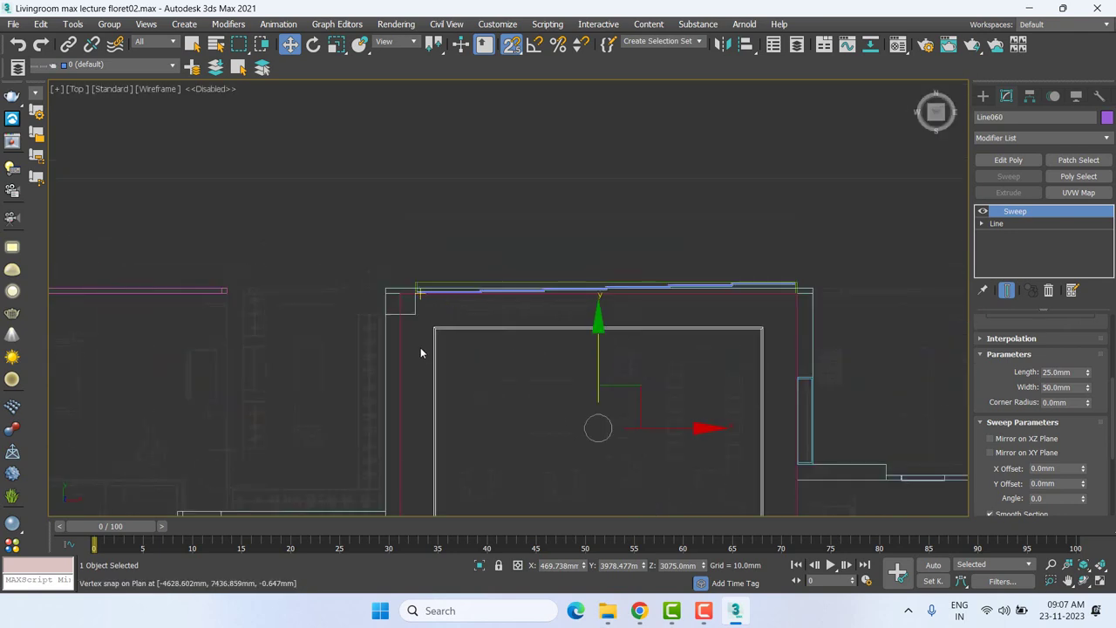
scroll(462, 366, "down", 1)
scroll(479, 205, "down", 2)
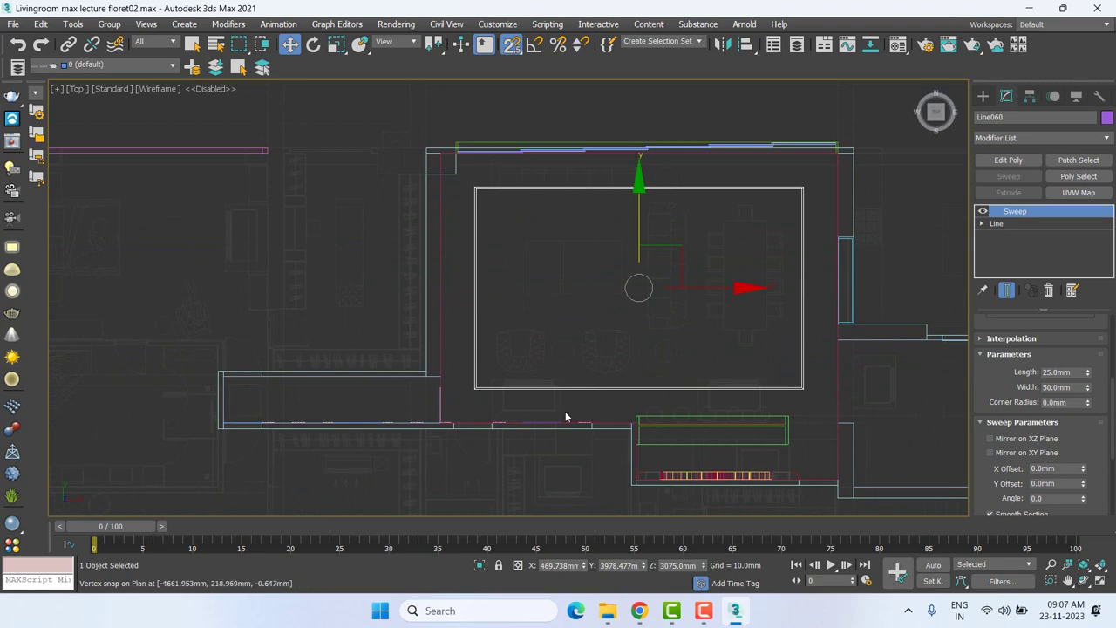
scroll(599, 252, "up", 2)
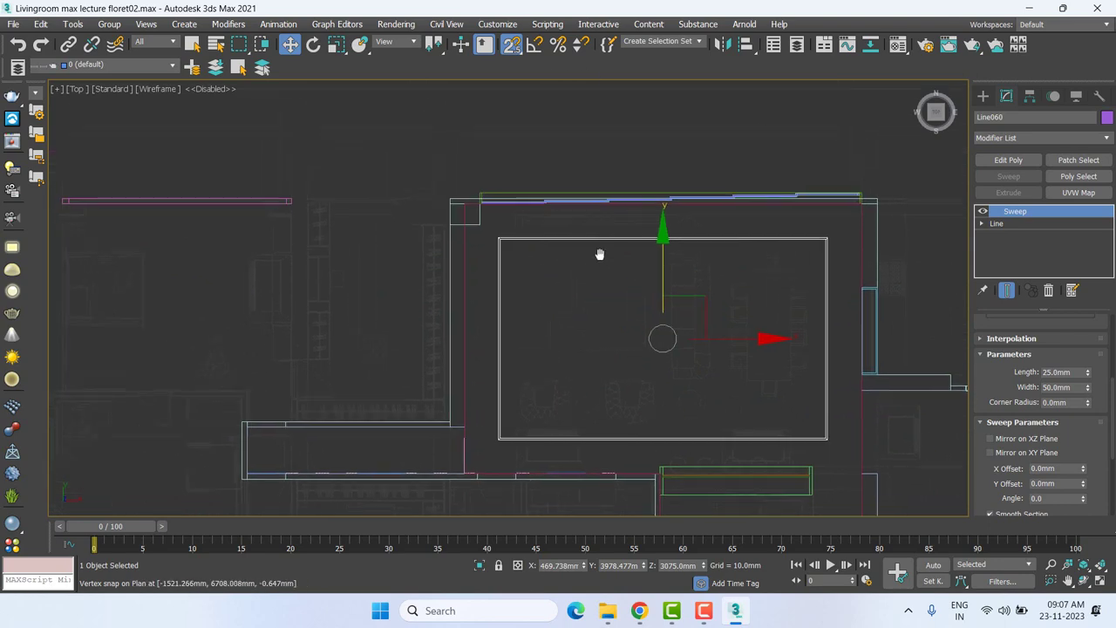
key("p")
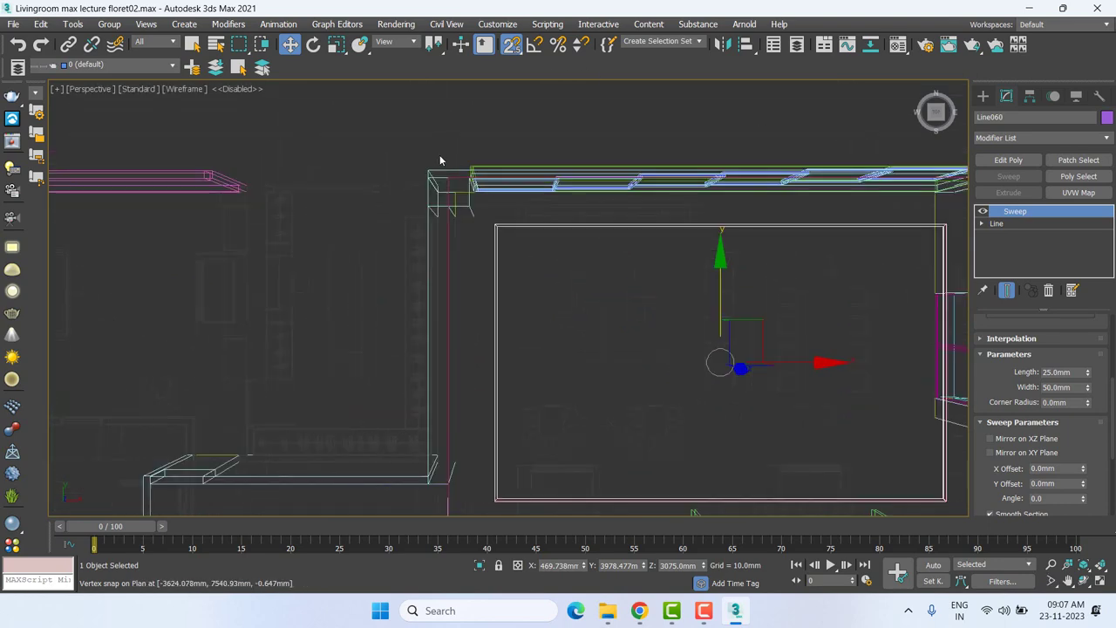
key("F3")
mouse_move(626, 218)
middle_mouse_down()
mouse_move(580, 238)
mouse_move(568, 160)
mouse_move(626, 119)
mouse_move(663, 117)
middle_mouse_up()
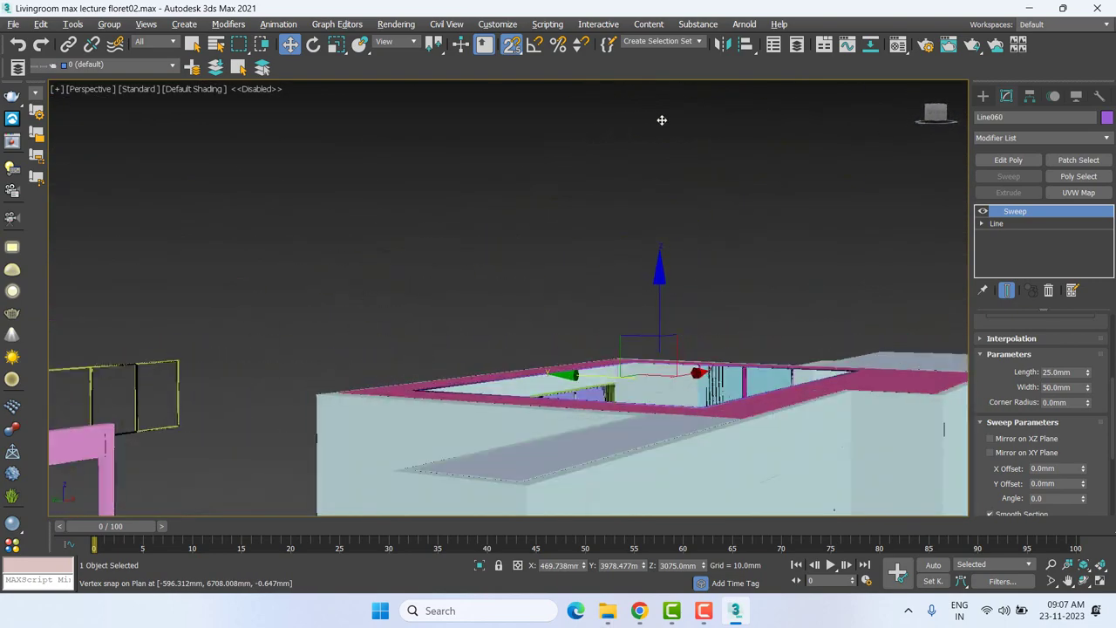
scroll(448, 411, "up", 5)
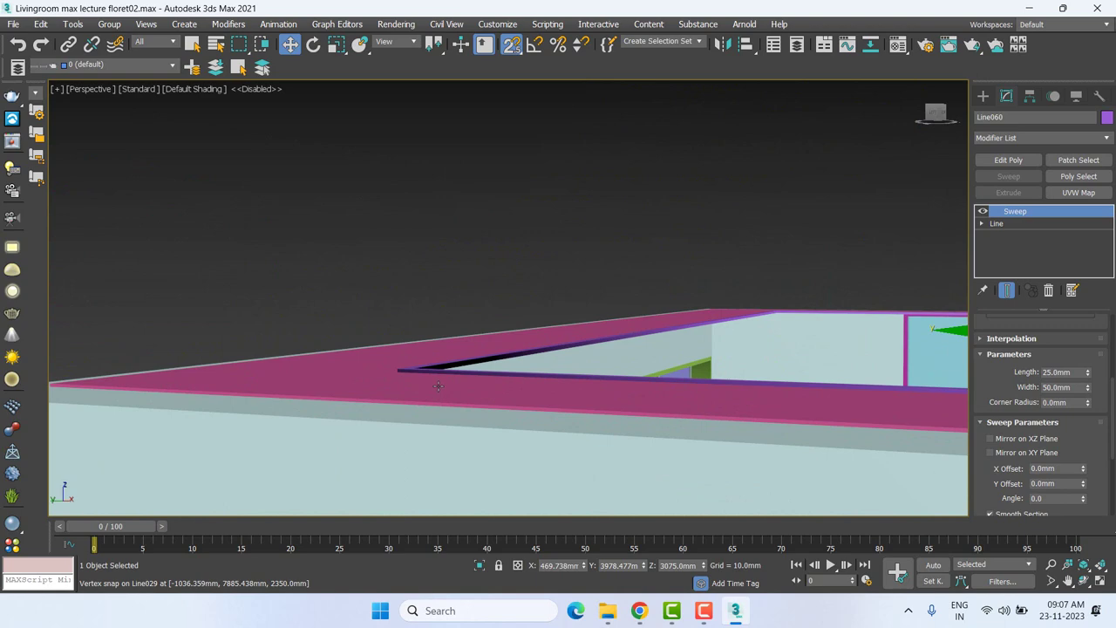
scroll(461, 386, "down", 2)
scroll(376, 378, "up", 4)
scroll(366, 390, "down", 5)
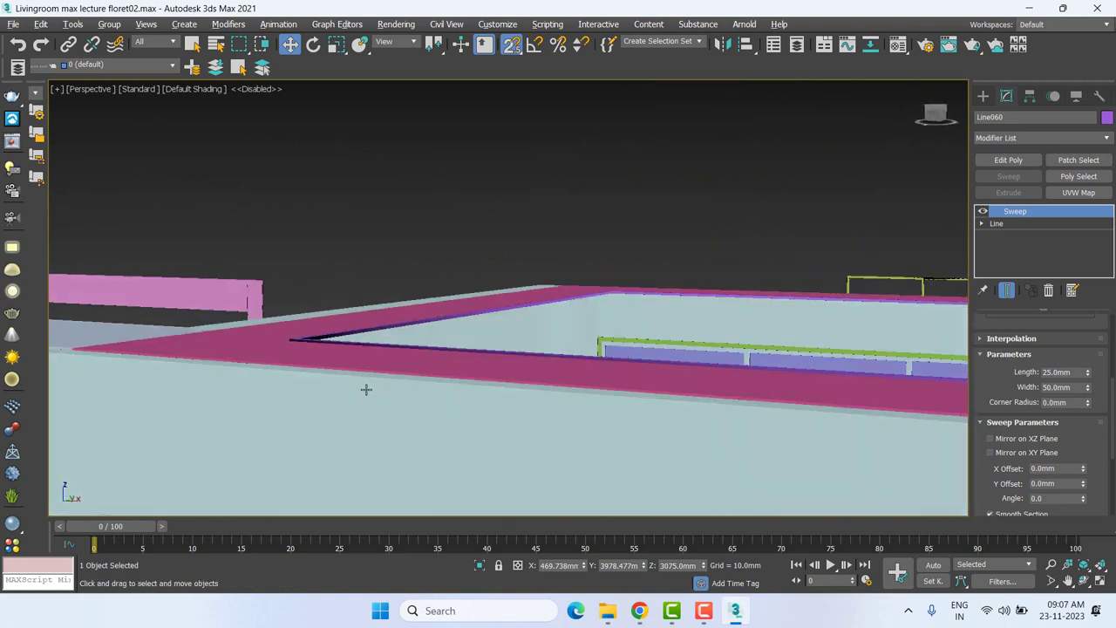
scroll(391, 334, "up", 3)
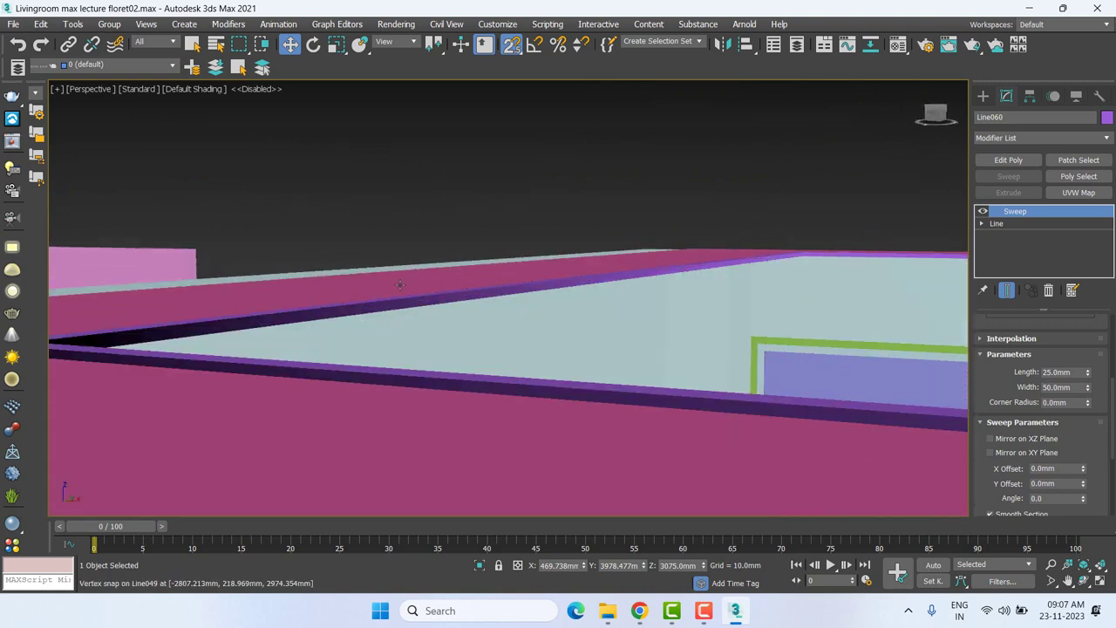
Set the Bar section length to 75mm and inspect the cornice corner.
left_click(1066, 371)
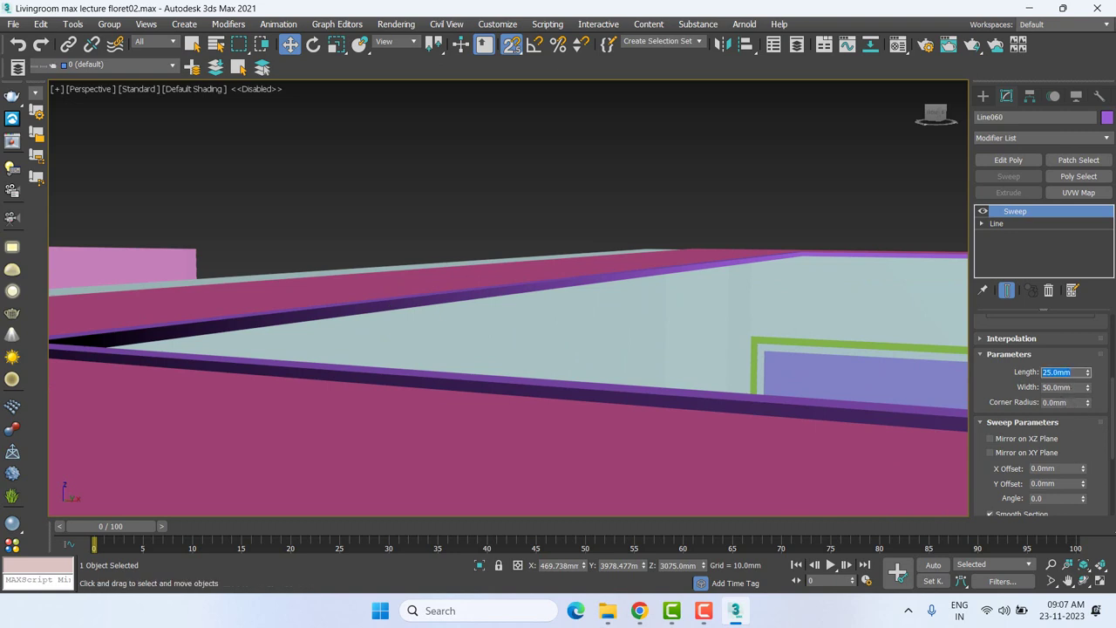
type("1")
type("7")
type("5")
key("Return")
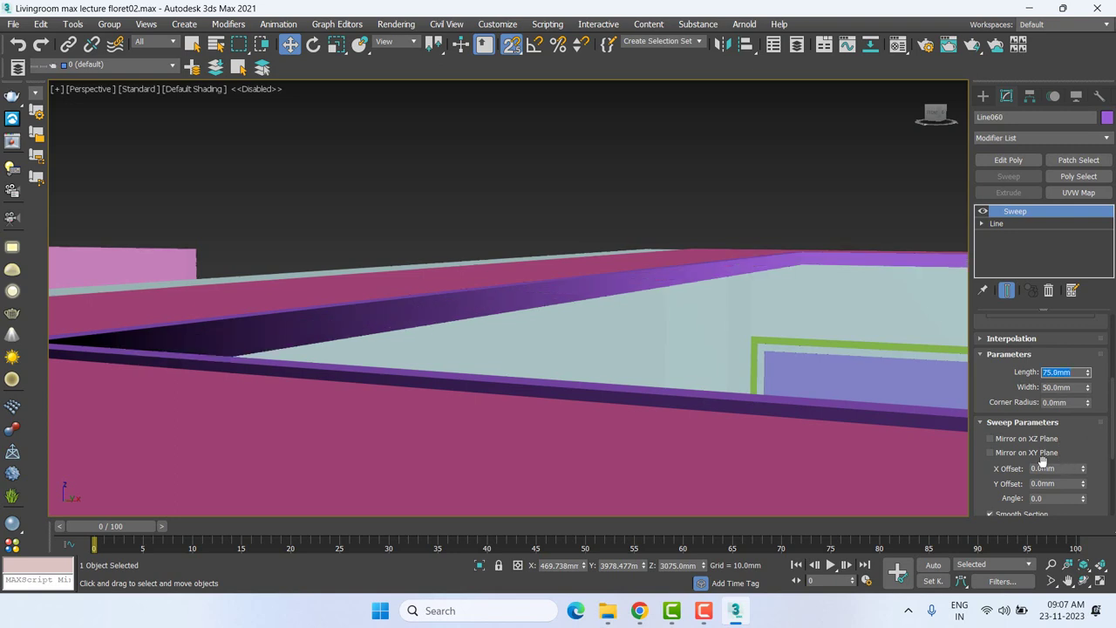
middle_click_drag(680, 369, 684, 360)
scroll(685, 360, "up", 2)
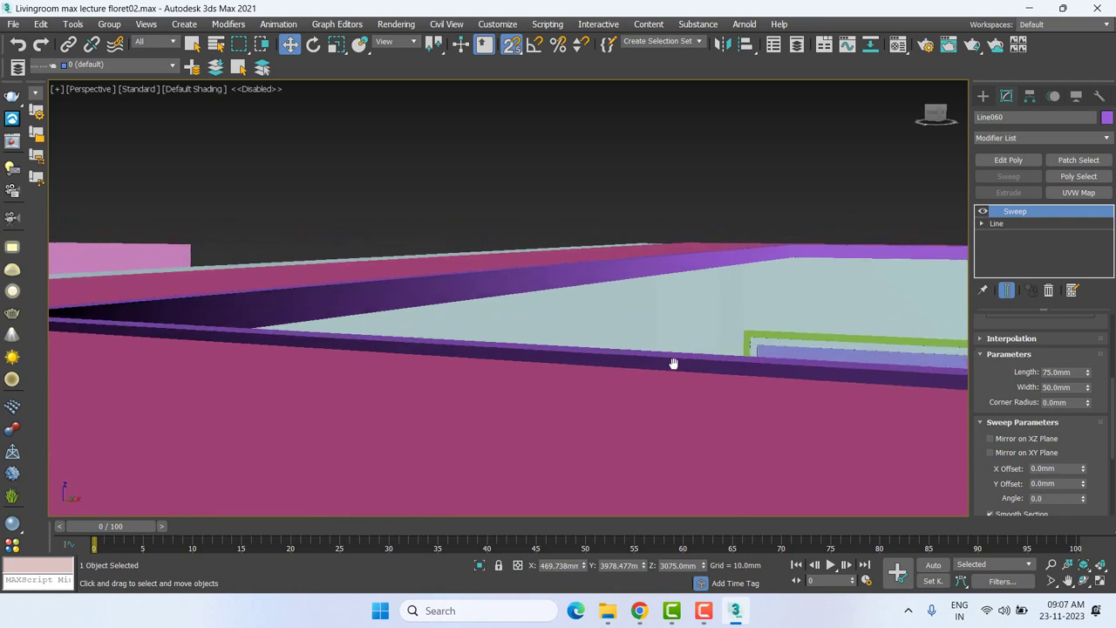
scroll(672, 363, "up", 2)
middle_click_drag(672, 363, 697, 377)
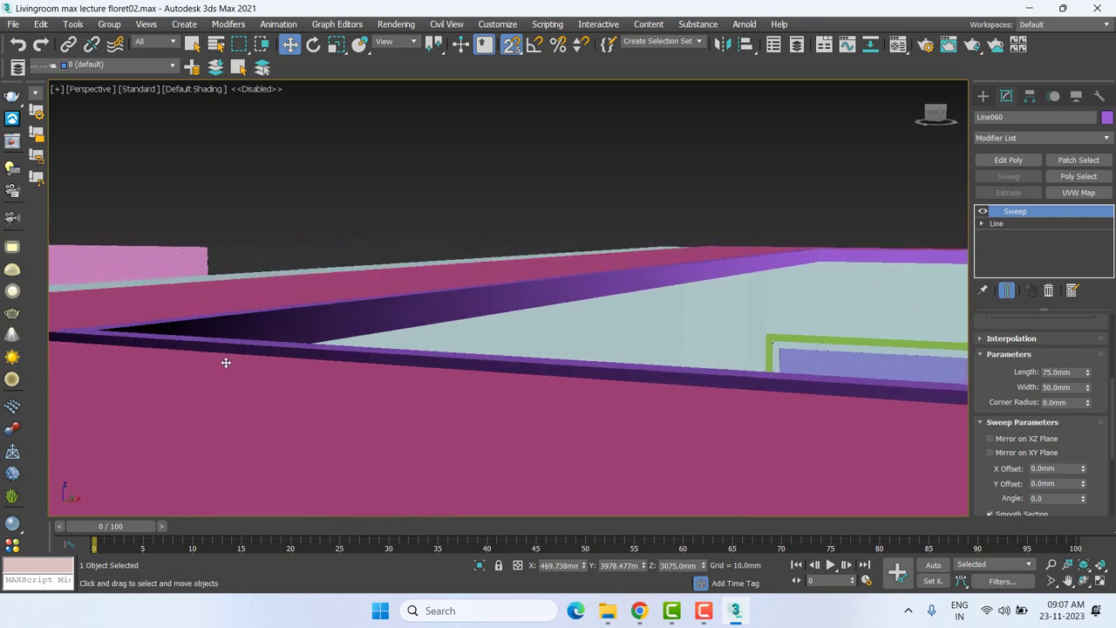
Turn off Smooth Path on the cornice sweep.
left_click_drag(1081, 451, 1072, 223)
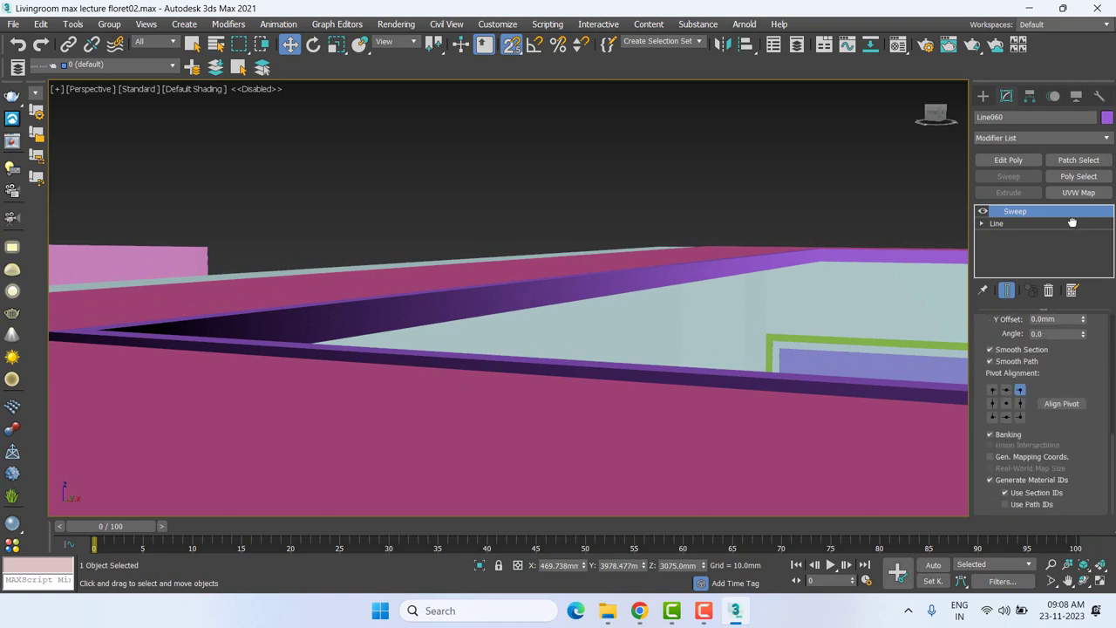
left_click(1027, 361)
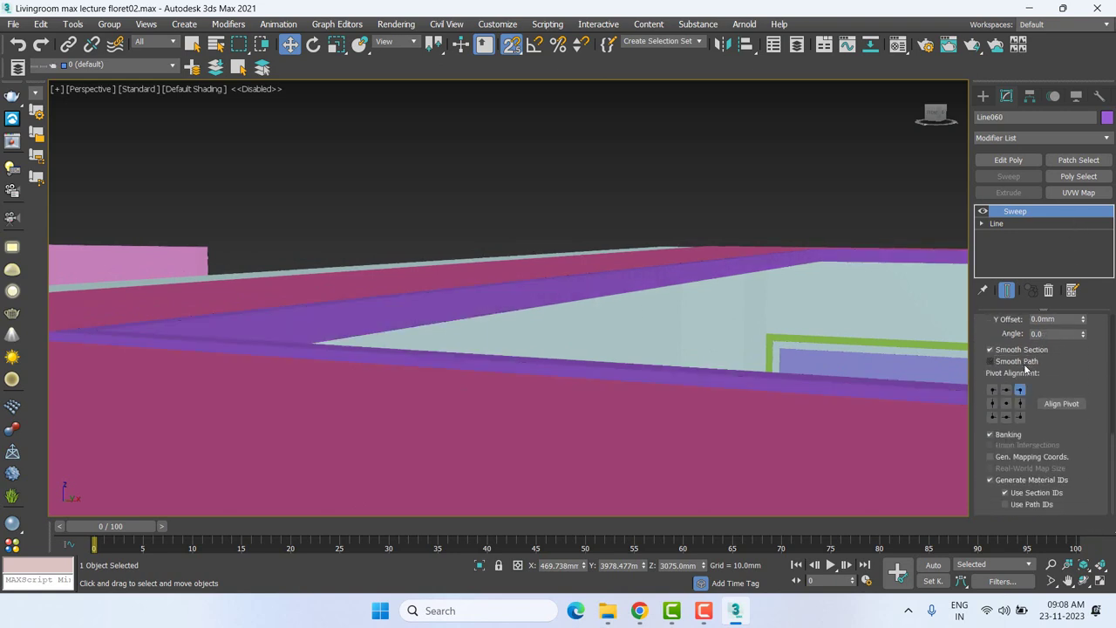
middle_click_drag(710, 369, 700, 393)
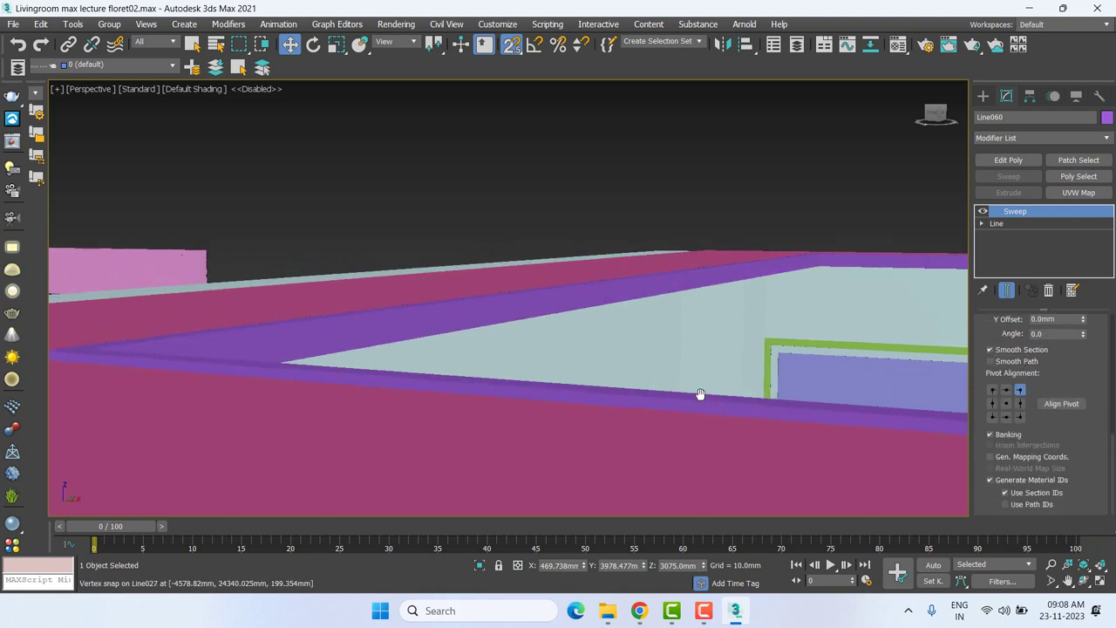
In Front view, vertex-snap the cornice onto the ceiling line at Z 3125mm.
key("f")
scroll(546, 379, "down", 2)
scroll(547, 379, "down", 2)
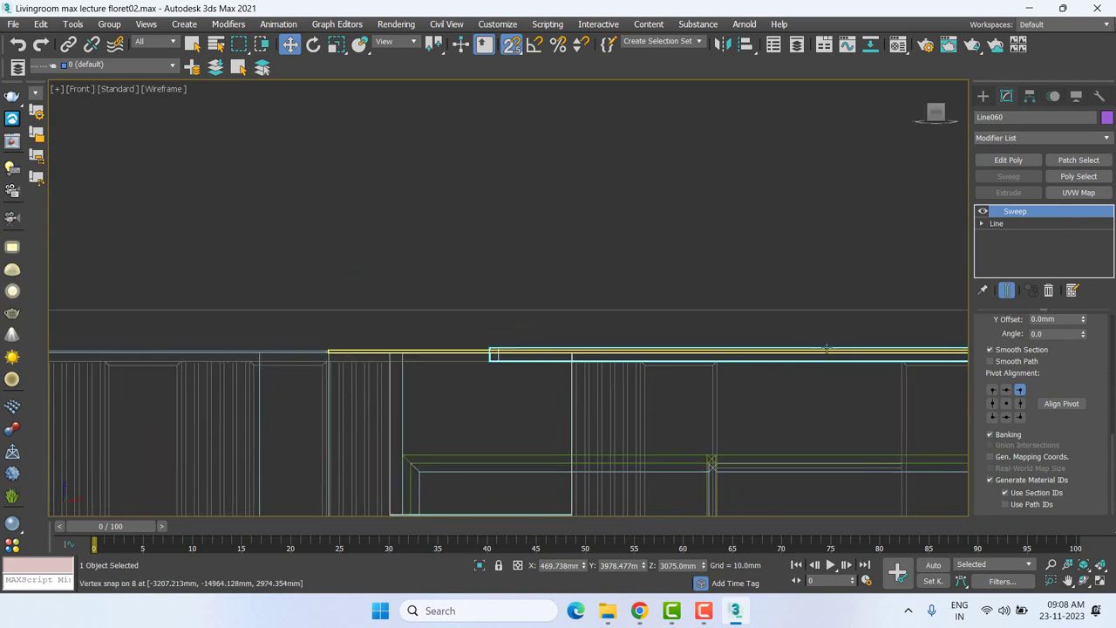
mouse_move(546, 380)
middle_mouse_down()
mouse_move(540, 386)
mouse_move(830, 349)
middle_mouse_up()
left_click_drag(831, 354, 753, 316)
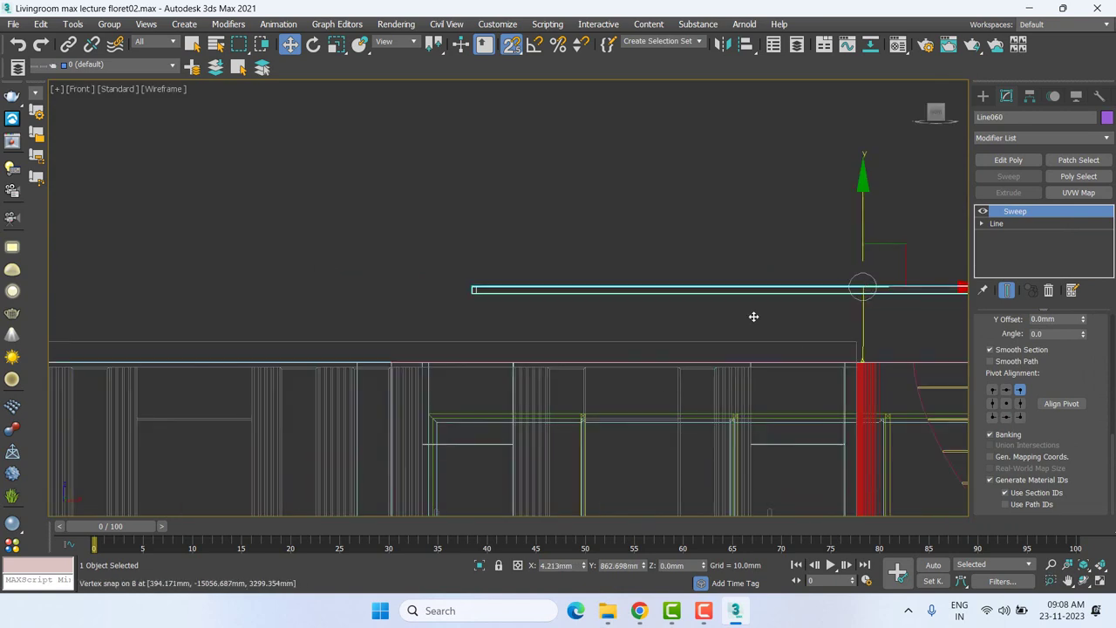
middle_click_drag(752, 316, 504, 280)
left_click_drag(529, 239, 602, 374)
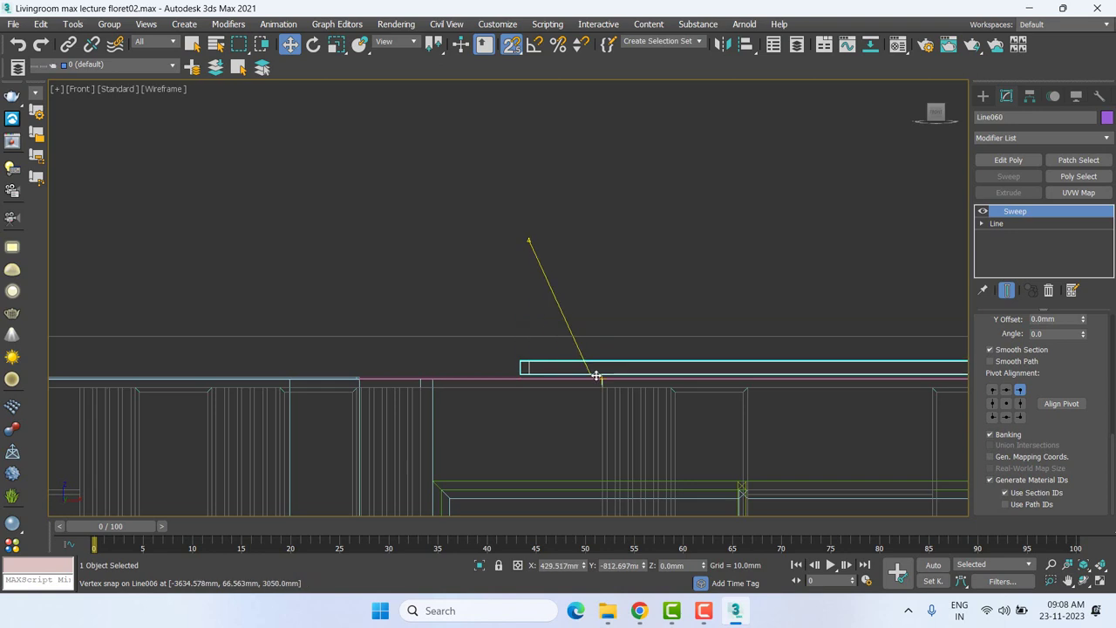
middle_click_drag(602, 375, 515, 360)
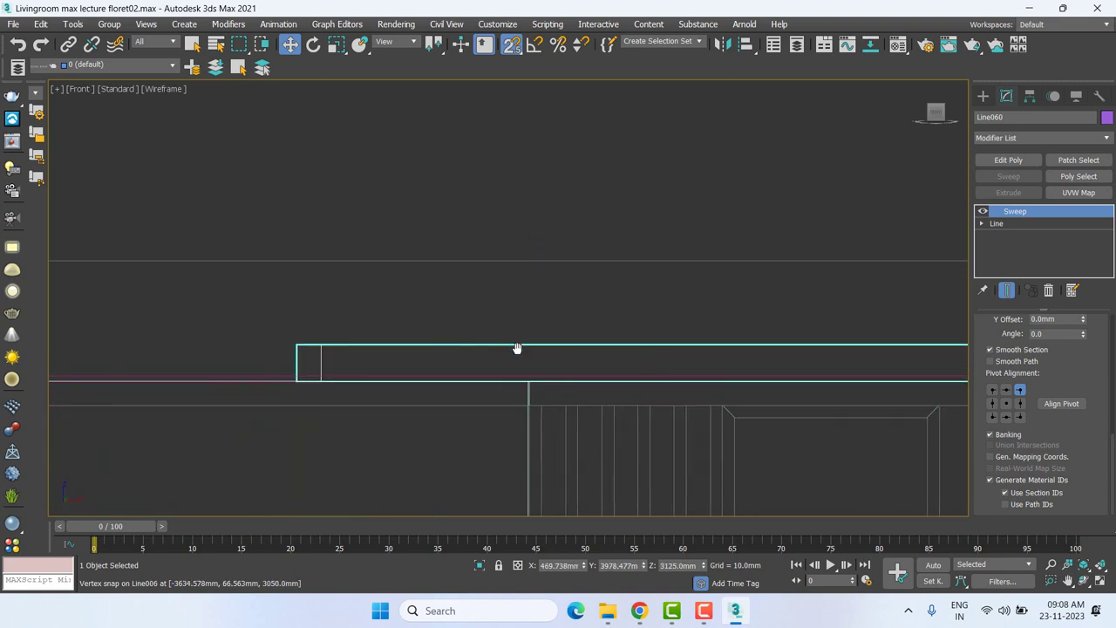
key("t")
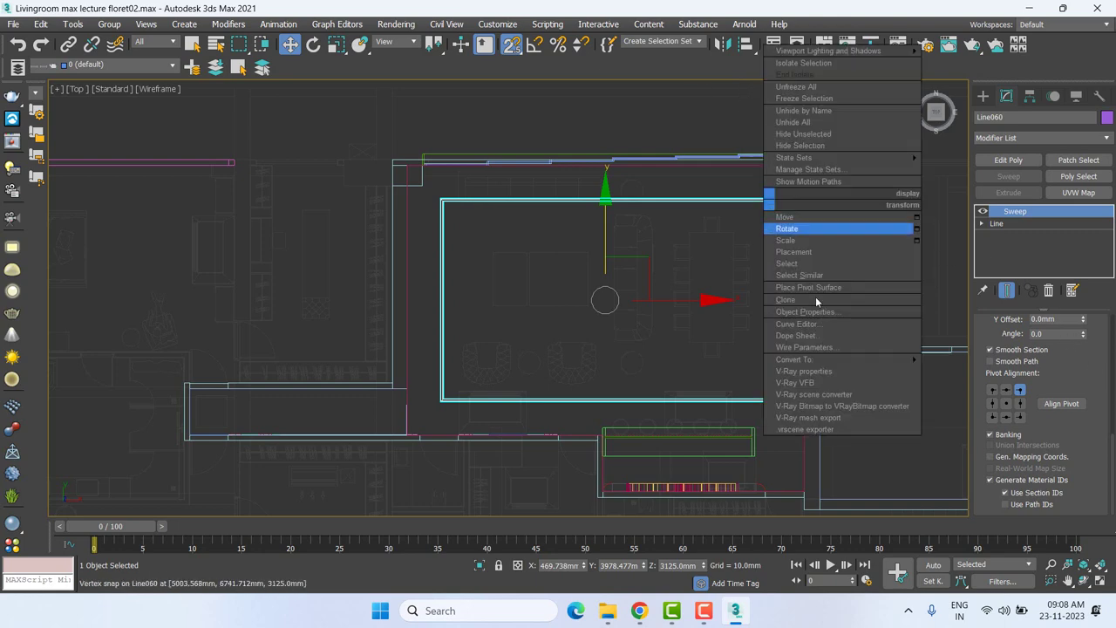
Clone the cornice as an independent Copy named Line061.
right_click(767, 200)
left_click(817, 300)
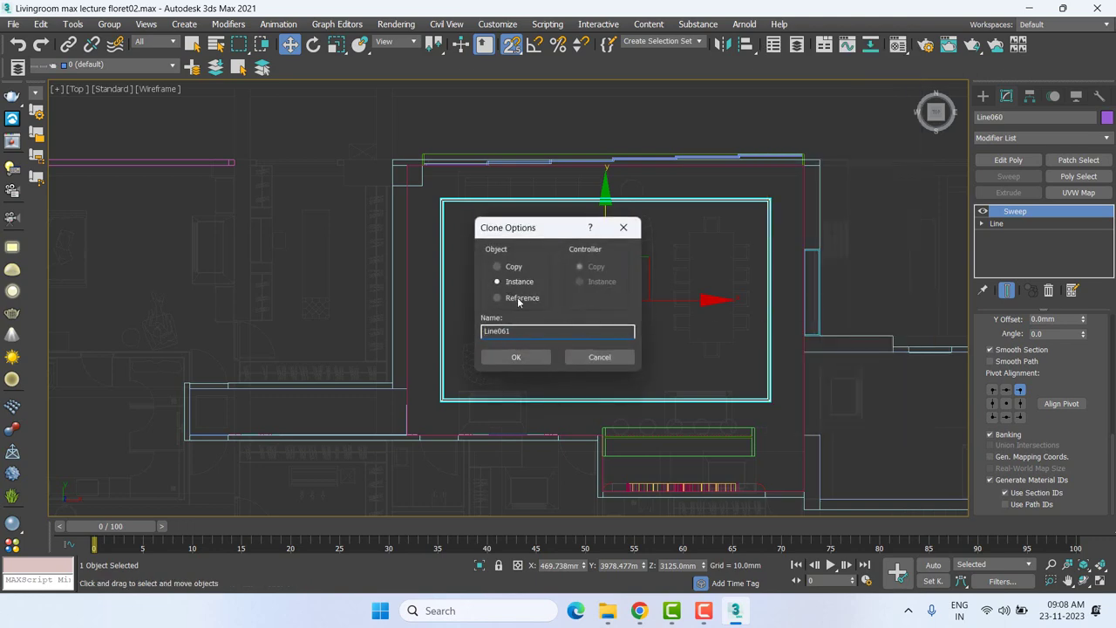
left_click(497, 266)
left_click(517, 355)
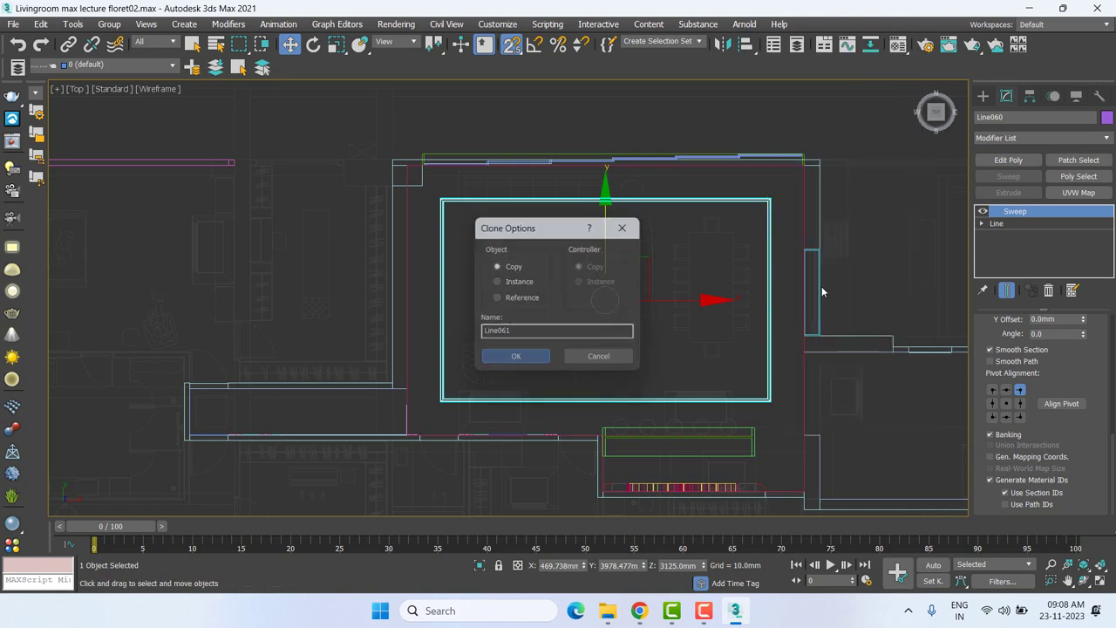
Select Line061's rectangular spline and outline it by about 350mm.
key("3")
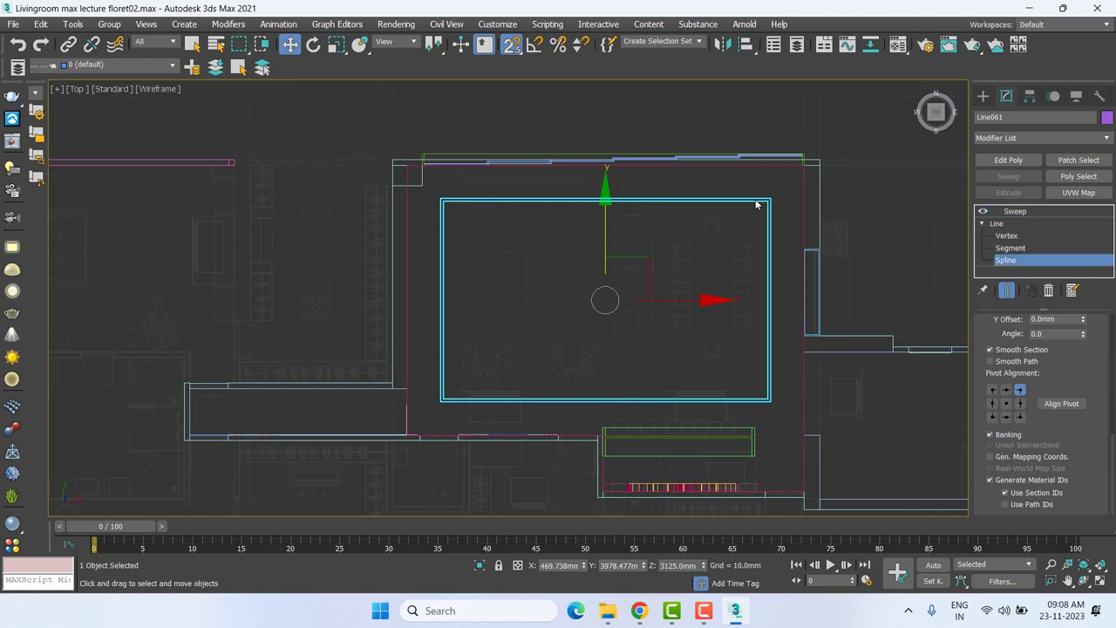
left_click_drag(777, 190, 740, 220)
scroll(761, 231, "up", 2)
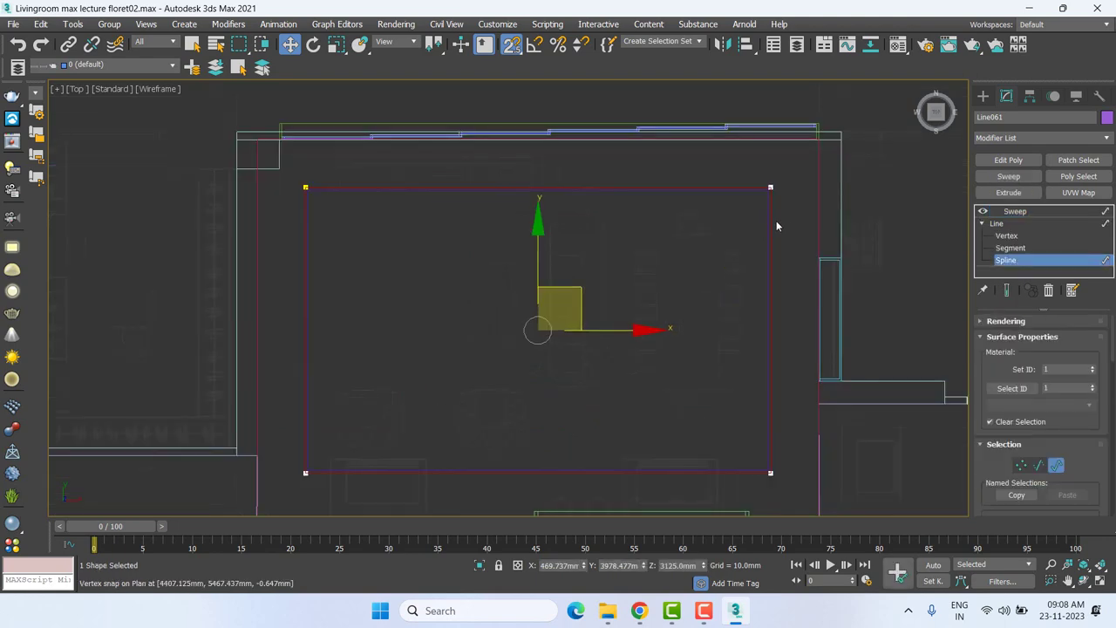
middle_click_drag(773, 218, 754, 227)
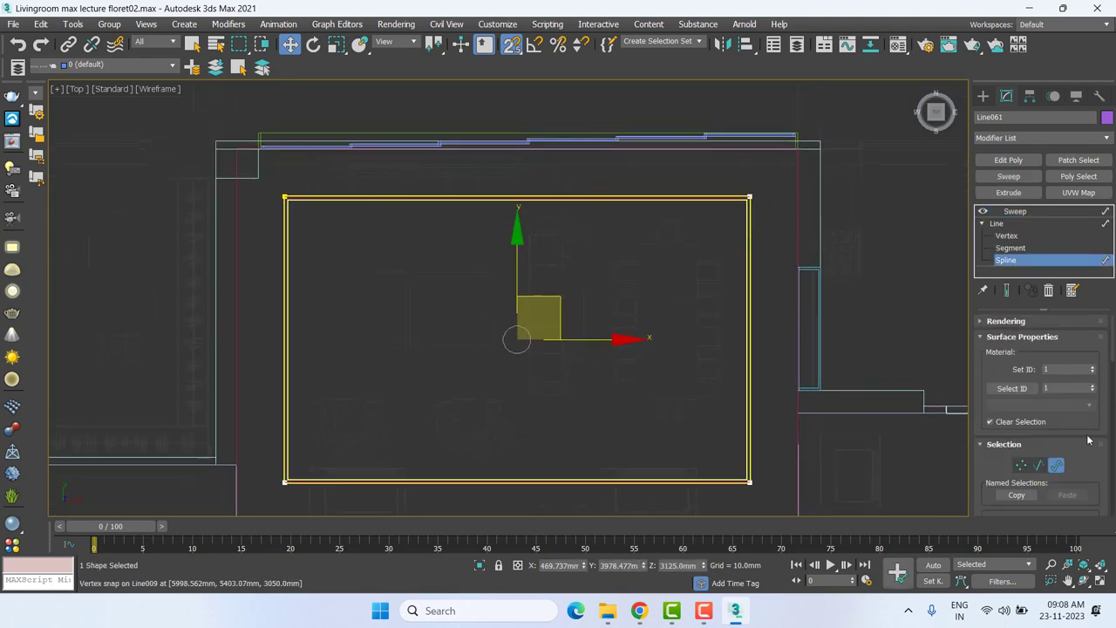
scroll(999, 363, "down", 5)
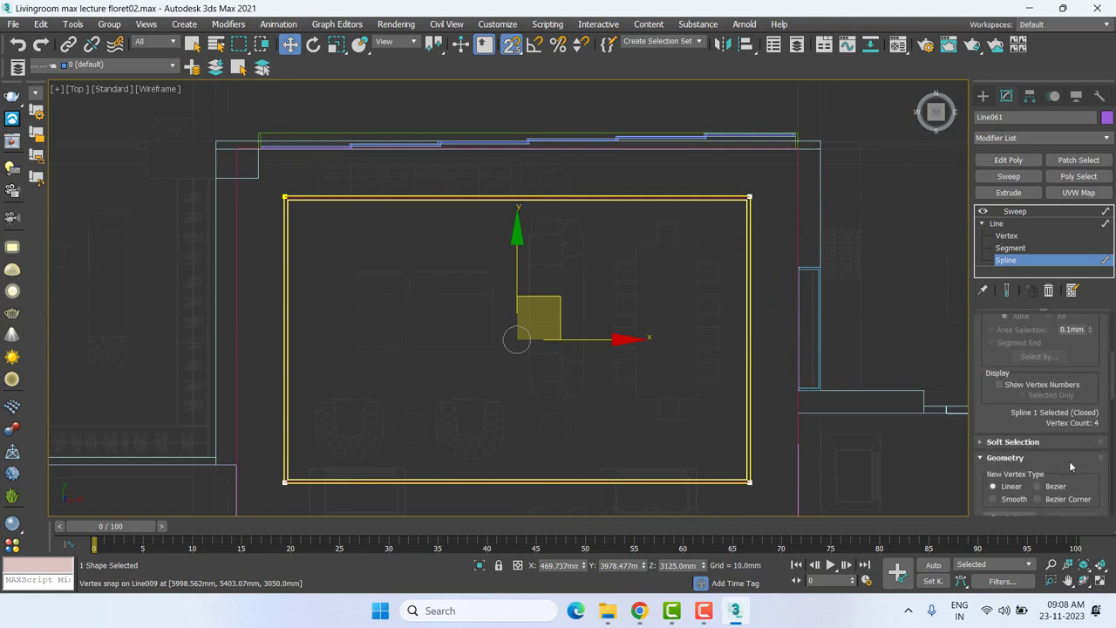
scroll(1070, 376, "down", 2)
scroll(1070, 377, "down", 3)
scroll(1063, 377, "down", 3)
scroll(1052, 377, "down", 3)
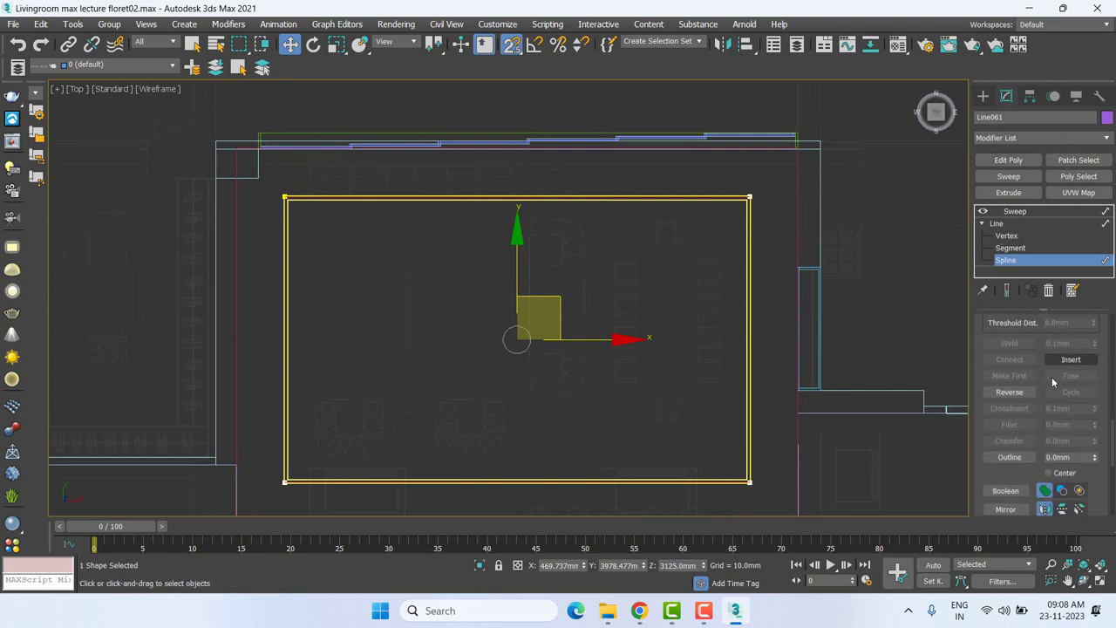
mouse_move(1096, 459)
left_mouse_down()
mouse_move(33, 74)
mouse_move(37, 86)
mouse_move(39, 77)
left_mouse_up()
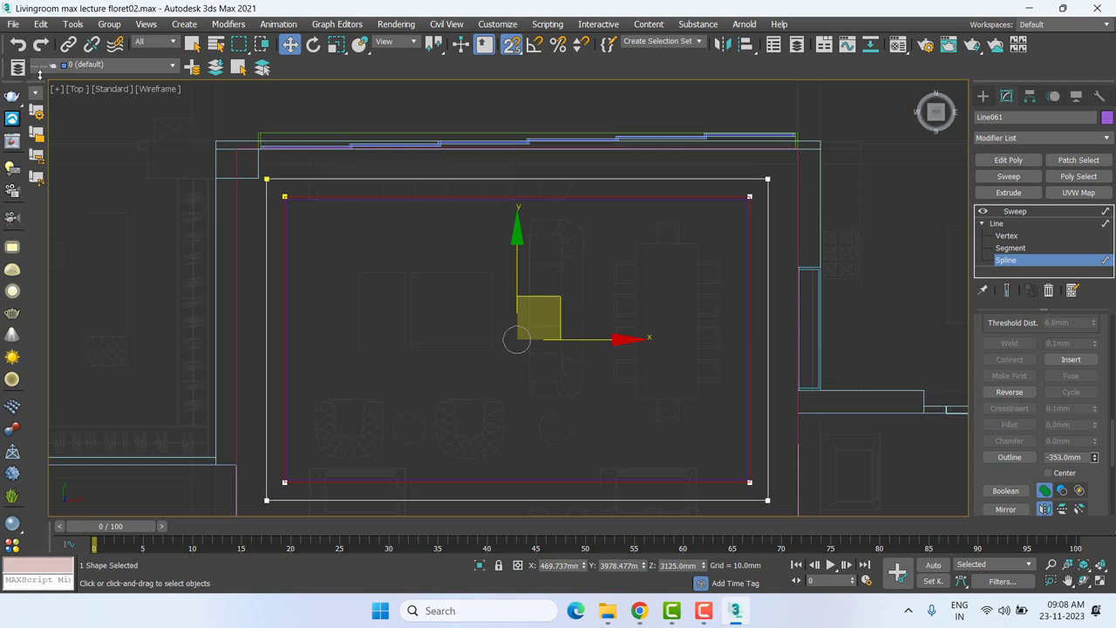
left_click_drag(40, 73, 39, 72)
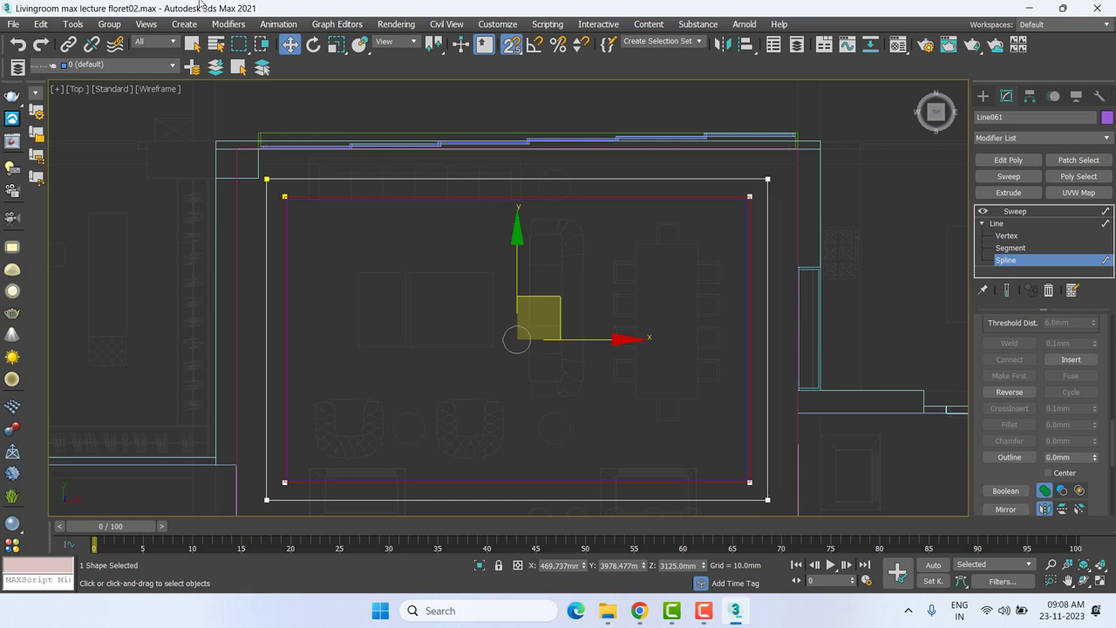
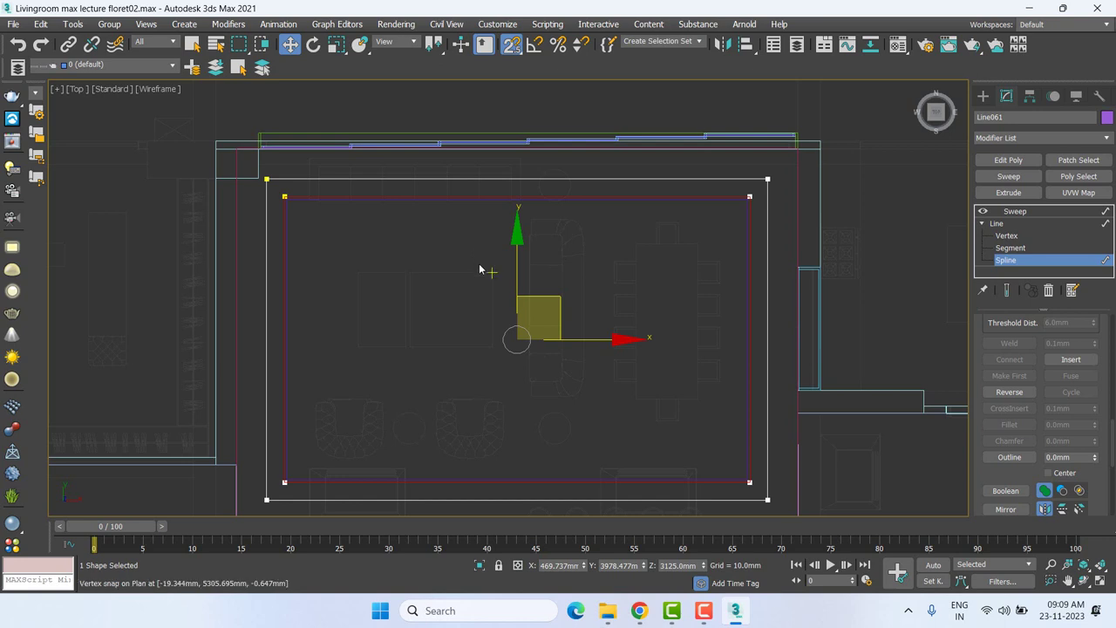
Deselect the inner spline, return to the Sweep level, and frame the beam in Front view.
left_click(479, 270)
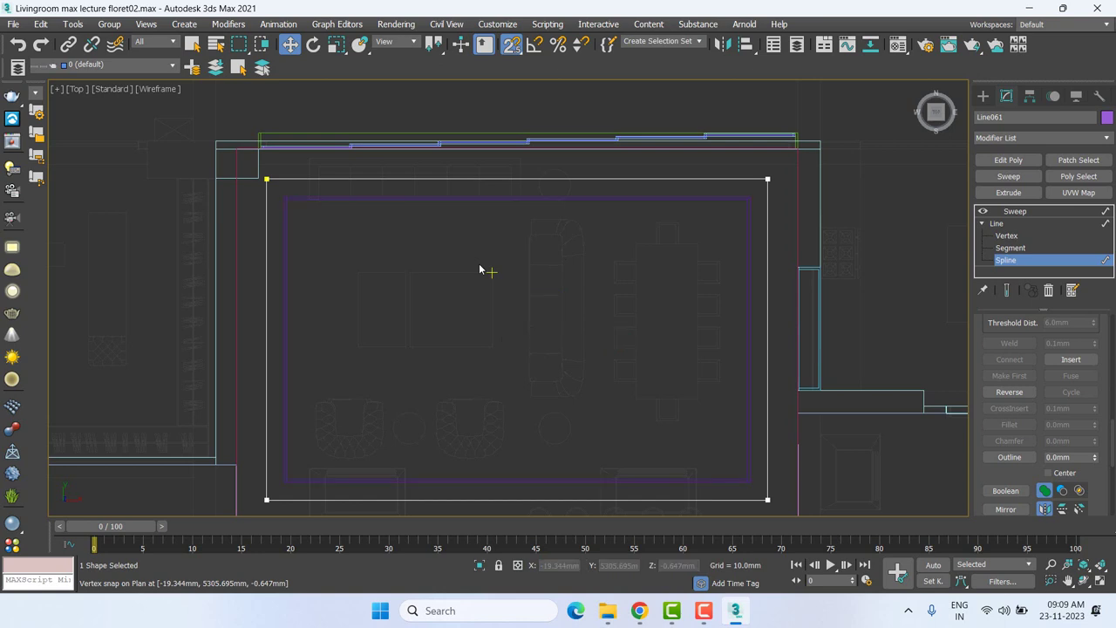
middle_click_drag(334, 279, 349, 297)
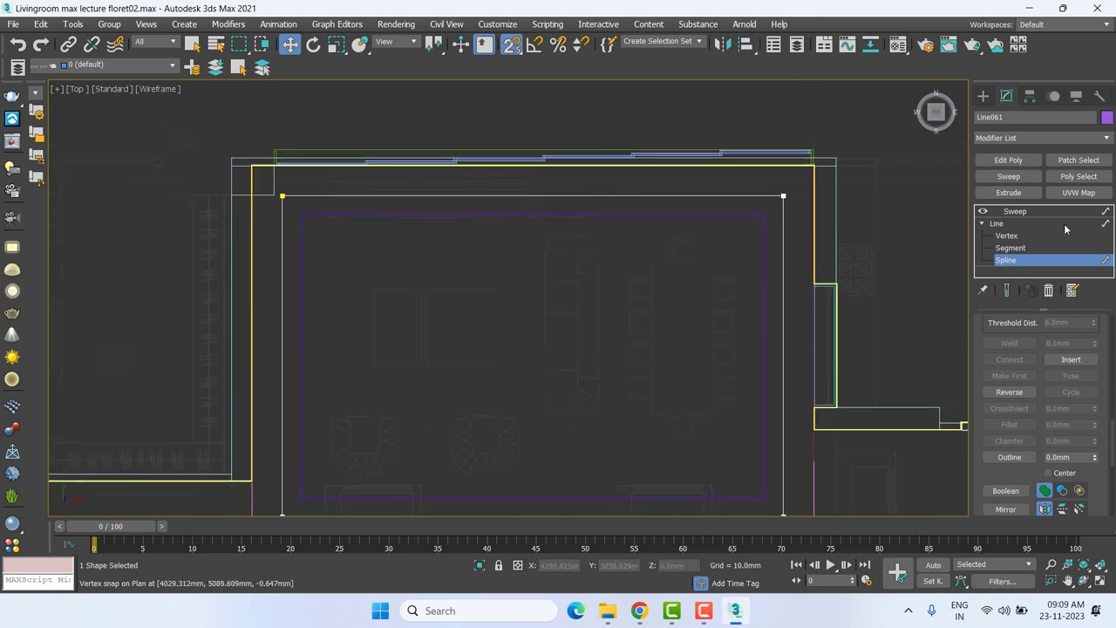
left_click(1011, 212)
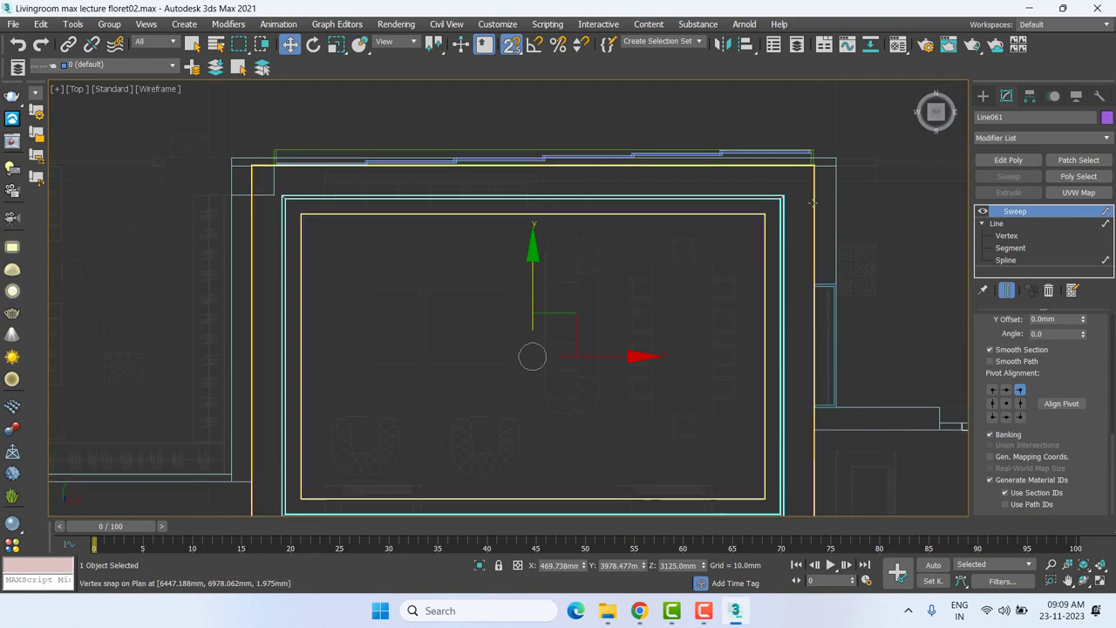
middle_click_drag(823, 244, 809, 274)
key("f")
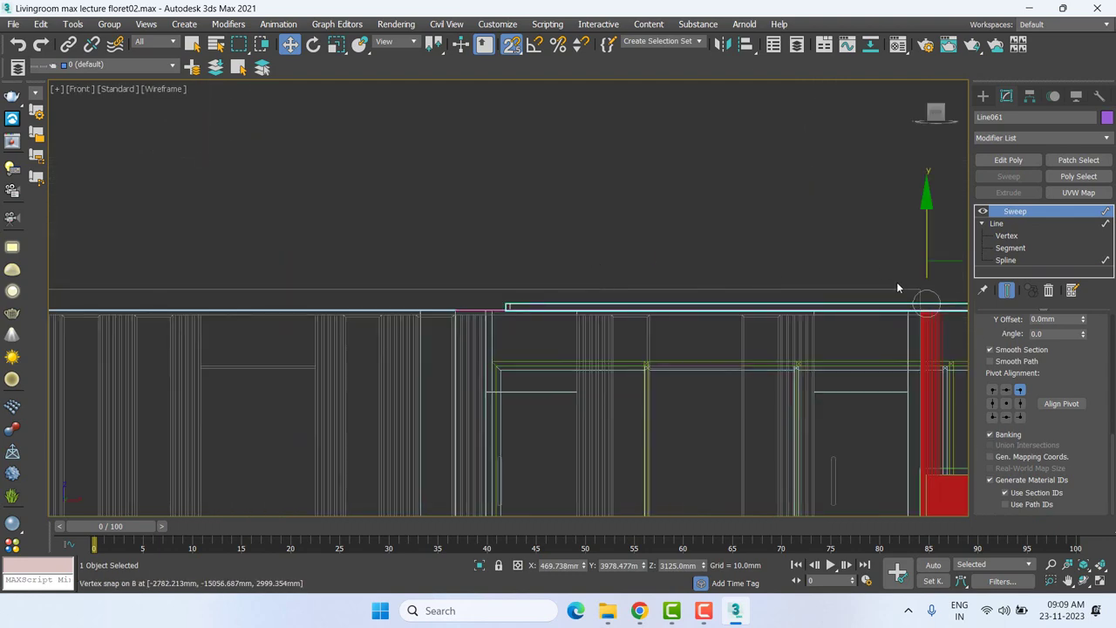
middle_click_drag(896, 284, 819, 261)
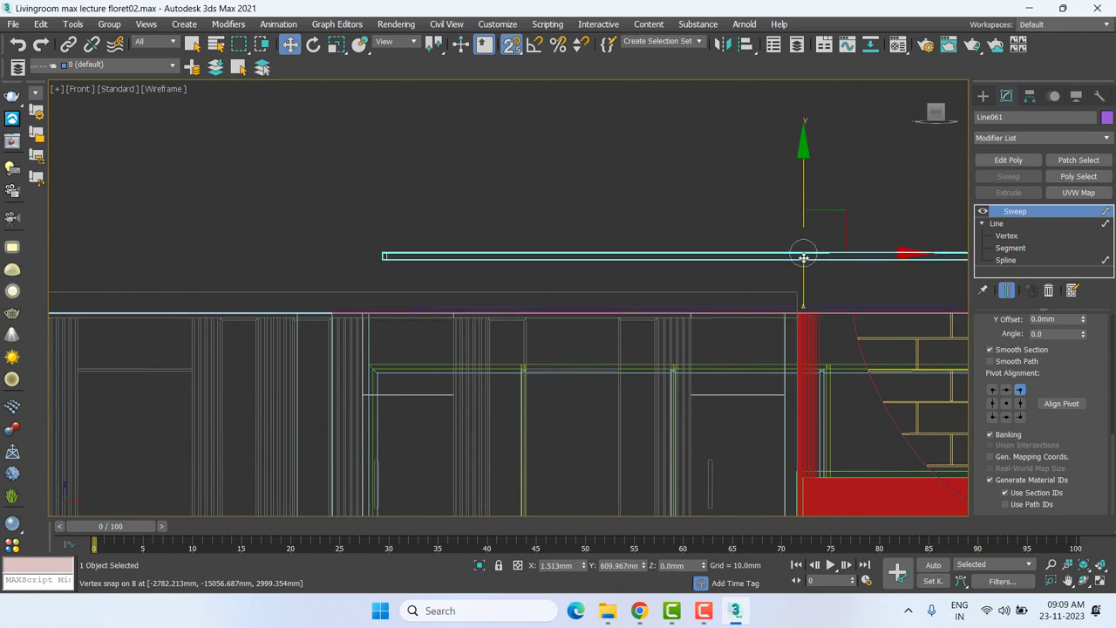
scroll(404, 317, "up", 5)
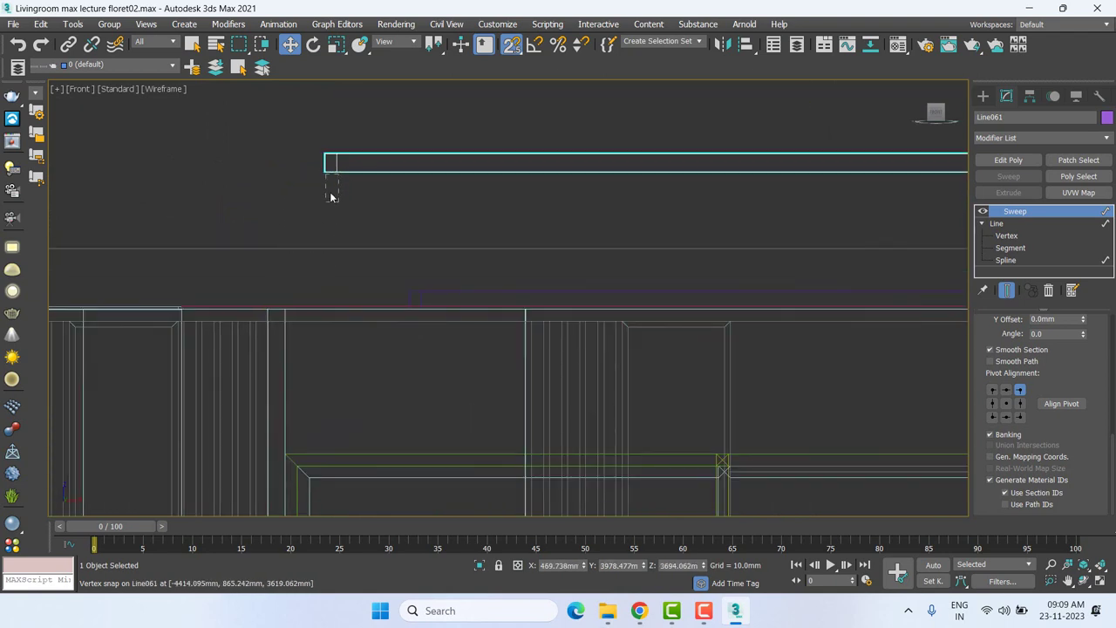
scroll(321, 203, "up", 2)
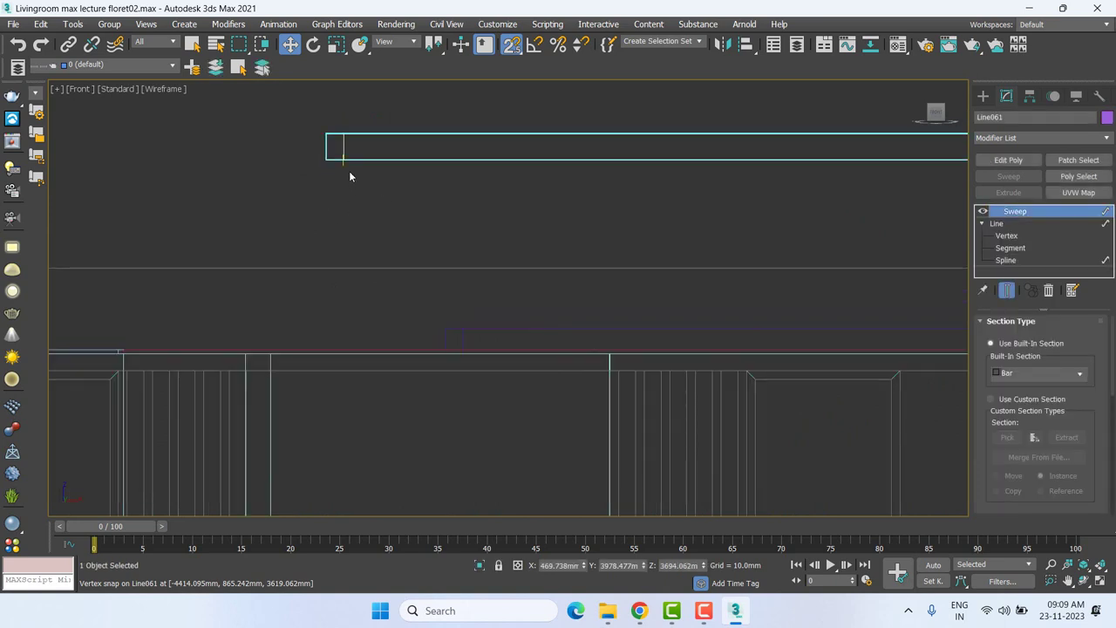
With a snap override, move the swept frame down onto the ceiling line.
right_click(348, 176, "shift")
left_click(383, 183)
mouse_move(346, 166)
left_mouse_down()
mouse_move(181, 332)
mouse_move(112, 344)
left_mouse_up()
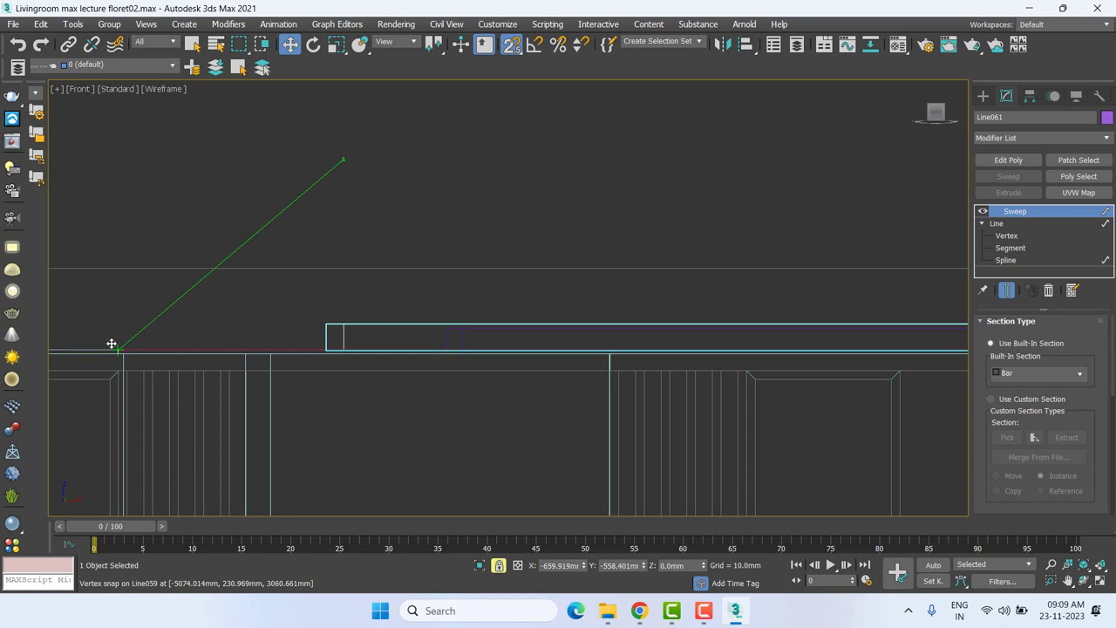
scroll(406, 374, "up", 2)
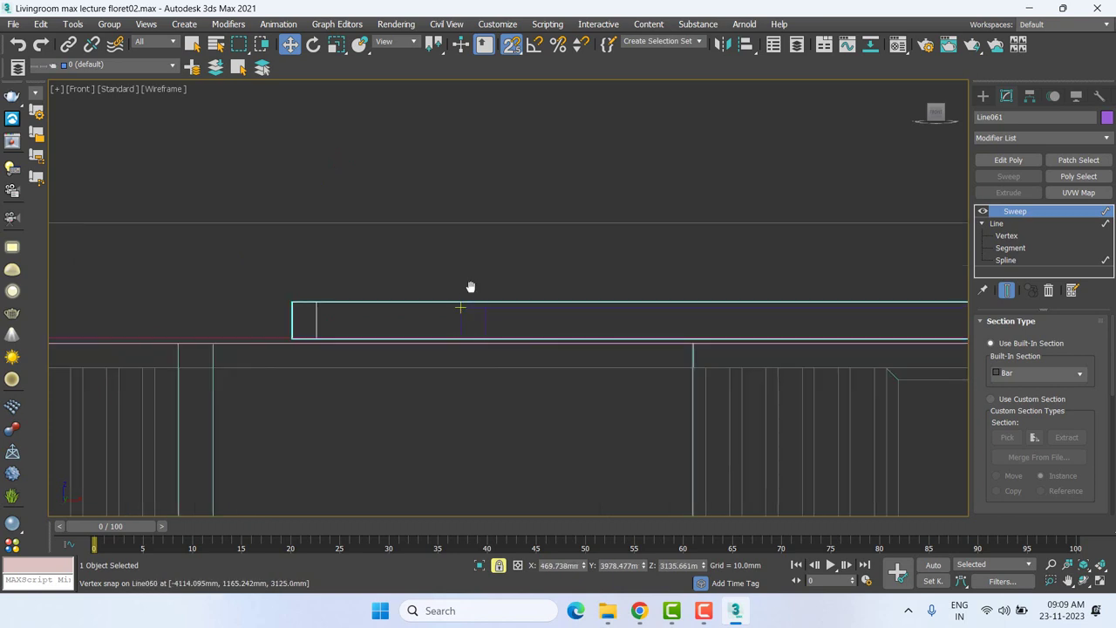
middle_click_drag(471, 287, 471, 274)
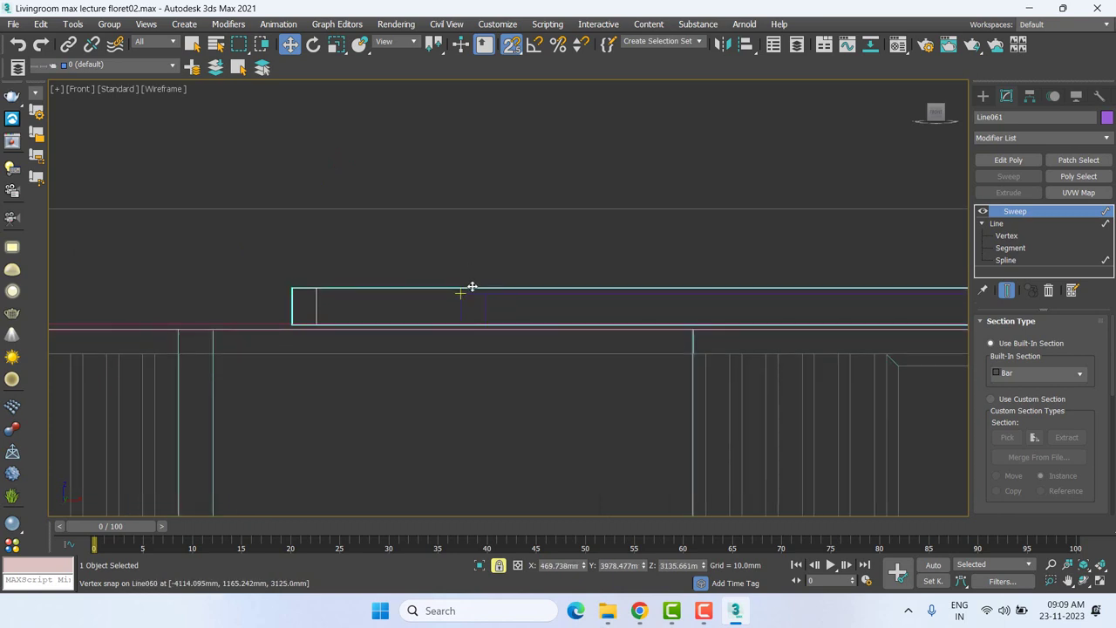
middle_click_drag(430, 306, 416, 305)
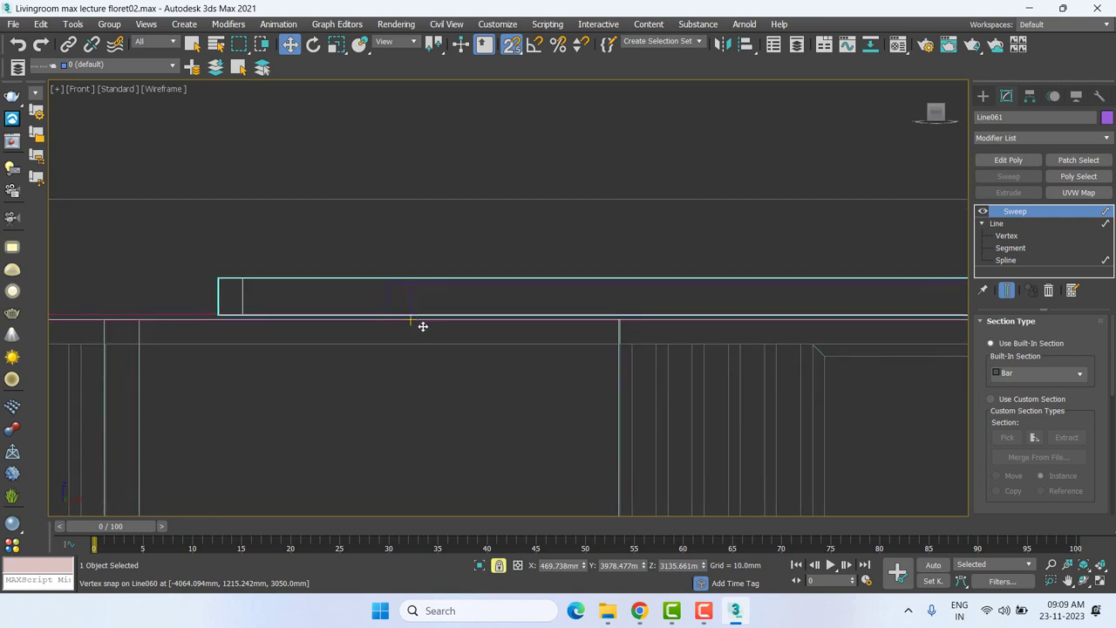
middle_click_drag(423, 336, 369, 389)
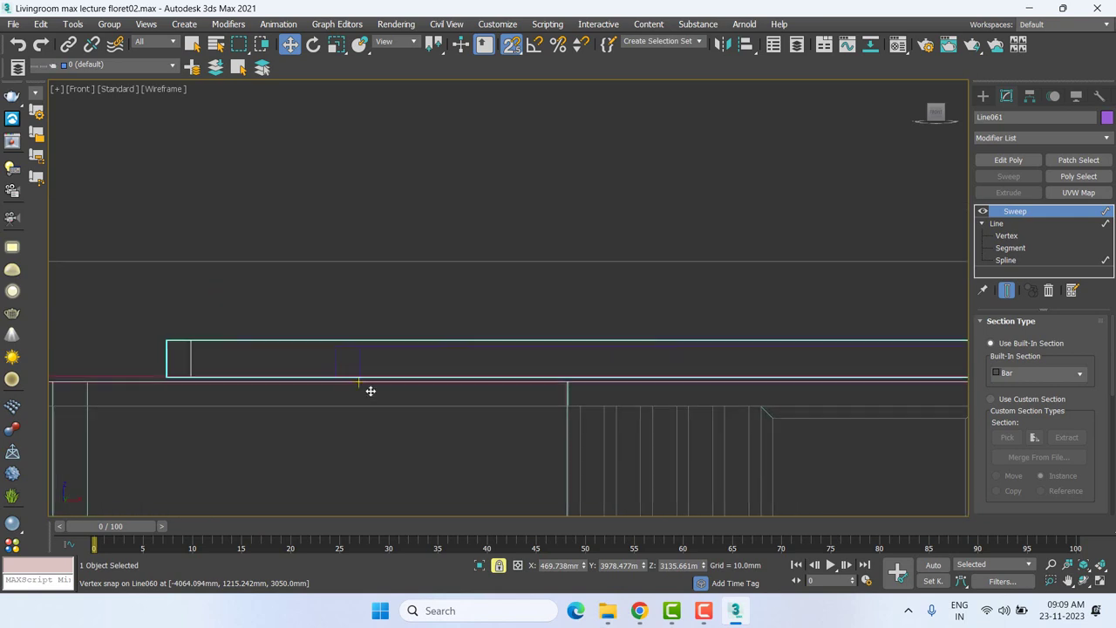
key("t")
scroll(460, 366, "down", 2)
mouse_move(459, 366)
middle_mouse_down()
mouse_move(470, 341)
mouse_move(453, 351)
middle_mouse_up()
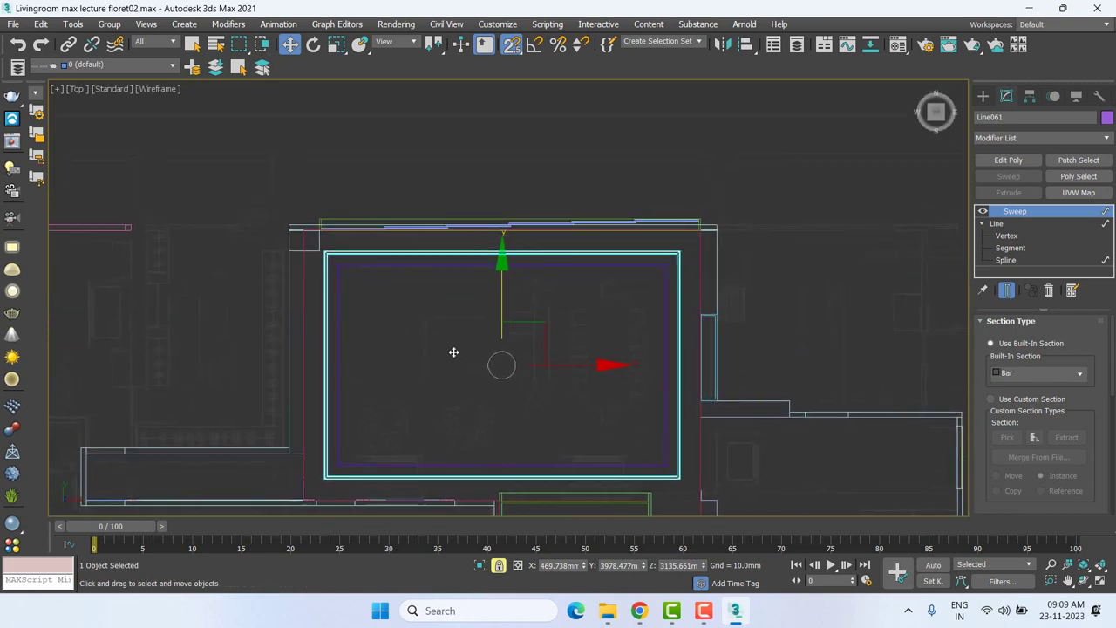
Set the Sweep bar section Length to 100mm.
key("f")
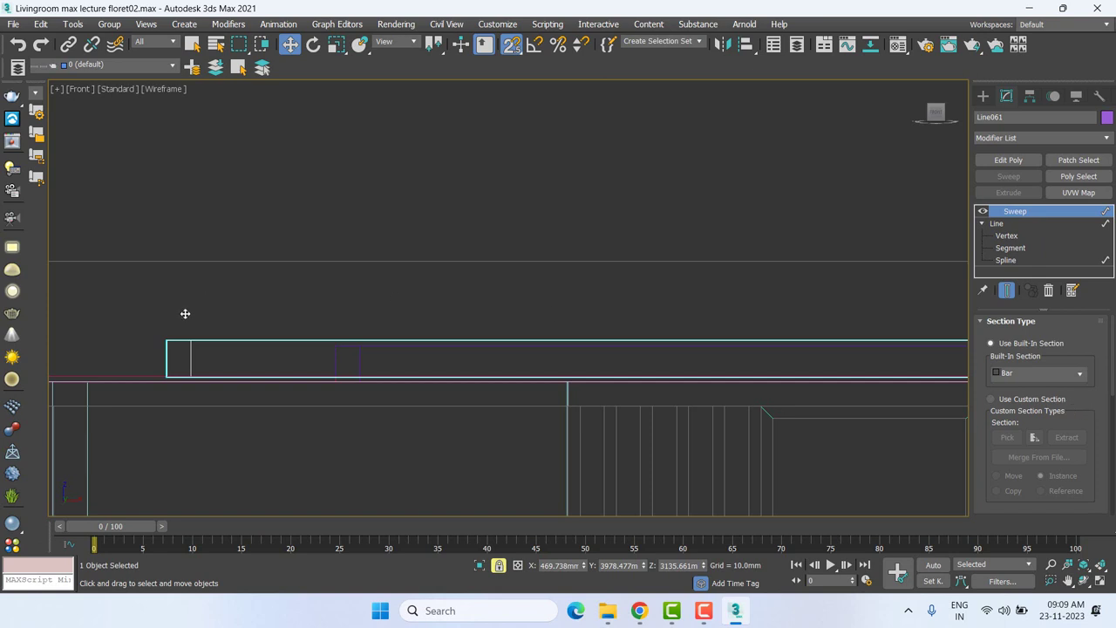
scroll(1112, 394, "down", 2)
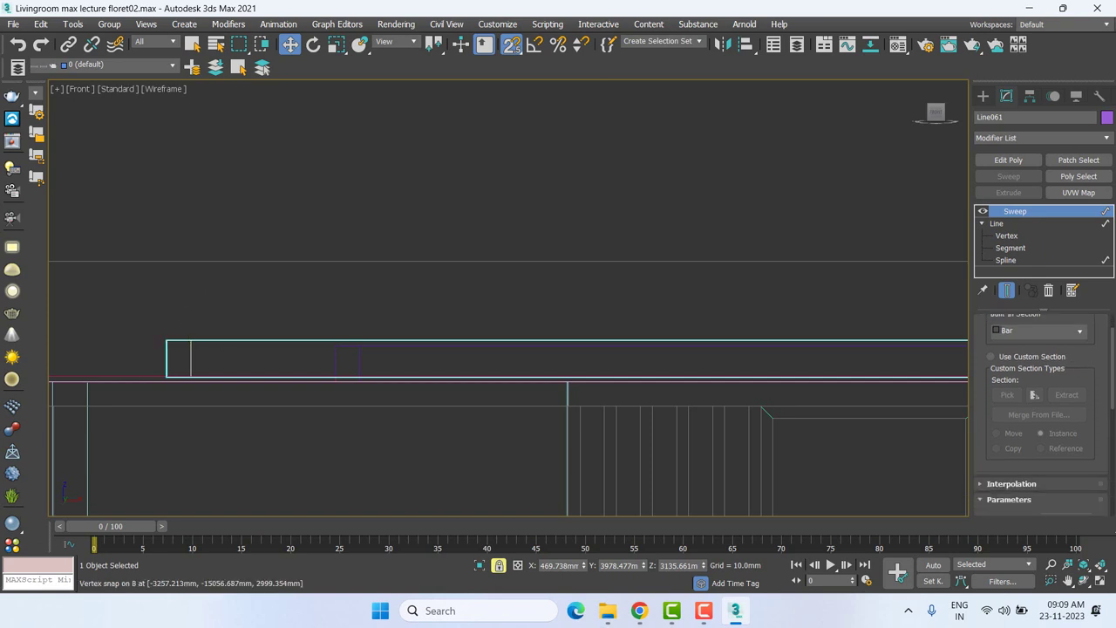
scroll(1089, 415, "down", 2)
double_click(1062, 424)
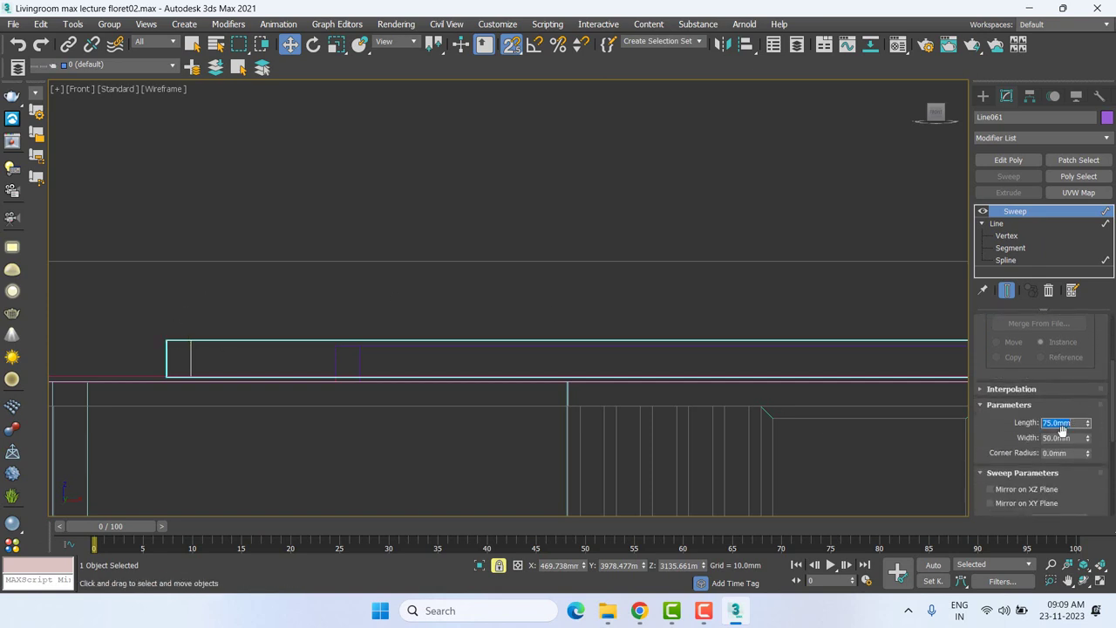
type("100")
key("Return")
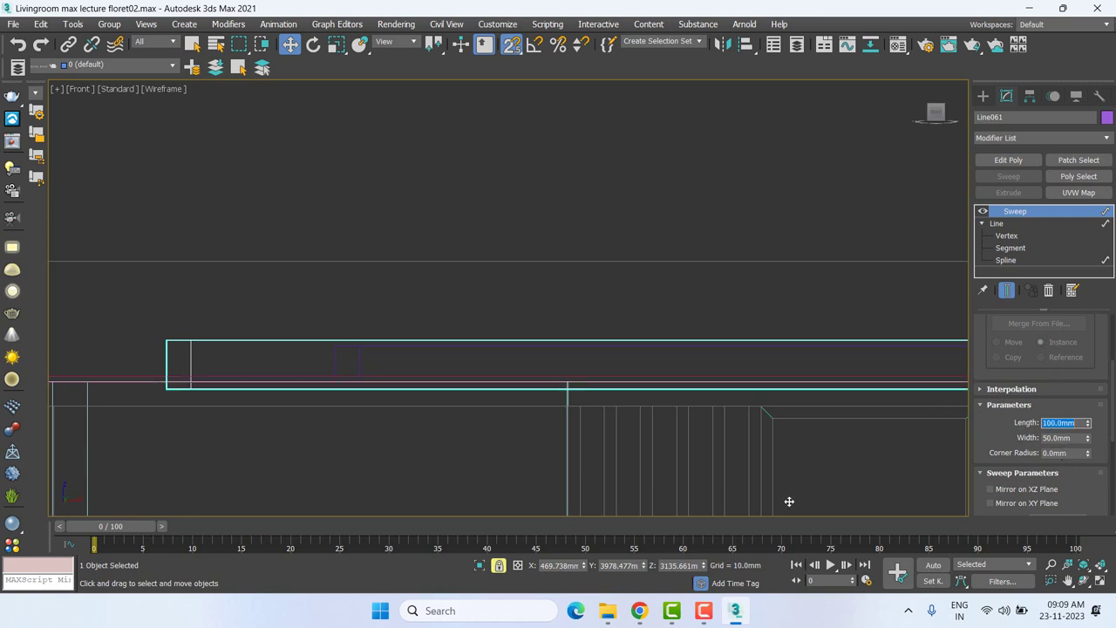
Snap-move the frame back so it sits on the ceiling line in Front view.
middle_click_drag(655, 407, 787, 396)
mouse_move(299, 379)
left_mouse_down()
mouse_move(181, 352)
mouse_move(105, 359)
left_mouse_up()
middle_click_drag(290, 364, 694, 314)
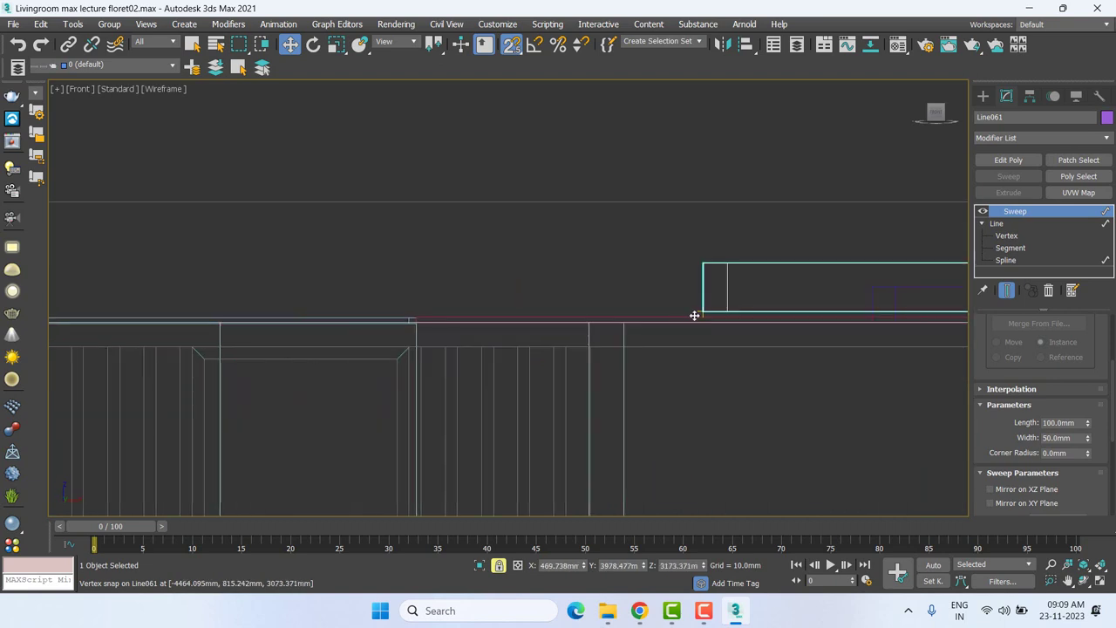
left_click_drag(694, 315, 409, 310)
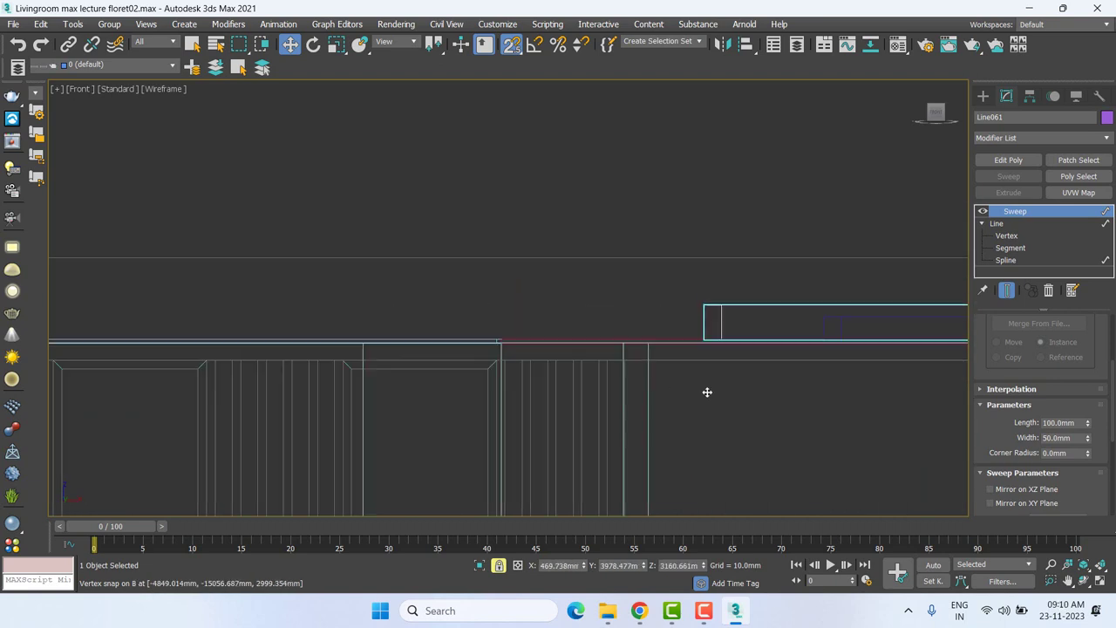
middle_click_drag(708, 391, 232, 386)
Isolate the frame on its own in Top view with Alt+Q.
right_click(319, 362)
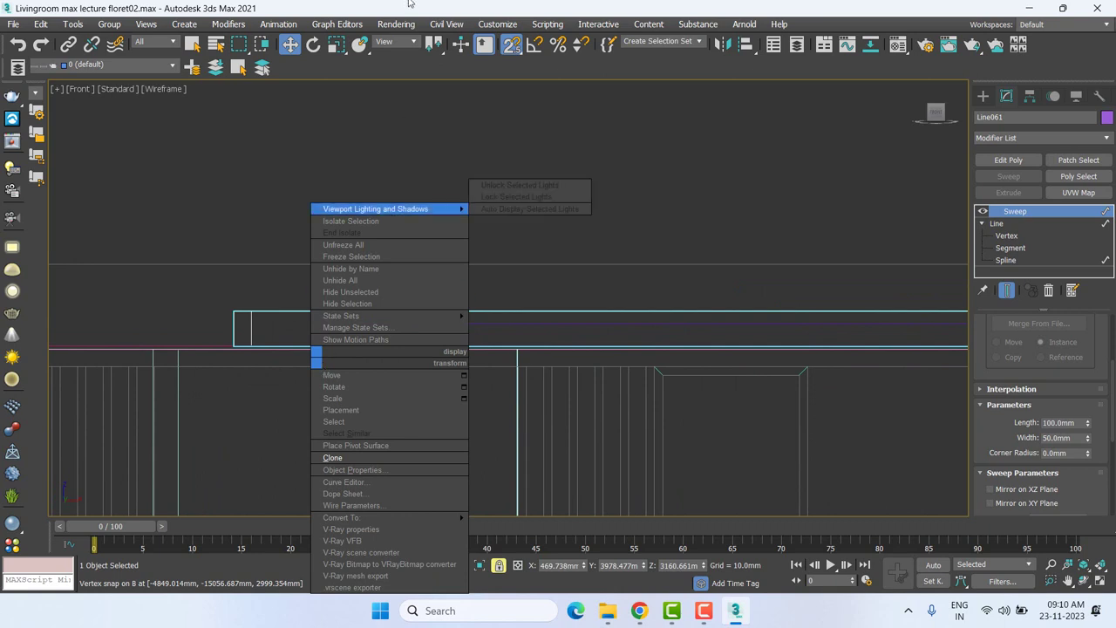
middle_click_drag(436, 312, 416, 355)
key("t")
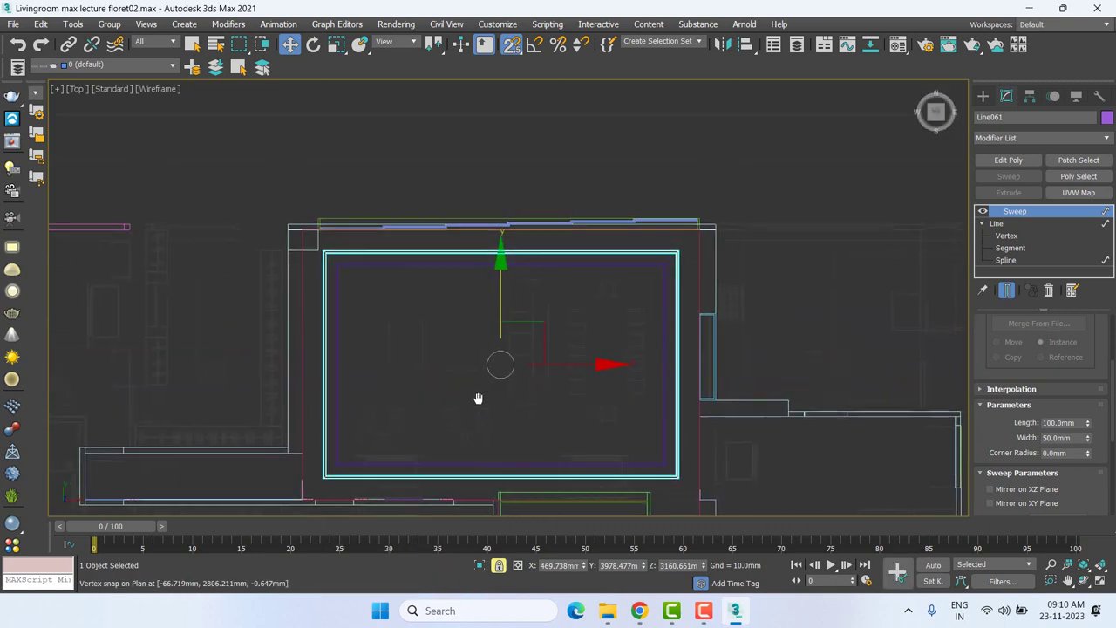
key("alt+q")
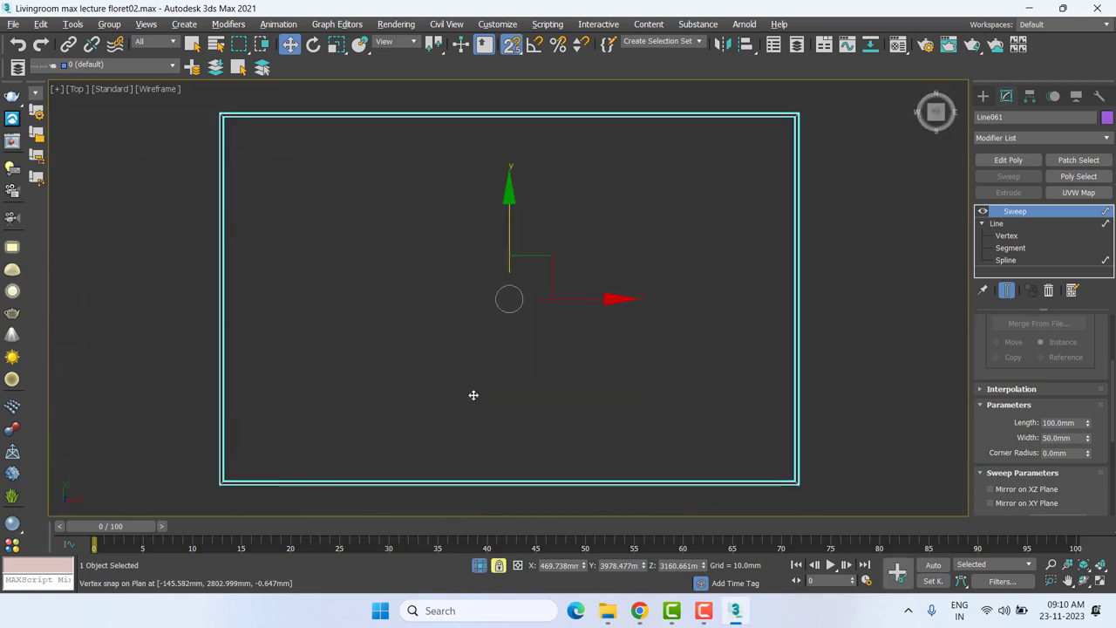
Draw a closed rectangular line outline (Line062) over the frame in Top view.
left_click(983, 95)
left_click(1010, 191)
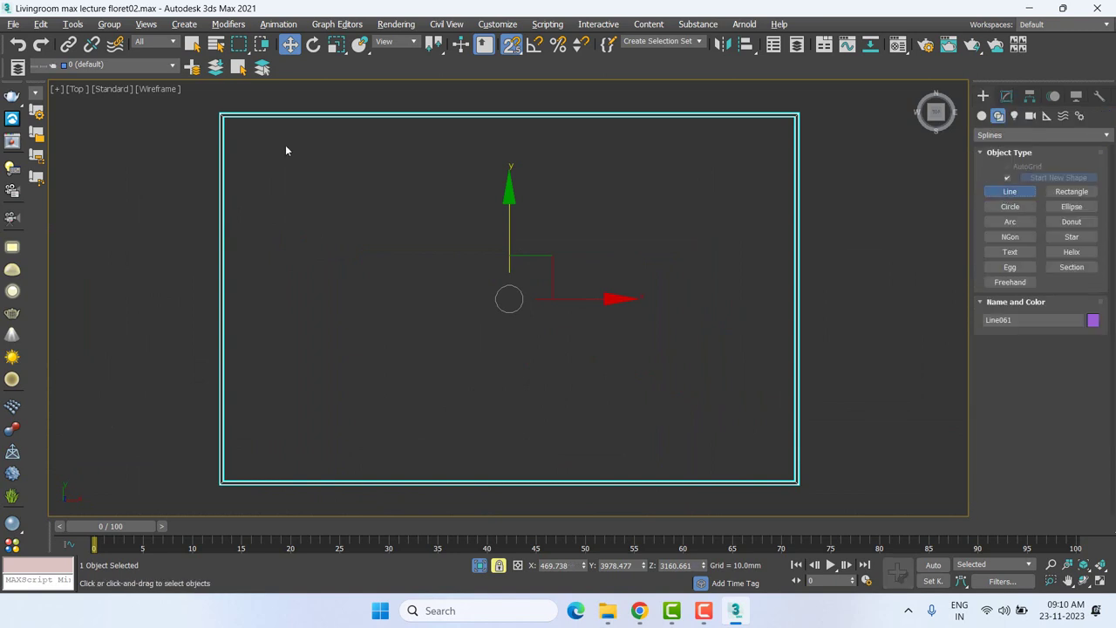
left_click(223, 116)
left_click(795, 116)
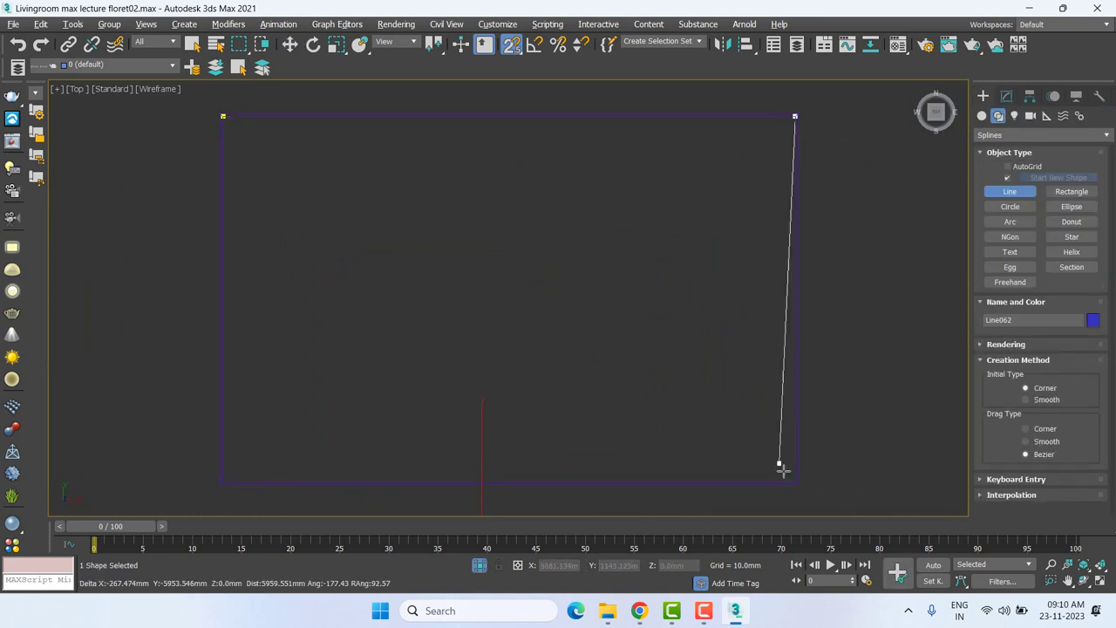
left_click(795, 479)
left_click(223, 481)
left_click(224, 115)
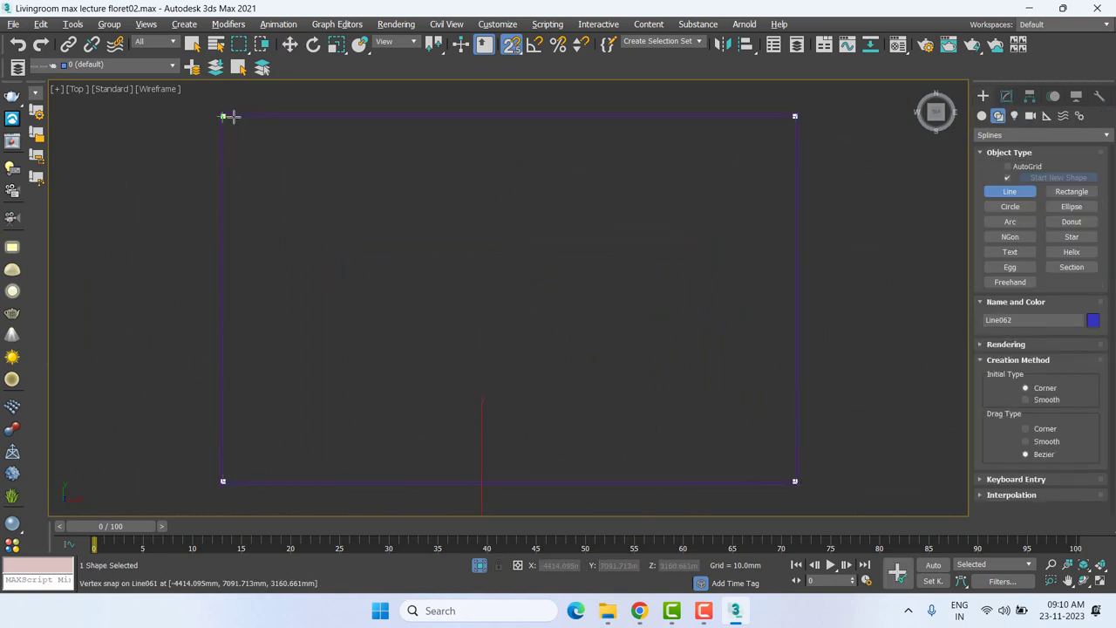
left_click(528, 312)
key("w")
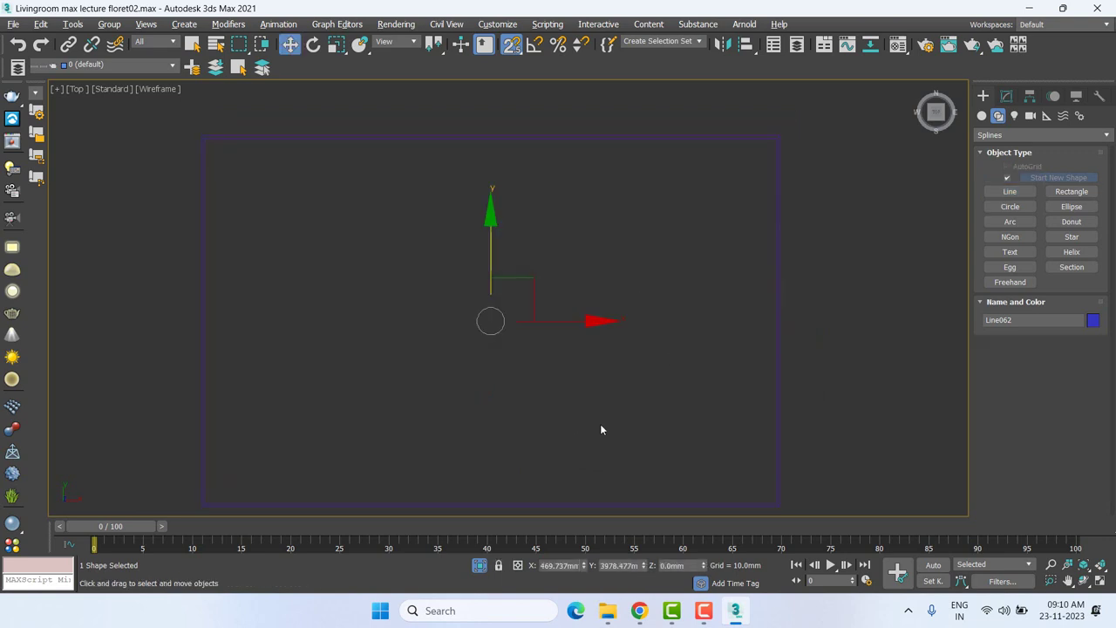
Extrude the new outline into a 12mm-thick slab.
key("f")
left_click(1006, 96)
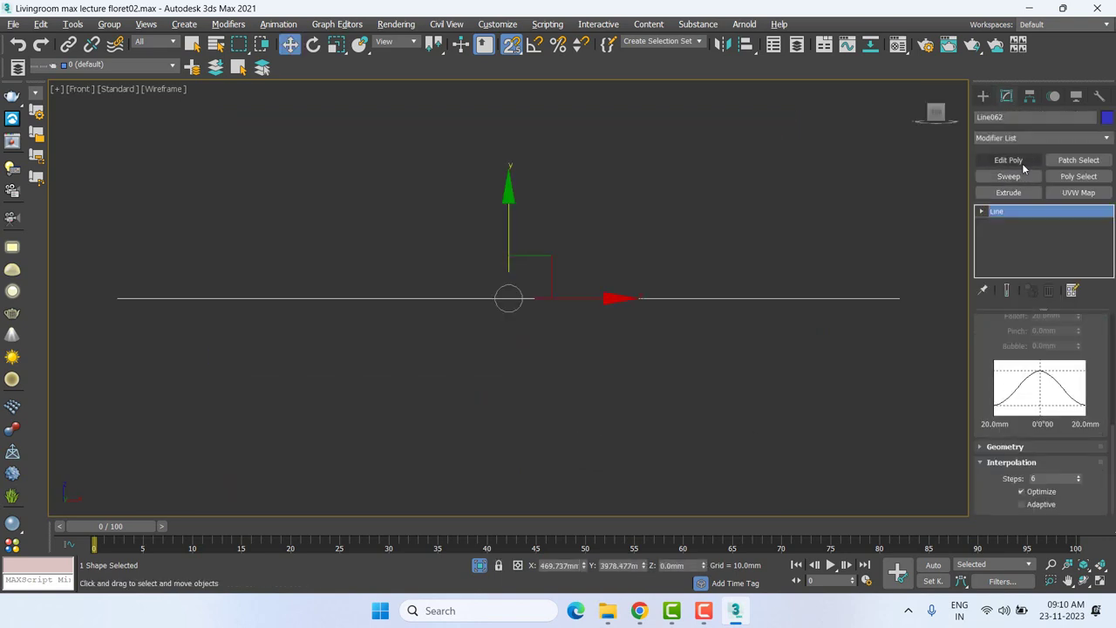
left_click(1002, 194)
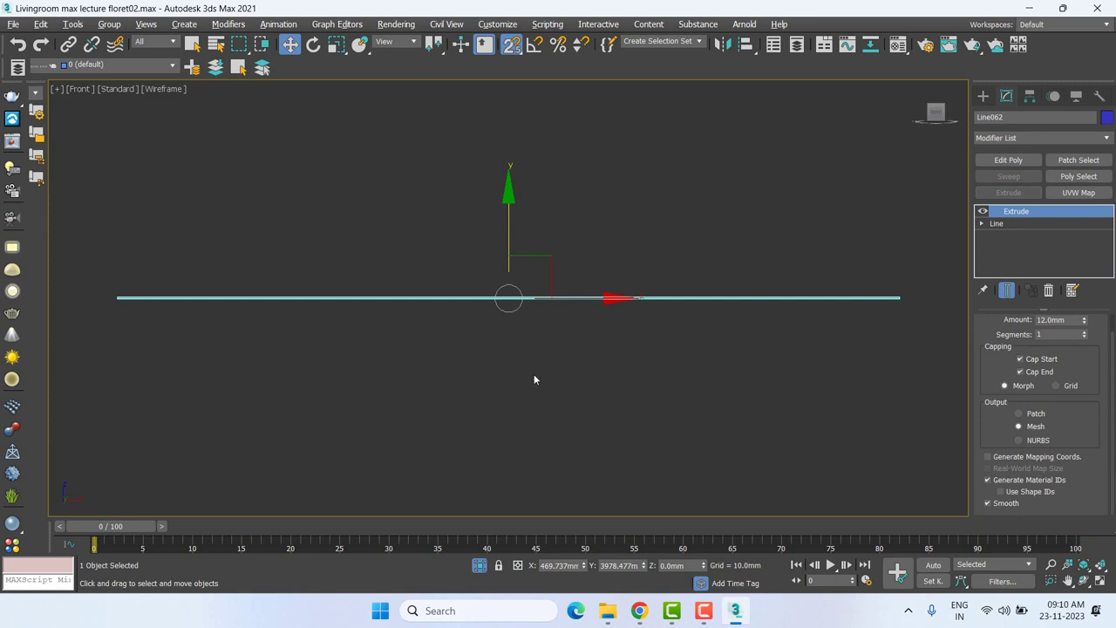
scroll(534, 380, "down", 2)
In Front view, snap the slab up onto the top edge of the box below.
left_click_drag(528, 406, 528, 279)
scroll(749, 292, "up", 3)
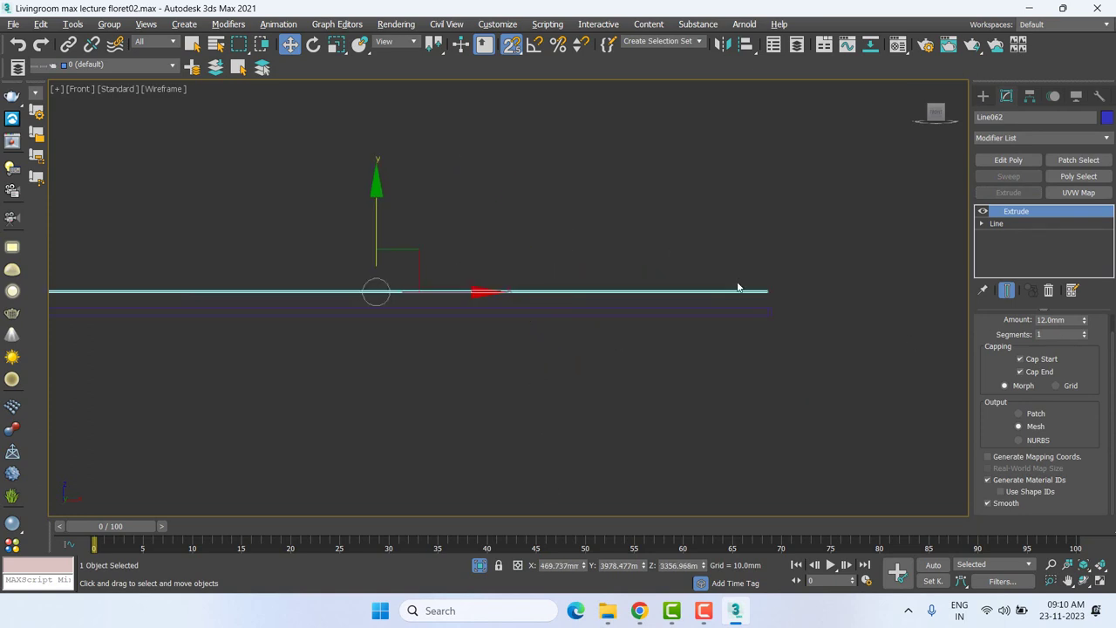
scroll(784, 294, "up", 2)
scroll(782, 295, "up", 3)
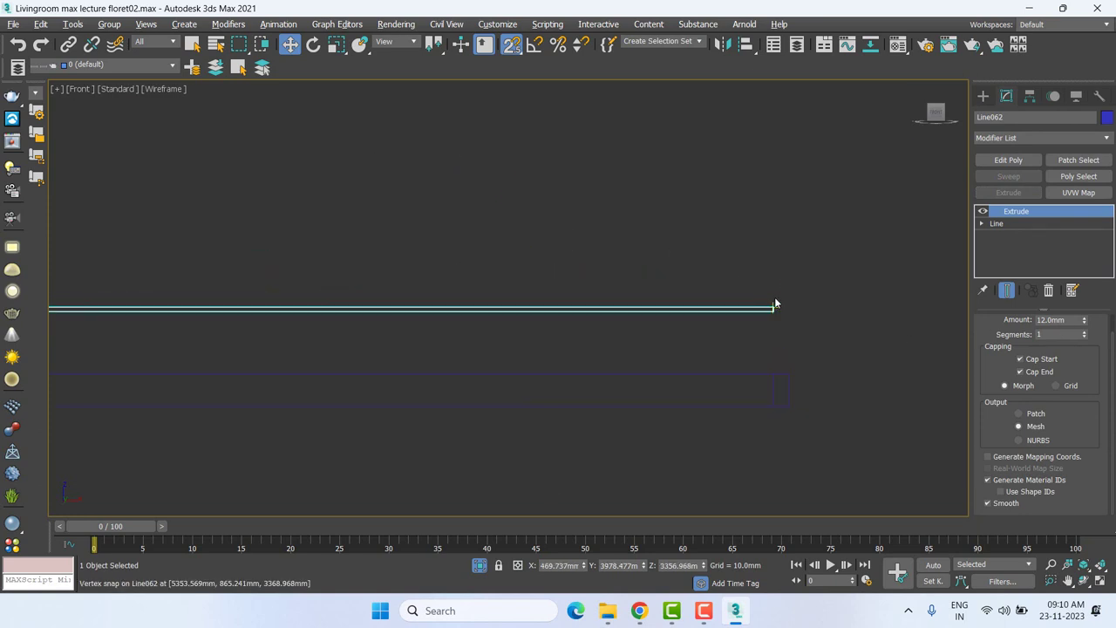
left_click_drag(775, 309, 785, 373)
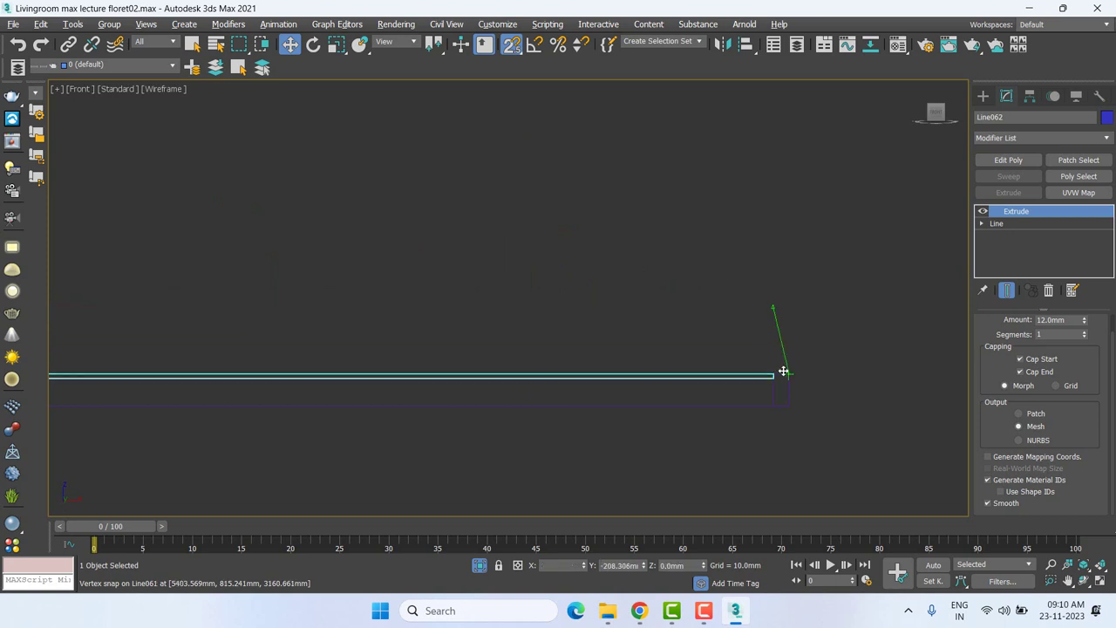
middle_click_drag(784, 372, 703, 358)
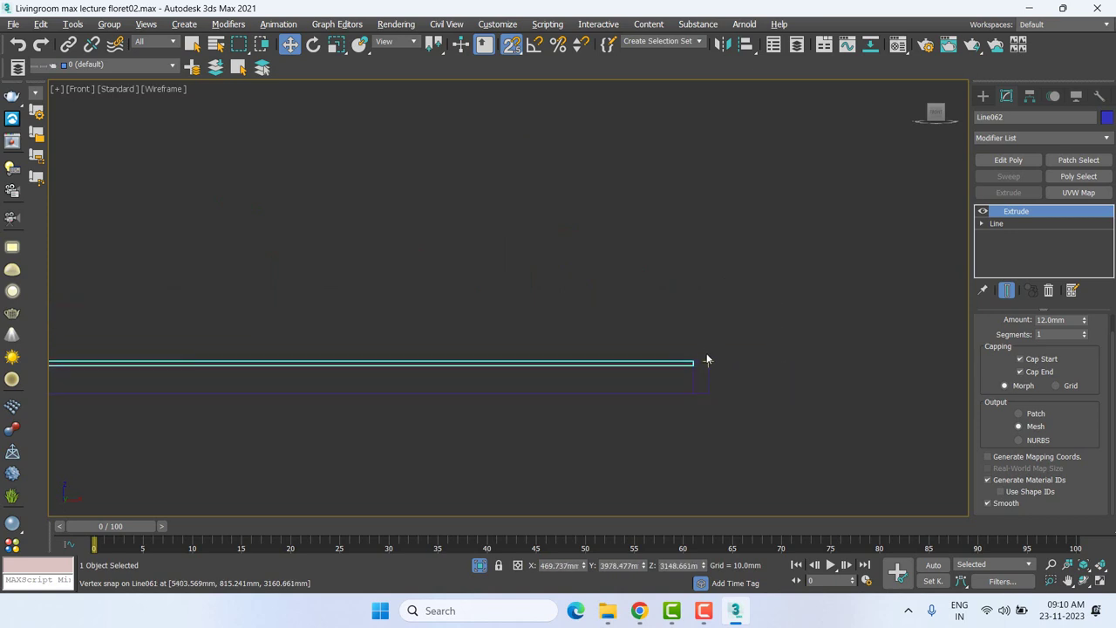
left_click_drag(677, 381, 703, 344)
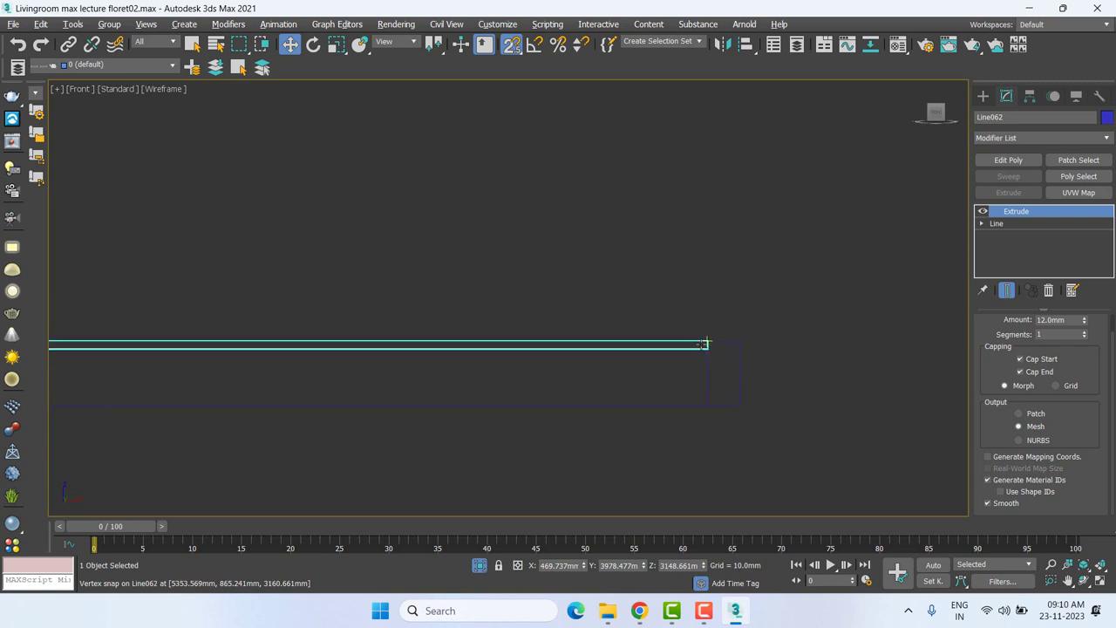
View the slab in Perspective, then end isolation to bring back the room.
key("p")
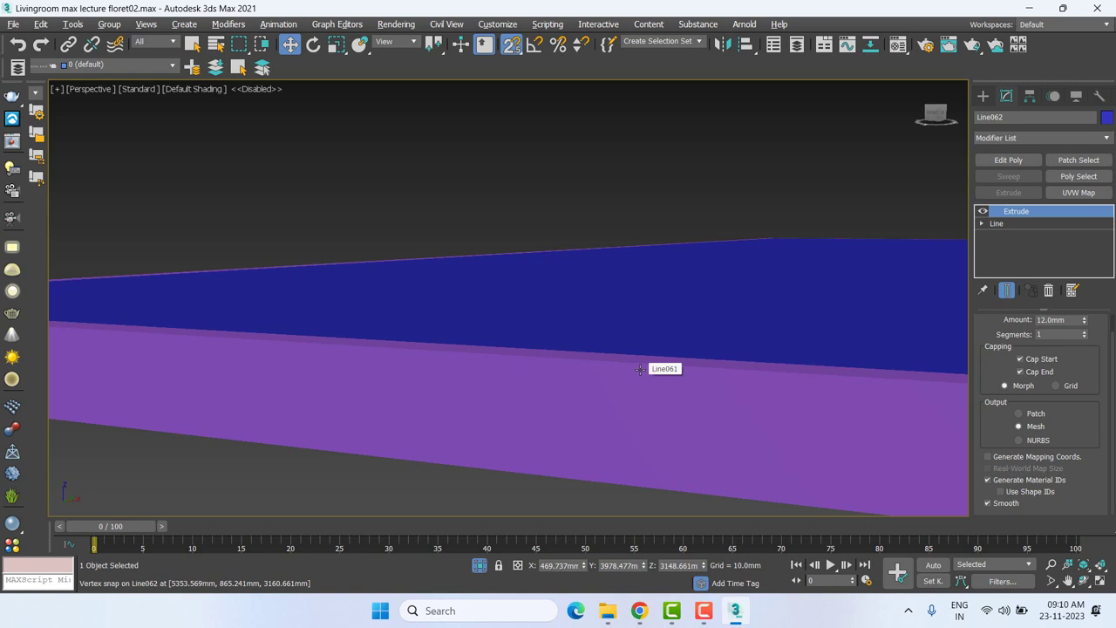
key("z")
mouse_move(649, 373)
middle_mouse_down("alt")
mouse_move(571, 407)
mouse_move(602, 435)
middle_mouse_up("alt")
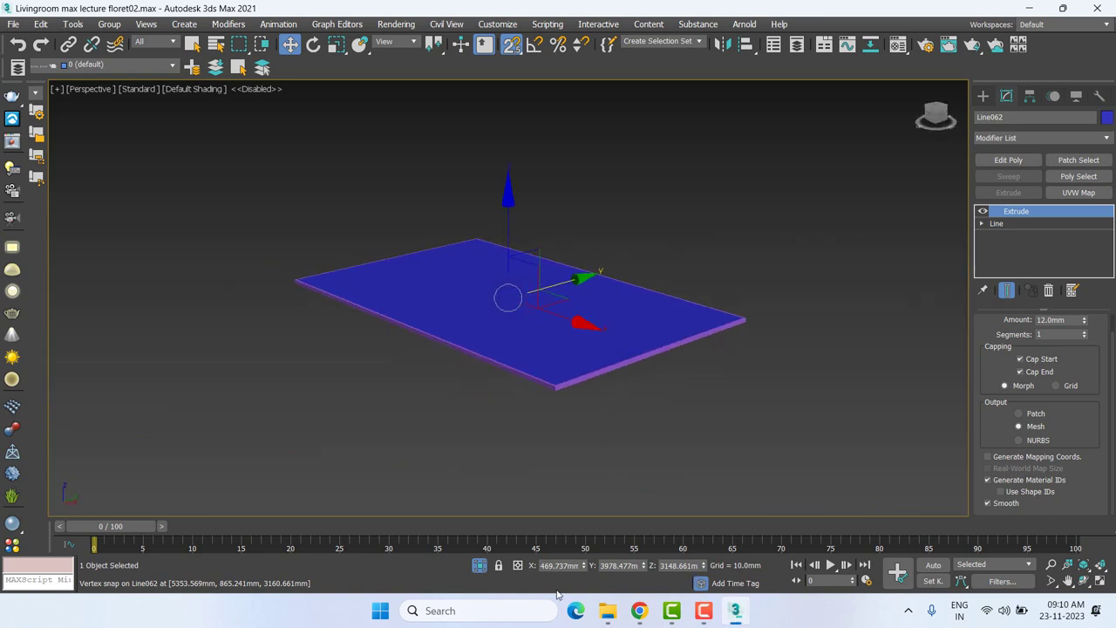
left_click(479, 565)
scroll(598, 367, "up", 3)
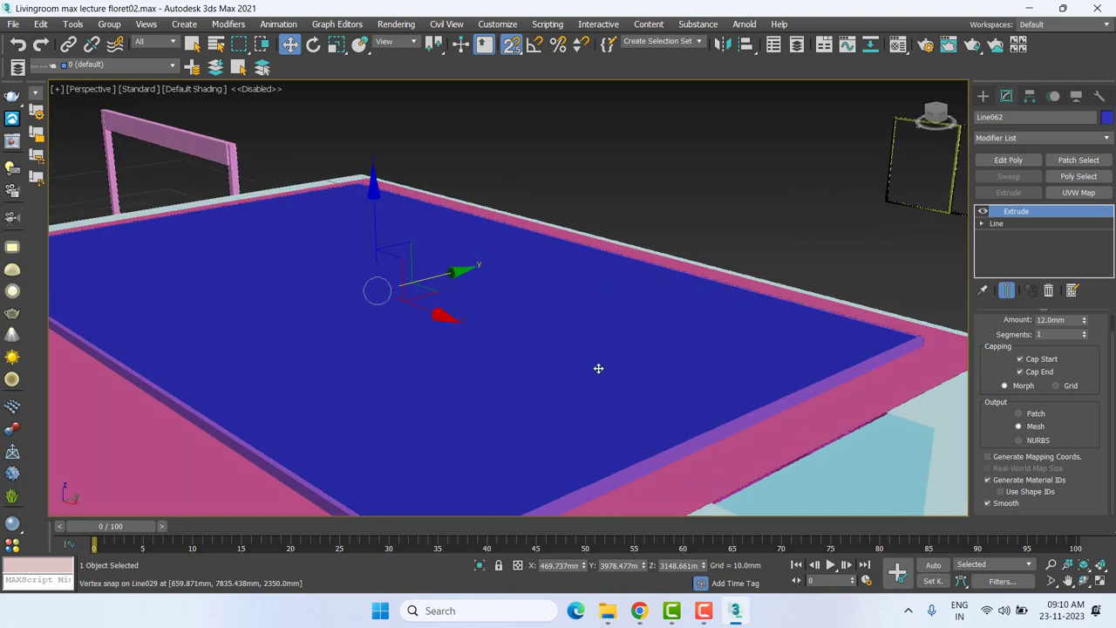
mouse_move(620, 360)
middle_mouse_down()
mouse_move(702, 241)
mouse_move(855, 233)
middle_mouse_up()
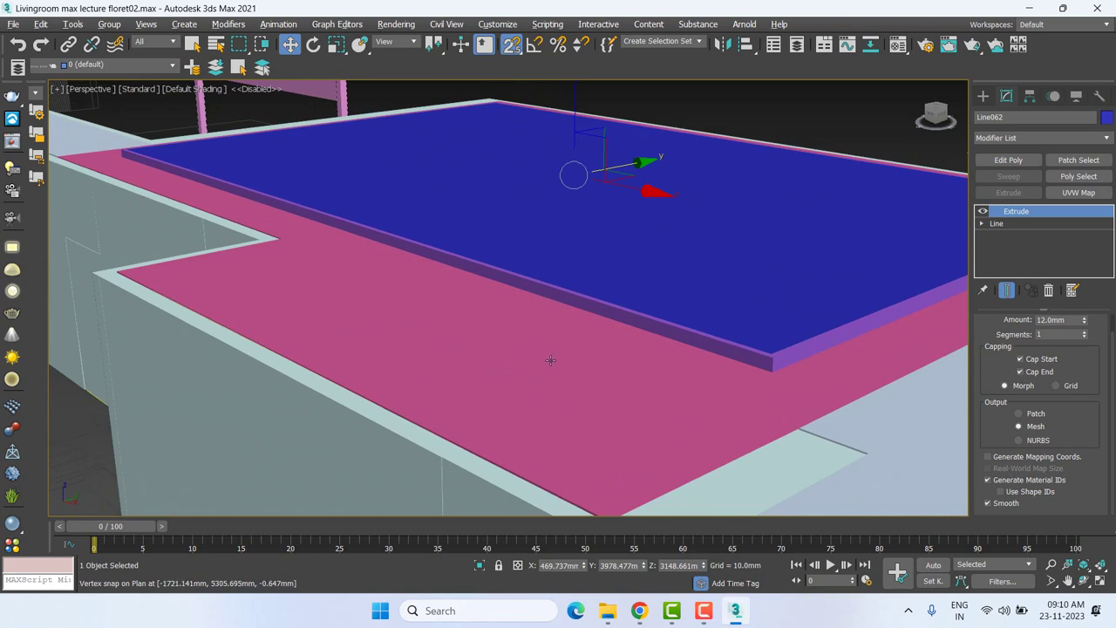
Orbit around the ceiling corners and cornice to check the fit, then isolate the slab.
mouse_move(548, 361)
middle_mouse_down("alt")
mouse_move(543, 334)
mouse_move(566, 327)
middle_mouse_up("alt")
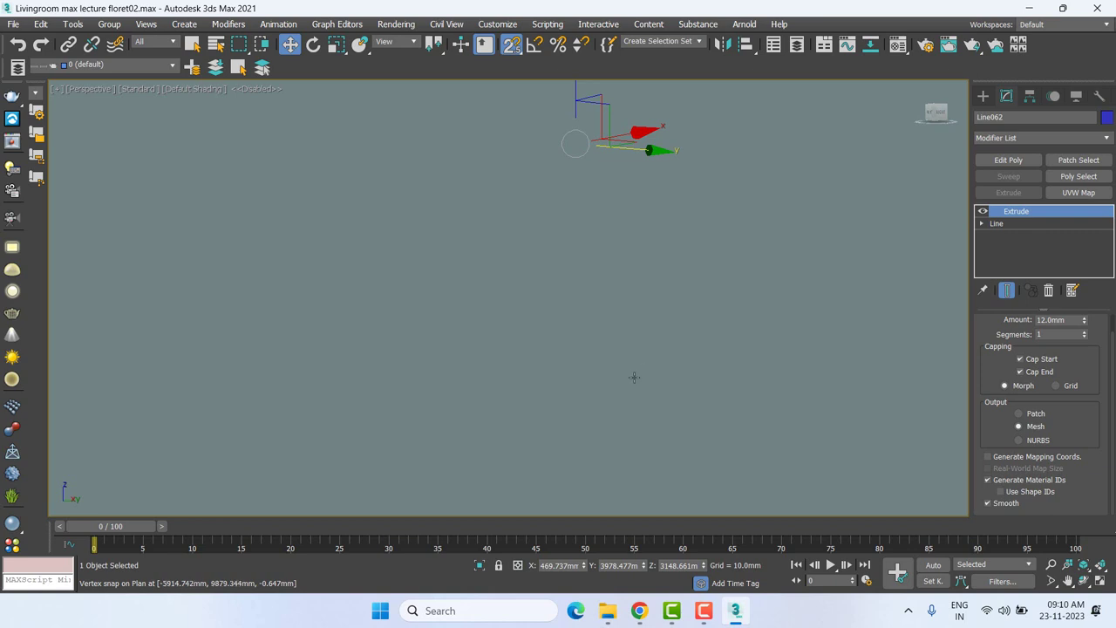
scroll(650, 387, "down", 3)
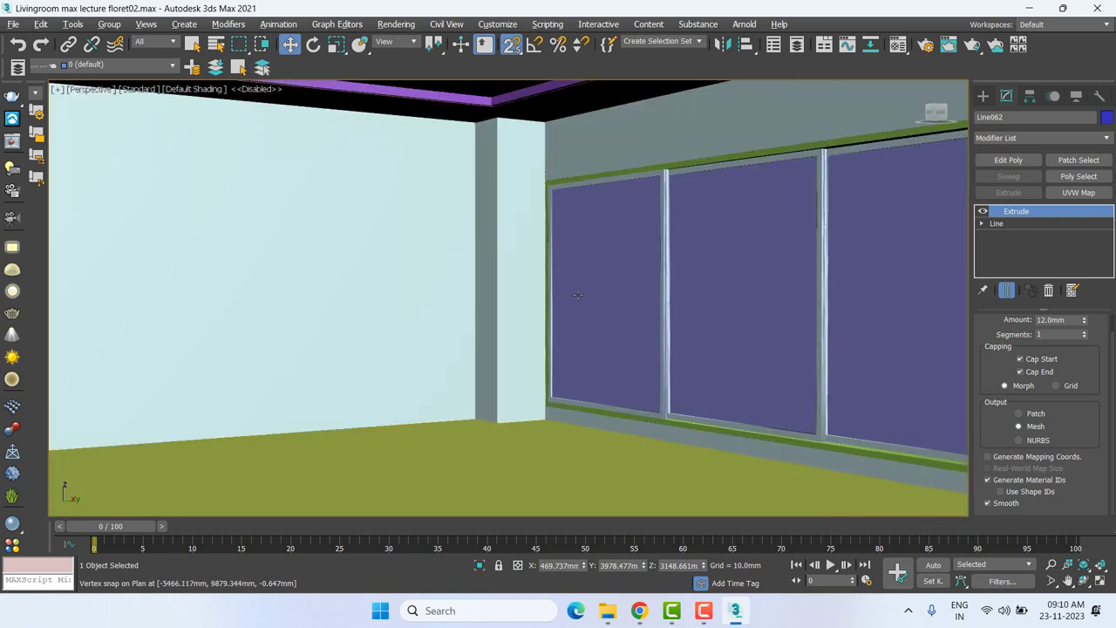
middle_click_drag(578, 293, 738, 428)
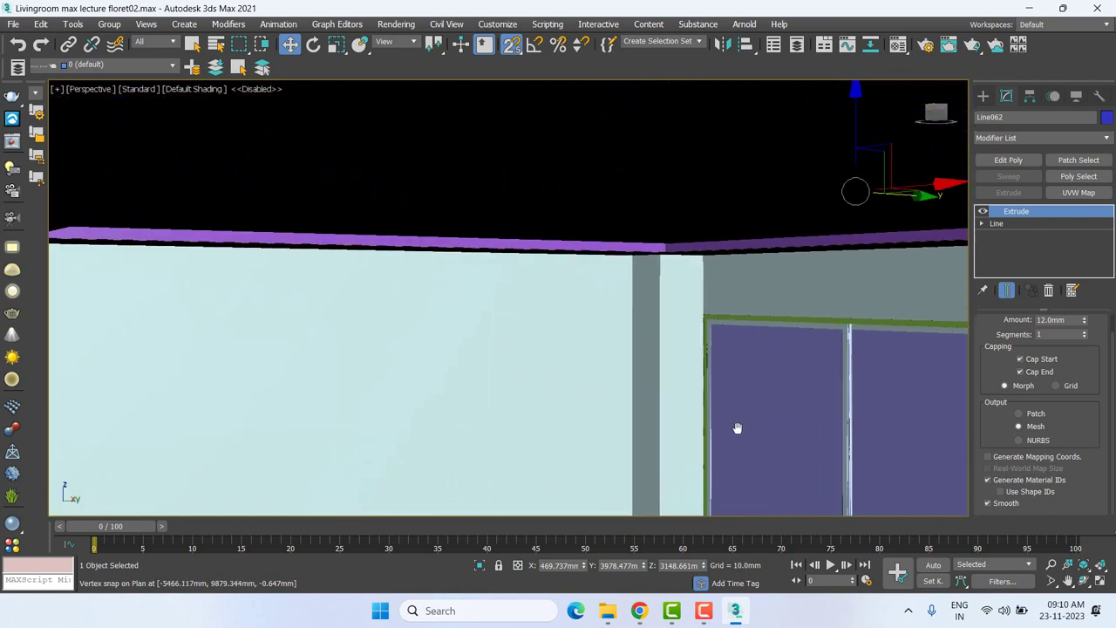
middle_click_drag(636, 412, 649, 396, "alt")
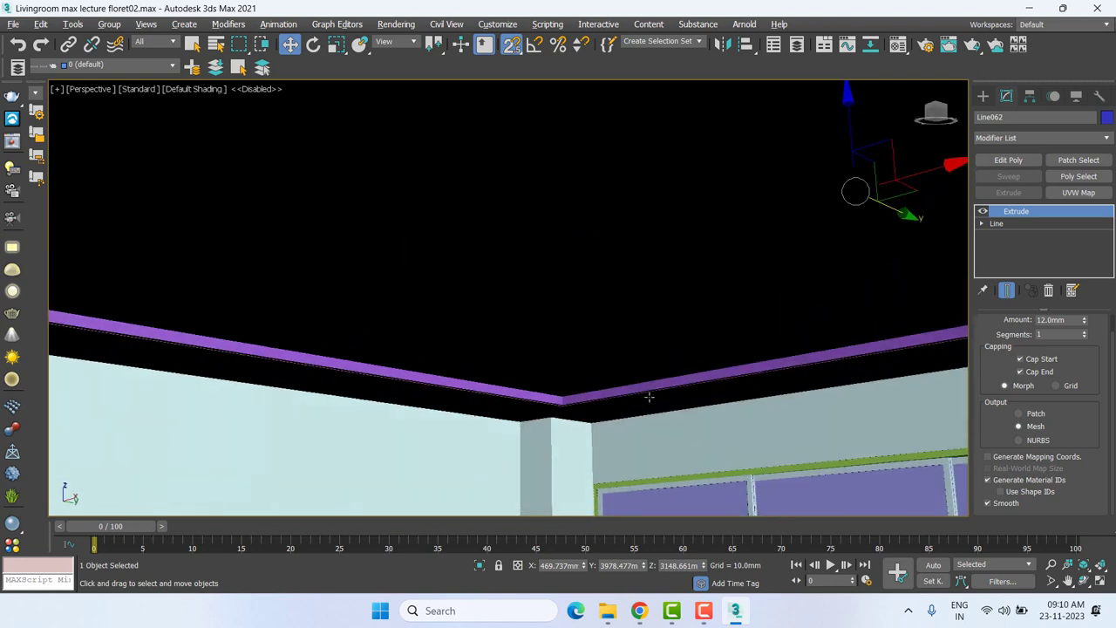
scroll(752, 294, "up", 3)
scroll(777, 374, "down", 4)
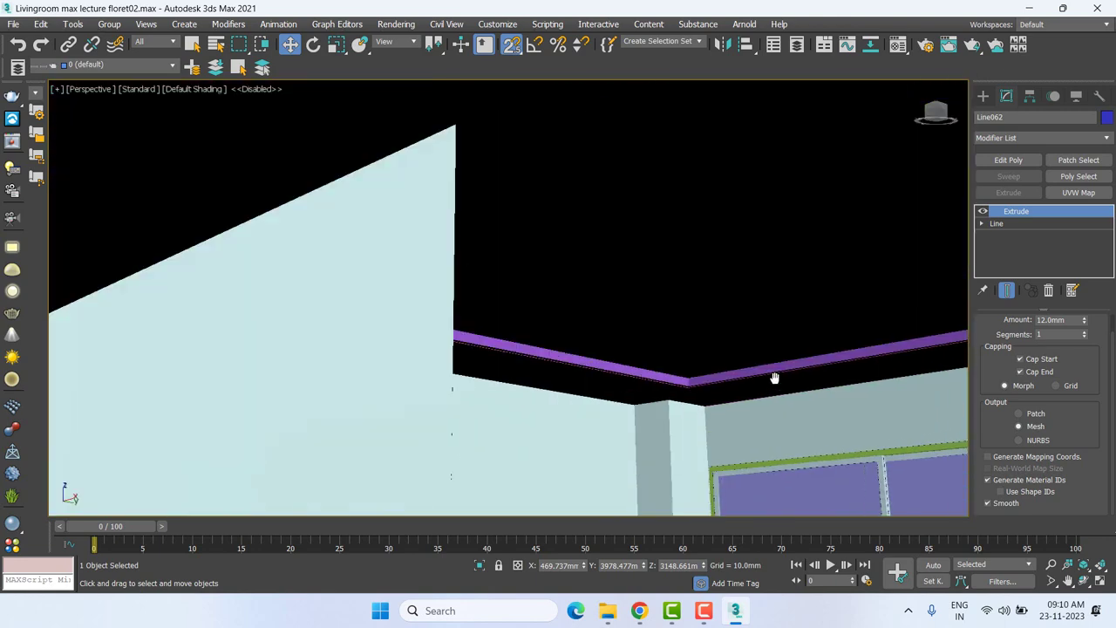
mouse_move(772, 379)
middle_mouse_down()
mouse_move(732, 374)
mouse_move(657, 392)
middle_mouse_up()
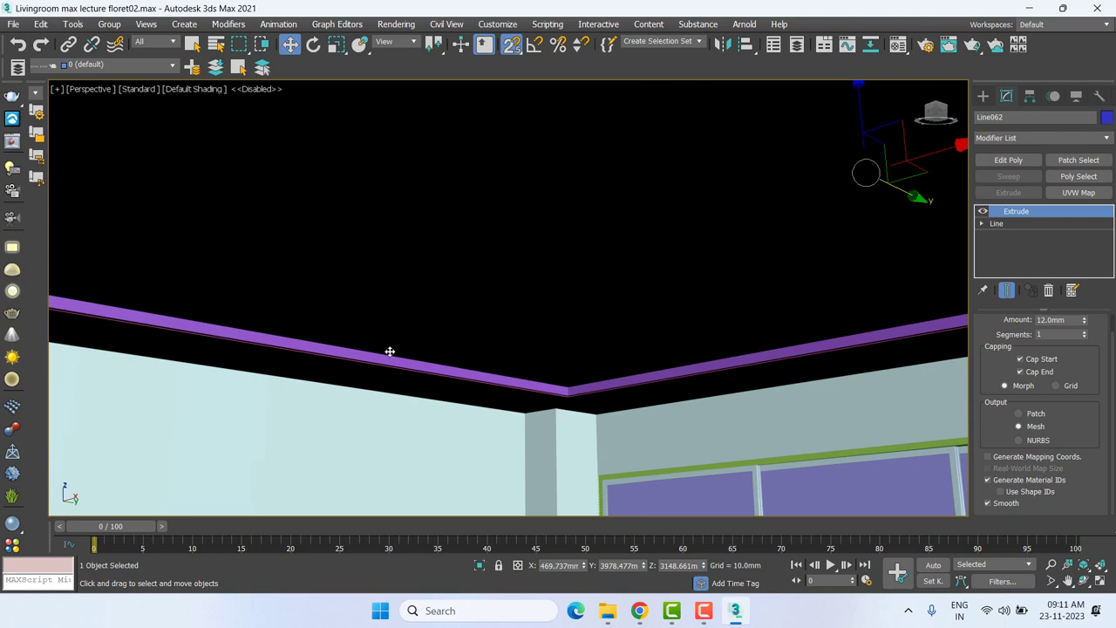
mouse_move(389, 351)
middle_mouse_down("alt")
mouse_move(596, 383)
mouse_move(598, 393)
mouse_move(614, 385)
mouse_move(550, 399)
mouse_move(550, 386)
mouse_move(556, 406)
mouse_move(562, 239)
mouse_move(663, 311)
mouse_move(501, 368)
mouse_move(480, 252)
middle_mouse_up("alt")
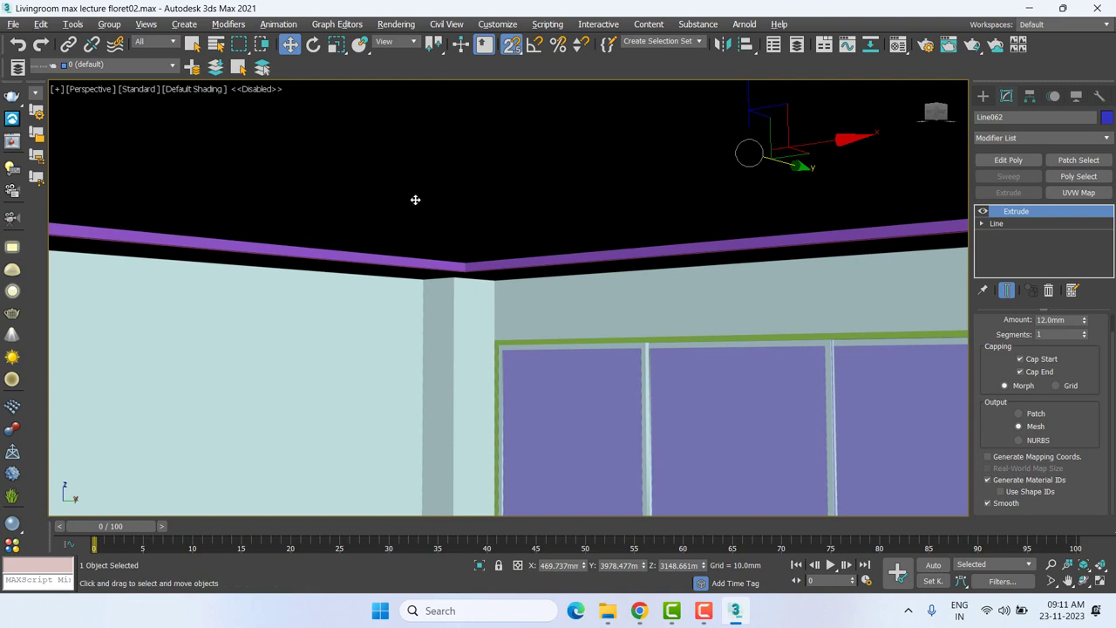
key("alt+q")
In Top view, create a Plane covering the blue slab from its corner.
key("t")
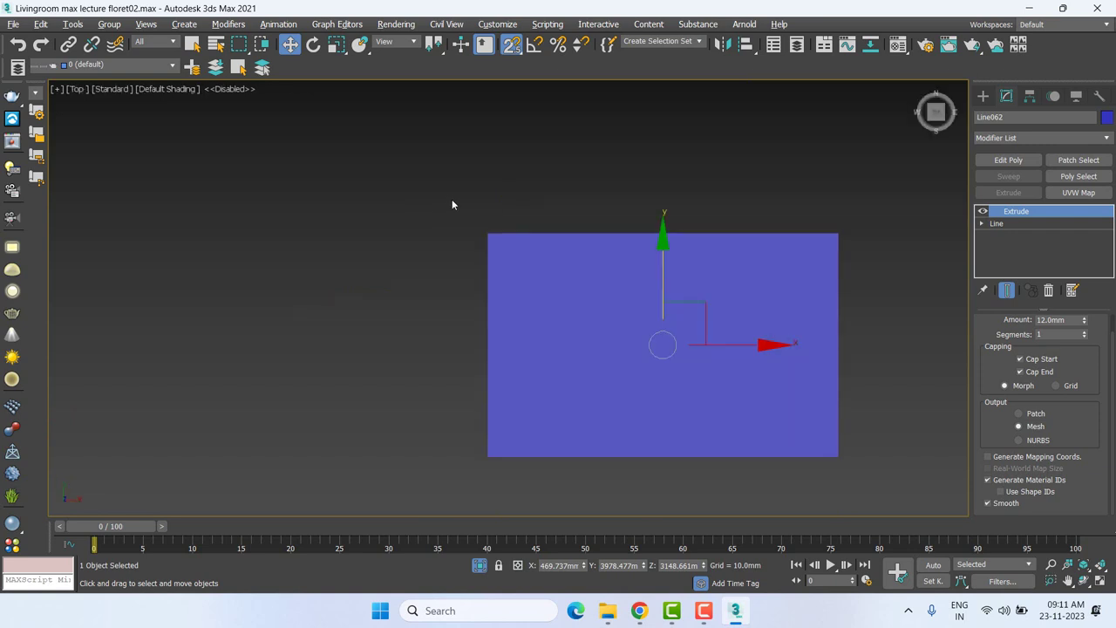
left_click(452, 205)
left_click(982, 96)
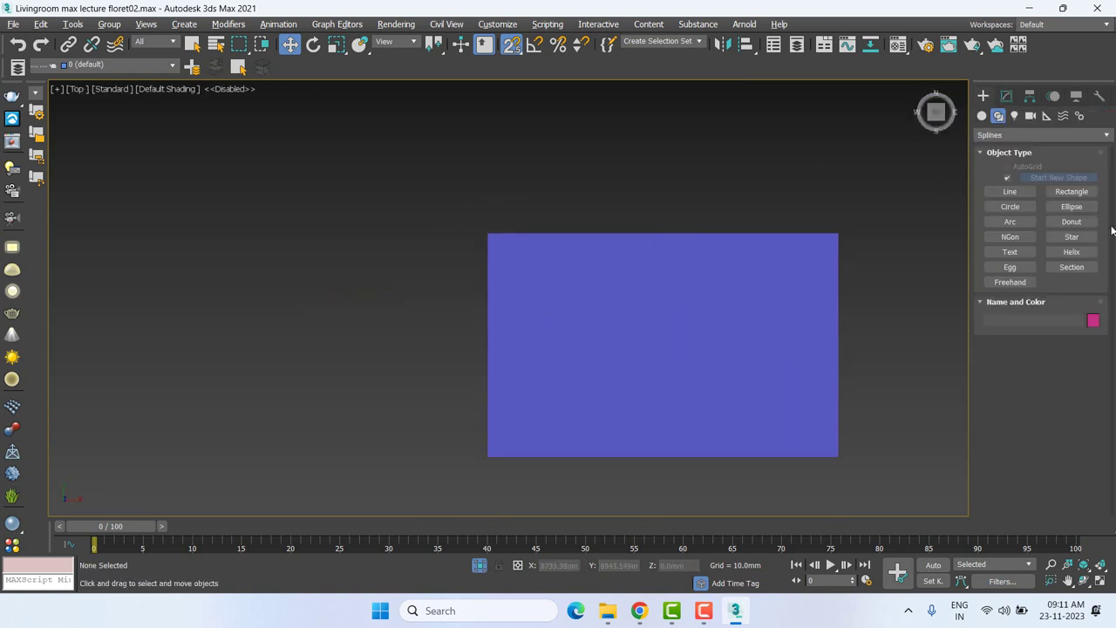
left_click(982, 116)
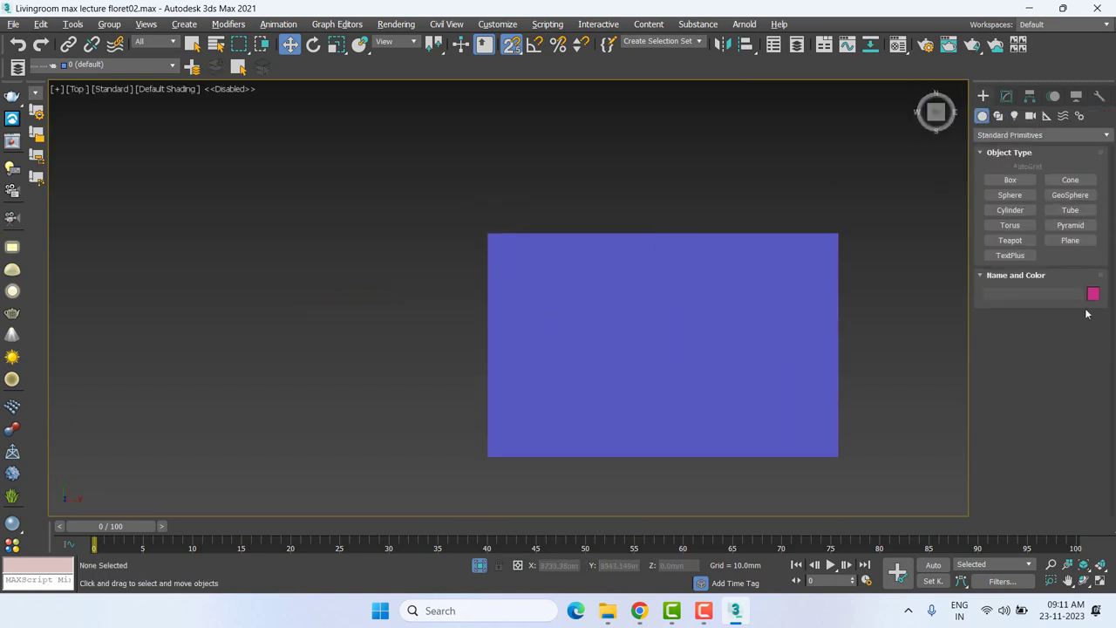
left_click(1070, 240)
mouse_move(488, 234)
left_mouse_down()
mouse_move(855, 450)
mouse_move(837, 453)
left_mouse_up()
key("w")
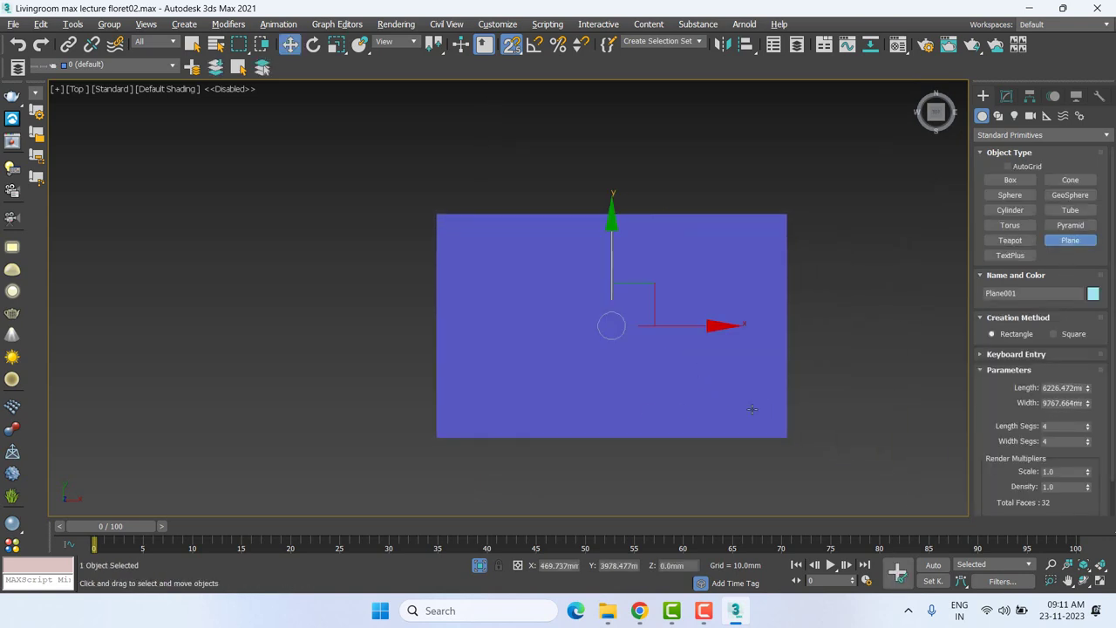
Display the viewport as wireframe (F3) and select the new plane.
left_click(113, 90)
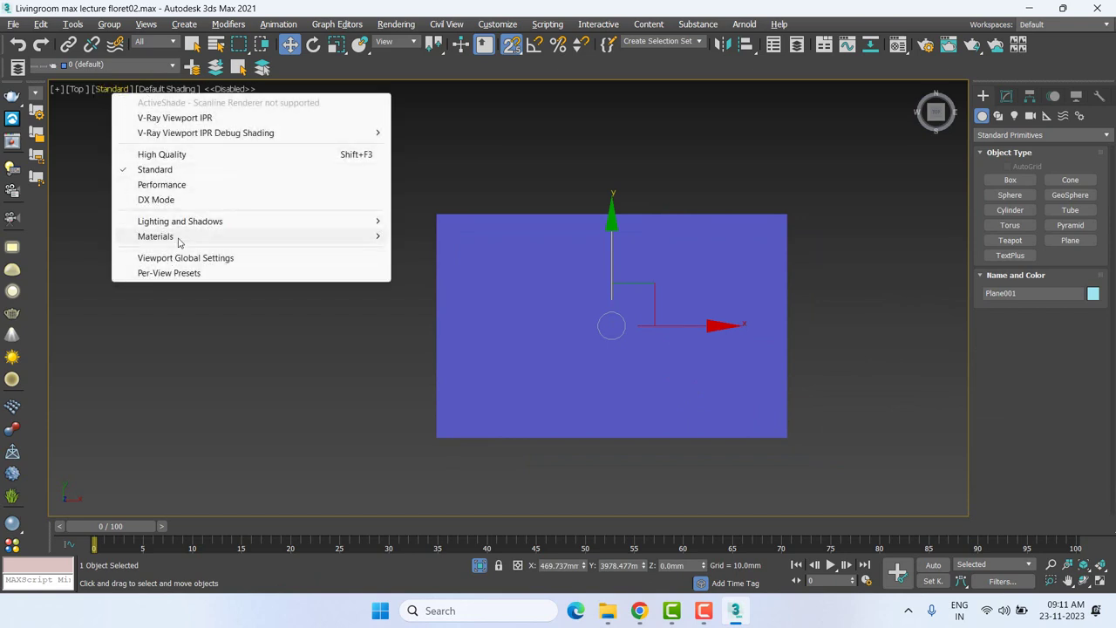
left_click(228, 404)
key("F3")
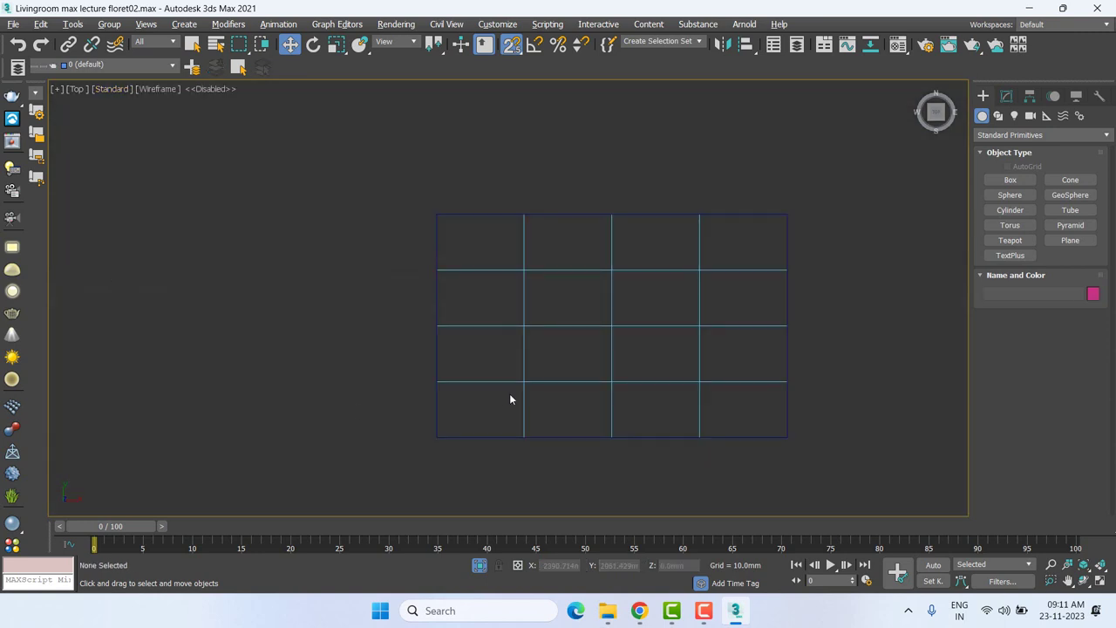
middle_click_drag(510, 398, 477, 370)
left_click(661, 242)
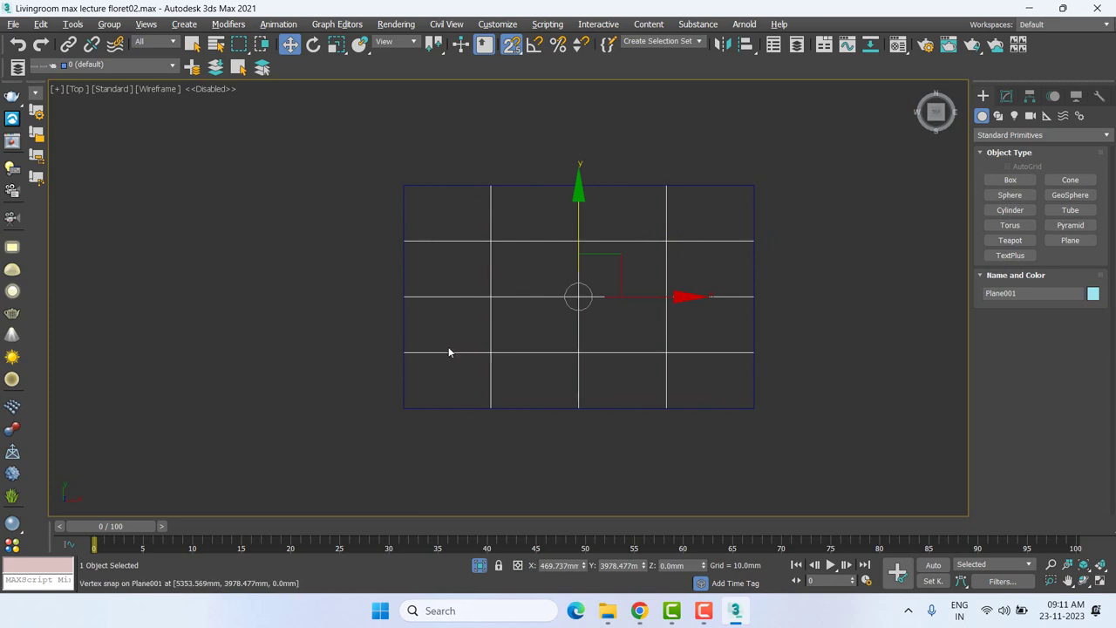
Set the plane's Length Segs to 4 and Width Segs to 5.
left_click(1006, 96)
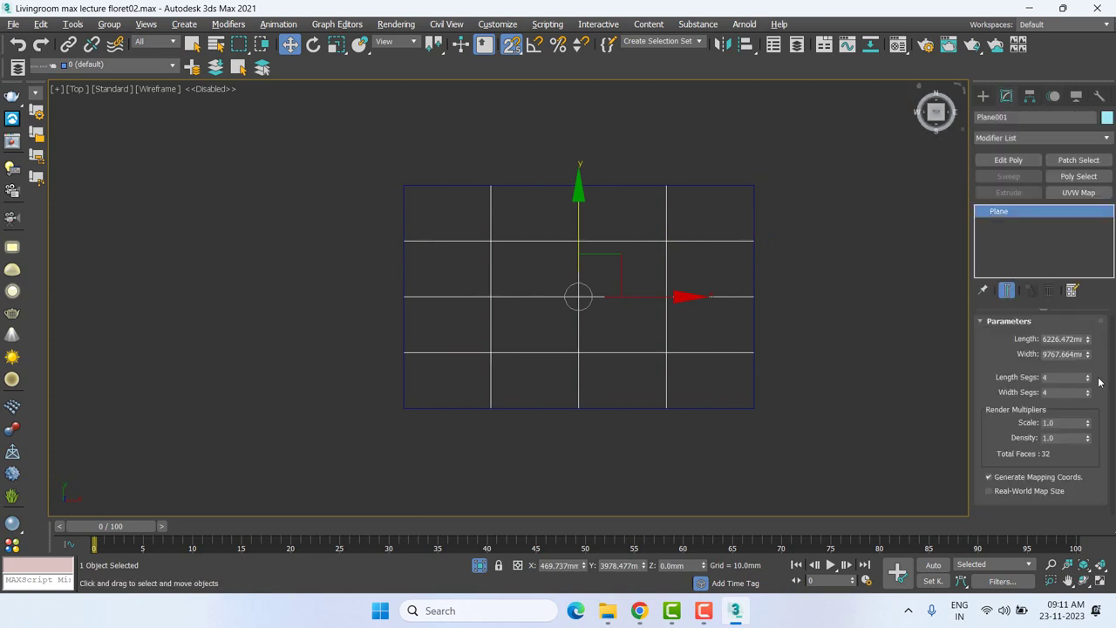
left_click(1088, 375)
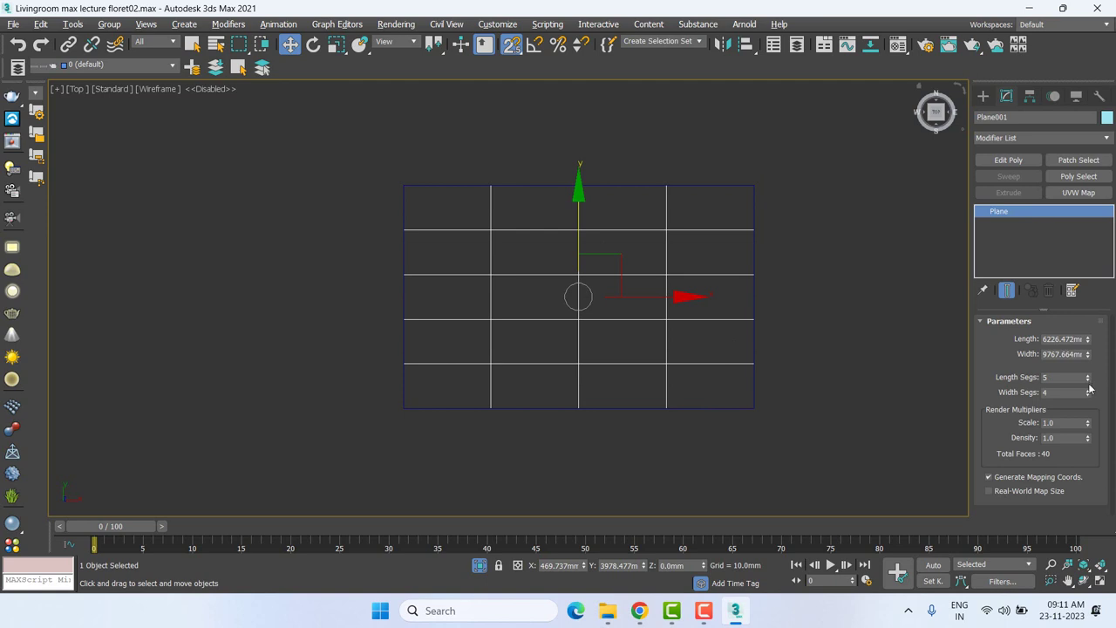
left_click(1088, 375)
left_click(1088, 381)
left_click(1088, 390)
left_click(1088, 390)
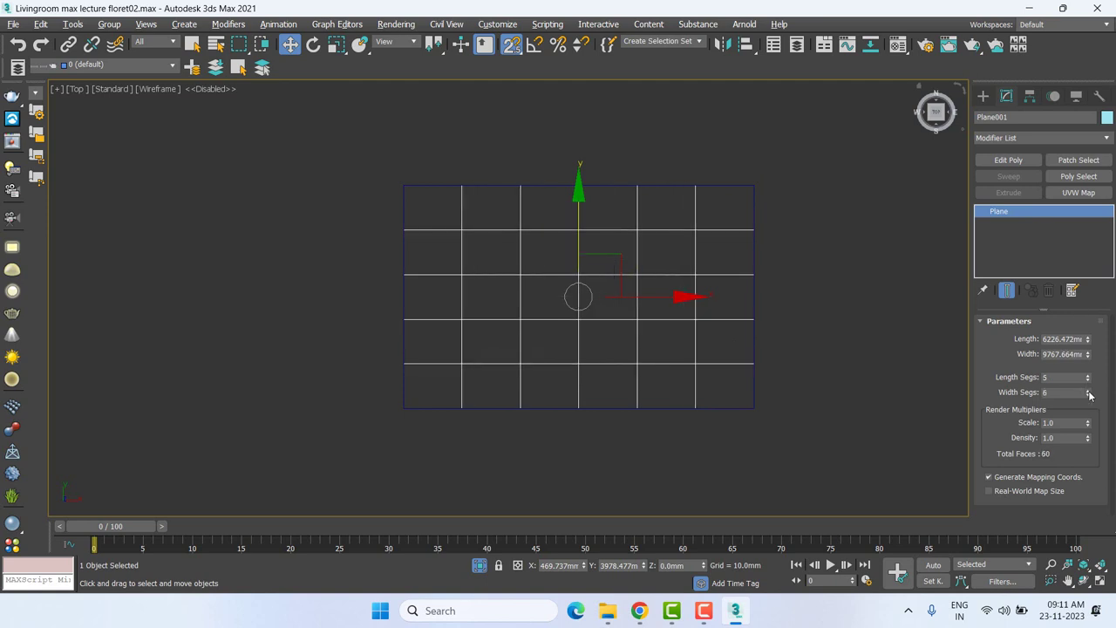
left_click(1088, 395)
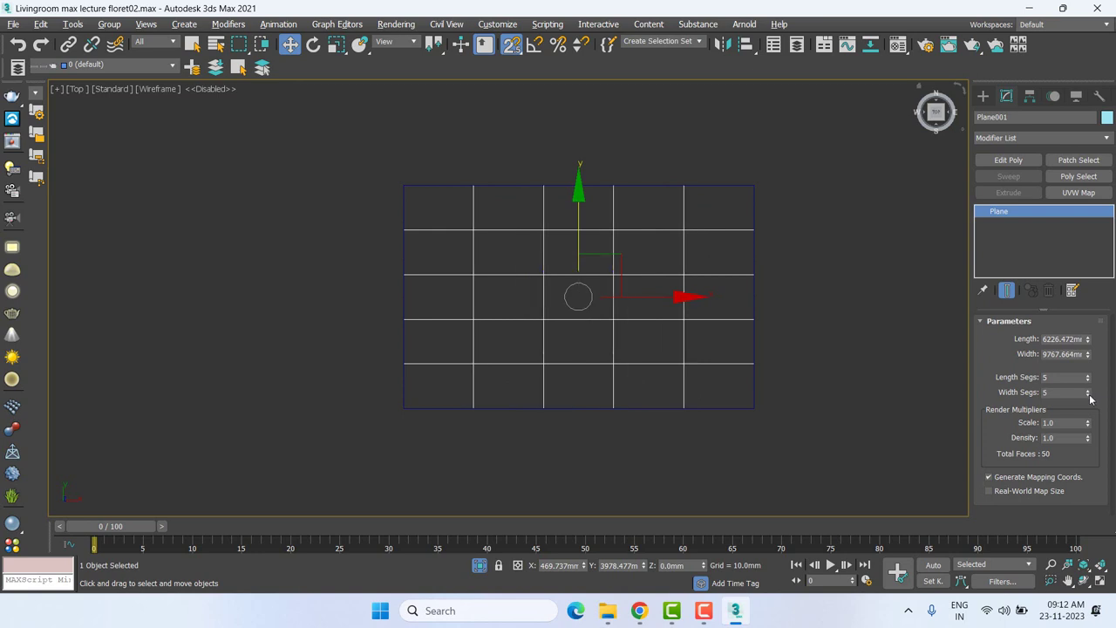
left_click(1088, 381)
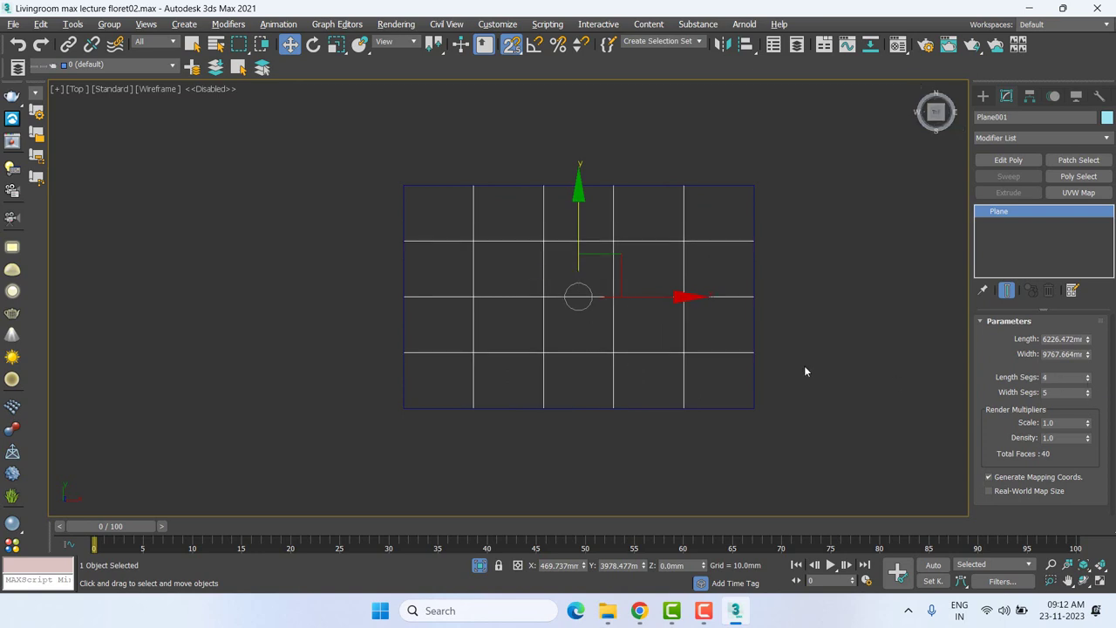
middle_click_drag(803, 365, 813, 400)
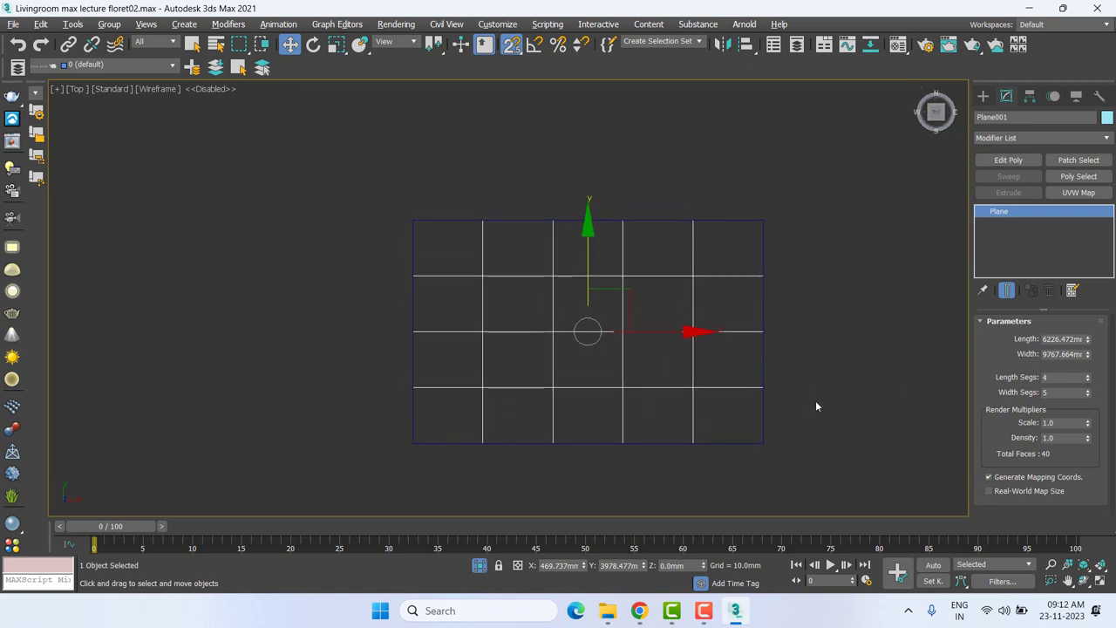
middle_click_drag(817, 398, 827, 366)
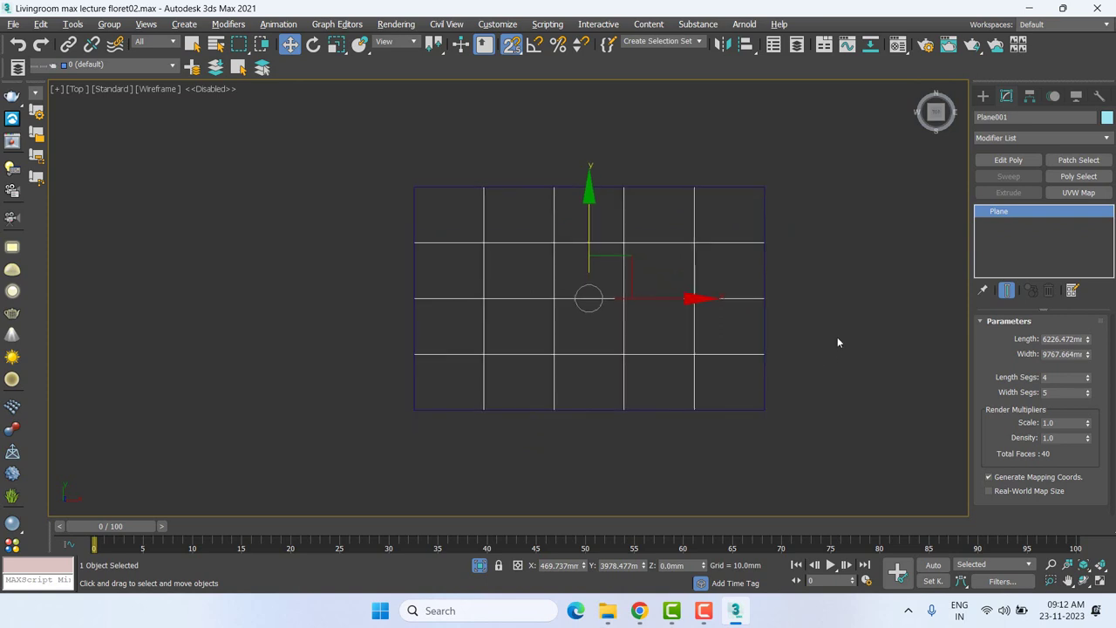
left_click(456, 163)
left_click(983, 96)
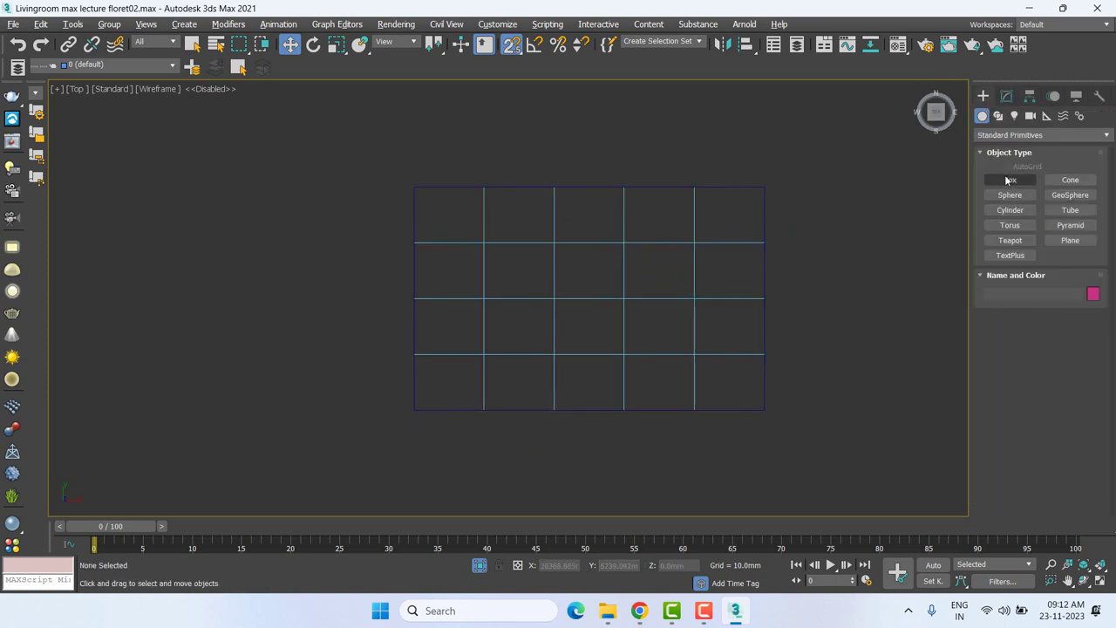
Draw a closed square line (Line063) tracing the grid's top-left cell.
left_click(998, 115)
left_click(1000, 193)
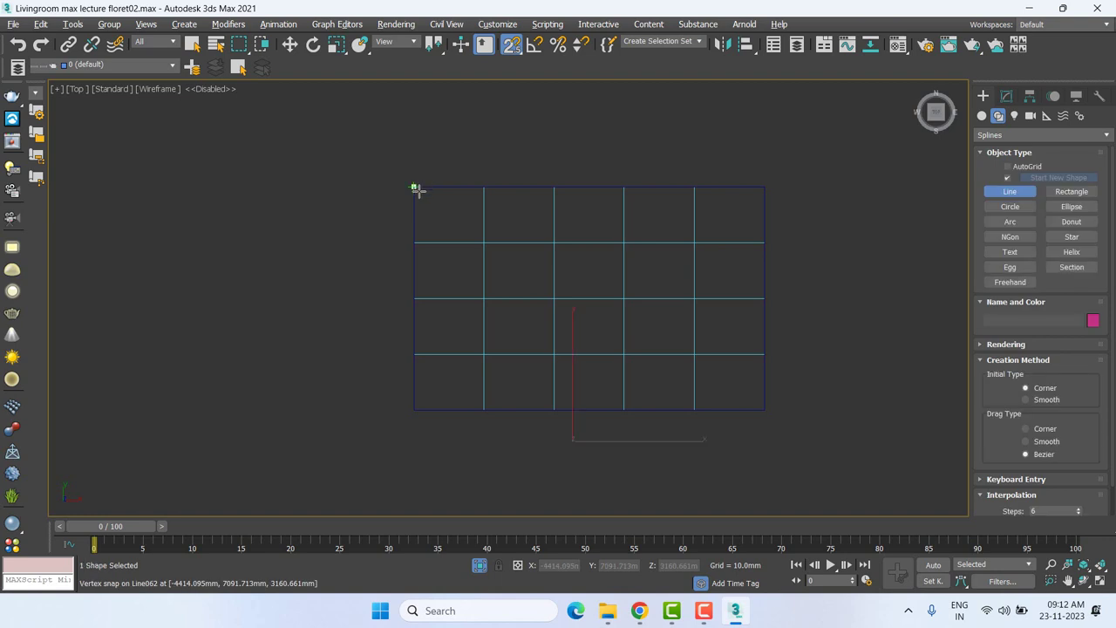
left_click(413, 186)
left_click(413, 242)
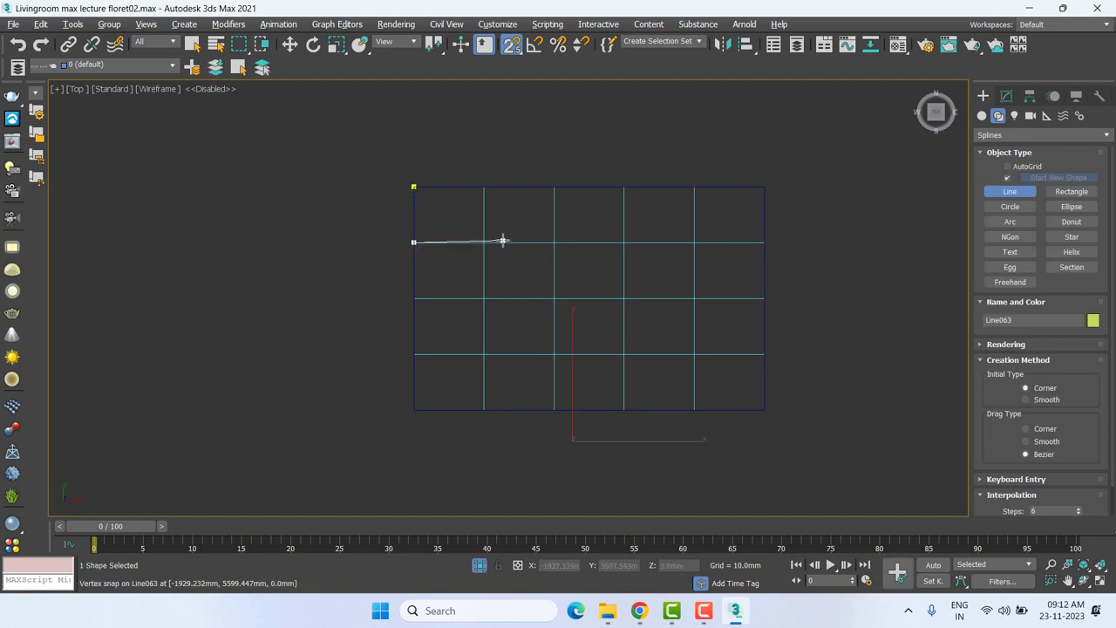
left_click(484, 243)
left_click(484, 187)
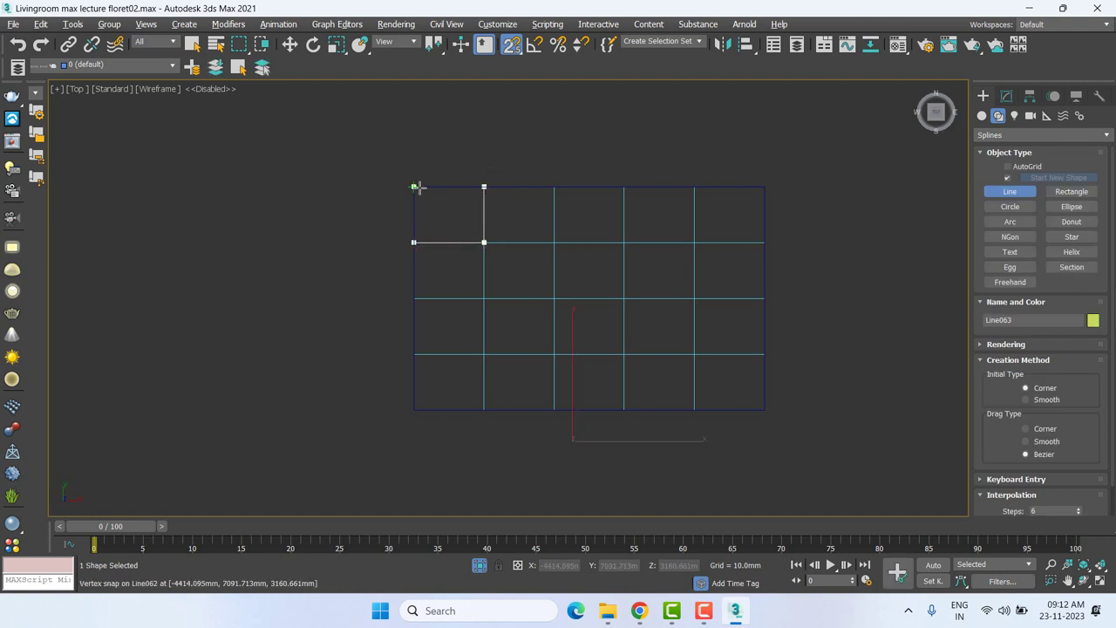
left_click(415, 186)
left_click(578, 314)
key("w")
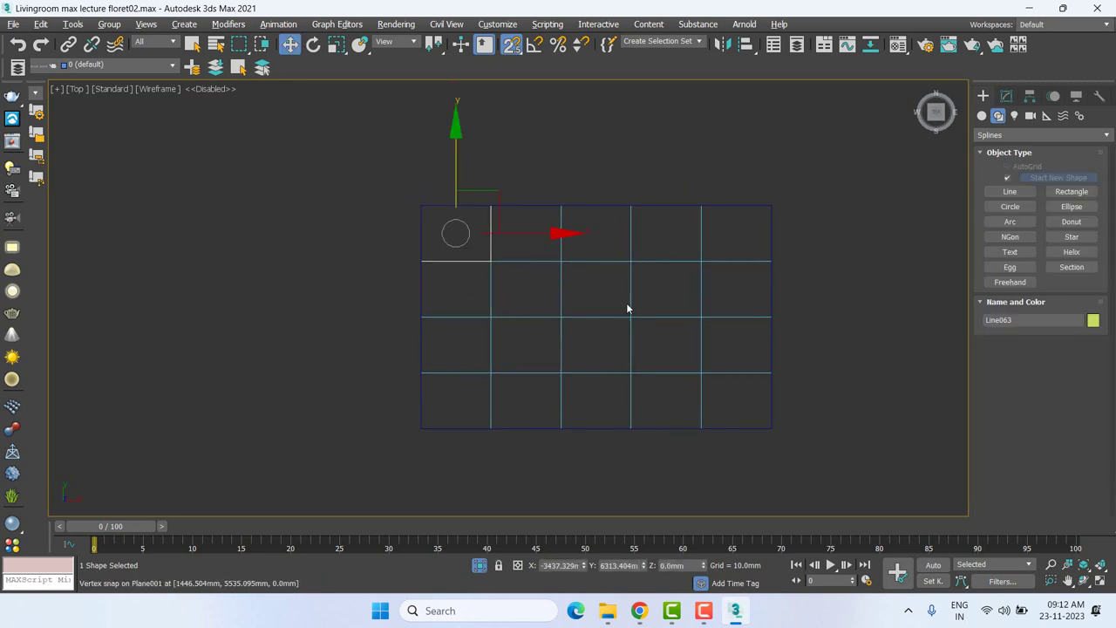
middle_click_drag(626, 307, 645, 338)
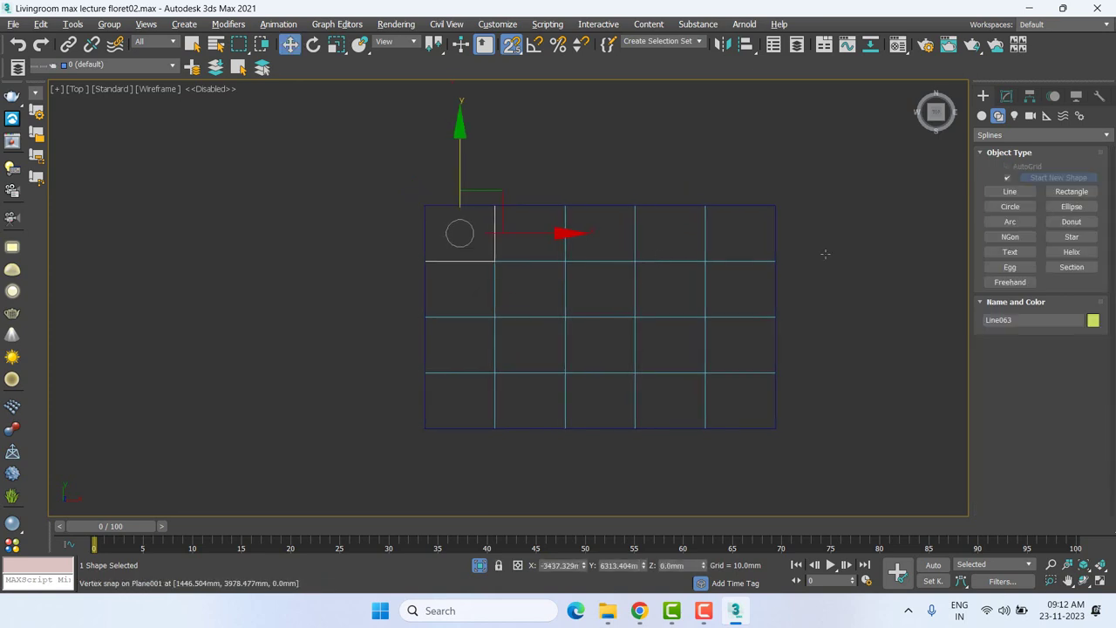
Switch Line063 to Spline sub-object level and select the square.
left_click(1006, 95)
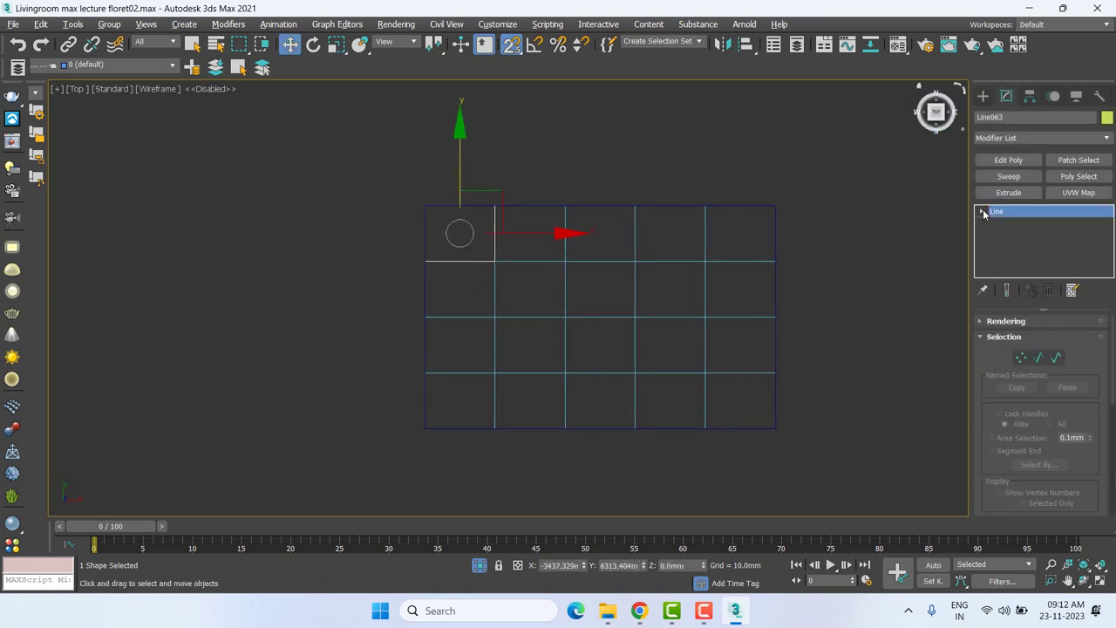
left_click(982, 212)
left_click(1005, 248)
left_click(494, 249)
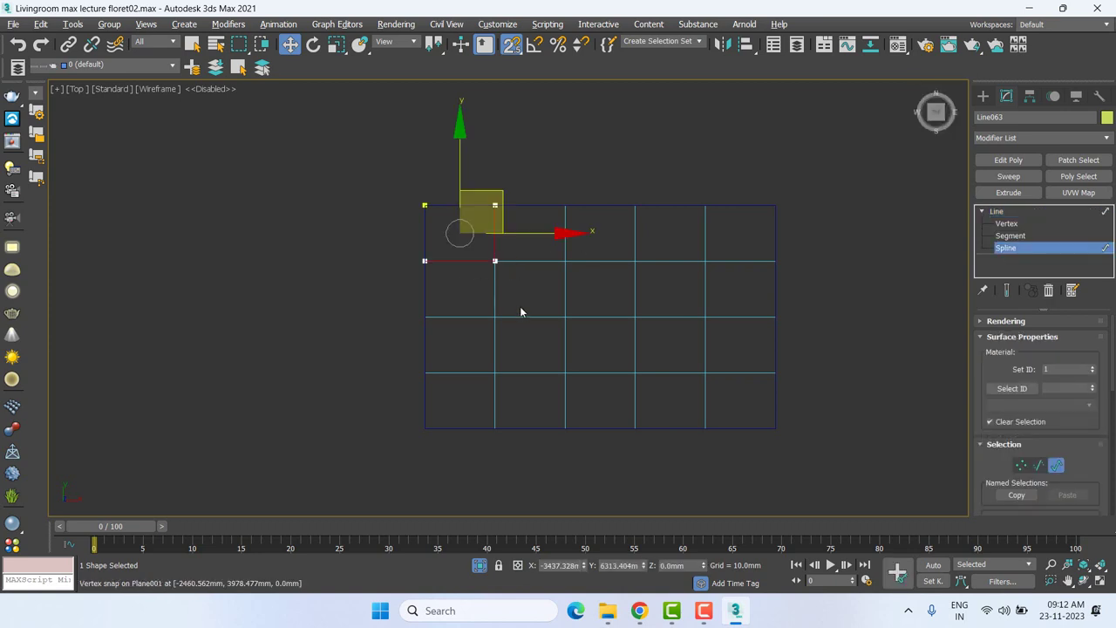
middle_click_drag(523, 305, 527, 336)
Shift-copy the square with vertex snap into each remaining top-row cell, then select the row.
left_click_drag(531, 269, 583, 241, "shift")
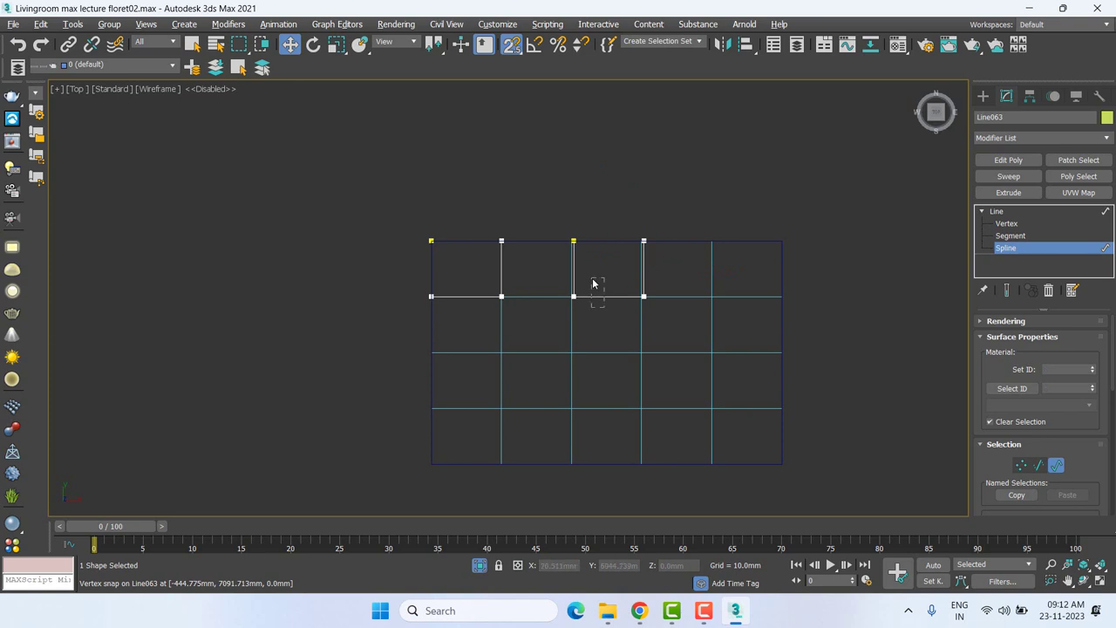
right_click(571, 261)
left_click(578, 237)
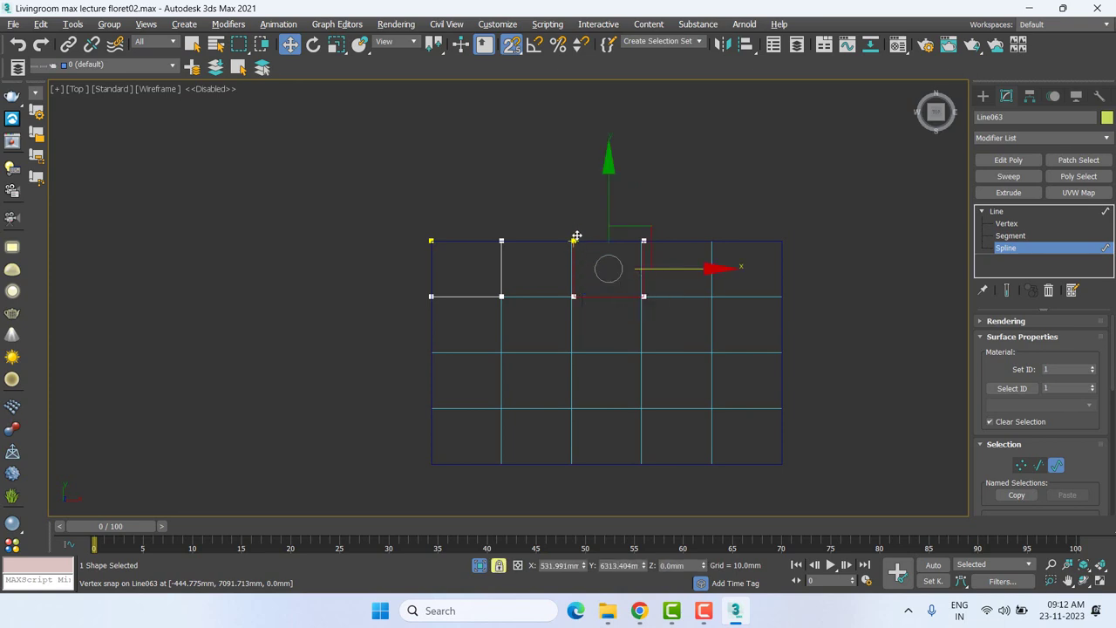
mouse_move(573, 240)
left_mouse_down()
mouse_move(503, 238)
mouse_move(656, 251)
left_mouse_up()
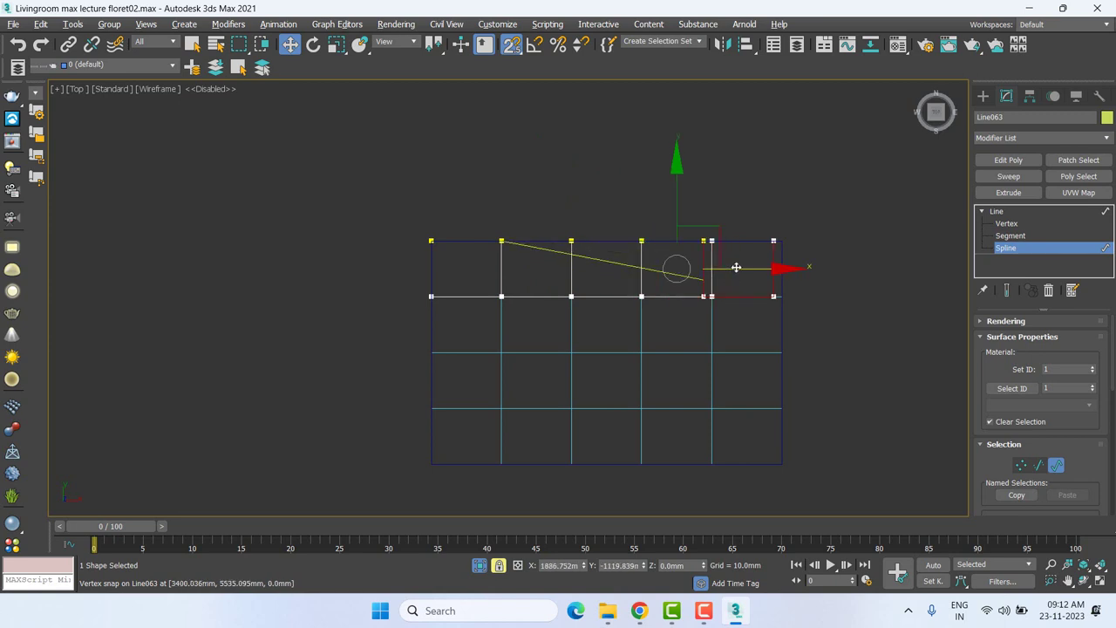
left_click_drag(656, 251, 713, 238, "shift")
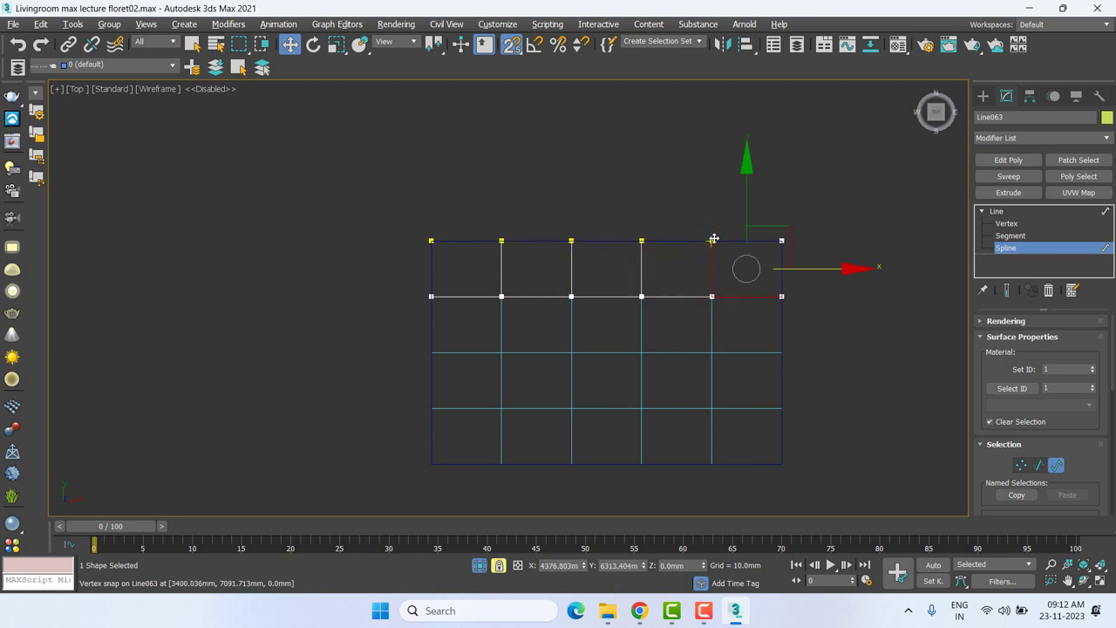
right_click(379, 212)
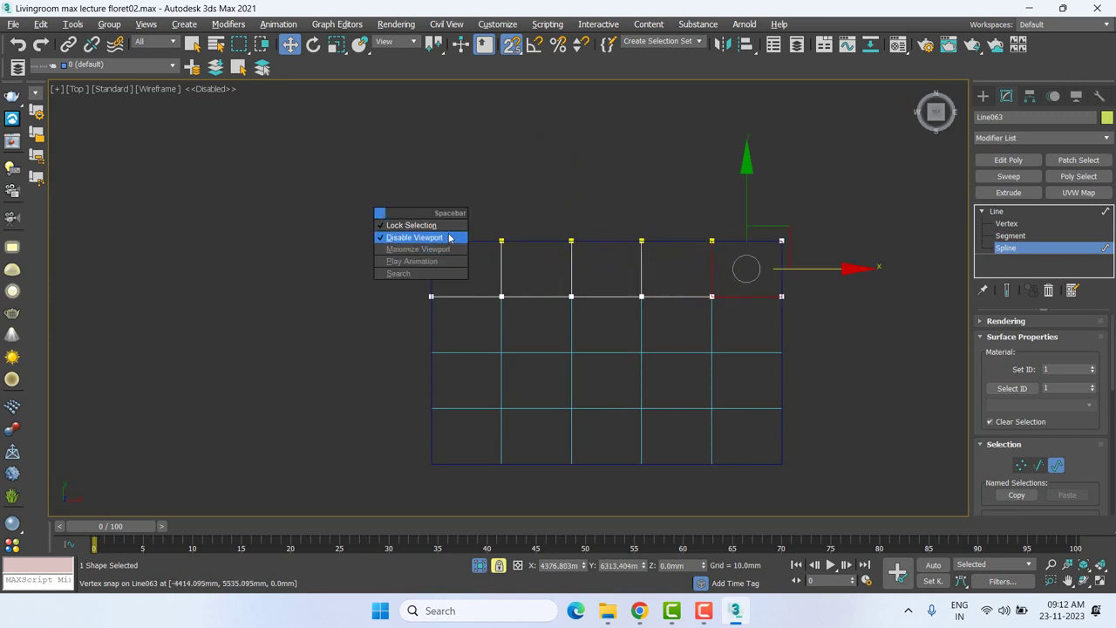
left_click(384, 225)
mouse_move(361, 199)
left_mouse_down()
mouse_move(821, 346)
mouse_move(864, 339)
left_mouse_up()
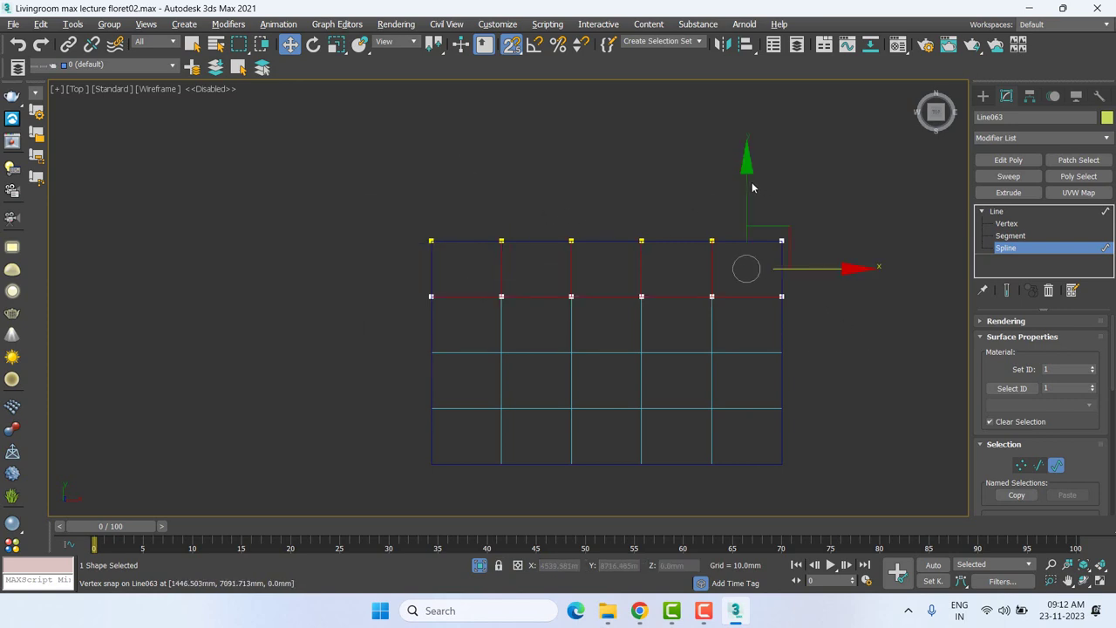
Shift-snap copies of the top-row squares down through all four rows, undoing one misplaced copy.
left_click_drag(751, 197, 794, 348, "shift")
scroll(789, 347, "up", 5)
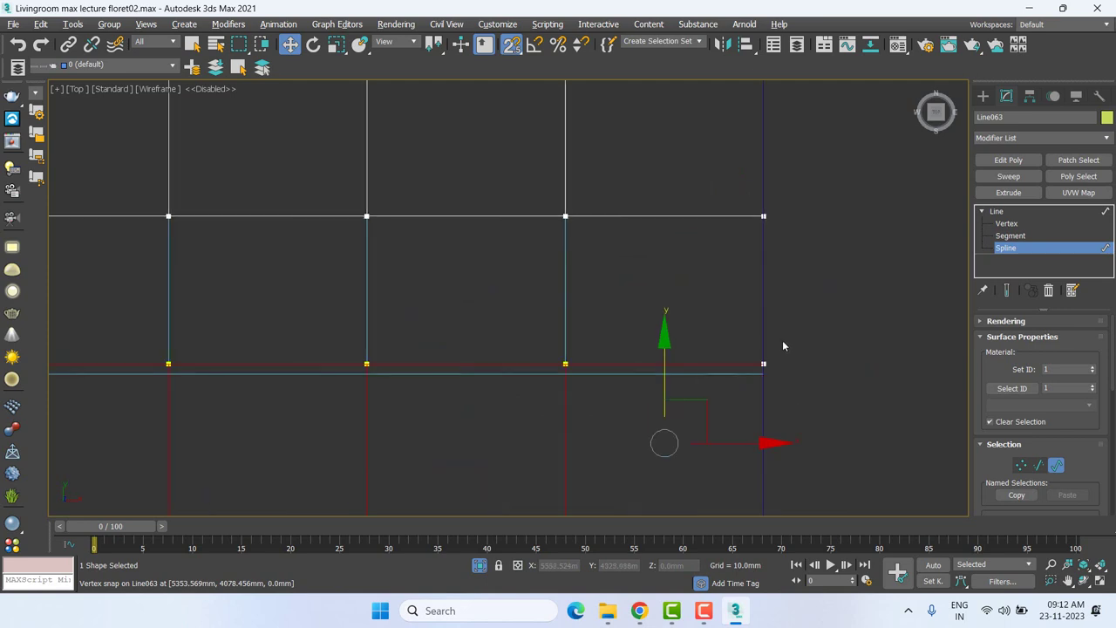
right_click(778, 346)
left_click(795, 356)
scroll(788, 247, "down", 2)
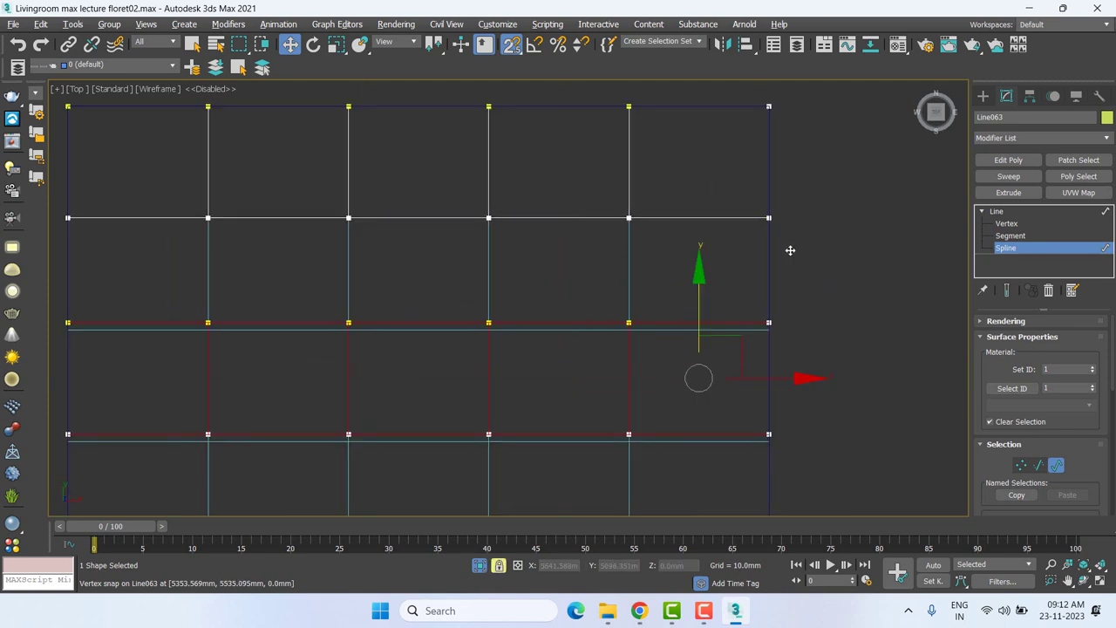
key("ctrl+z")
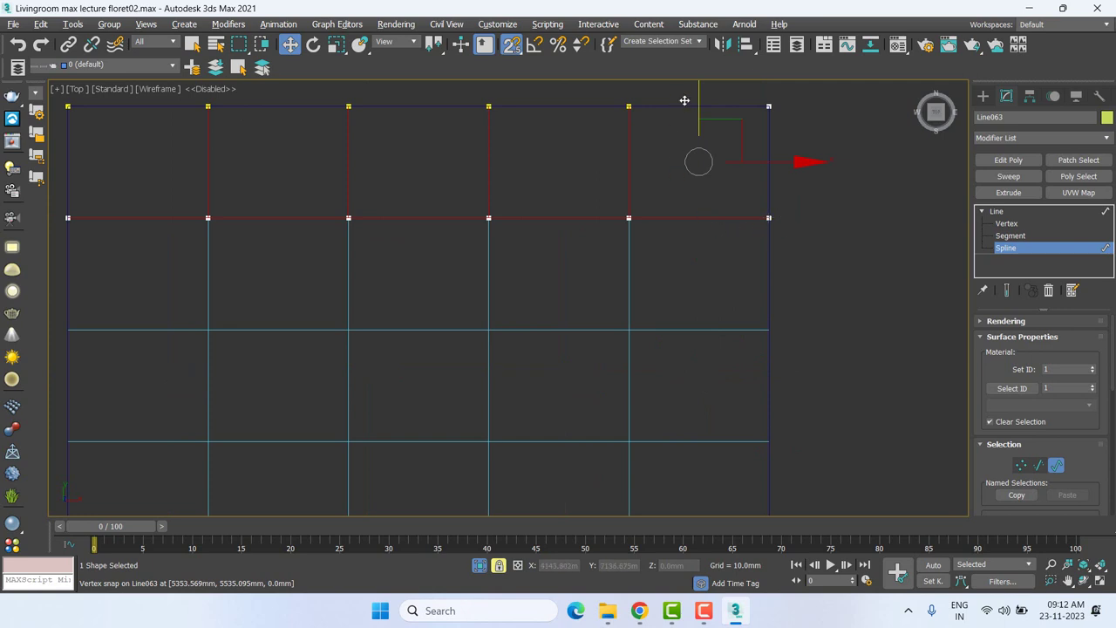
mouse_move(695, 101)
left_mouse_down("shift")
mouse_move(773, 242)
mouse_move(775, 225)
left_mouse_up("shift")
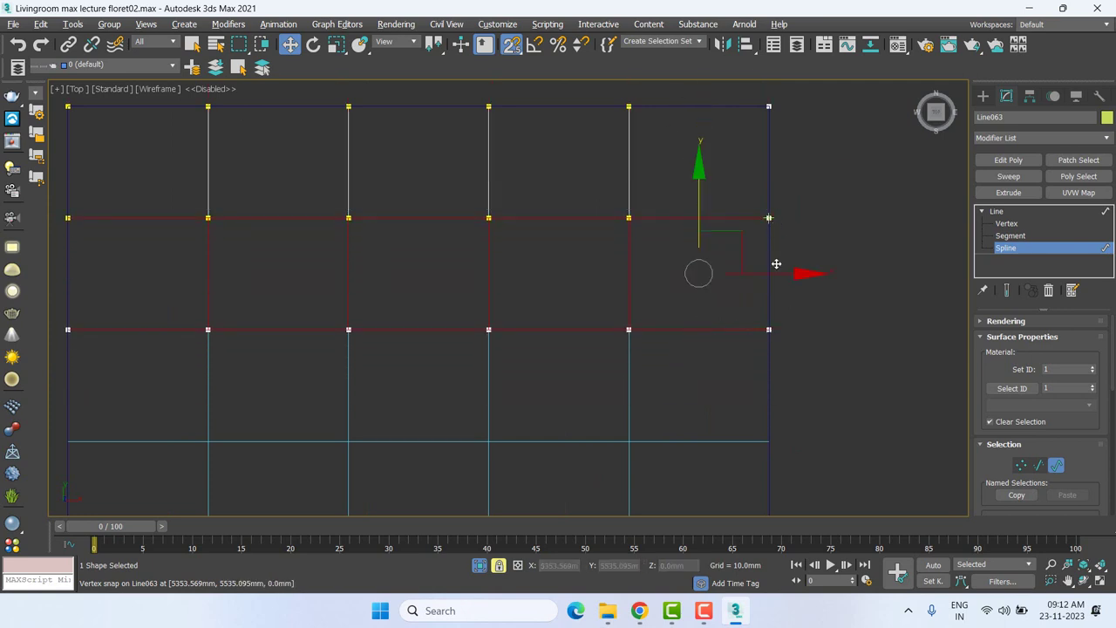
middle_click_drag(792, 373, 814, 199)
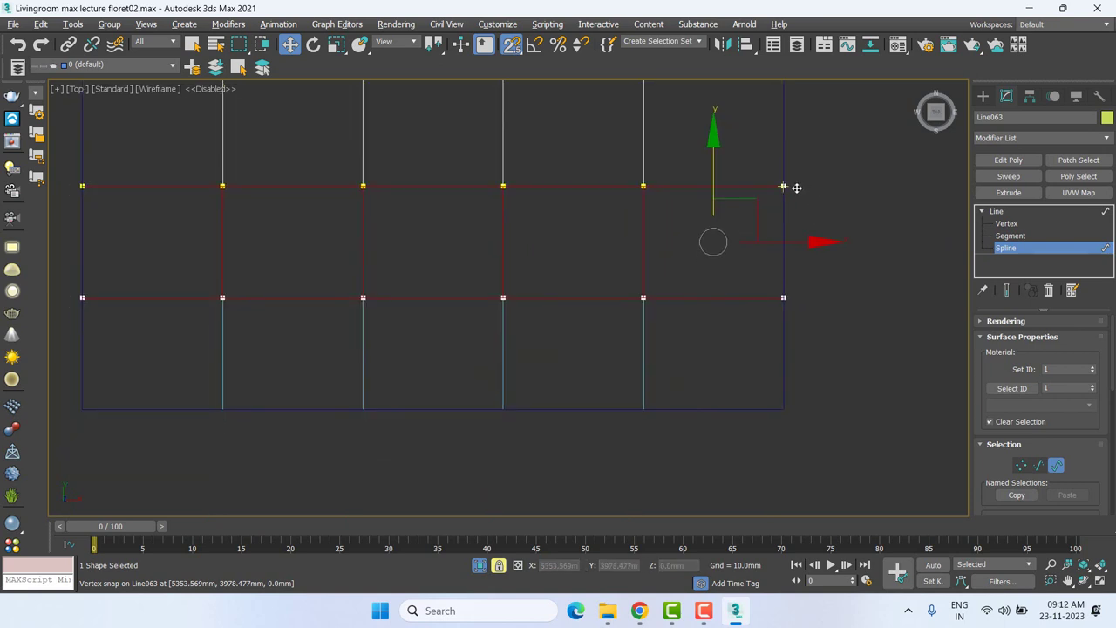
left_click_drag(795, 188, 793, 329)
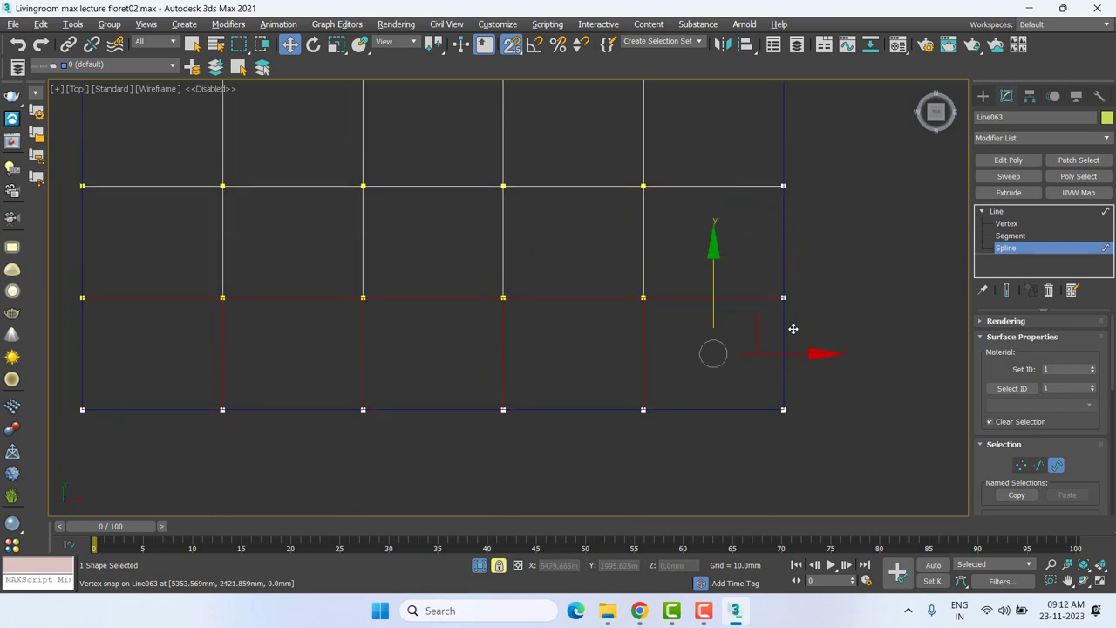
scroll(793, 329, "down", 5)
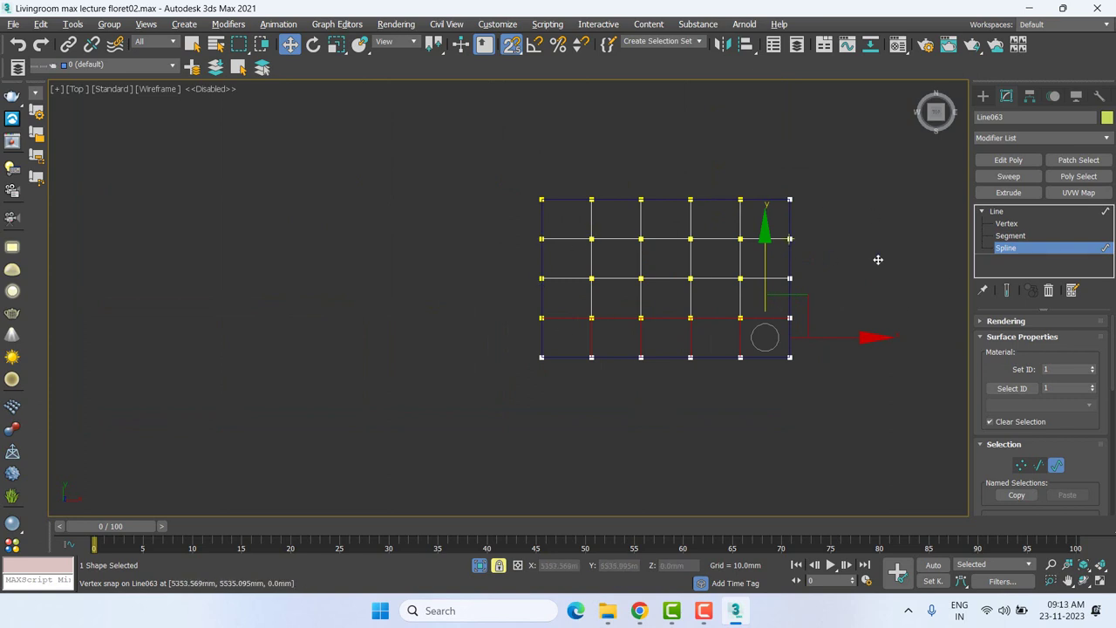
left_click(1001, 213)
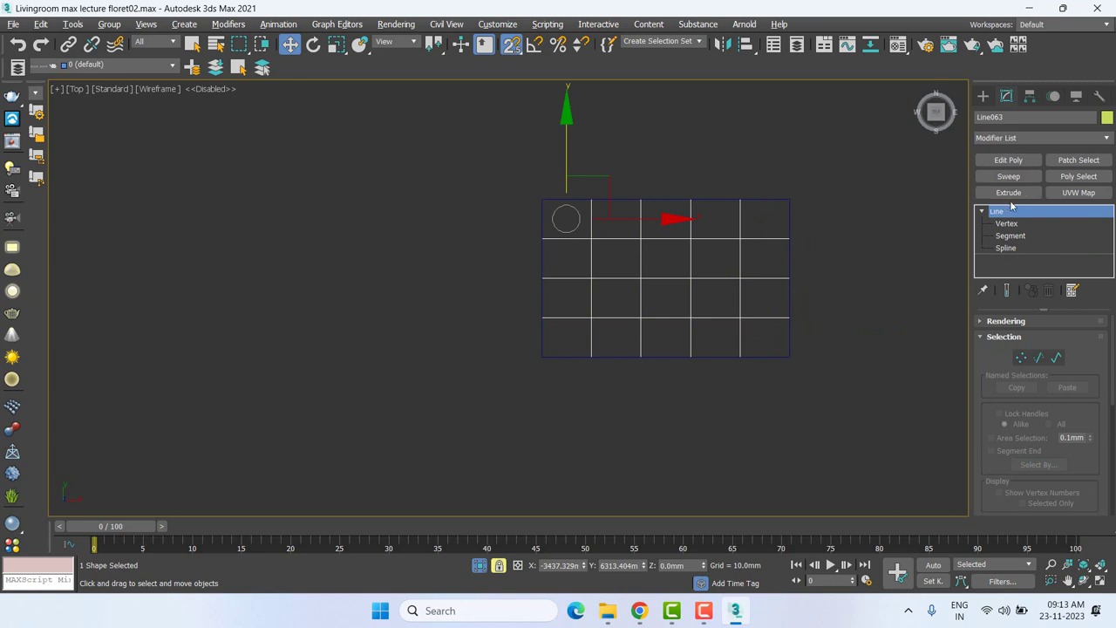
Add a Bevel modifier to Line063 with Level 1 Height 10.0mm, corrected from 12.
left_click(1025, 138)
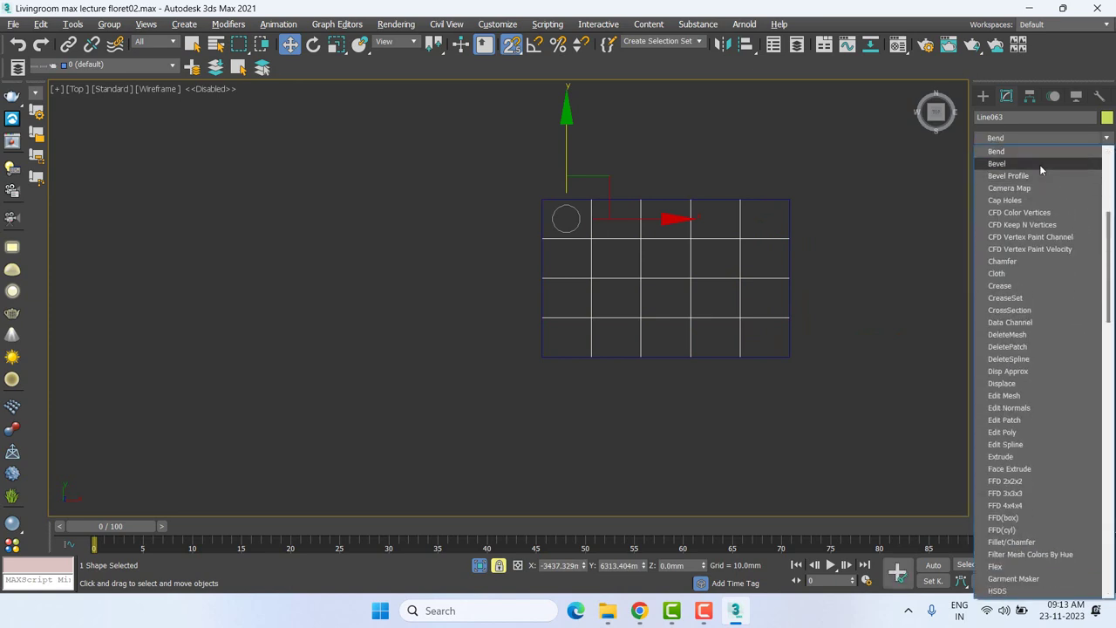
left_click(1039, 164)
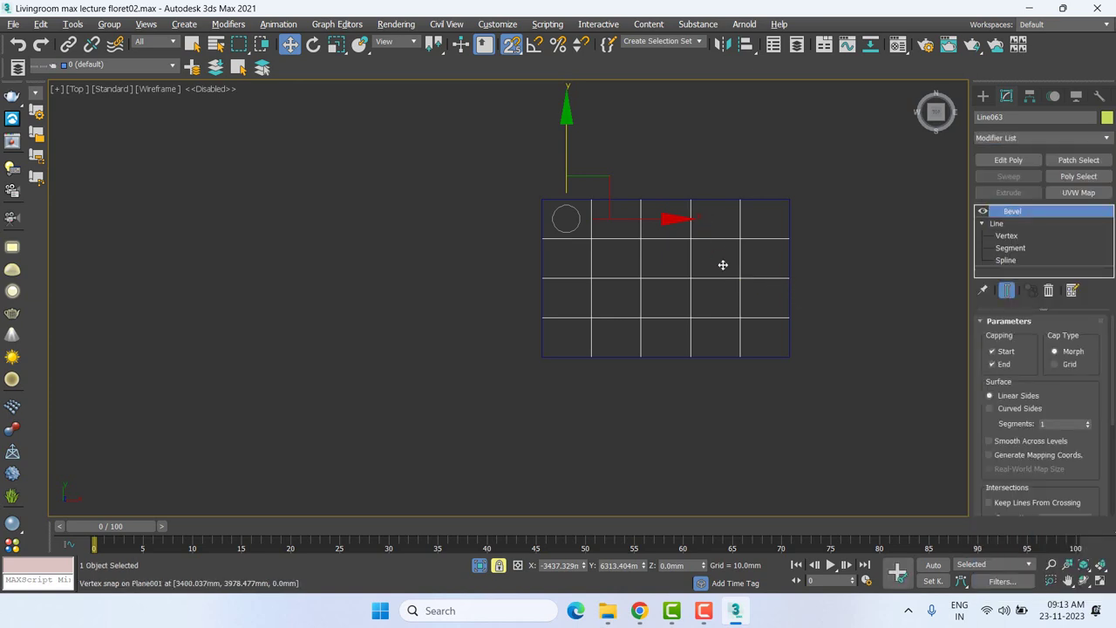
left_click_drag(1085, 411, 1084, 224)
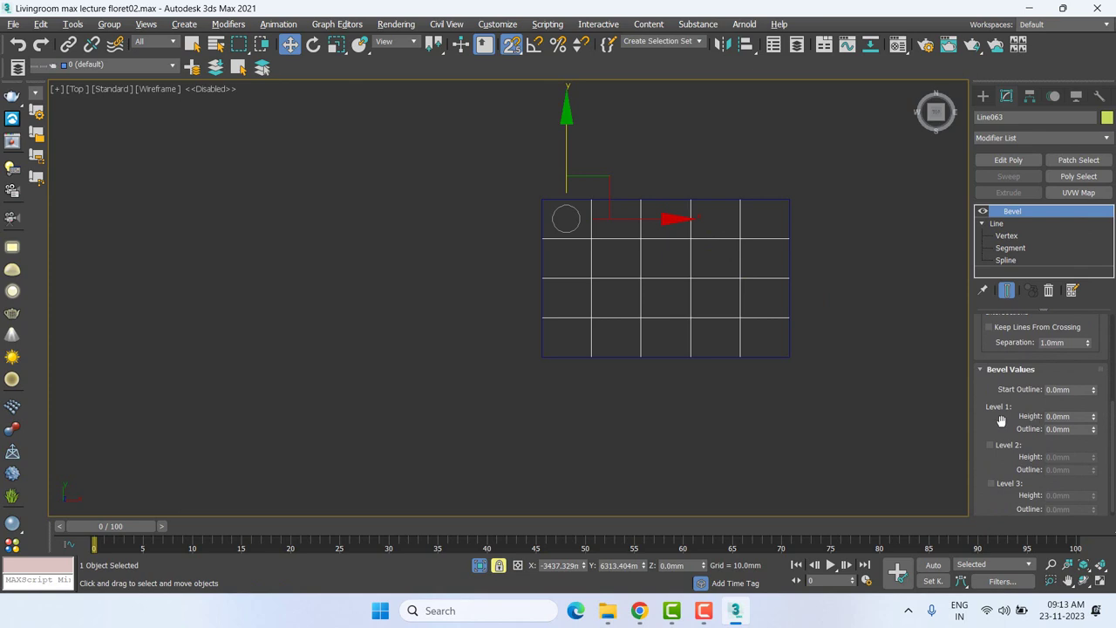
left_click_drag(1001, 416, 1001, 410)
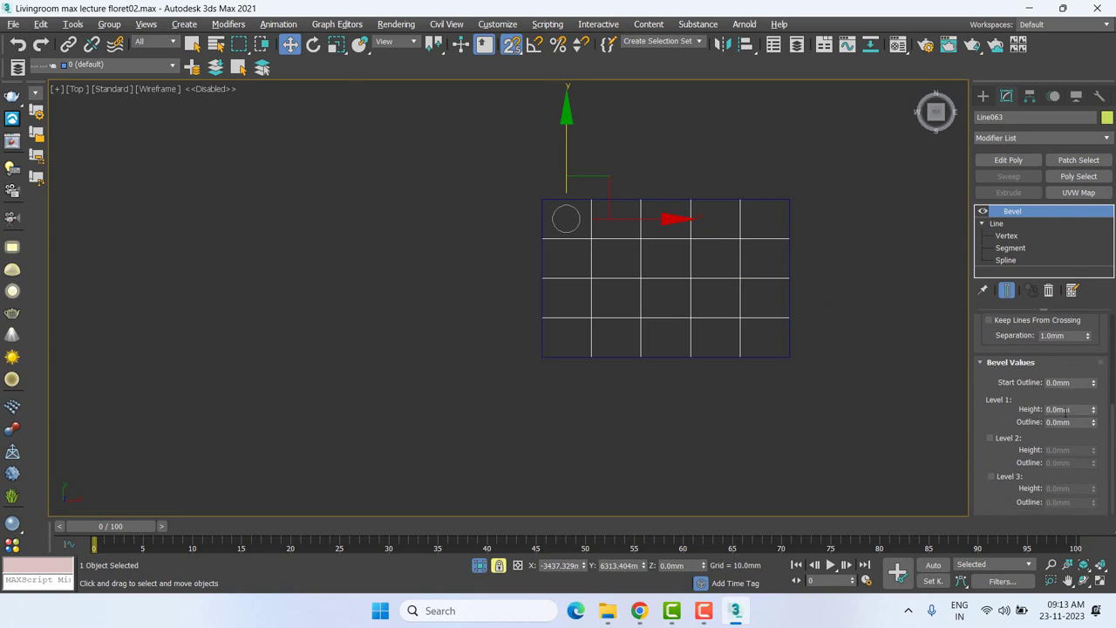
left_click(1095, 413)
type("12")
key("Return")
type("10")
key("Return")
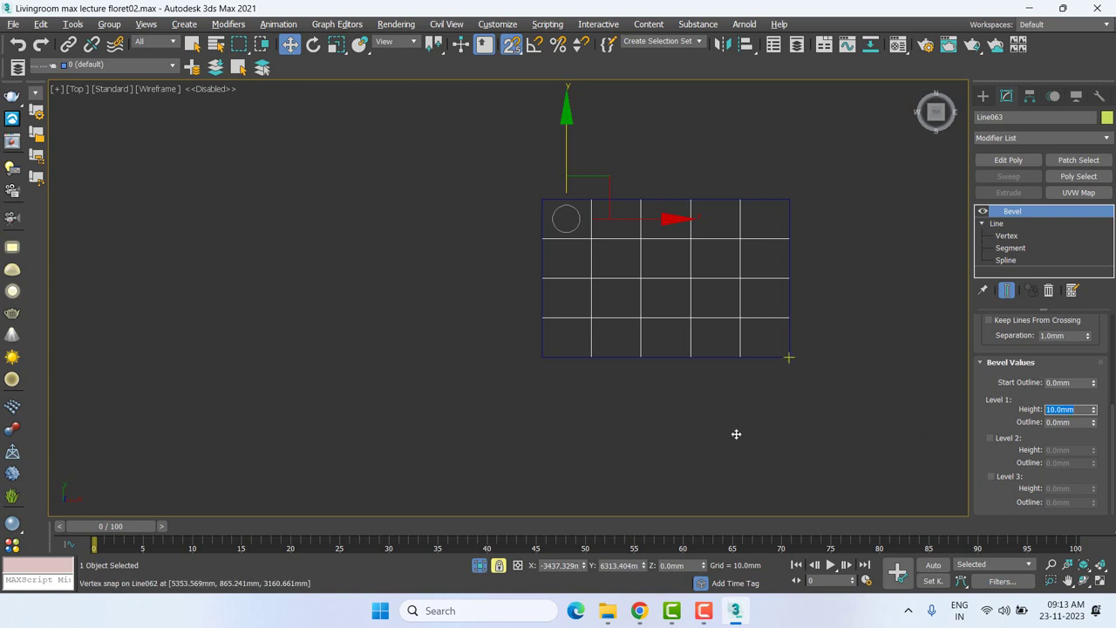
mouse_move(682, 407)
middle_mouse_down()
mouse_move(616, 450)
mouse_move(491, 241)
middle_mouse_up()
key("f")
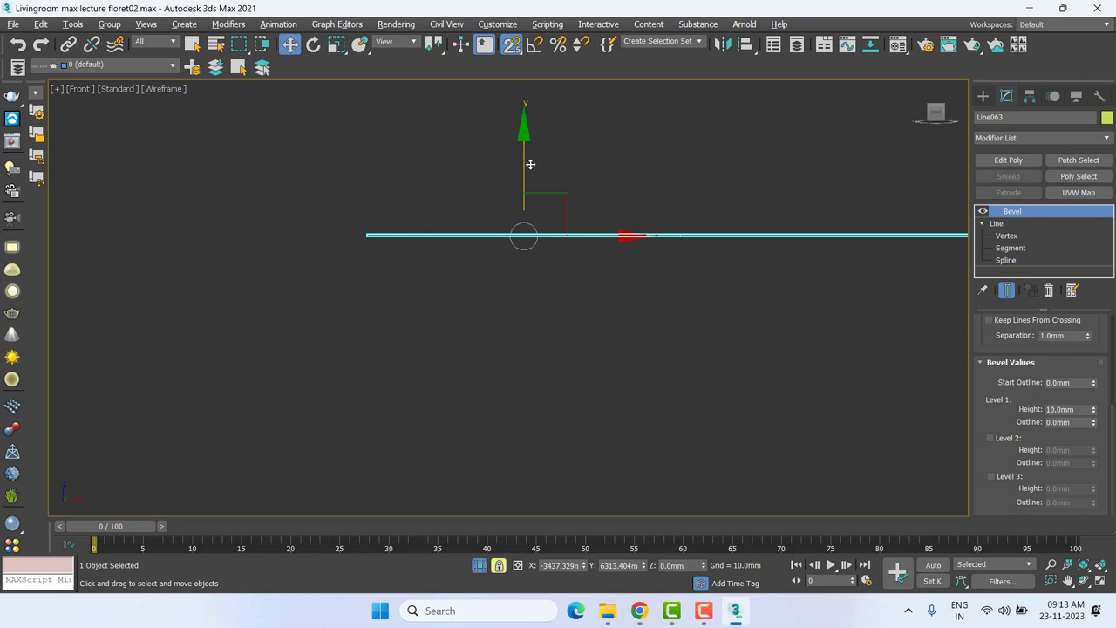
Raise the bevelled grid to Z 590.817mm, test Level 1 Height at 0, then restore 10.0mm.
left_click_drag(530, 164, 530, 68)
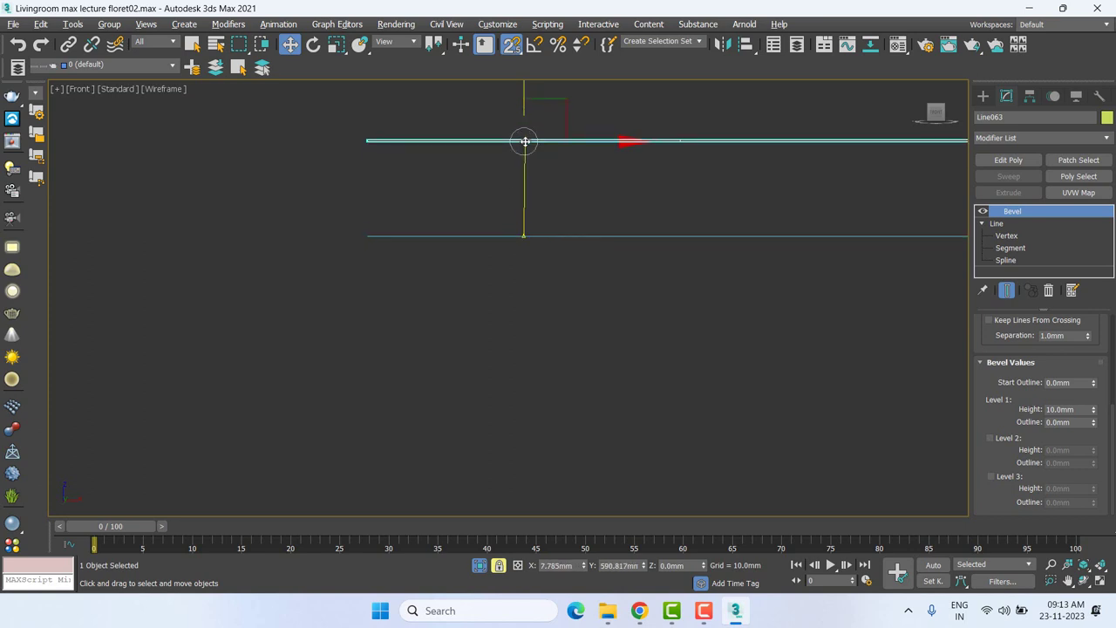
left_click(1081, 409)
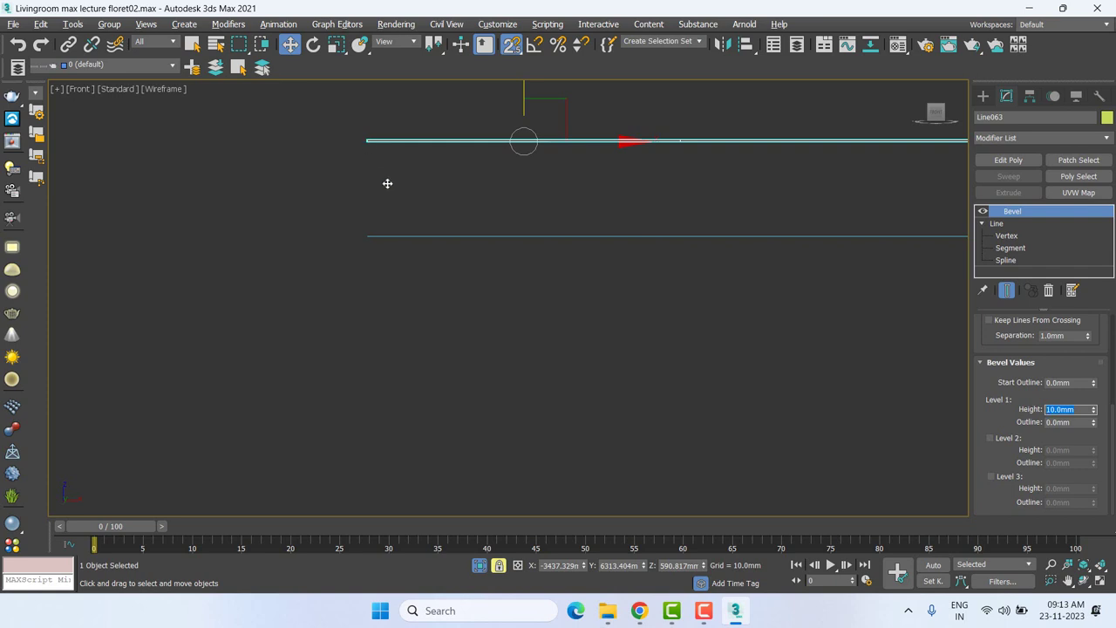
type("0")
key("Return")
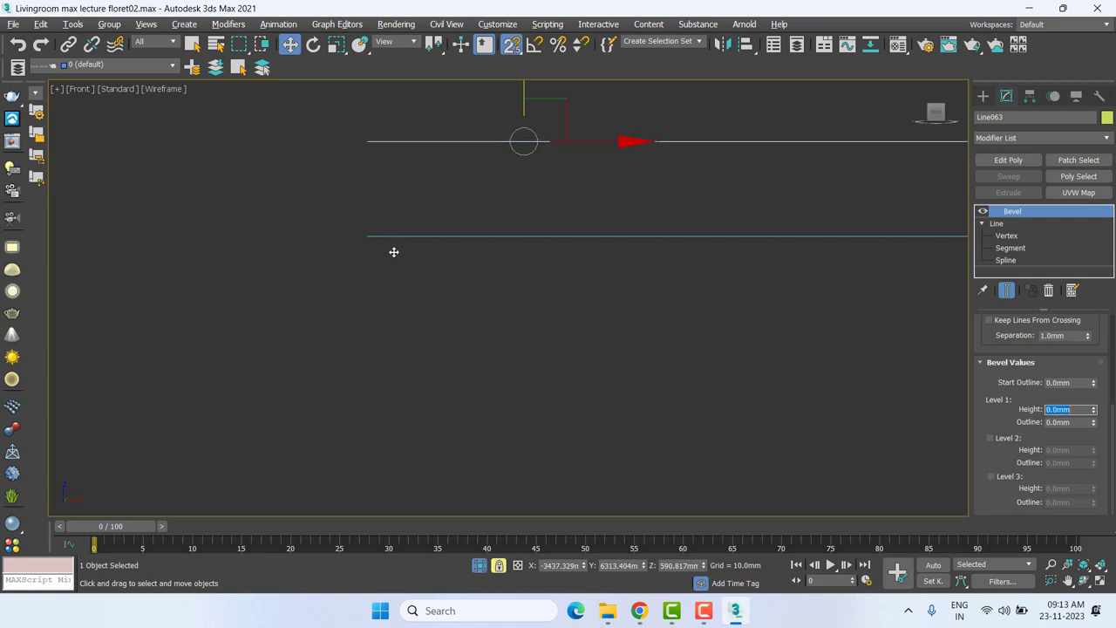
type("10")
key("Return")
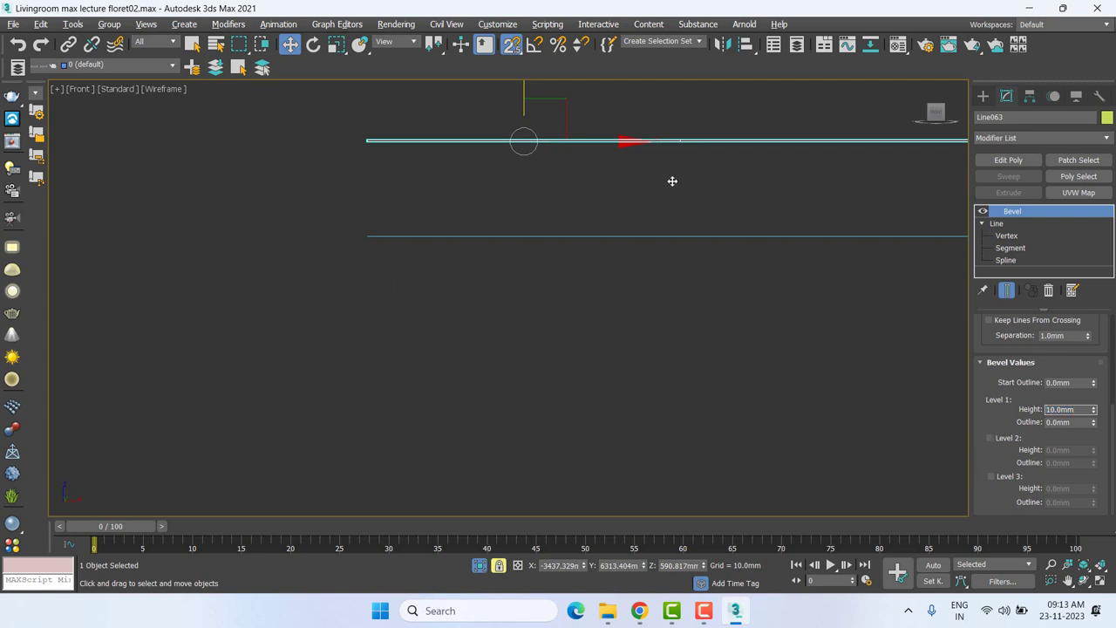
middle_click_drag(672, 182, 599, 272)
Enable the second bevel level (Level 2) on the grid and view it from the front.
key("t")
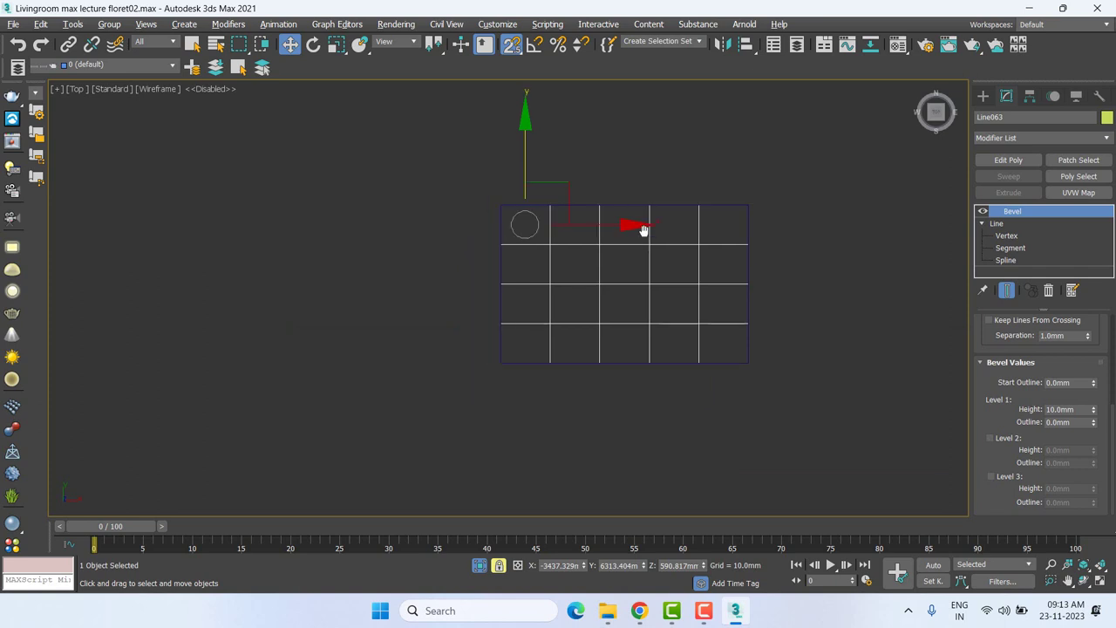
left_click(989, 437)
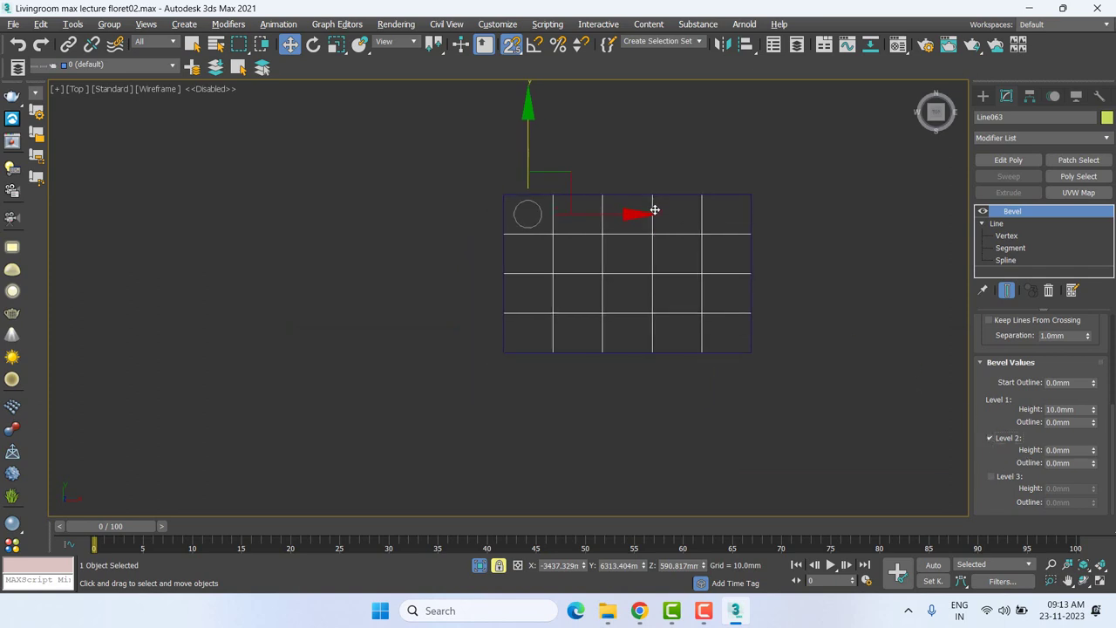
scroll(653, 209, "up", 2)
middle_click_drag(716, 327, 707, 303)
key("f")
middle_click_drag(550, 262, 599, 274)
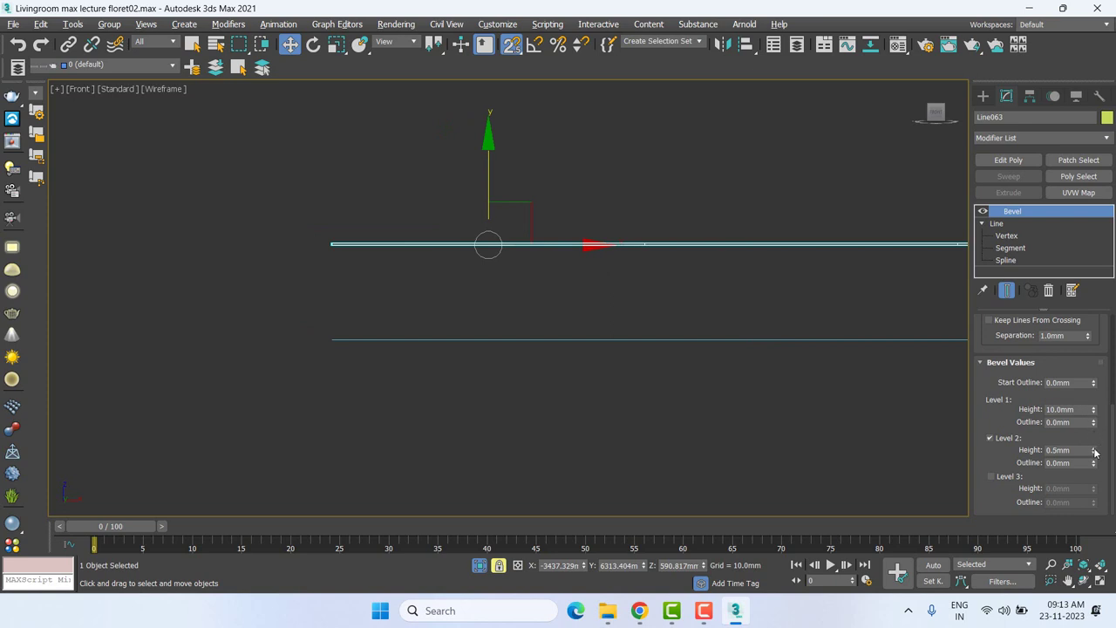
Set the Level 2 bevel Height to 10.0mm, then return to the Top view.
left_click_drag(1095, 452, 1094, 435)
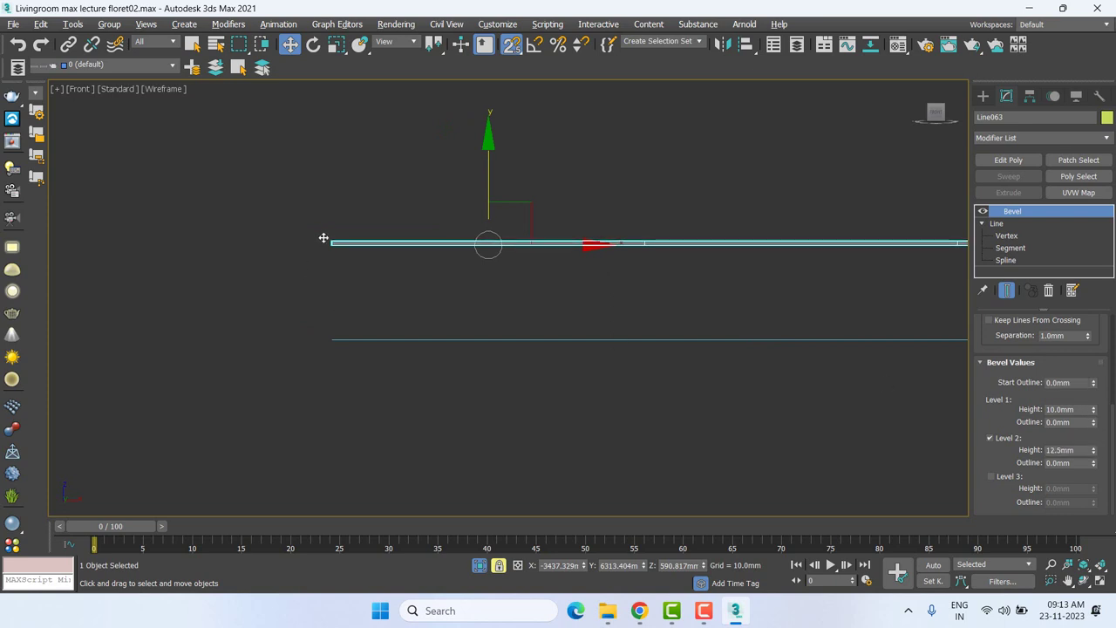
scroll(323, 239, "up", 2)
scroll(372, 271, "up", 2)
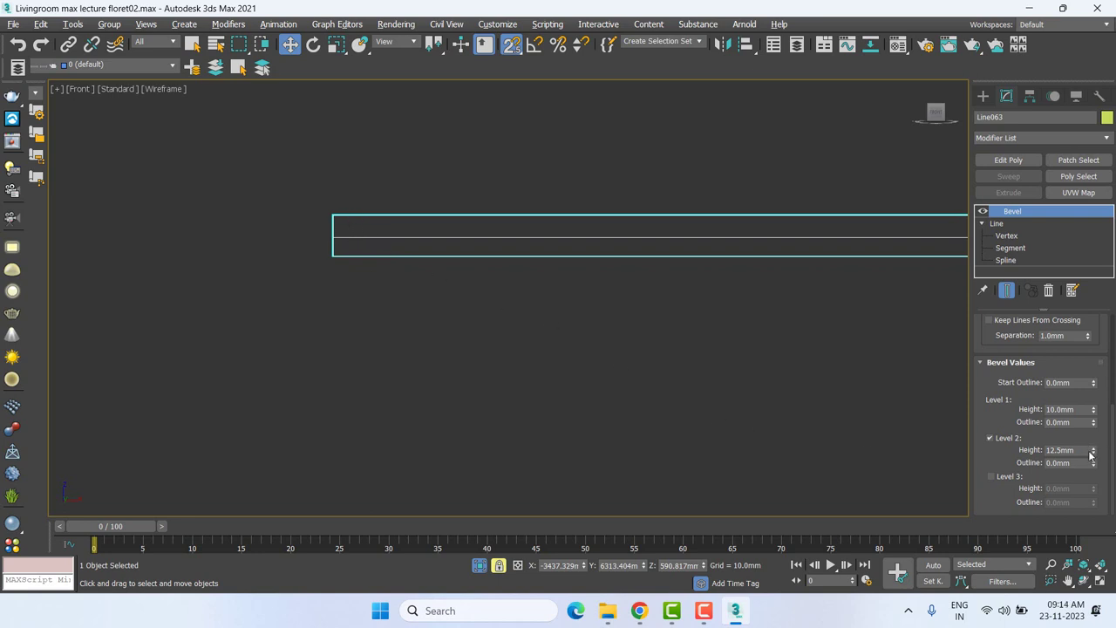
left_click_drag(1085, 450, 977, 452)
type("10")
key("Return")
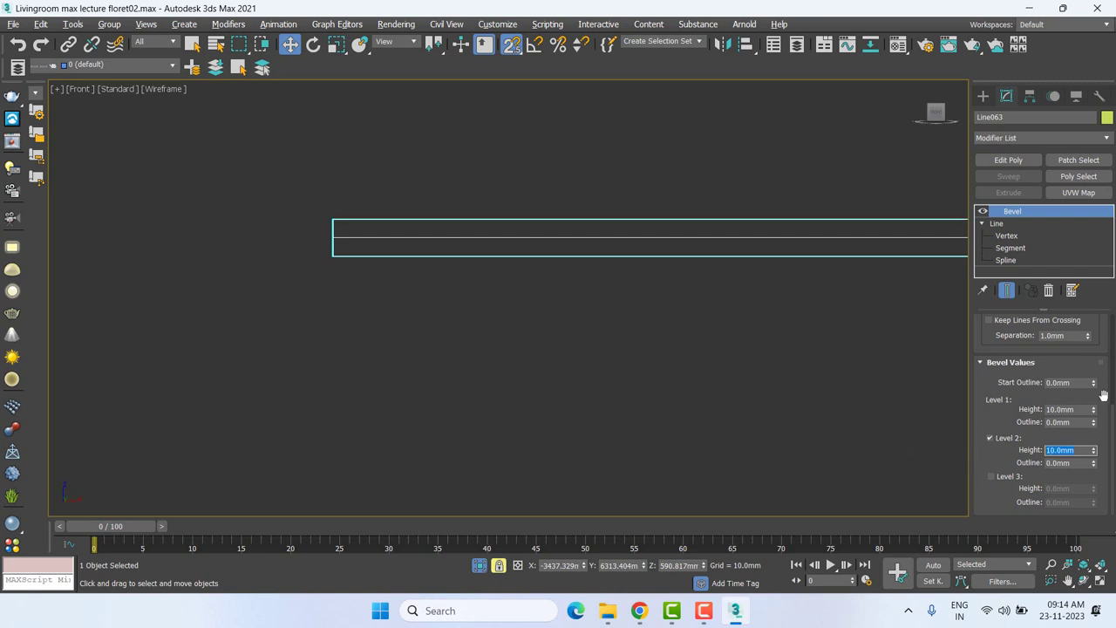
middle_click_drag(648, 269, 550, 319)
key("t")
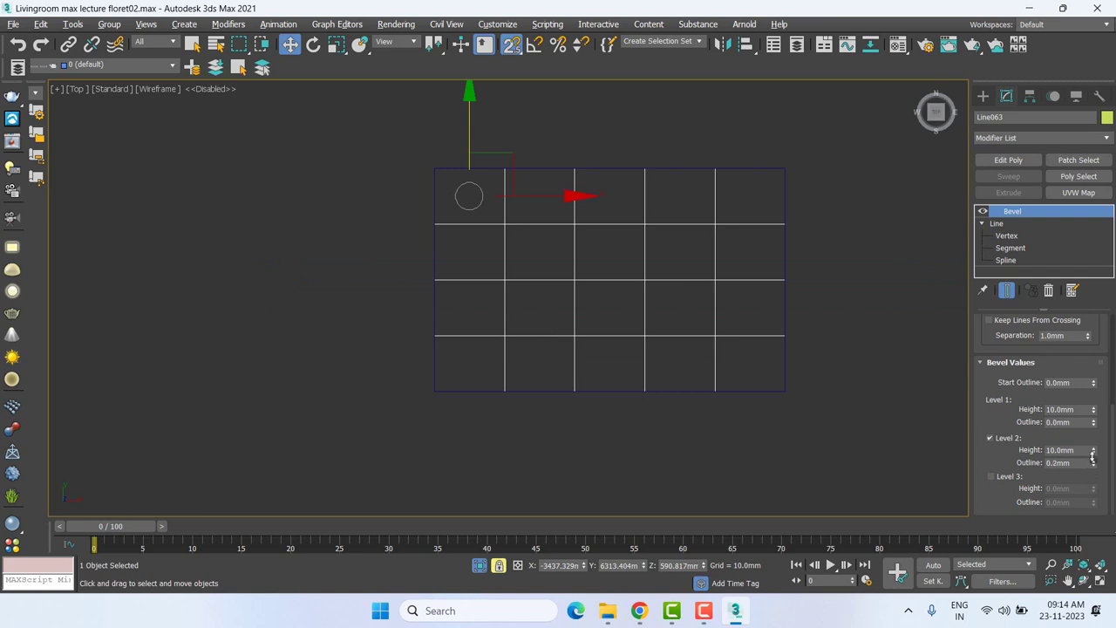
Drag the Level 2 Outline negative, past -4.6mm, to settle at -12.8mm.
left_click_drag(1093, 456, 1084, 425)
left_click_drag(1076, 409, 1066, 381)
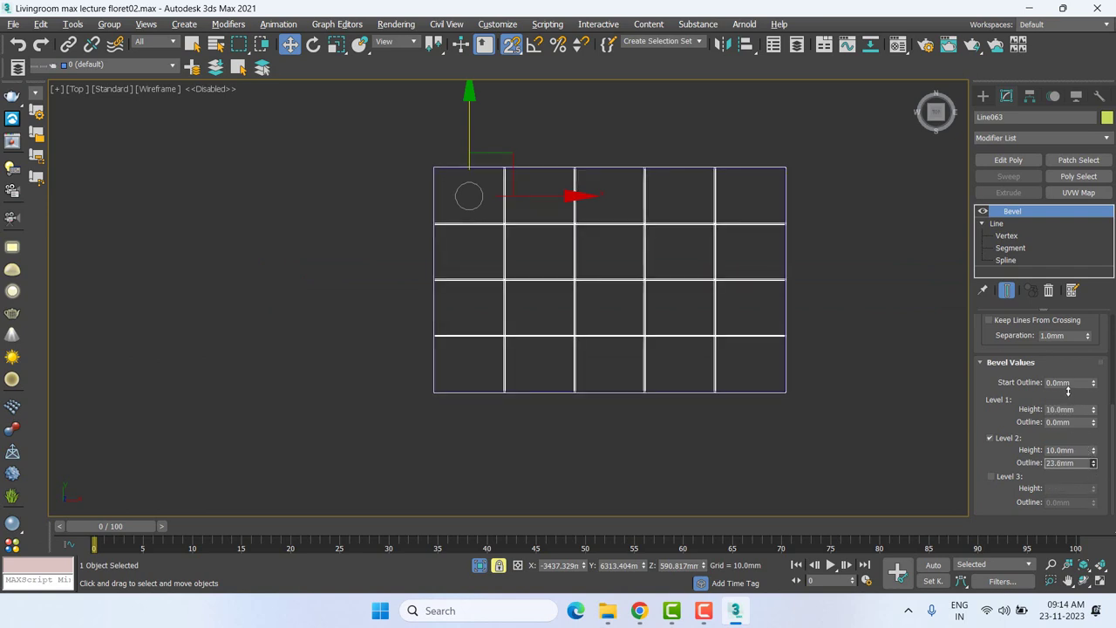
scroll(636, 163, "up", 3)
scroll(668, 287, "up", 3)
scroll(604, 200, "up", 2)
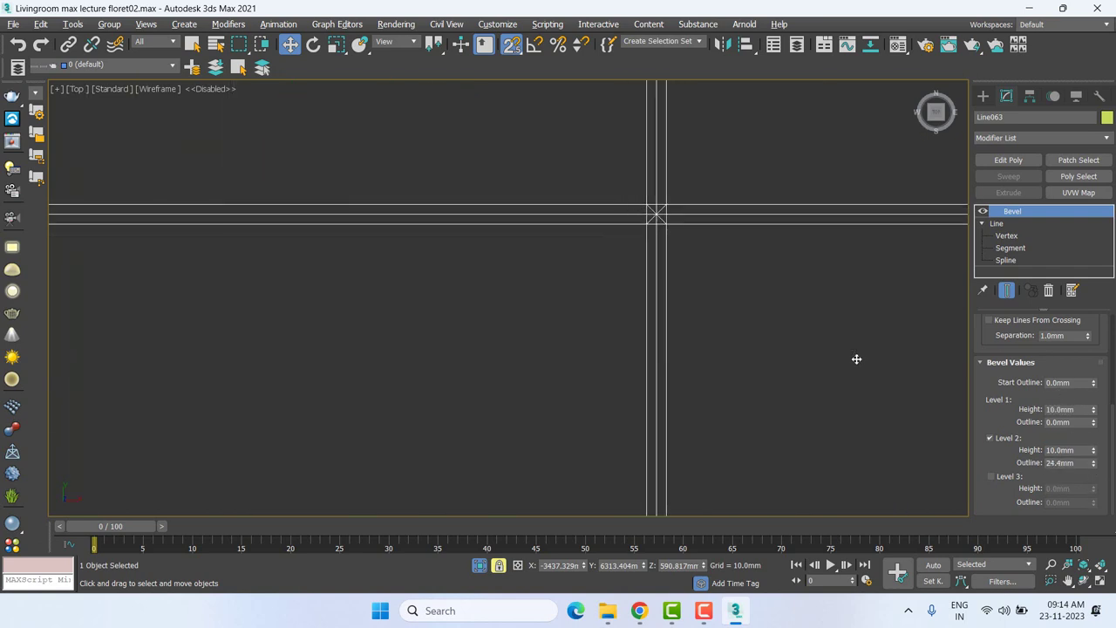
left_click_drag(1094, 464, 1094, 506)
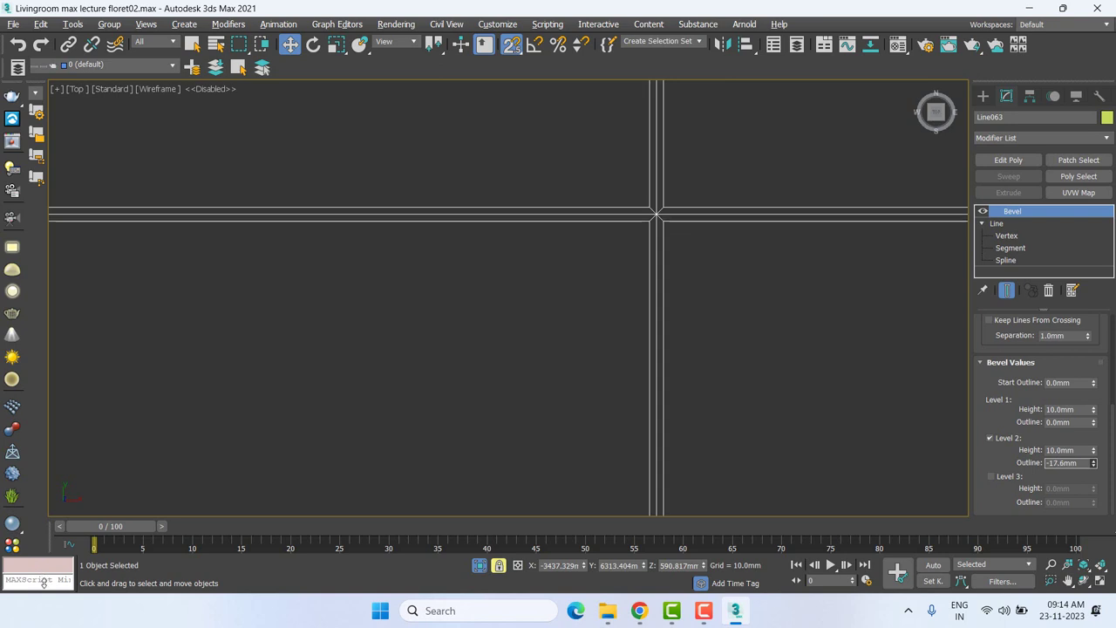
left_click_drag(1094, 463, 1094, 440)
scroll(650, 277, "up", 3)
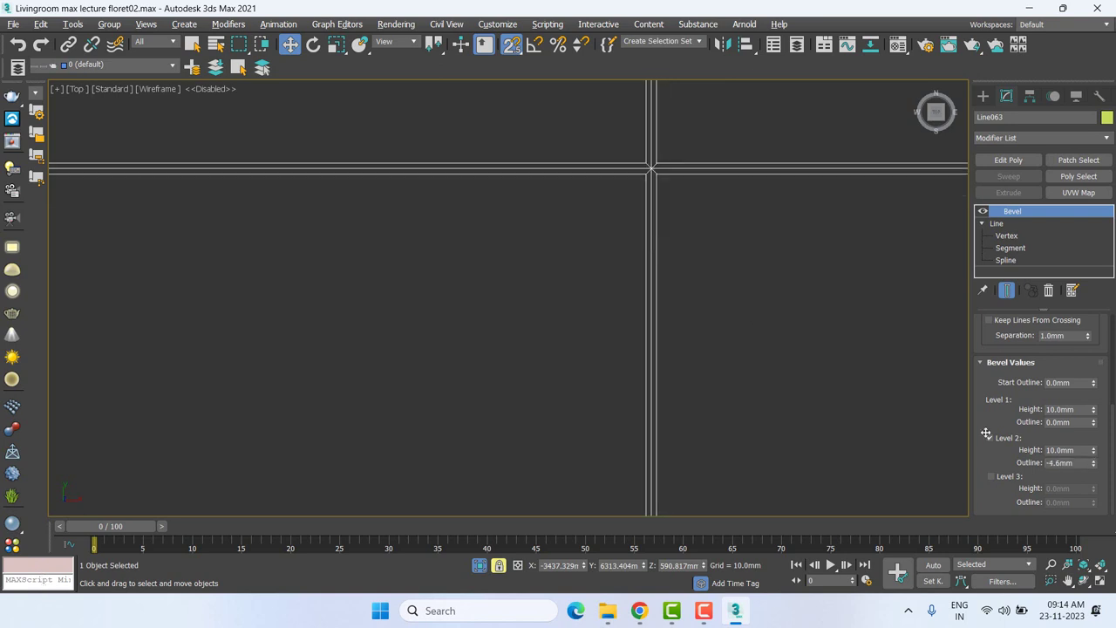
left_click_drag(1094, 469, 1094, 501)
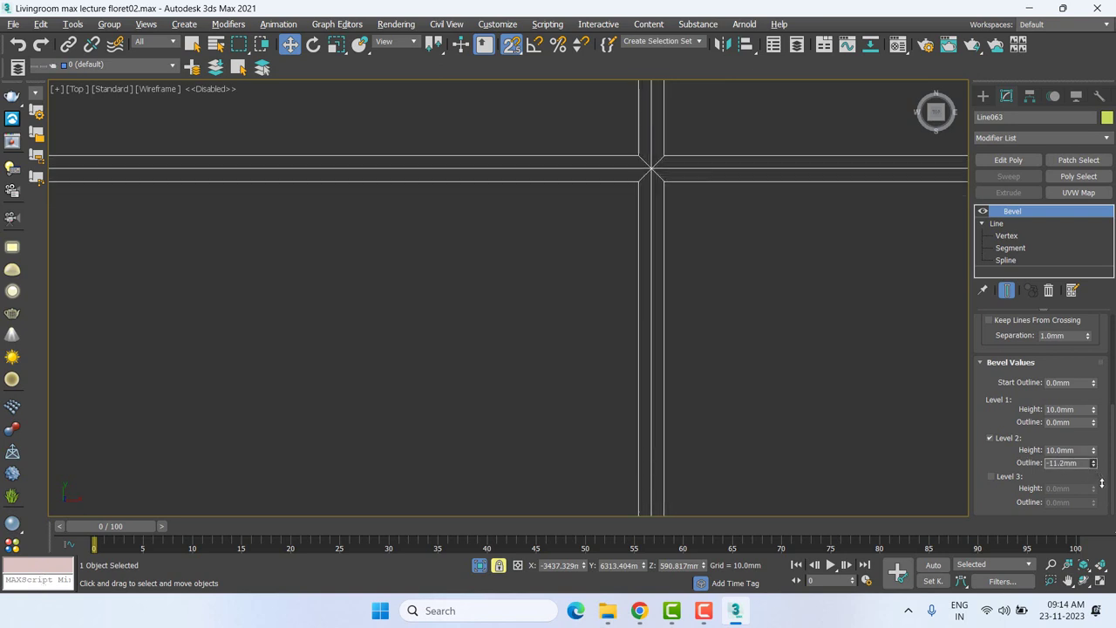
mouse_move(515, 242)
middle_mouse_down()
mouse_move(506, 285)
mouse_move(291, 356)
middle_mouse_up()
Switch to a shaded Perspective view angled low over the panel grid.
scroll(294, 363, "down", 2)
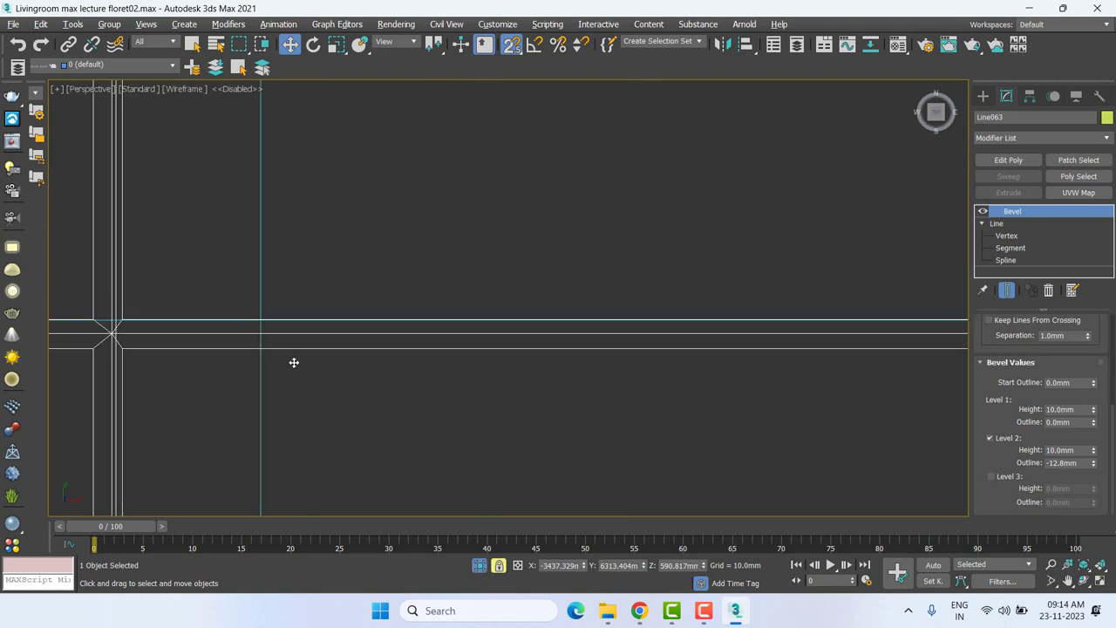
scroll(366, 361, "down", 3)
key("p")
mouse_move(361, 275)
middle_mouse_down("alt")
mouse_move(381, 236)
mouse_move(392, 243)
middle_mouse_up("alt")
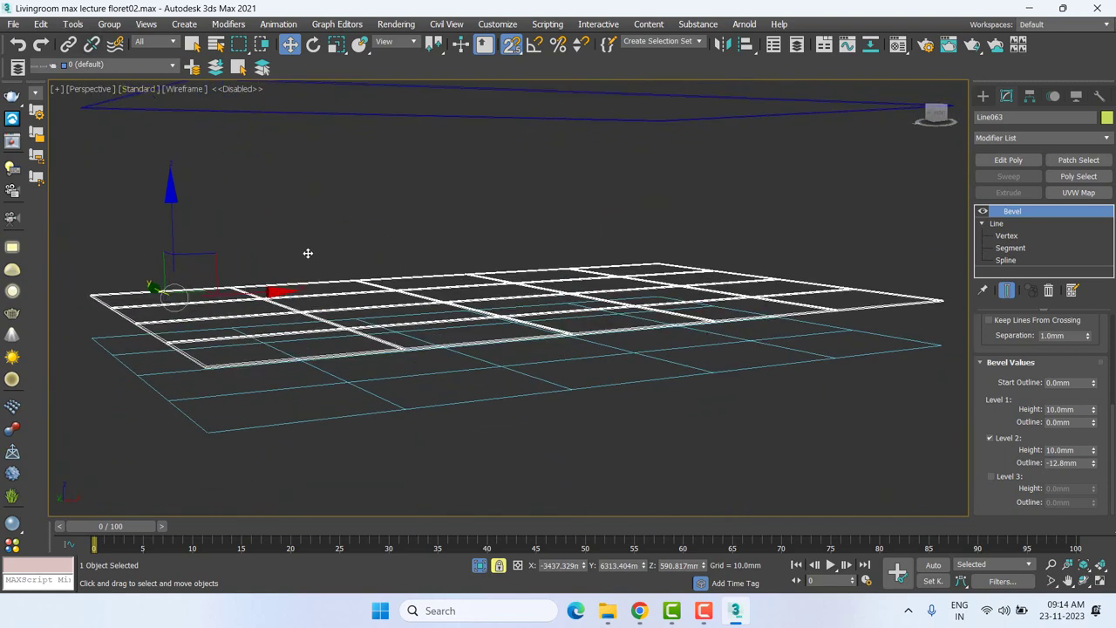
middle_click_drag(309, 252, 326, 271, "alt")
key("F3")
scroll(276, 398, "up", 1)
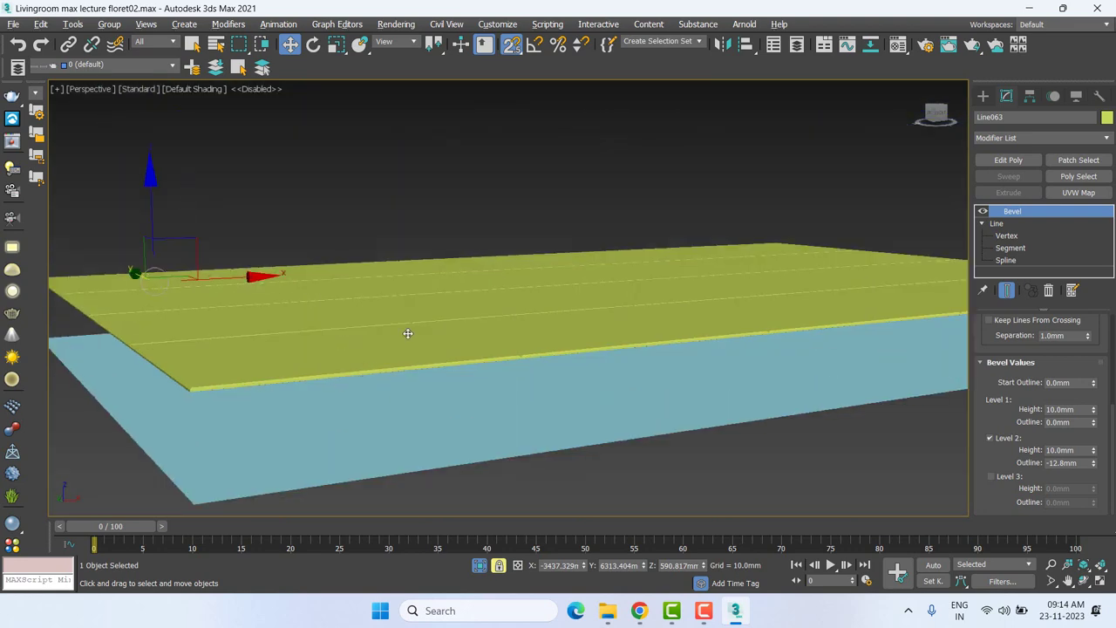
scroll(414, 364, "up", 2)
scroll(412, 385, "up", 3)
scroll(611, 388, "up", 2)
scroll(646, 384, "up", 2)
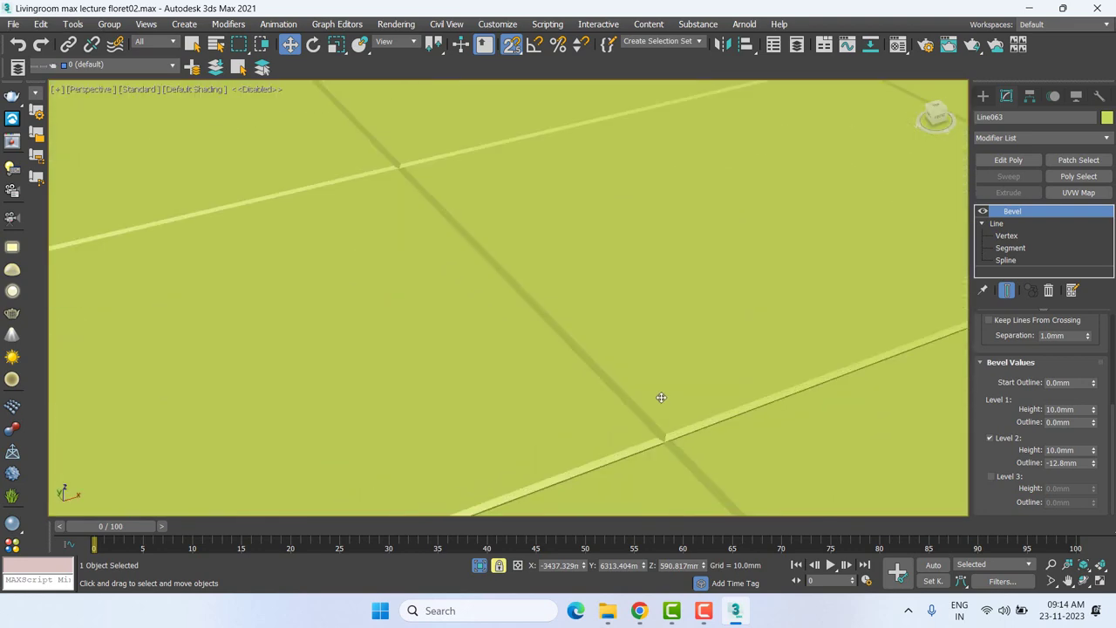
scroll(672, 434, "up", 1)
Zoom in on the seams between panels and change the Level 2 Outline to -22.2mm.
middle_click_drag(673, 435, 628, 278)
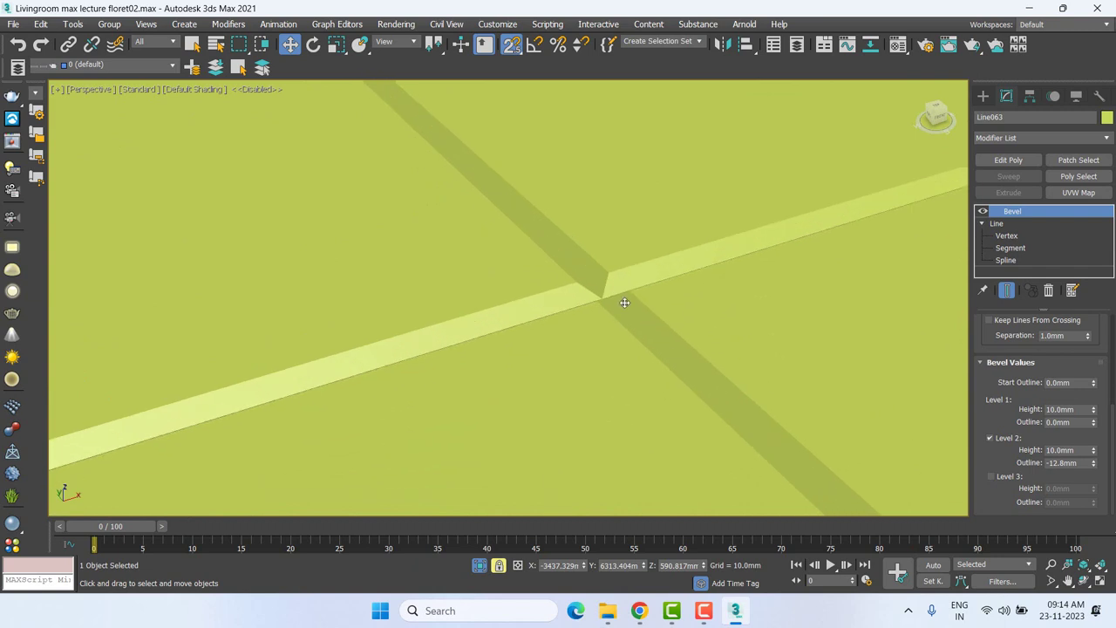
scroll(623, 304, "down", 1)
middle_click_drag(623, 303, 488, 255)
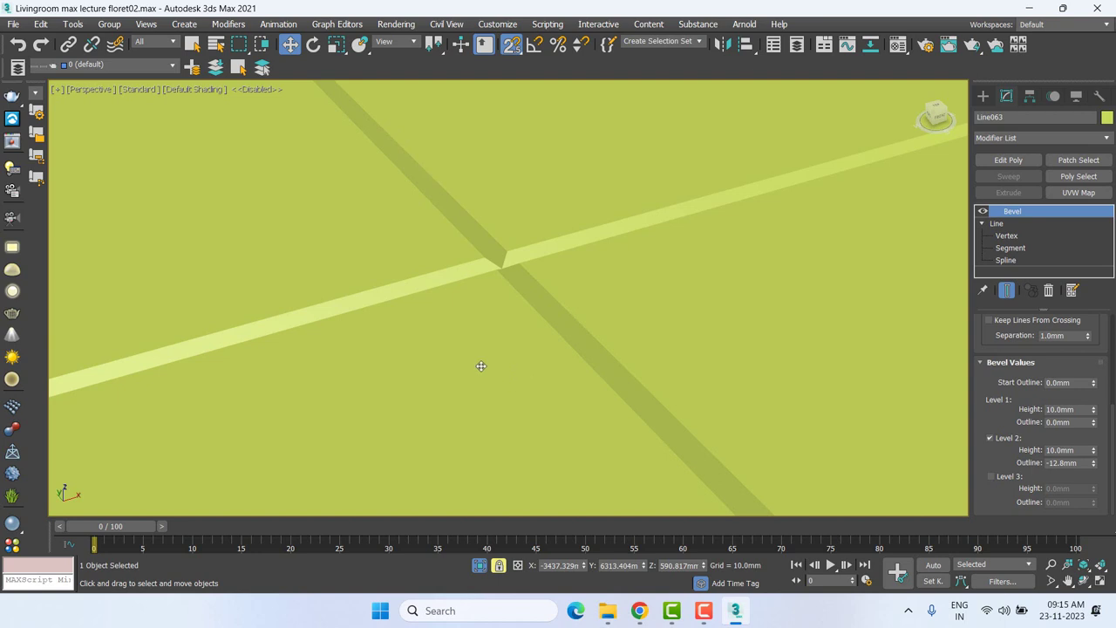
scroll(575, 316, "down", 3)
scroll(602, 341, "down", 2)
scroll(602, 341, "down", 2)
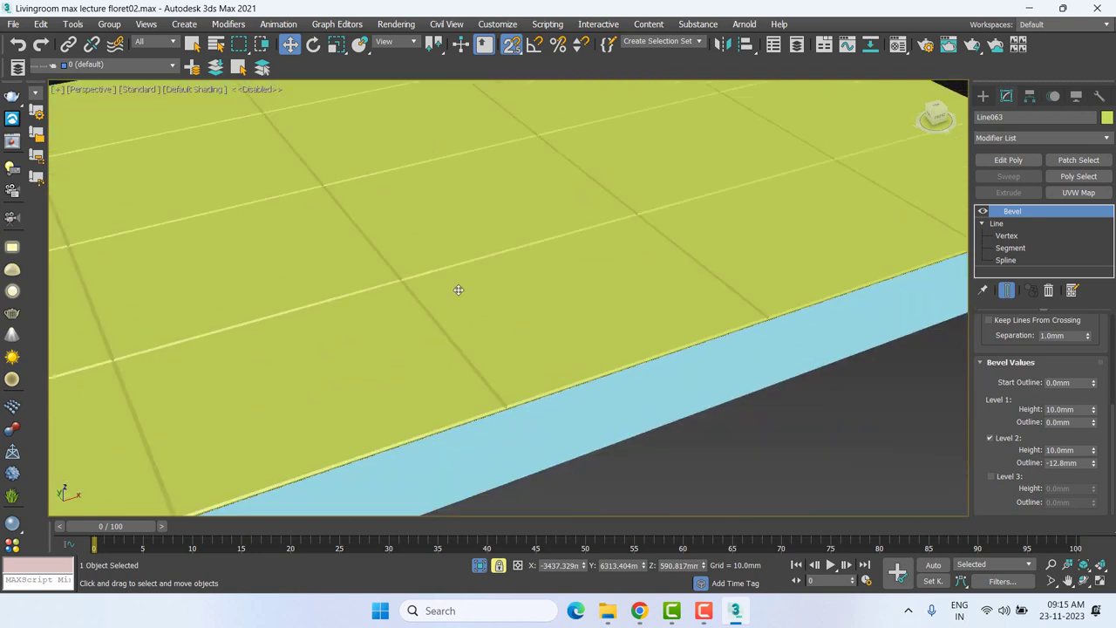
middle_click_drag(456, 289, 700, 339)
scroll(700, 339, "up", 3)
scroll(646, 294, "up", 1)
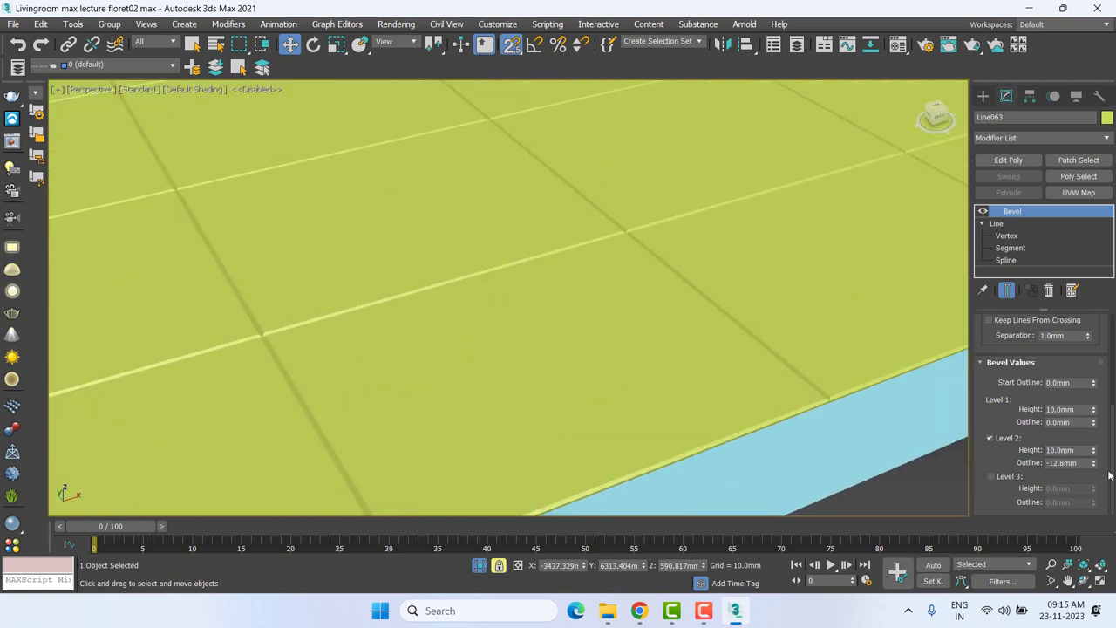
left_click_drag(1095, 464, 1104, 485)
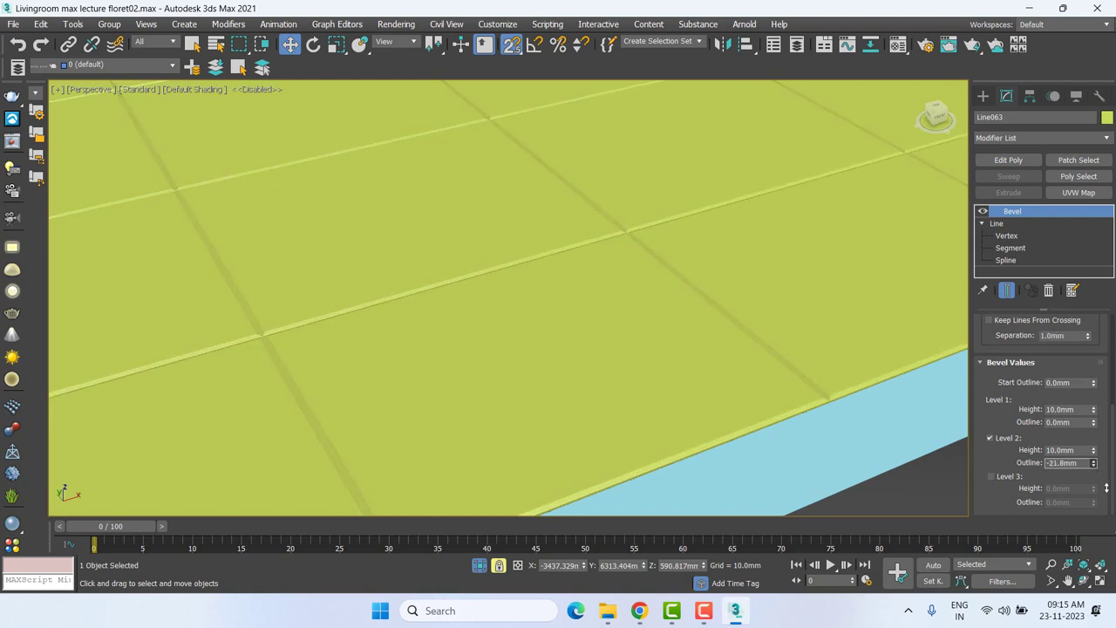
scroll(688, 310, "down", 3)
scroll(596, 269, "down", 1)
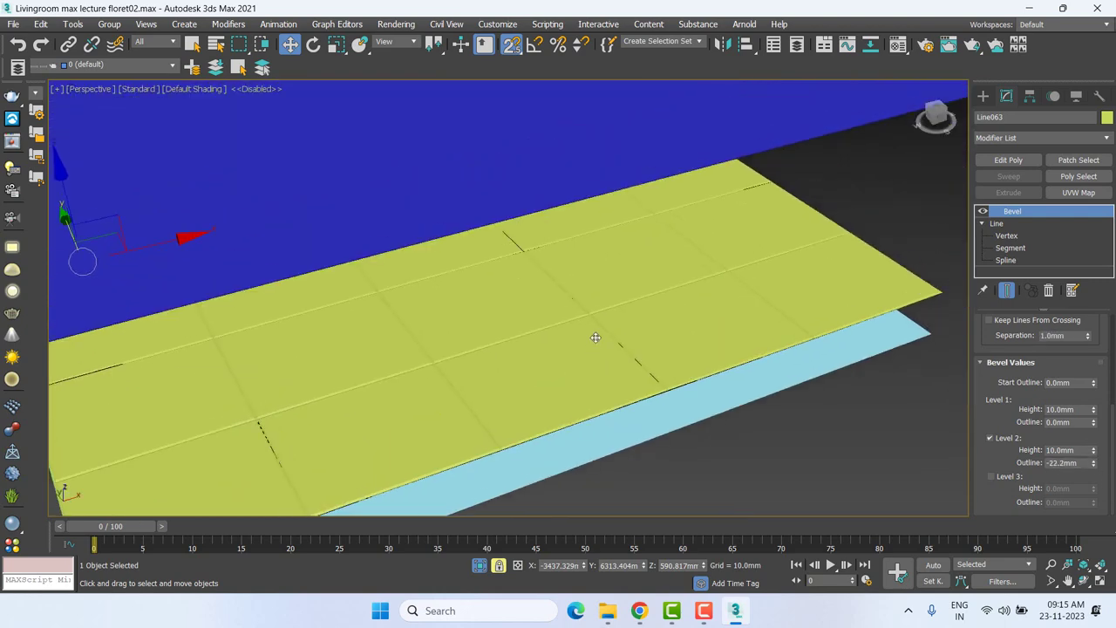
In Front view, mirror the panel grid across the Y axis to flip it upside down.
key("f")
key("z")
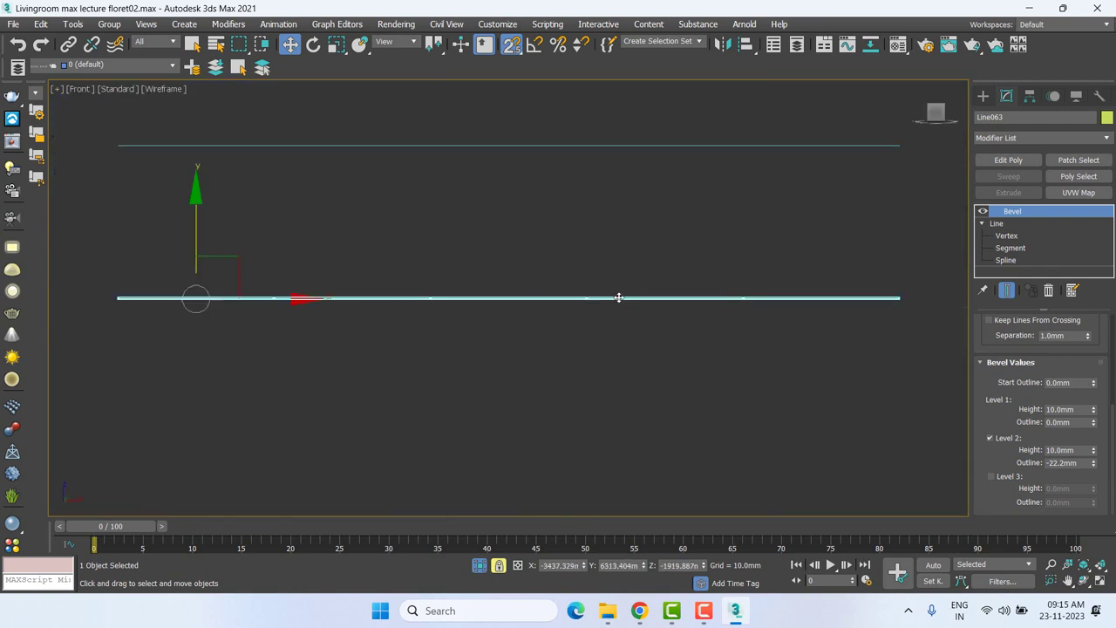
scroll(489, 253, "up", 2)
scroll(439, 223, "up", 2)
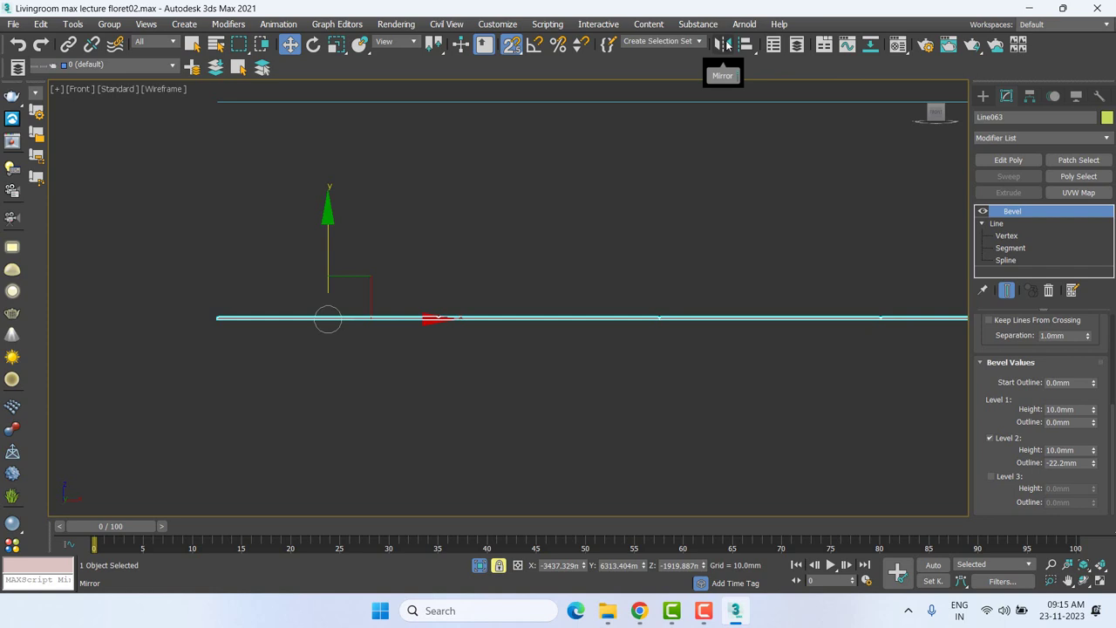
left_click(725, 44)
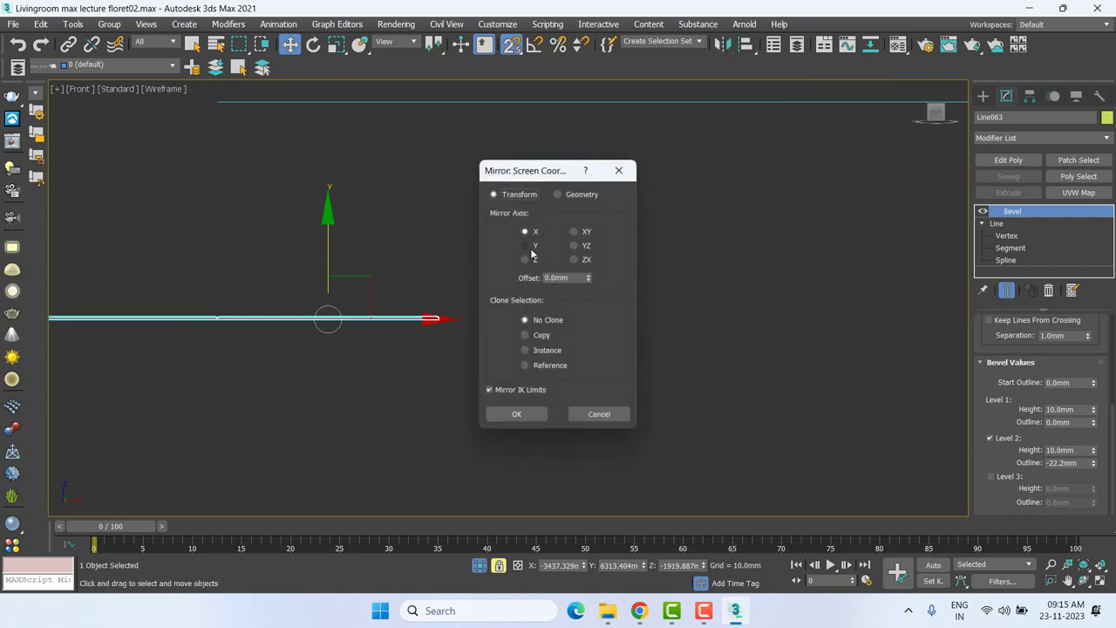
left_click(528, 247)
left_click(517, 413)
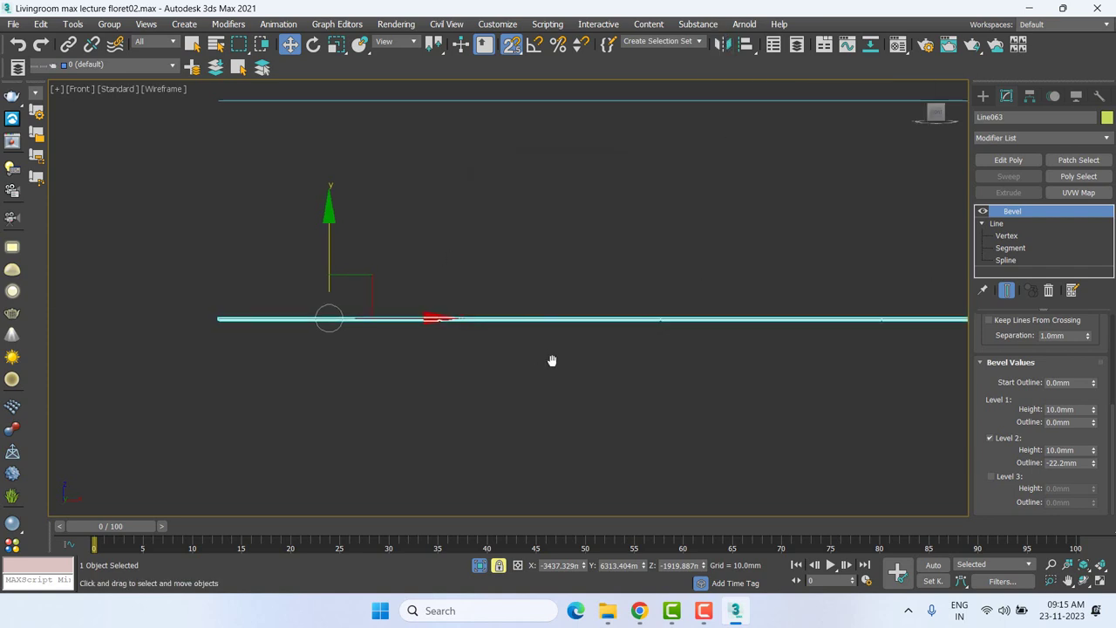
Lift the panel grid up and snap it onto the ceiling line.
scroll(568, 368, "down", 3)
scroll(573, 259, "down", 2)
middle_click_drag(545, 189, 548, 262)
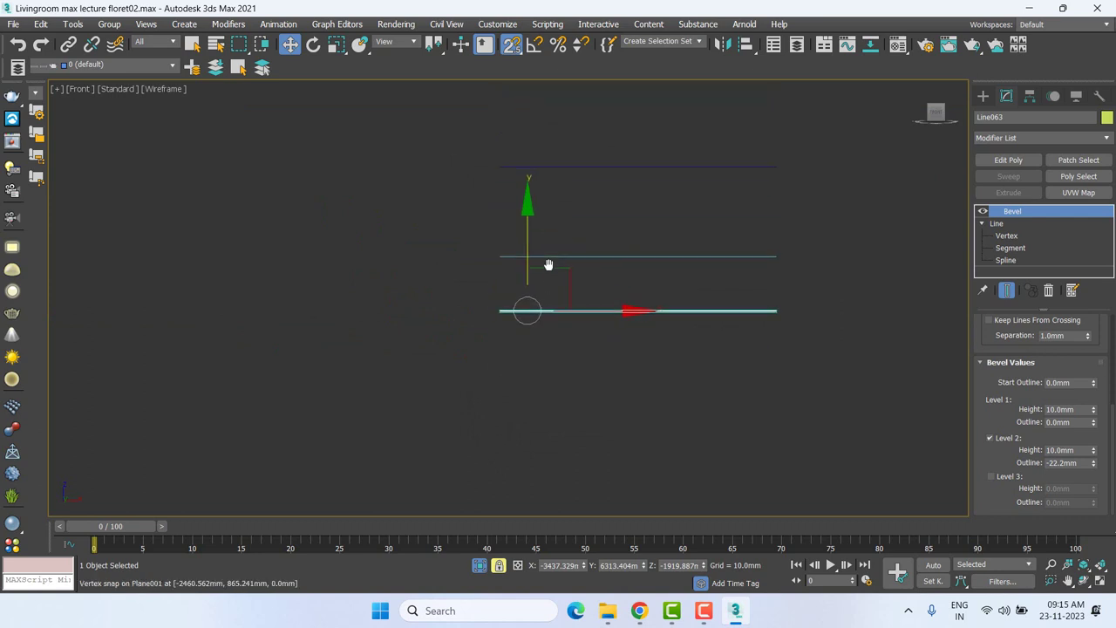
scroll(541, 266, "up", 3)
scroll(541, 265, "up", 2)
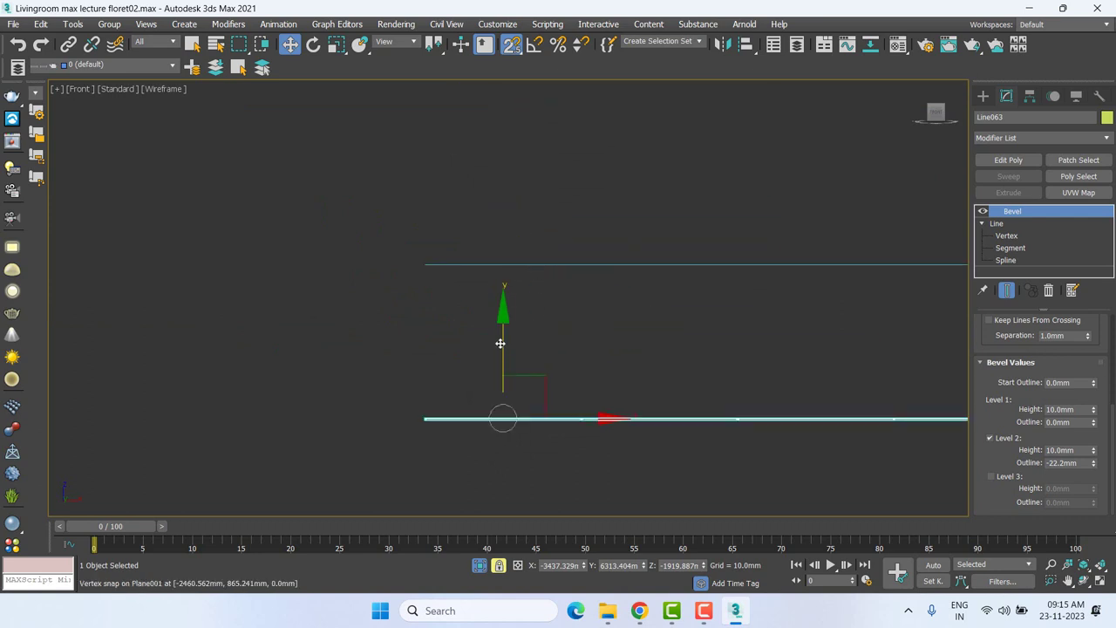
left_click_drag(503, 345, 523, 113)
scroll(450, 142, "up", 2)
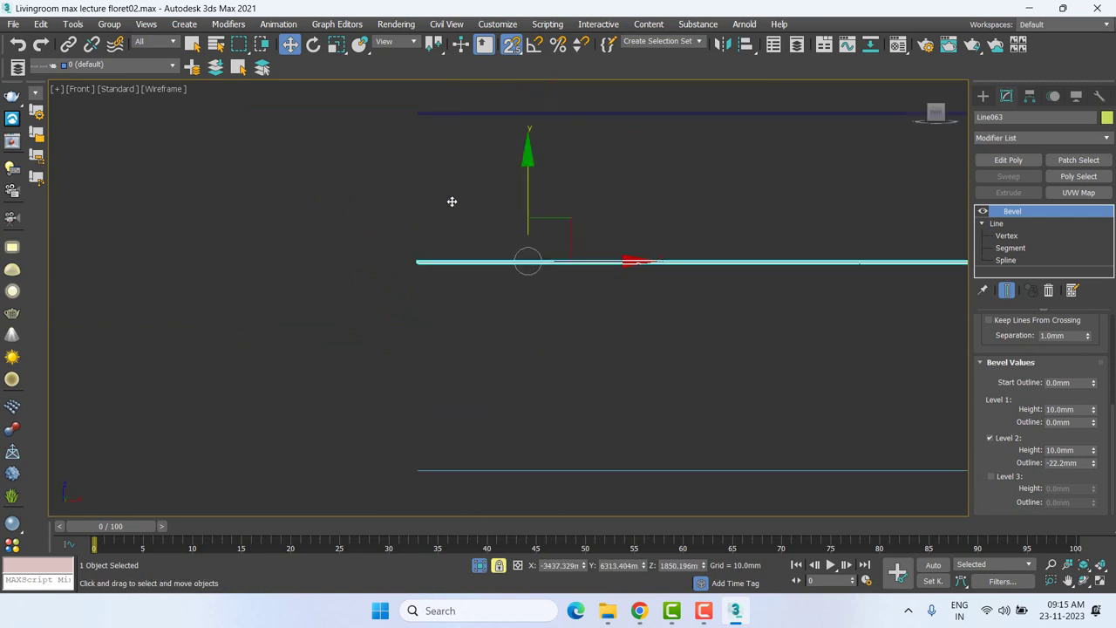
left_click_drag(523, 183, 493, 115)
scroll(426, 127, "up", 2)
scroll(426, 126, "up", 2)
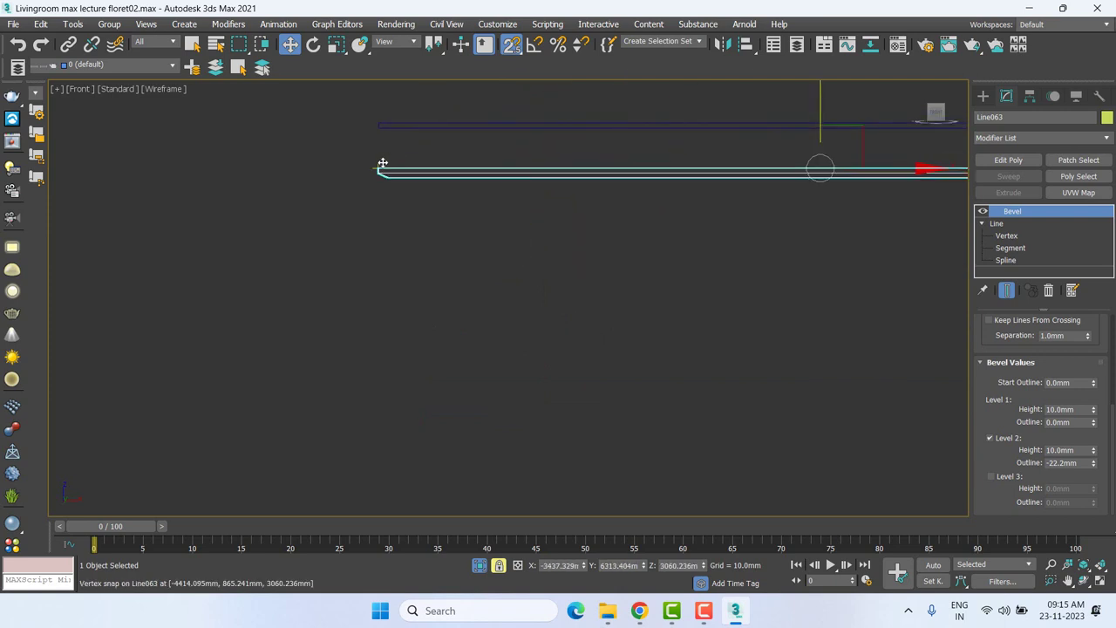
left_click_drag(381, 167, 381, 140)
Delete the lower plane Plane001, then reselect the bevelled panel grid.
scroll(560, 276, "down", 2)
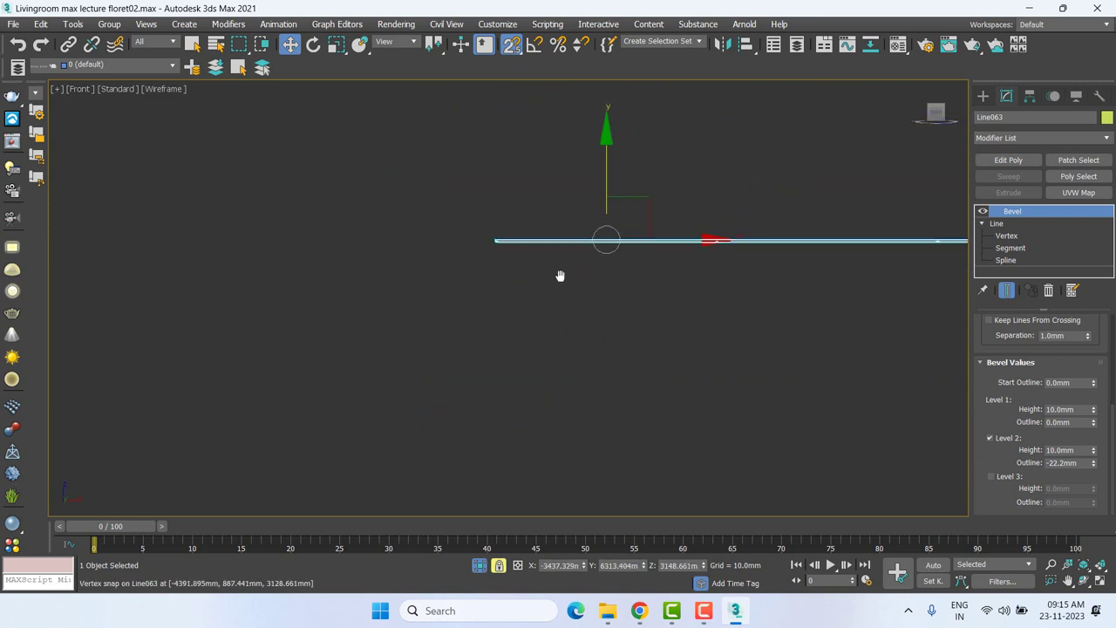
scroll(566, 219, "up", 3)
middle_click_drag(566, 218, 513, 289)
right_click(513, 290)
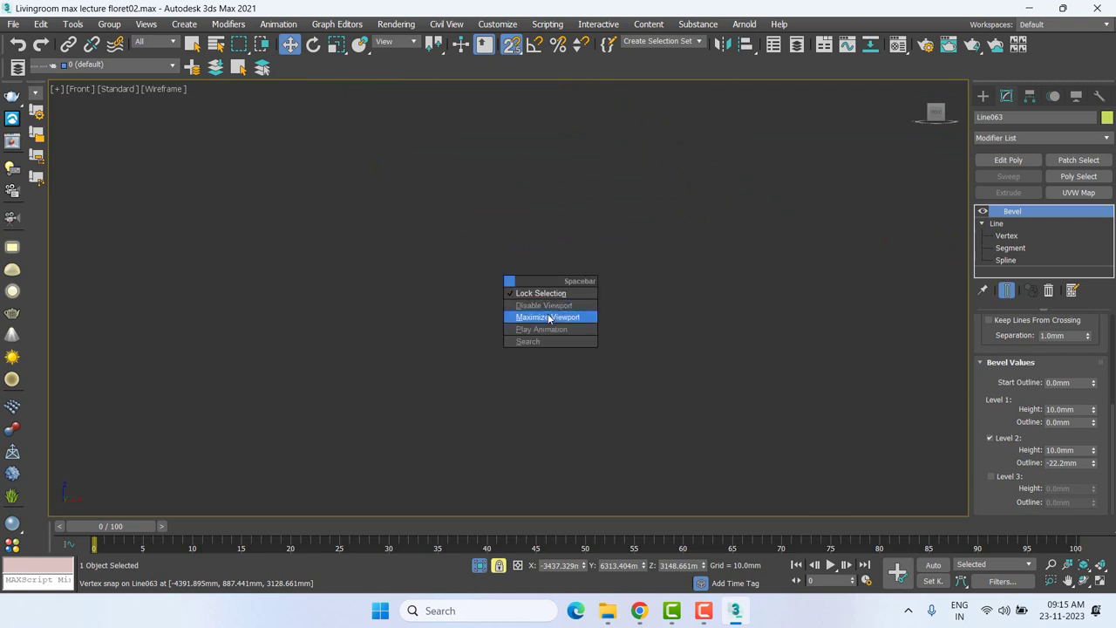
left_click(523, 293)
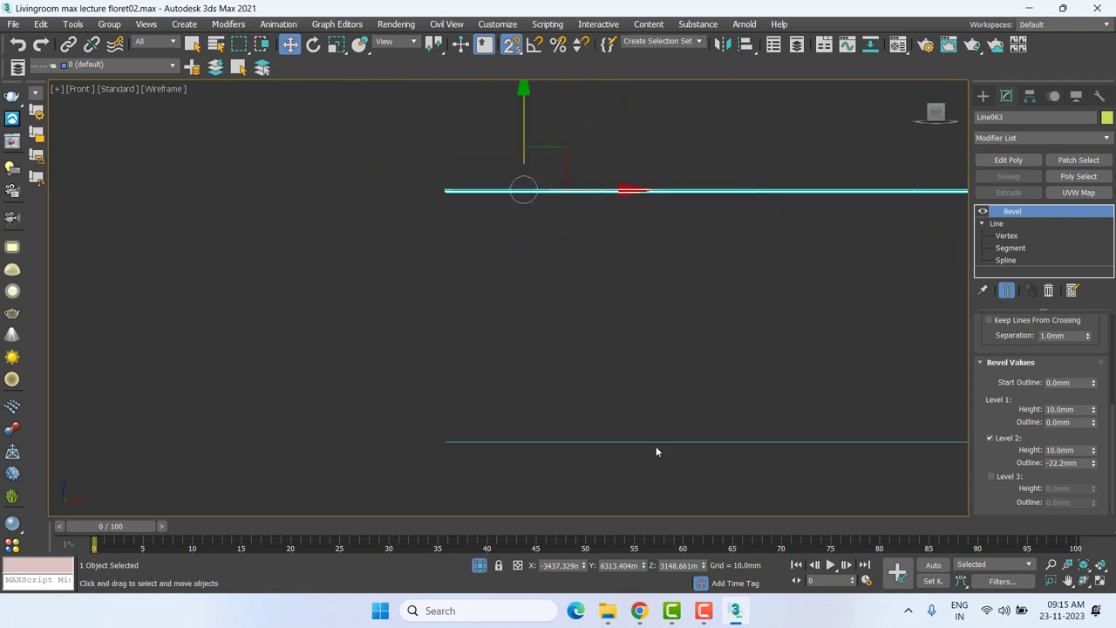
left_click(659, 444)
middle_click_drag(704, 427, 581, 415)
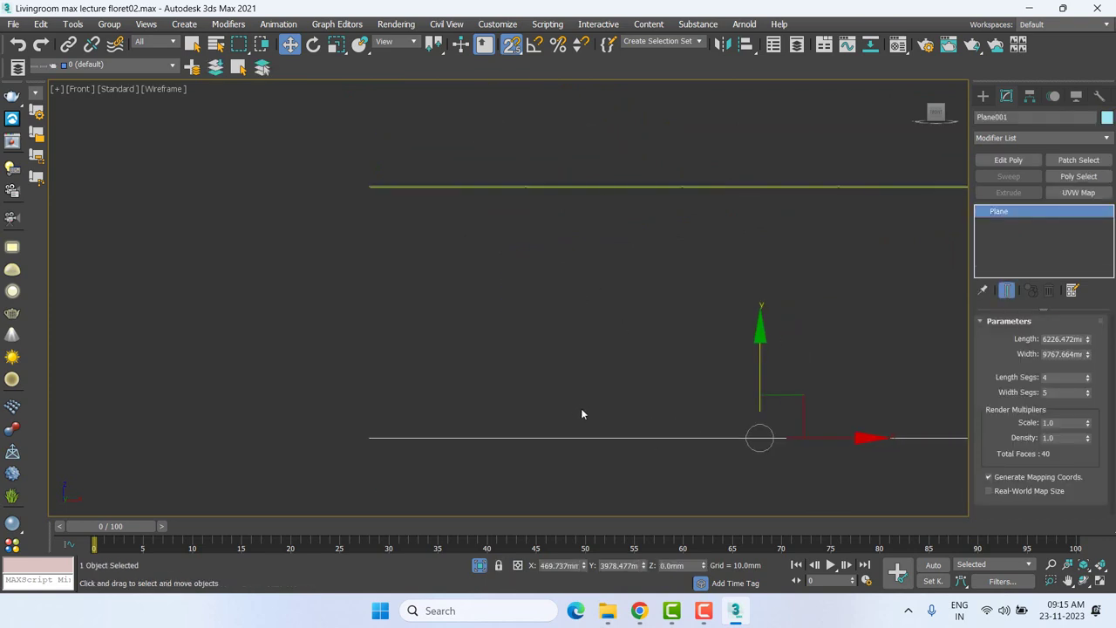
key("Delete")
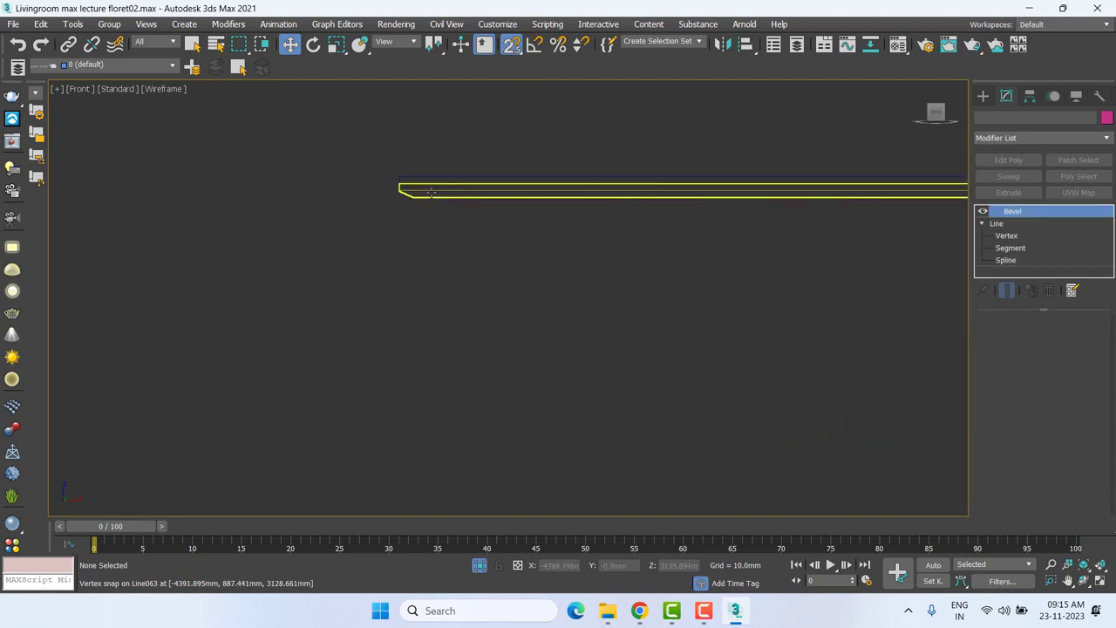
left_click(431, 192)
Return to Perspective with snapping off and show the whole room around the ceiling panels.
key("p")
key("s")
middle_click_drag(456, 284, 504, 295, "alt")
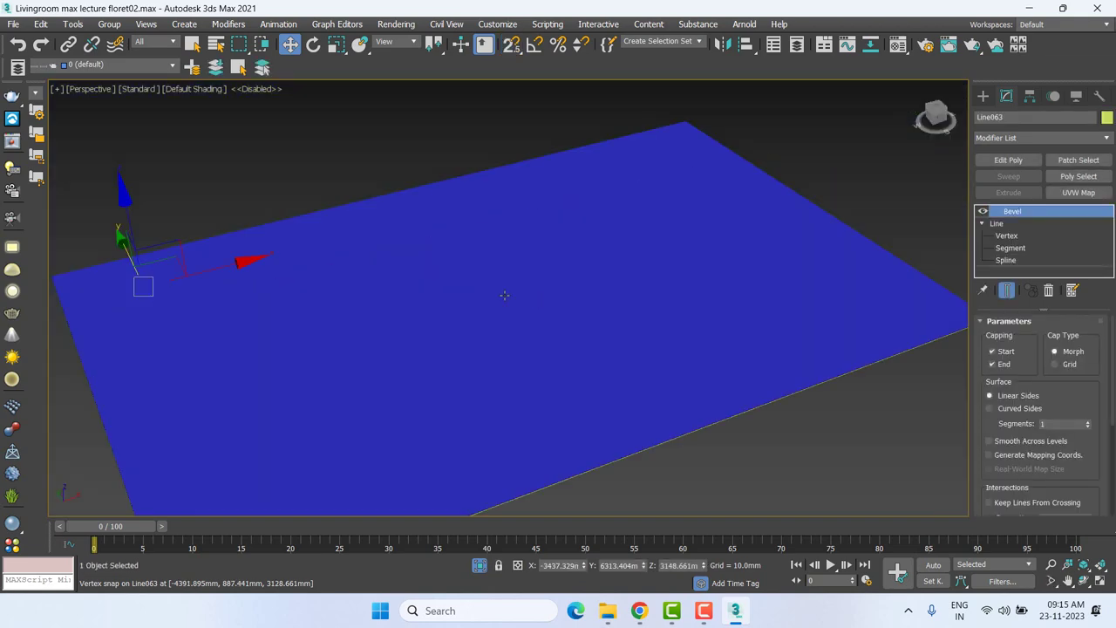
mouse_move(525, 253)
middle_mouse_down("alt")
mouse_move(543, 197)
mouse_move(789, 171)
middle_mouse_up("alt")
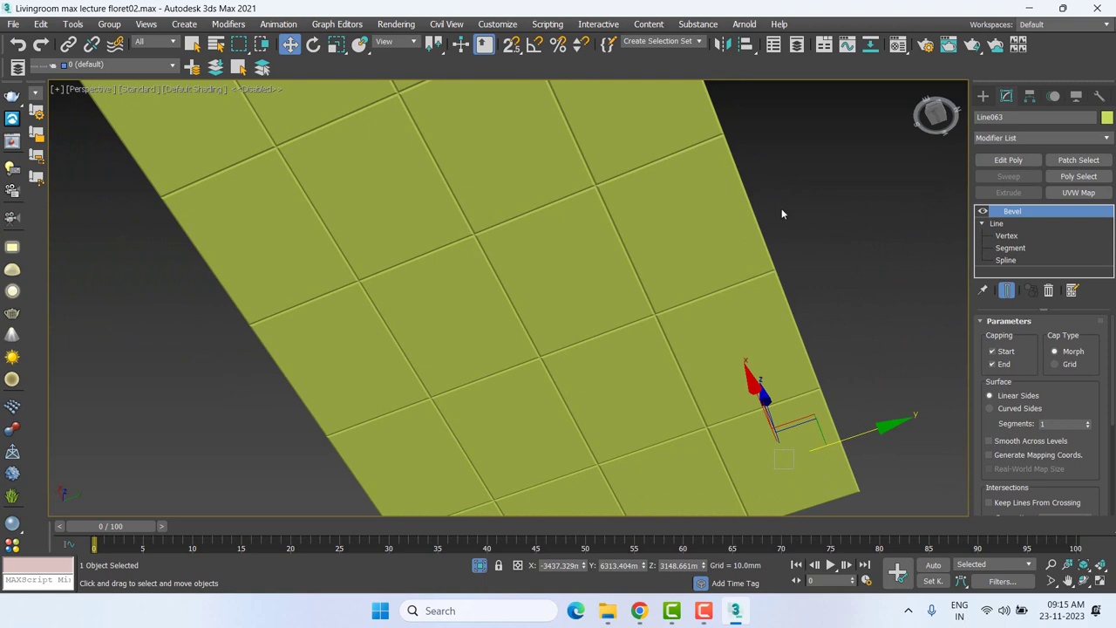
left_click(479, 565)
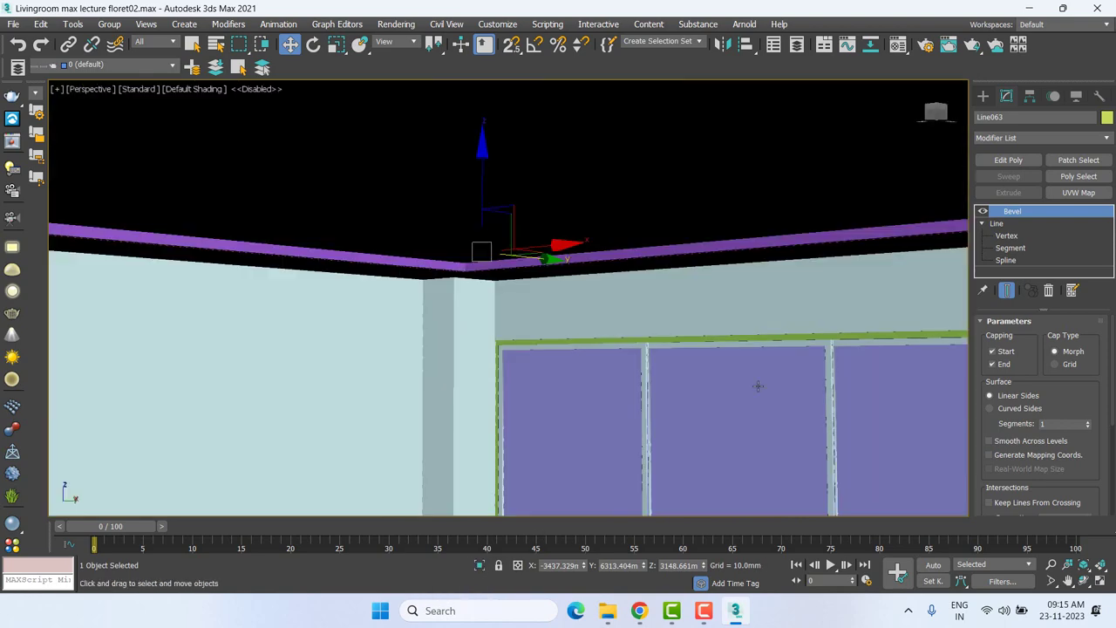
mouse_move(874, 355)
middle_mouse_down("alt")
mouse_move(909, 324)
mouse_move(862, 319)
mouse_move(745, 364)
mouse_move(650, 358)
mouse_move(689, 366)
mouse_move(628, 371)
mouse_move(688, 319)
mouse_move(689, 249)
mouse_move(727, 313)
mouse_move(822, 373)
mouse_move(636, 349)
mouse_move(627, 360)
middle_mouse_up("alt")
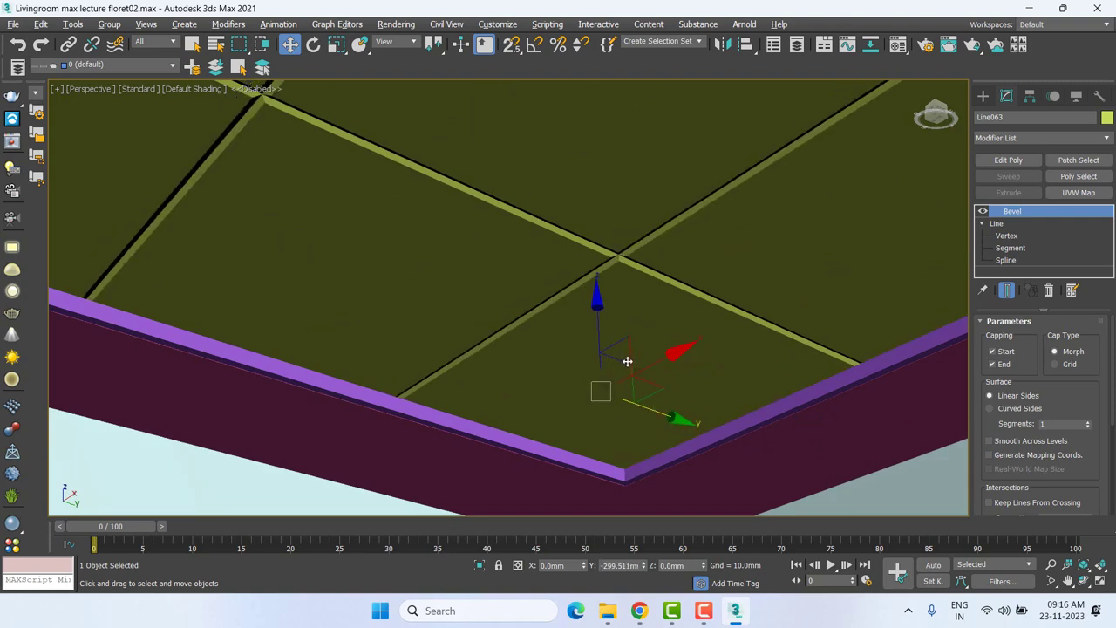
middle_click_drag(627, 360, 632, 362)
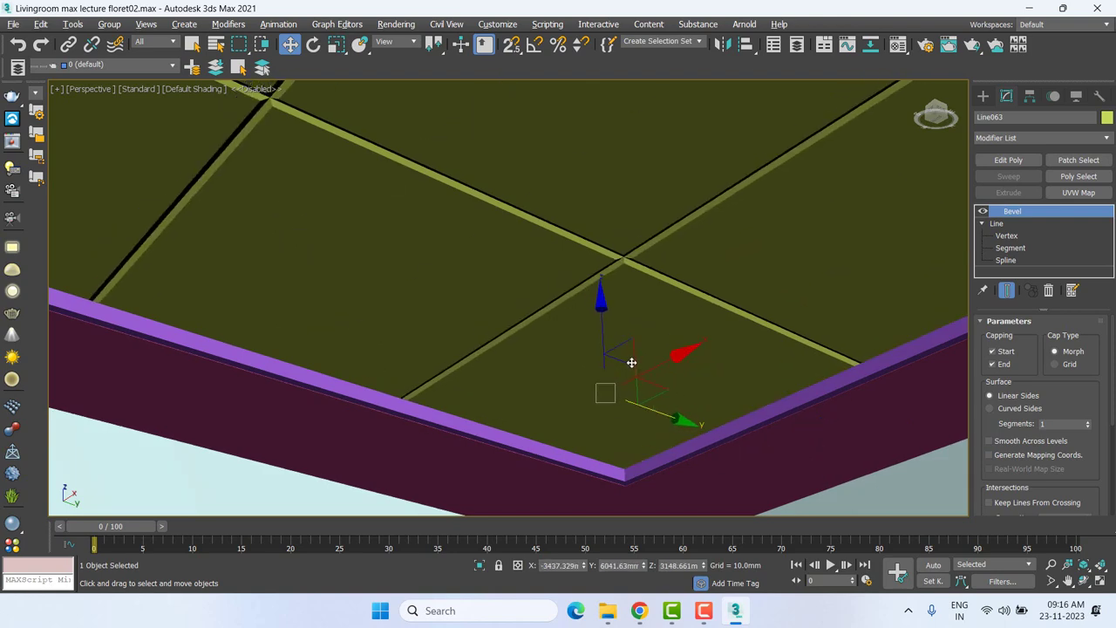
Hide the ceiling panel, clear the selection and orbit to view the room from above.
right_click(631, 361)
left_click(661, 387)
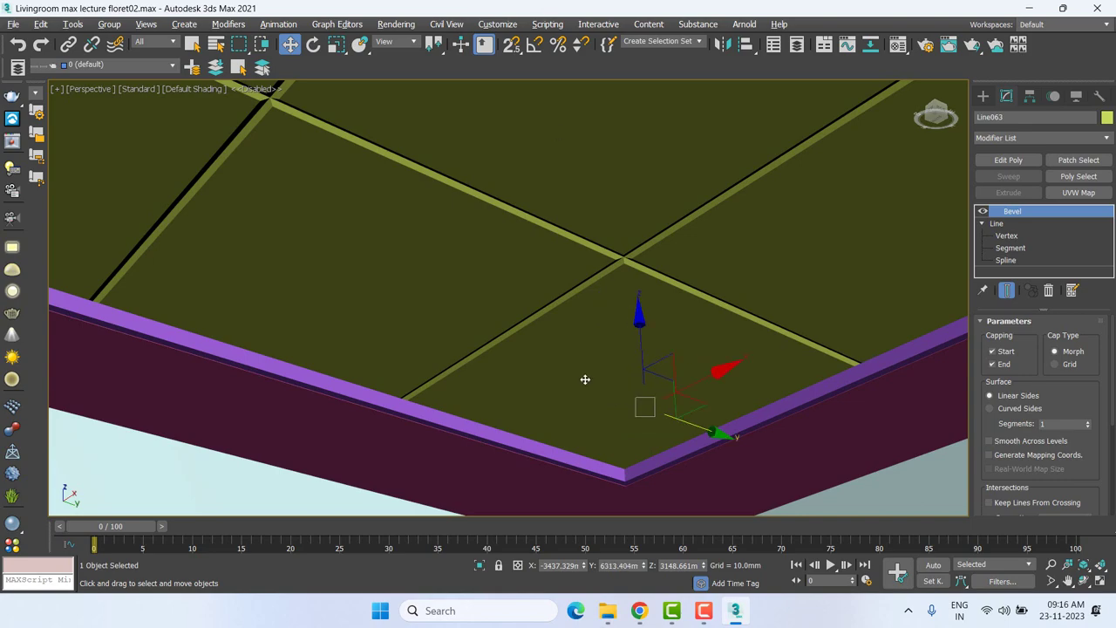
mouse_move(585, 386)
middle_mouse_down("alt")
mouse_move(604, 477)
mouse_move(618, 257)
middle_mouse_up("alt")
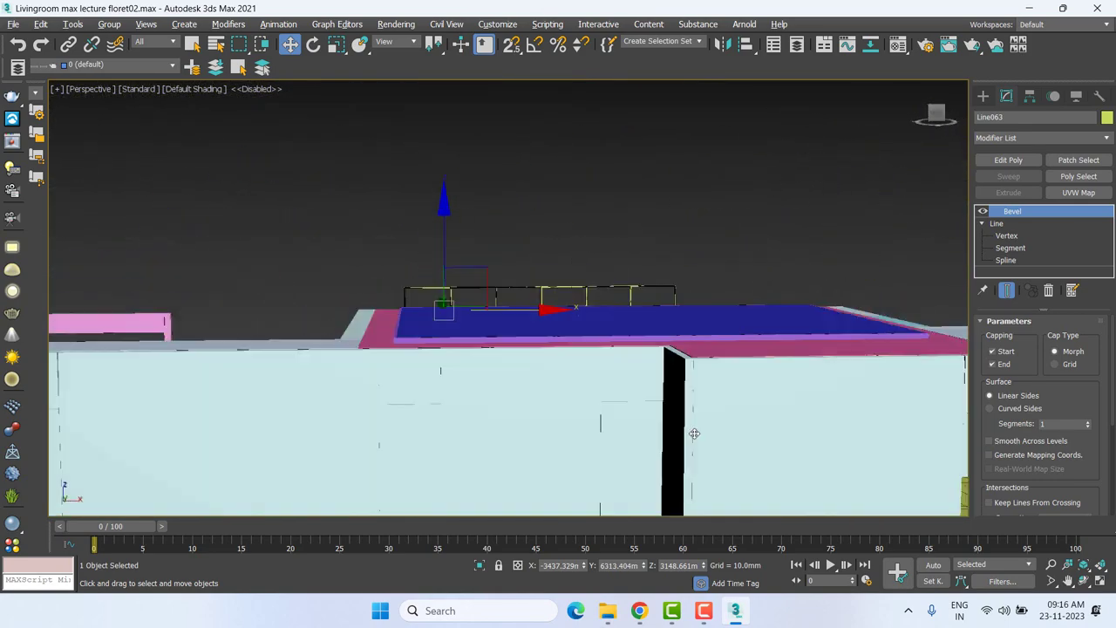
left_click(617, 254)
scroll(558, 369, "up", 3)
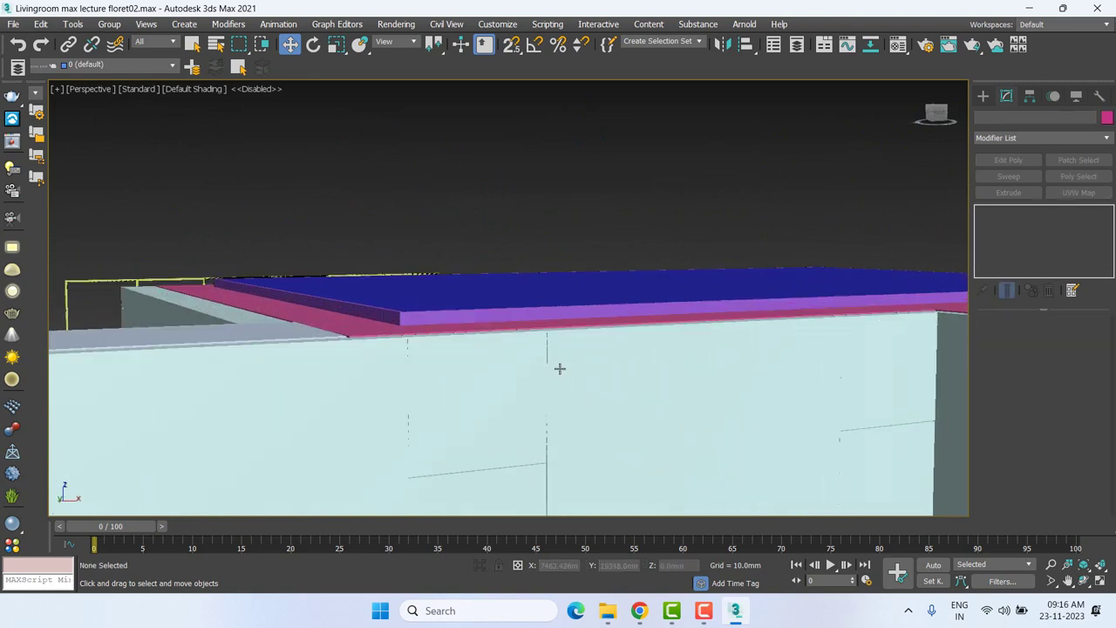
scroll(578, 374, "up", 2)
scroll(610, 398, "up", 2)
mouse_move(610, 398)
middle_mouse_down("alt")
mouse_move(378, 225)
mouse_move(570, 312)
middle_mouse_up("alt")
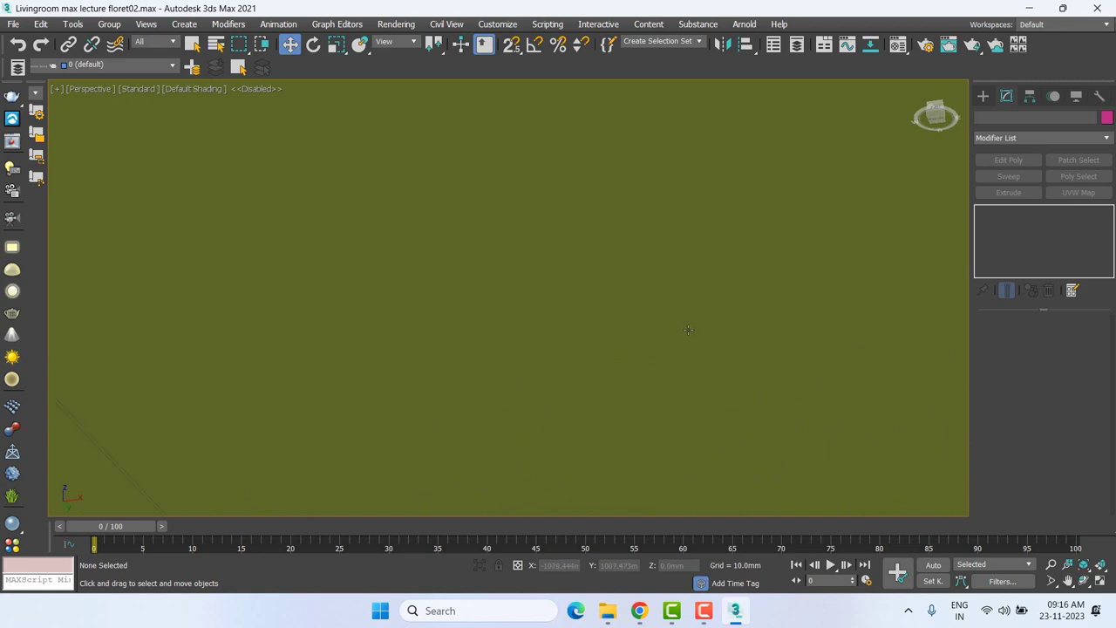
mouse_move(687, 329)
middle_mouse_down("alt")
mouse_move(647, 305)
mouse_move(672, 378)
mouse_move(556, 375)
middle_mouse_up("alt")
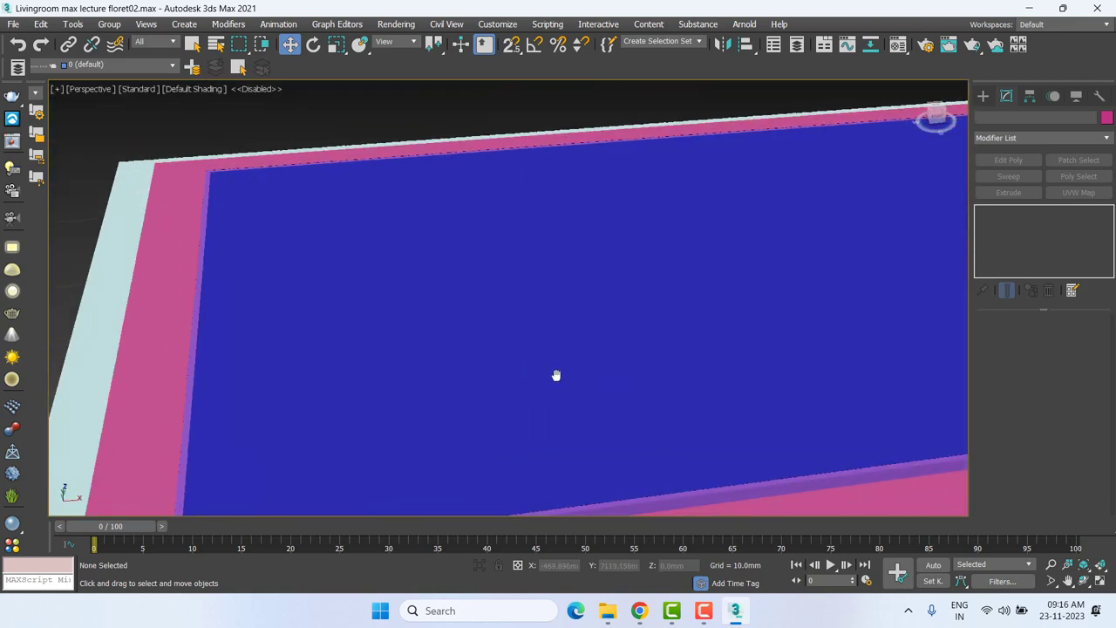
Show the living-room plan in a wireframe Top view centred on the ceiling grid.
key("t")
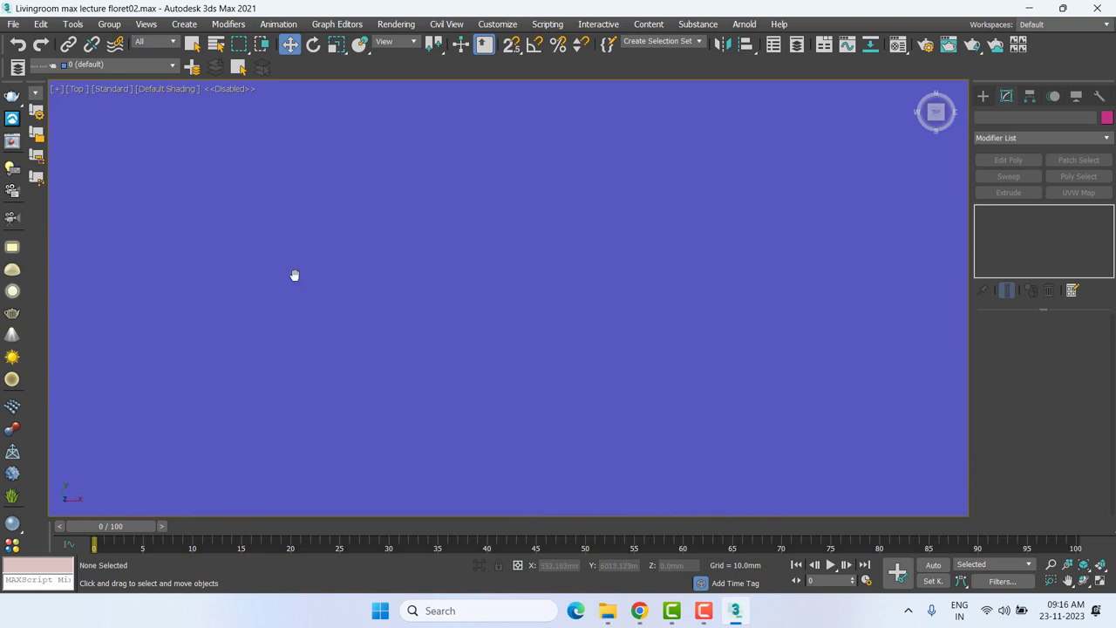
key("F3")
scroll(387, 304, "down", 3)
scroll(567, 369, "down", 3)
middle_click_drag(626, 317, 732, 254)
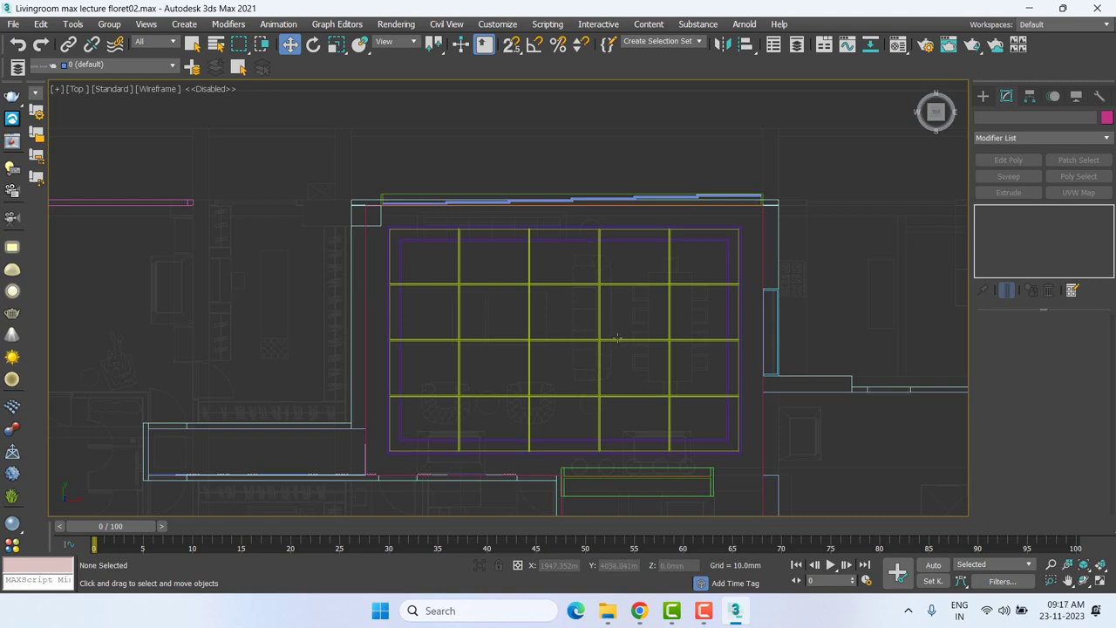
scroll(589, 322, "down", 1)
scroll(614, 327, "down", 1)
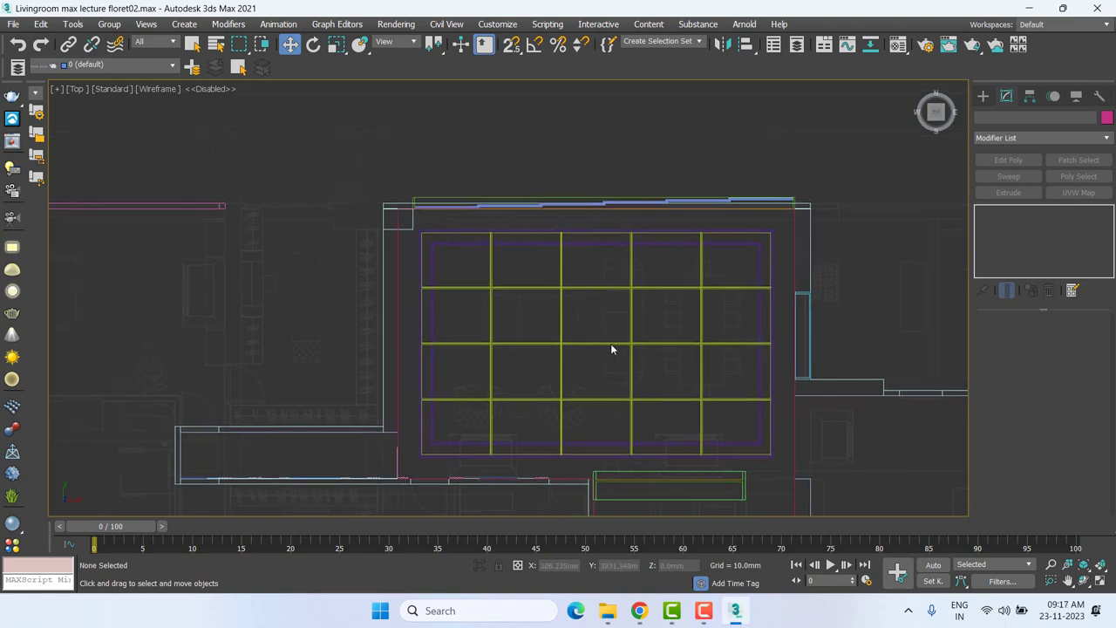
scroll(610, 344, "down", 1)
middle_click_drag(566, 322, 559, 318)
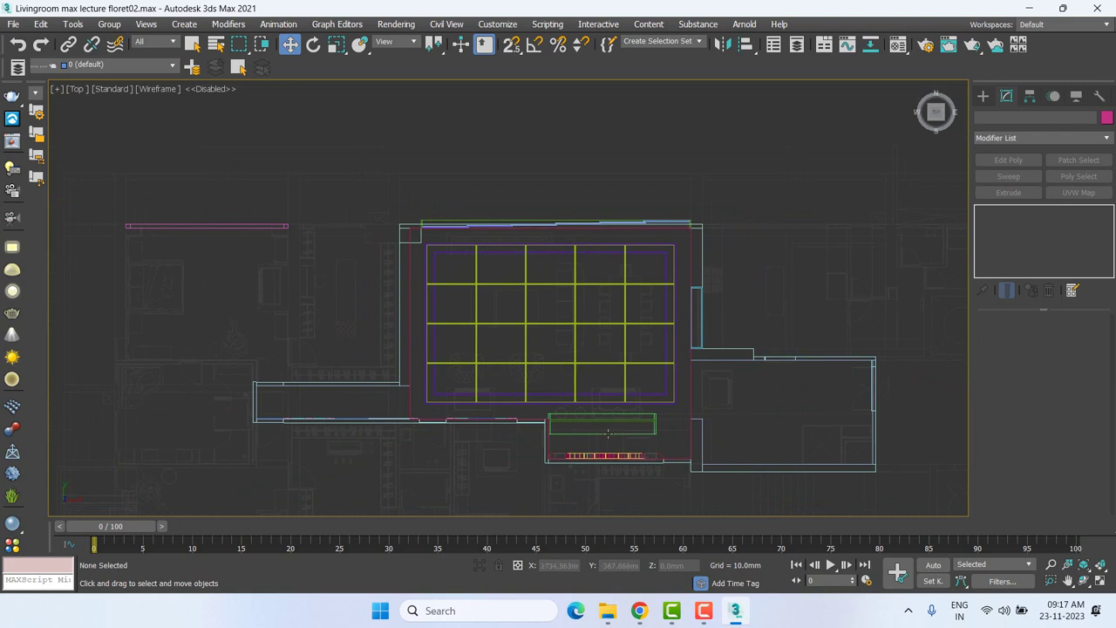
Reframe the plan around the ceiling grid, then bring the 3dsky catalog browser window forward.
left_click(640, 610)
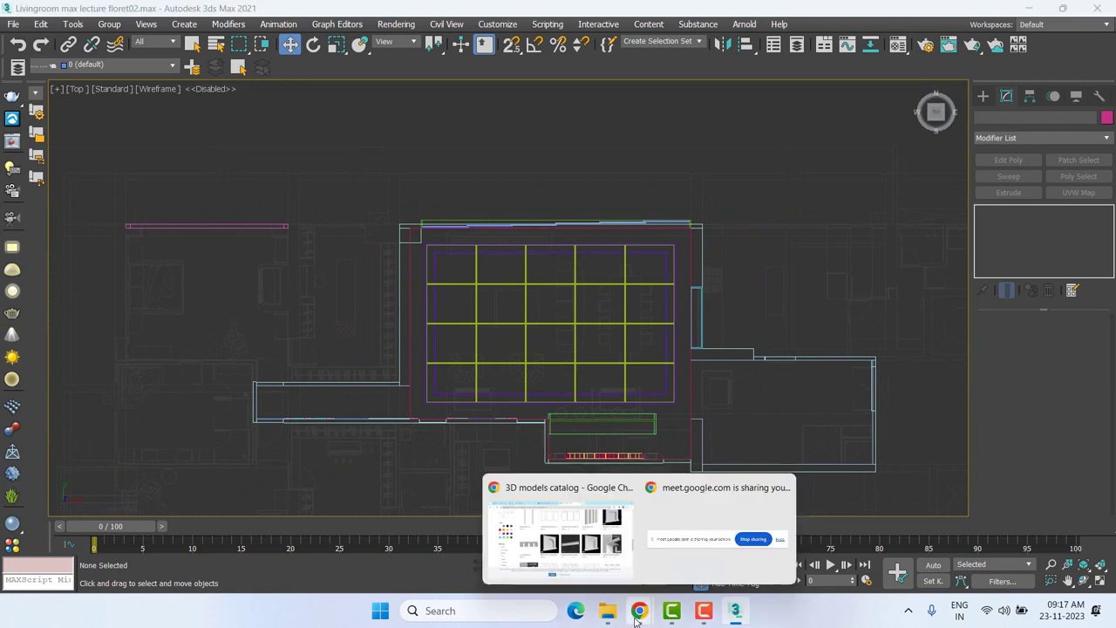
left_click(616, 191)
scroll(564, 288, "up", 4)
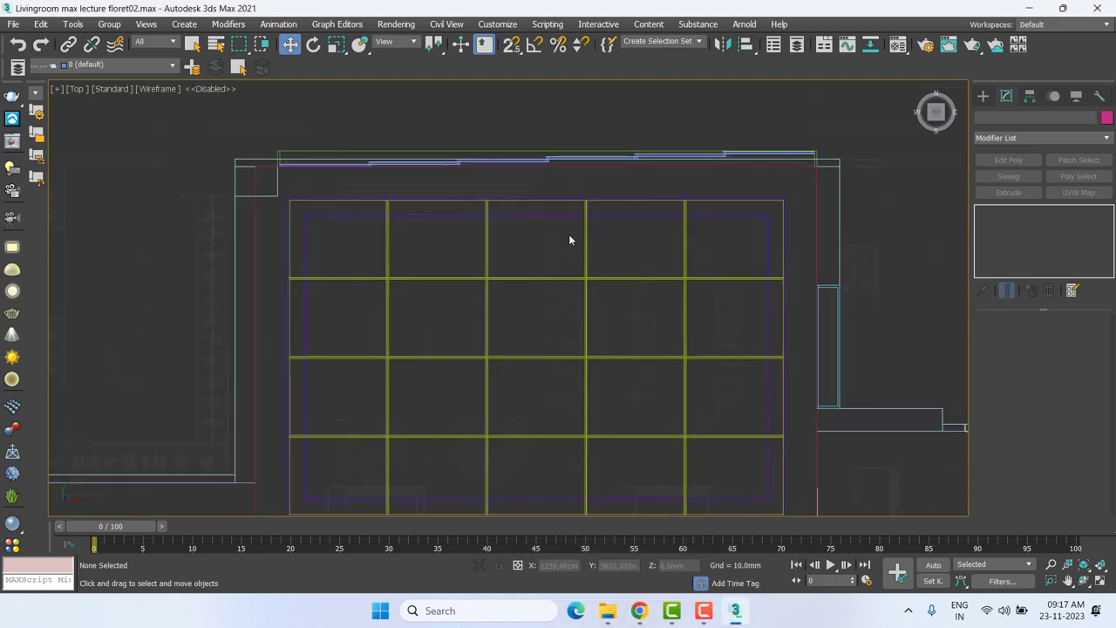
middle_click_drag(624, 356, 634, 329)
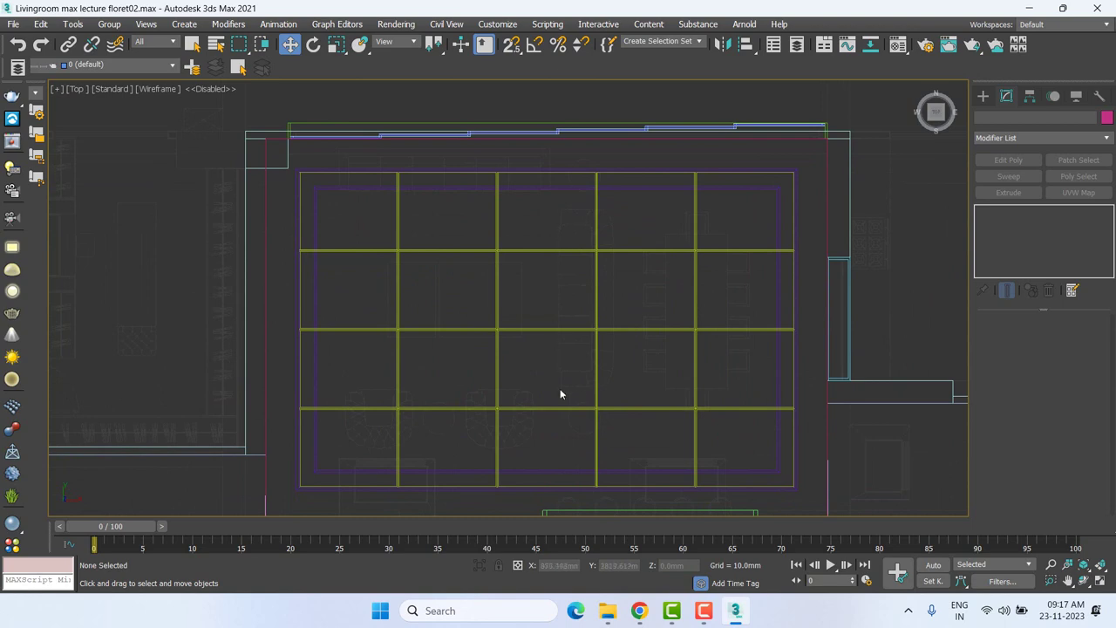
middle_click_drag(640, 398, 636, 332)
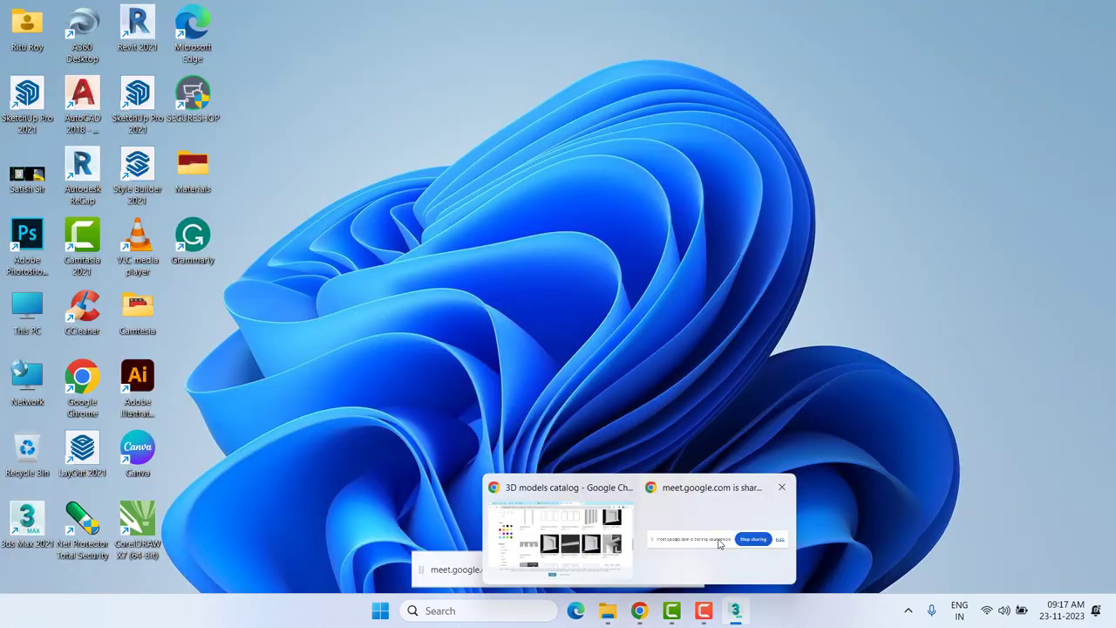
left_click(713, 527)
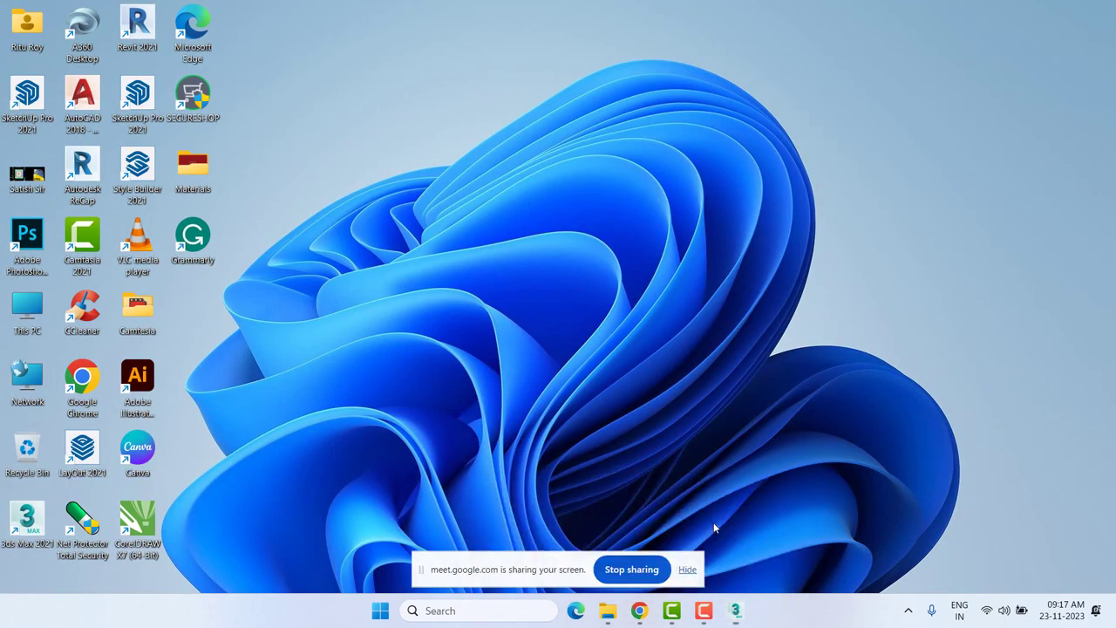
mouse_move(639, 611)
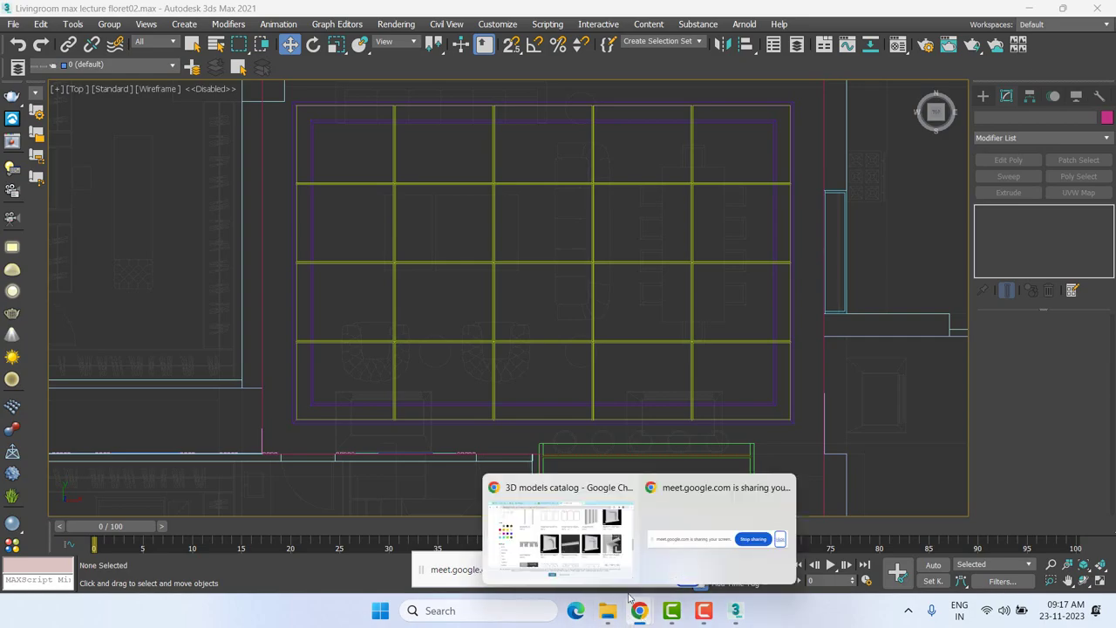
left_click(575, 523)
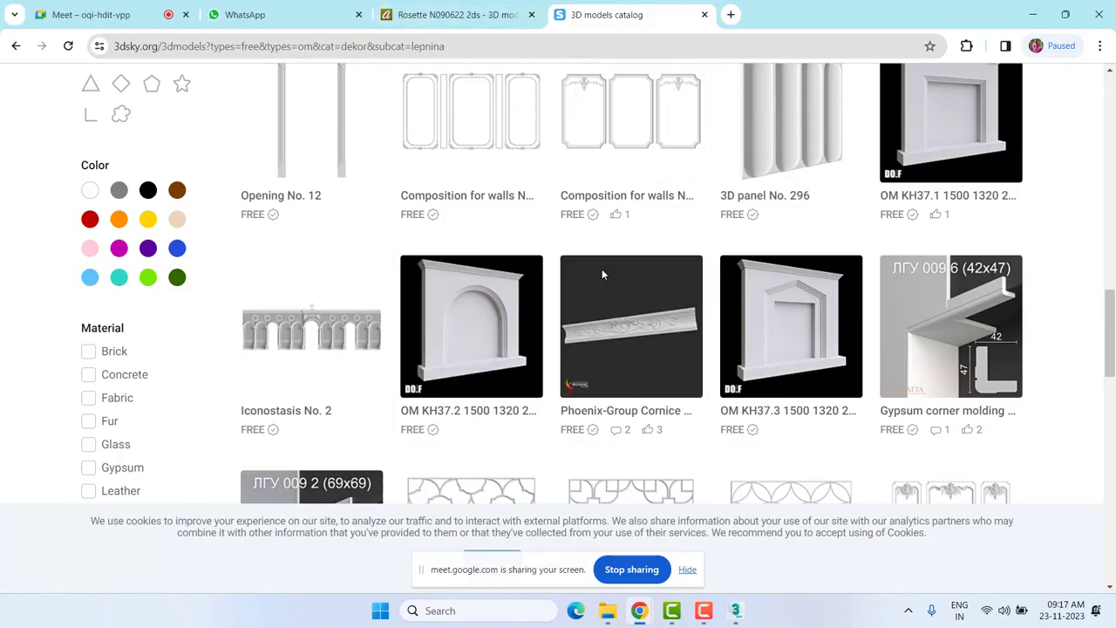
mouse_move(950, 326)
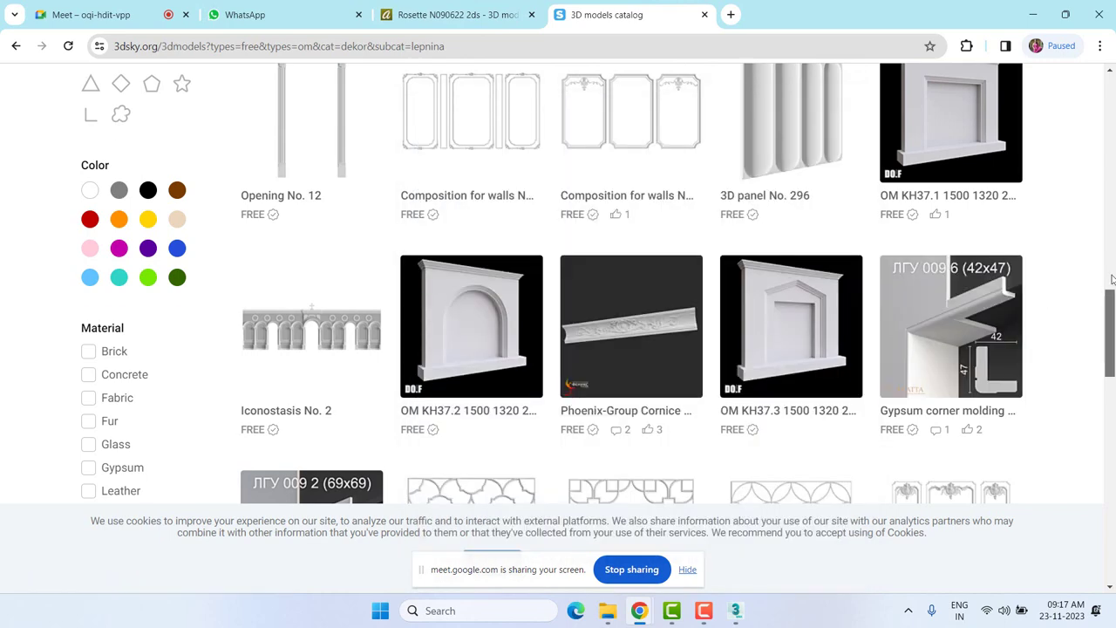
Scroll the 3dsky free decorative plaster results back to the top.
left_click_drag(1109, 331, 1110, 105)
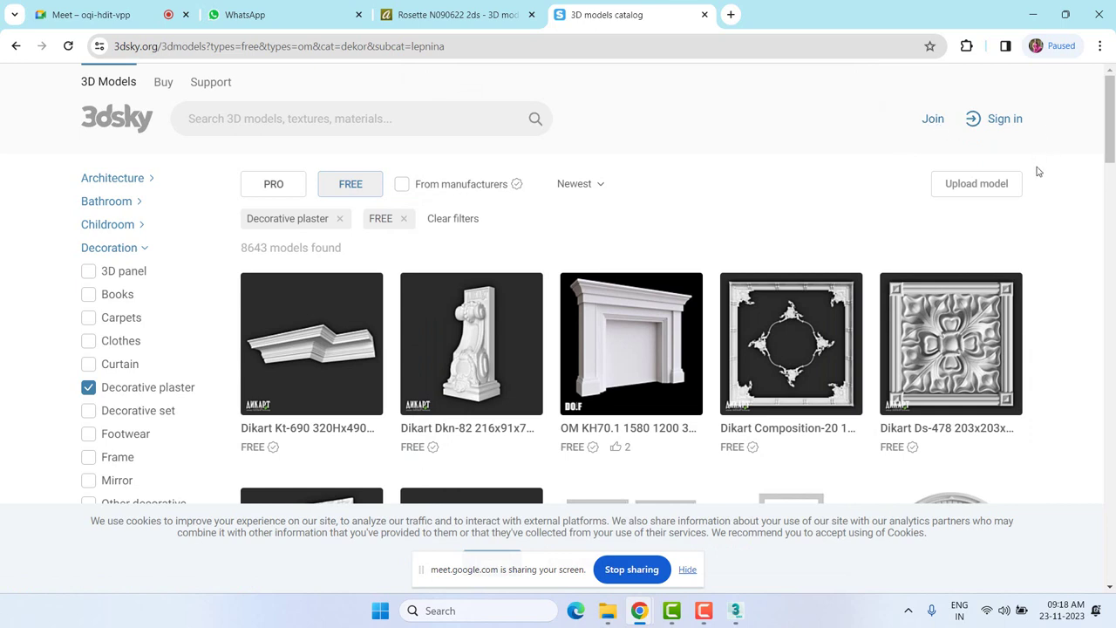
left_click(507, 15)
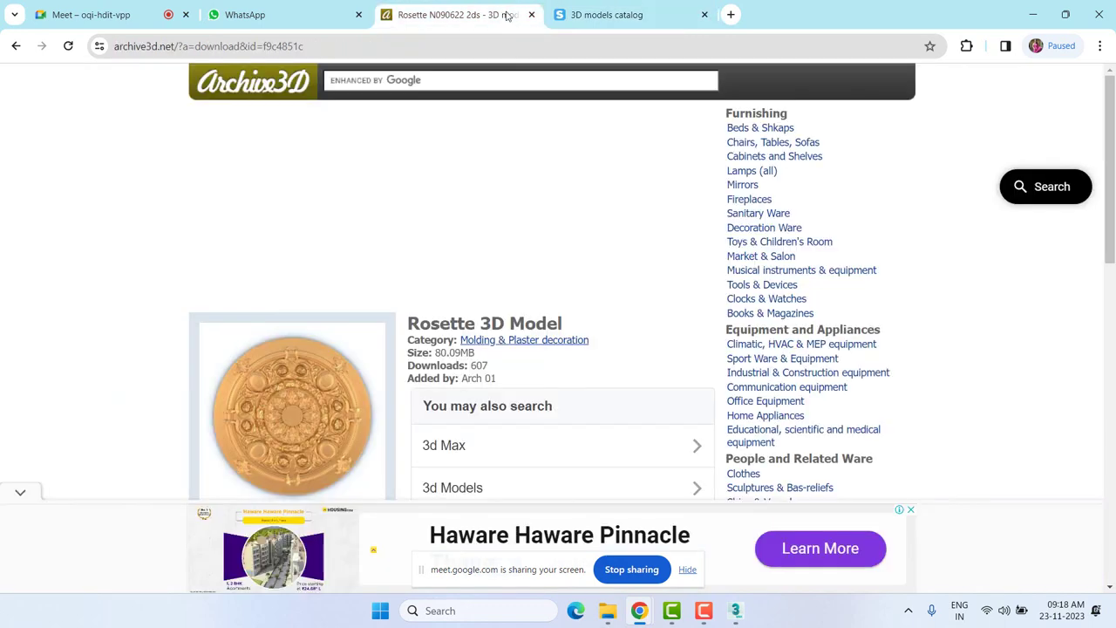
scroll(585, 291, "down", 1)
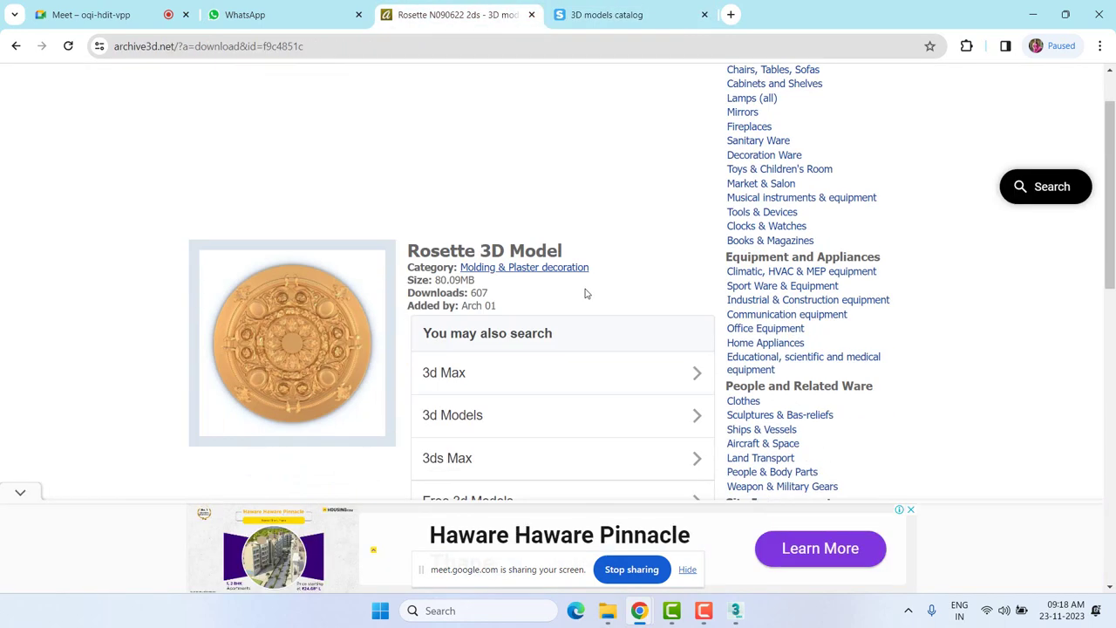
scroll(585, 291, "down", 2)
scroll(587, 306, "down", 1)
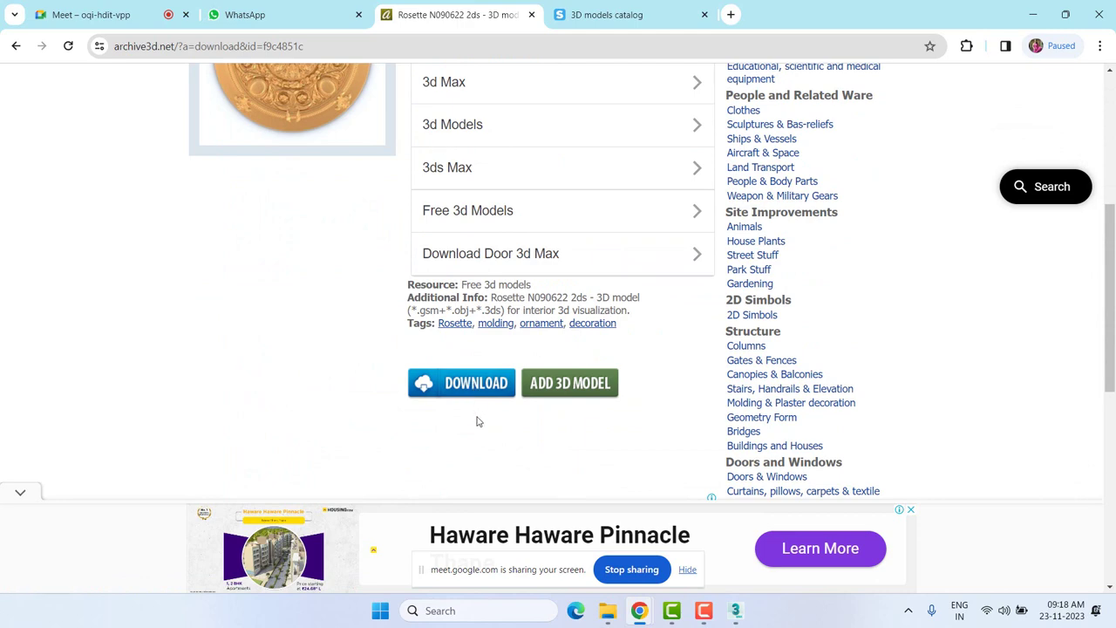
scroll(558, 366, "up", 3)
scroll(650, 301, "up", 1)
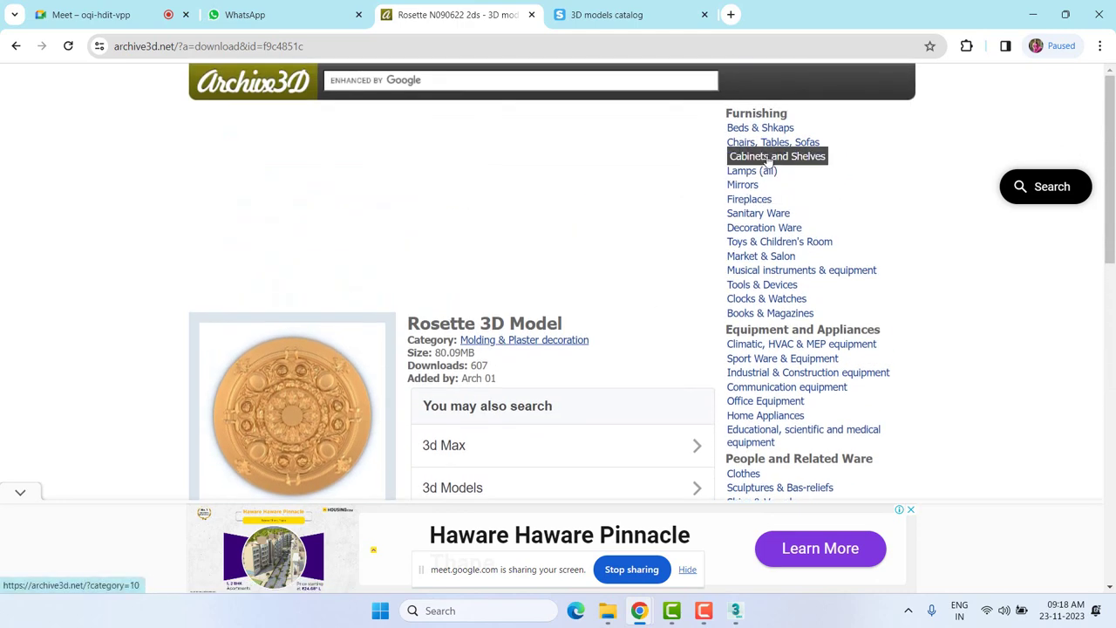
scroll(824, 309, "down", 2)
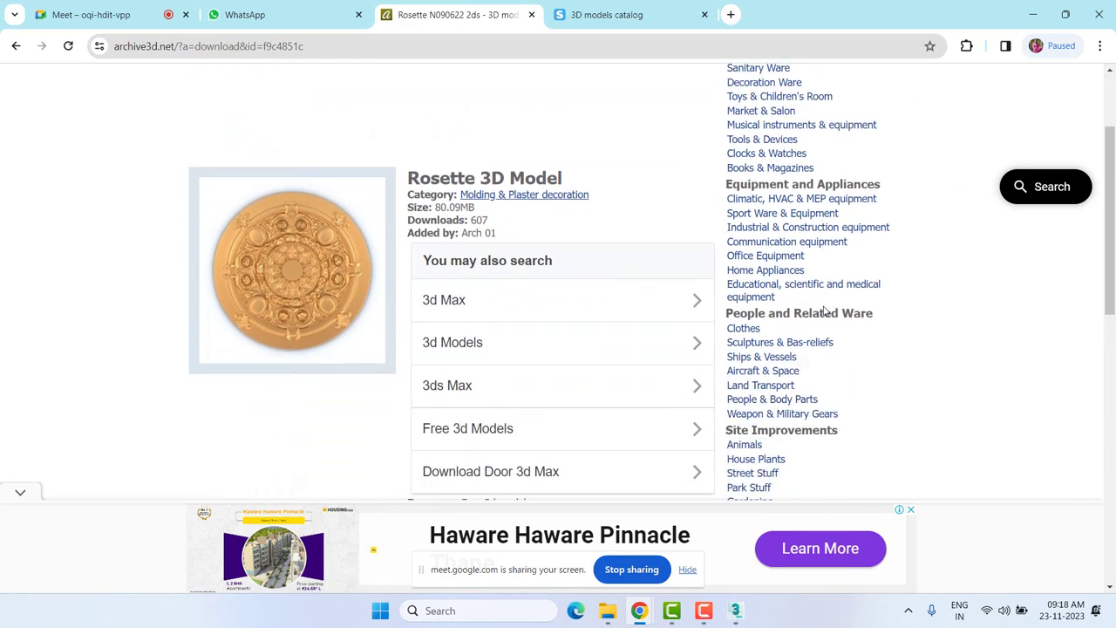
scroll(823, 309, "up", 2)
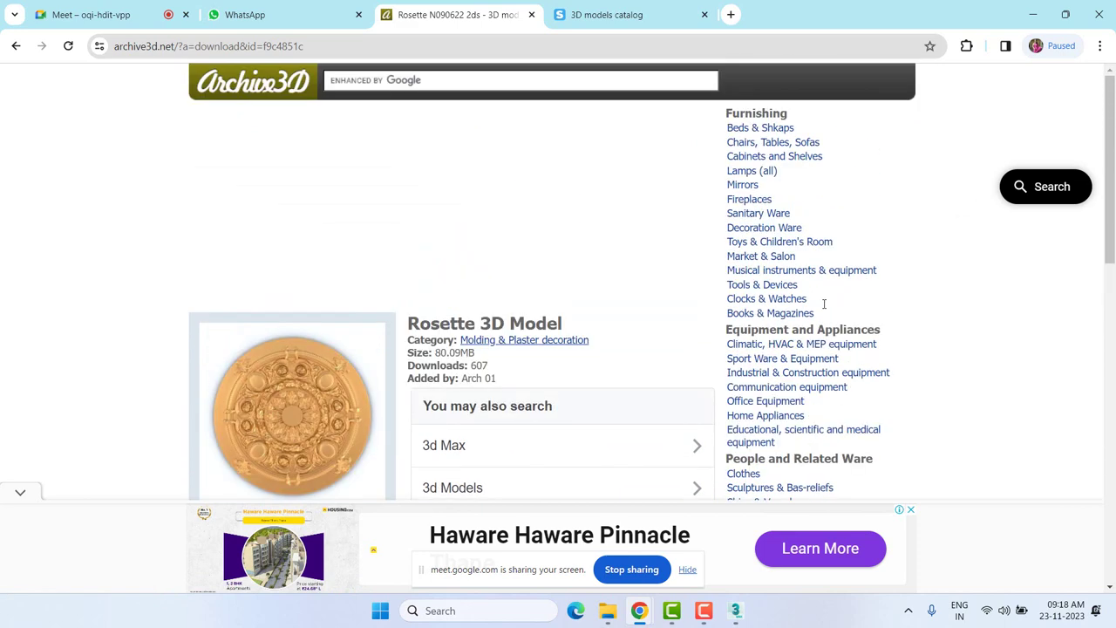
Open the chairs, tables and sofas category, check a grey sofa's page, then return to the grid.
left_click(820, 144)
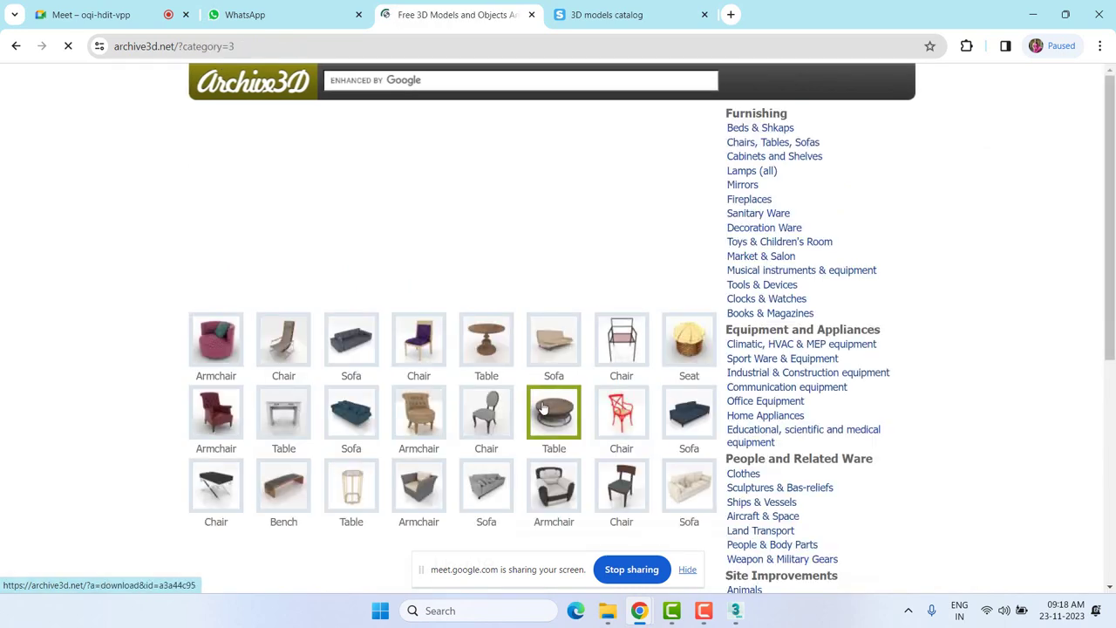
scroll(541, 410, "down", 1)
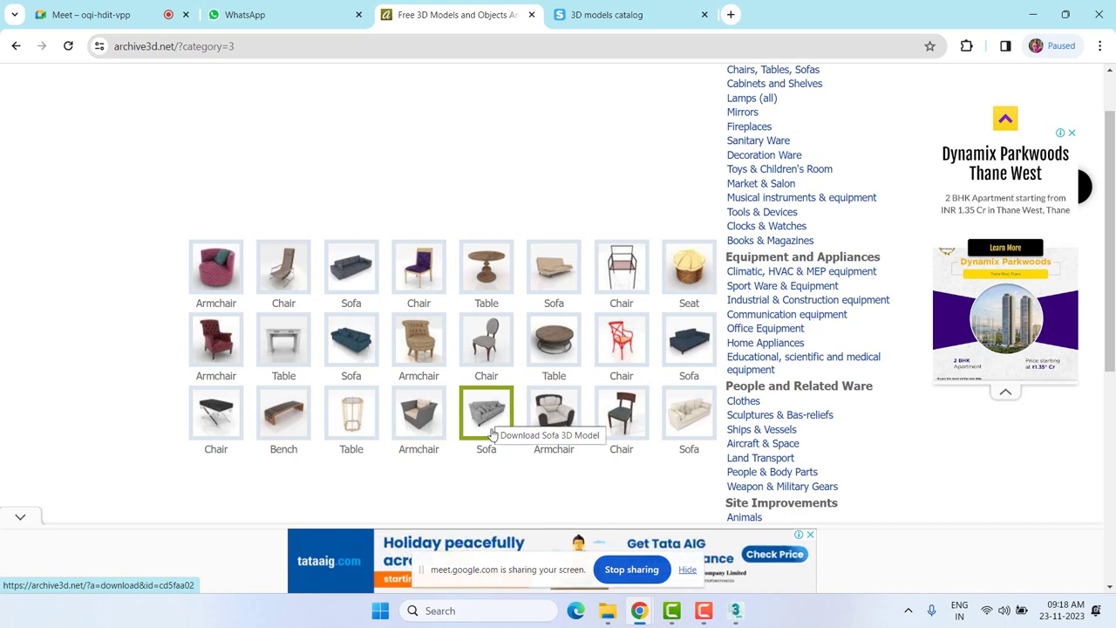
left_click(483, 415)
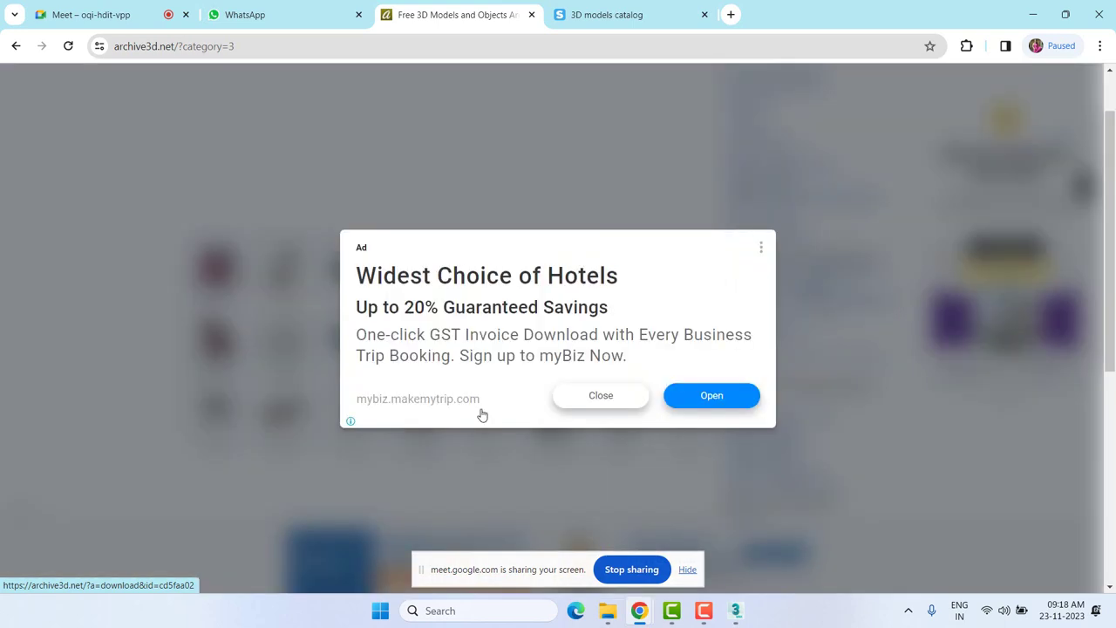
left_click(546, 424)
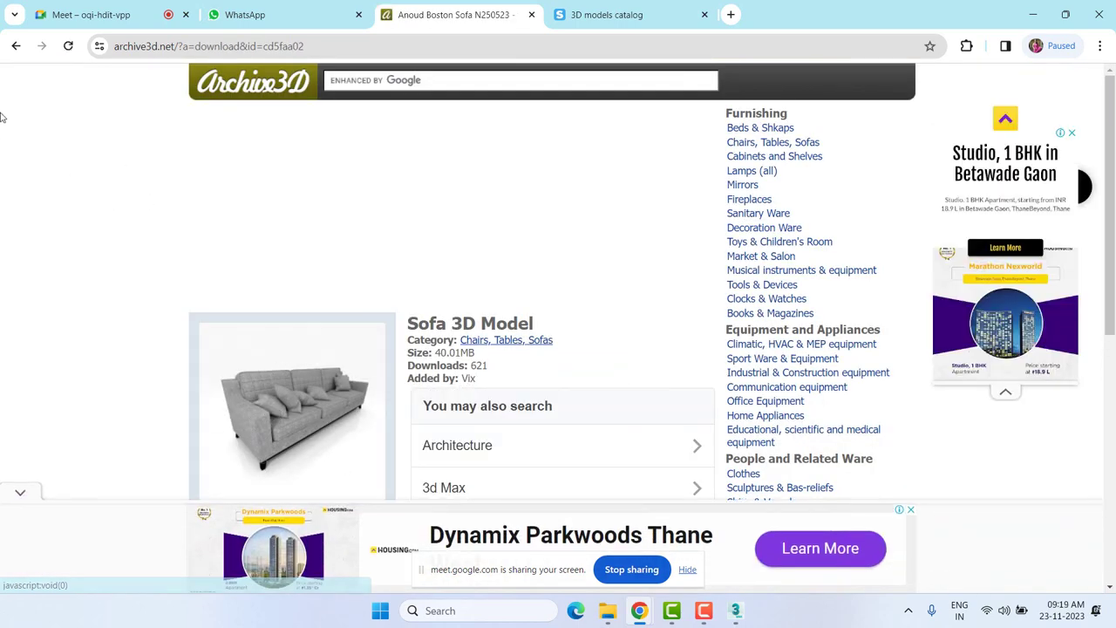
left_click(16, 46)
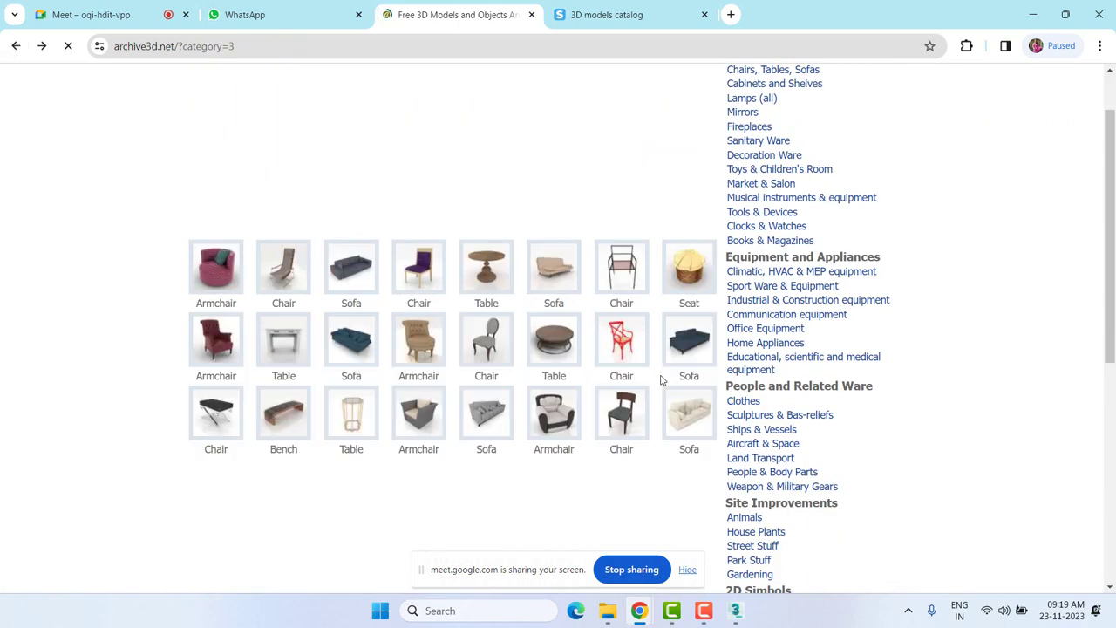
Page through the furniture listing via page 25 to page 97 and open a 25 MB sofa's download page.
scroll(660, 374, "down", 1)
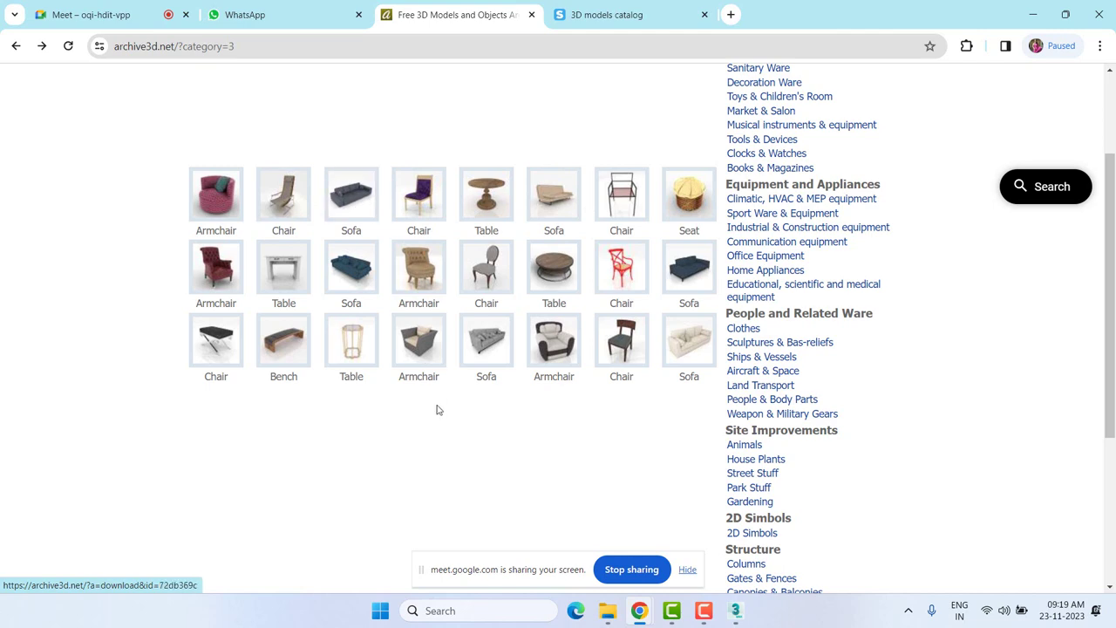
scroll(439, 411, "down", 1)
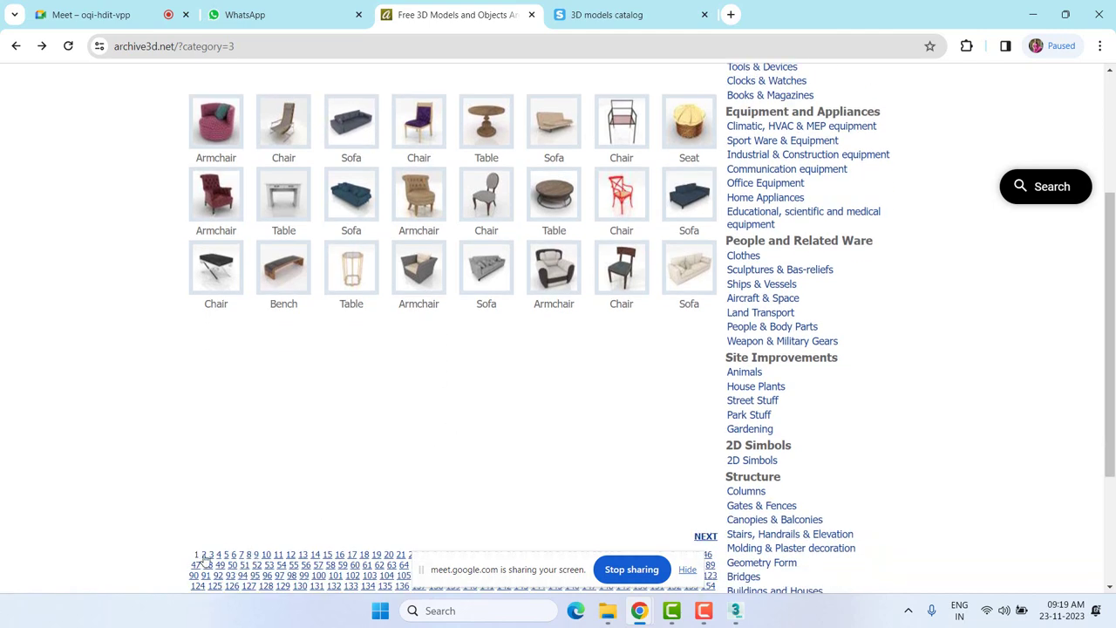
left_click(207, 564)
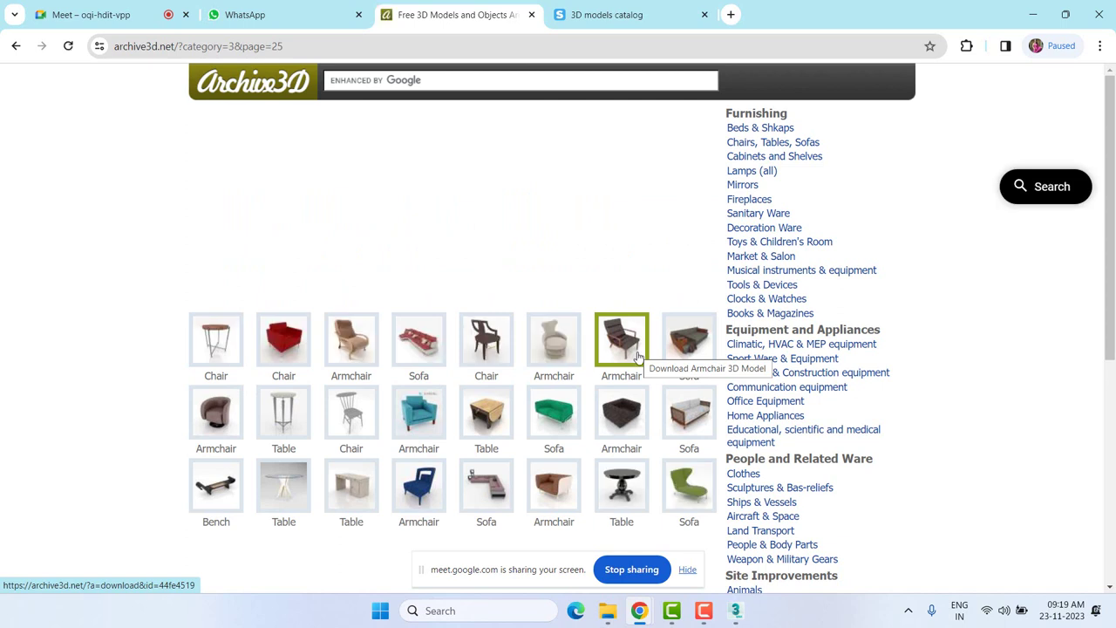
scroll(638, 357, "down", 3)
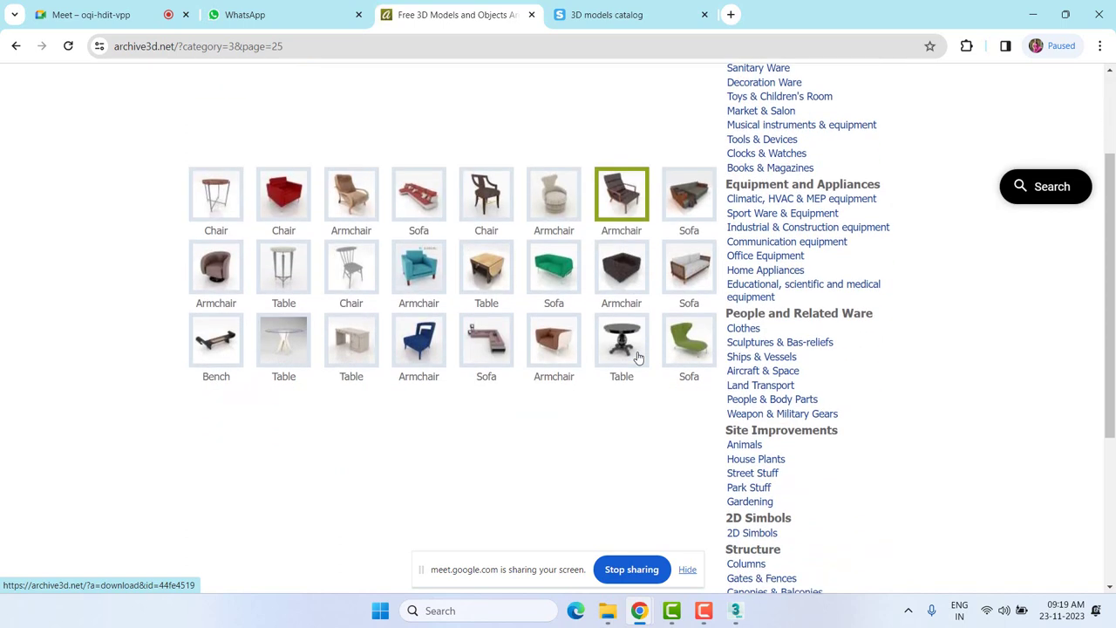
scroll(638, 358, "down", 1)
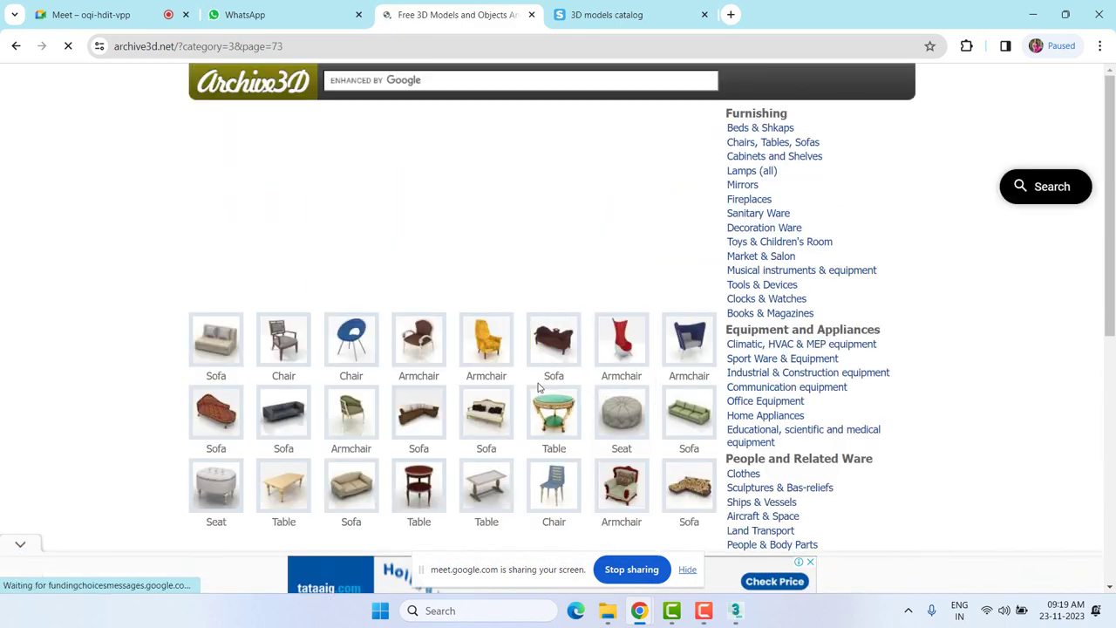
scroll(538, 383, "down", 2)
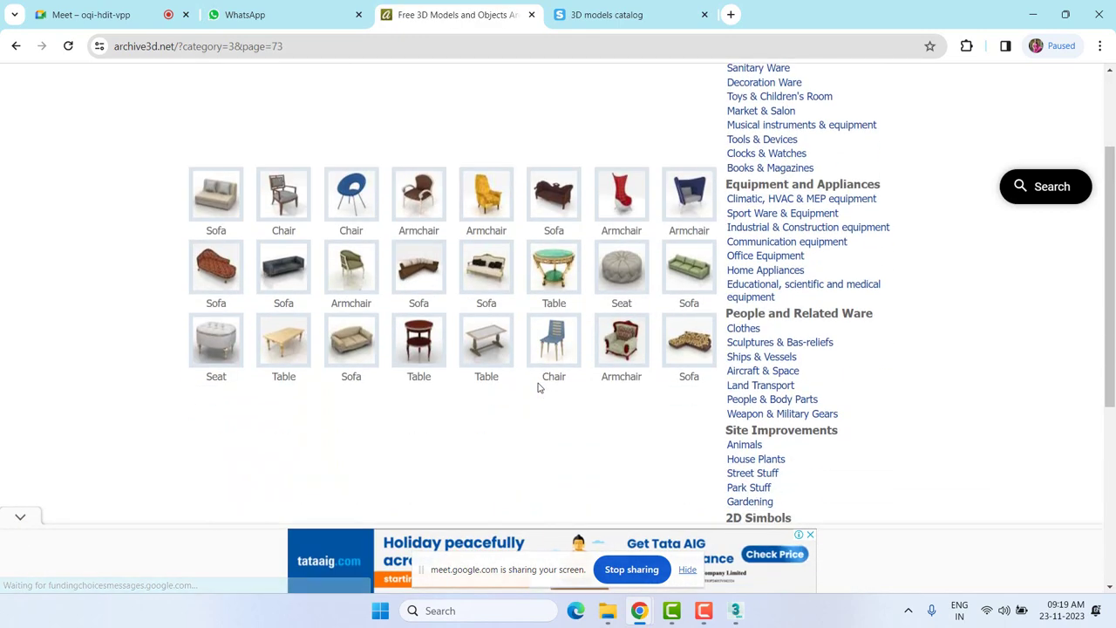
scroll(538, 388, "down", 1)
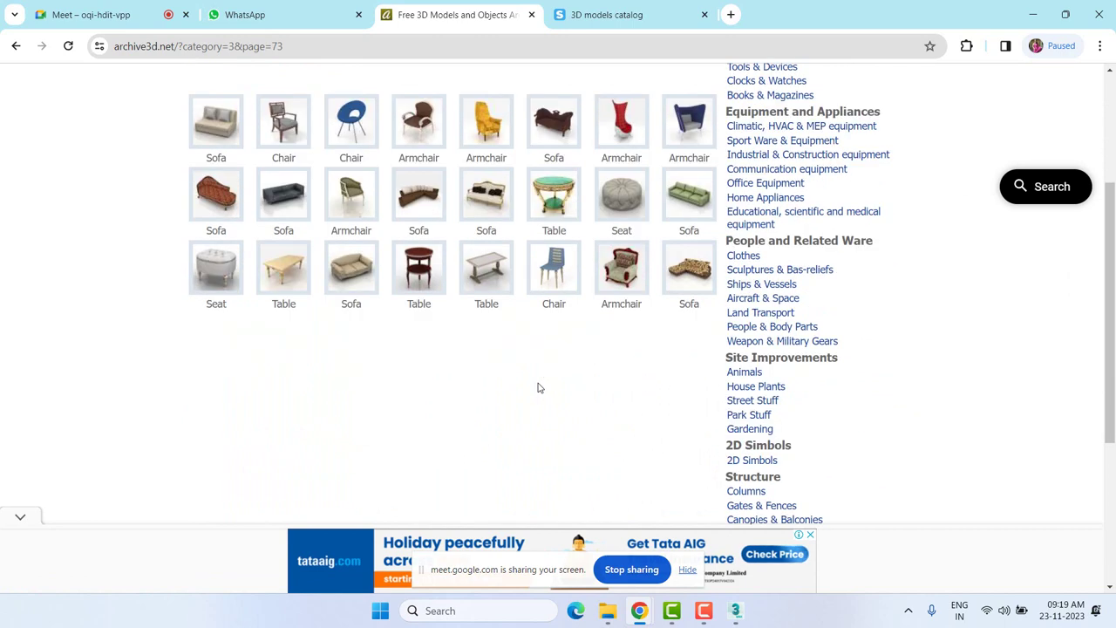
scroll(538, 388, "down", 1)
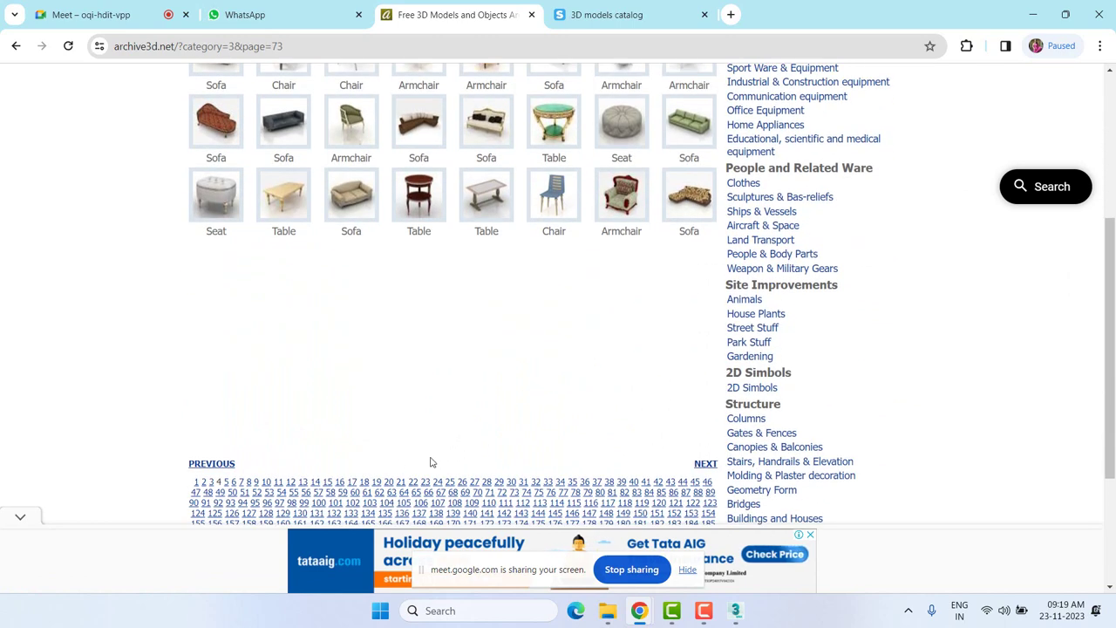
left_click(230, 491)
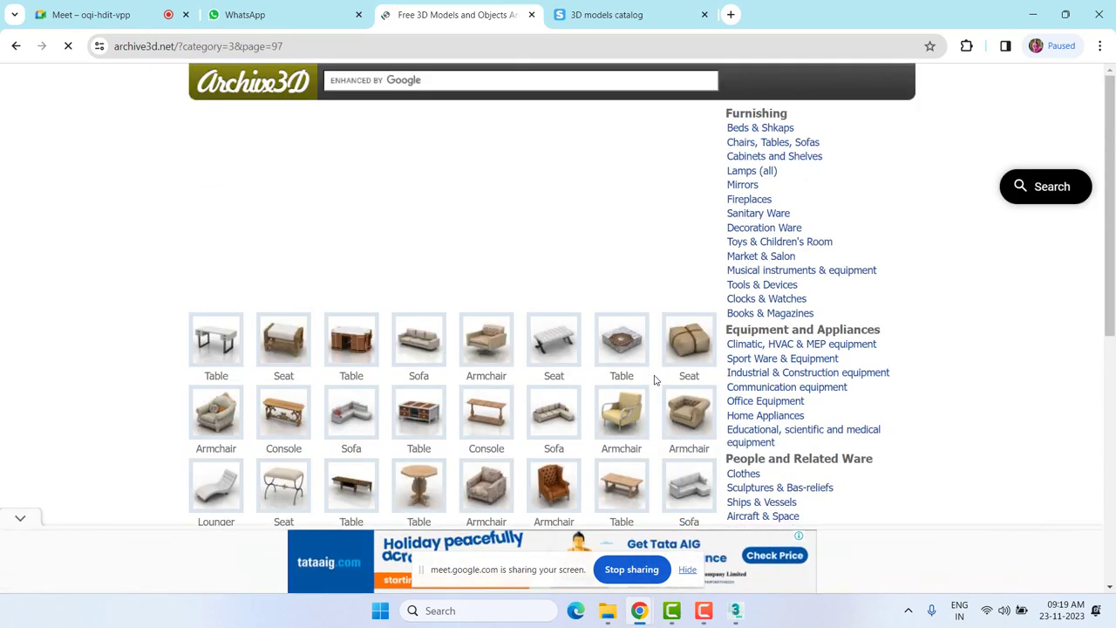
left_click(436, 346)
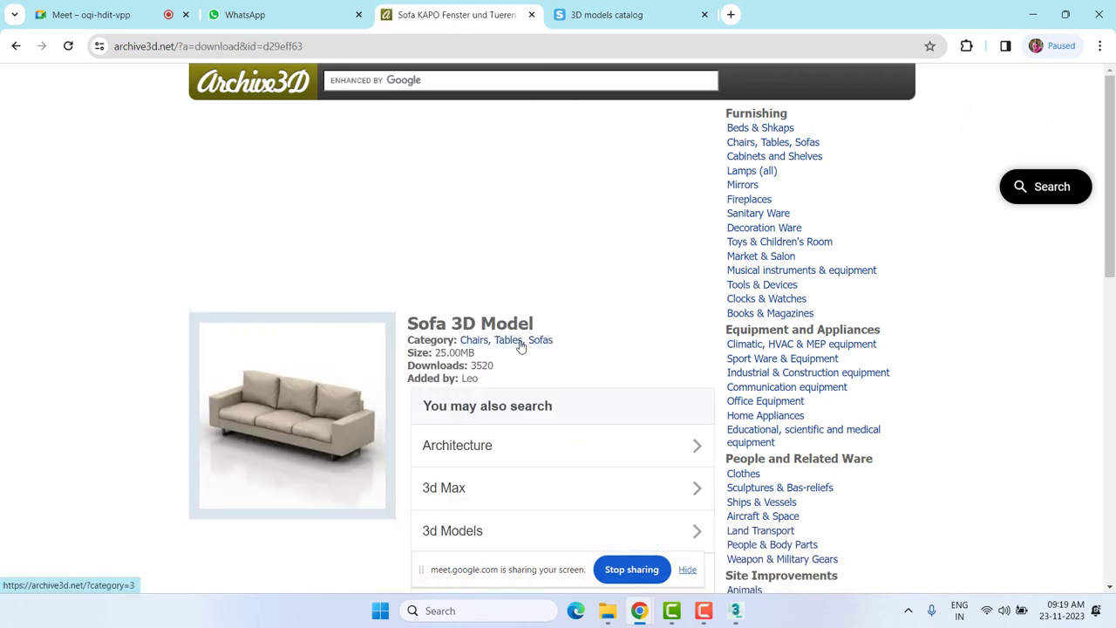
Browse to Archive3D catalog page 121 and view a cushioned sofa's download page.
left_click(17, 48)
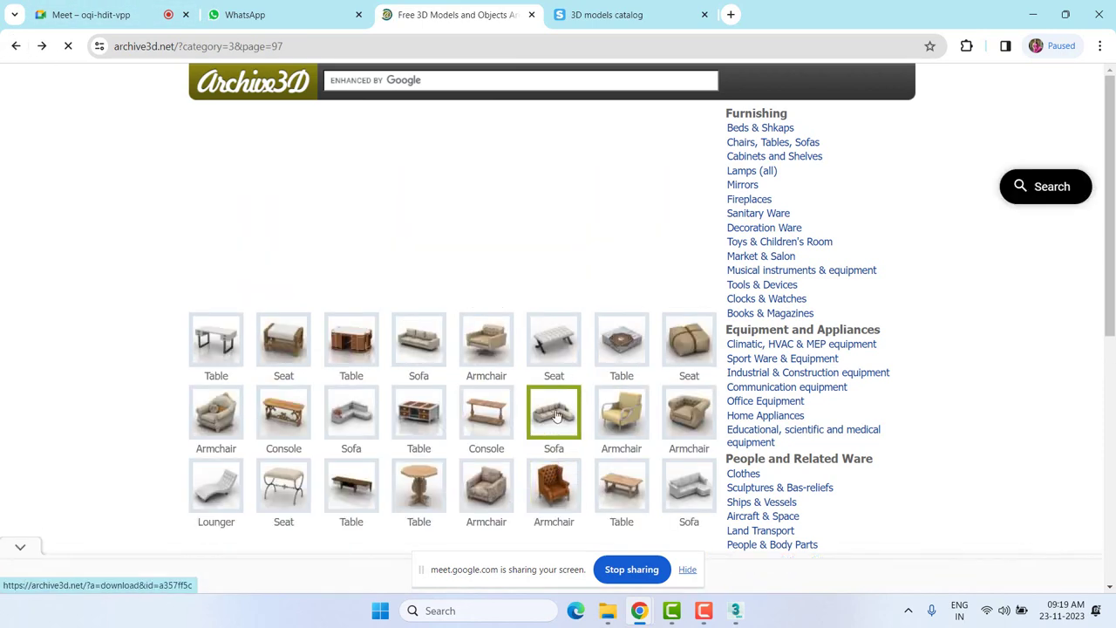
scroll(410, 441, "down", 2)
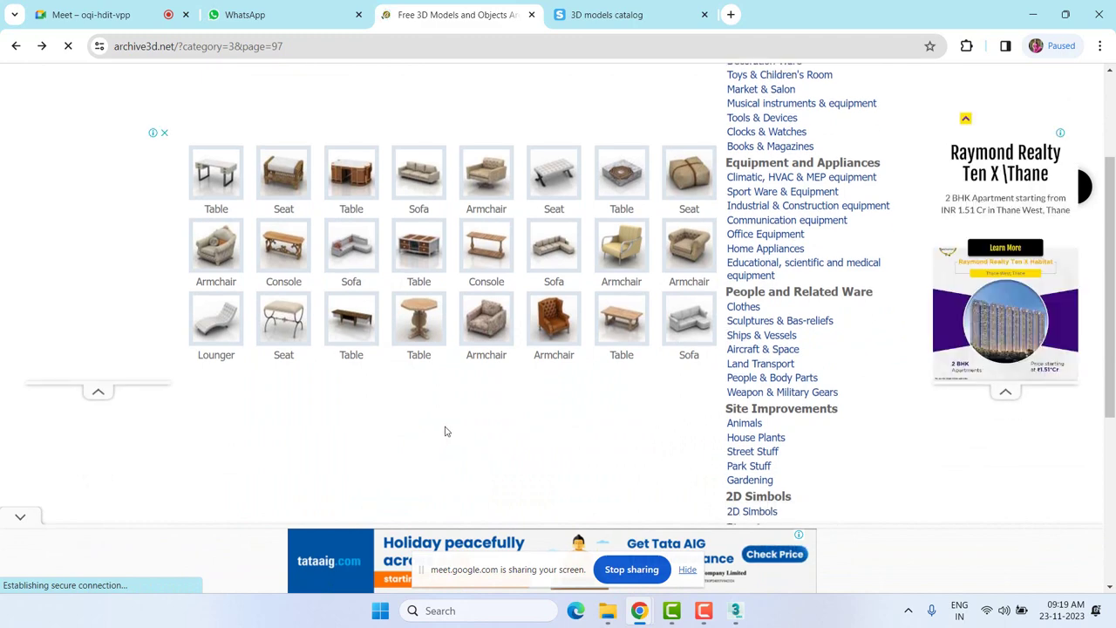
scroll(444, 431, "down", 2)
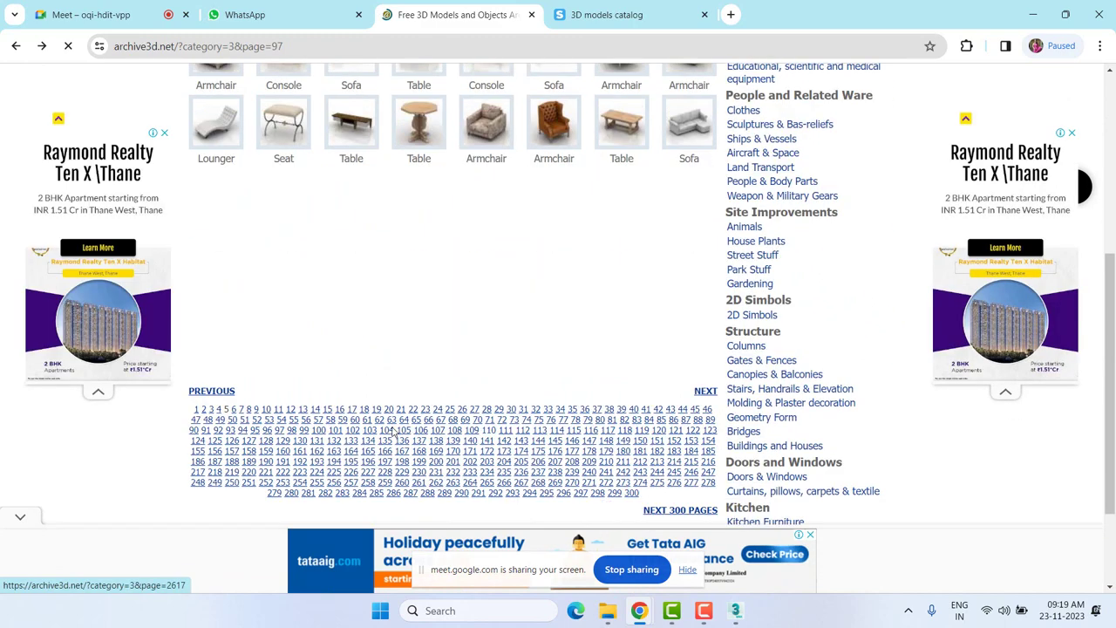
left_click(234, 414)
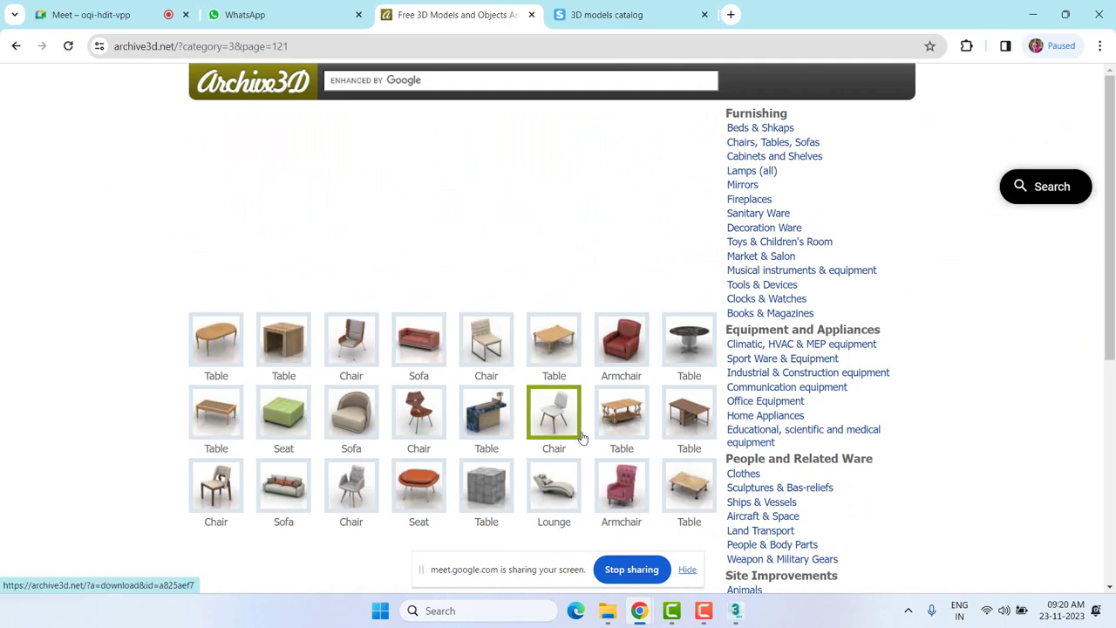
scroll(582, 437, "down", 2)
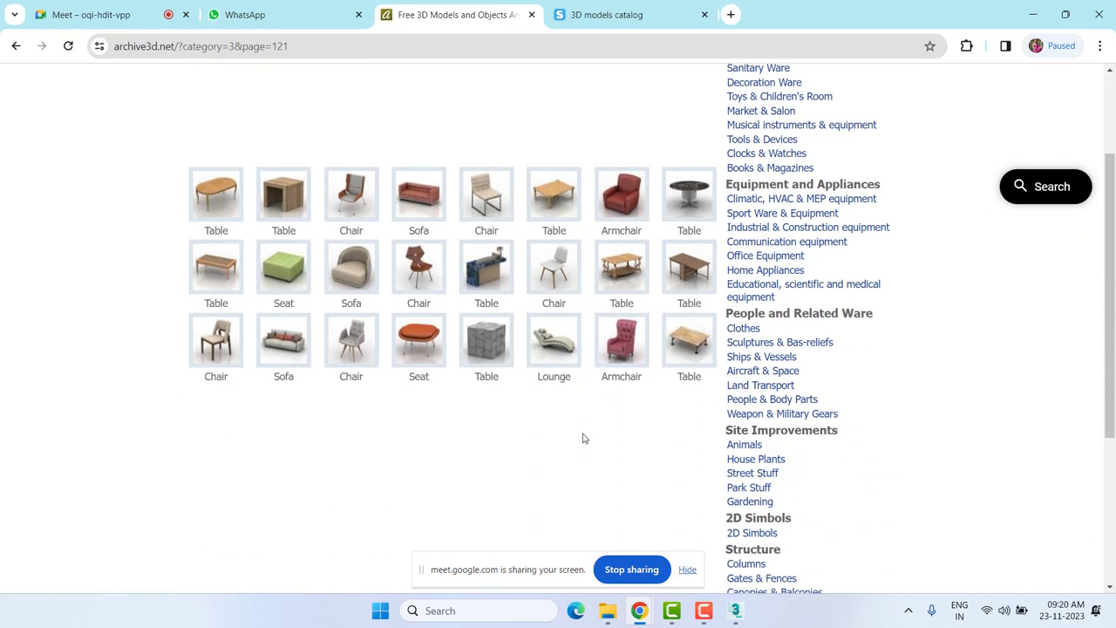
left_click(278, 358)
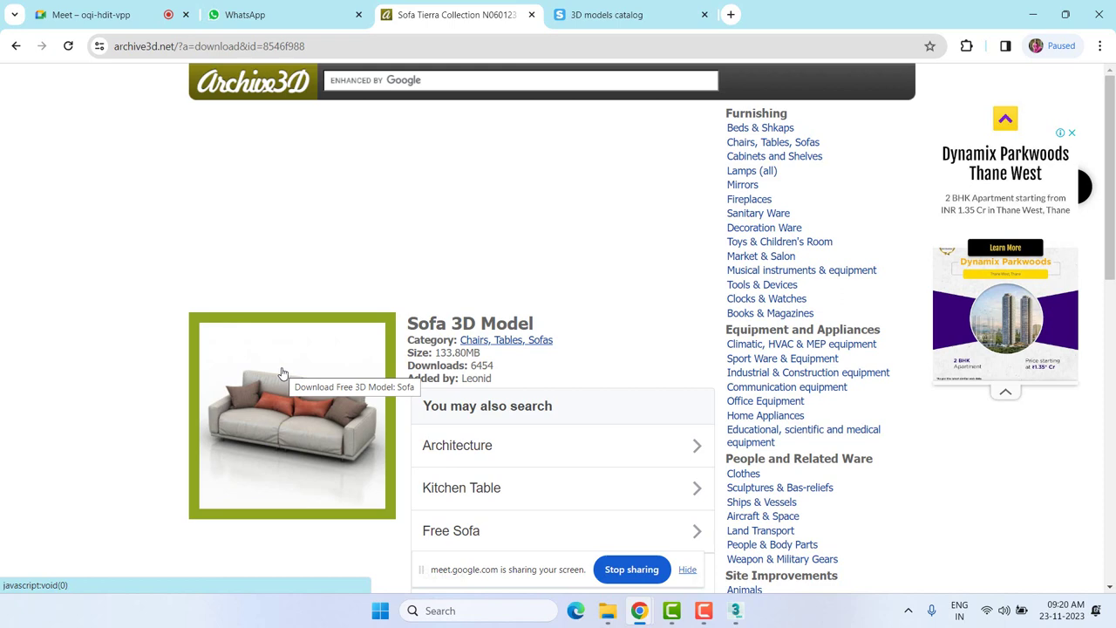
scroll(424, 417, "down", 3)
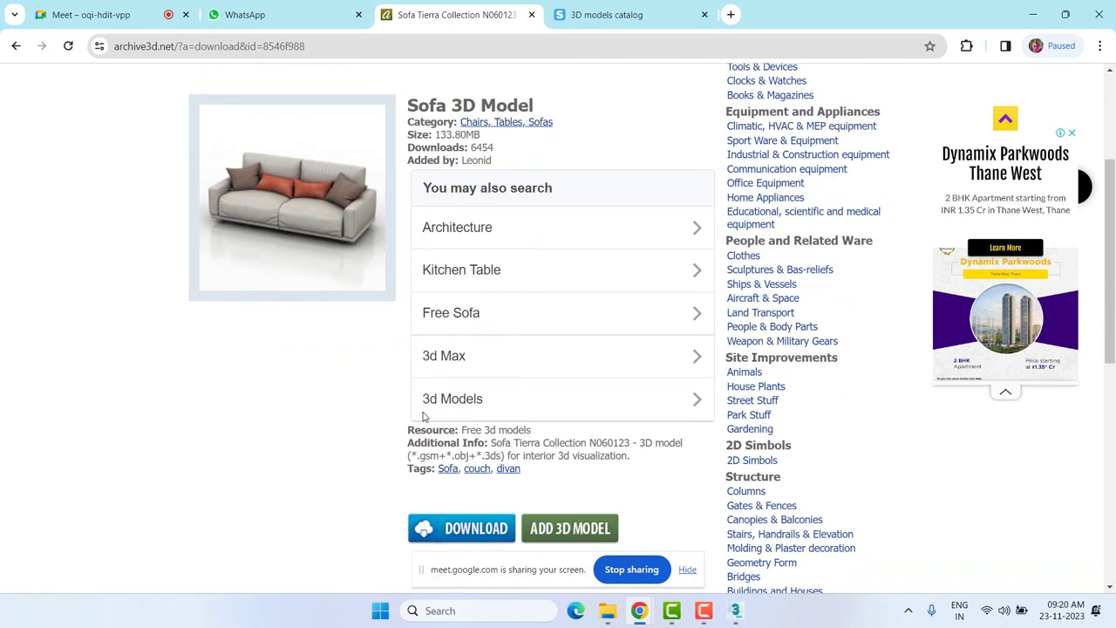
left_click(14, 47)
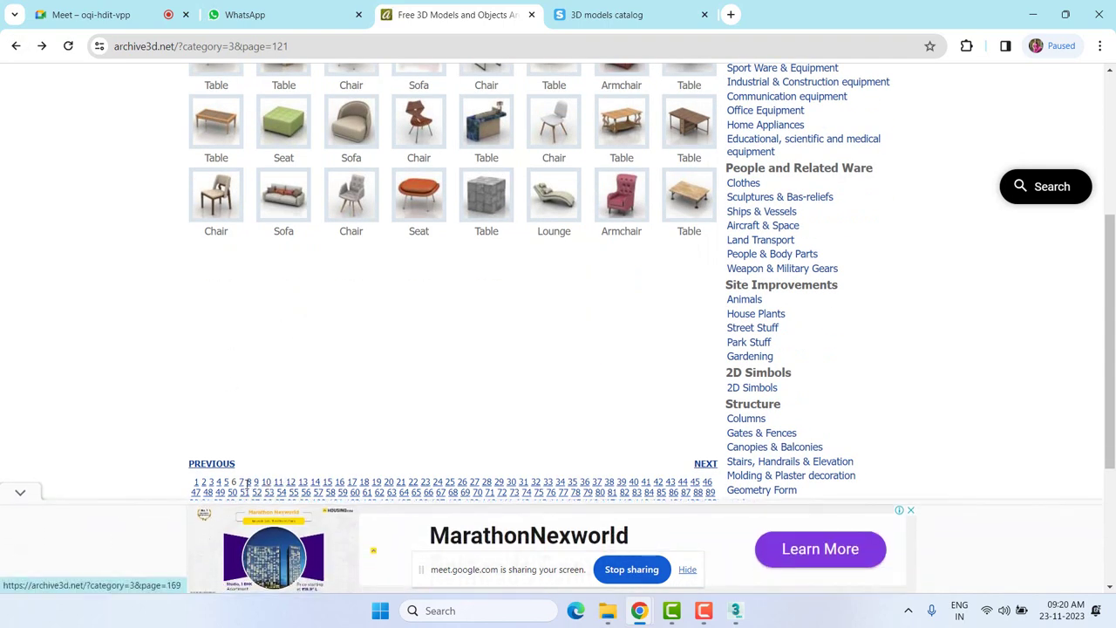
Jump ahead to catalog pages 217 and 241, then in 3dsky untick Decorative plaster.
left_click(265, 485)
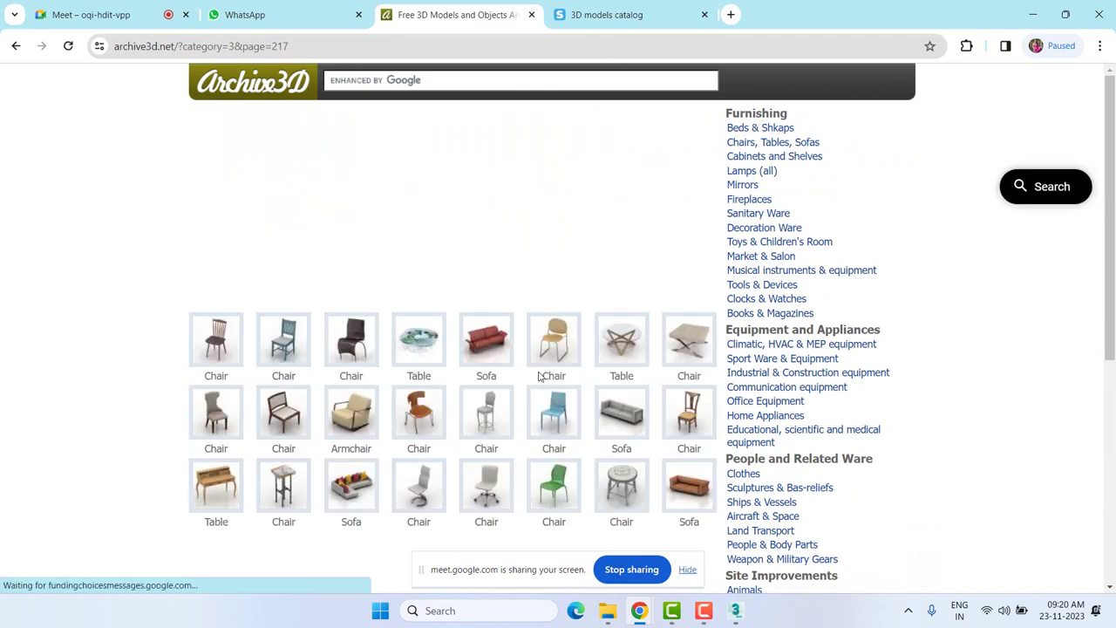
scroll(542, 375, "down", 3)
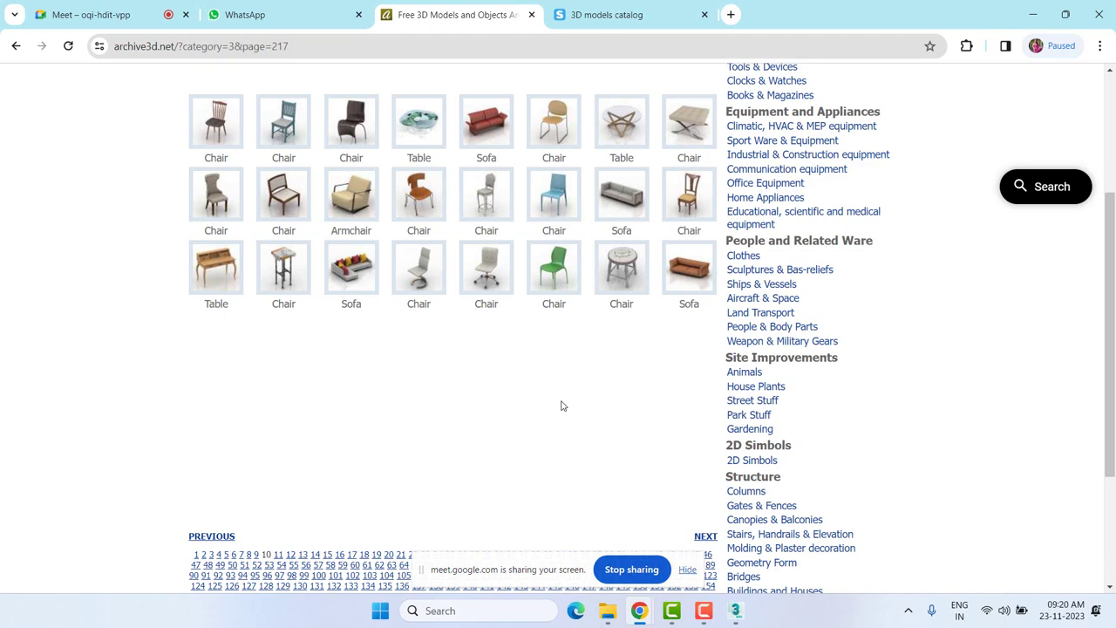
scroll(561, 406, "down", 1)
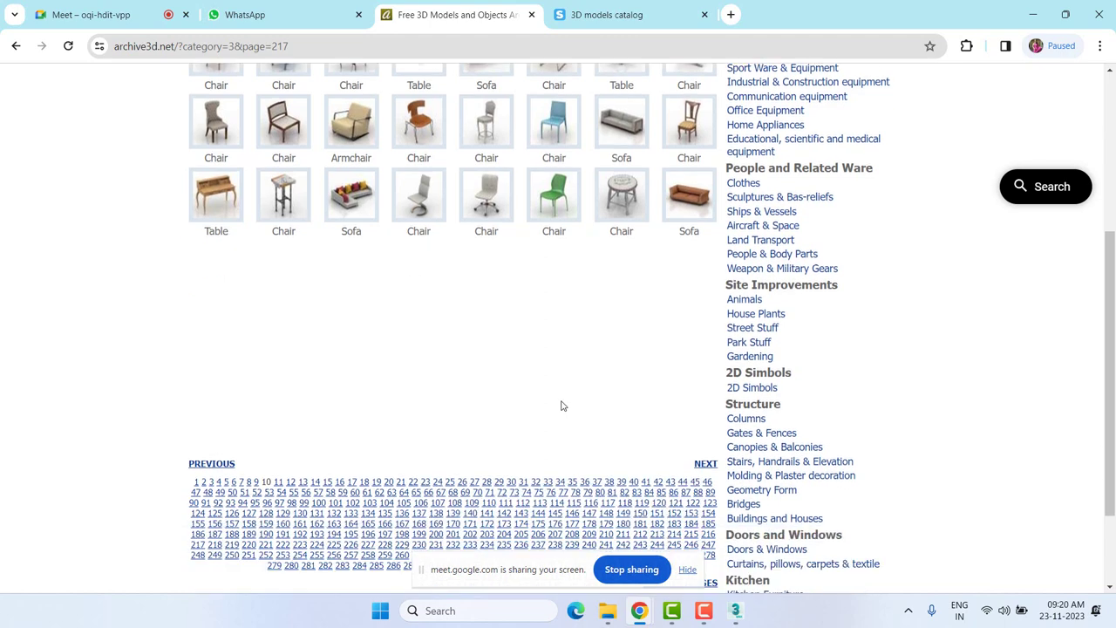
left_click(269, 492)
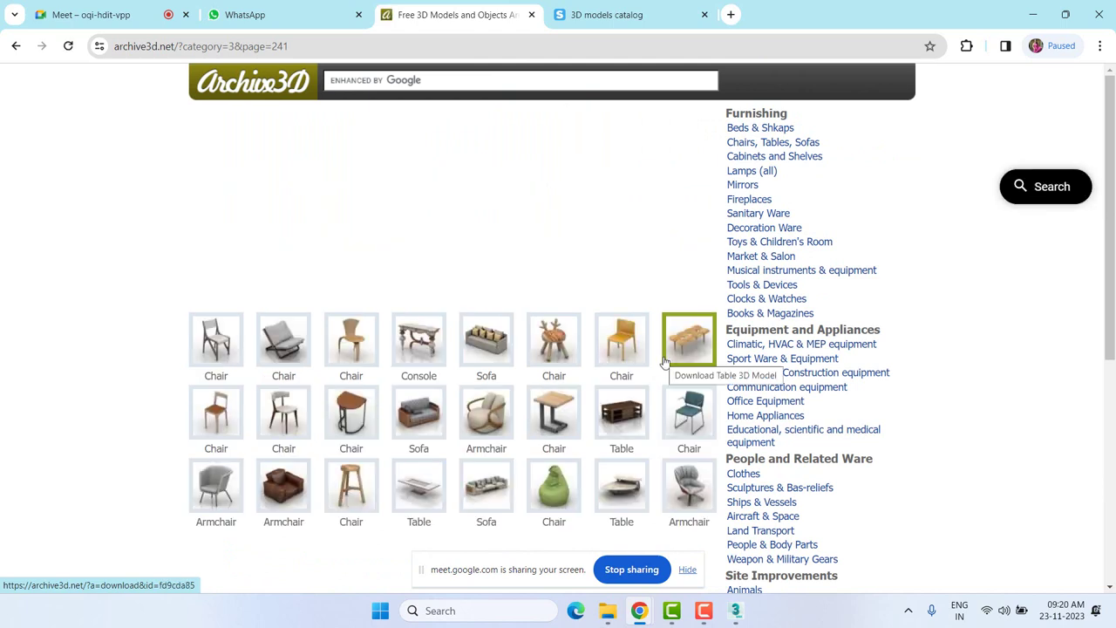
left_click(671, 6)
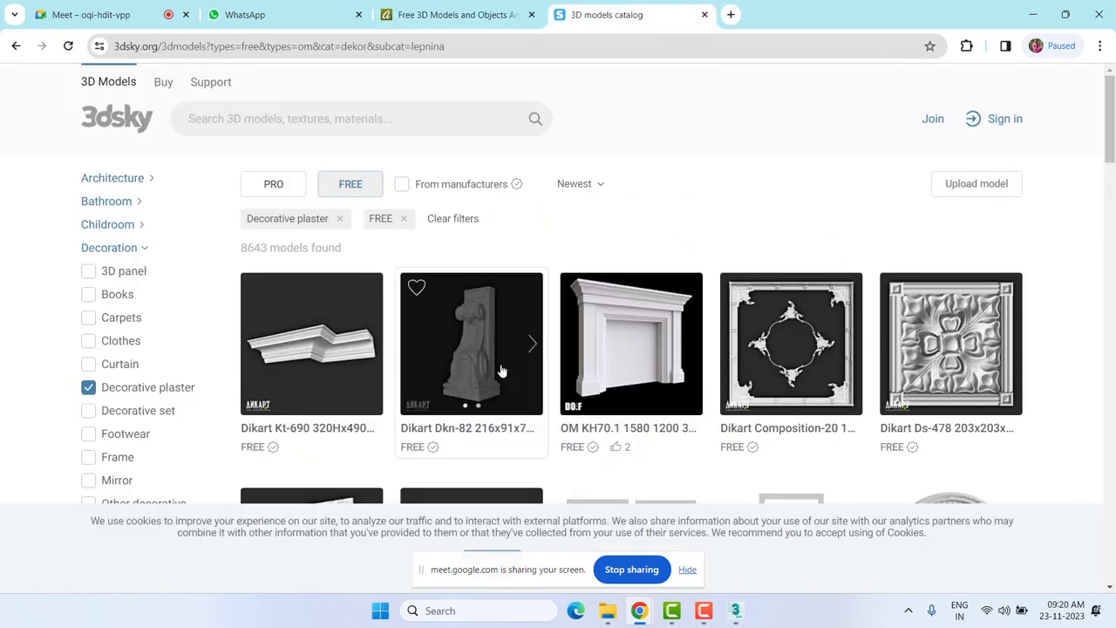
left_click(88, 387)
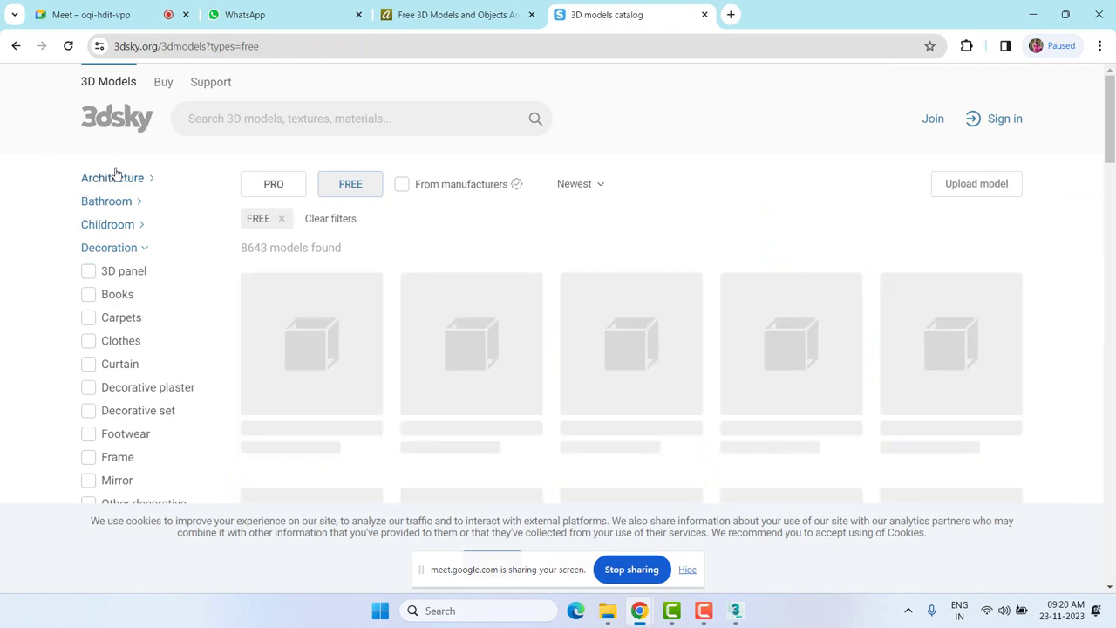
Expand Furniture, filter to Sofa, and keep the FREE filter on.
left_click(115, 247)
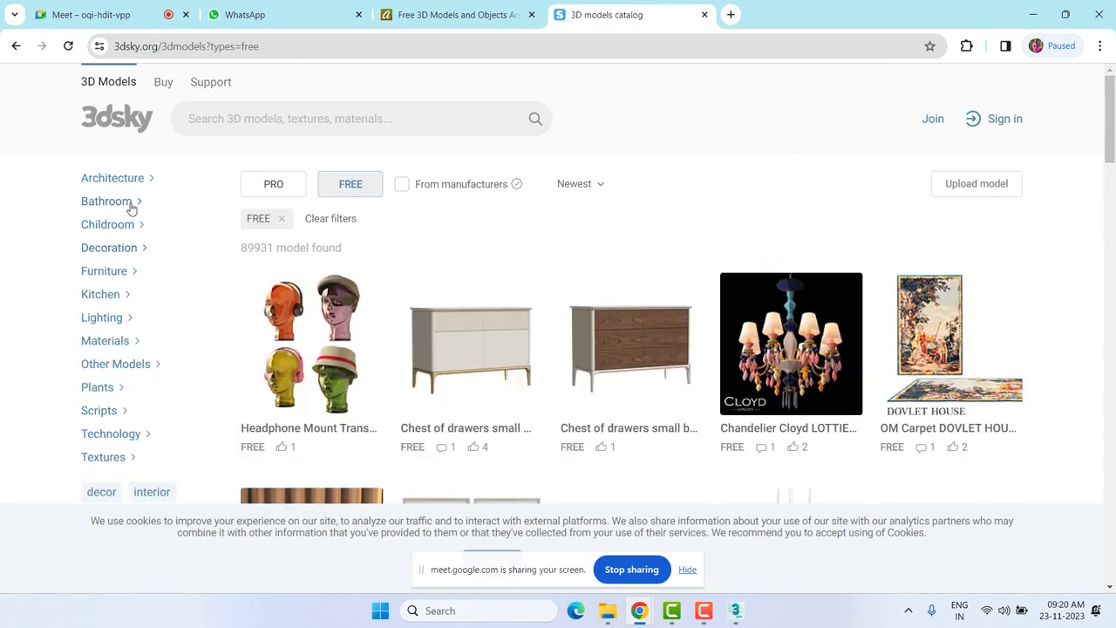
left_click(107, 270)
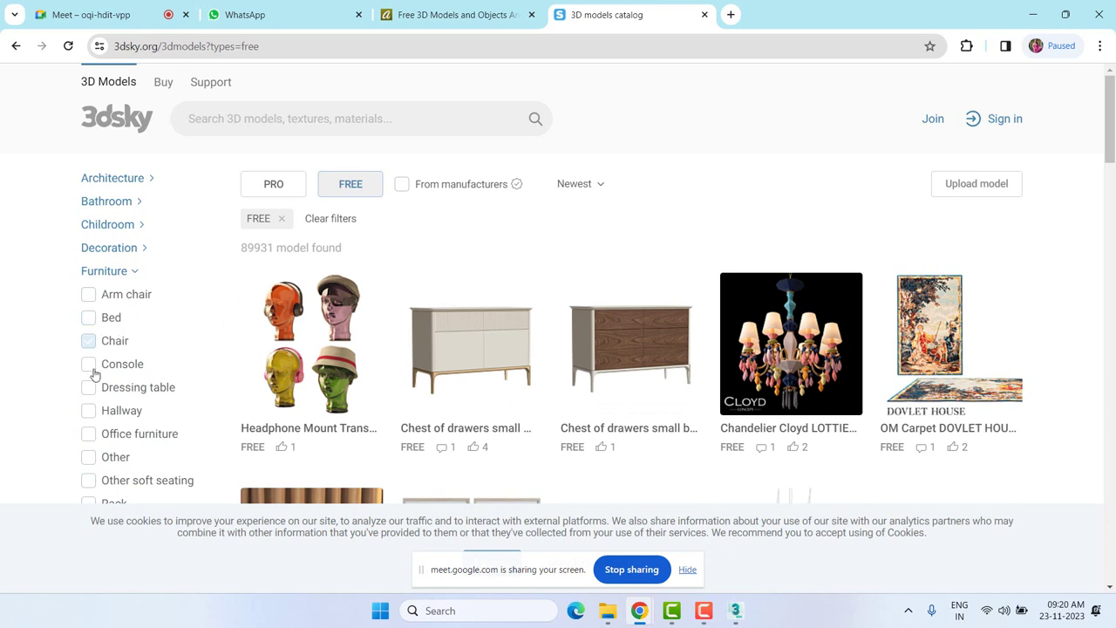
scroll(129, 349, "down", 1)
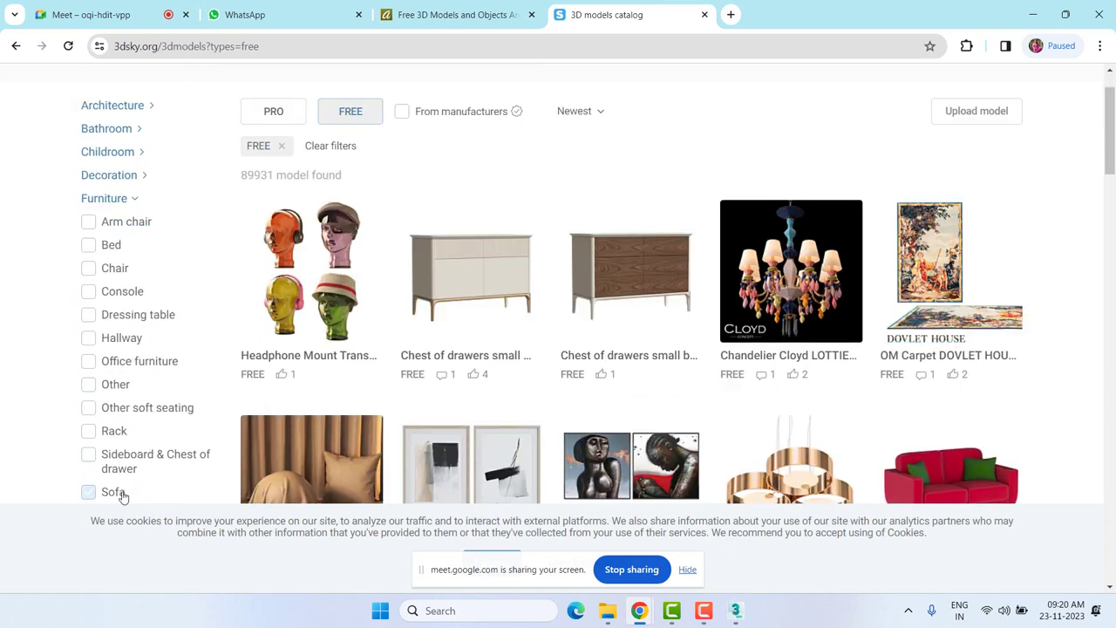
left_click(89, 491)
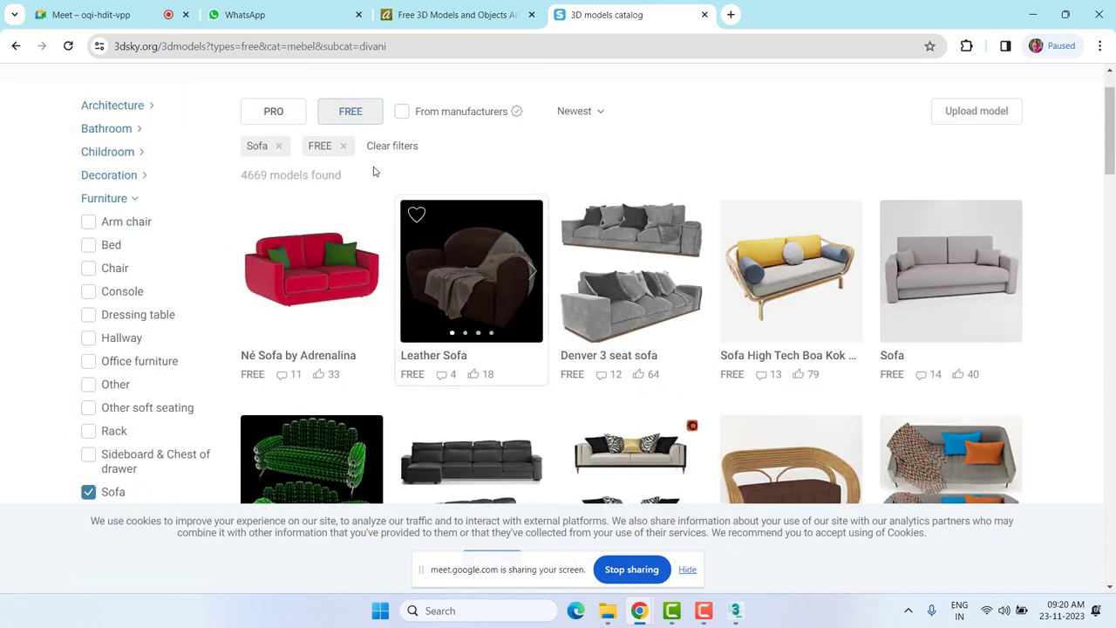
left_click(343, 146)
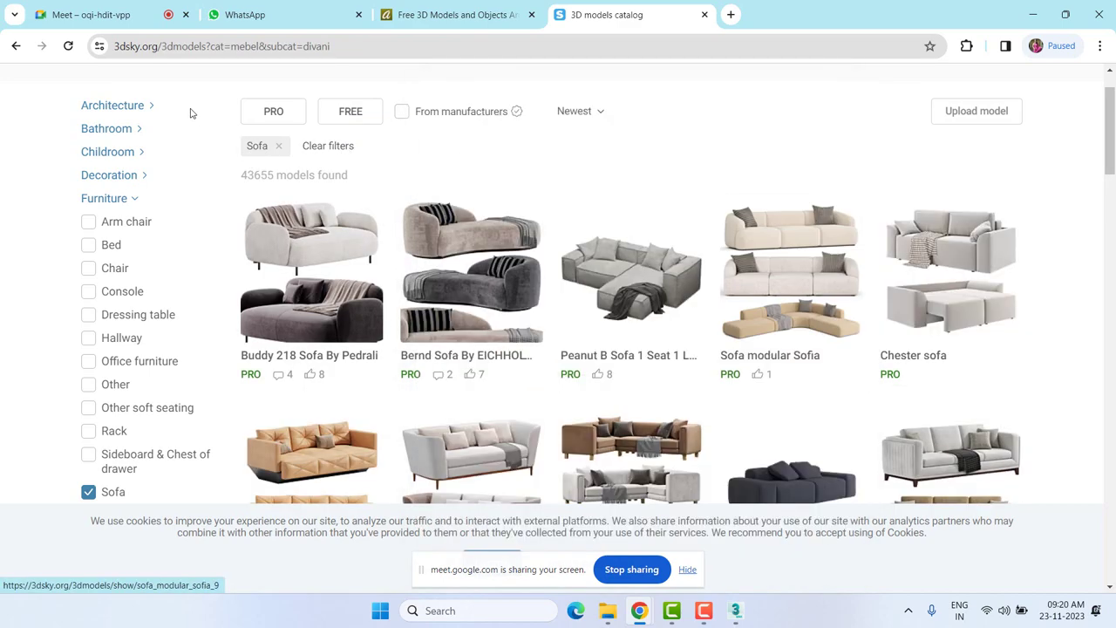
left_click(347, 122)
mouse_move(790, 271)
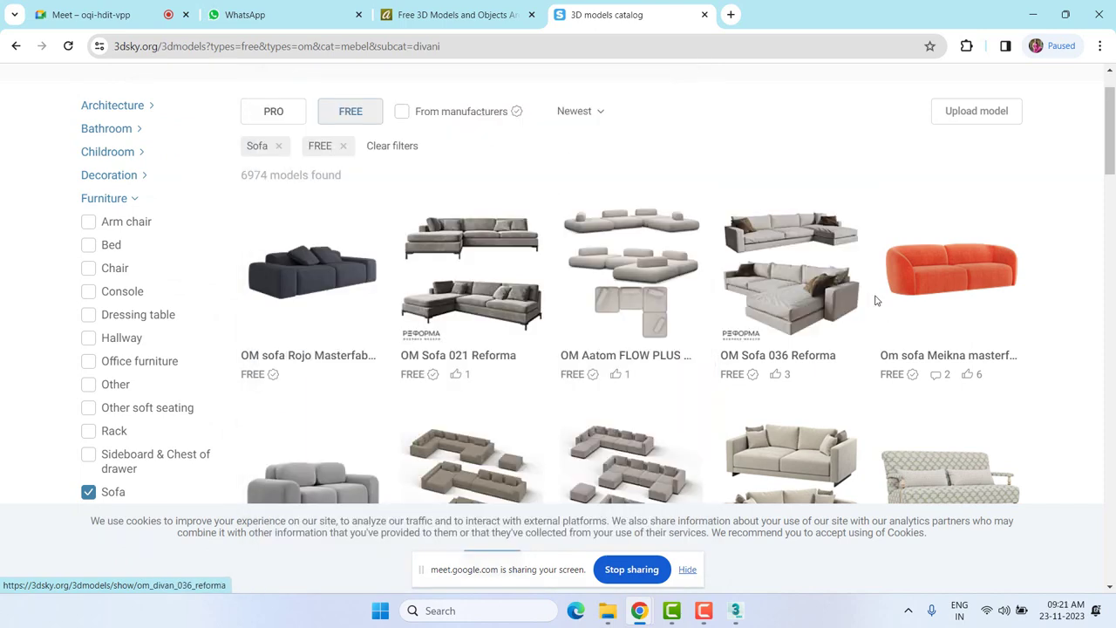
Narrow the free sofas to the Ethnic style instead of Classic.
scroll(876, 299, "down", 2)
scroll(790, 340, "down", 2)
scroll(790, 333, "down", 1)
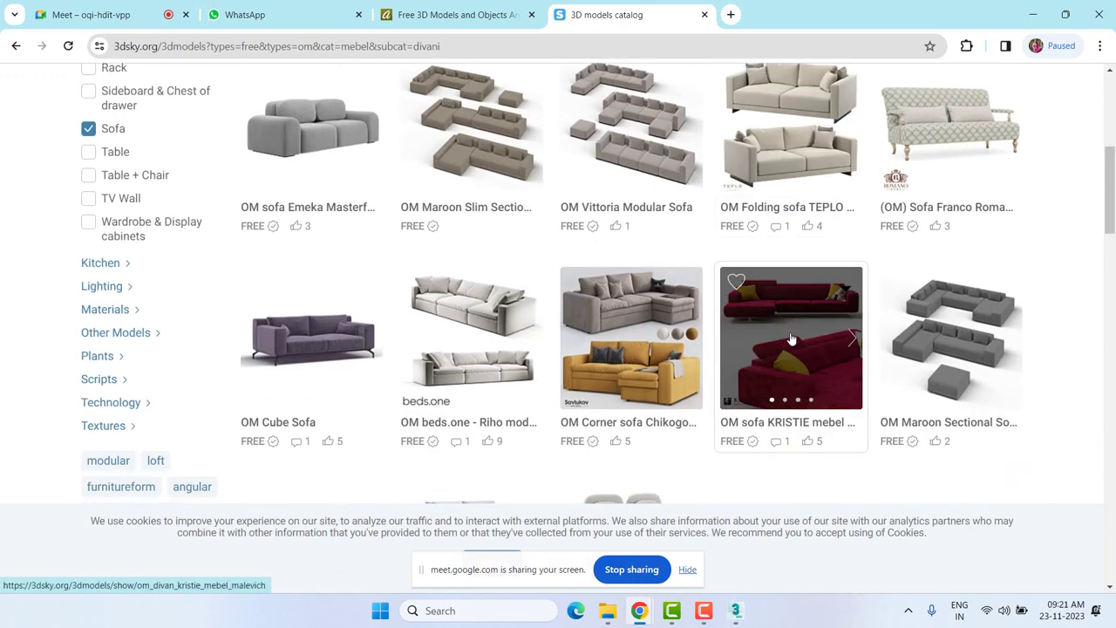
scroll(790, 330, "down", 2)
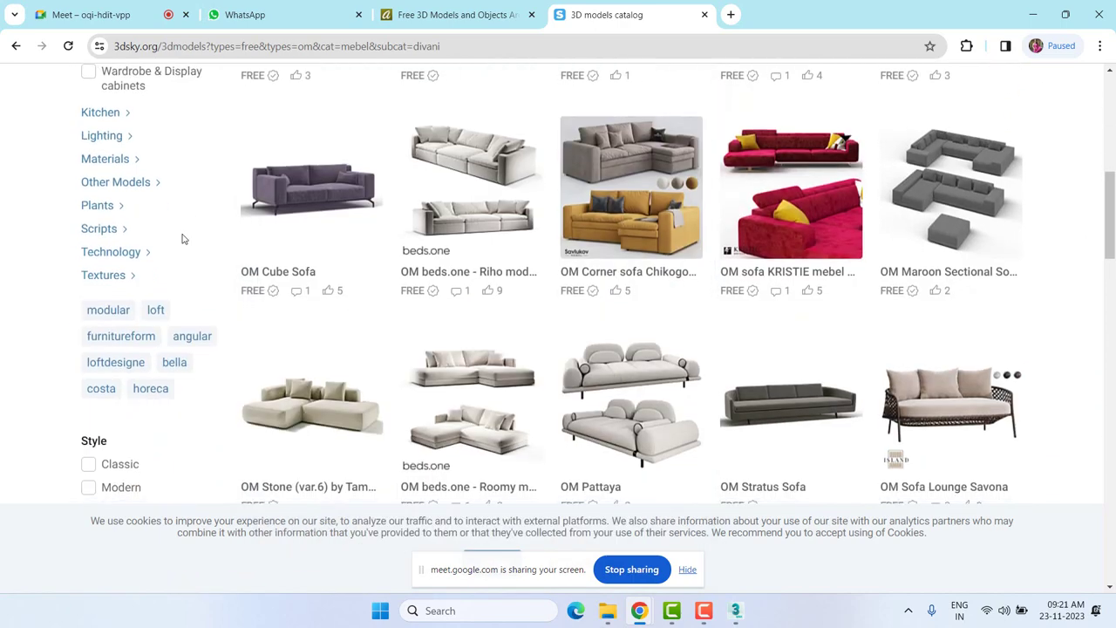
scroll(157, 270, "down", 3)
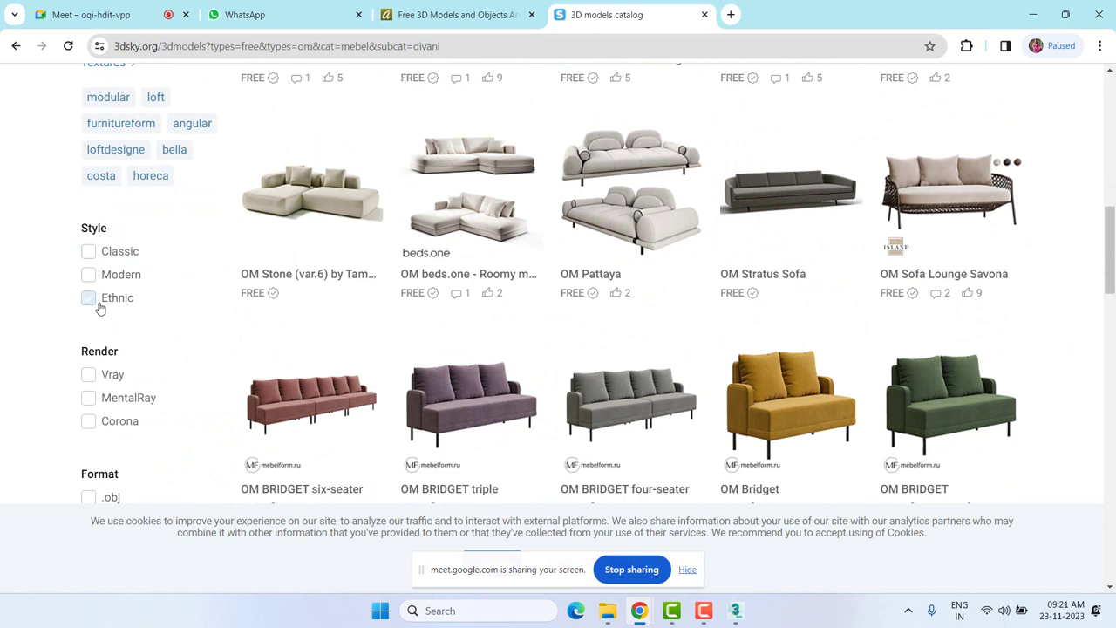
left_click(89, 252)
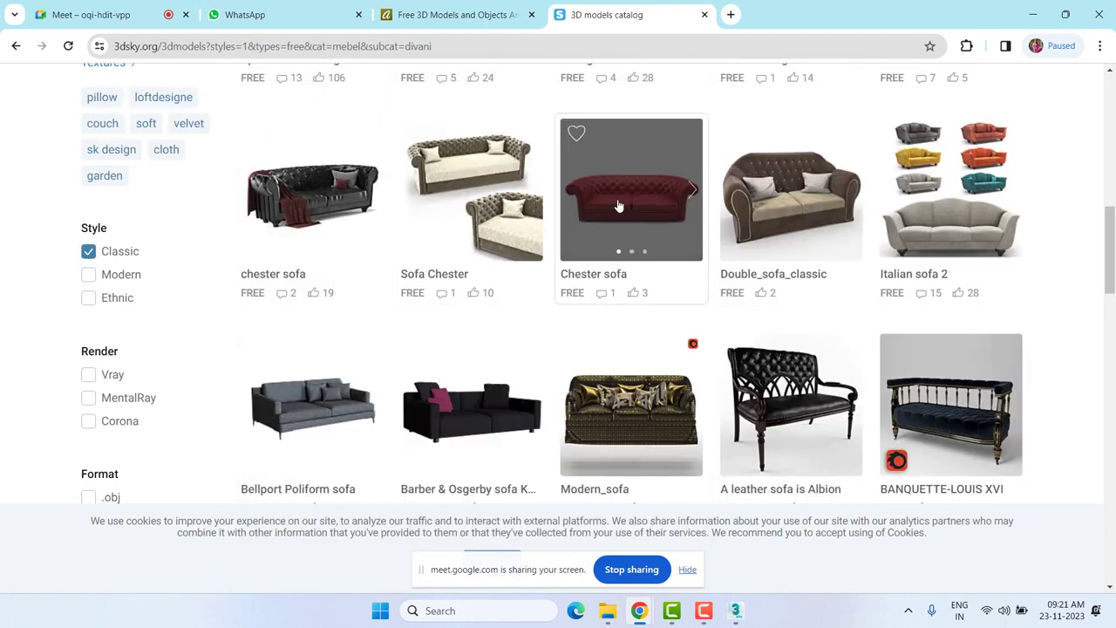
left_click(88, 252)
left_click(88, 298)
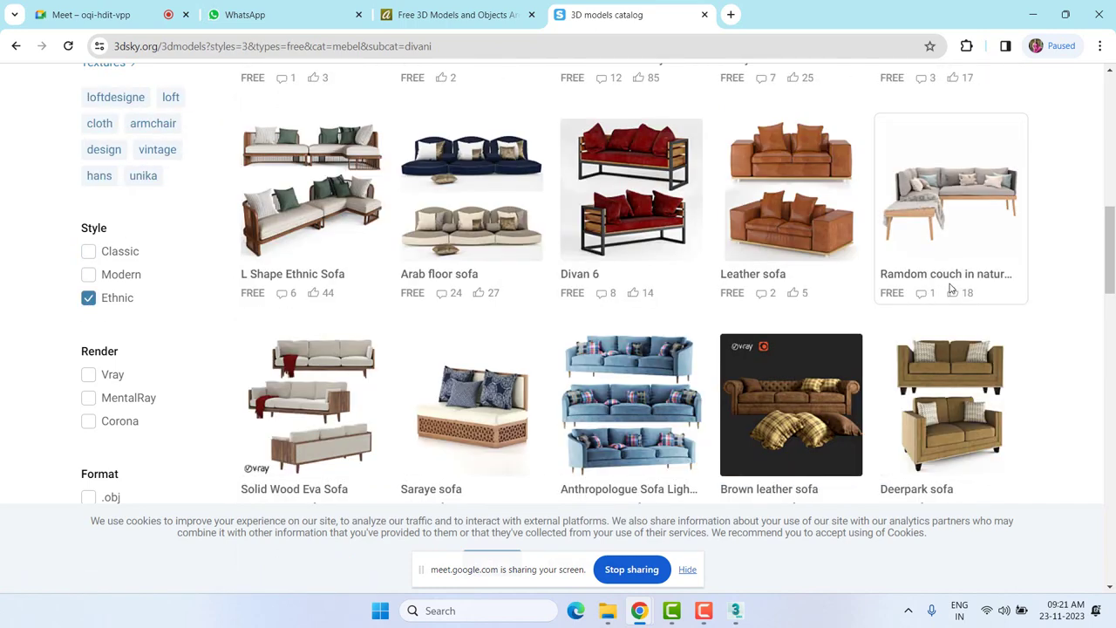
Open the Armchair Giorgetti hug model page from the Archive3D catalogue.
left_click(451, 13)
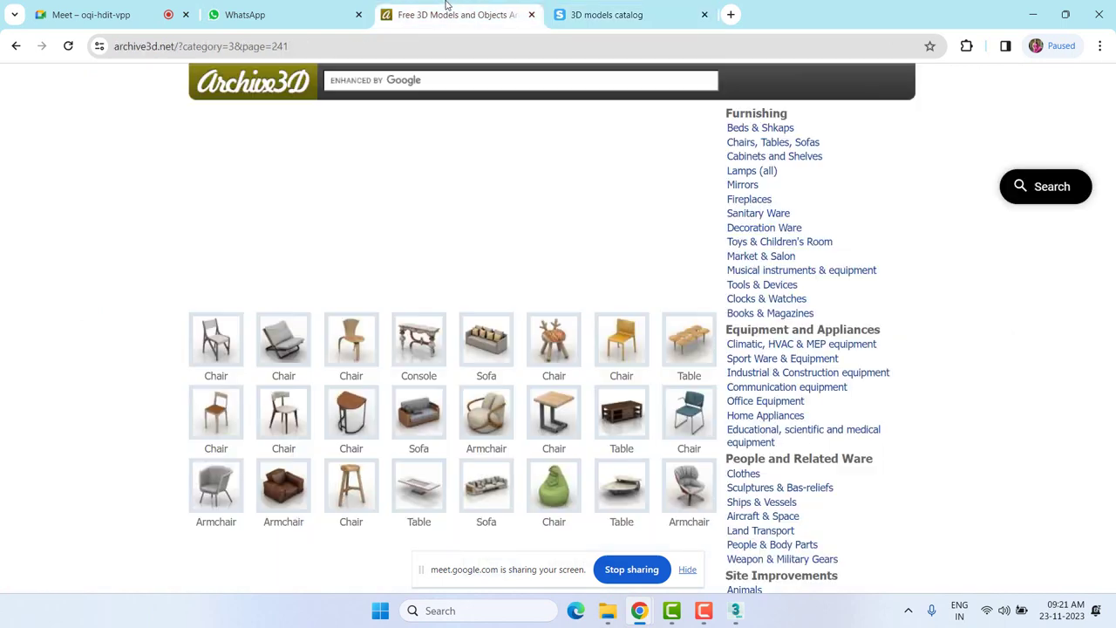
scroll(513, 386, "down", 3)
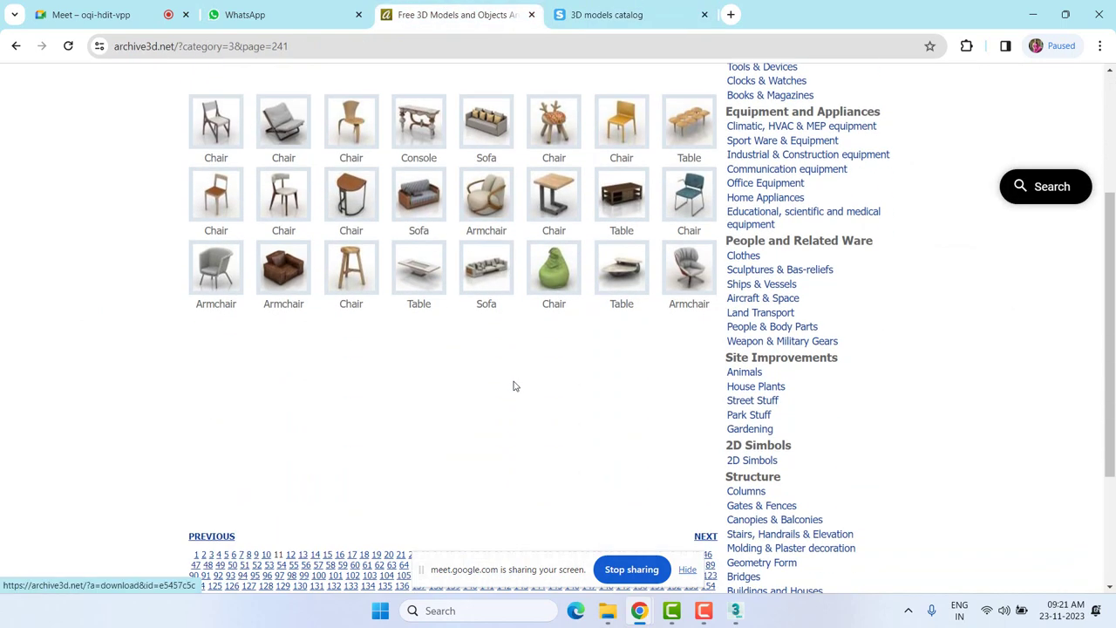
middle_click(501, 204)
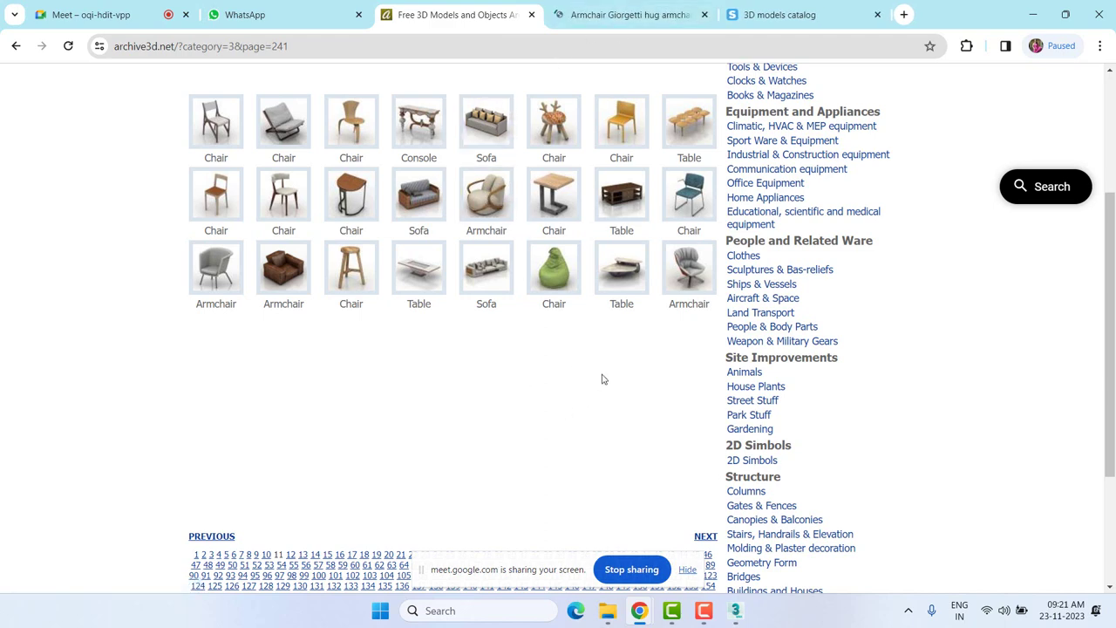
scroll(598, 378, "down", 2)
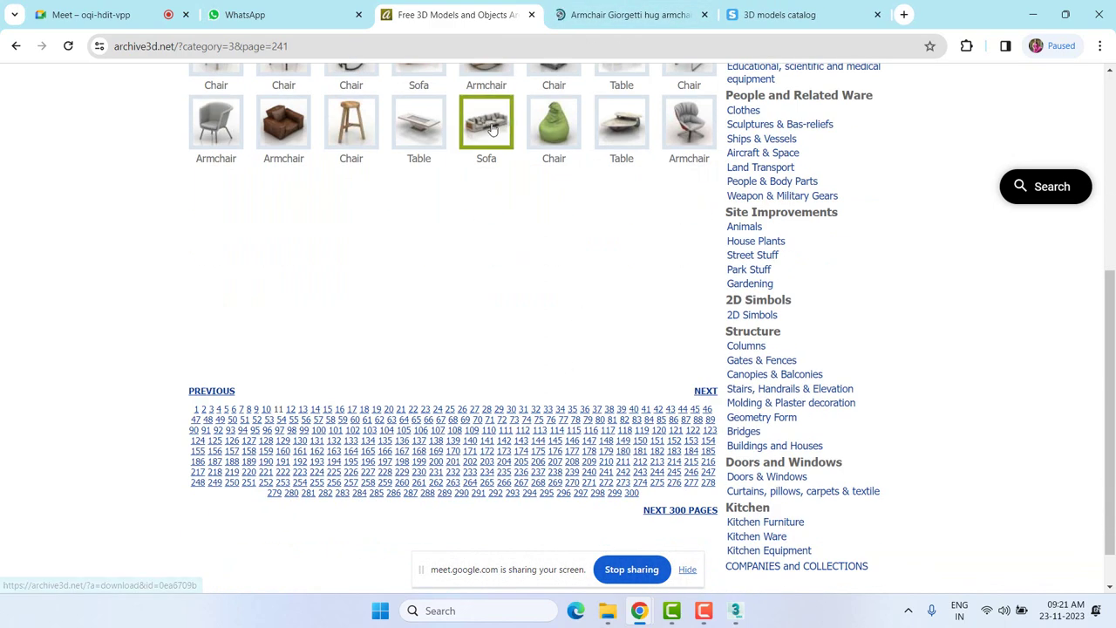
left_click(497, 127)
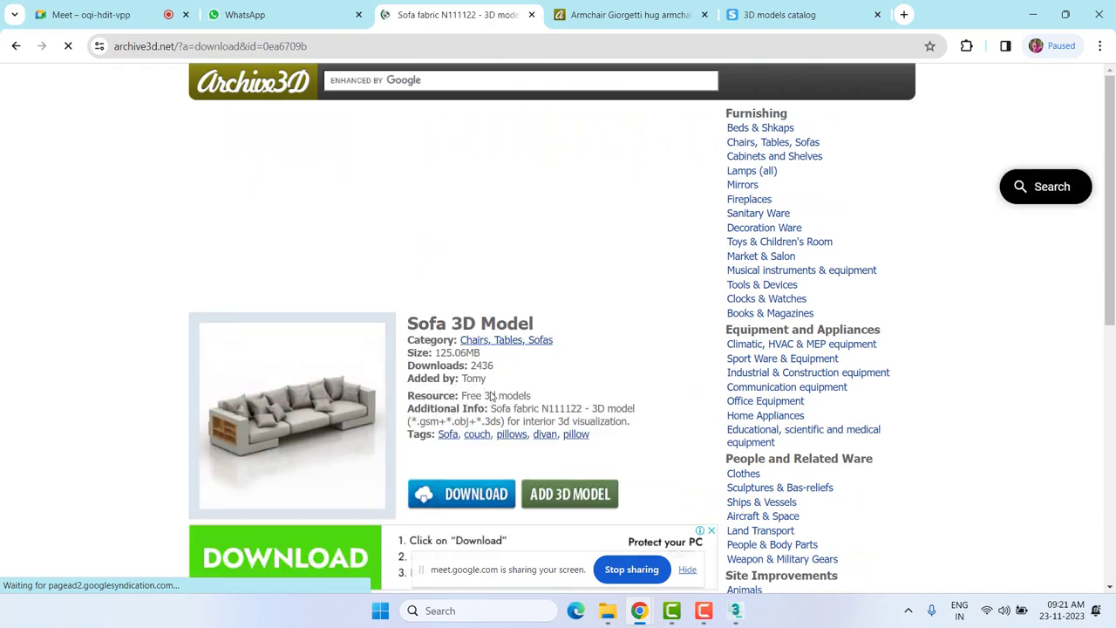
left_click(613, 12)
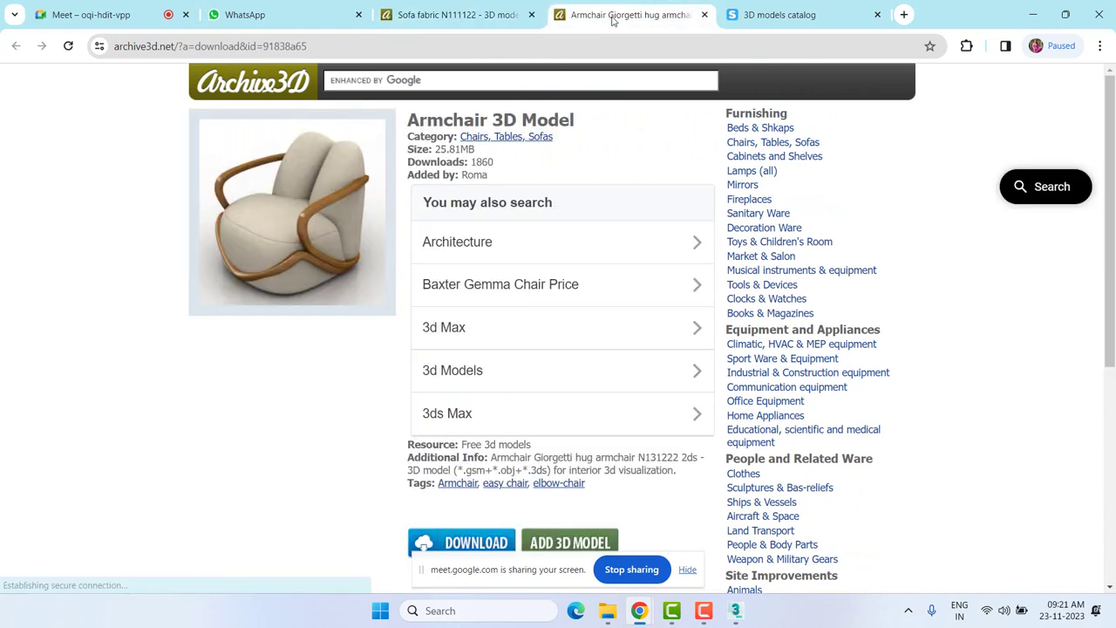
Download the armchair's 25.8 MB zip after accepting the terms.
scroll(453, 398, "down", 1)
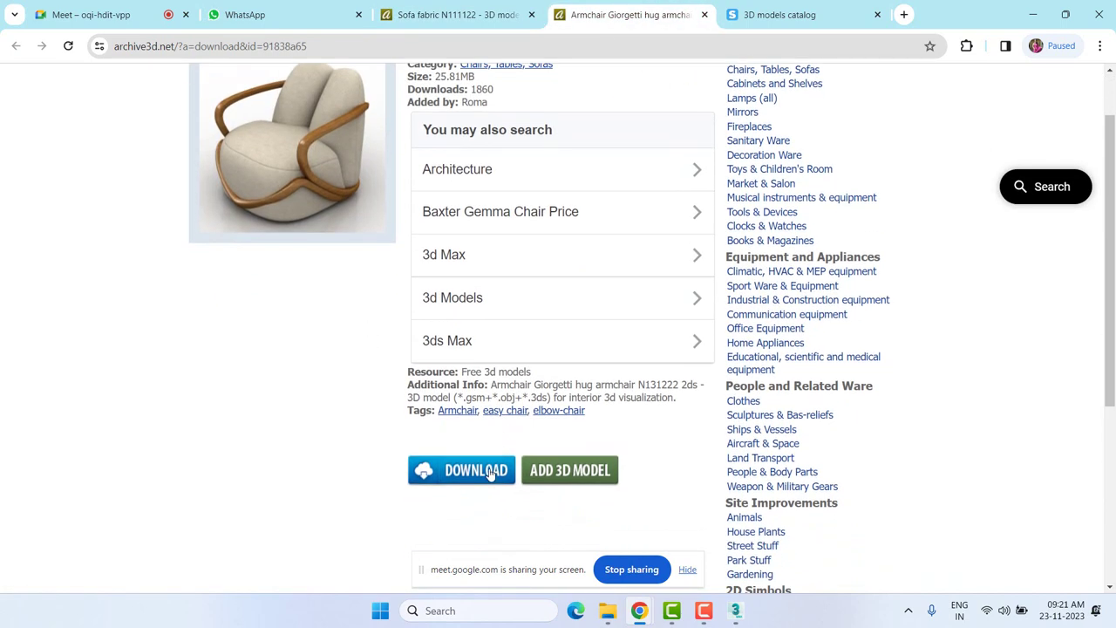
left_click(489, 475)
scroll(523, 479, "down", 1)
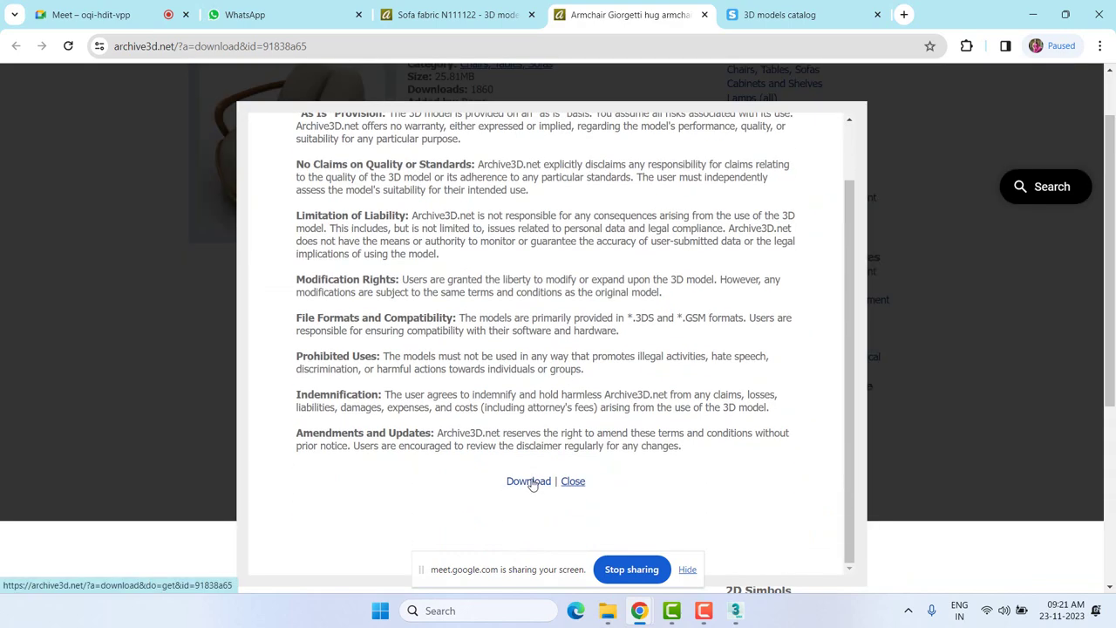
left_click(530, 483)
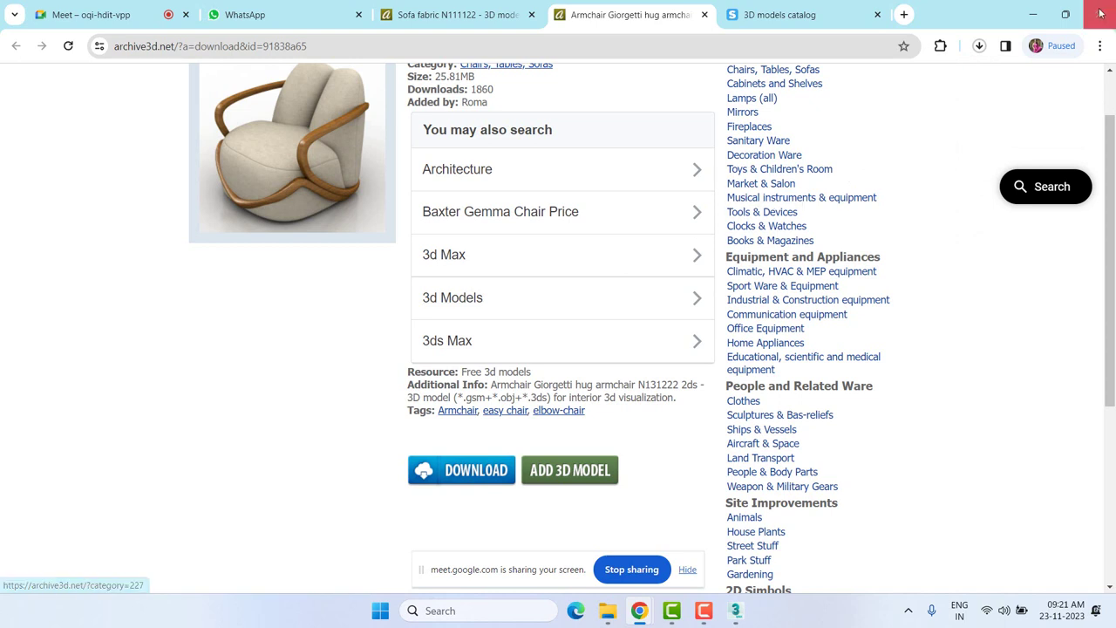
left_click(980, 47)
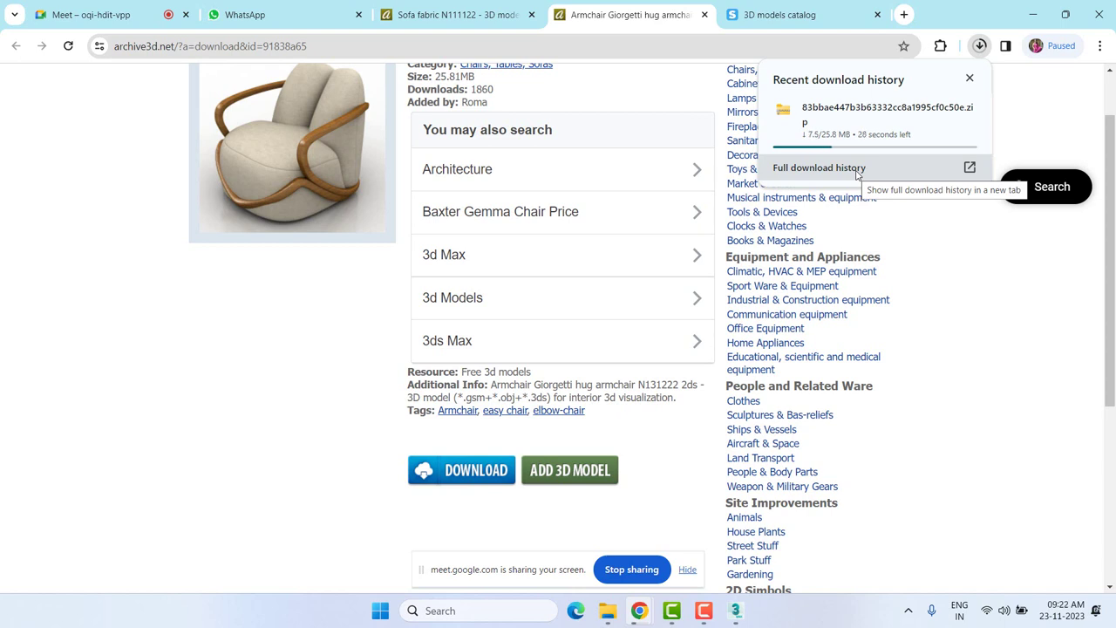
Confirm the armchair download finished and show the zip in the Downloads folder.
key("ctrl+1")
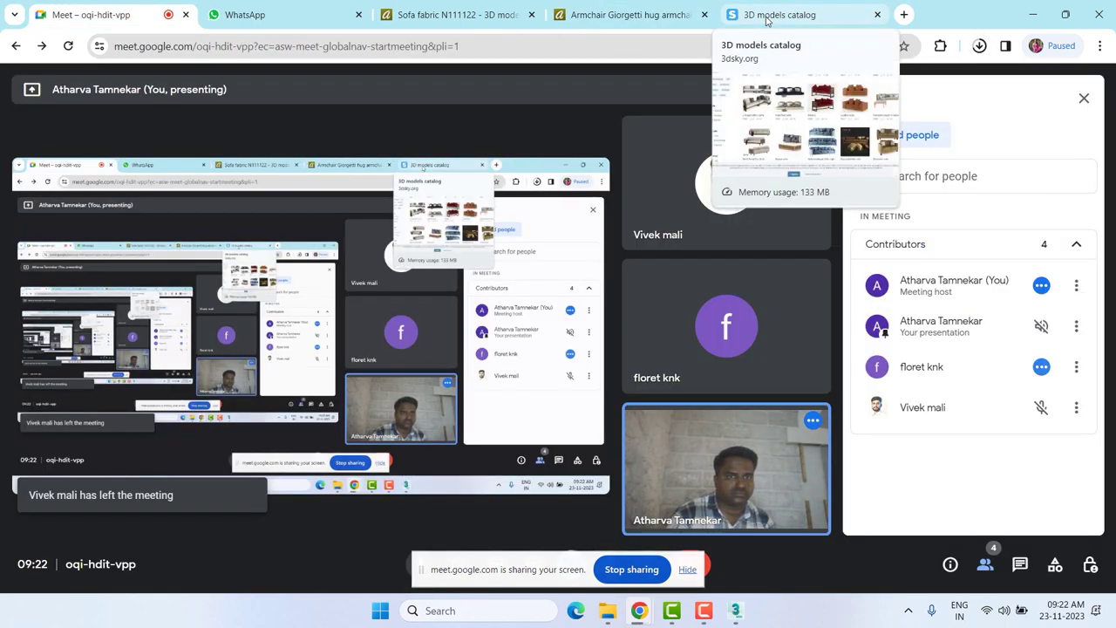
left_click(767, 18)
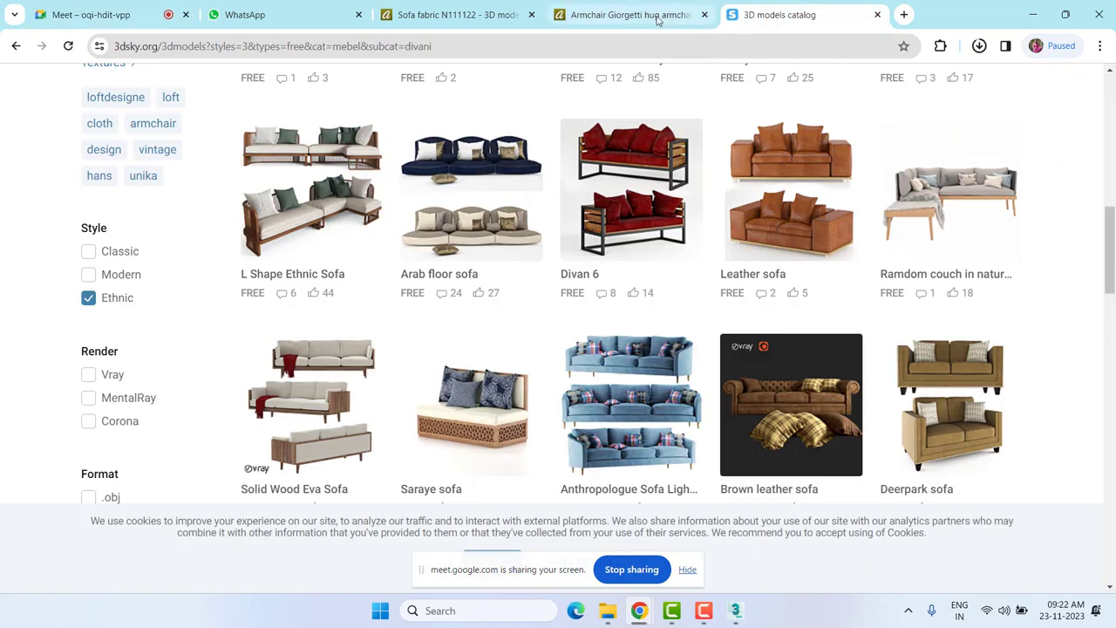
left_click(628, 15)
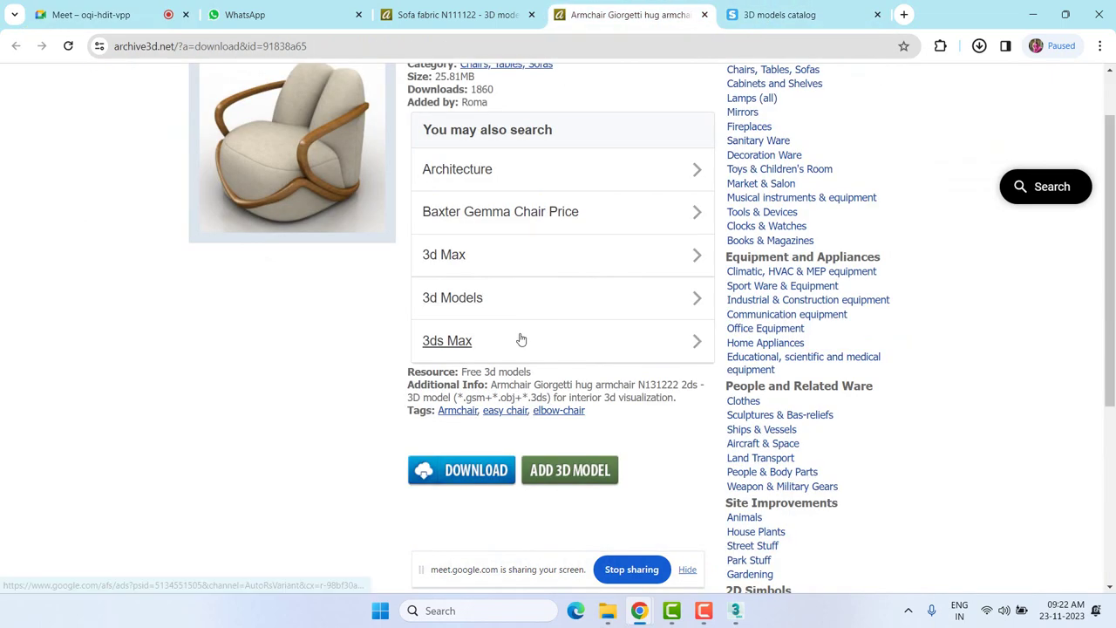
left_click(980, 48)
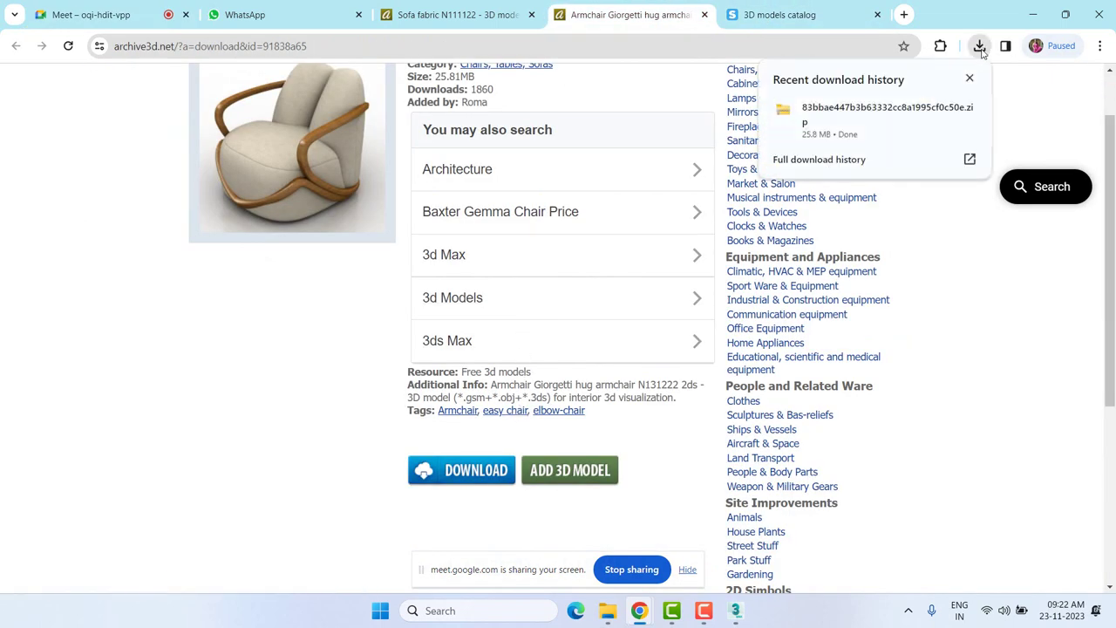
right_click(843, 118)
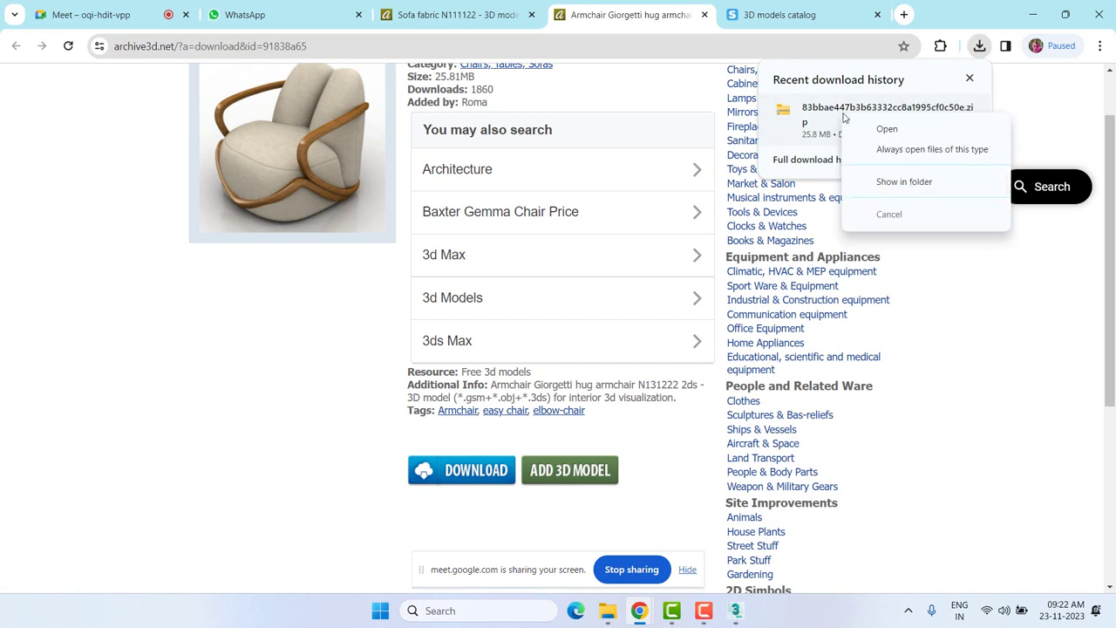
left_click(928, 181)
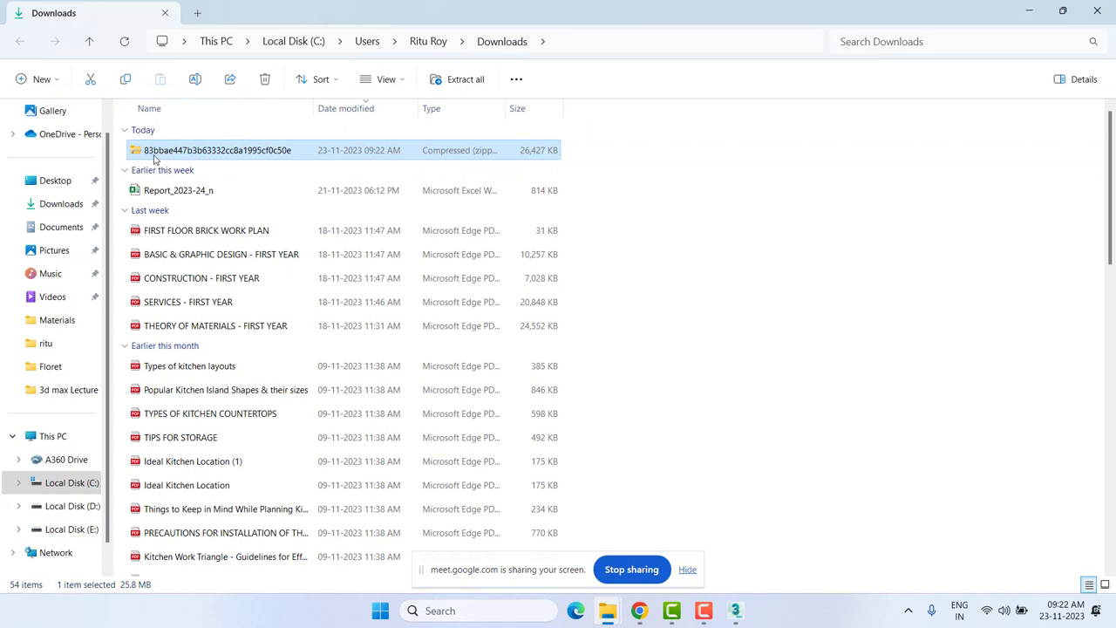
Cut the armchair zip and go to D:\3d max Lecture Floret2023.
right_click(154, 158)
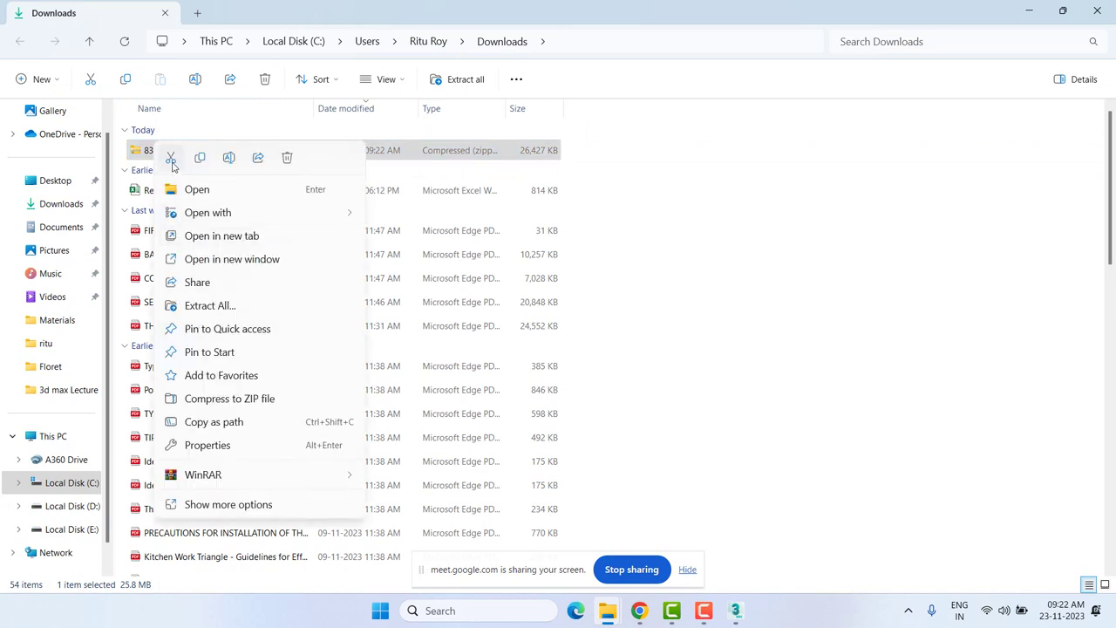
left_click(171, 161)
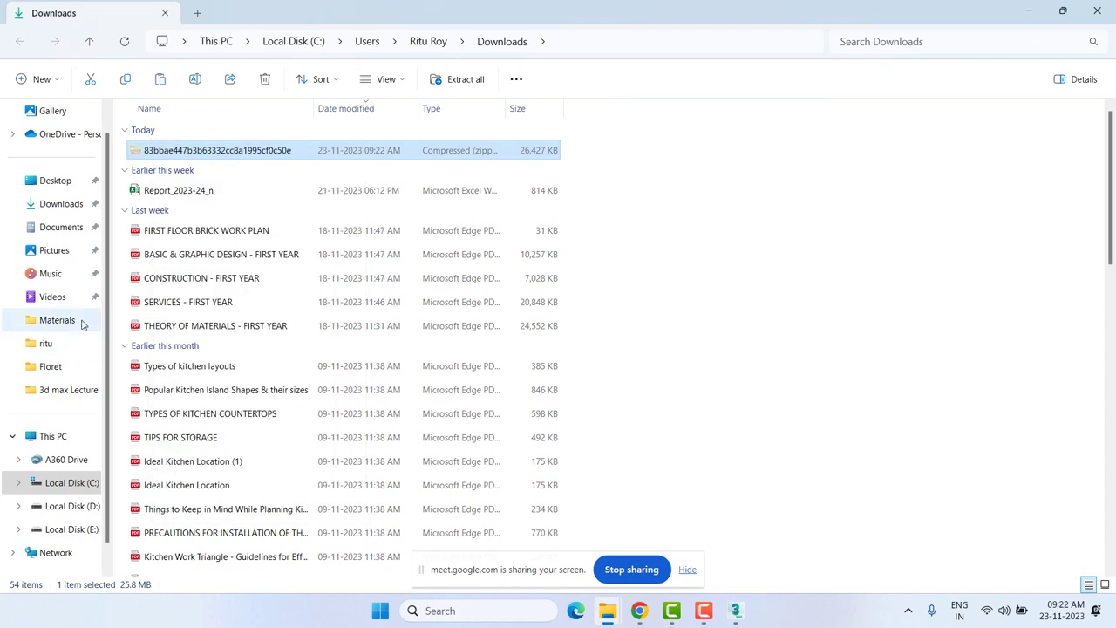
left_click(81, 507)
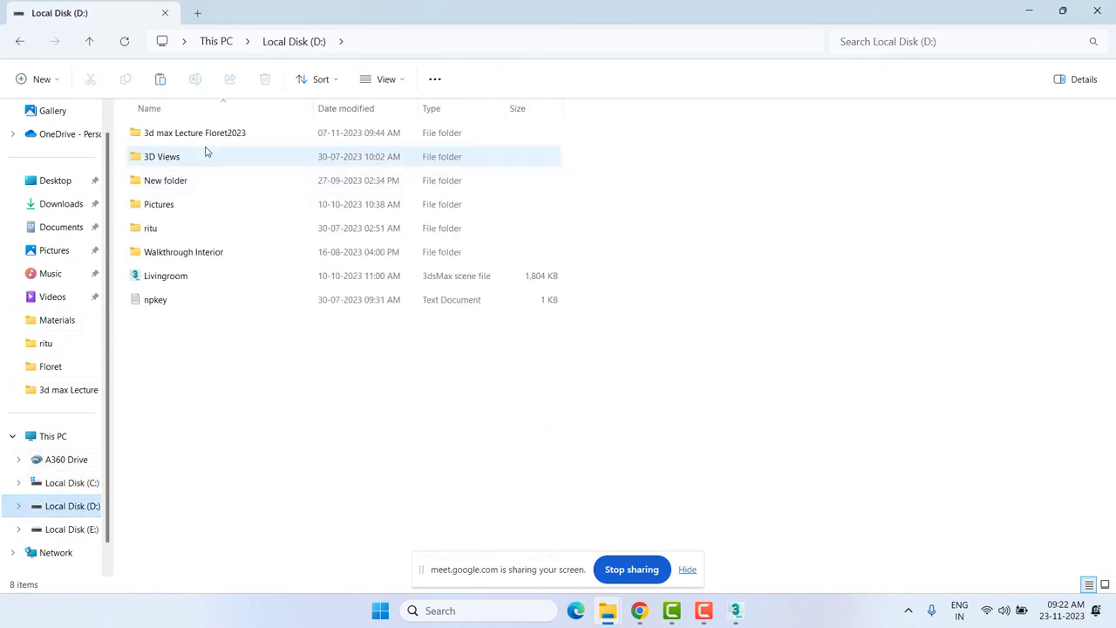
double_click(204, 135)
Create a new folder named Model there and paste the zip into it.
right_click(349, 394)
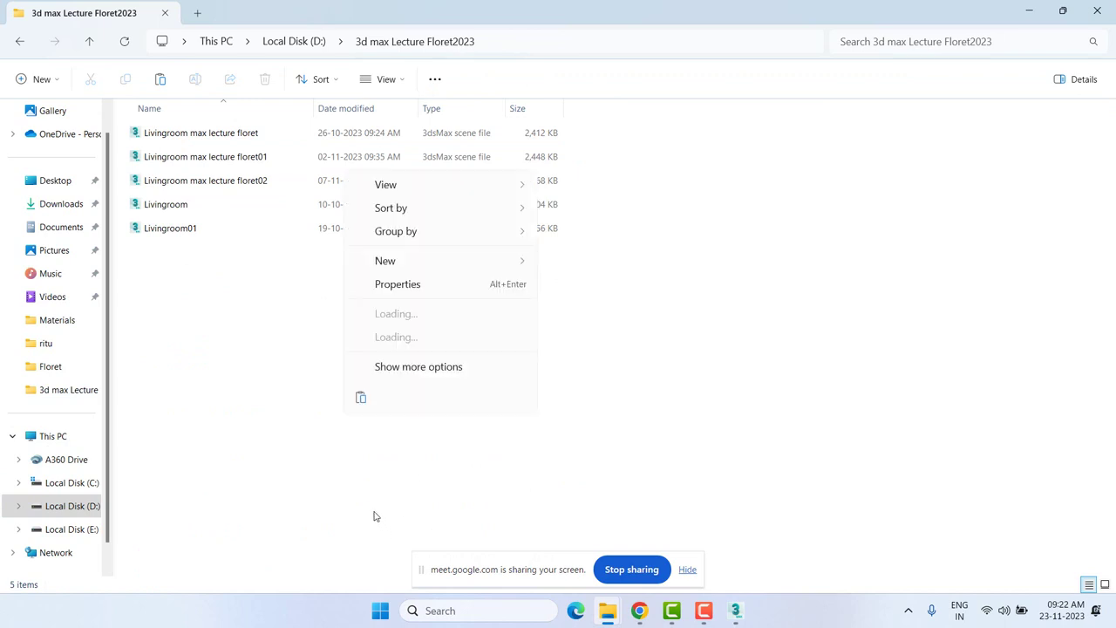
mouse_move(384, 261)
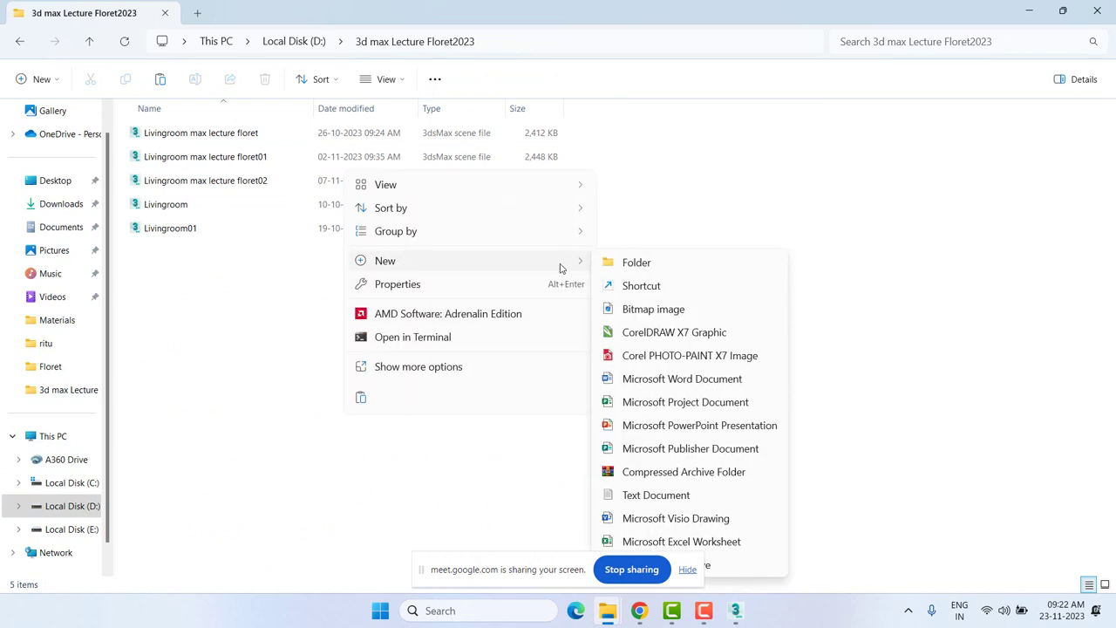
left_click(653, 261)
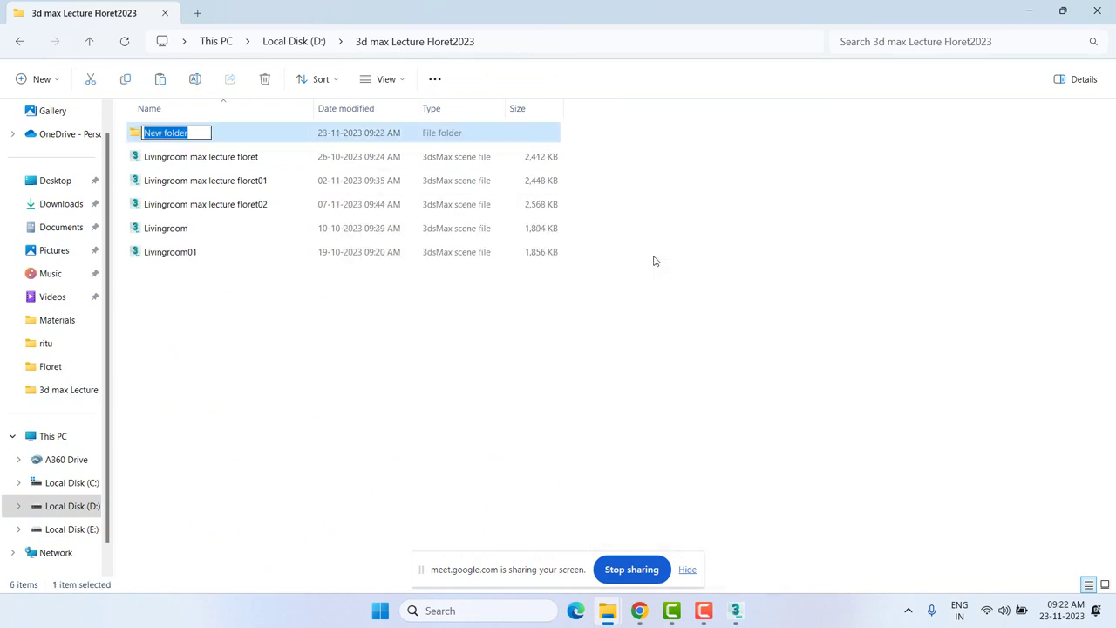
type("Model")
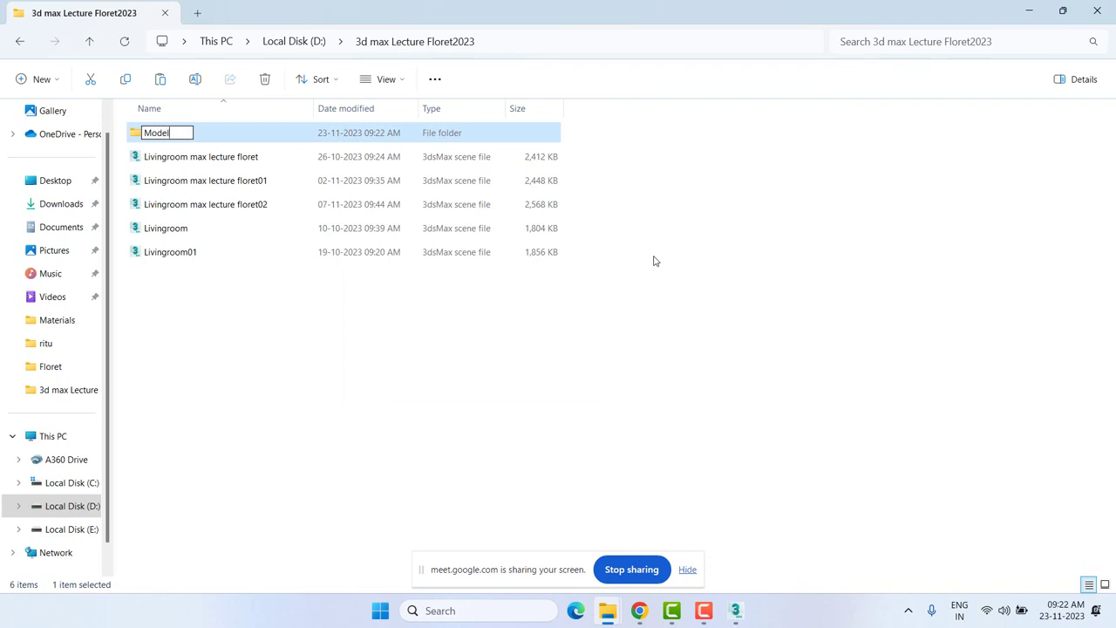
key("Return")
key("Return")
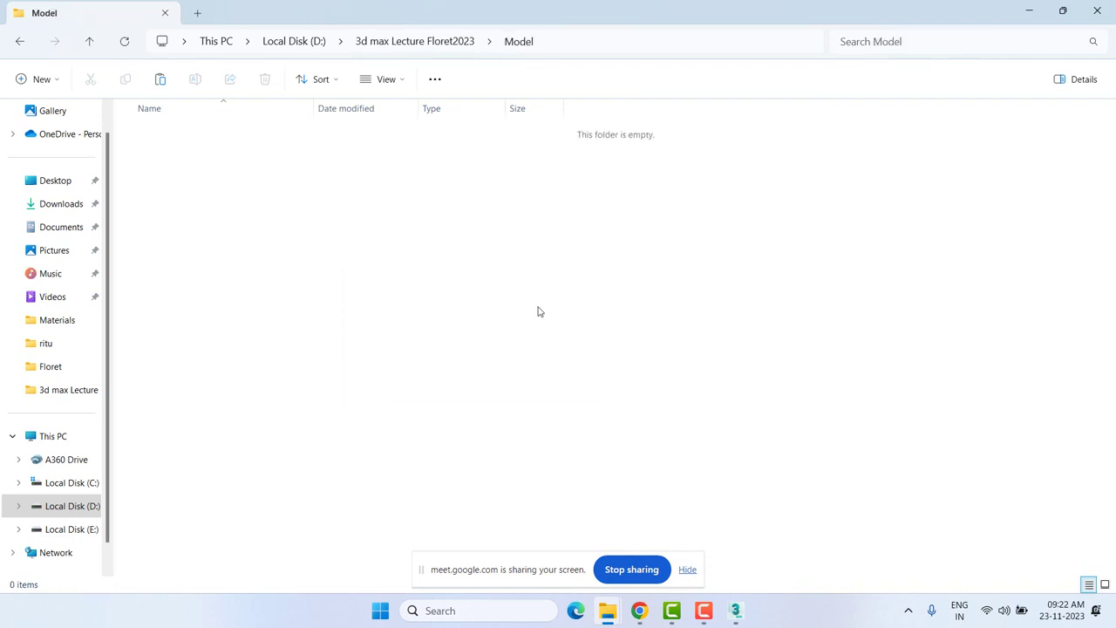
key("ctrl+v")
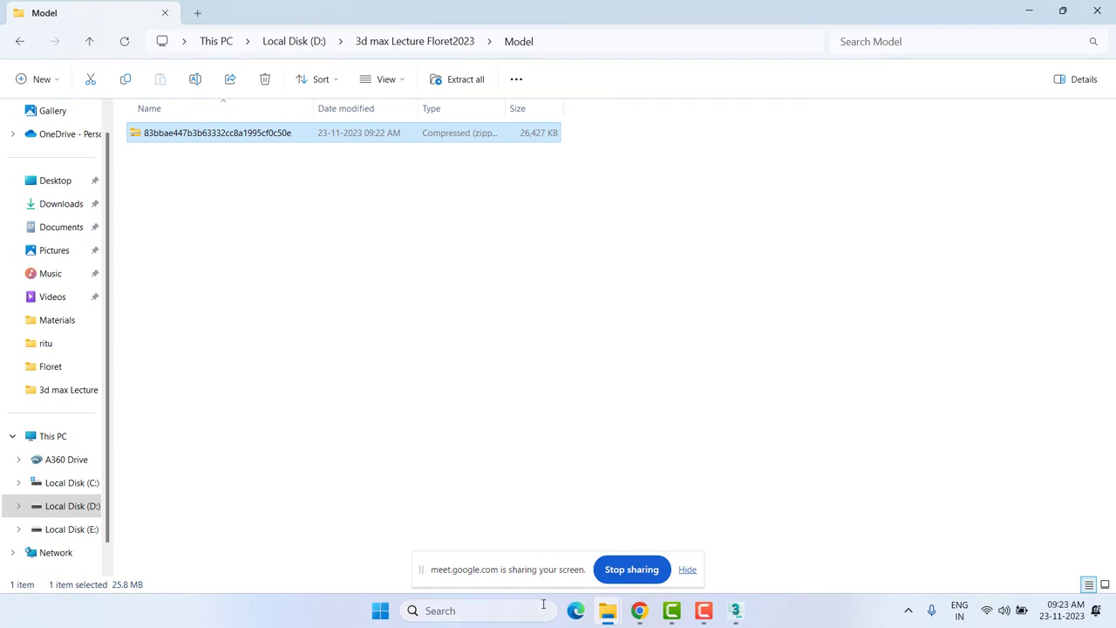
Extract the zip with WinRAR Extract Here and open the Armchair Giorgetti hug armchair N131222 folder.
double_click(270, 135)
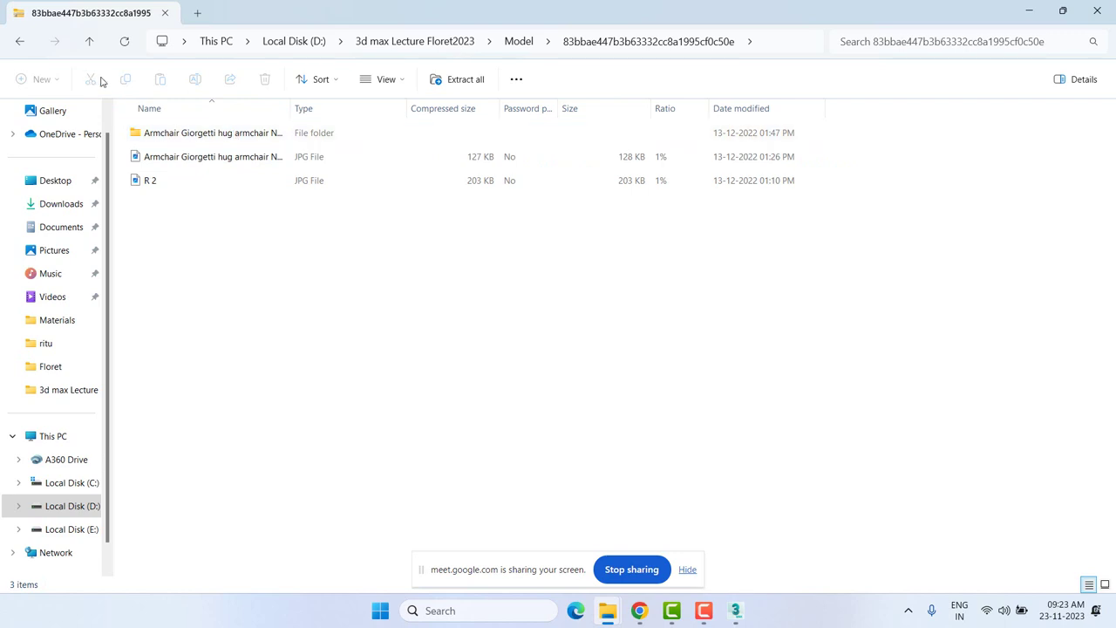
left_click(19, 45)
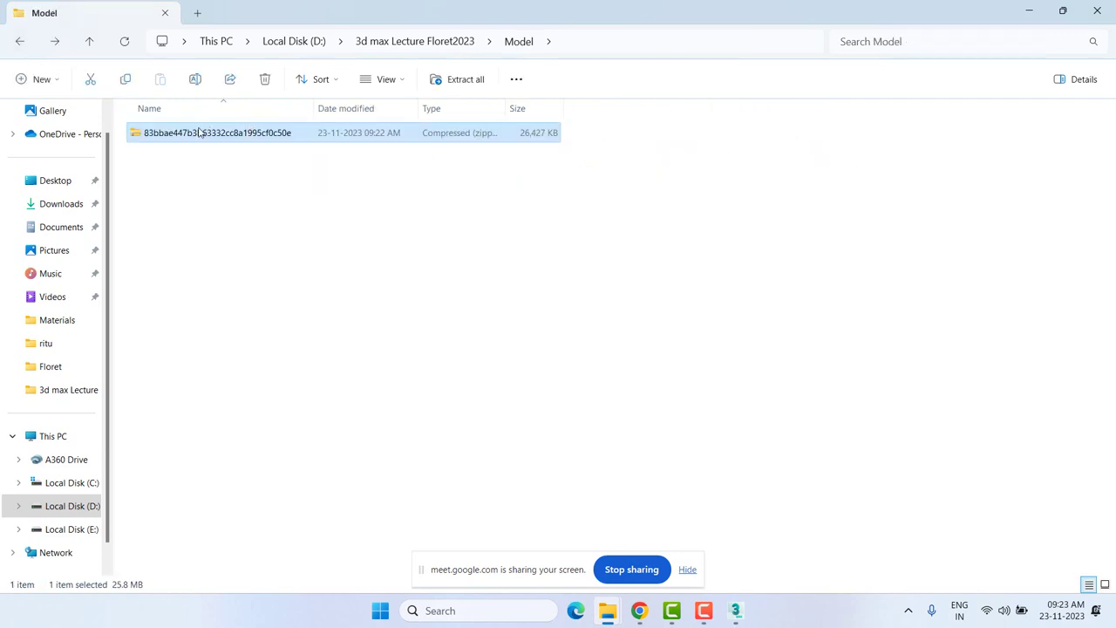
right_click(199, 132)
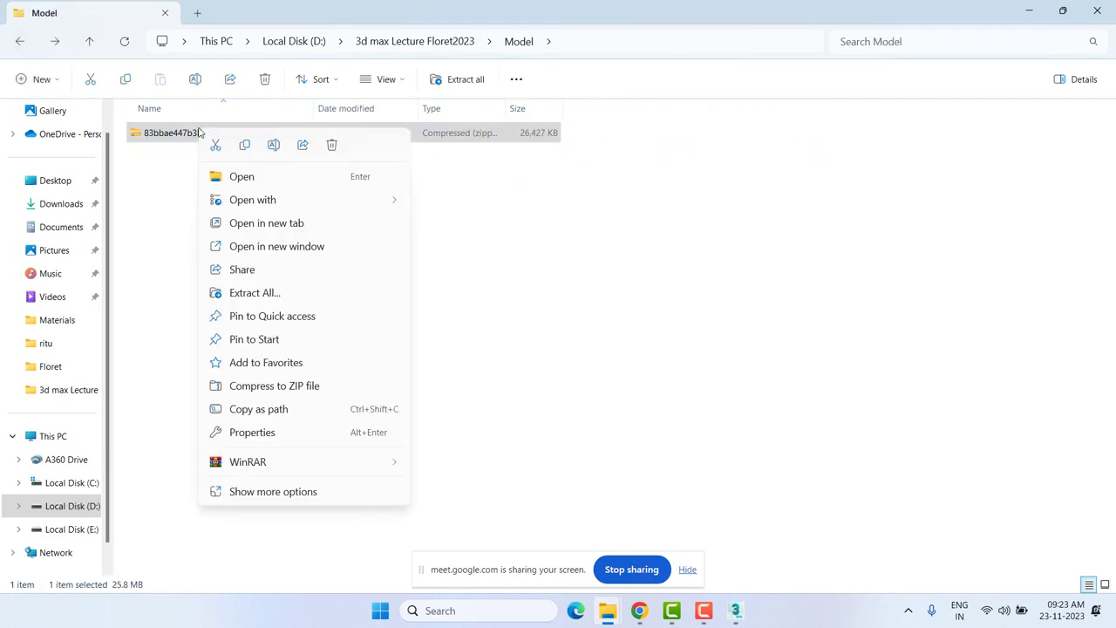
mouse_move(261, 462)
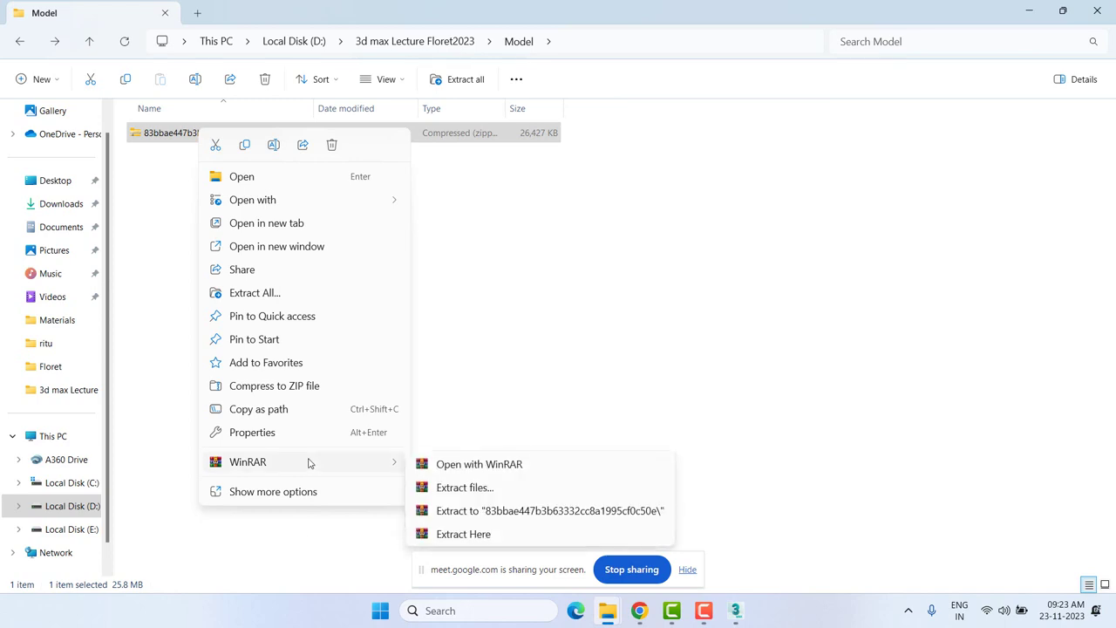
left_click(456, 535)
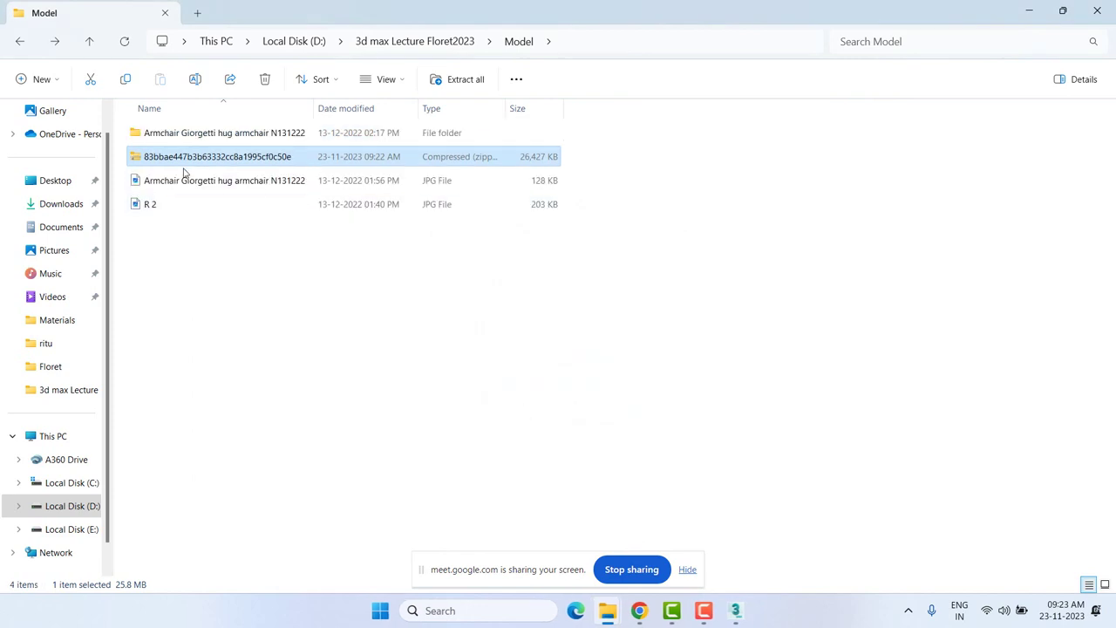
left_click(172, 145)
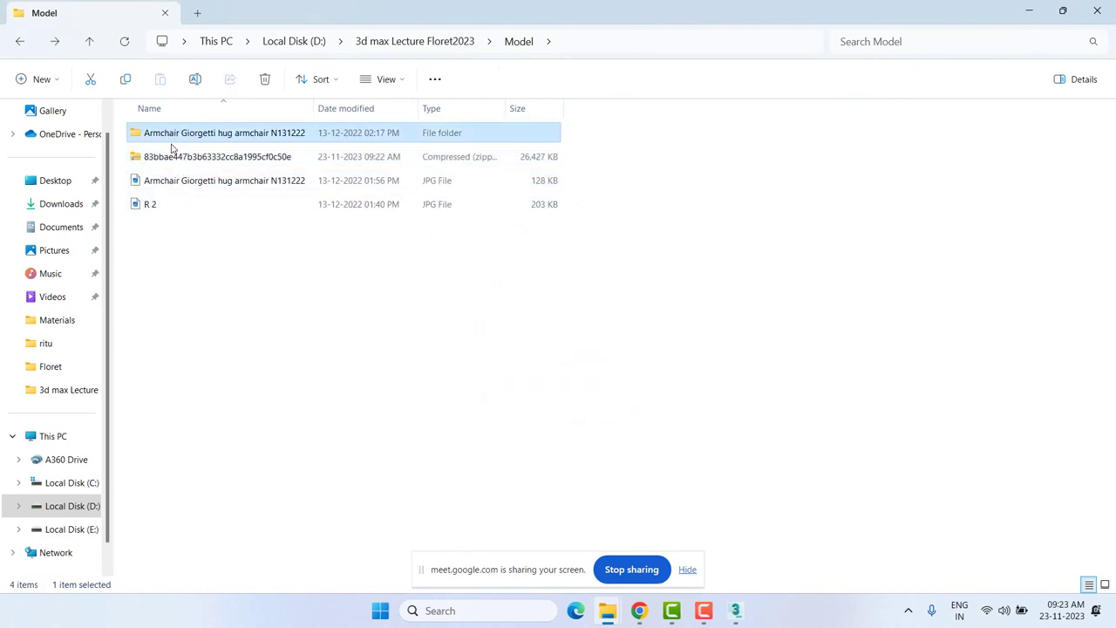
double_click(183, 138)
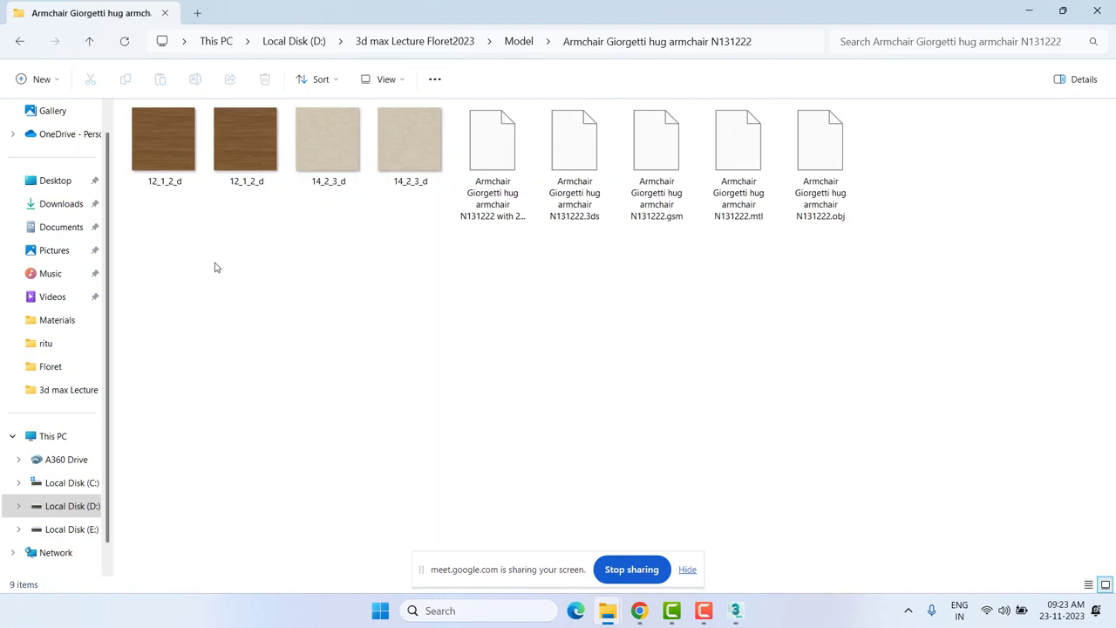
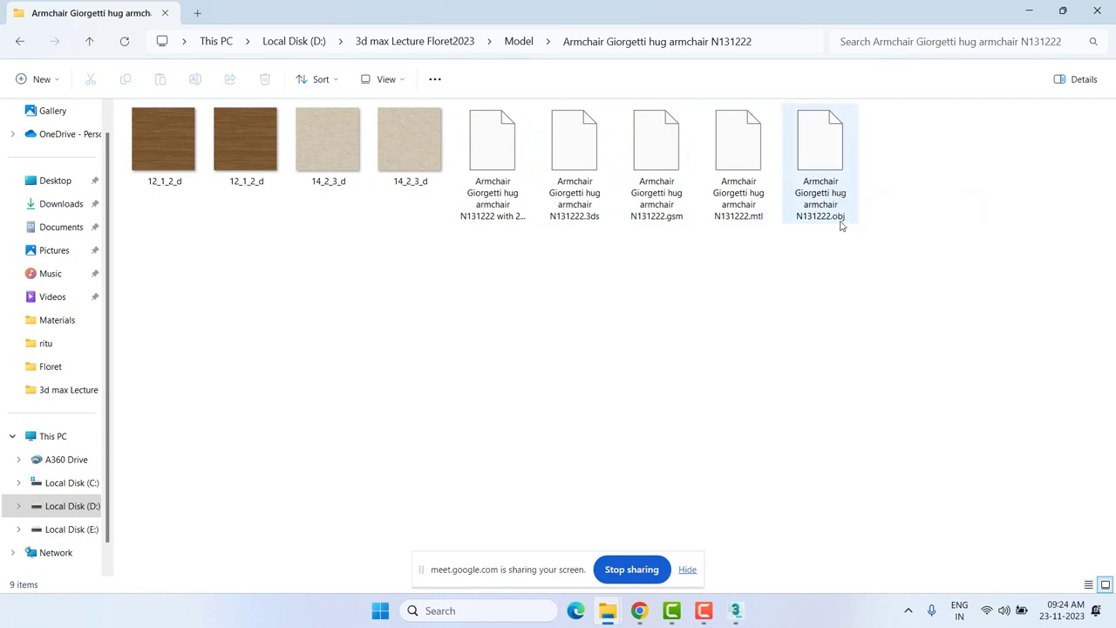
Check the properties of the armchair .gsm file, then select the armchair .3ds file.
left_click(489, 218)
right_click(494, 210)
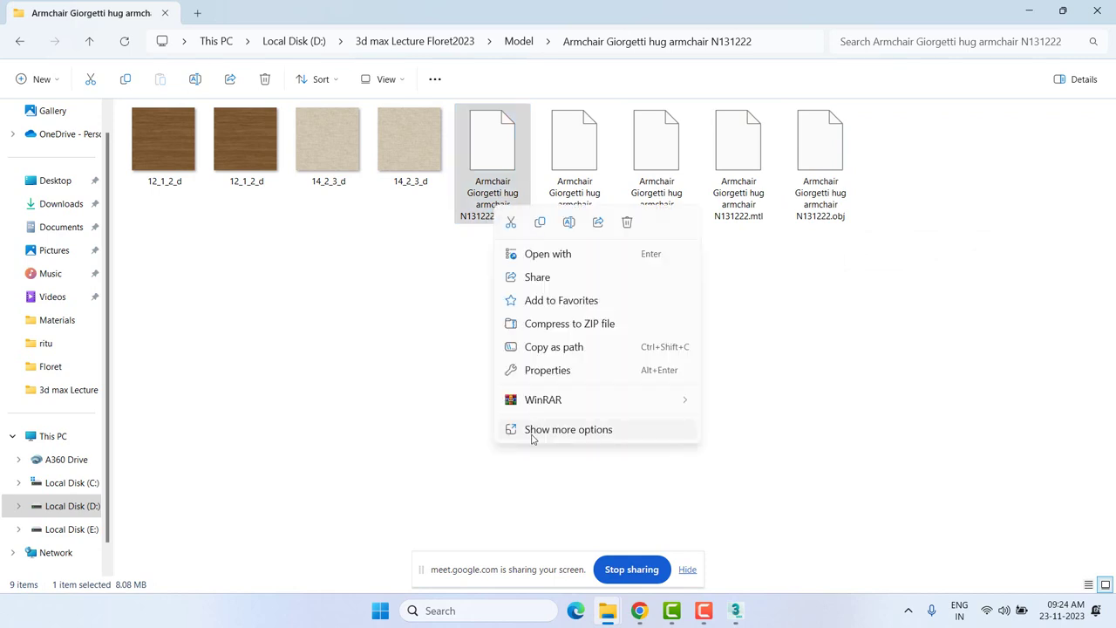
left_click(567, 370)
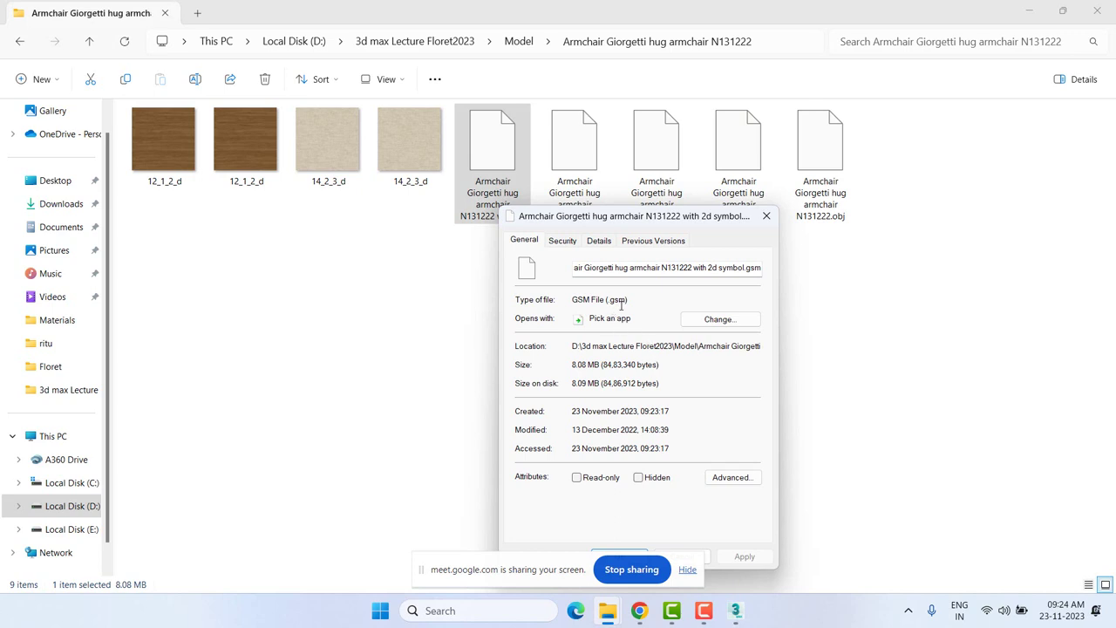
left_click_drag(643, 225, 735, 123)
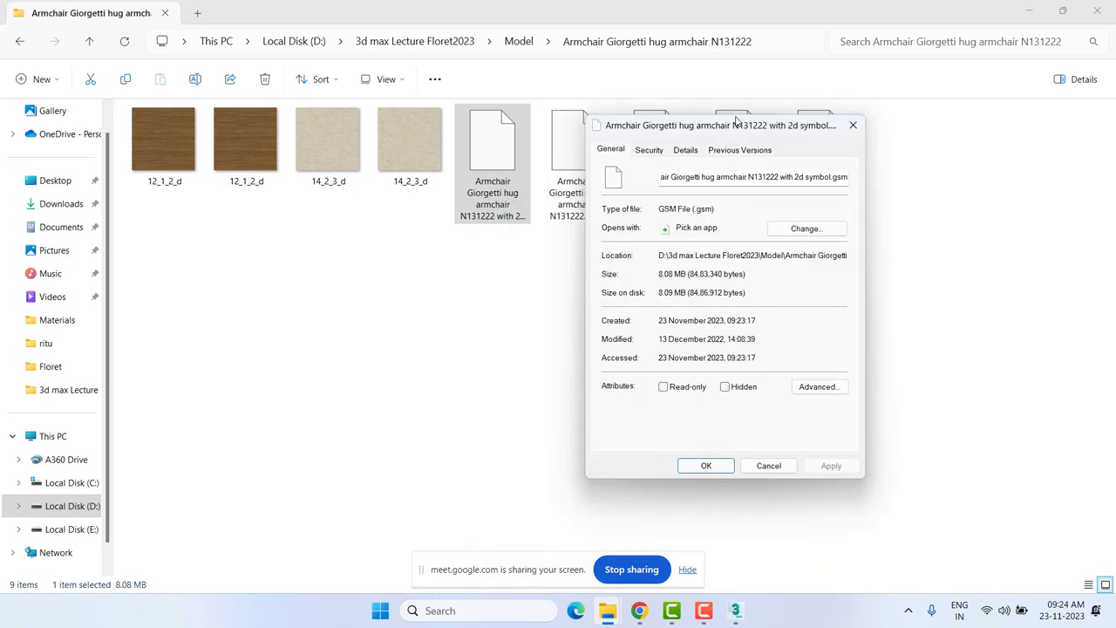
left_click(776, 450)
left_click(593, 159)
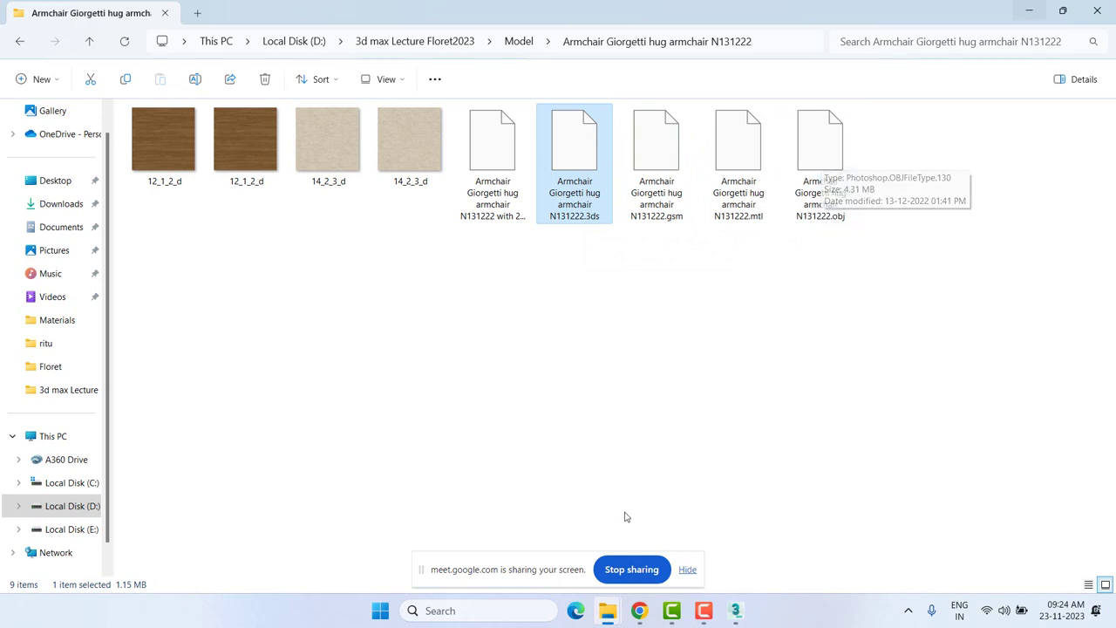
In 3ds Max, look through the Export dialog and its format list, then cancel without exporting.
left_click(735, 610)
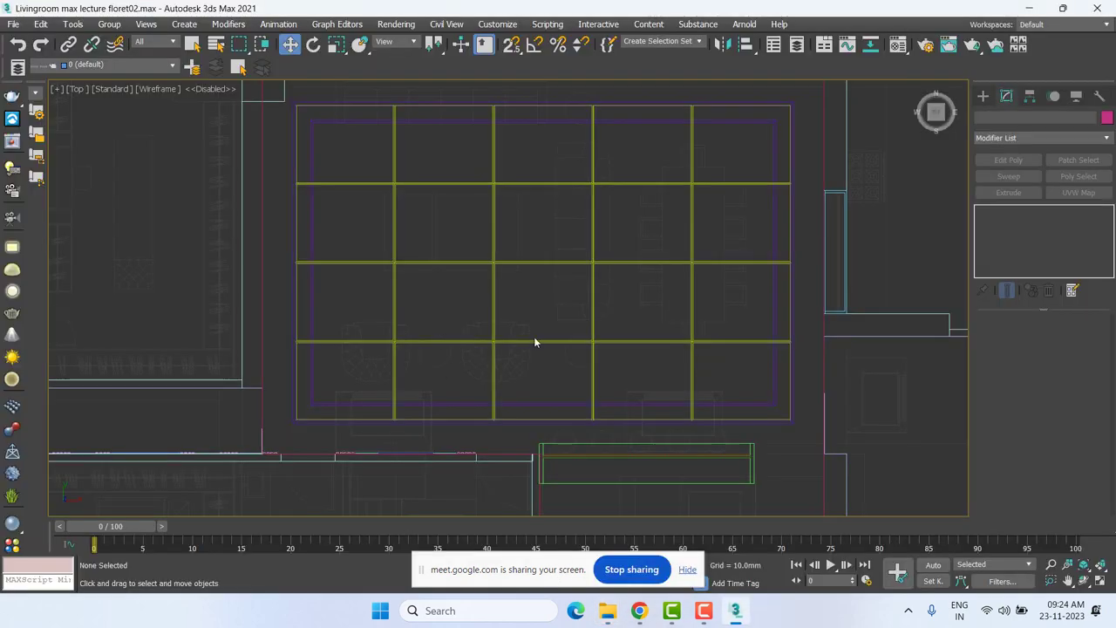
left_click(14, 23)
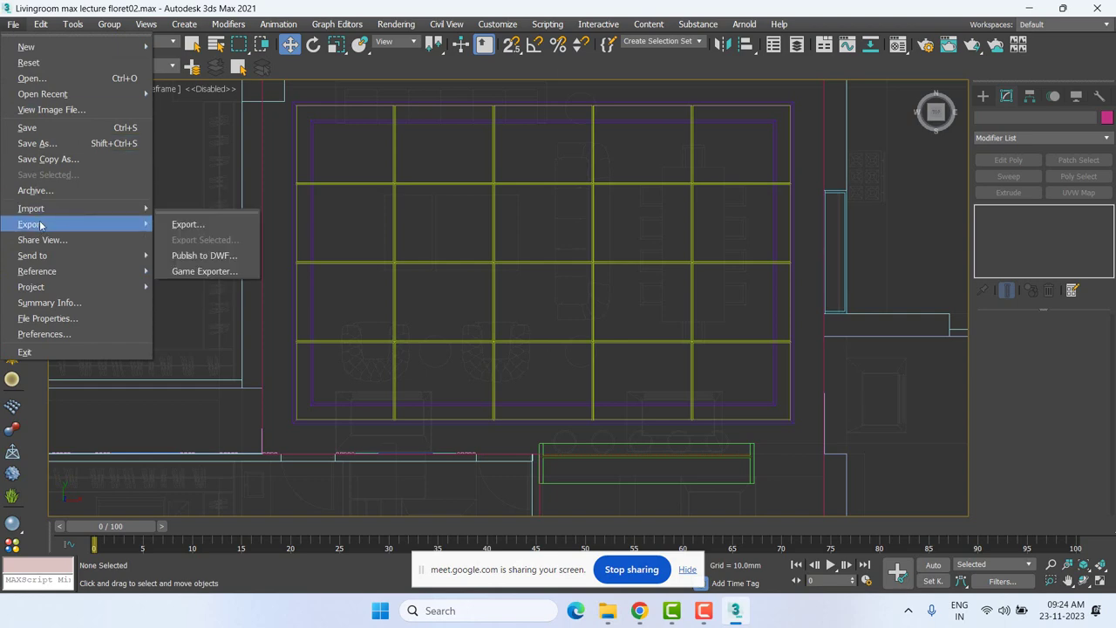
left_click(194, 222)
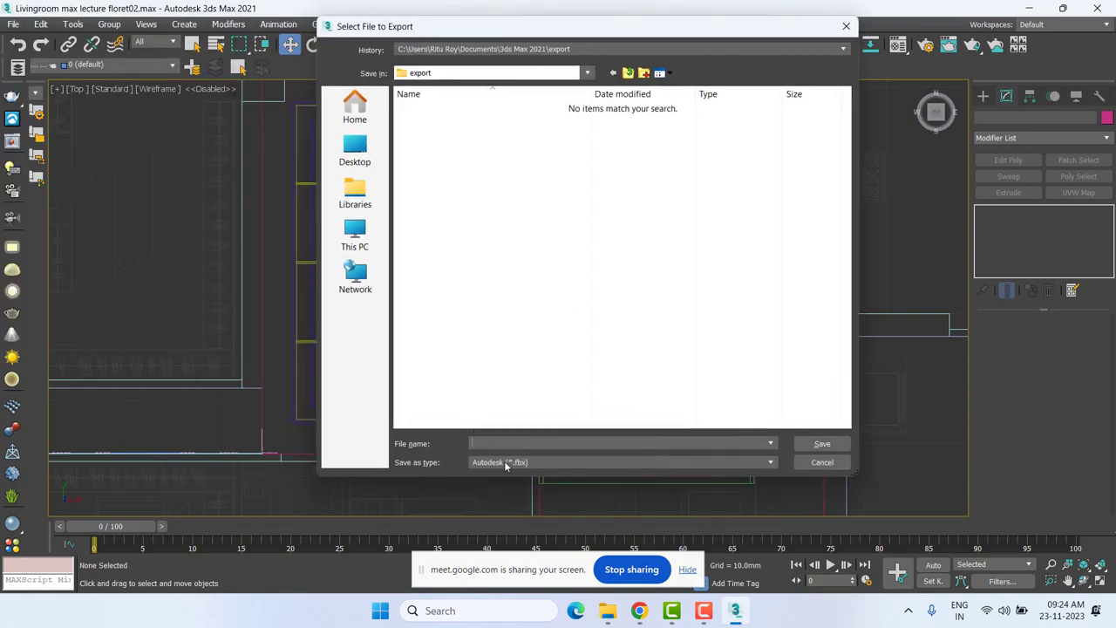
left_click(505, 466)
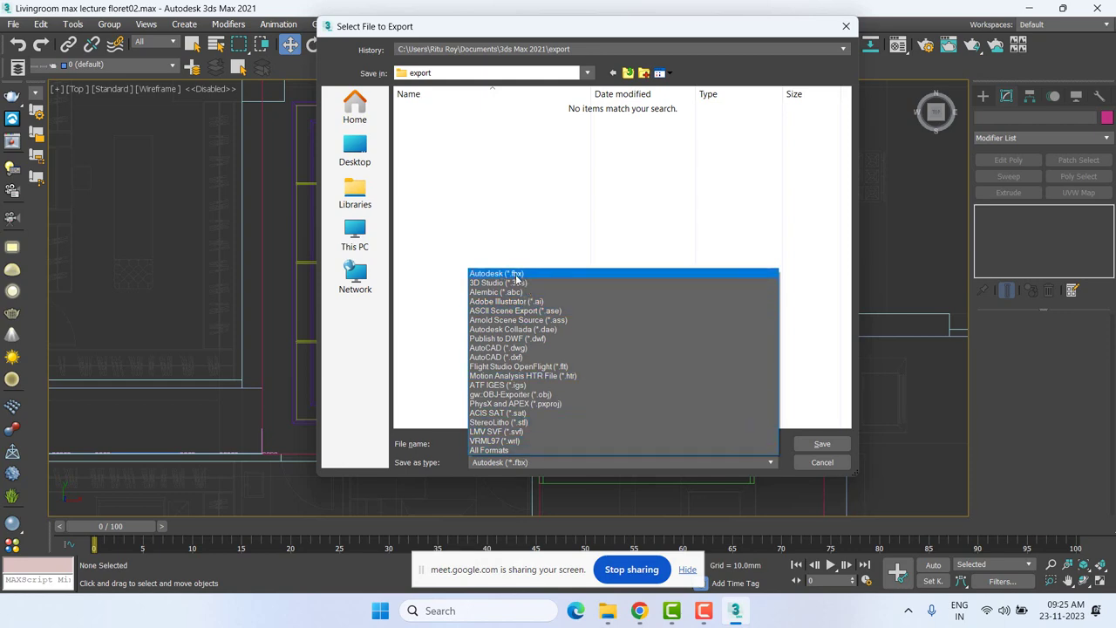
left_click(563, 29)
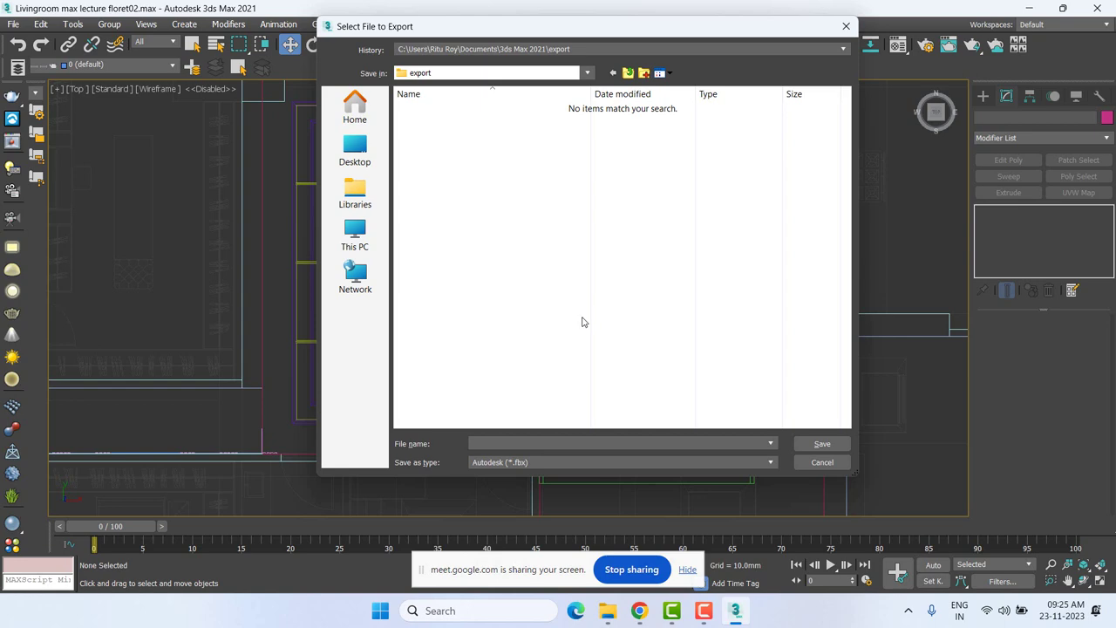
left_click(846, 27)
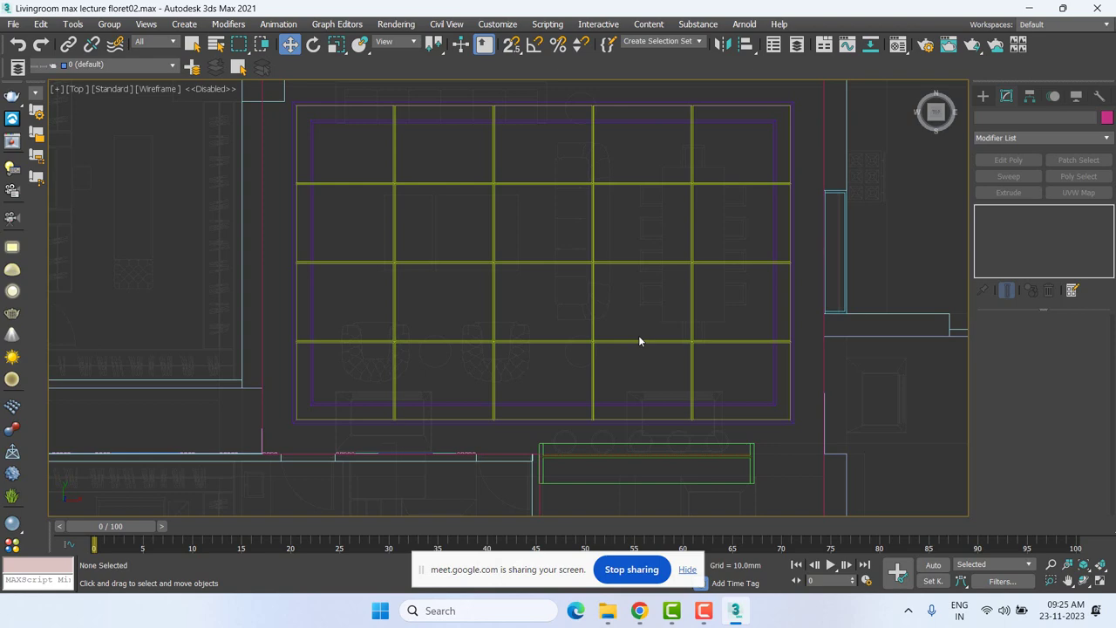
left_click(13, 23)
mouse_move(31, 224)
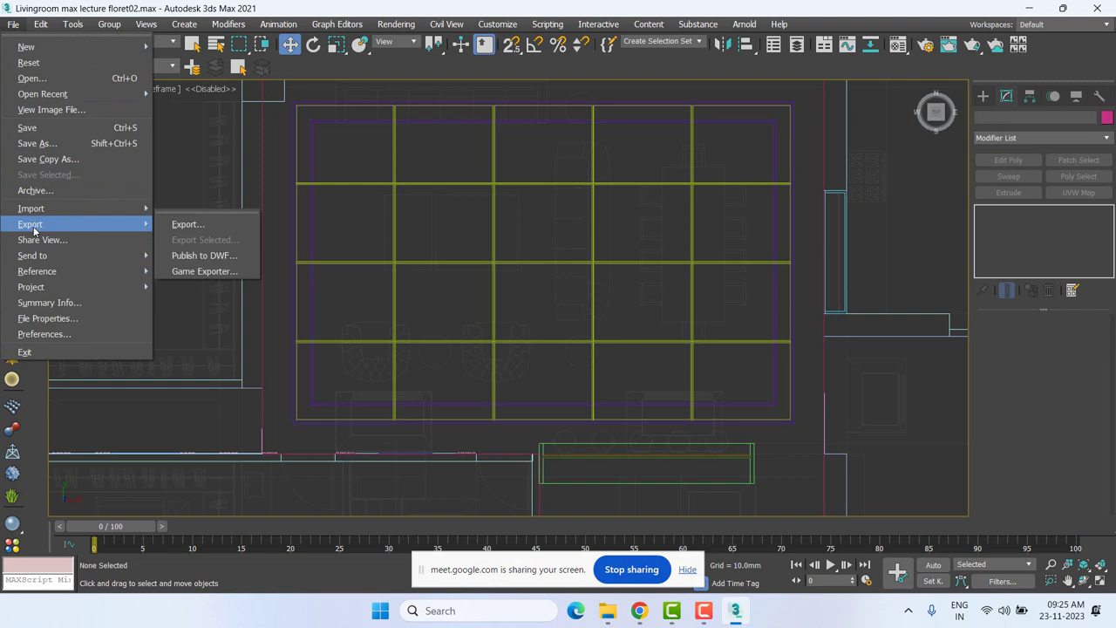
left_click(237, 224)
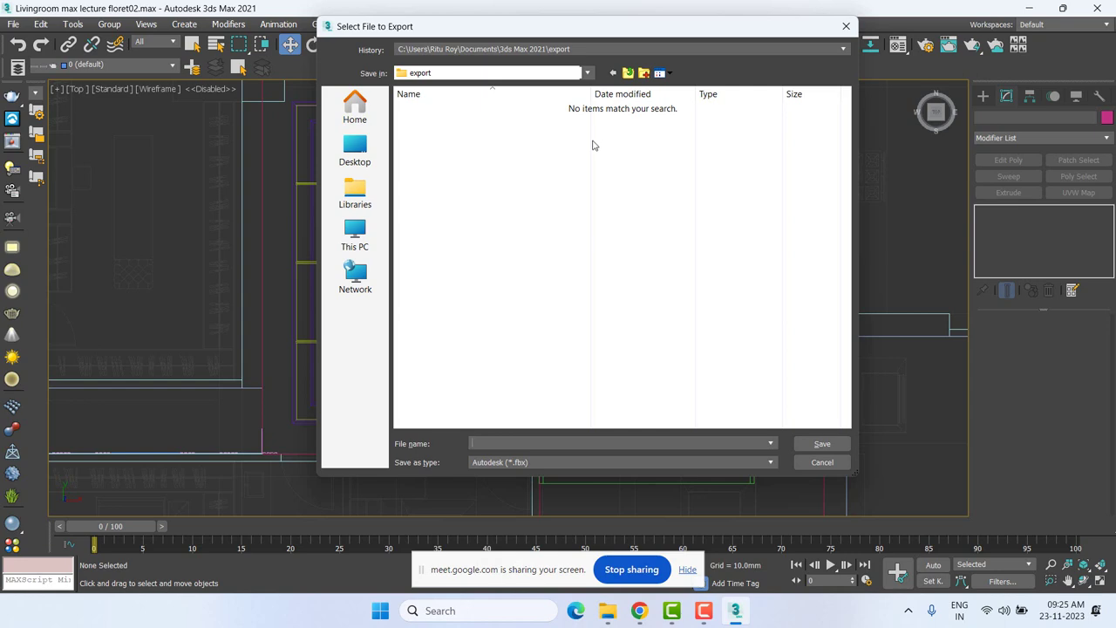
left_click(844, 26)
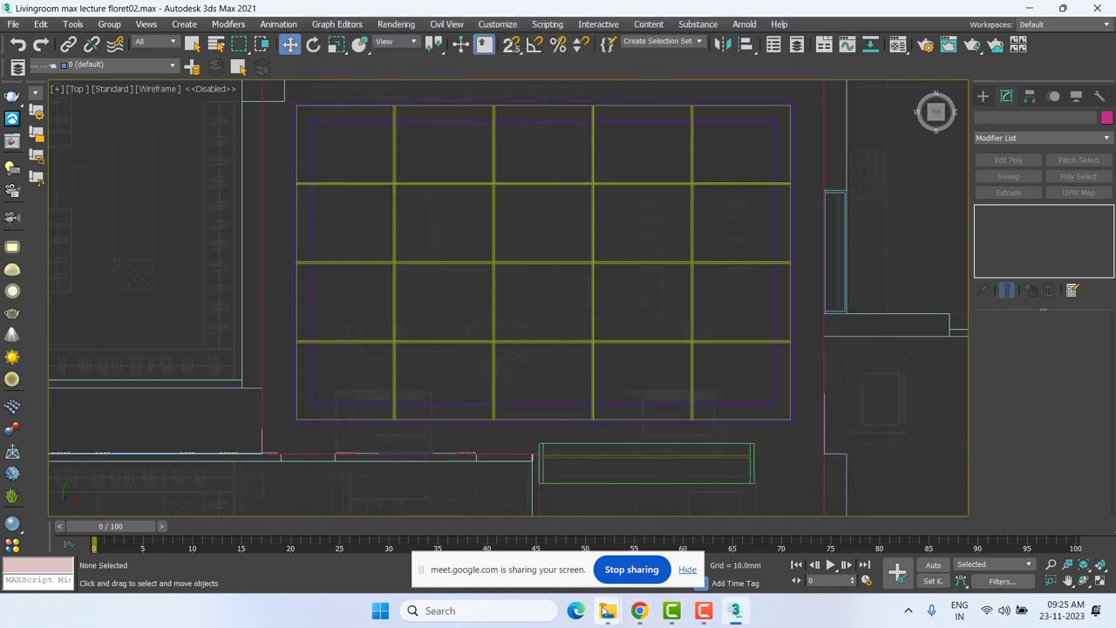
Reopen the Armchair Giorgetti hug armchair N131222 folder from Model, then minimize File Explorer.
mouse_move(608, 610)
left_click(687, 540)
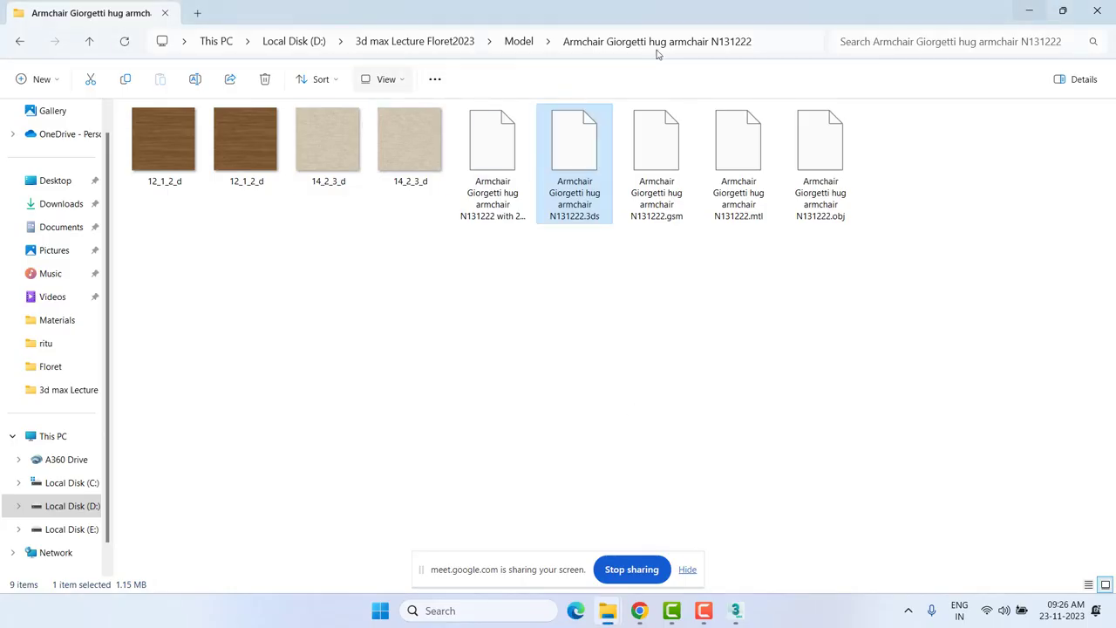
left_click(523, 44)
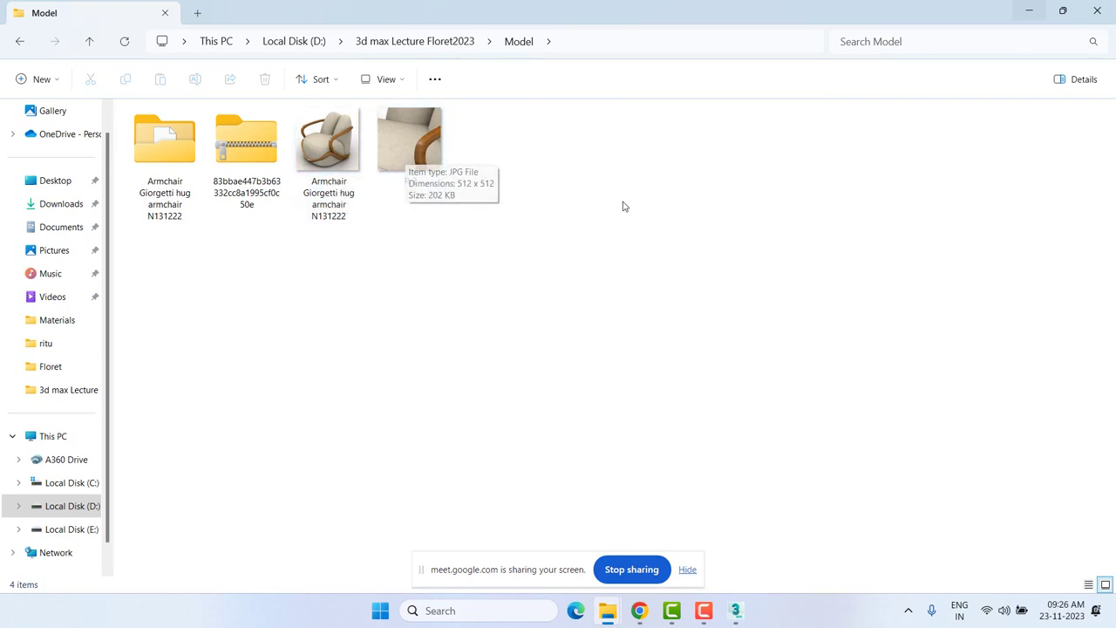
left_click(179, 157)
double_click(179, 157)
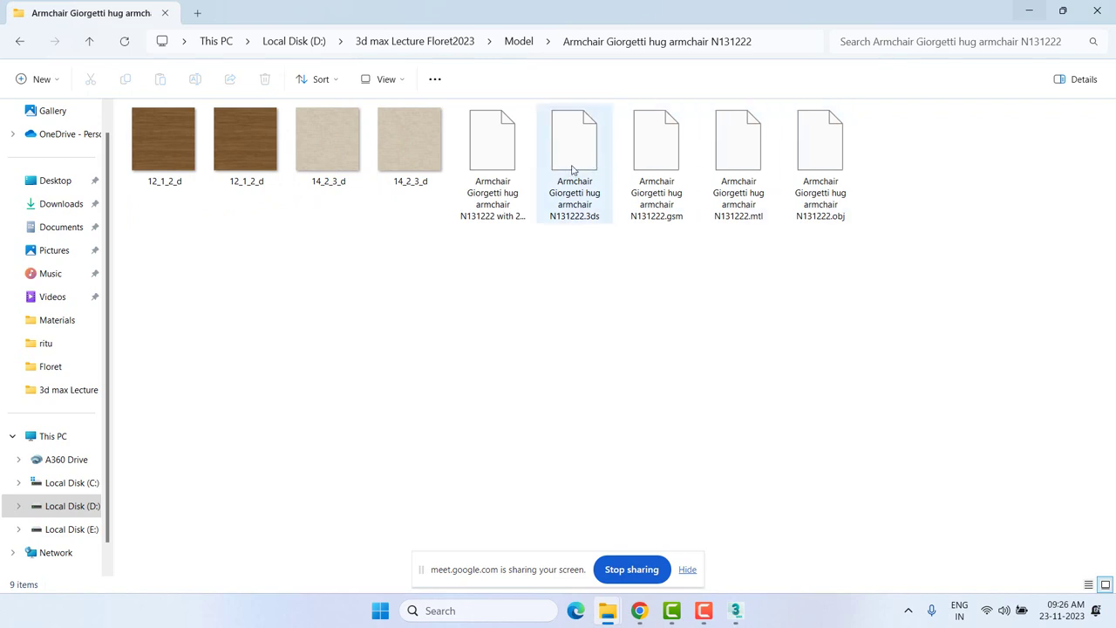
left_click(1028, 11)
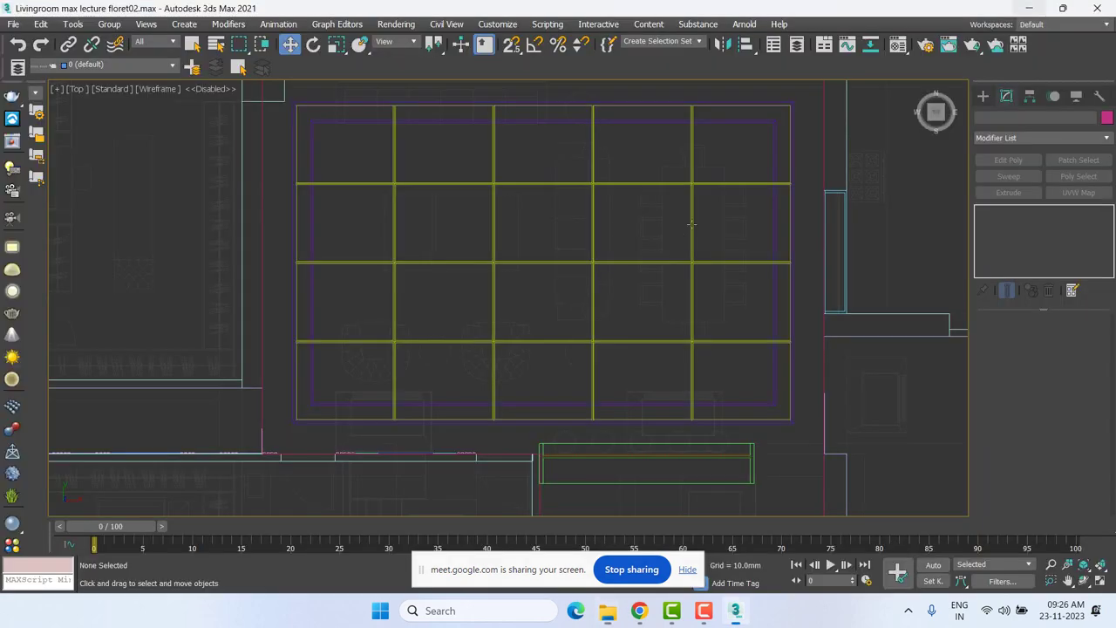
Start File > Import > Merge and browse to D:\3d max Lecture Floret2023\Model\Armchair Giorgetti hug armchair N131222.
left_click(13, 24)
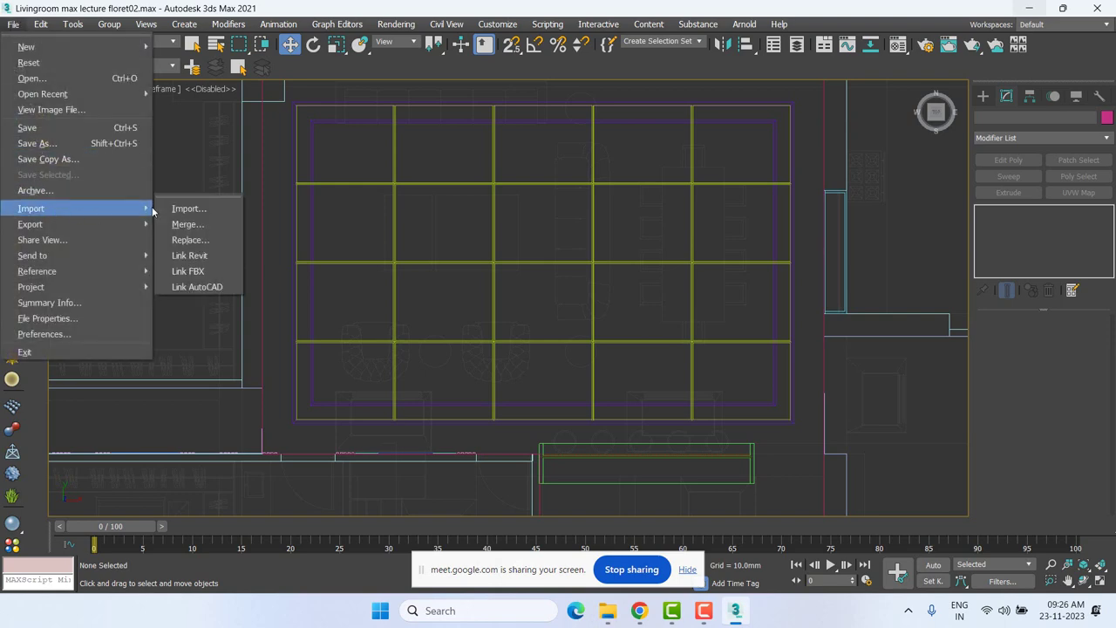
mouse_move(31, 208)
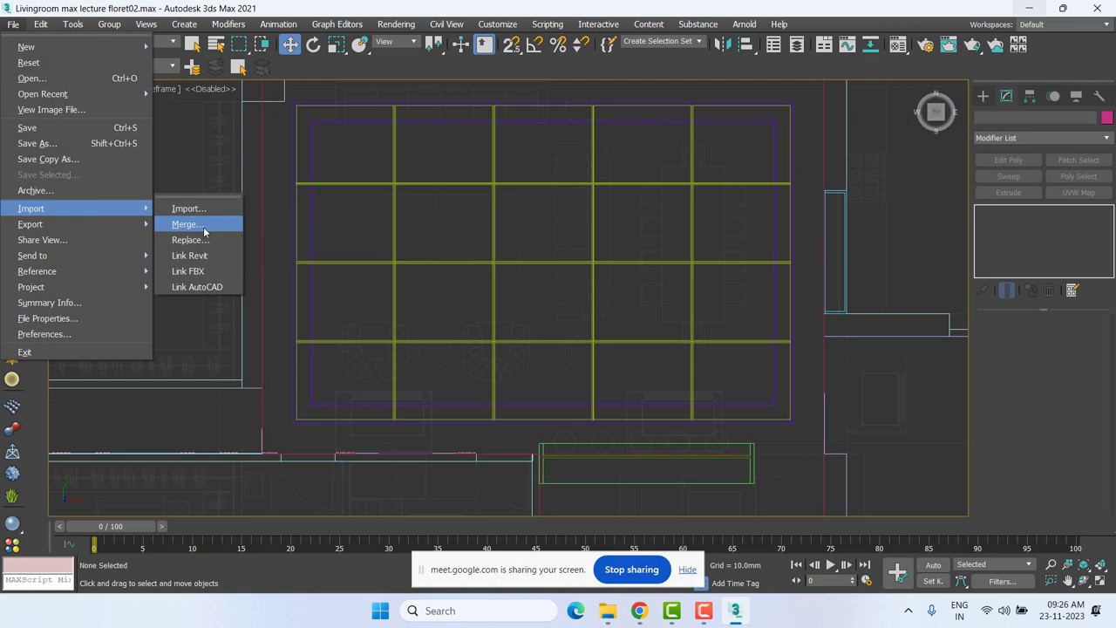
left_click(205, 227)
left_click(423, 73)
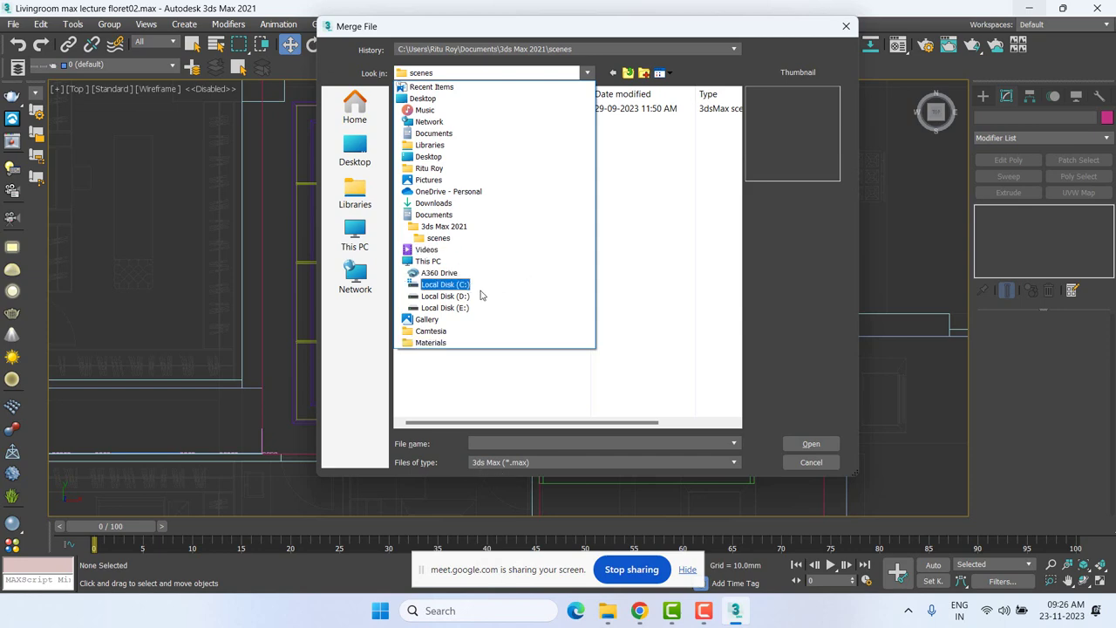
left_click(444, 295)
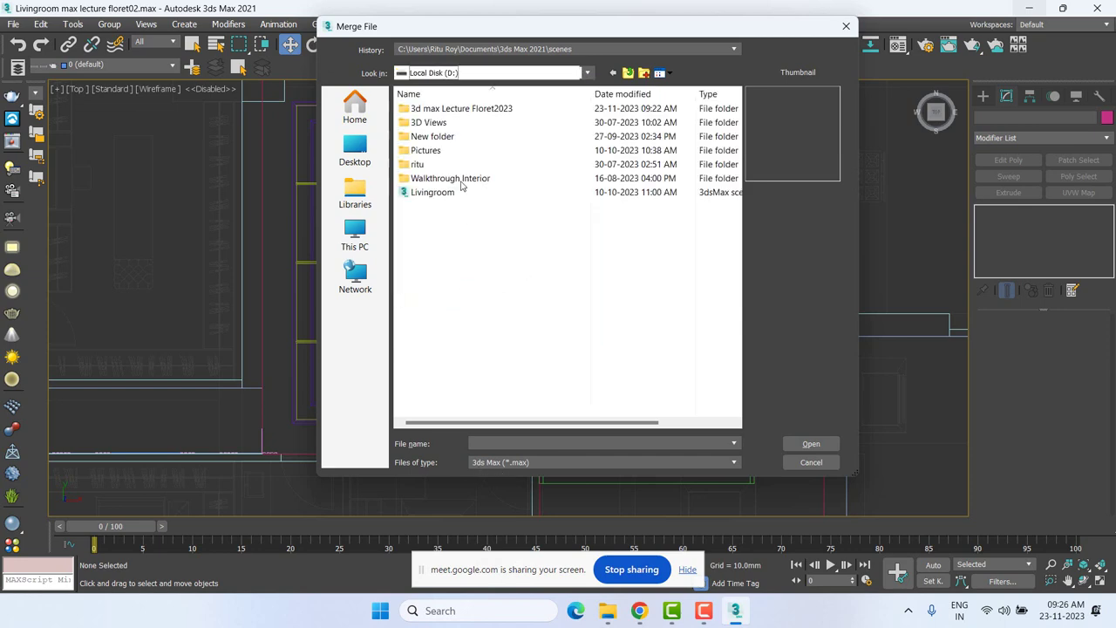
double_click(455, 108)
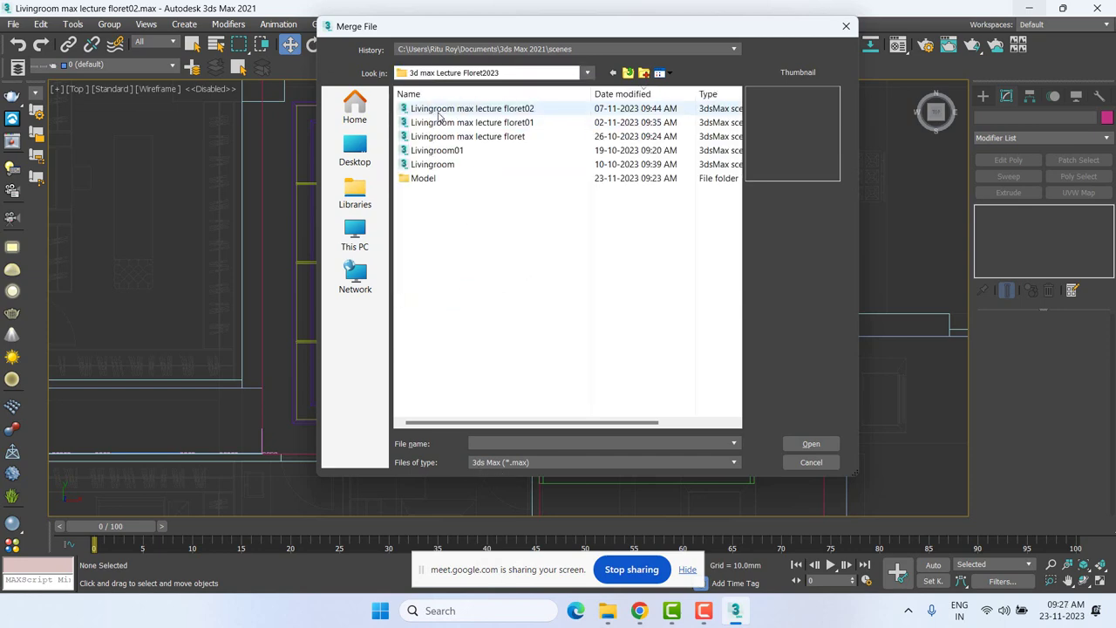
double_click(441, 184)
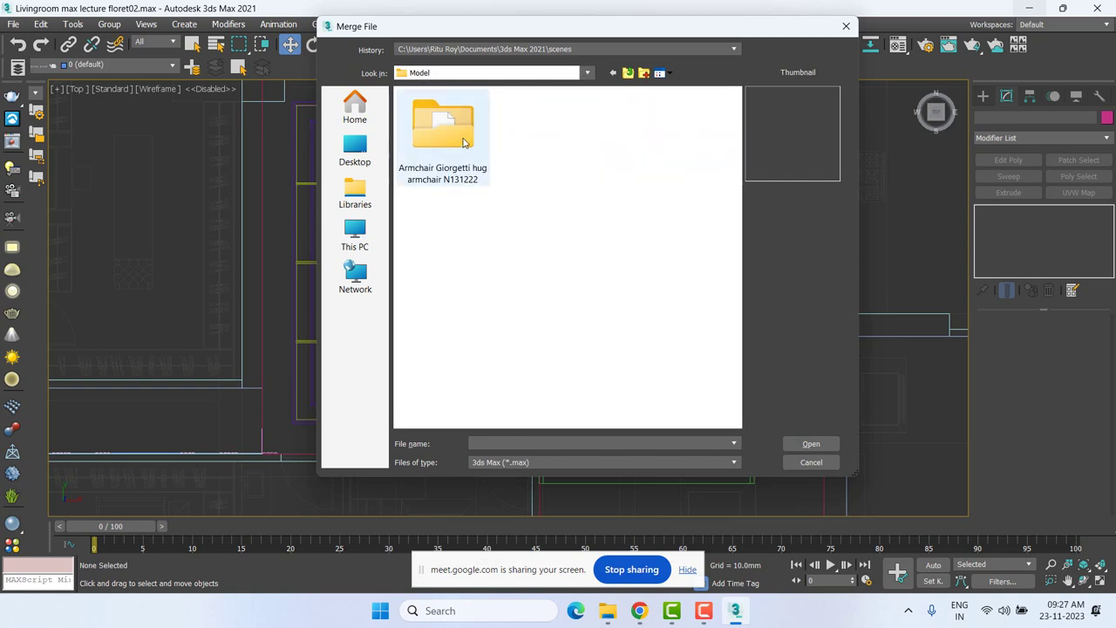
double_click(463, 125)
left_click(507, 463)
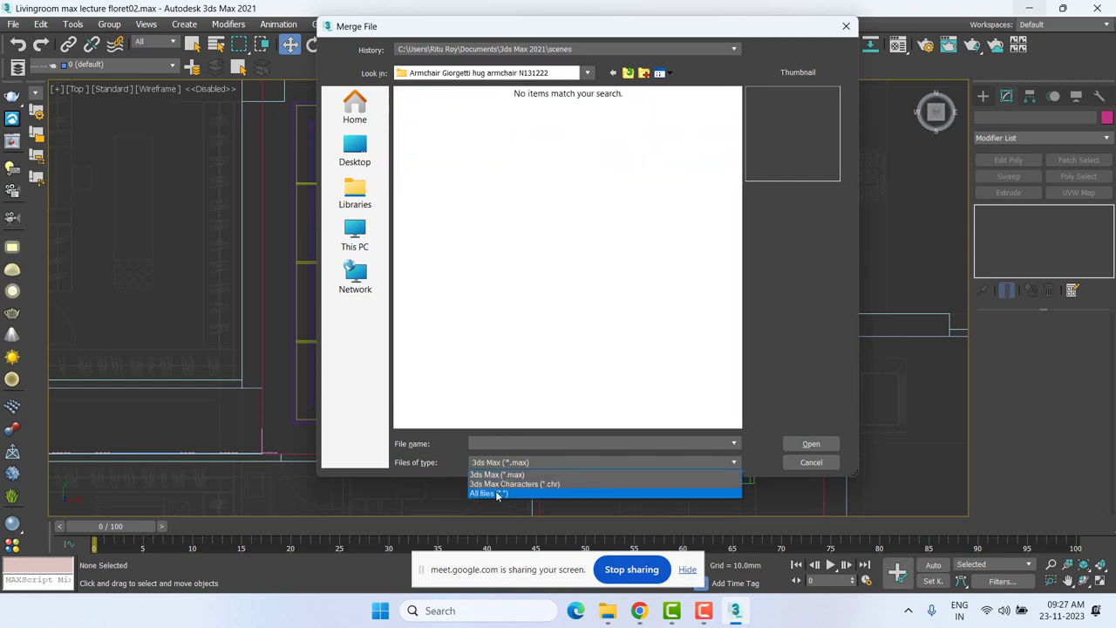
Show all file types and merge the armchair .3ds file, keeping the current animation length.
left_click(497, 494)
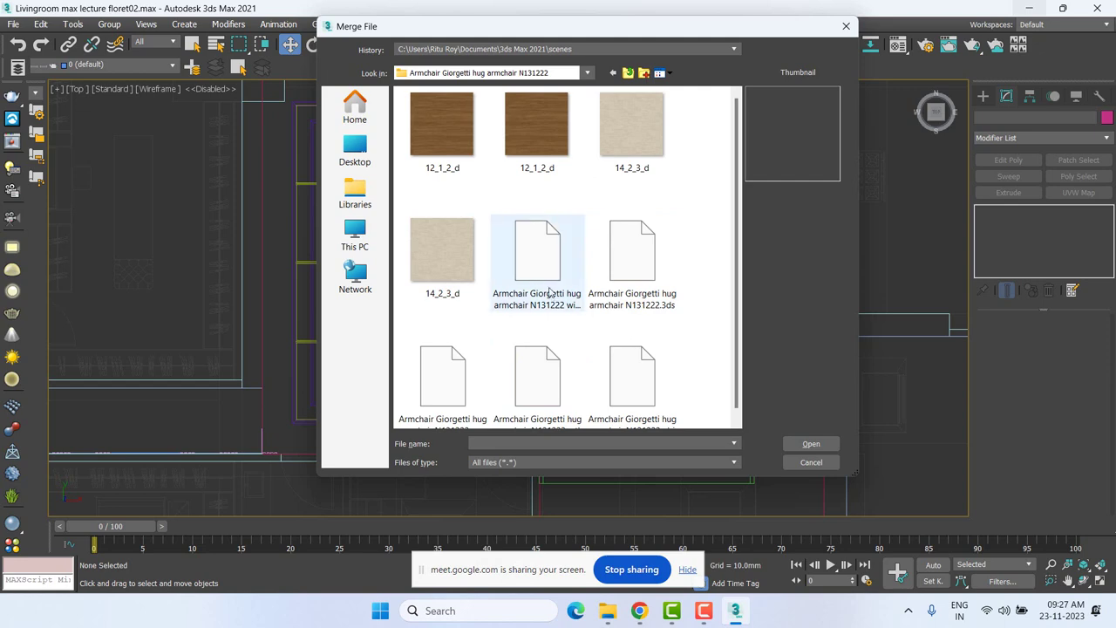
mouse_move(631, 258)
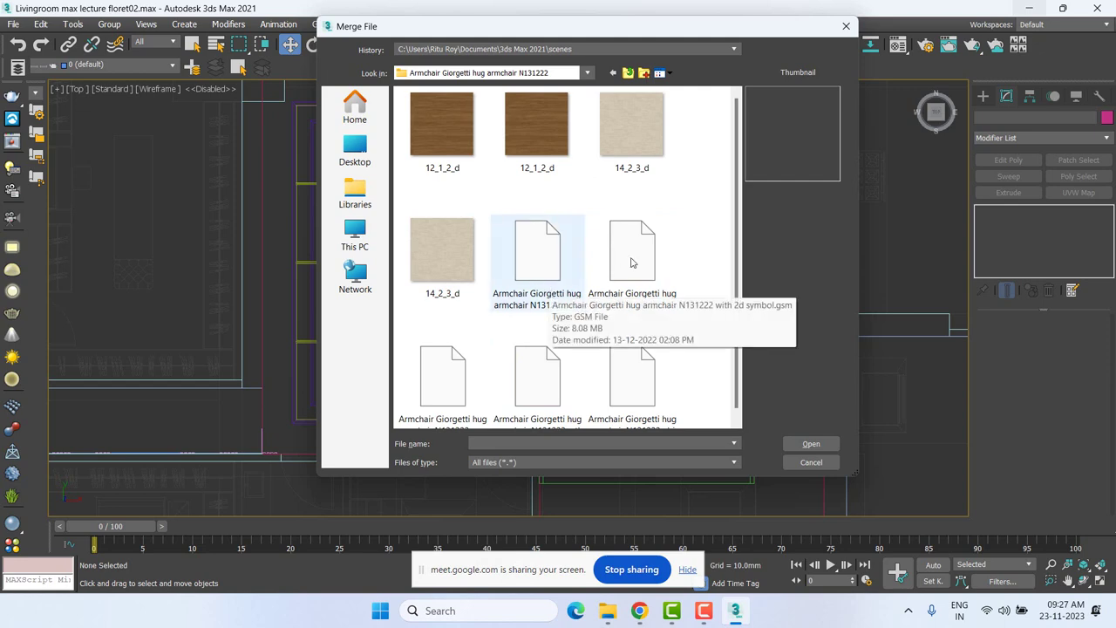
left_click(633, 262)
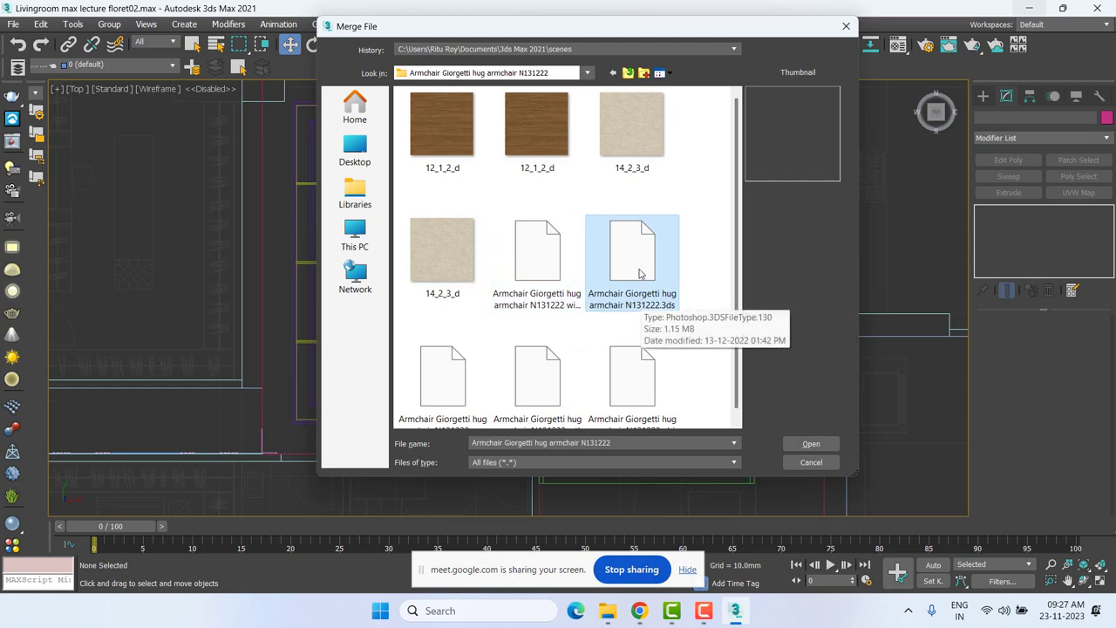
double_click(640, 272)
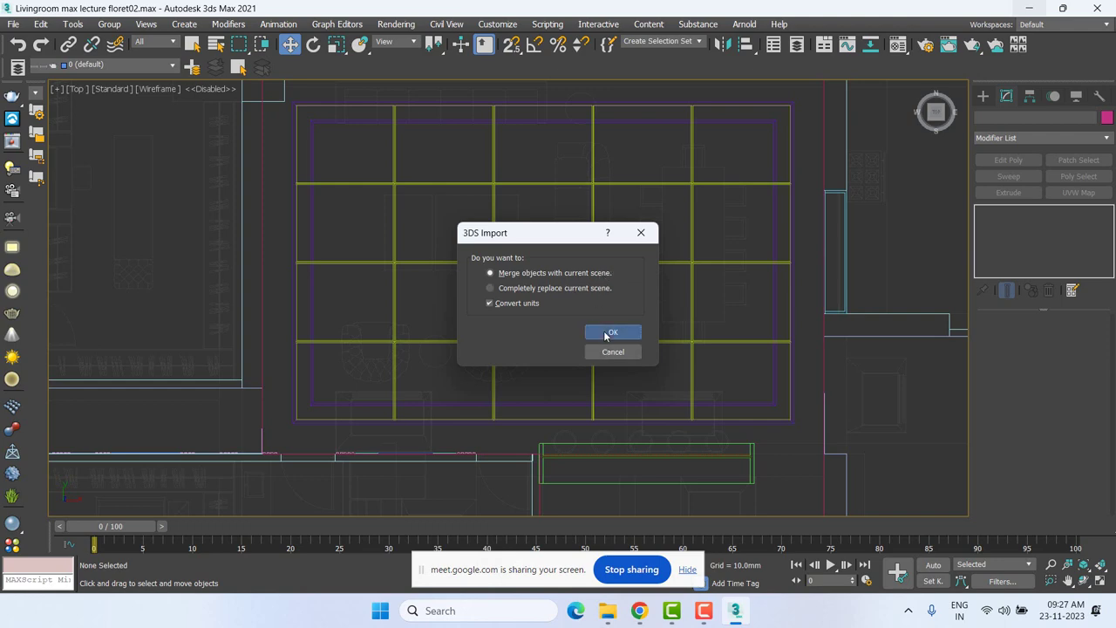
left_click(610, 332)
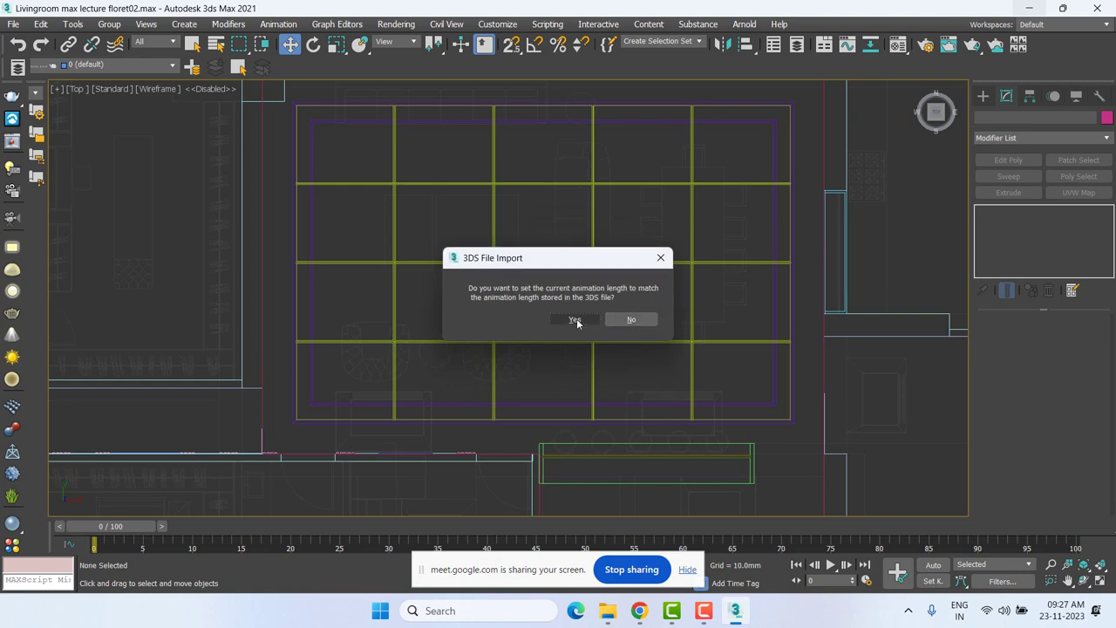
left_click(632, 321)
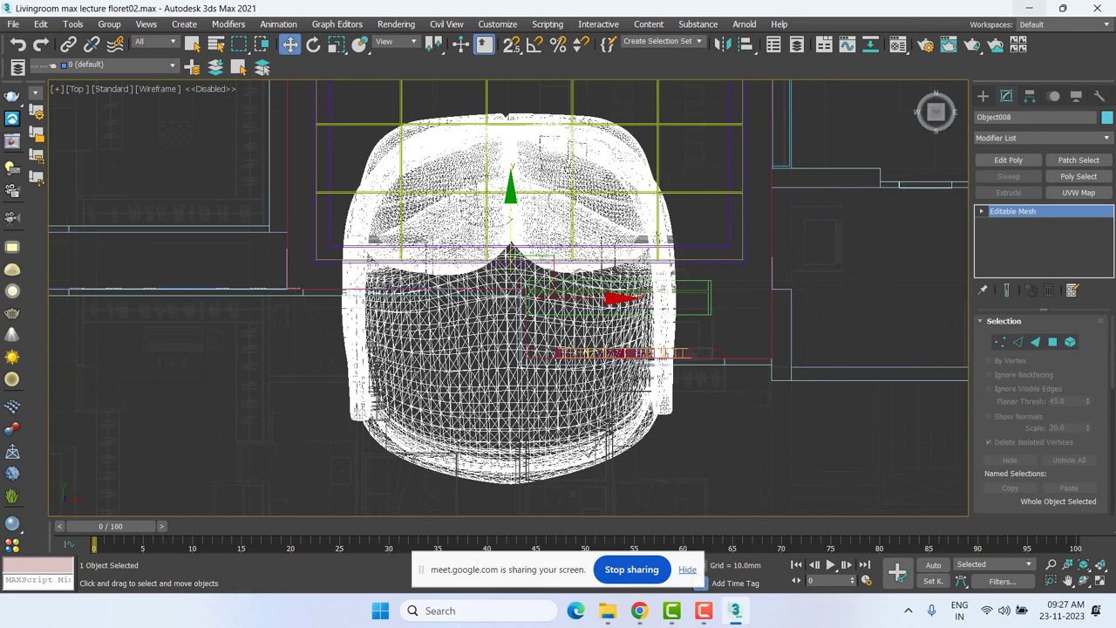
Frame the merged armchair over the floor plan in the Top view.
scroll(617, 354, "down", 3)
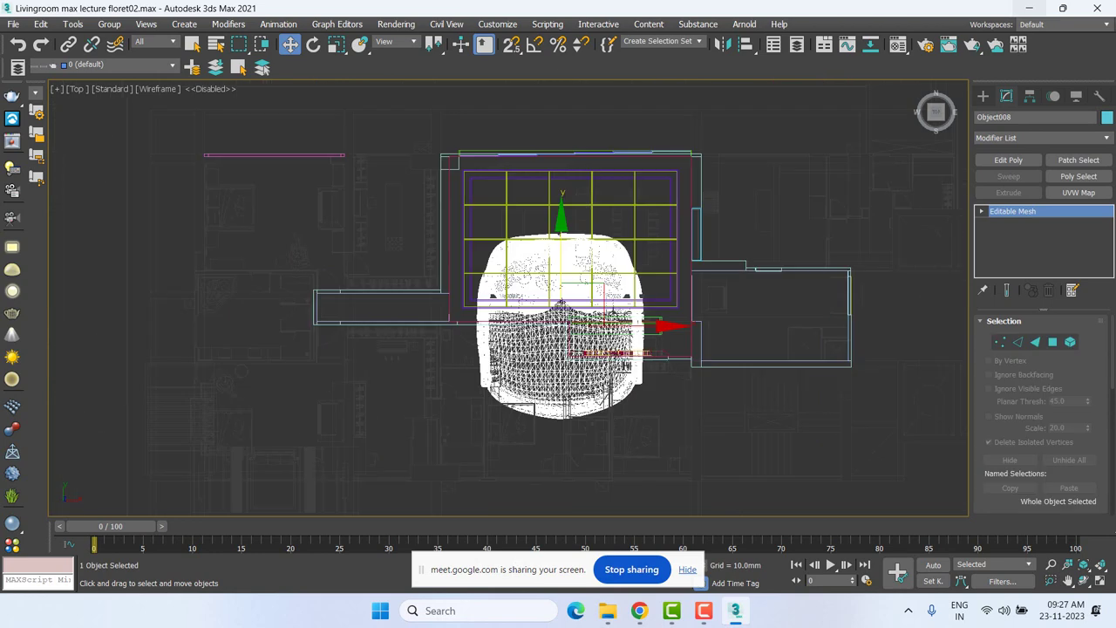
mouse_move(617, 353)
middle_mouse_down()
mouse_move(622, 372)
mouse_move(575, 355)
middle_mouse_up()
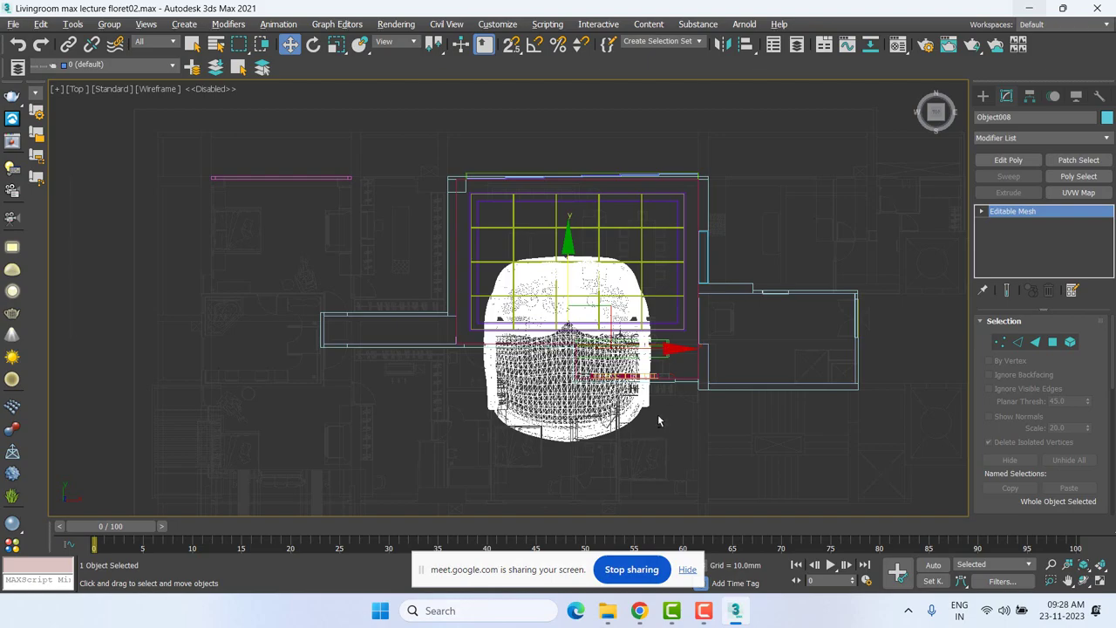
mouse_move(658, 415)
middle_mouse_down("alt")
mouse_move(767, 297)
mouse_move(657, 346)
middle_mouse_up("alt")
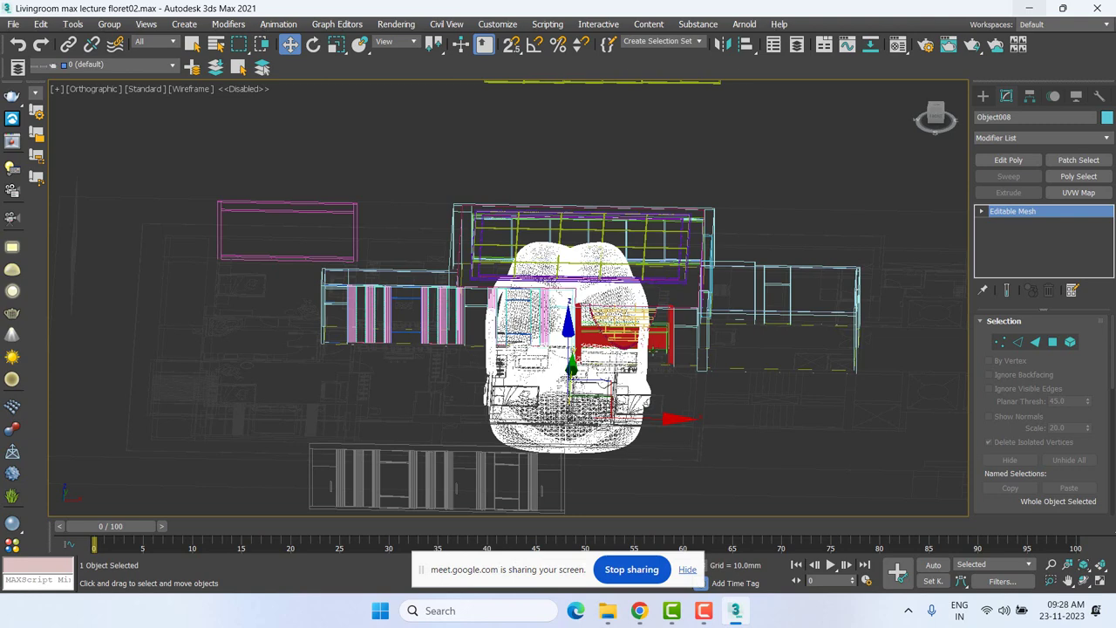
key("t")
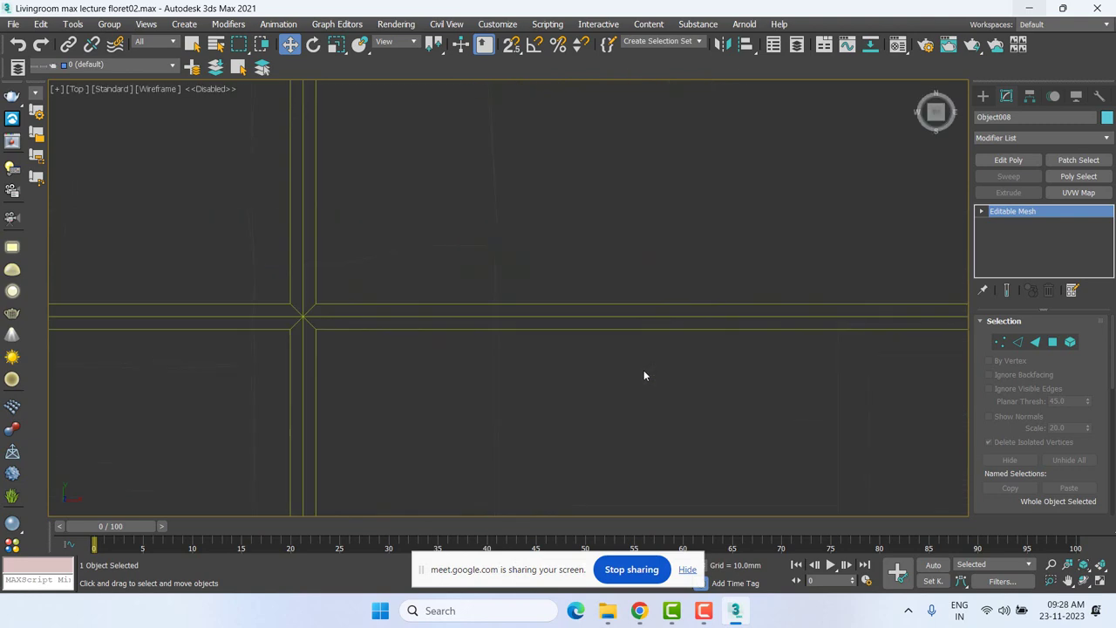
key("z")
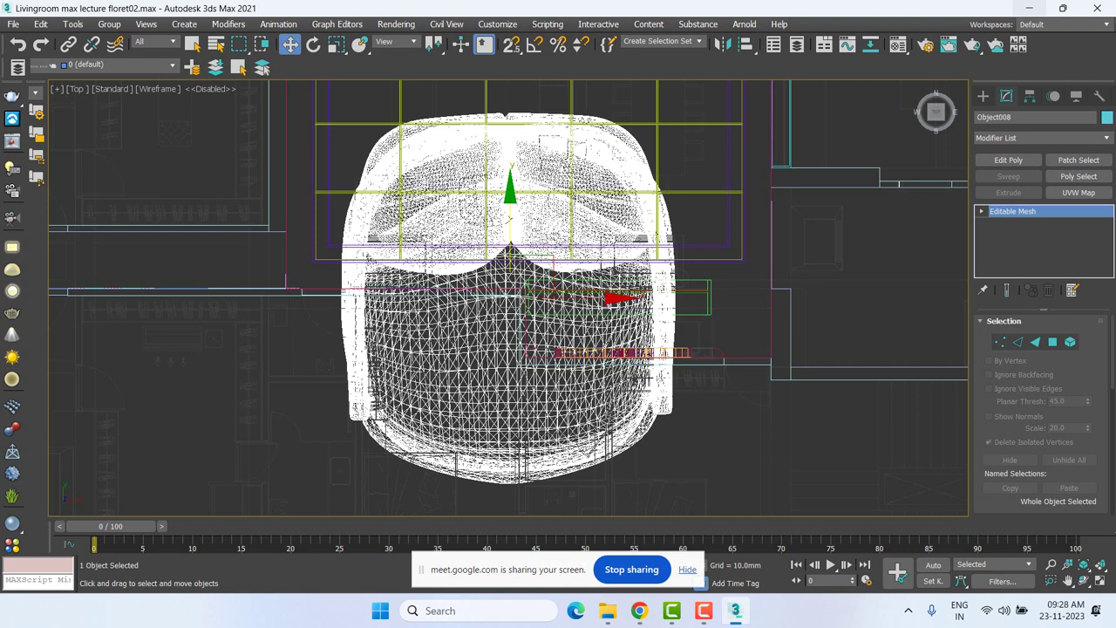
scroll(610, 384, "down", 3)
middle_click_drag(592, 387, 580, 430)
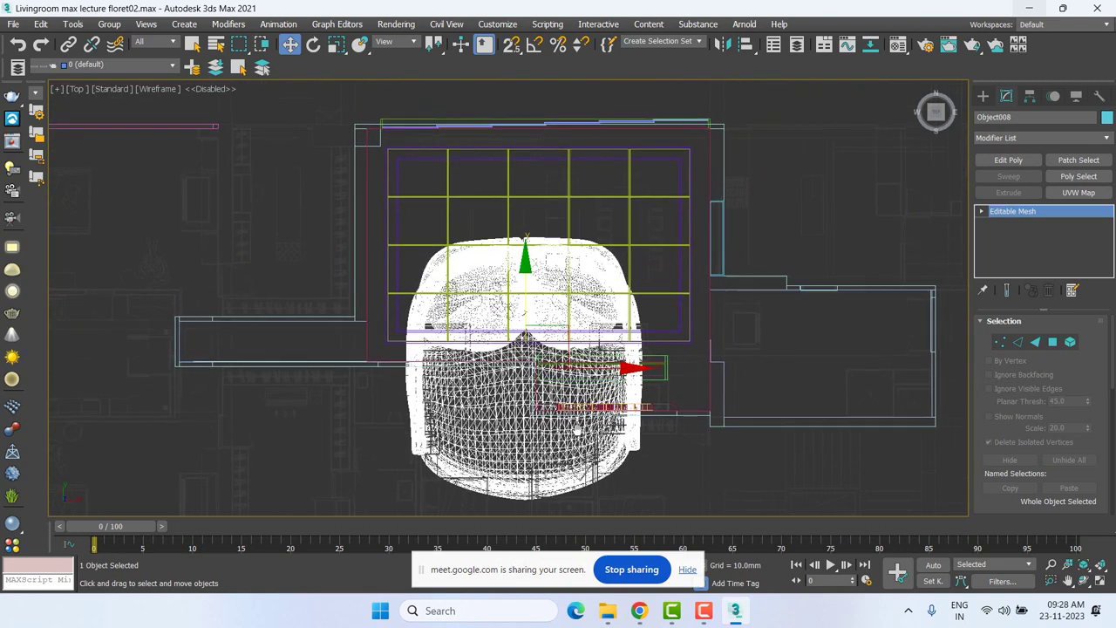
scroll(577, 430, "up", 2)
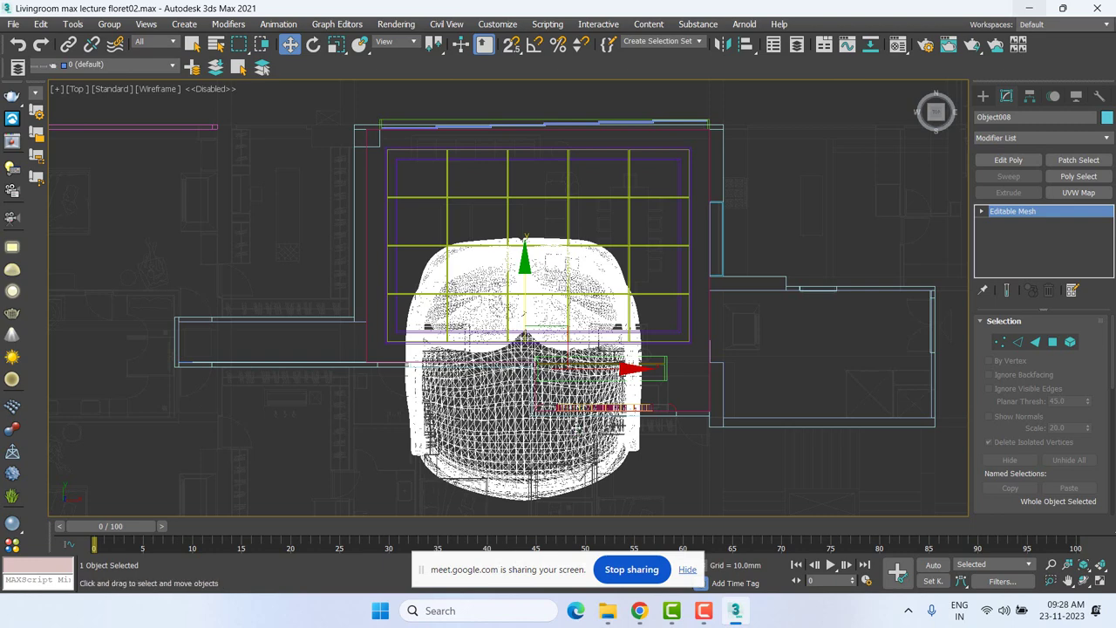
middle_click_drag(574, 422, 572, 431)
Shrink the armchair with uniform scale and frame it in the Left view.
key("r")
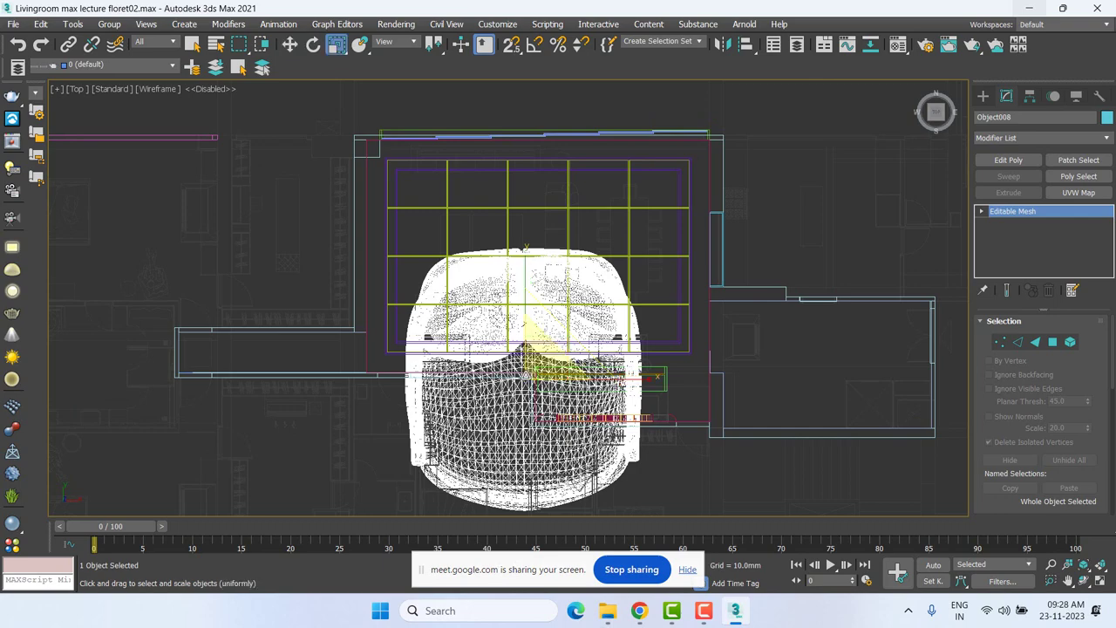
mouse_move(526, 373)
left_mouse_down()
mouse_move(537, 342)
mouse_move(482, 349)
left_mouse_up()
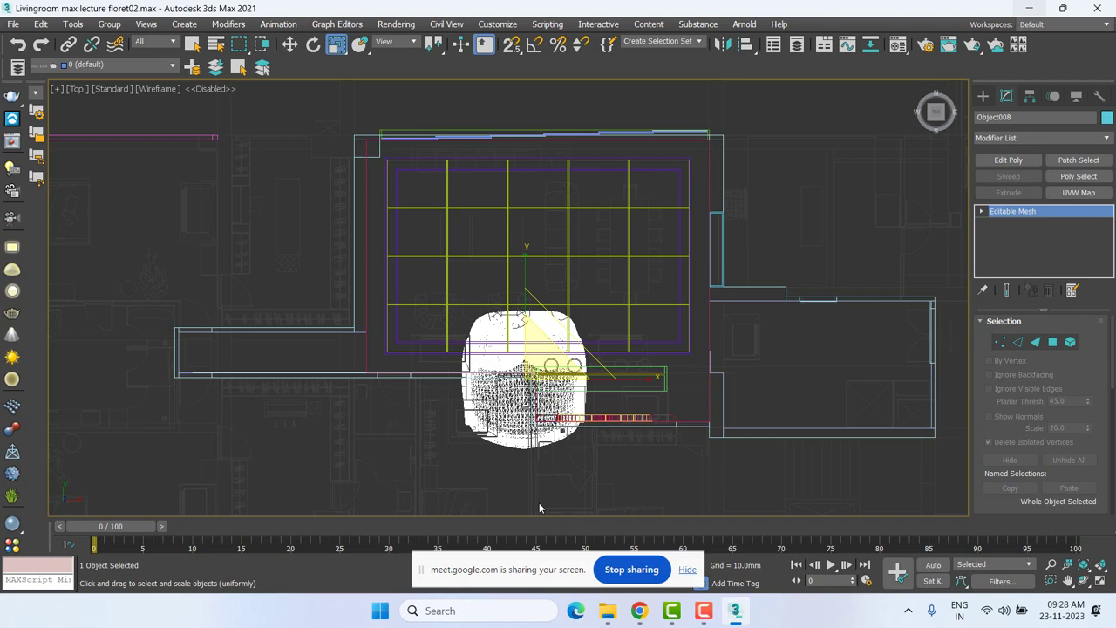
key("z")
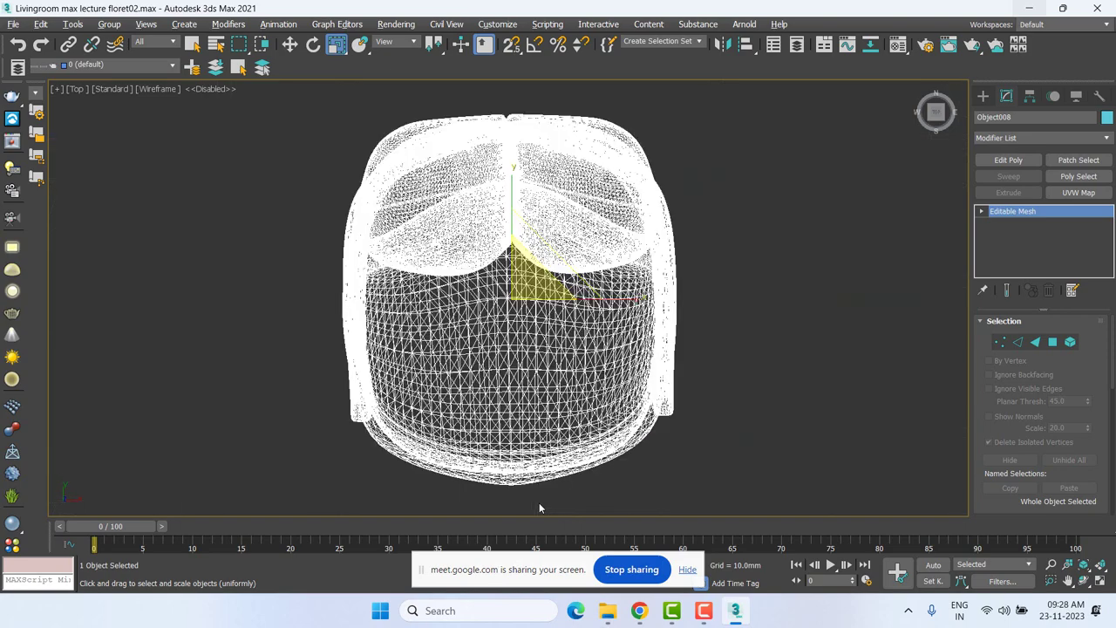
key("f")
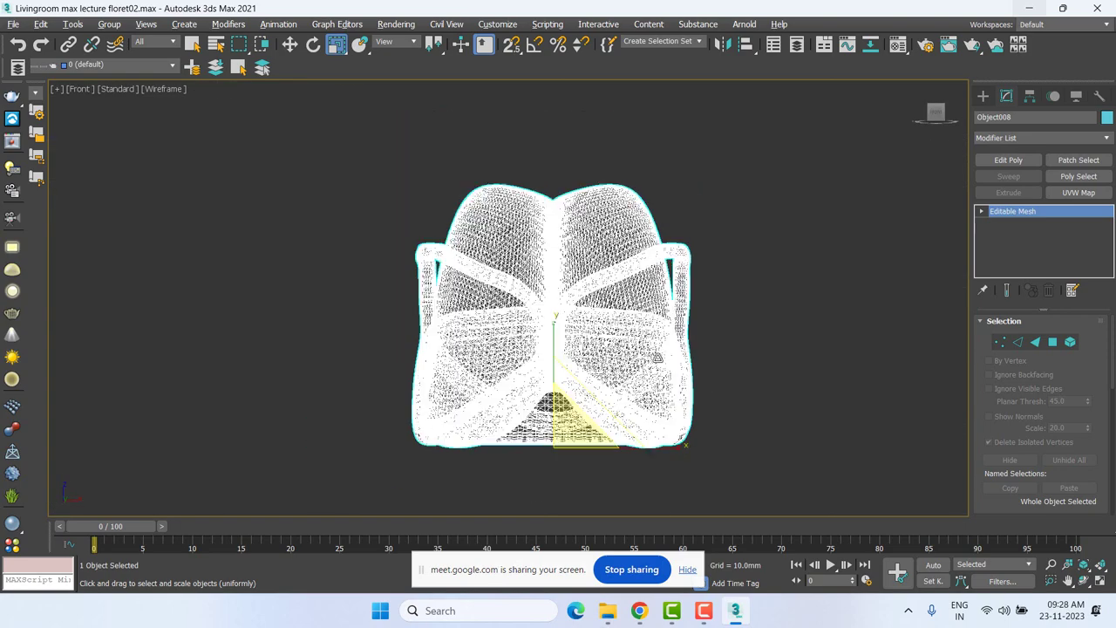
scroll(657, 358, "down", 1)
key("l")
scroll(634, 350, "down", 2)
middle_click_drag(655, 389, 657, 326)
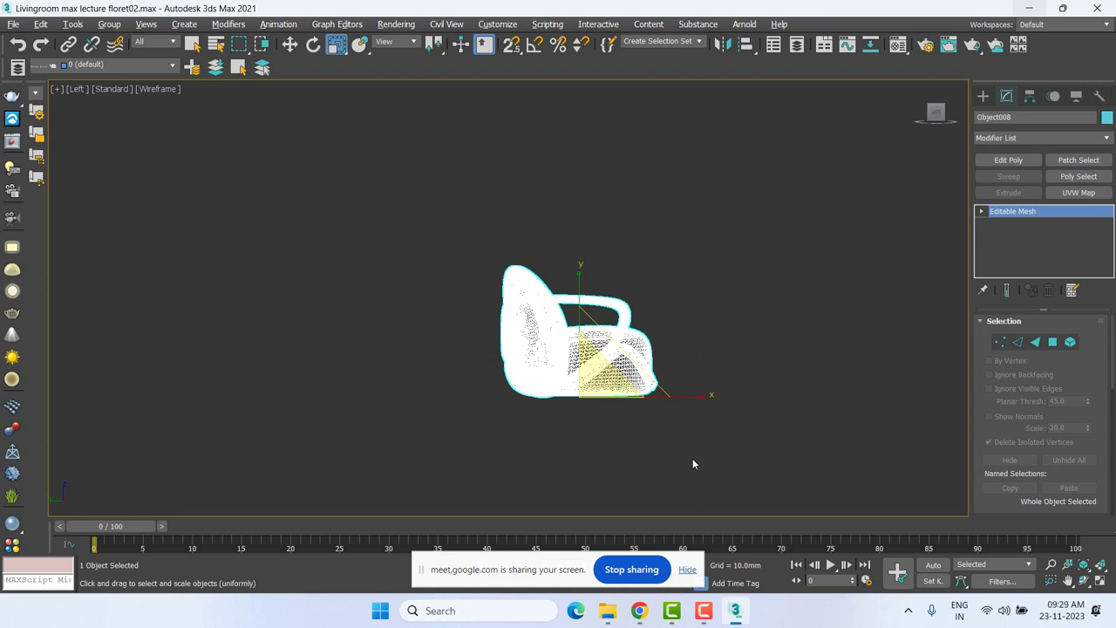
Draw a vertex-snapped rectangle over the chair and move it to the chair's right.
left_click(983, 97)
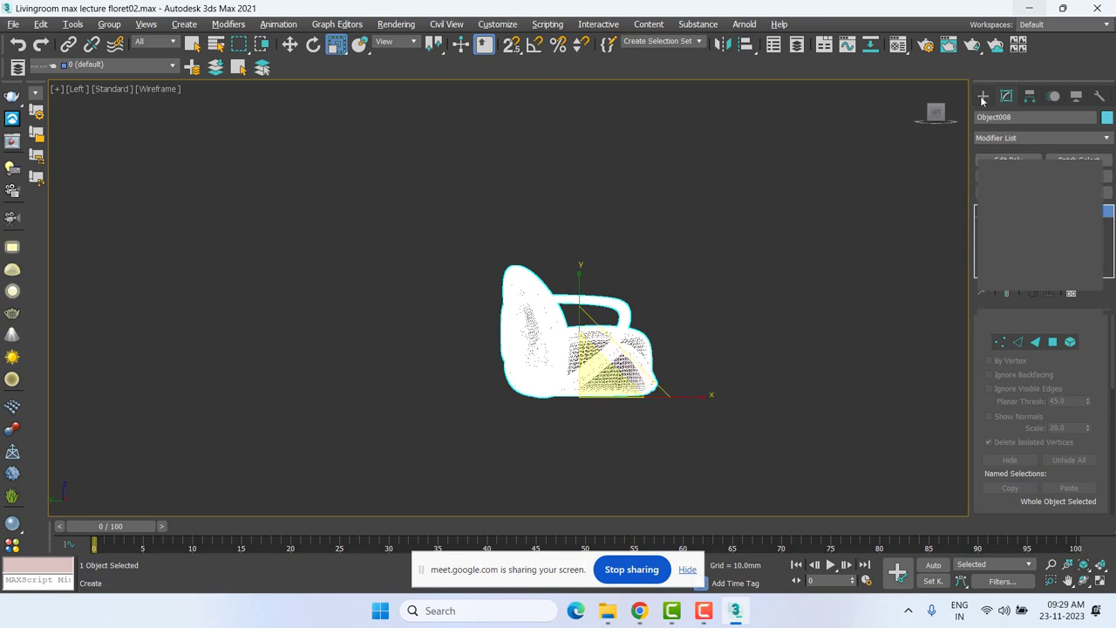
left_click(1072, 191)
scroll(596, 410, "up", 2)
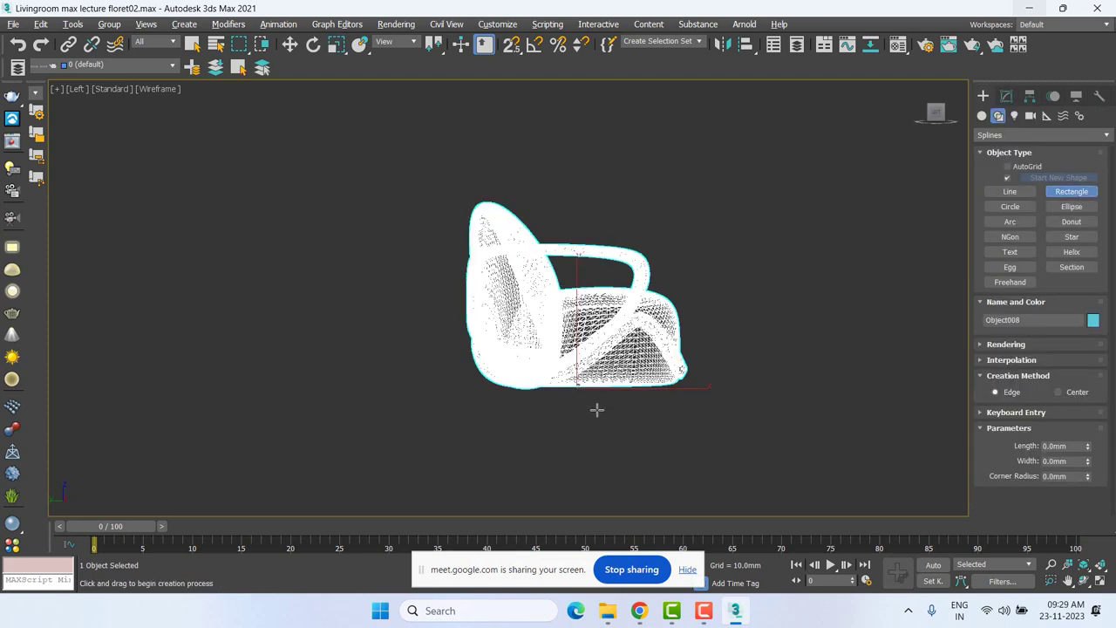
middle_click_drag(573, 428, 480, 465)
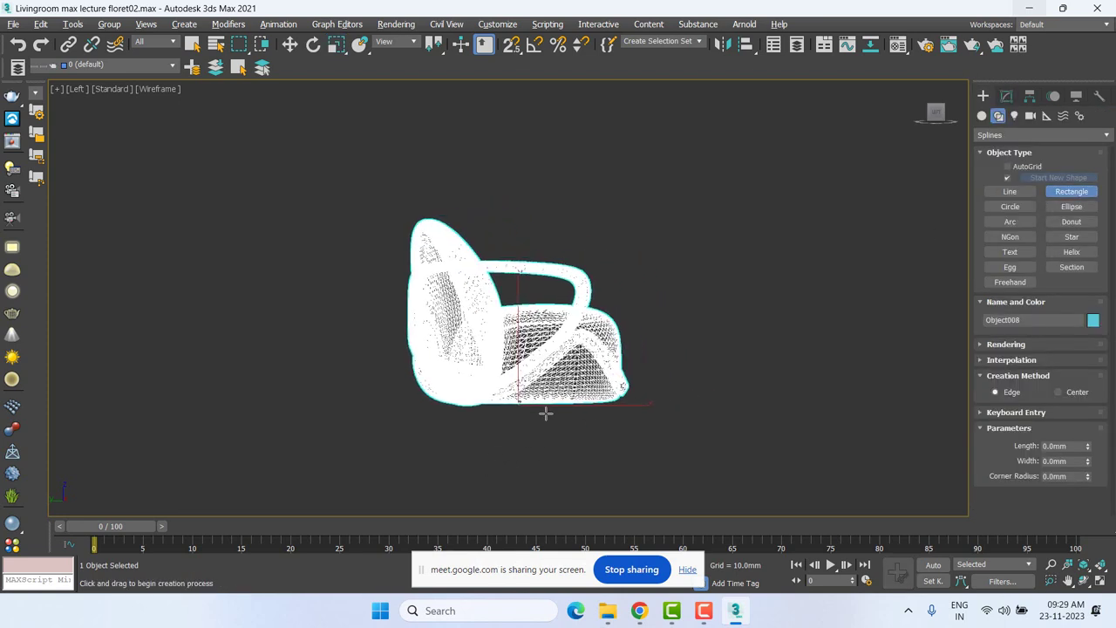
middle_click_drag(545, 413, 520, 426)
key("s")
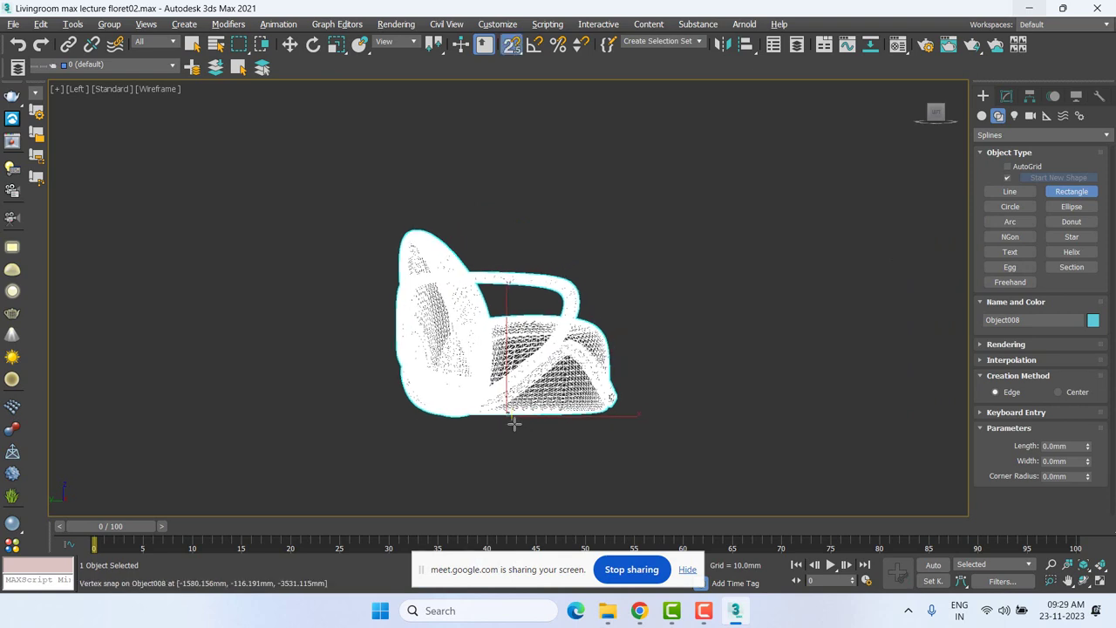
left_click_drag(514, 423, 537, 314)
key("w")
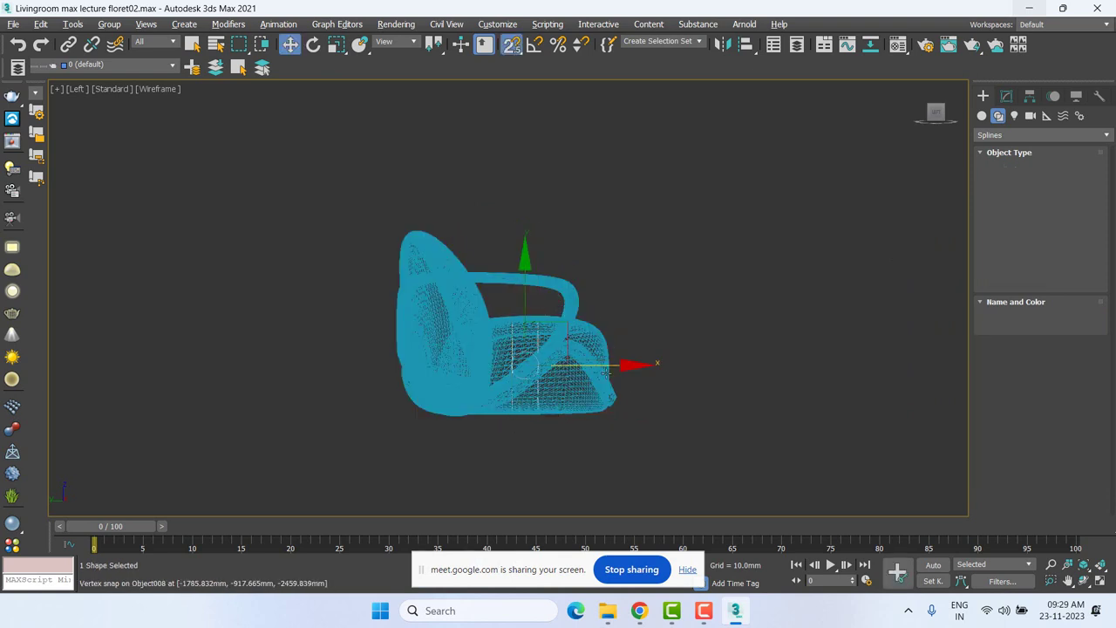
left_click_drag(524, 365, 692, 370)
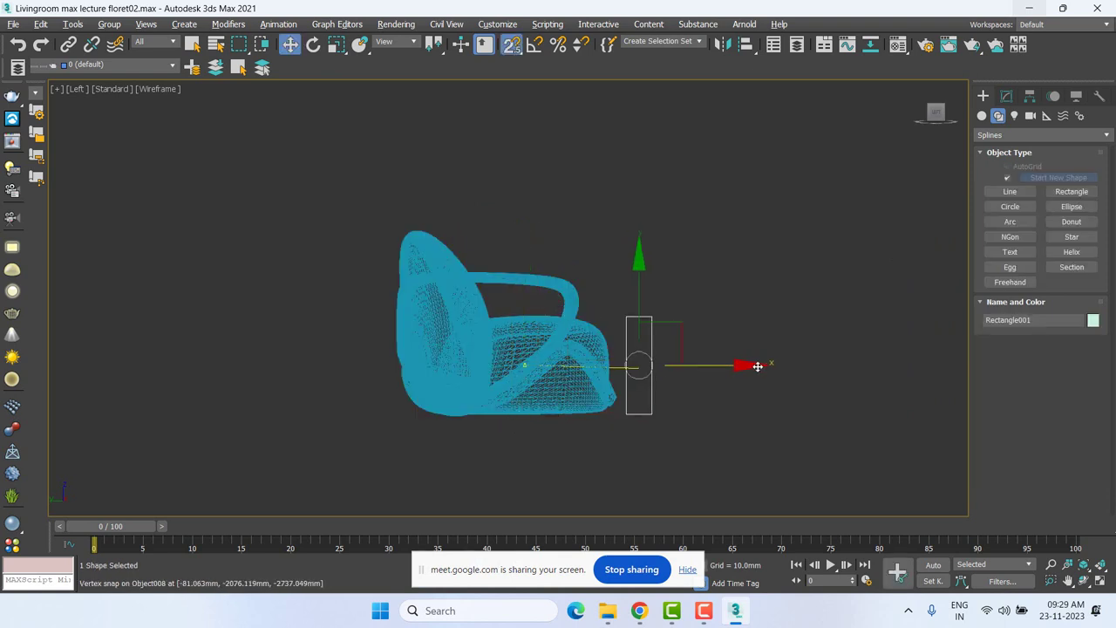
Set the rectangle's Length to 450 mm in the Modify panel.
left_click(1006, 96)
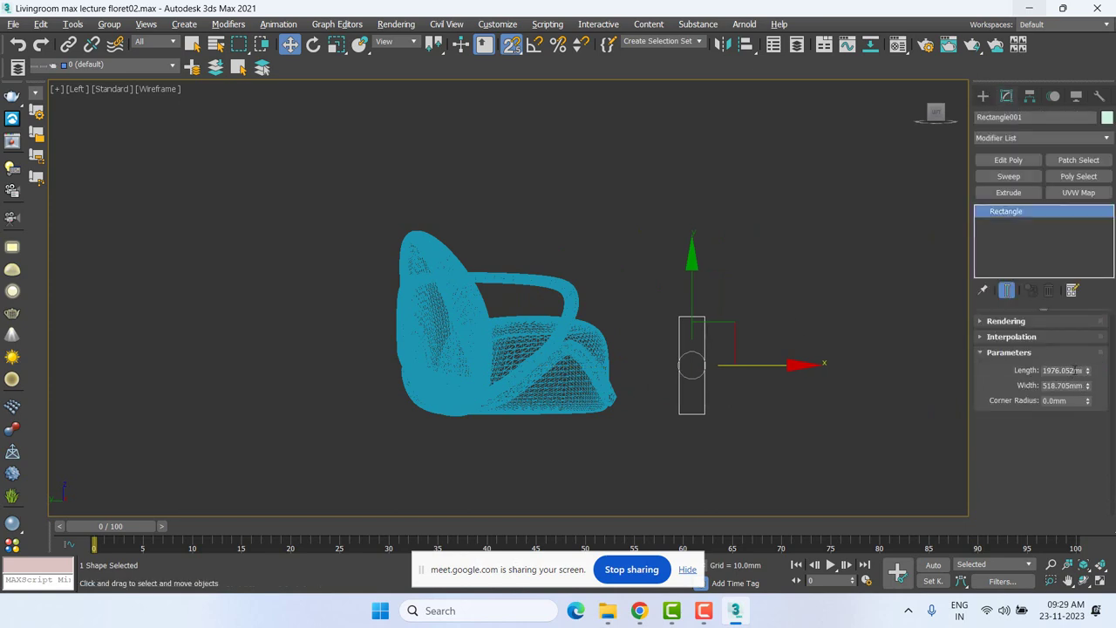
left_click_drag(1088, 373, 1087, 359)
right_click(1088, 364)
double_click(1069, 370)
type("450")
key("Return")
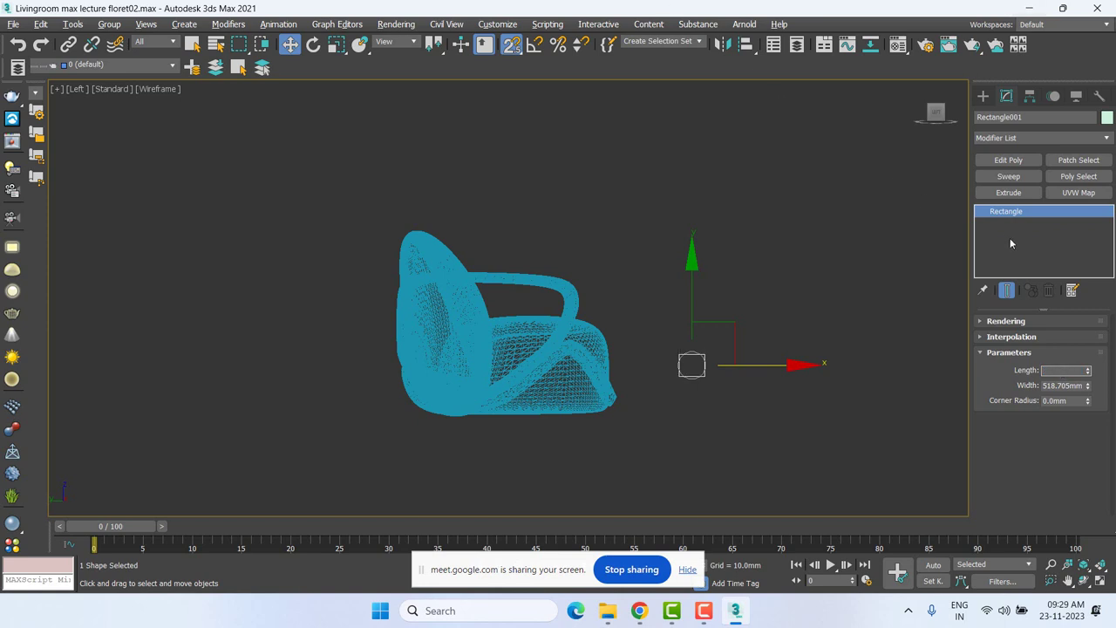
type("50.0mm")
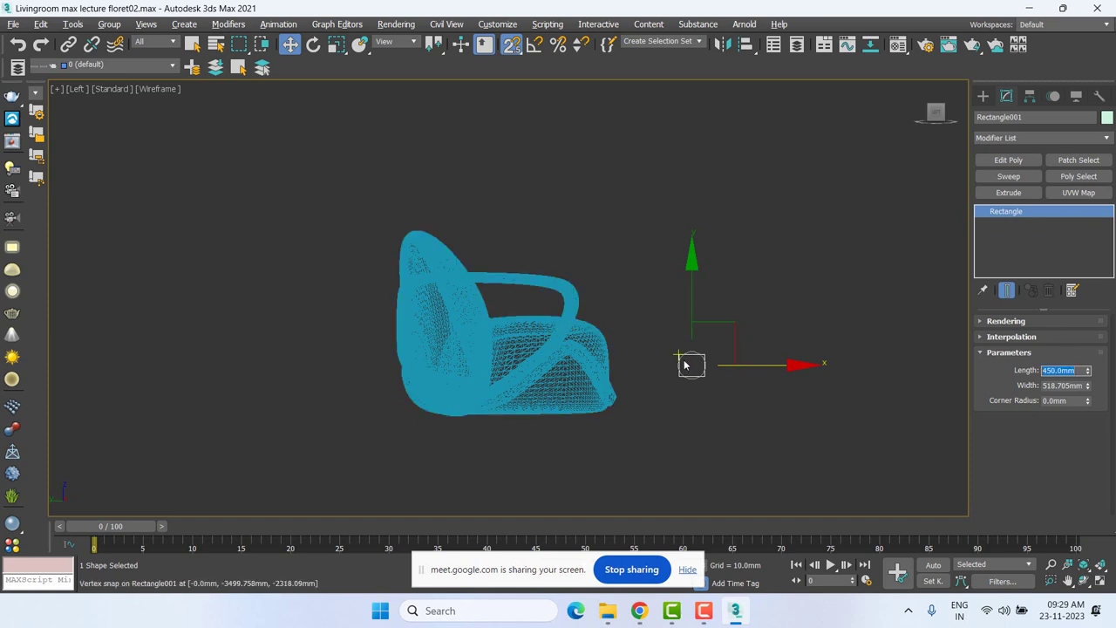
left_click(613, 386)
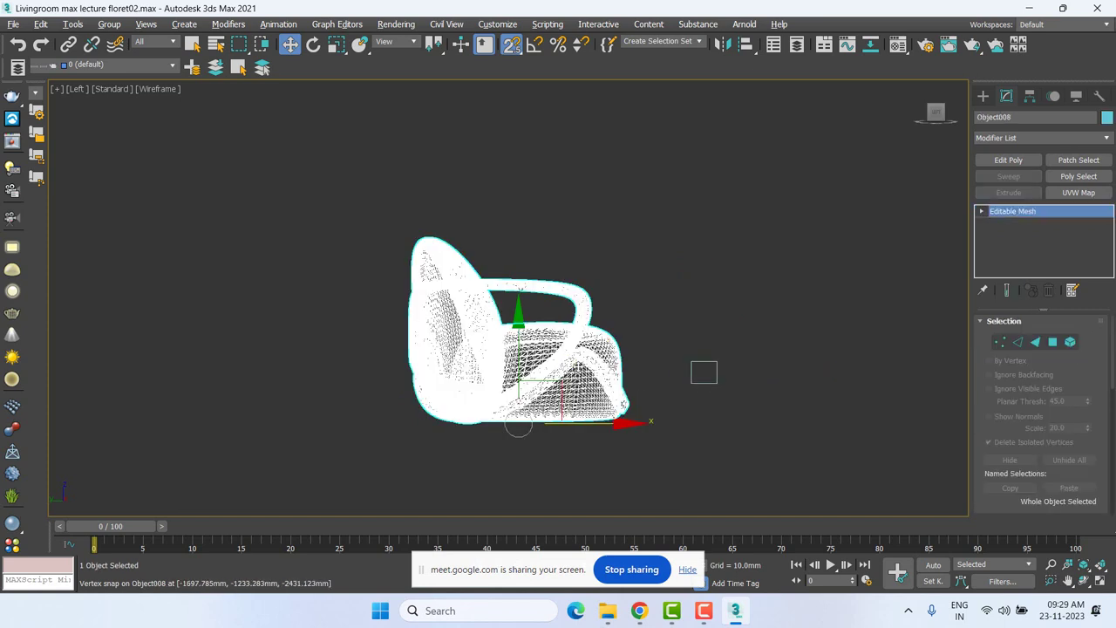
Scale the armchair down and snap it against the reference rectangle.
key("r")
left_click_drag(520, 423, 523, 489)
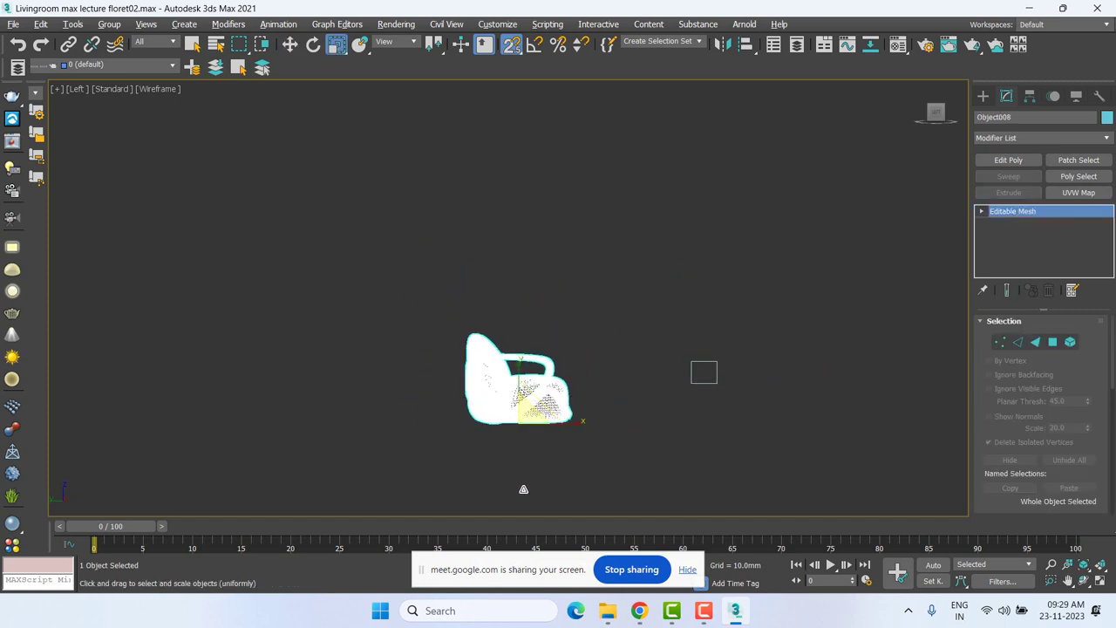
key("w")
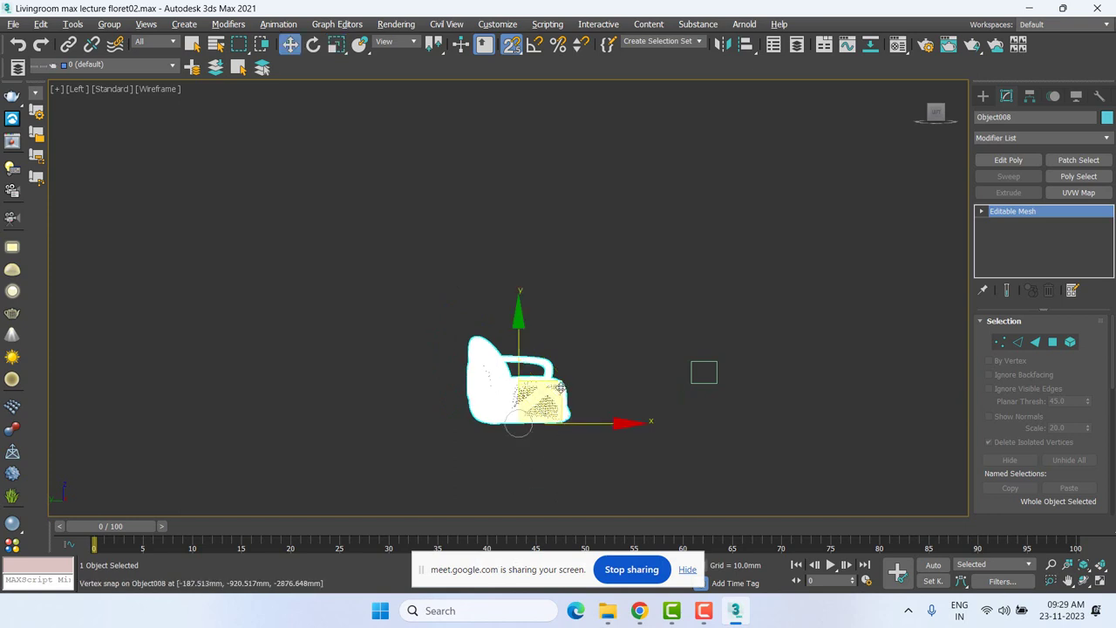
left_click_drag(517, 423, 672, 386)
scroll(688, 390, "up", 3)
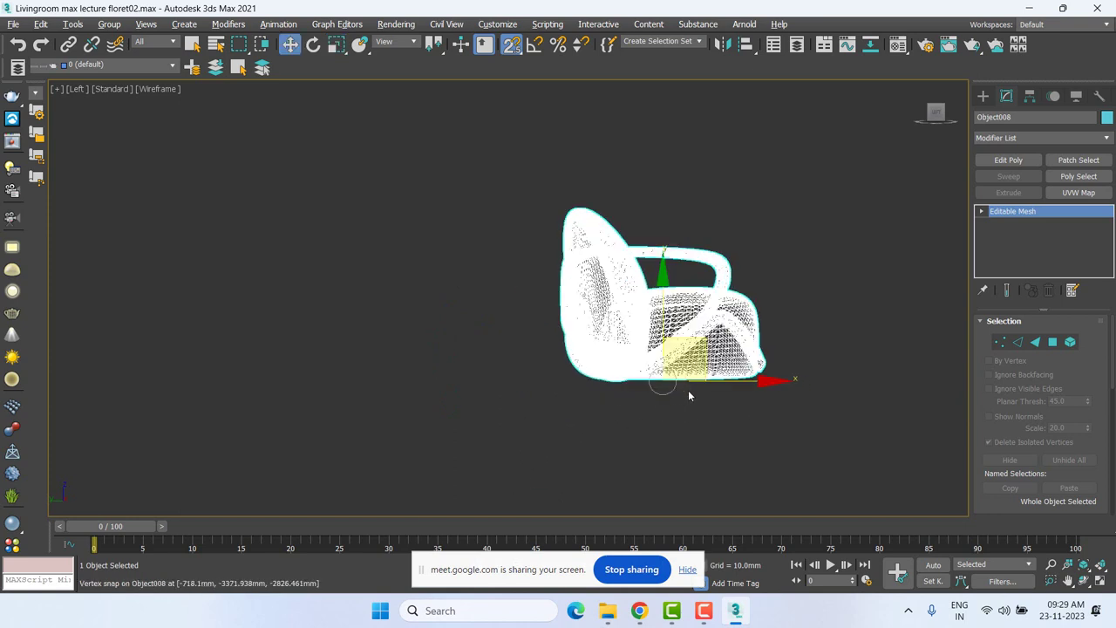
scroll(688, 390, "up", 5)
Undo an oversized rescale, then with snapping off nudge the armchair up and shrink it slightly.
key("r")
left_click_drag(612, 419, 598, 463)
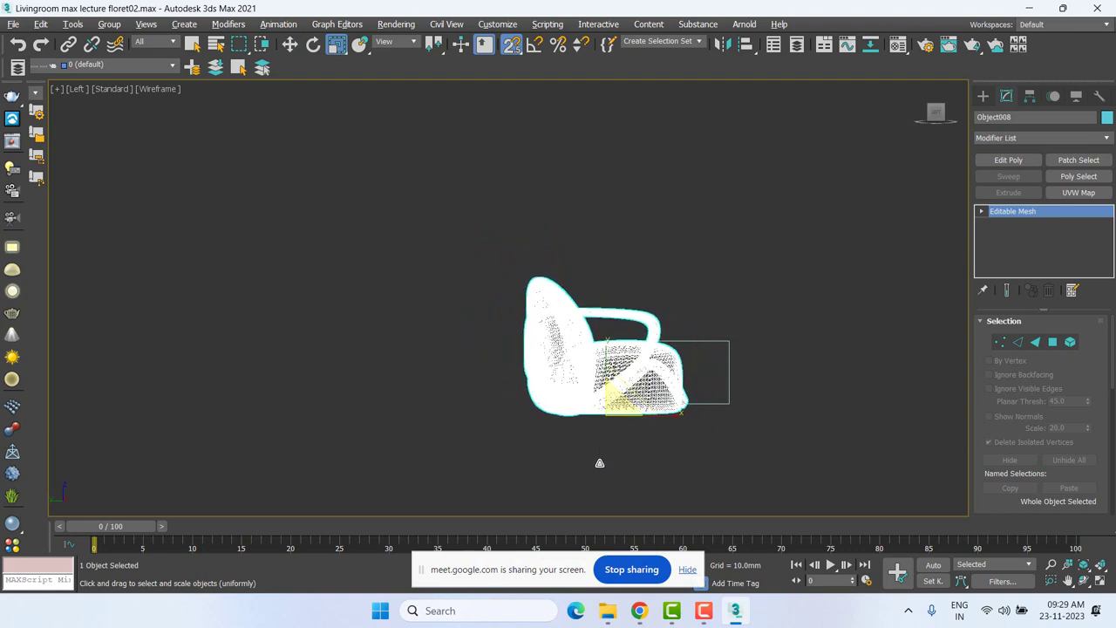
key("w")
key("ctrl+z")
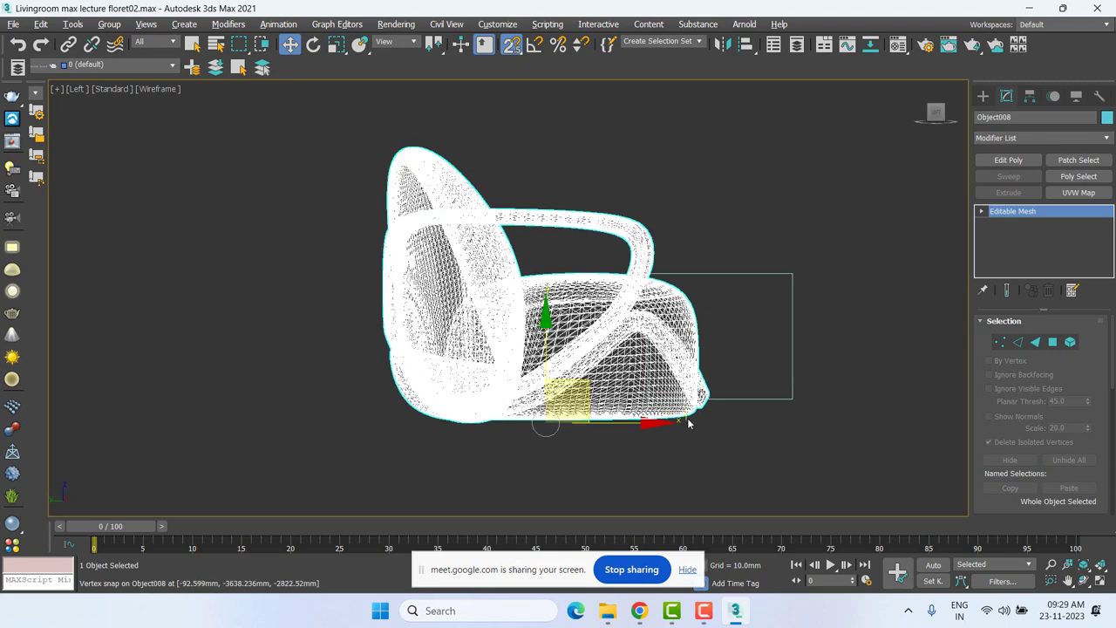
key("ctrl+z")
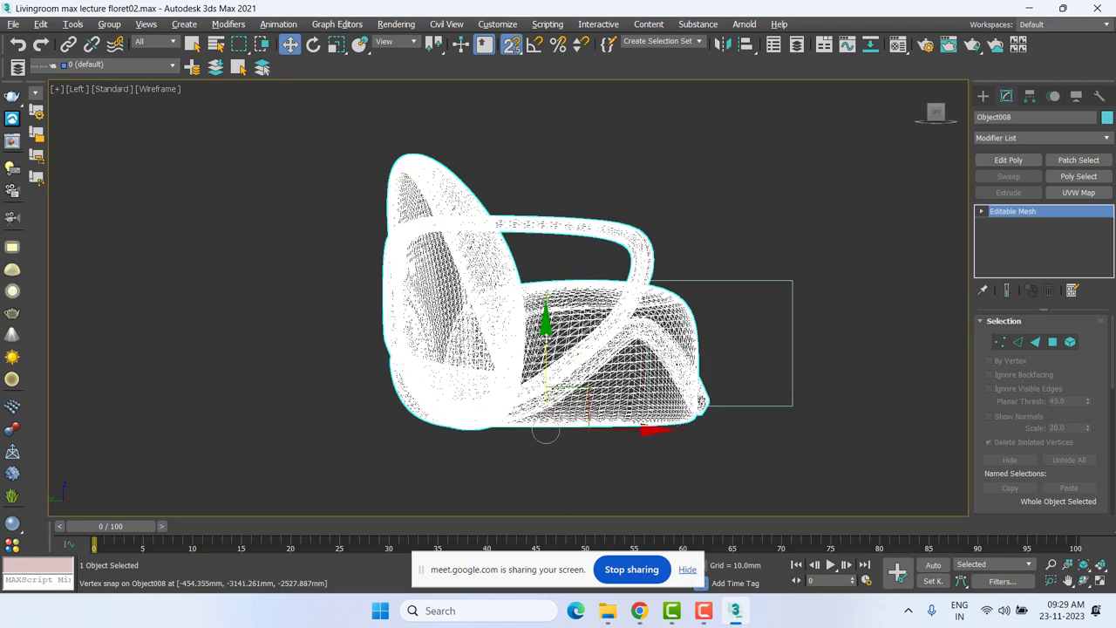
key("s")
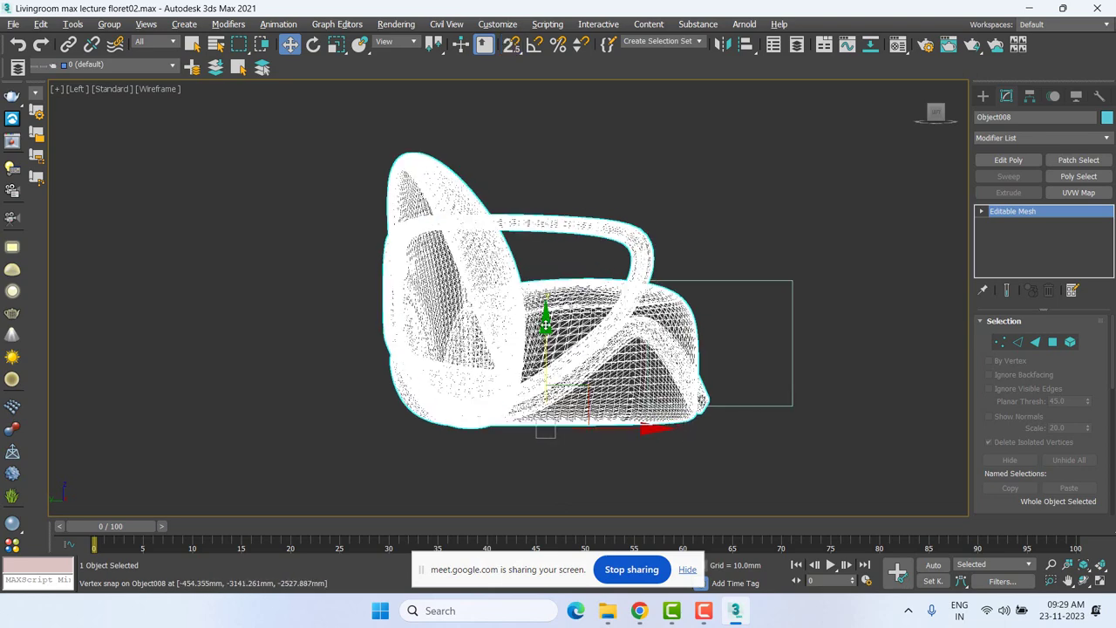
left_click_drag(545, 433, 545, 417)
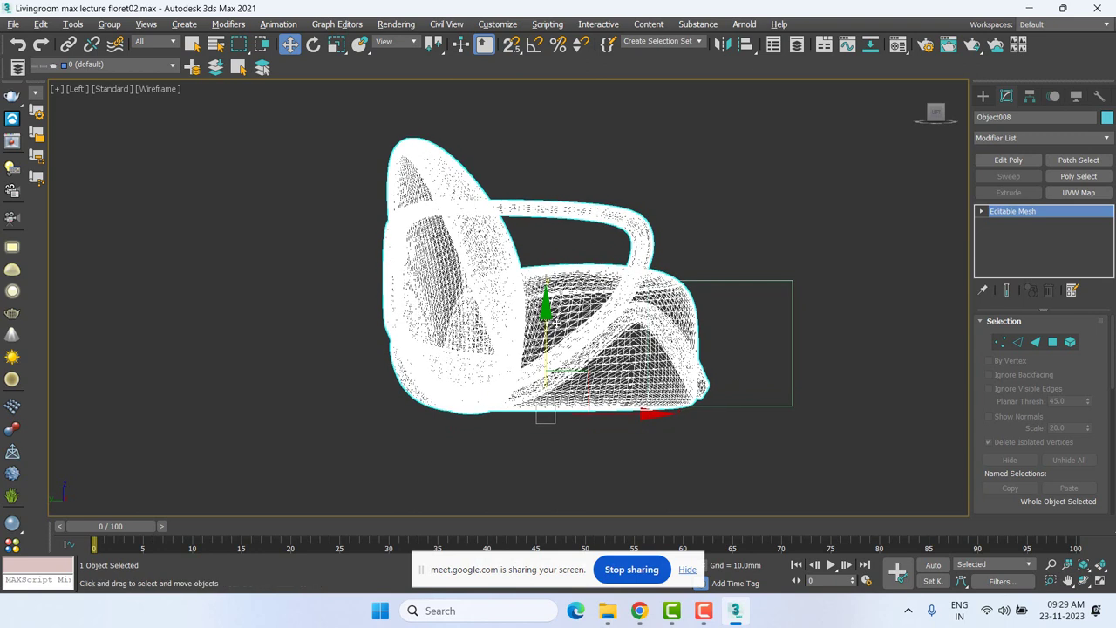
key("r")
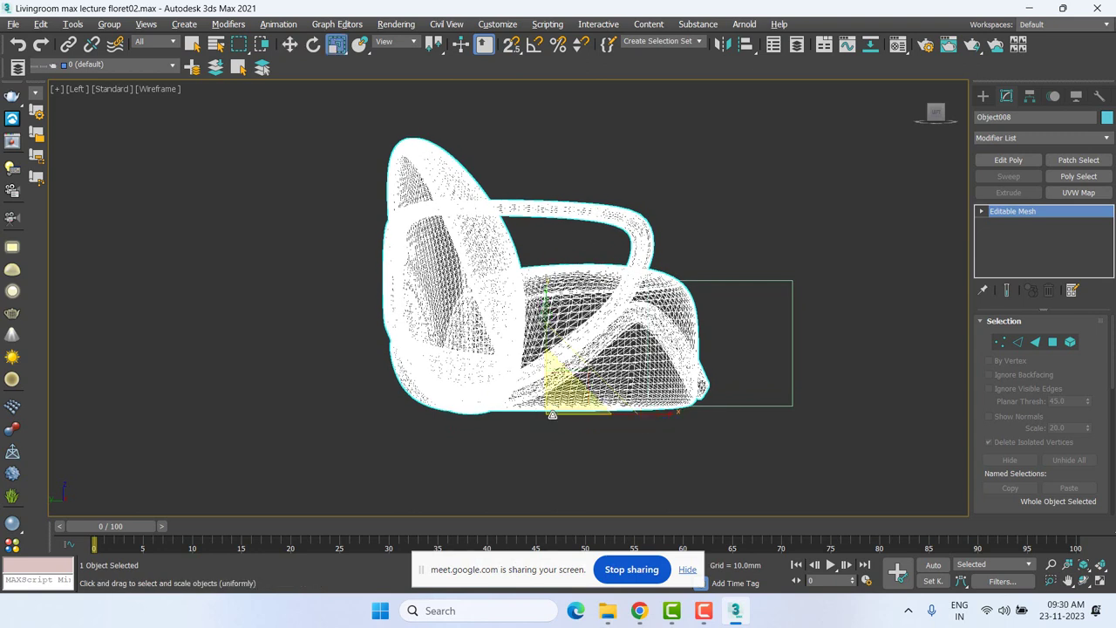
left_click_drag(547, 414, 601, 423)
key("w")
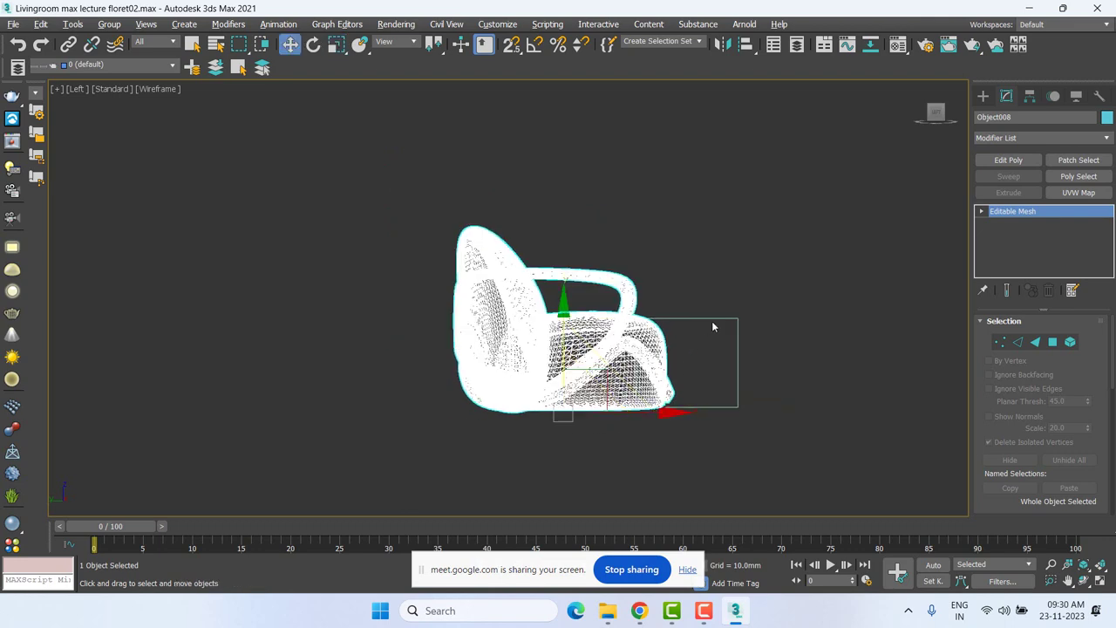
left_click(711, 319)
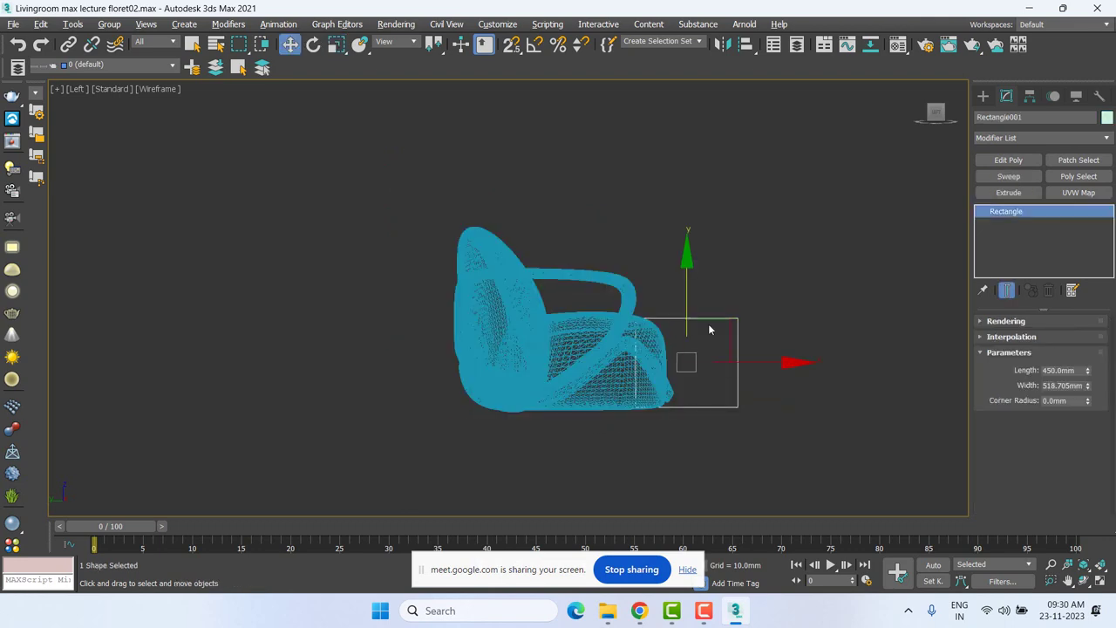
In the Top view with isolation ended, move the armchair up into the grid-ceiling living area.
left_click(710, 329)
left_click(583, 324)
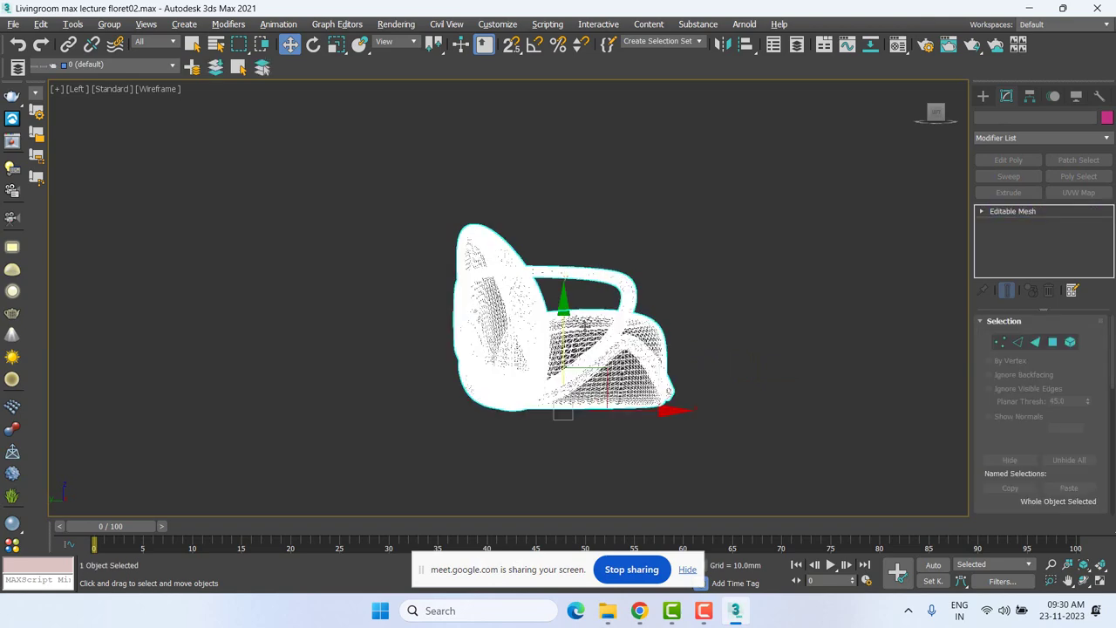
key("t")
key("z")
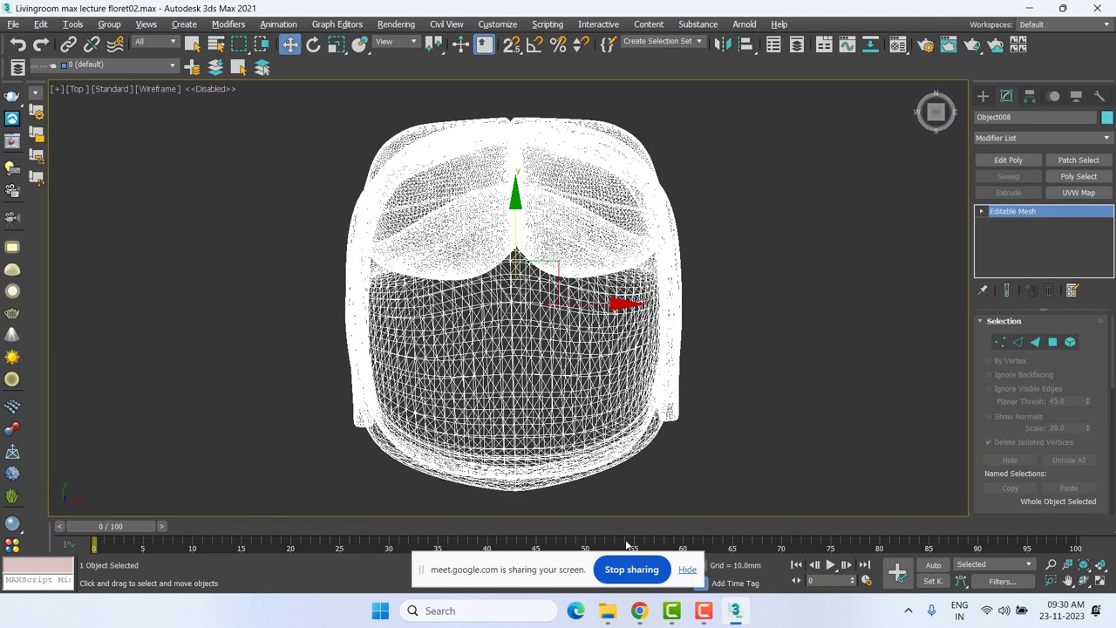
left_click(688, 572)
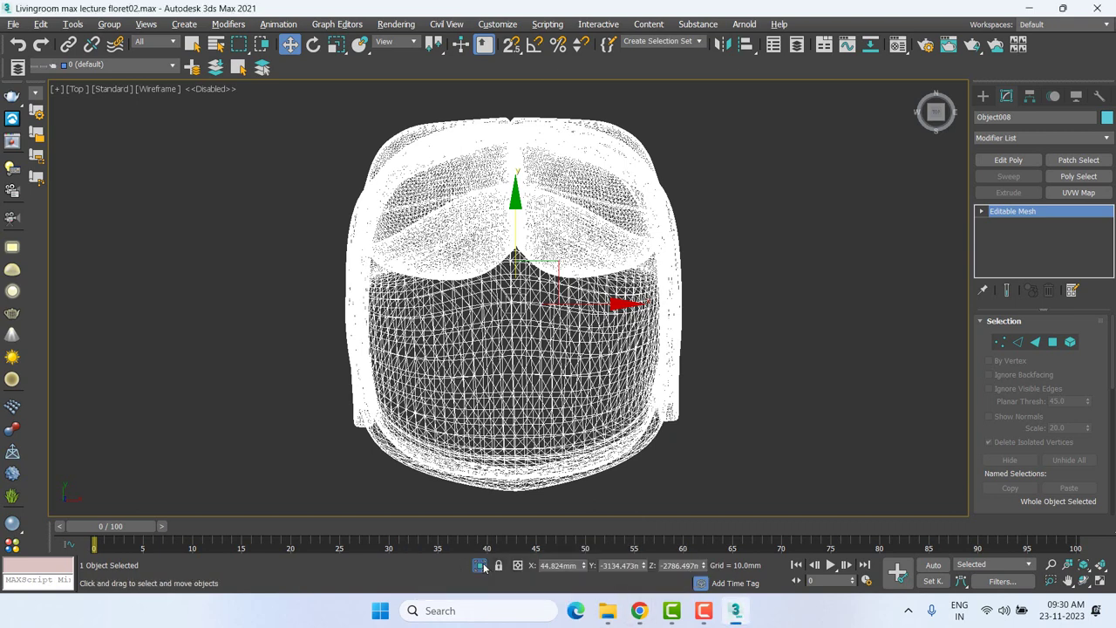
left_click(481, 565)
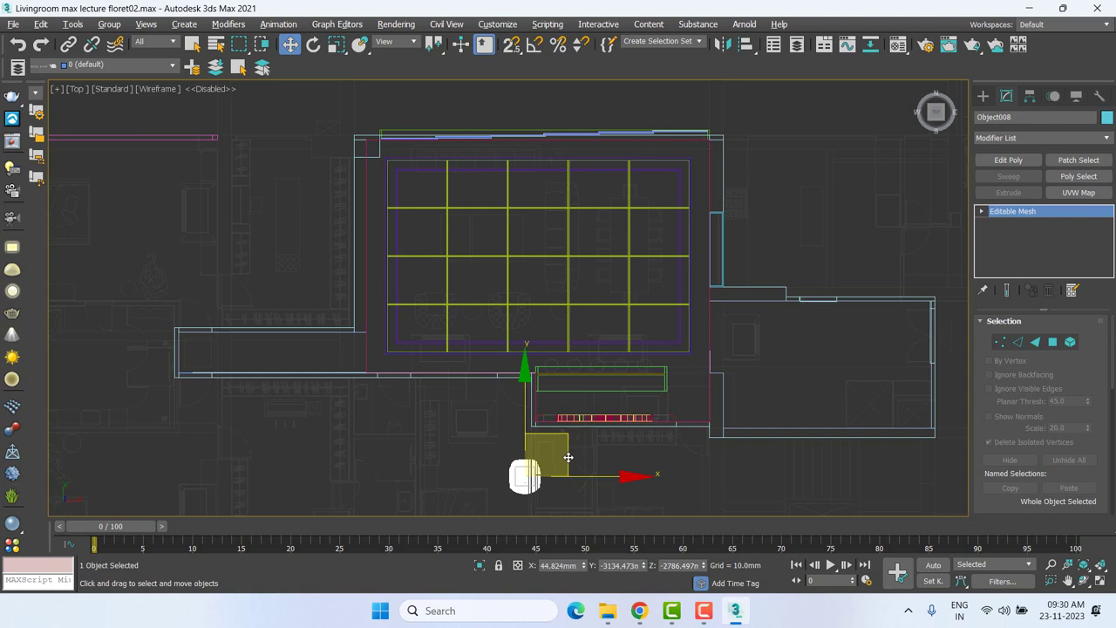
left_click_drag(567, 456, 477, 293)
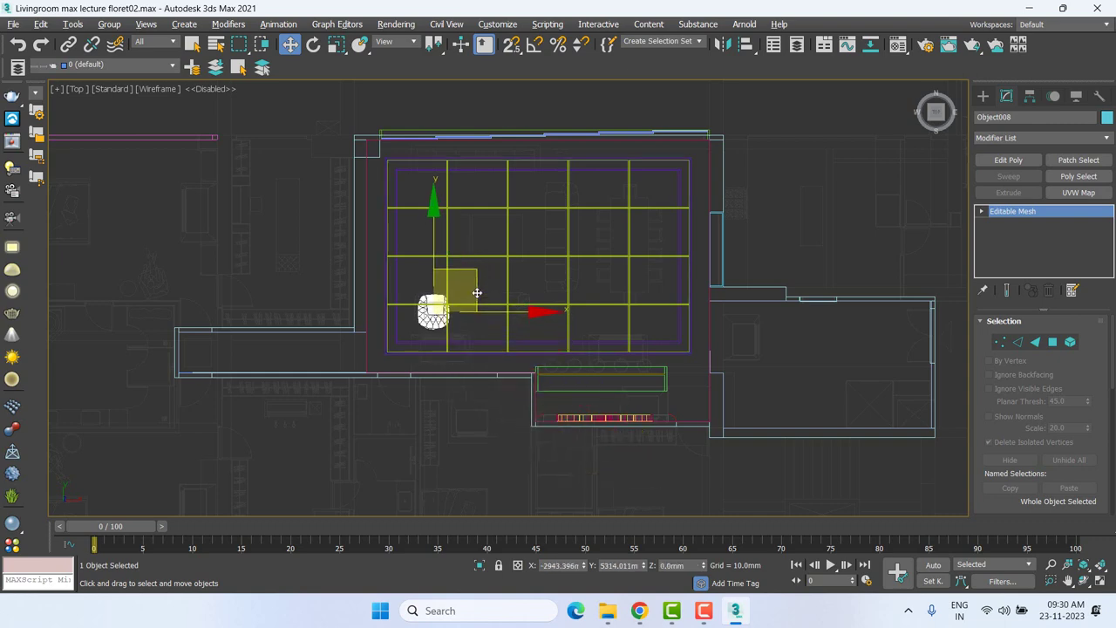
scroll(479, 305, "up", 2)
scroll(528, 351, "up", 2)
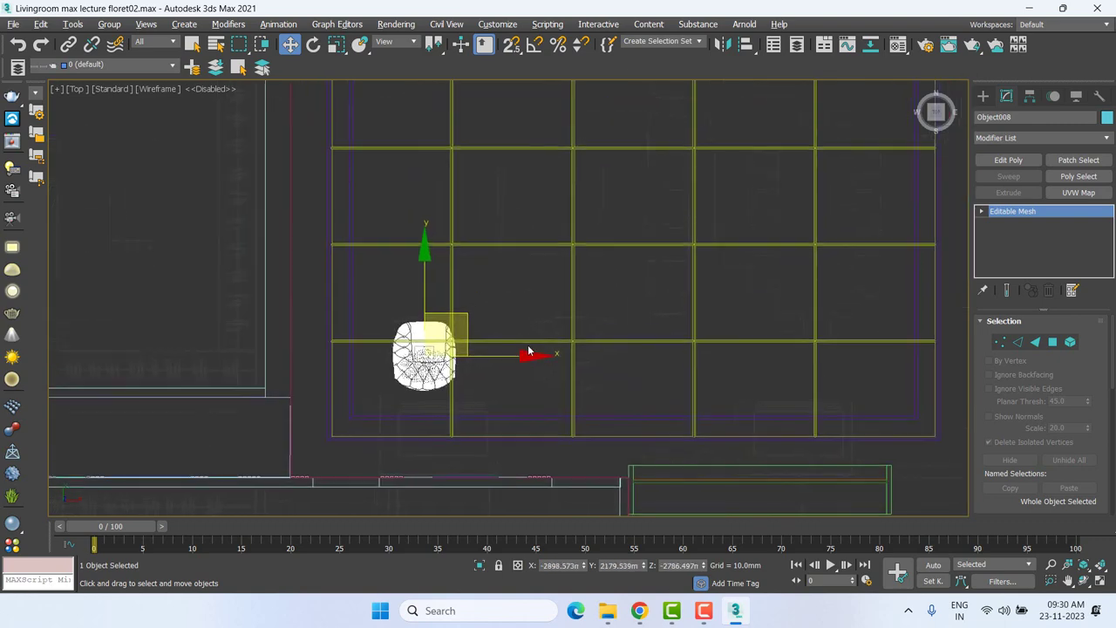
mouse_move(531, 353)
middle_mouse_down()
mouse_move(491, 391)
mouse_move(513, 374)
mouse_move(491, 426)
middle_mouse_up()
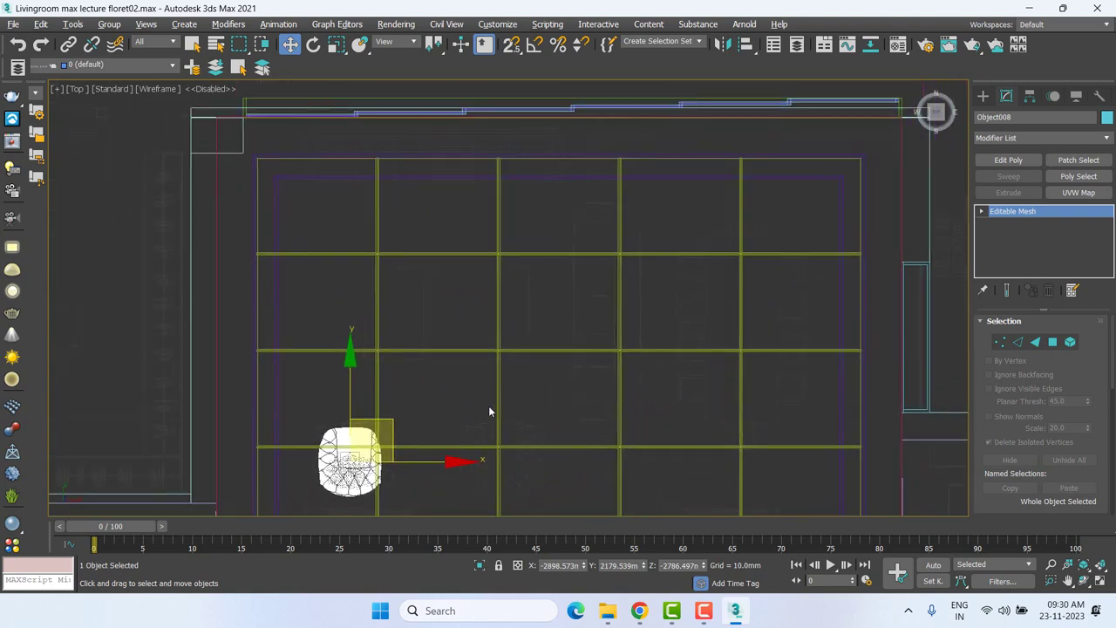
left_click(489, 405)
Unhide all the hidden furniture from the viewport quad menu.
middle_click_drag(513, 384, 553, 321)
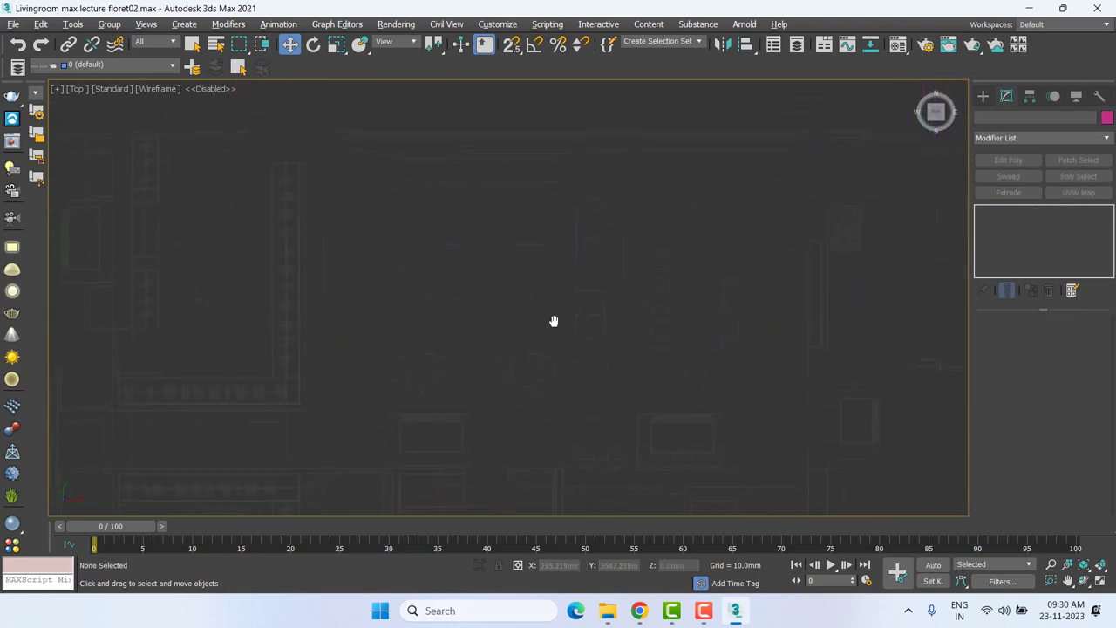
right_click(554, 323)
left_click(661, 280)
middle_click_drag(584, 361, 588, 377)
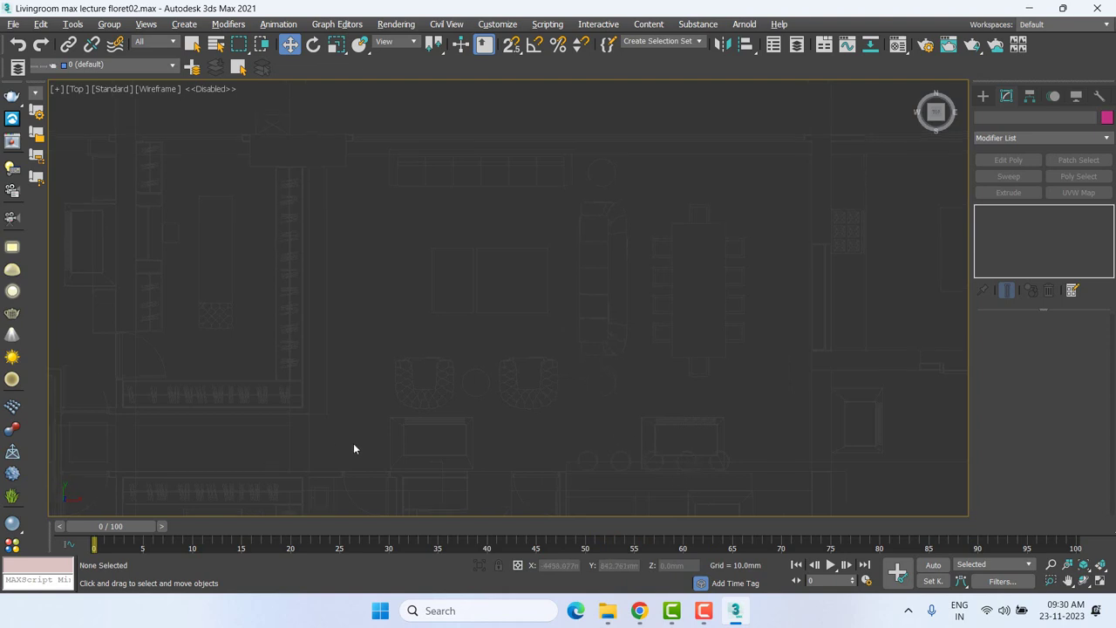
scroll(415, 388, "up", 5)
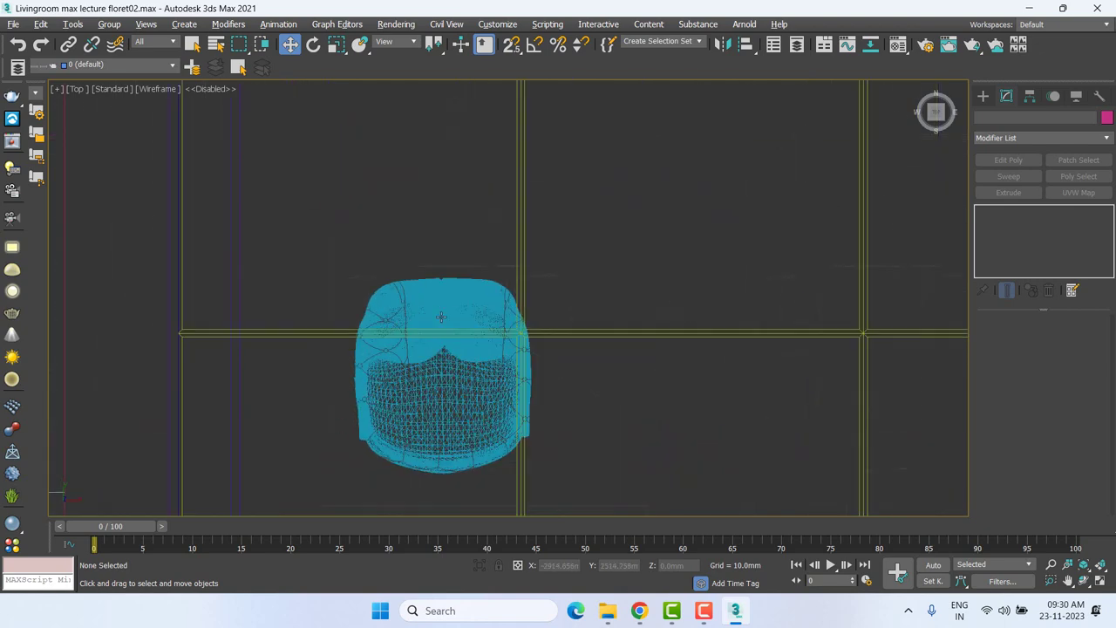
Try rotating the armchair about its vertical axis, undo it, and turn on Angle Snap.
left_click(444, 297)
key("e")
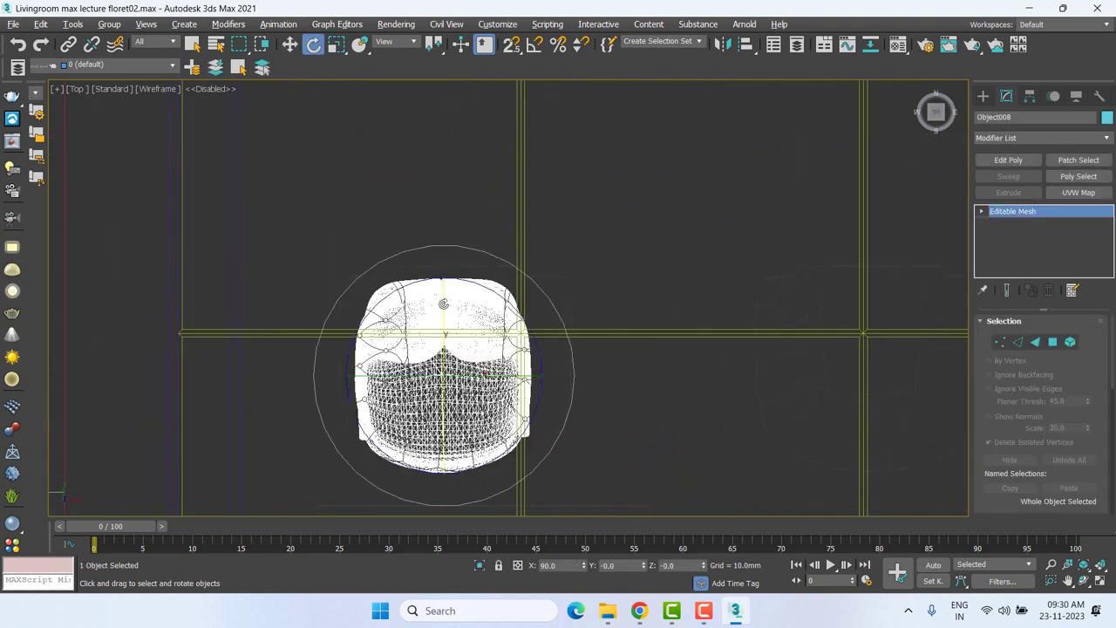
left_click_drag(463, 282, 508, 302)
key("ctrl+z")
key("a")
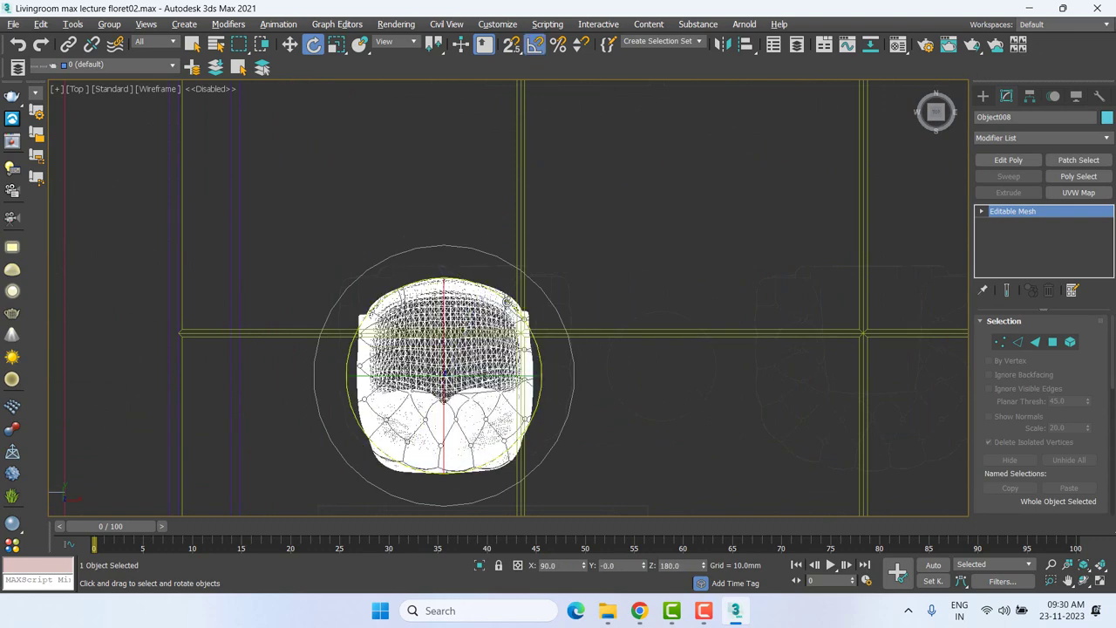
Shift-drag the armchair to its right to create Object009 as an Instance clone.
key("w")
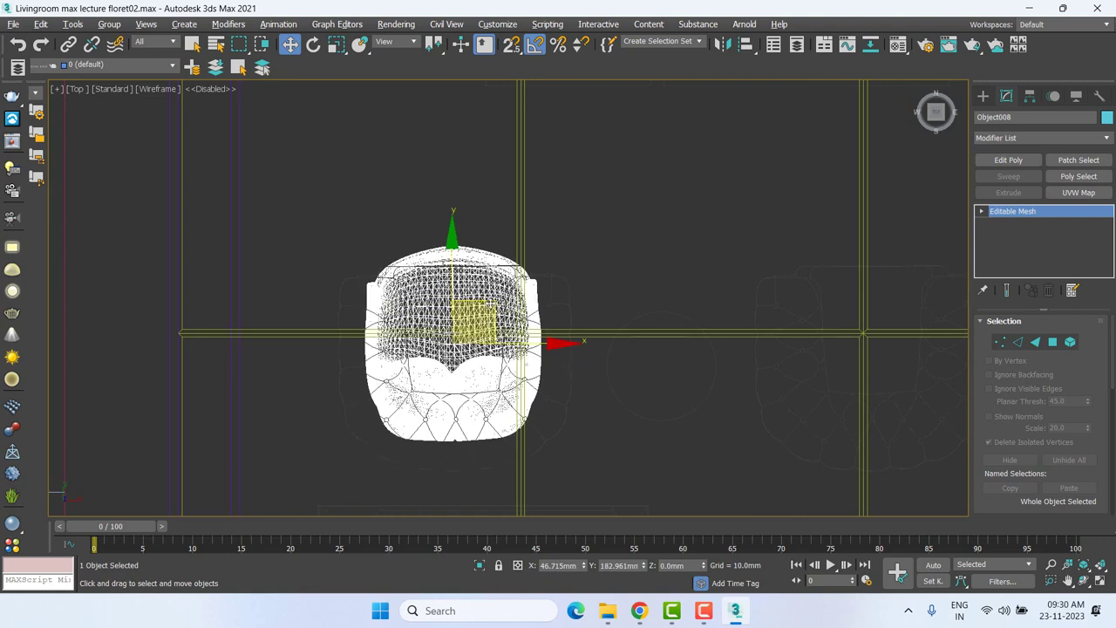
scroll(481, 336, "down", 3)
middle_click_drag(521, 340, 394, 355)
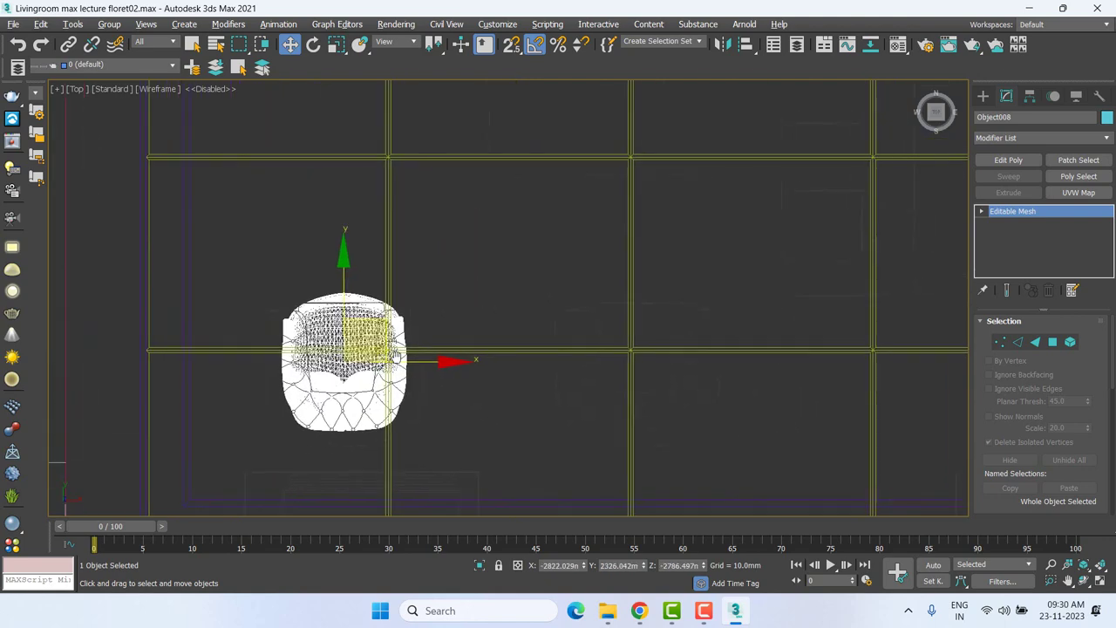
left_click(520, 366)
left_click_drag(737, 365, 733, 363, "shift")
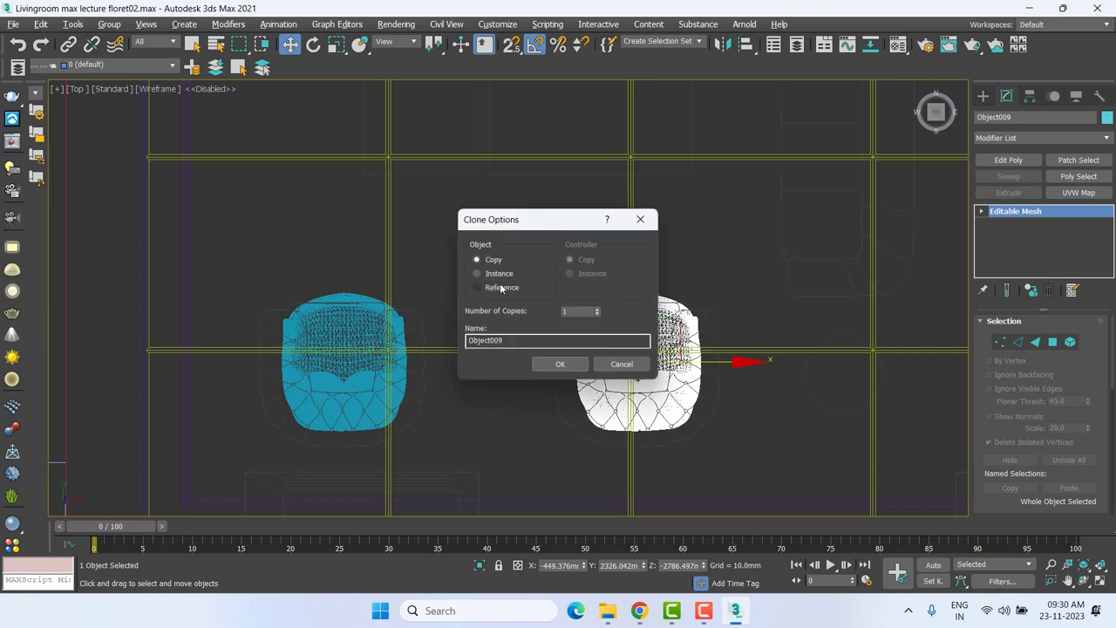
left_click(498, 275)
left_click(691, 324)
left_click(557, 365)
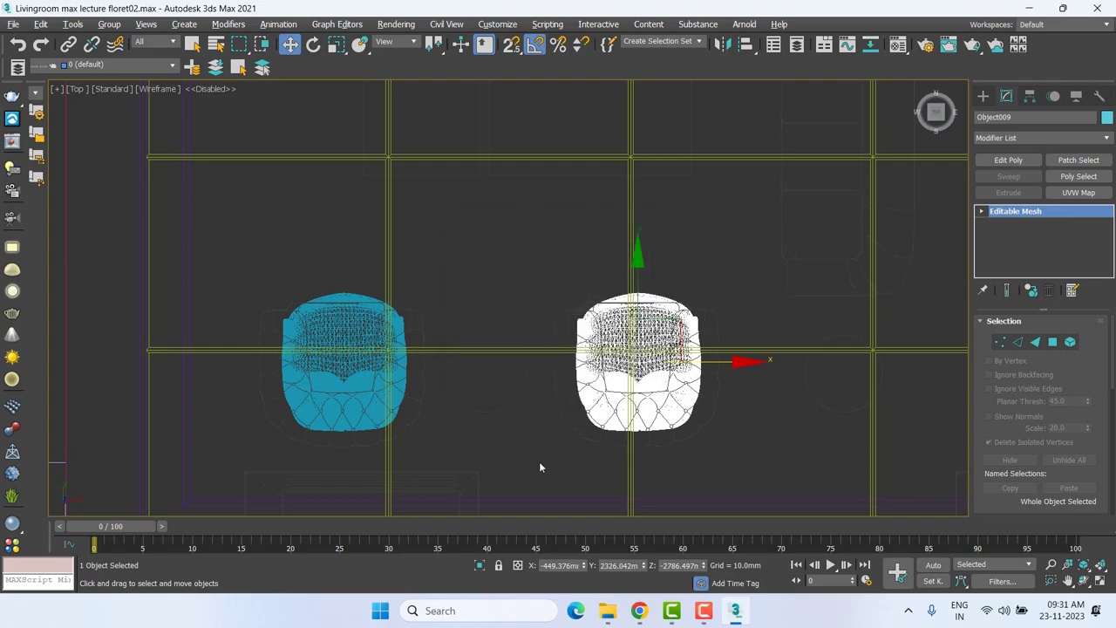
Orbit the Perspective view out and select both armchairs, Object008 and Object009.
key("p")
key("z")
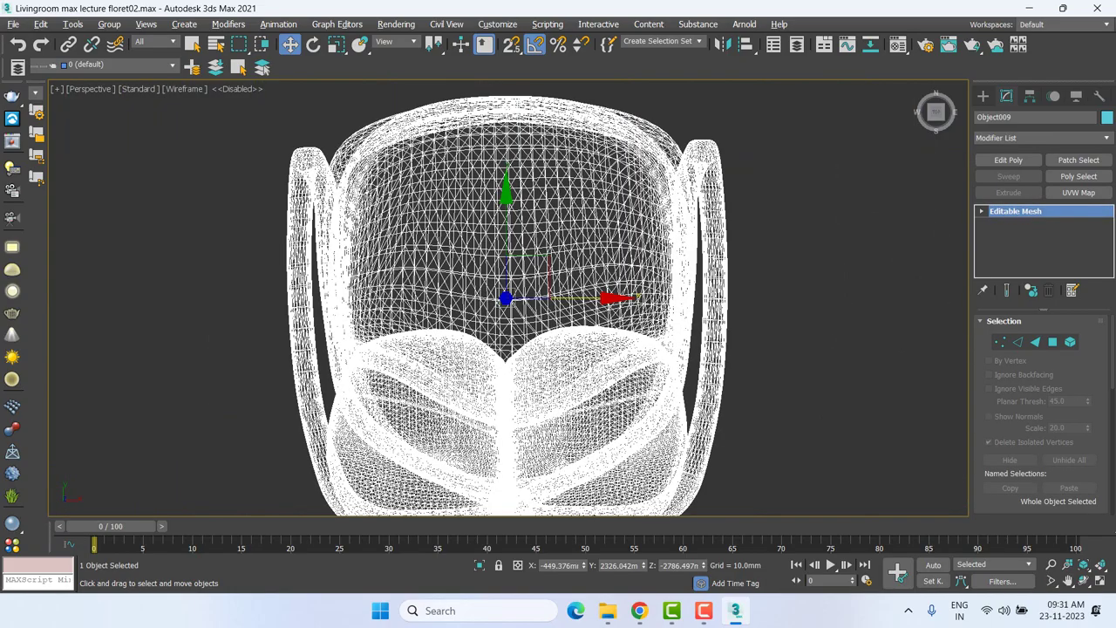
middle_click_drag(522, 469, 781, 365, "alt")
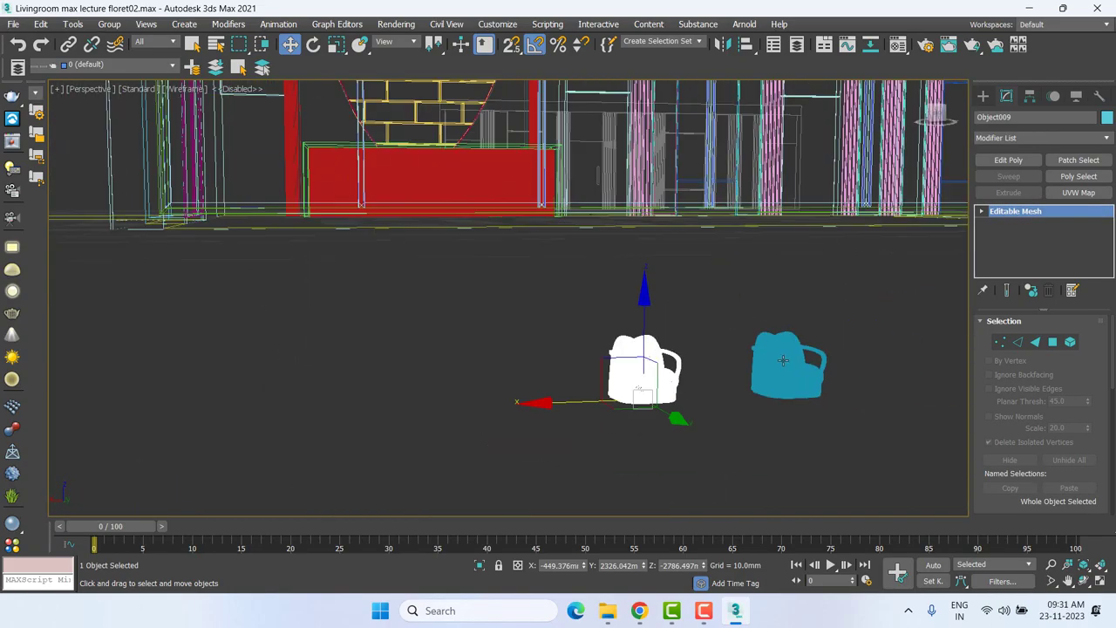
left_click(786, 357, "ctrl")
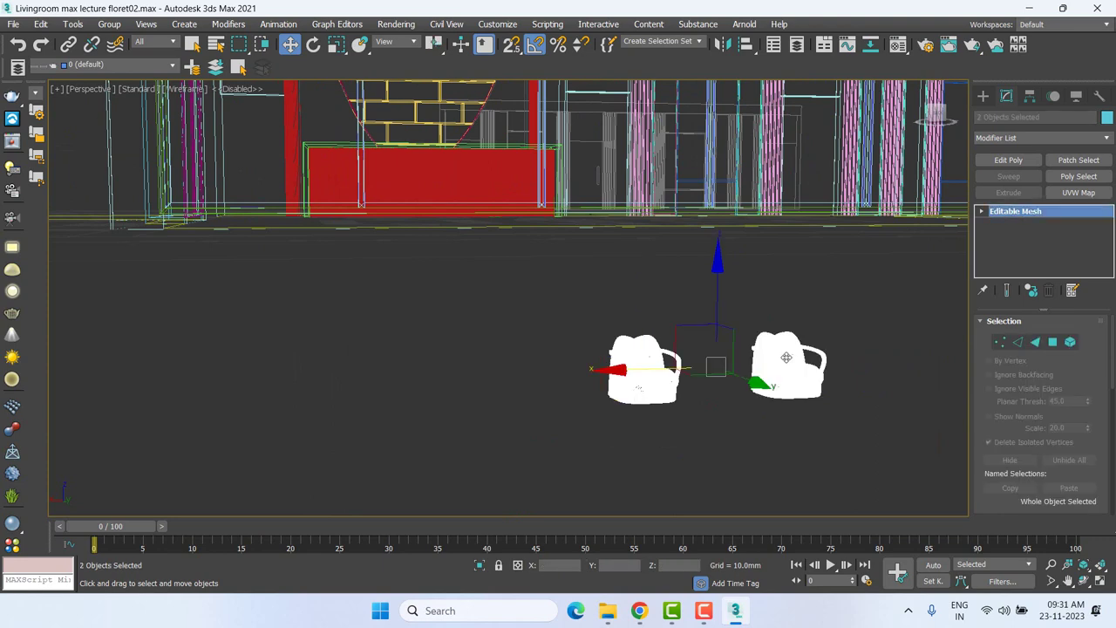
Lift both chairs to the room's floor level in the Front view, then orbit in Perspective to check.
key("f")
key("z")
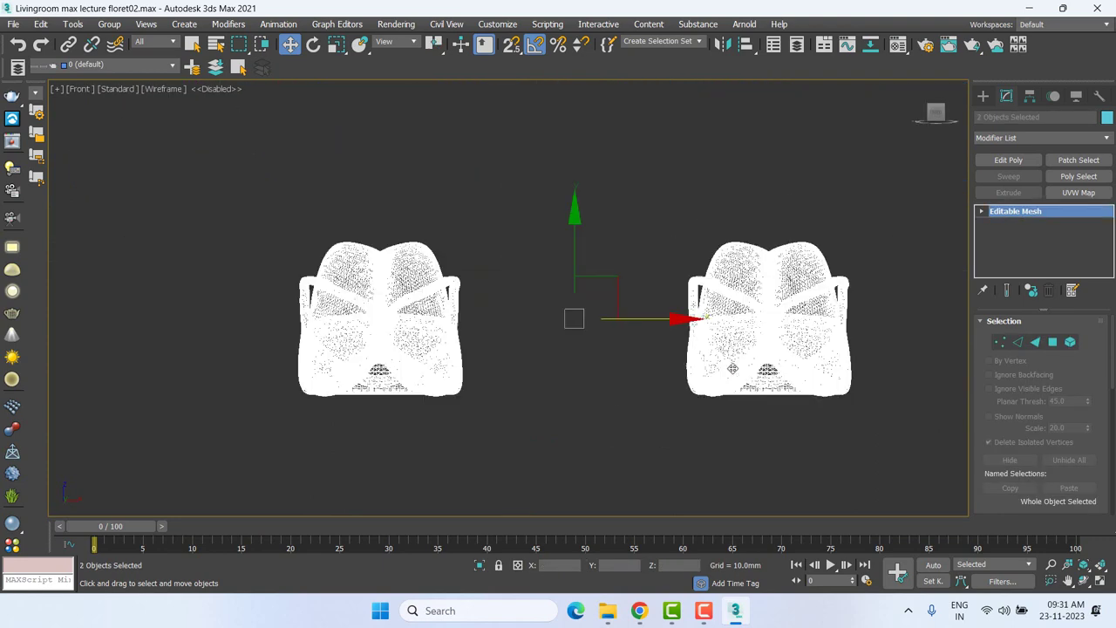
scroll(731, 368, "down", 4)
scroll(731, 368, "down", 2)
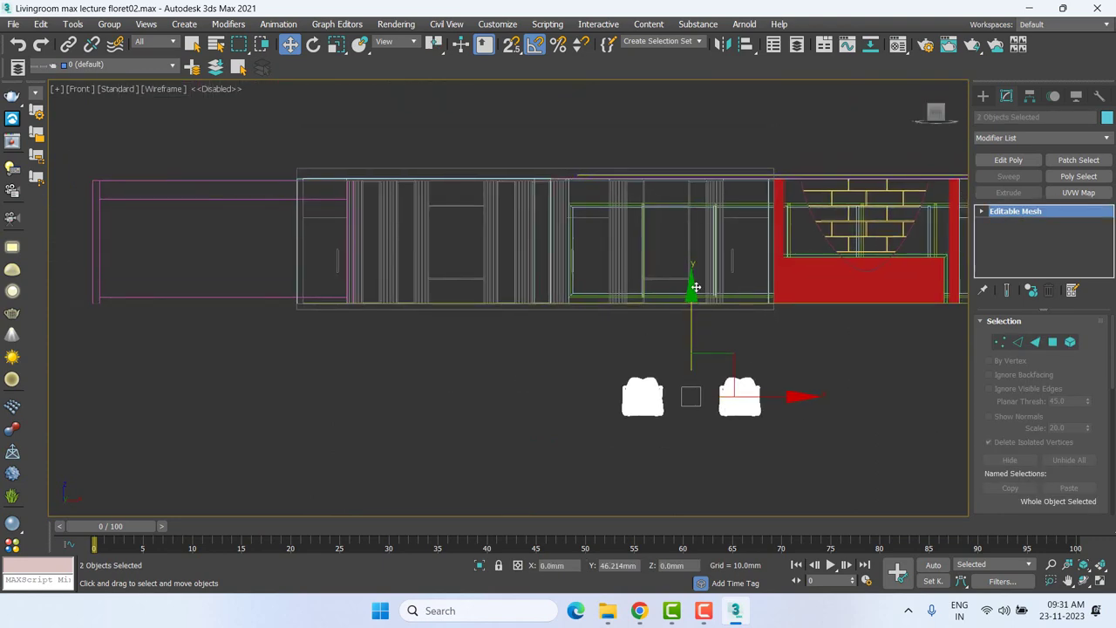
left_click_drag(692, 331, 702, 155)
scroll(680, 262, "up", 3)
scroll(660, 277, "up", 3)
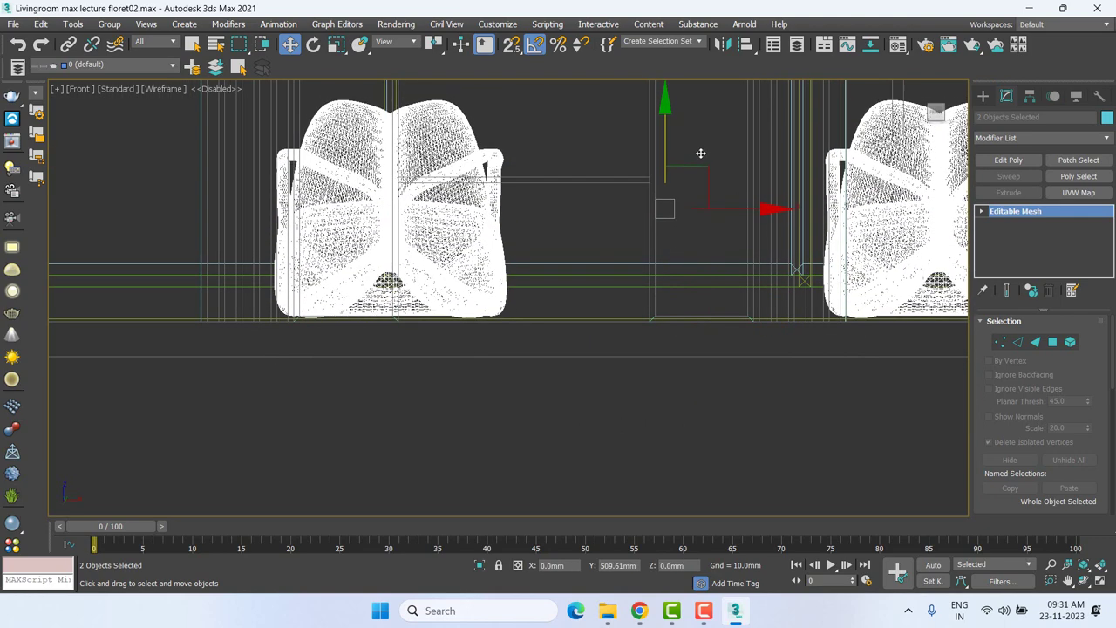
scroll(689, 218, "down", 1)
scroll(645, 305, "down", 2)
key("p")
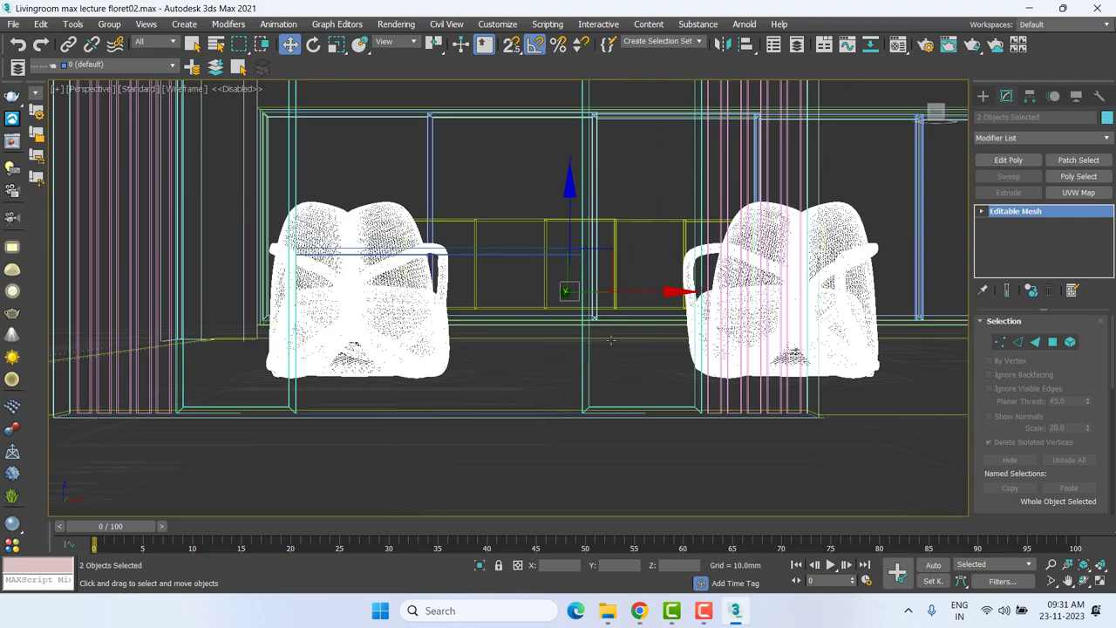
mouse_move(610, 332)
middle_mouse_down("alt")
mouse_move(675, 348)
mouse_move(950, 351)
middle_mouse_up("alt")
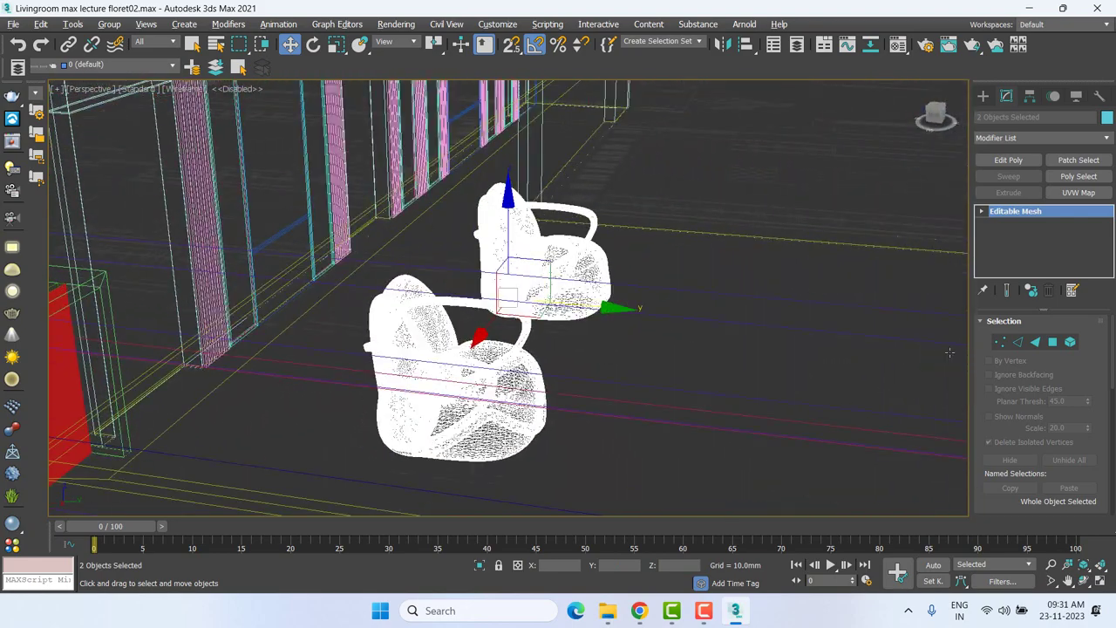
Keep standard viewport display quality and switch the scene to shaded.
left_click(150, 90)
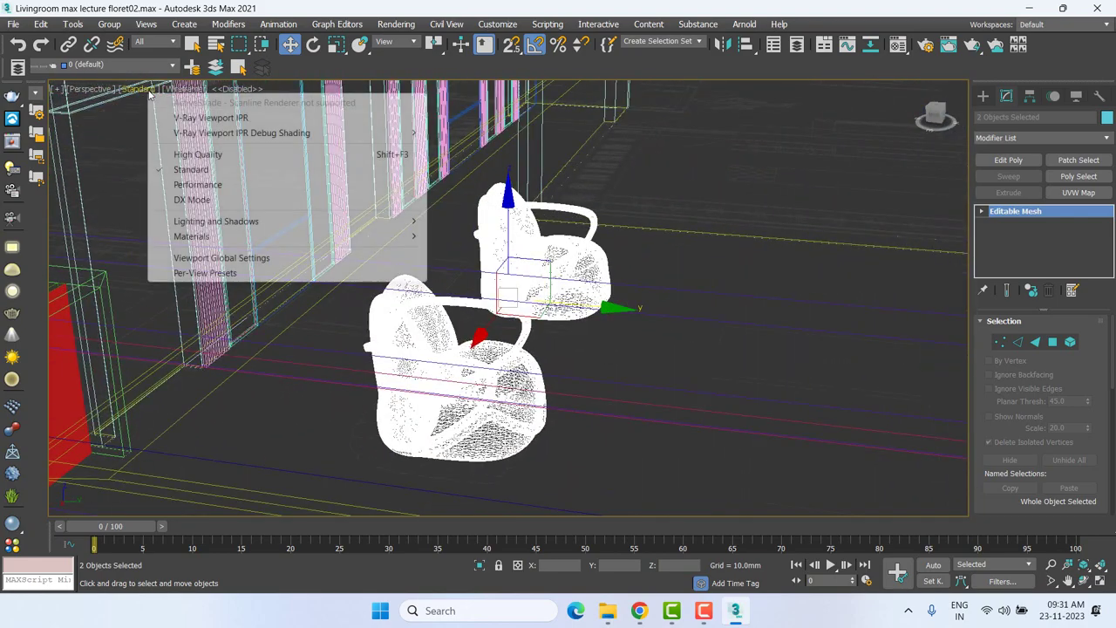
left_click(193, 169)
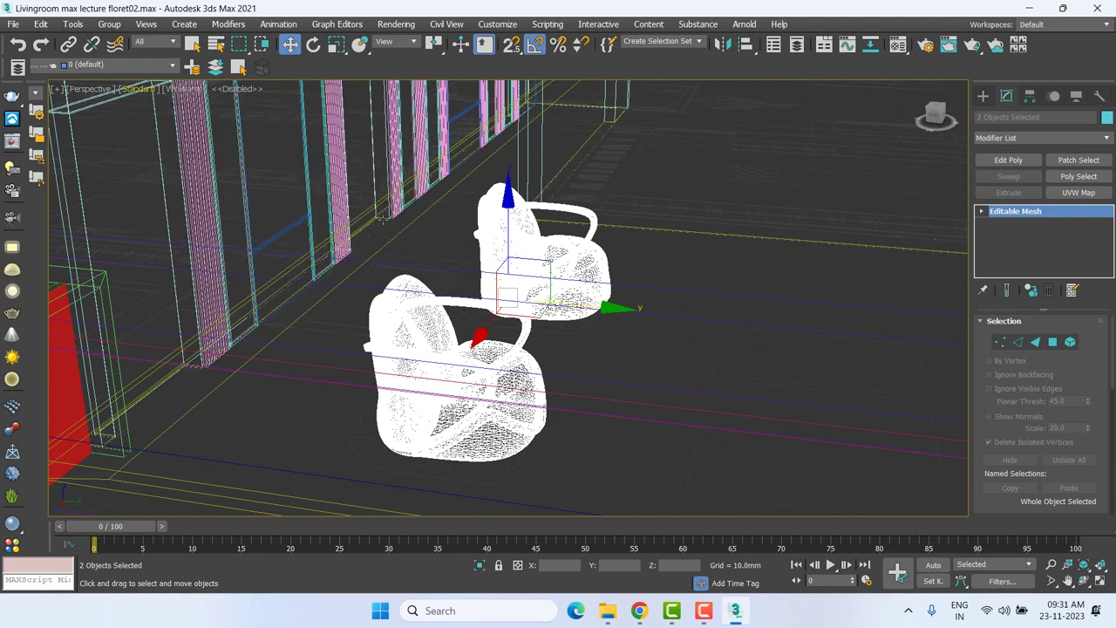
key("F3")
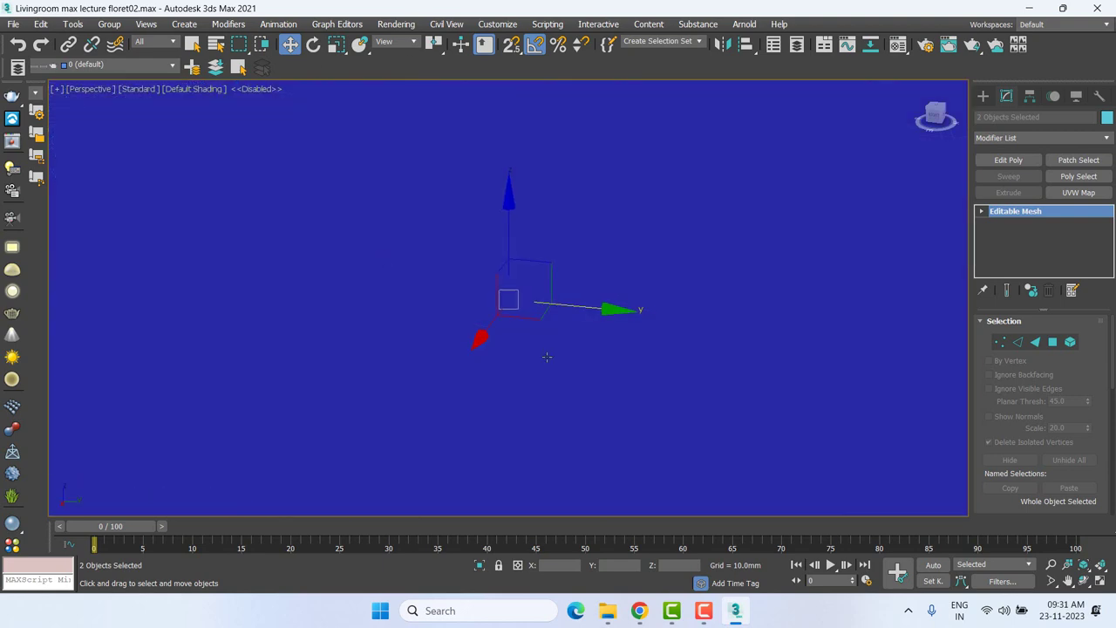
Briefly isolate the two armchairs, then restore the full room with the chairs framed left.
mouse_move(546, 348)
middle_mouse_down("alt")
mouse_move(587, 361)
mouse_move(535, 360)
mouse_move(538, 308)
mouse_move(563, 319)
mouse_move(589, 309)
mouse_move(586, 294)
middle_mouse_up("alt")
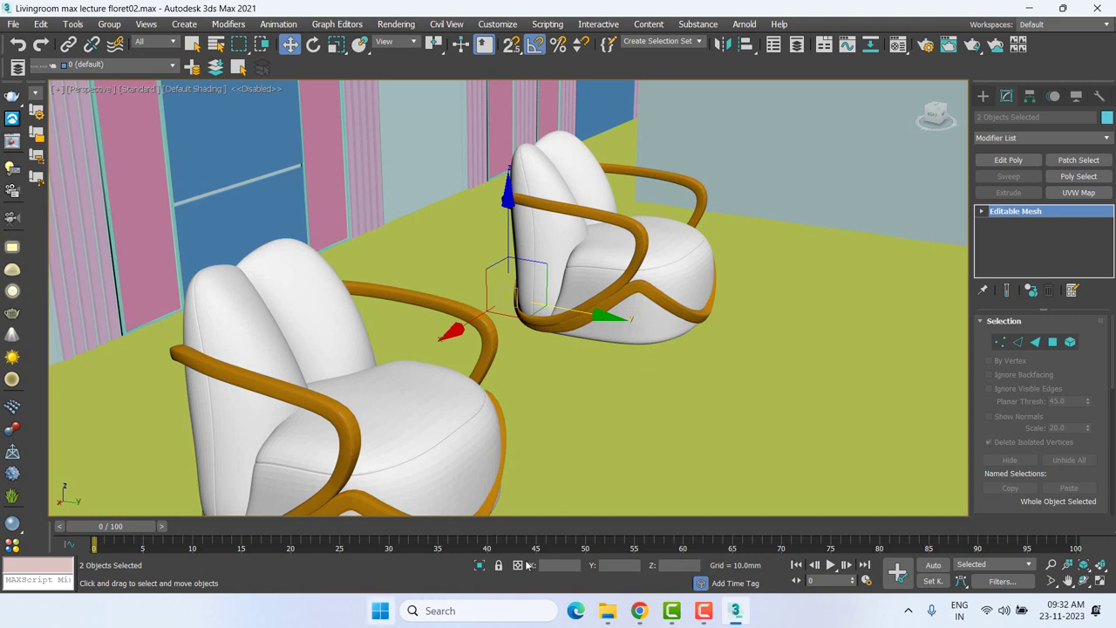
mouse_move(571, 417)
middle_mouse_down()
mouse_move(577, 369)
mouse_move(436, 439)
mouse_move(607, 357)
mouse_move(411, 393)
mouse_move(483, 391)
middle_mouse_up()
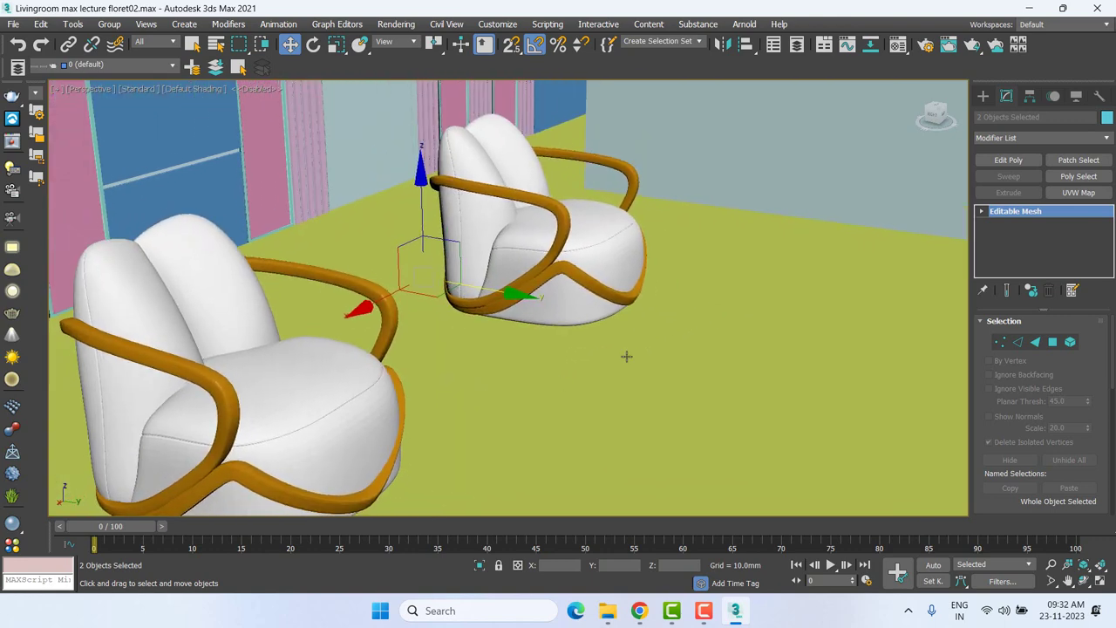
key("shift+g")
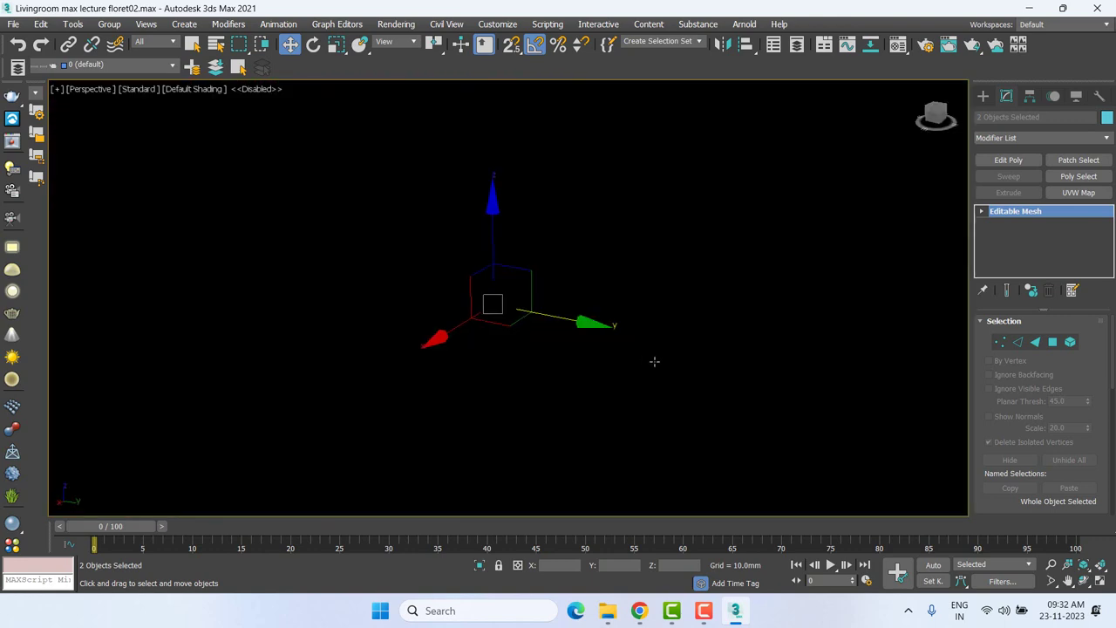
key("shift+g")
mouse_move(712, 363)
middle_mouse_down()
mouse_move(479, 343)
mouse_move(433, 371)
mouse_move(573, 383)
mouse_move(477, 367)
middle_mouse_up()
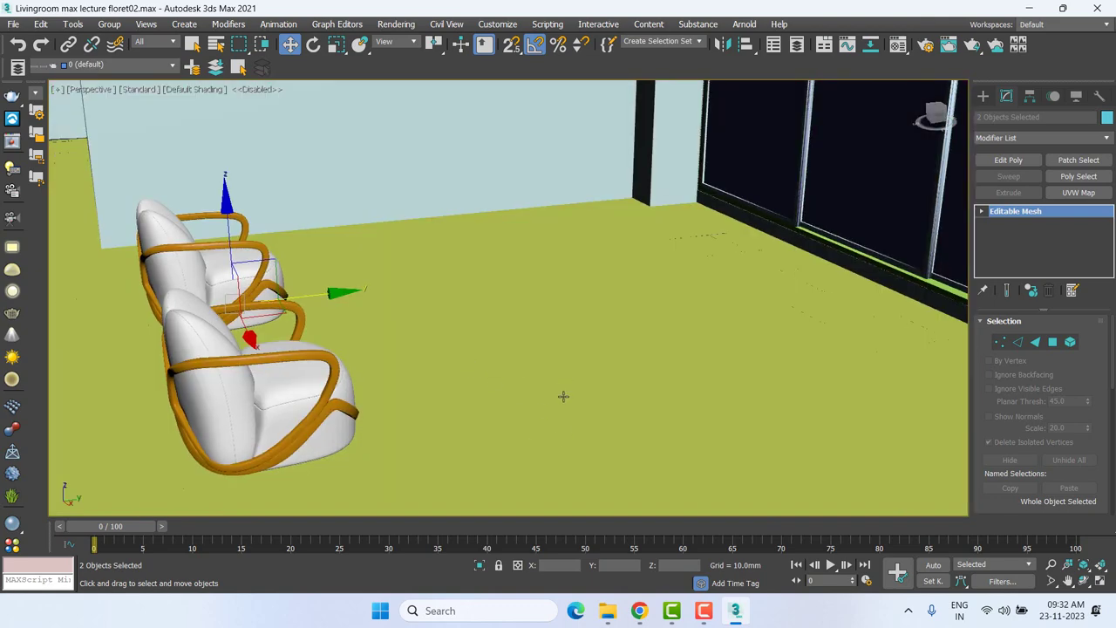
Go back from the Sofa fabric page to the Archive3D furniture listing, then return to 3ds Max.
mouse_move(639, 610)
left_click(557, 528)
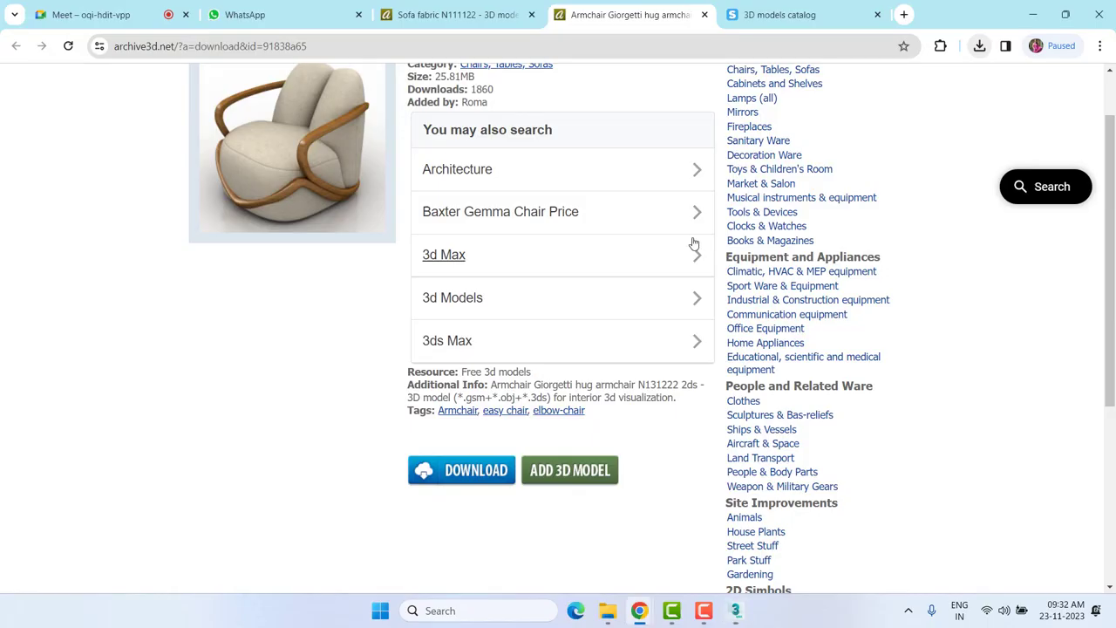
left_click(431, 14)
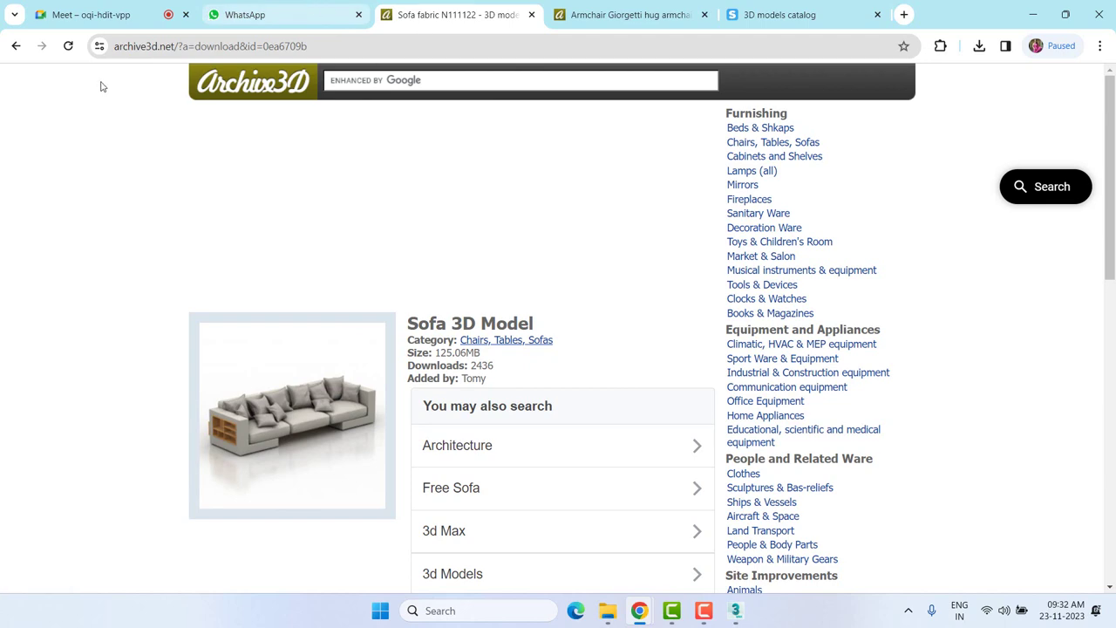
left_click(16, 46)
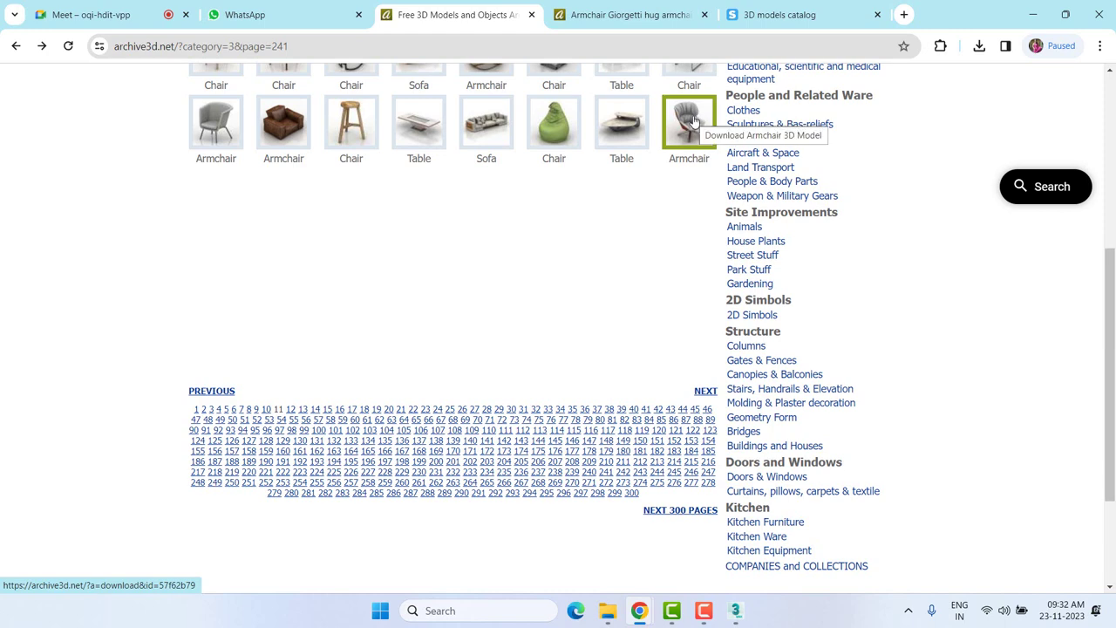
scroll(602, 218, "up", 1)
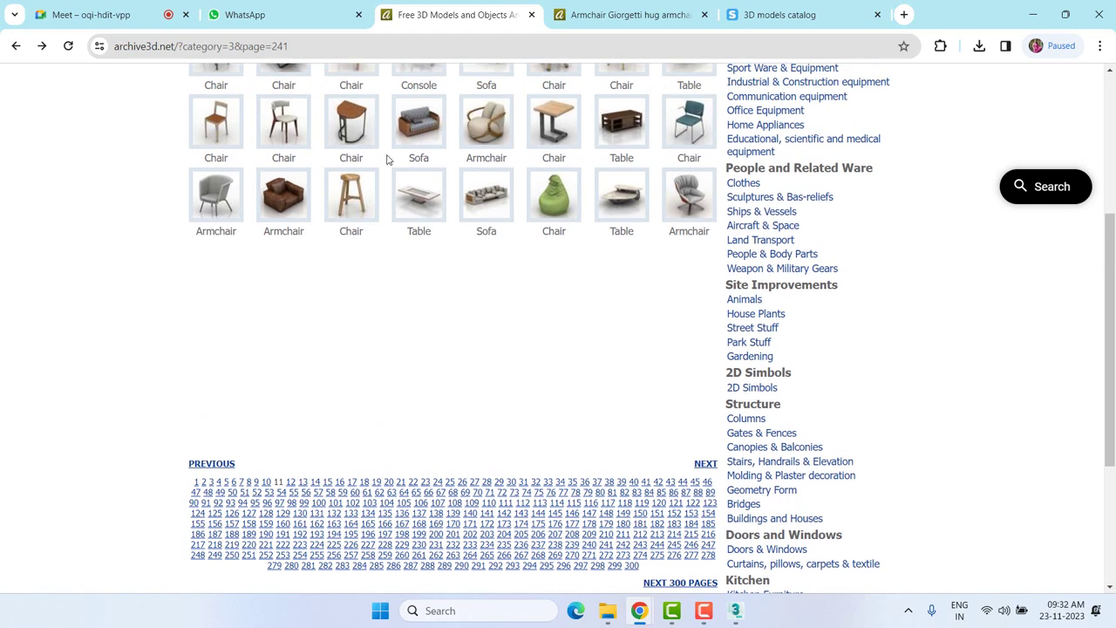
scroll(499, 309, "up", 3)
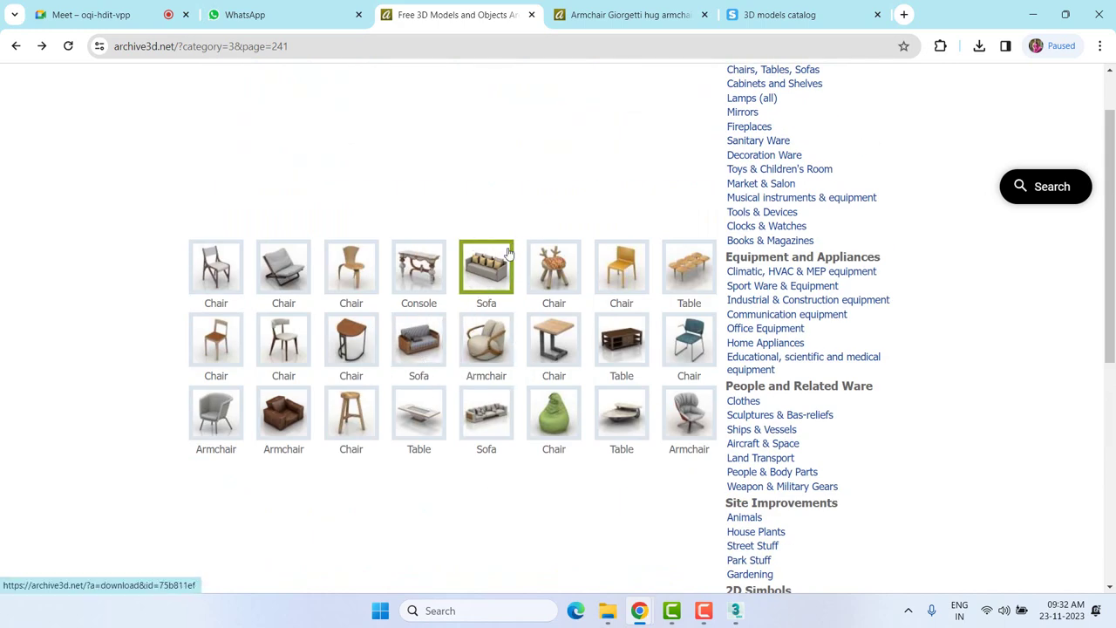
left_click(735, 610)
Switch the viewport to Top view in wireframe.
key("t")
scroll(557, 351, "down", 2)
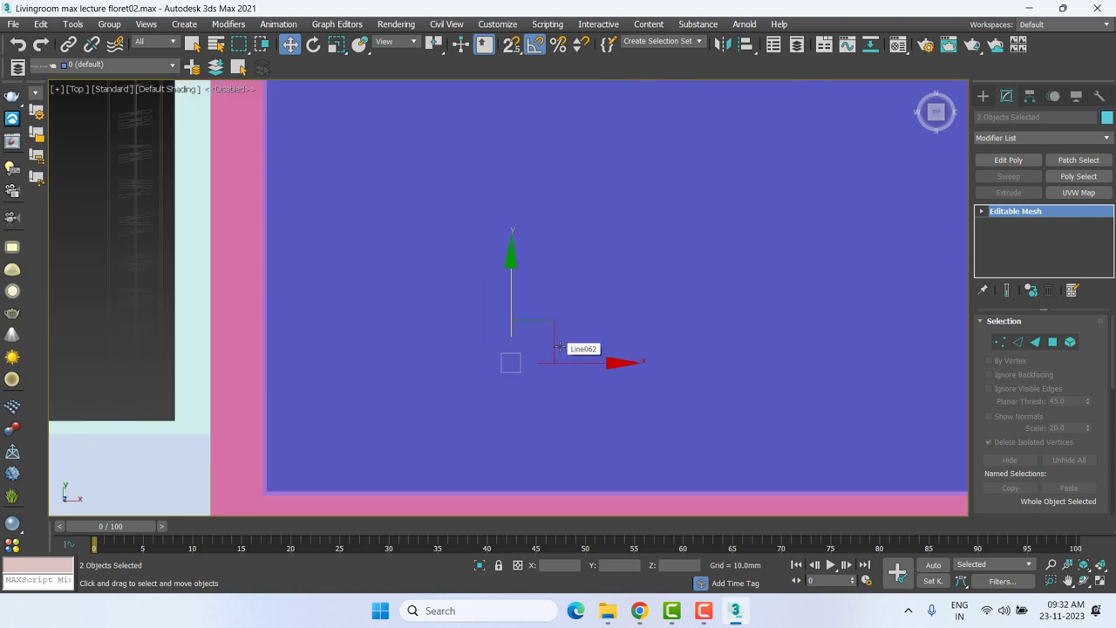
scroll(558, 350, "down", 2)
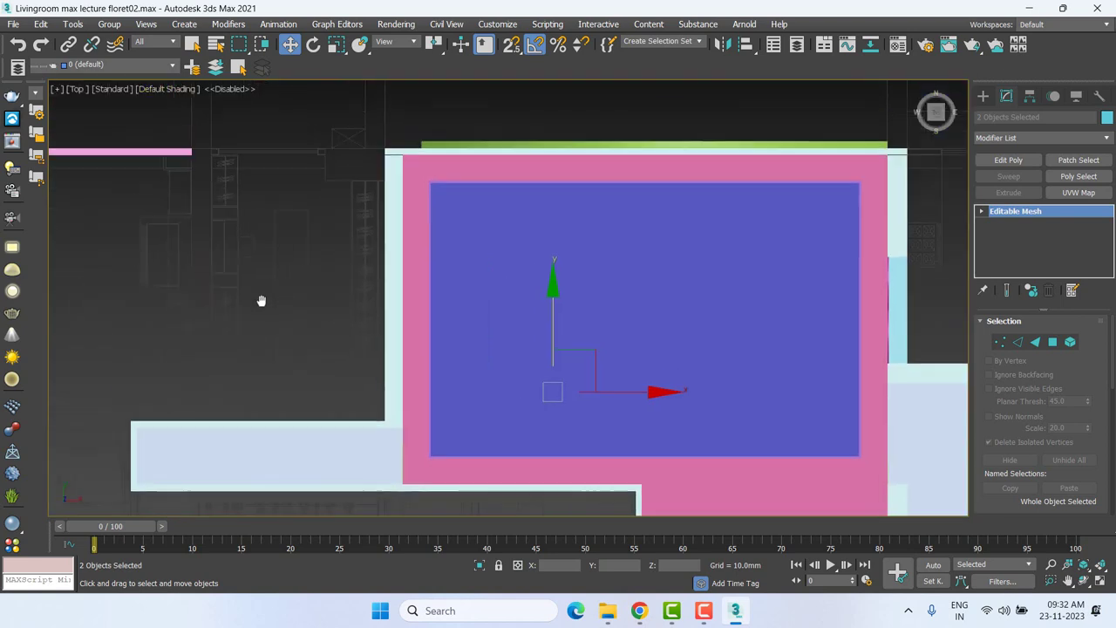
key("F3")
scroll(503, 241, "up", 1)
scroll(552, 200, "up", 3)
scroll(538, 274, "down", 2)
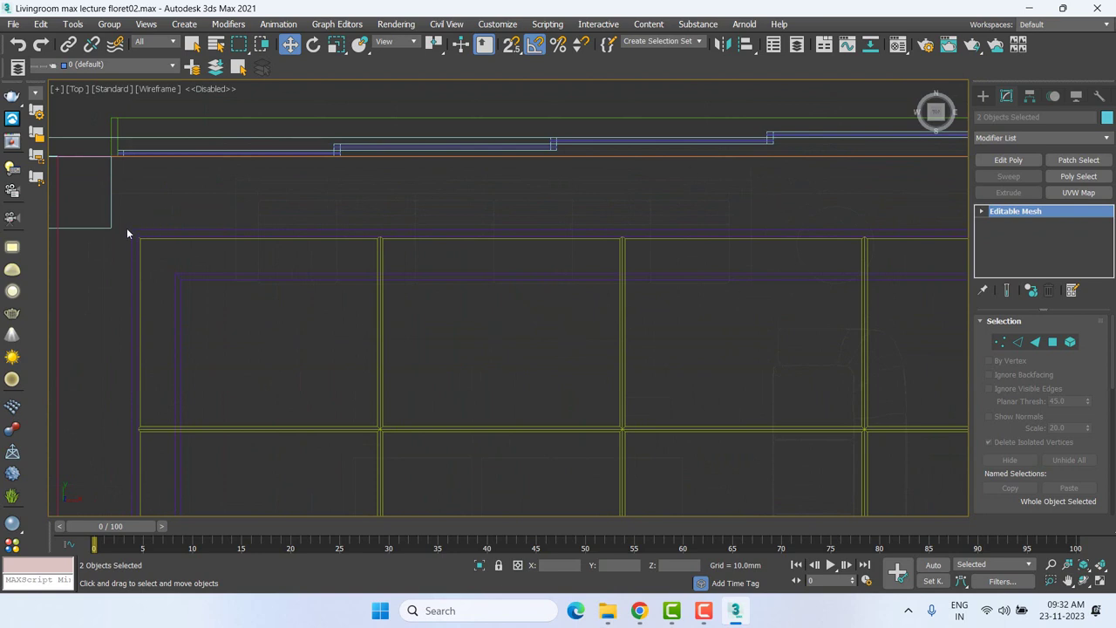
Pan and zoom the top view to centre the two armchairs.
middle_click_drag(618, 347, 620, 324)
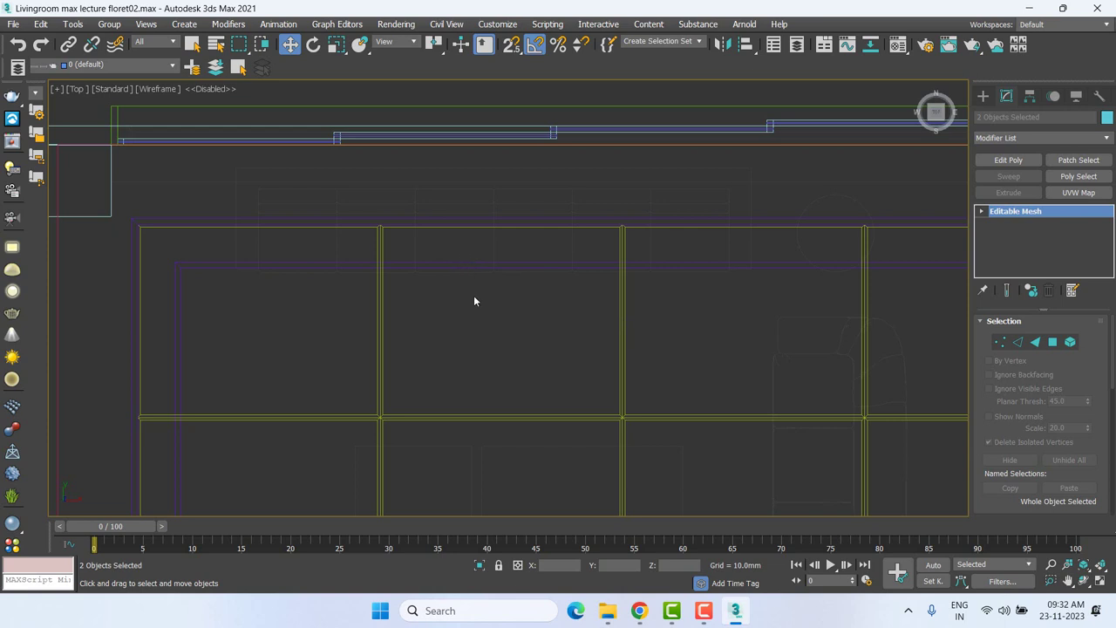
scroll(850, 203, "down", 2)
scroll(798, 268, "down", 2)
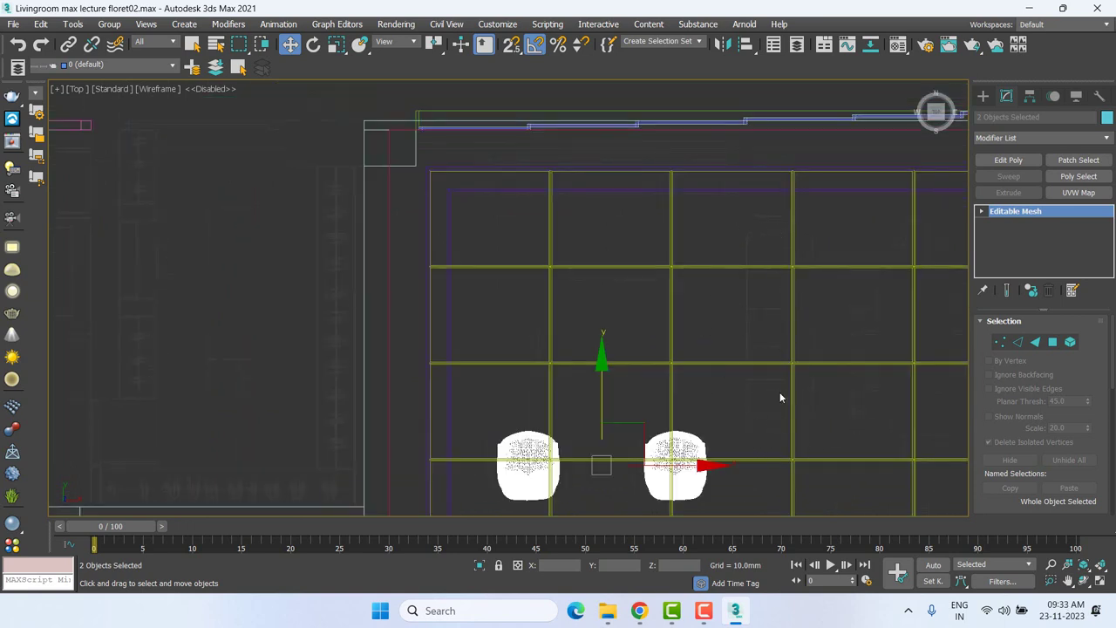
middle_click_drag(766, 343, 737, 269)
scroll(737, 270, "up", 2)
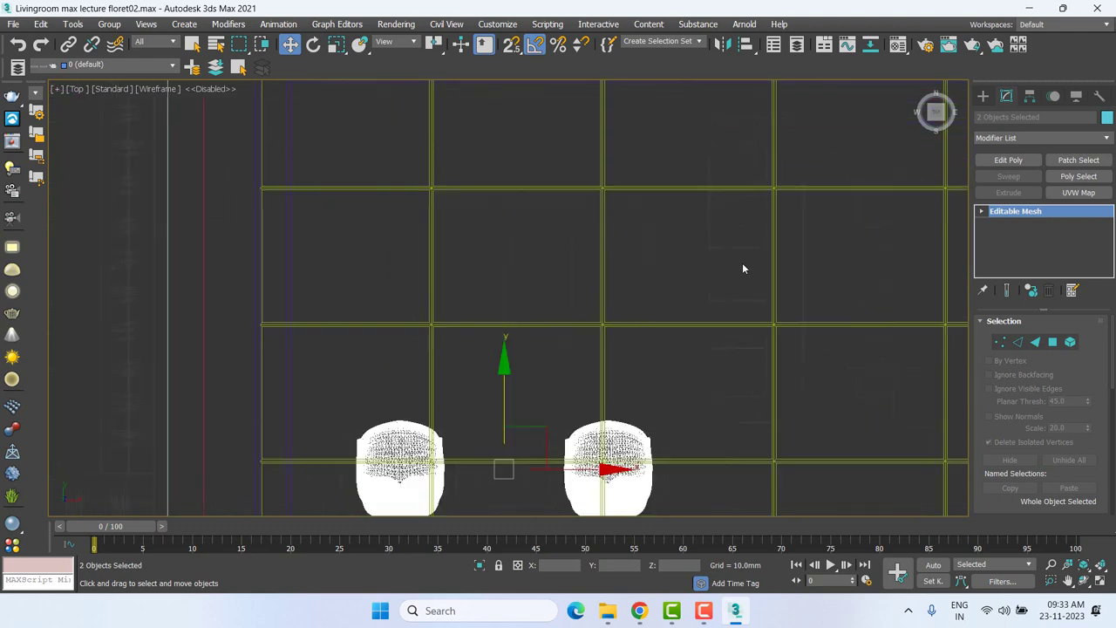
scroll(747, 397, "down", 2)
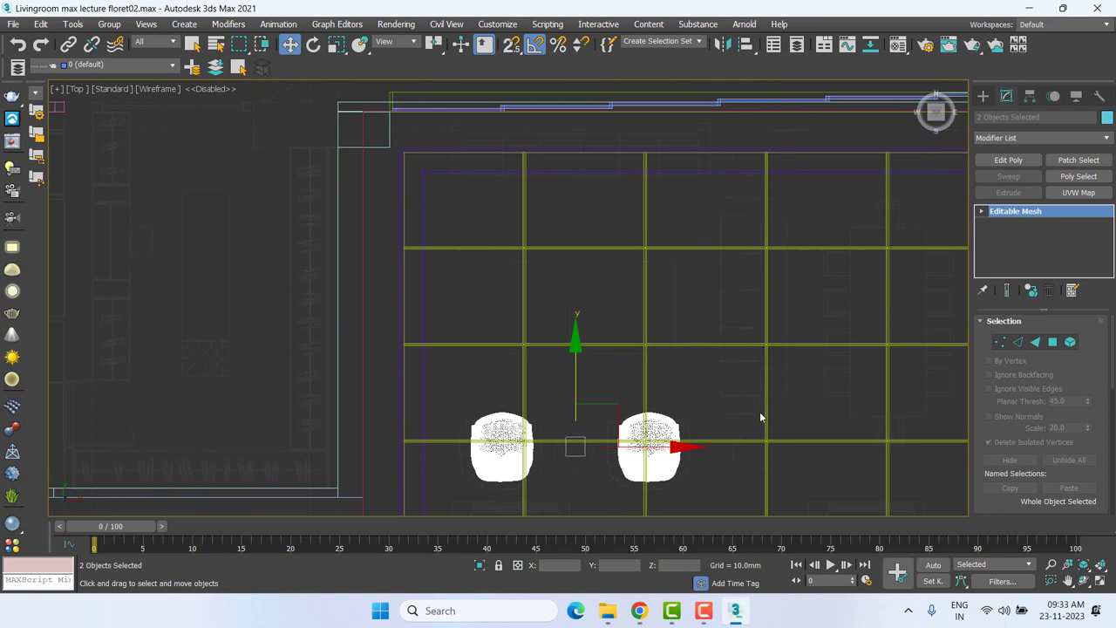
middle_click_drag(759, 406, 764, 412)
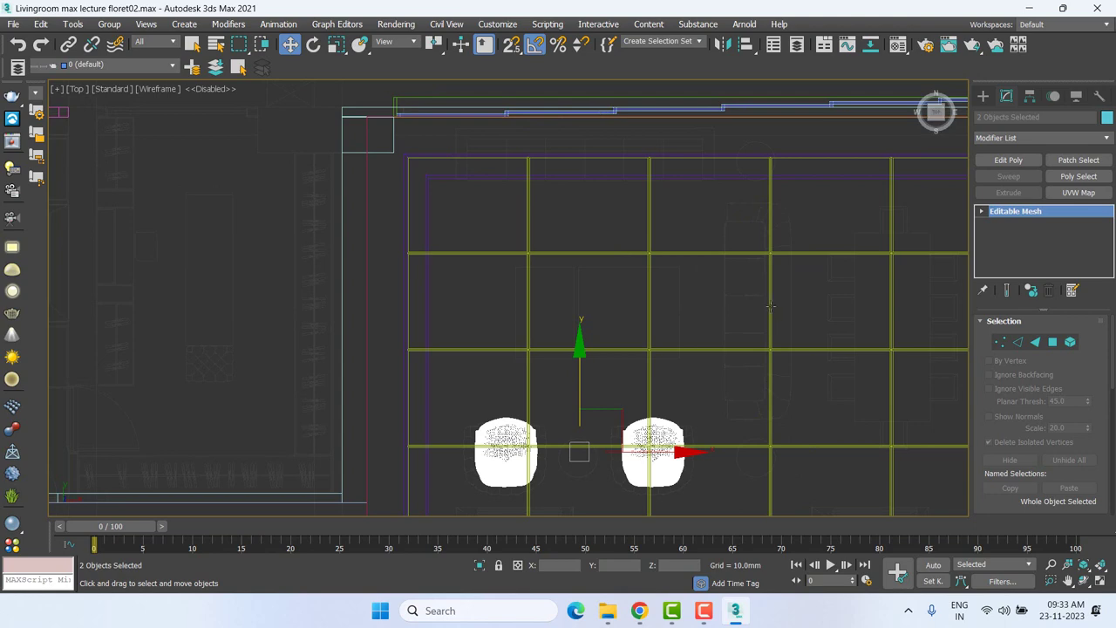
mouse_move(775, 398)
middle_mouse_down()
mouse_move(823, 192)
mouse_move(805, 241)
middle_mouse_up()
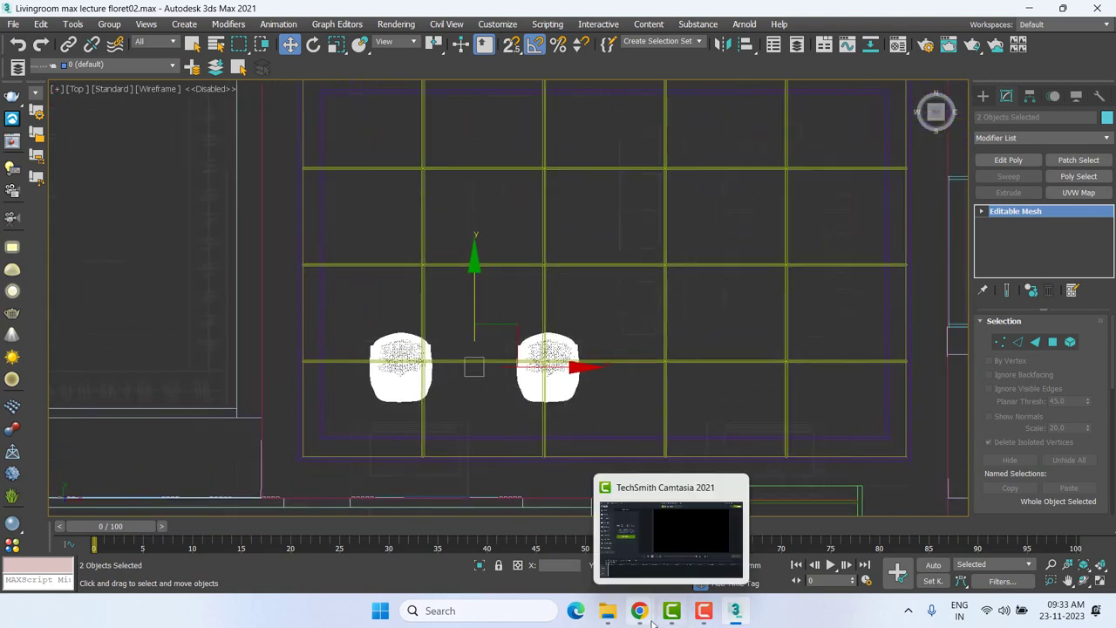
Open page 265 of the furniture listing, dismiss the ad, and back out of the Table page.
left_click(593, 523)
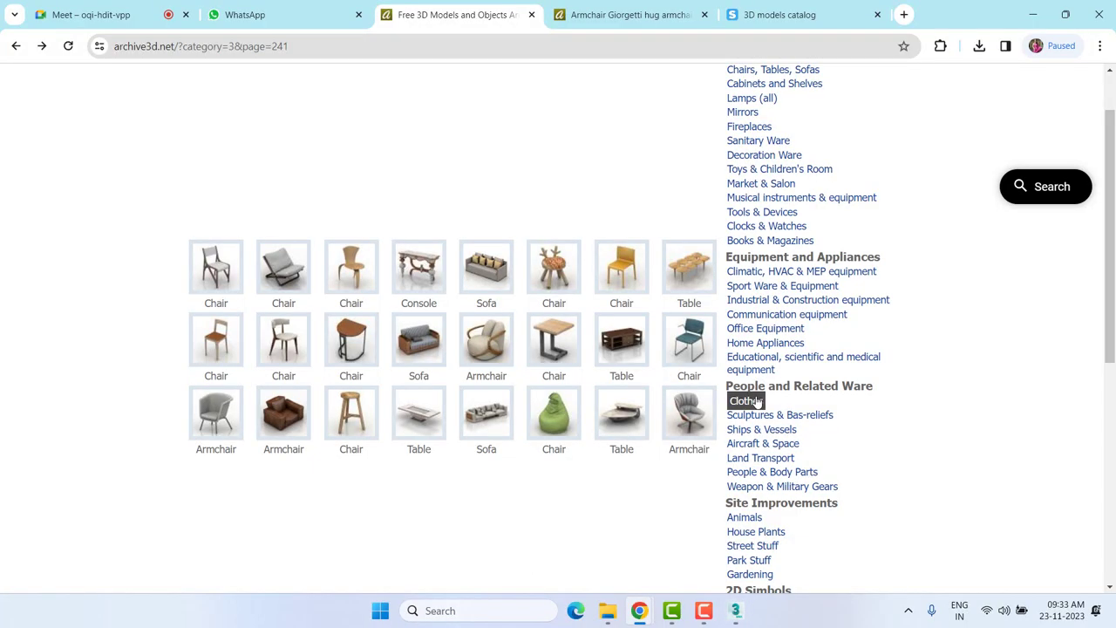
scroll(381, 427, "down", 2)
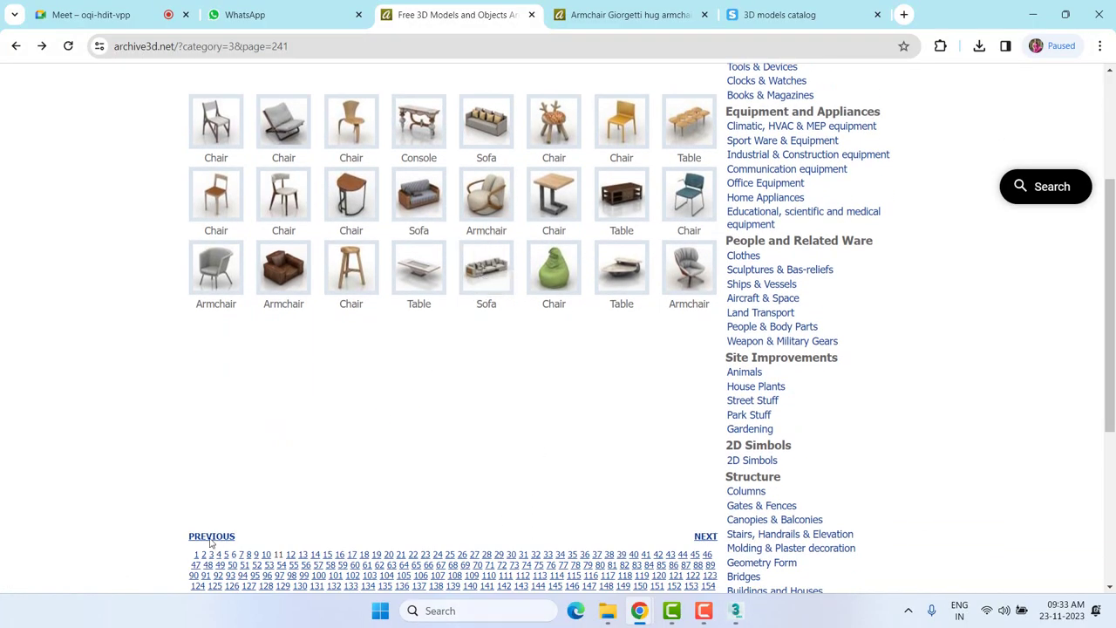
left_click(293, 559)
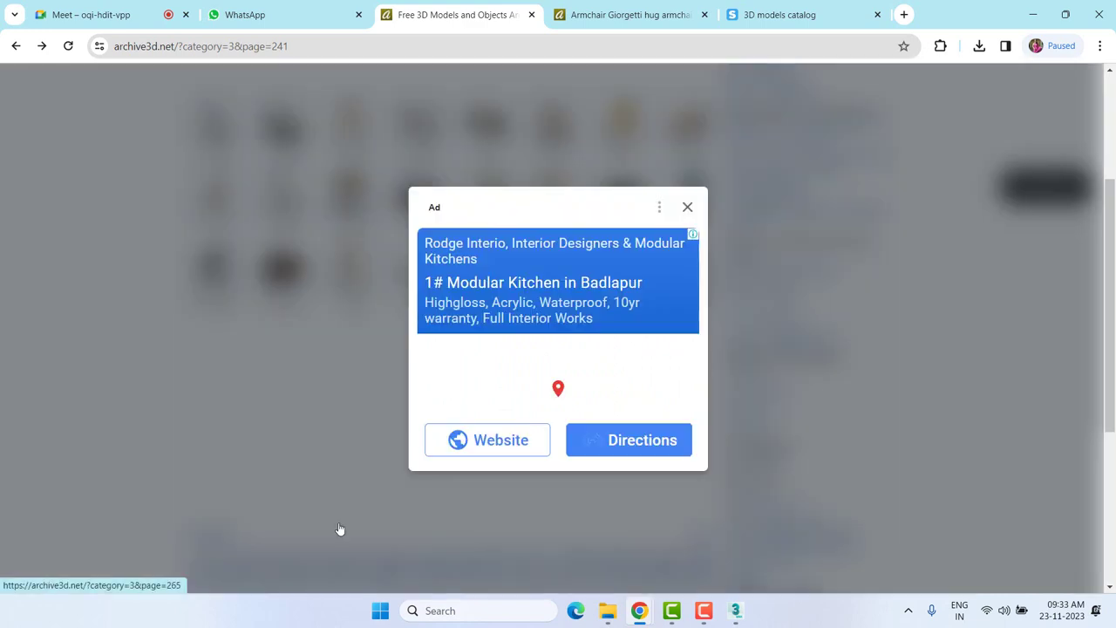
left_click(688, 207)
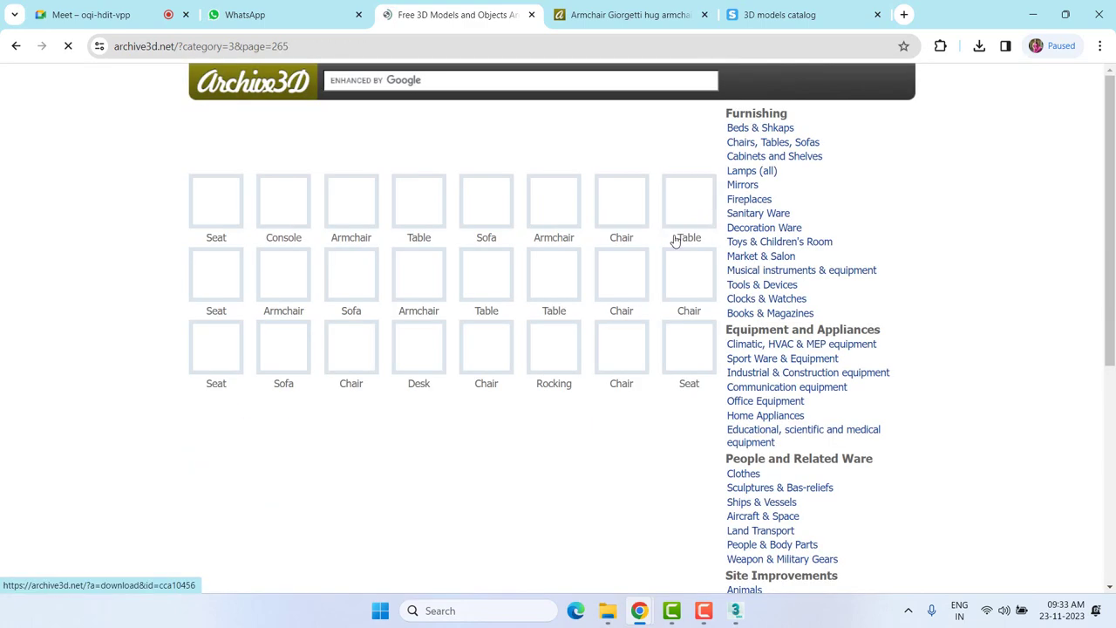
left_click(676, 241)
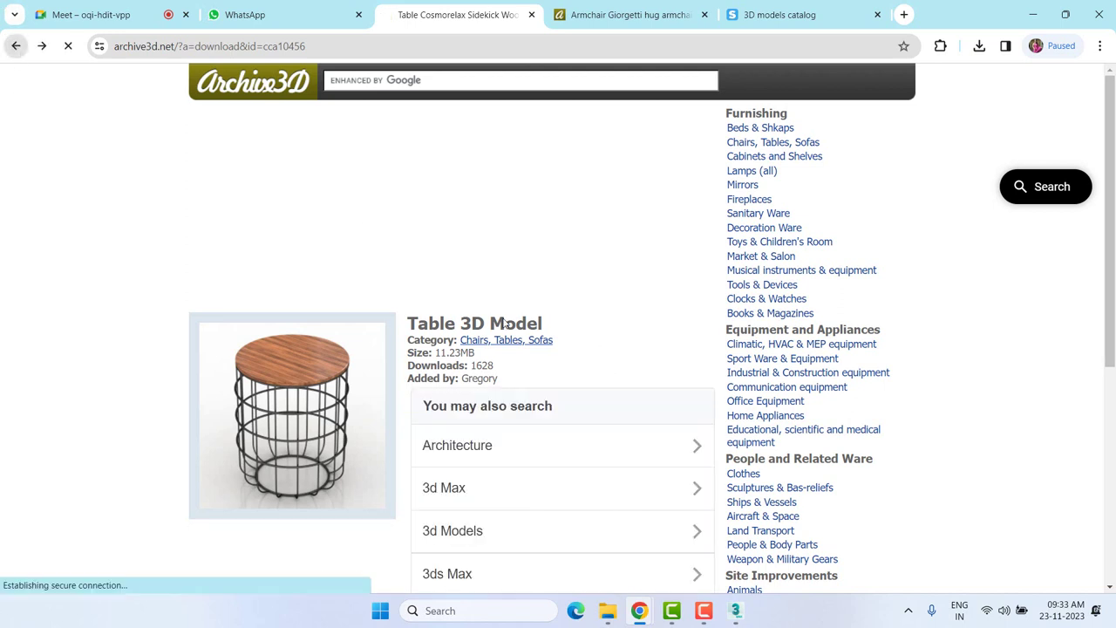
key("alt+Left")
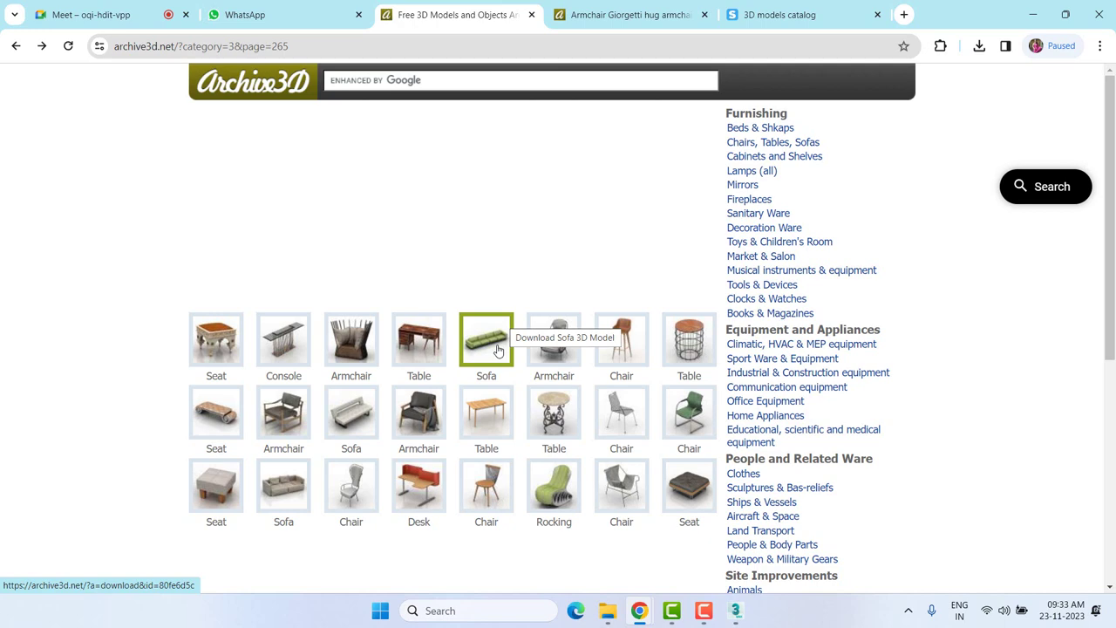
Jump ahead to page 289 and minimize the browser.
scroll(552, 296, "down", 3)
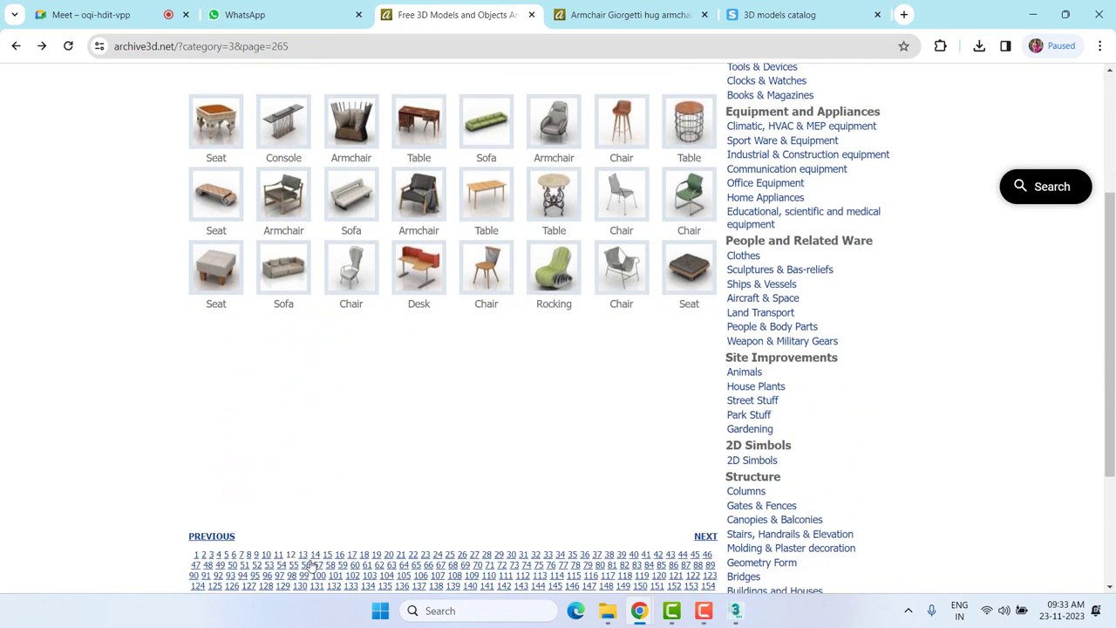
left_click(306, 559)
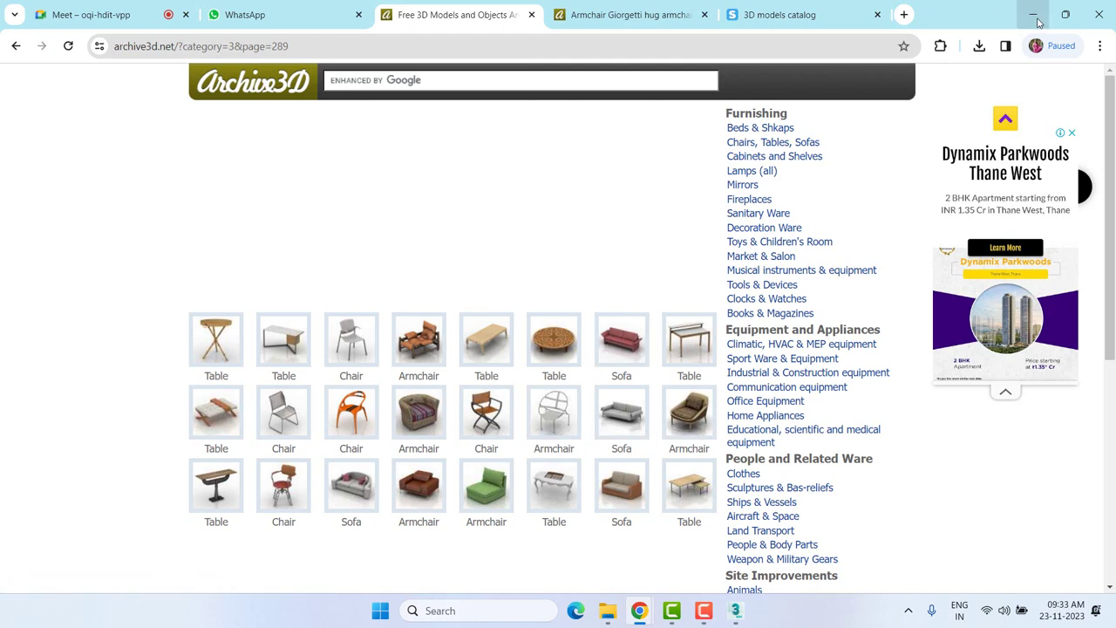
key("super+Down")
key("super+Down")
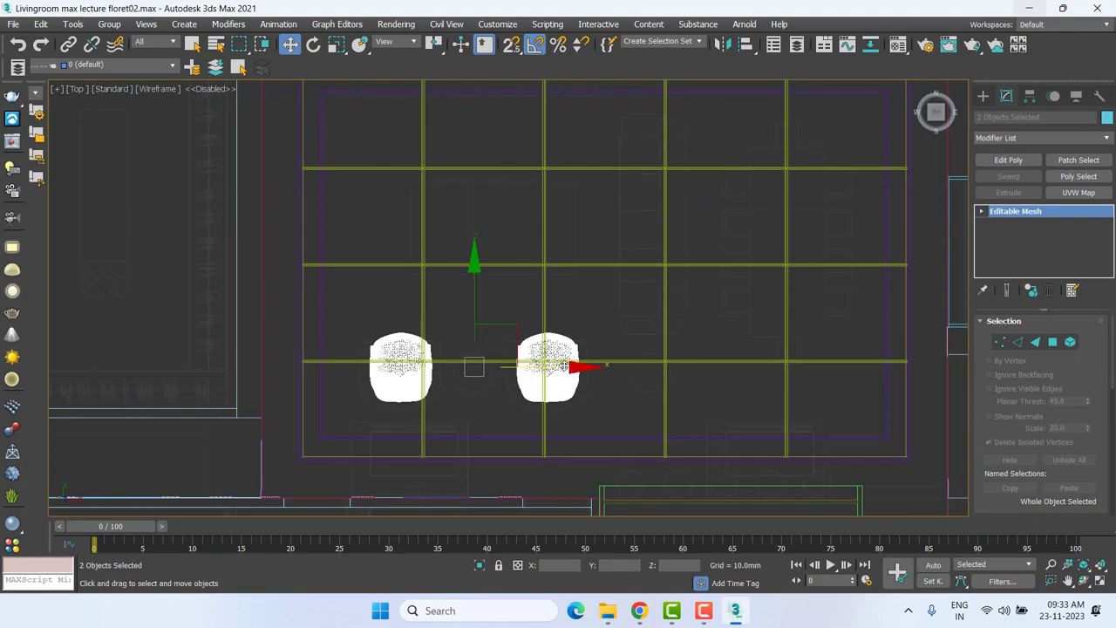
Frame both armchairs in a shaded Perspective view and deselect them.
key("p")
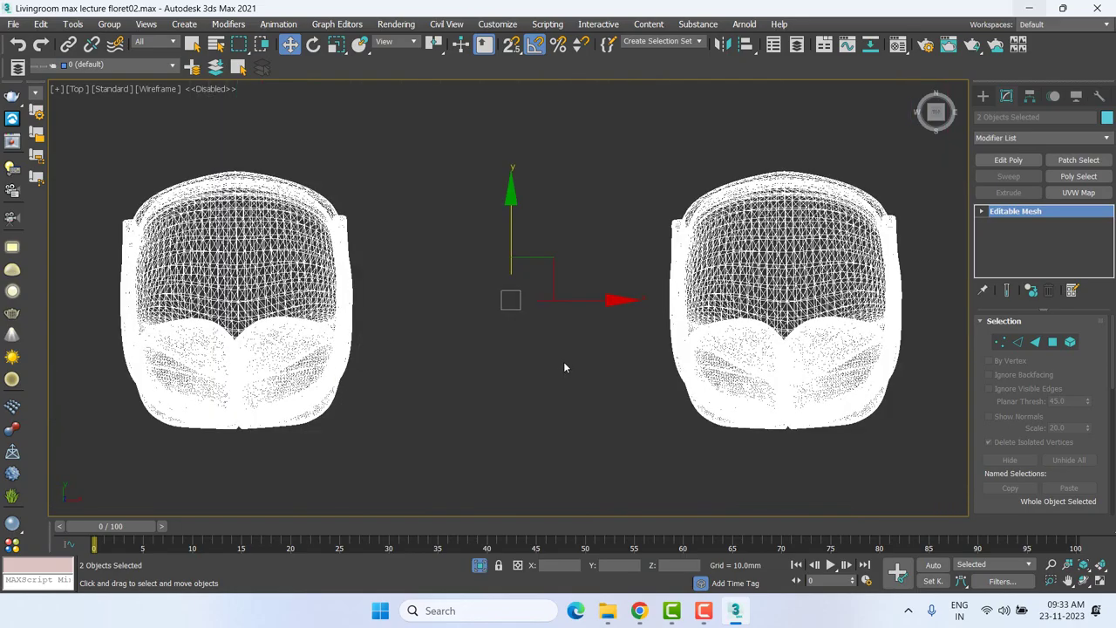
key("z")
middle_click_drag(588, 357, 406, 269, "alt")
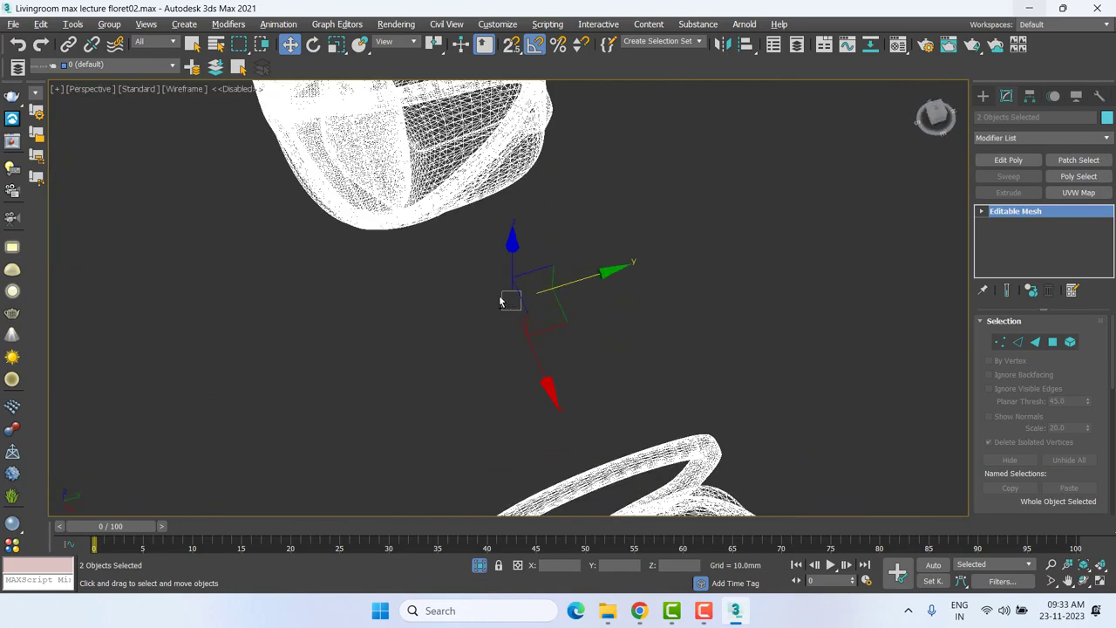
scroll(406, 269, "down", 5)
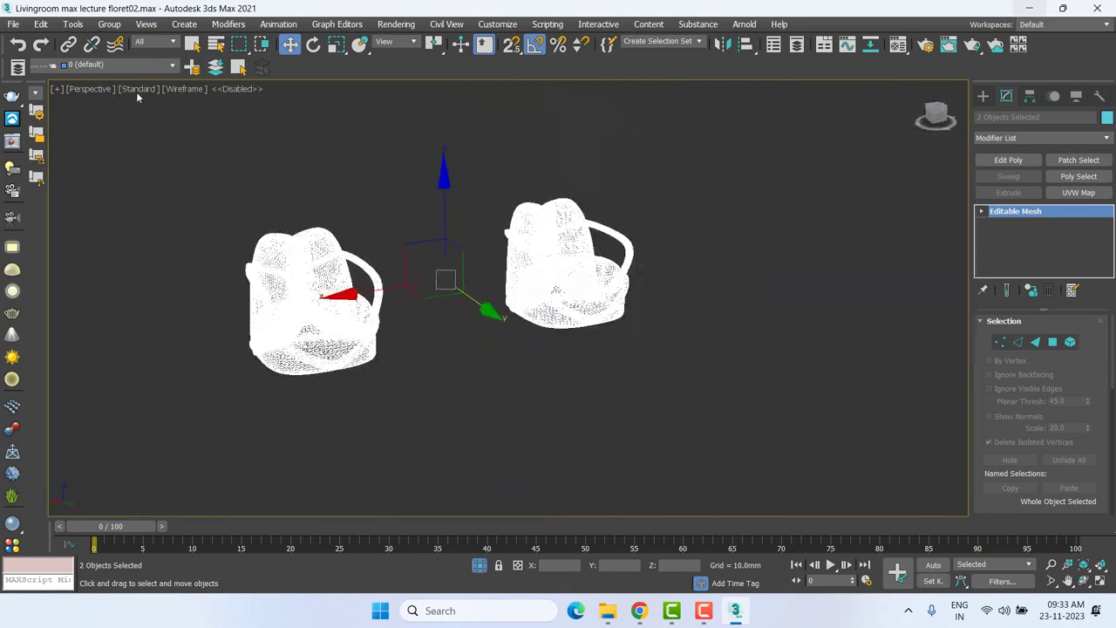
middle_click_drag(198, 162, 265, 248)
key("F3")
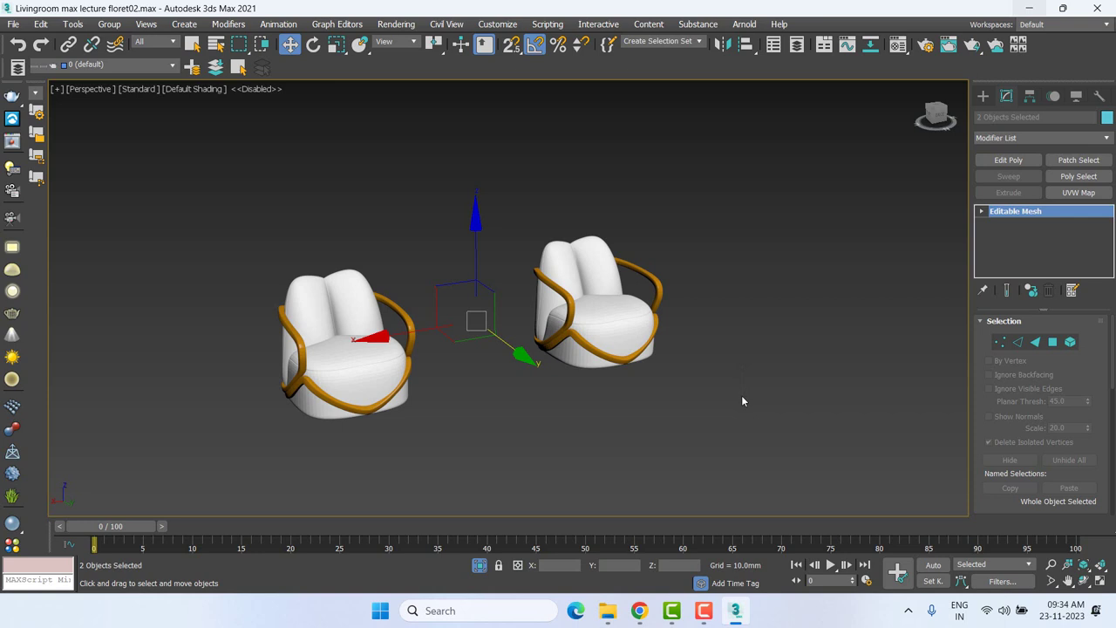
left_click(713, 183)
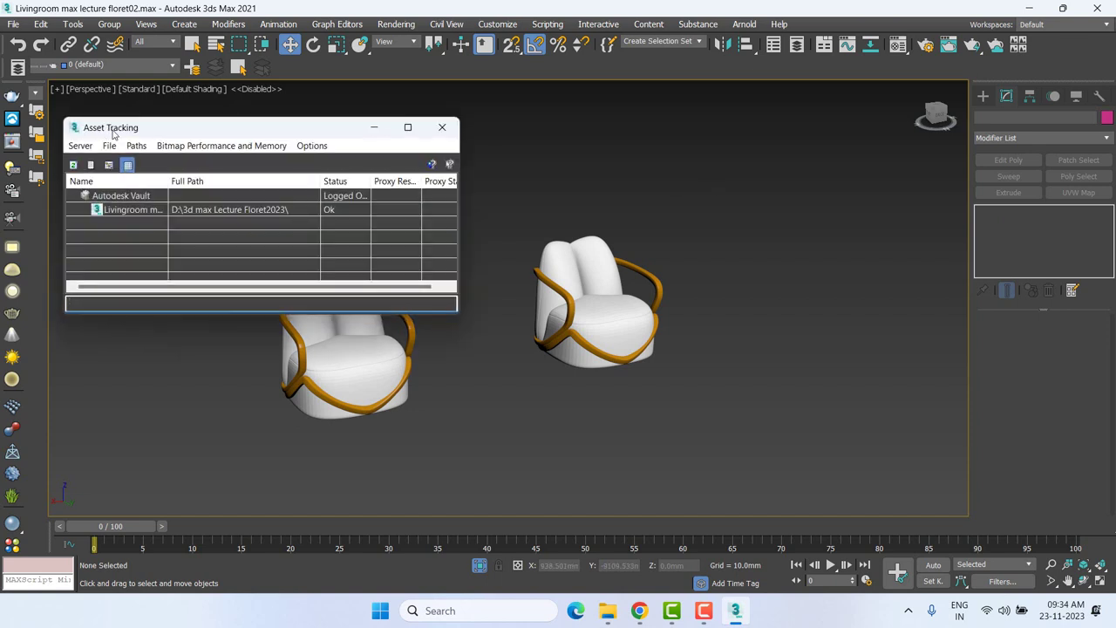
Maximize Asset Tracking, refresh it, and select the 12_1_2_d and 14_2_3_d maps for path options.
left_click_drag(299, 124, 522, 82)
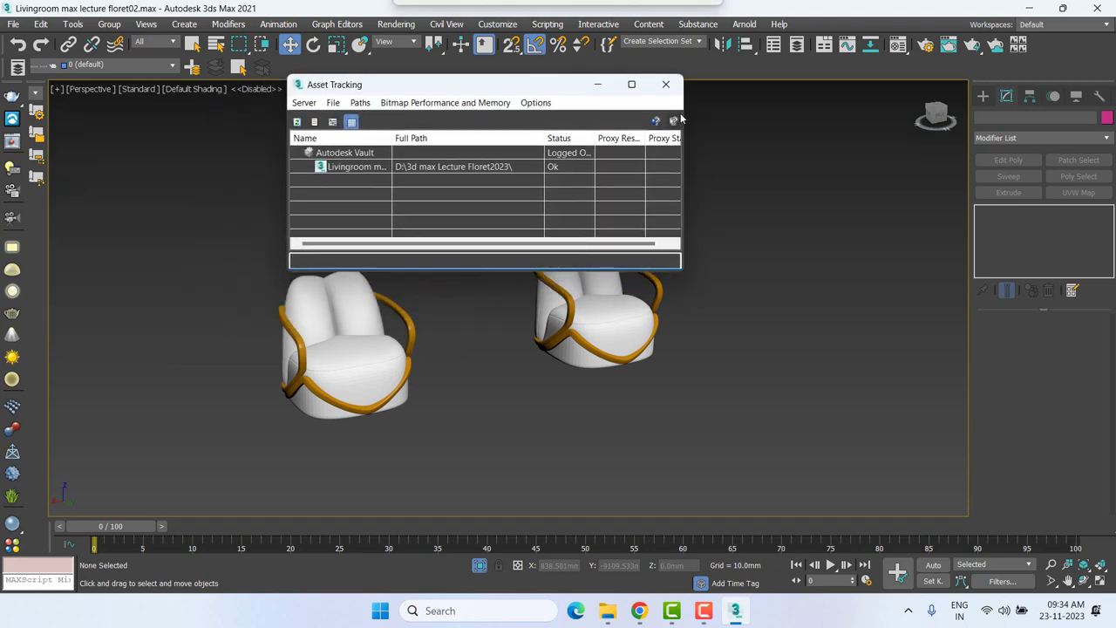
left_click(631, 84)
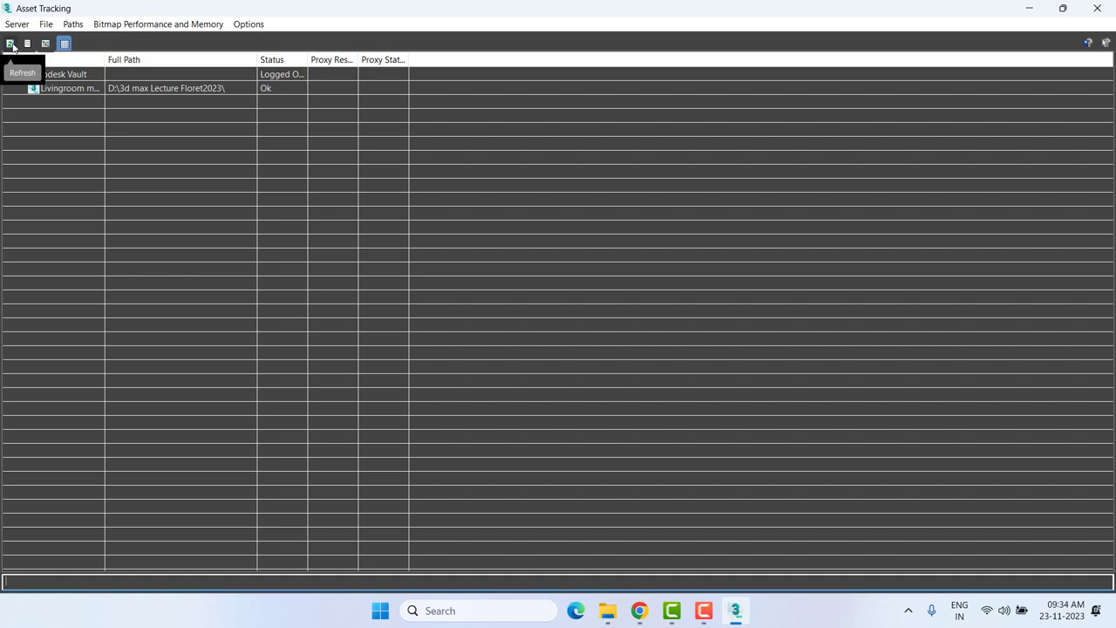
left_click(11, 45)
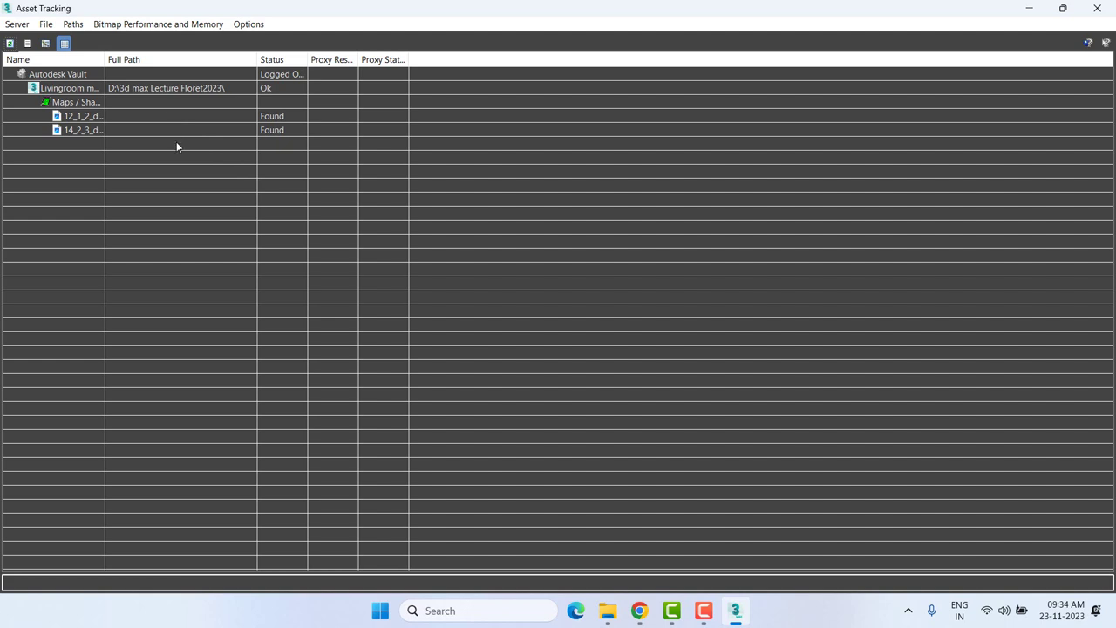
left_click(91, 115)
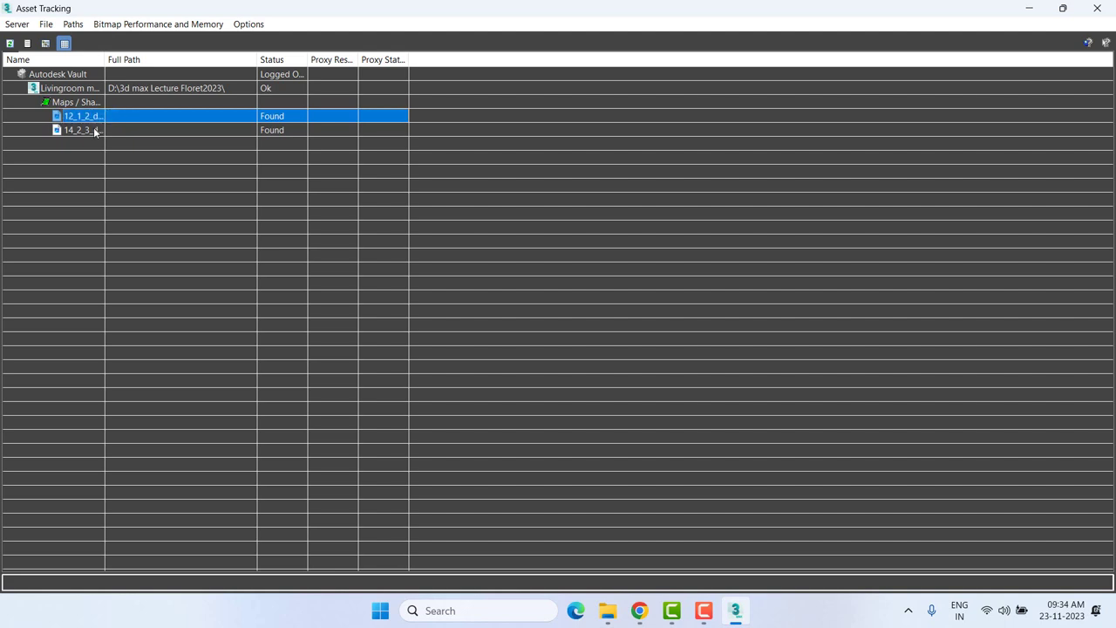
left_click(93, 129, "shift")
right_click(184, 123)
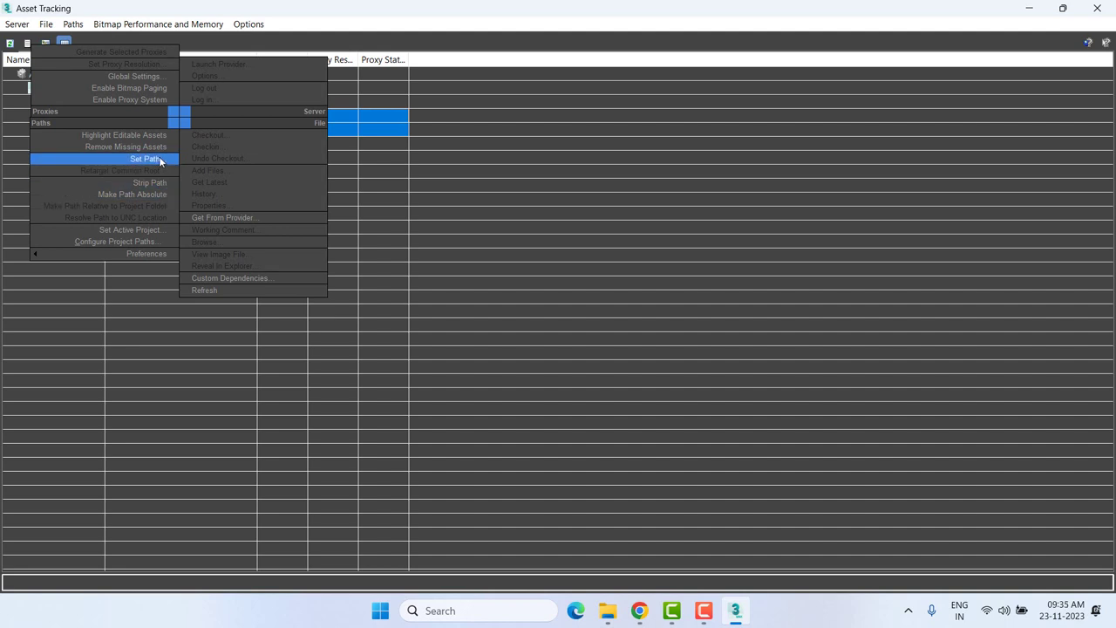
Set both maps' path to the Armchair Giorgetti hug armchair N131222 folder and widen the Full Path column.
left_click(160, 161)
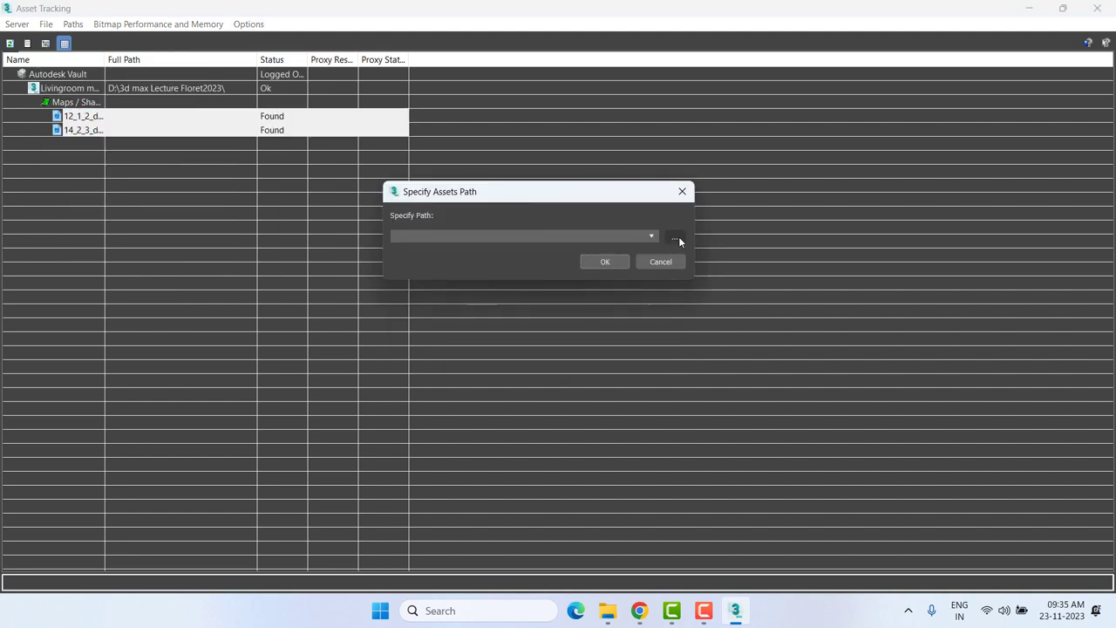
left_click(676, 237)
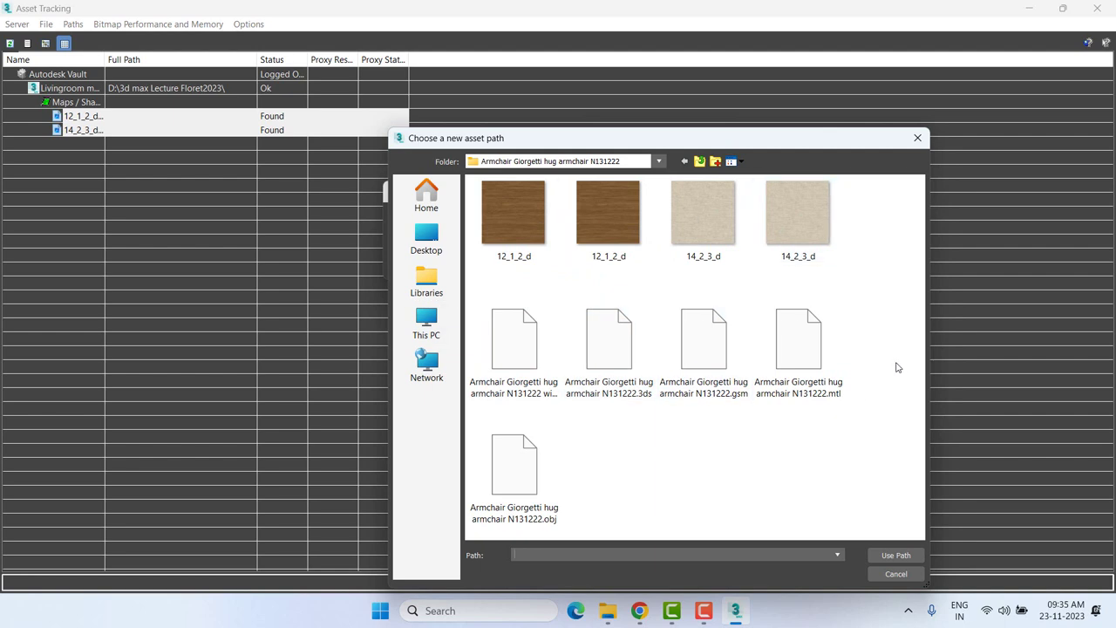
left_click(898, 555)
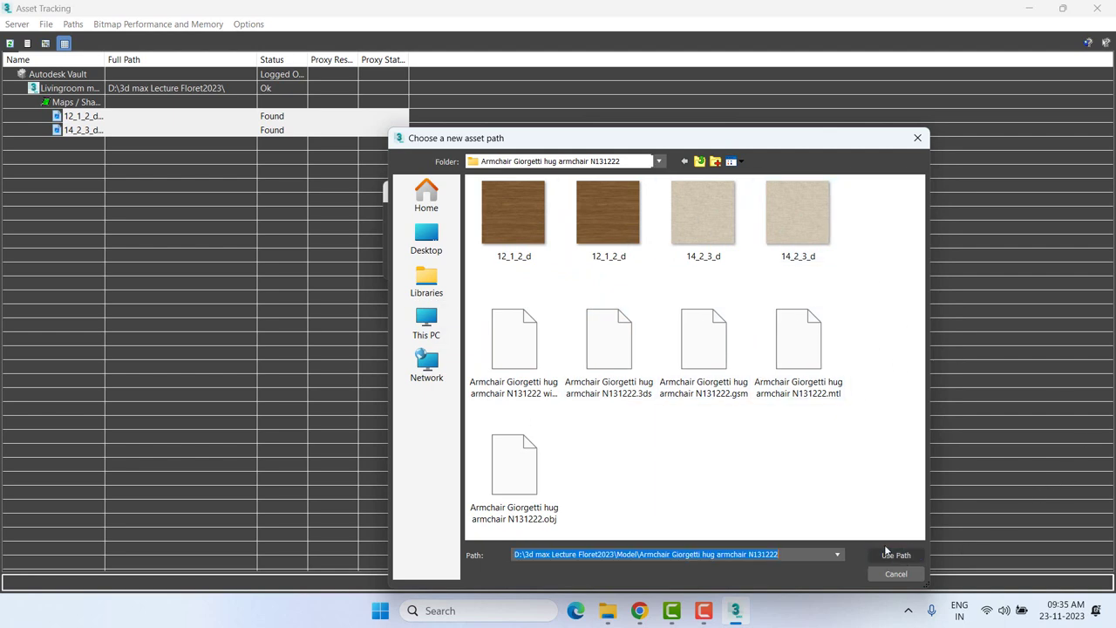
left_click(910, 557)
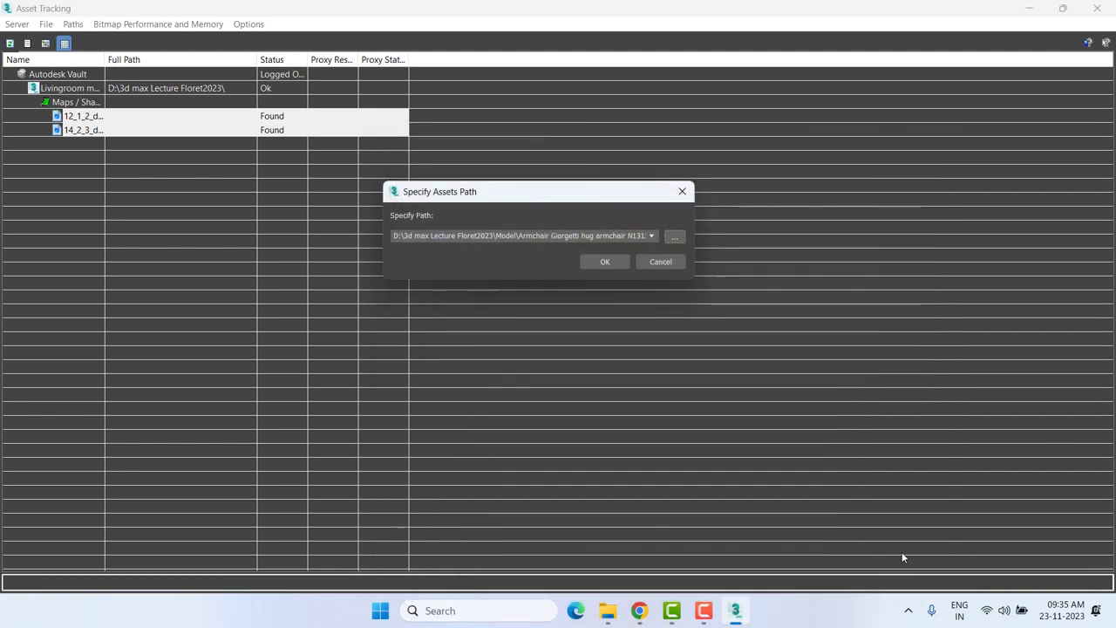
left_click(605, 262)
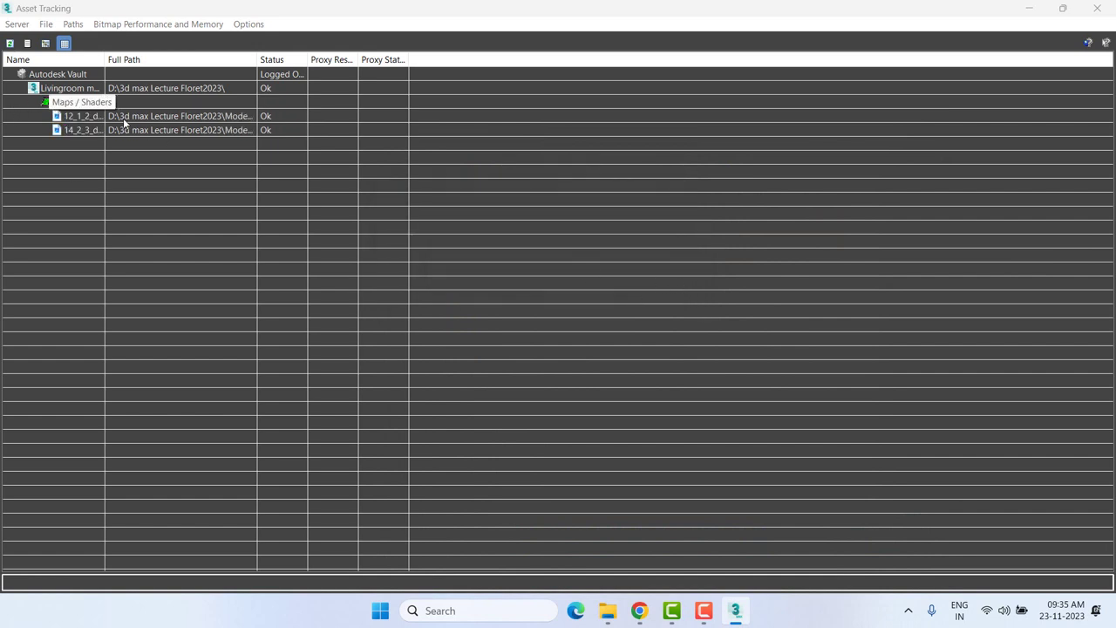
left_click_drag(258, 59, 473, 61)
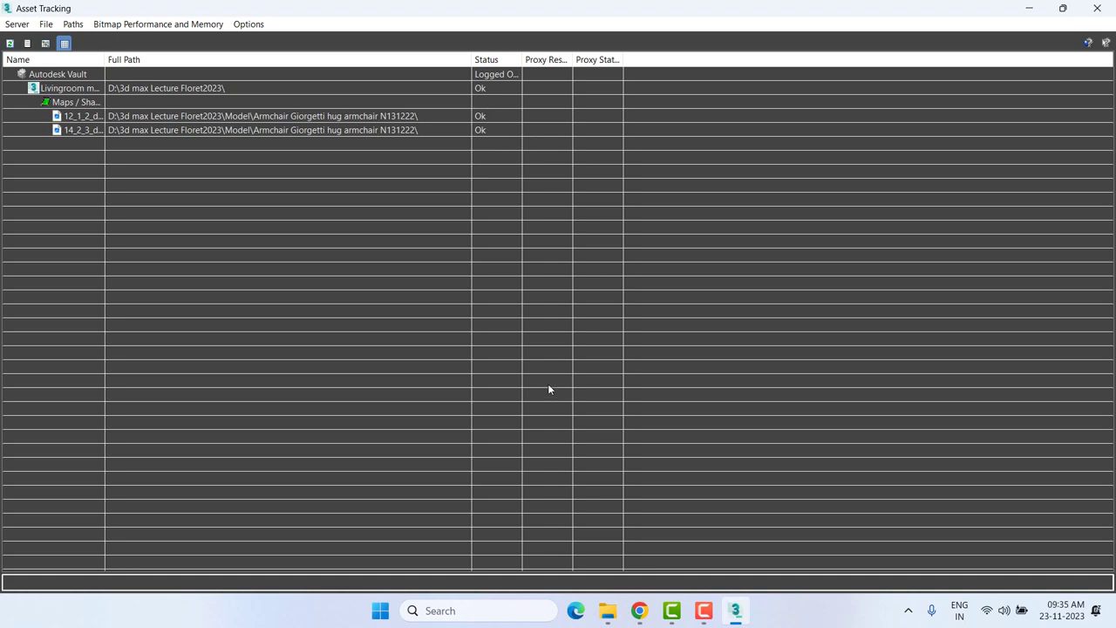
Close Asset Tracking, zoom in on the armchair's backrest, then zoom back out.
key("Escape")
scroll(585, 306, "up", 5)
scroll(614, 335, "up", 3)
scroll(625, 334, "up", 2)
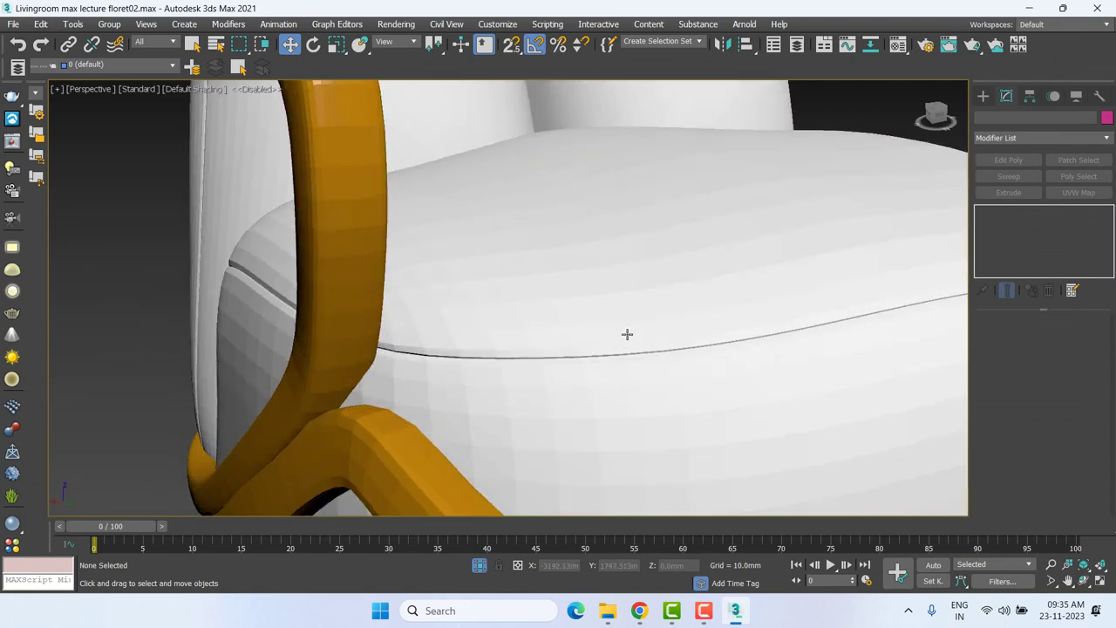
scroll(602, 366, "down", 4)
middle_click_drag(634, 252, 639, 270)
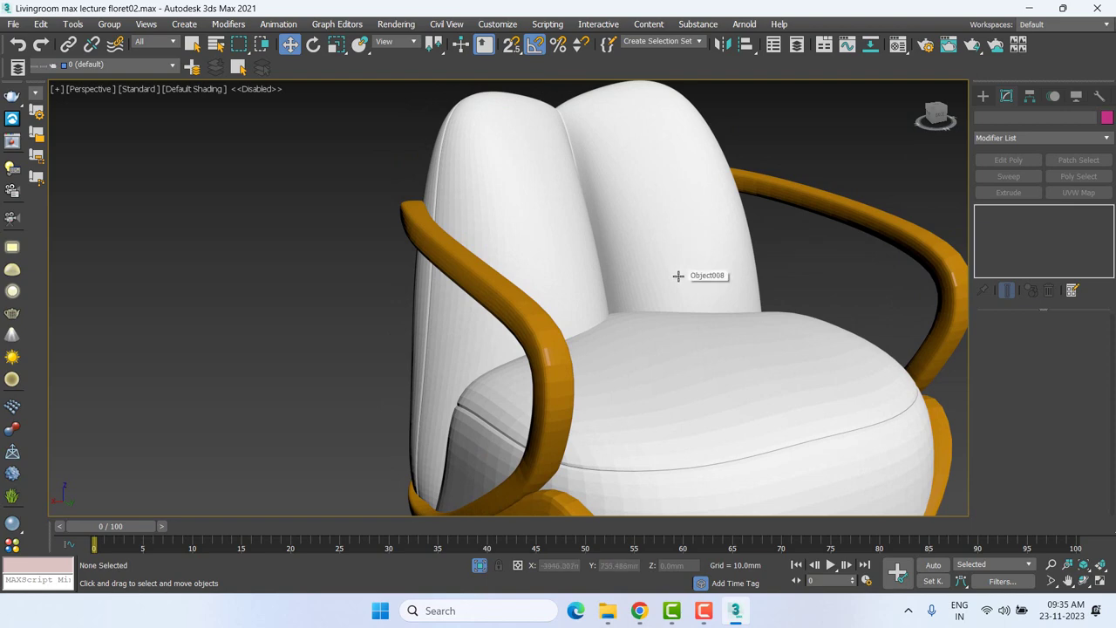
scroll(671, 270, "down", 4)
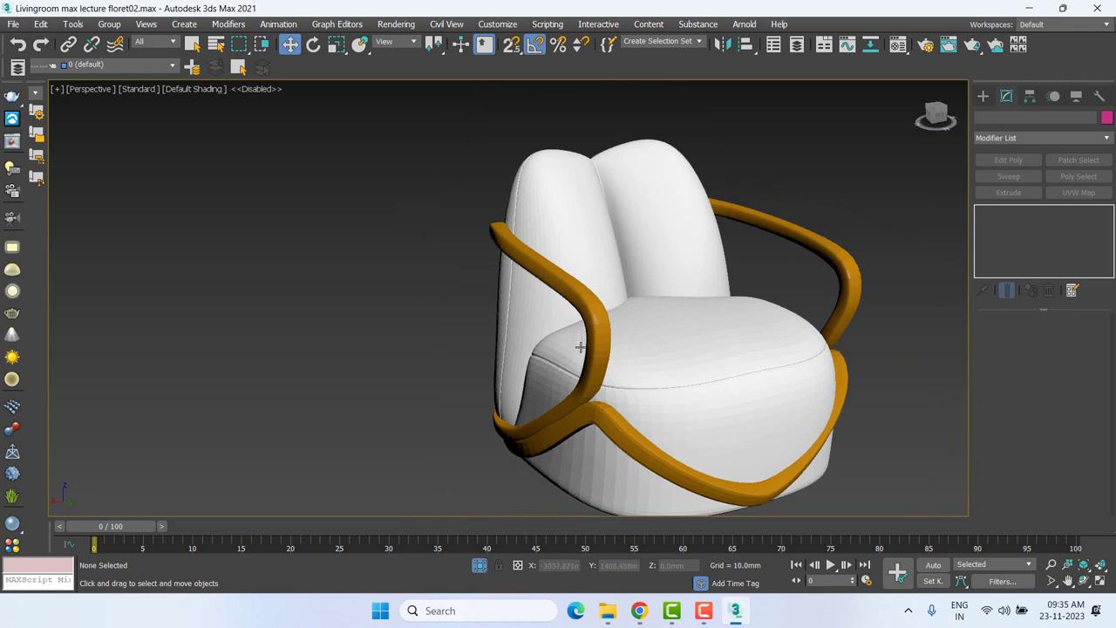
scroll(580, 352, "down", 2)
scroll(582, 348, "down", 2)
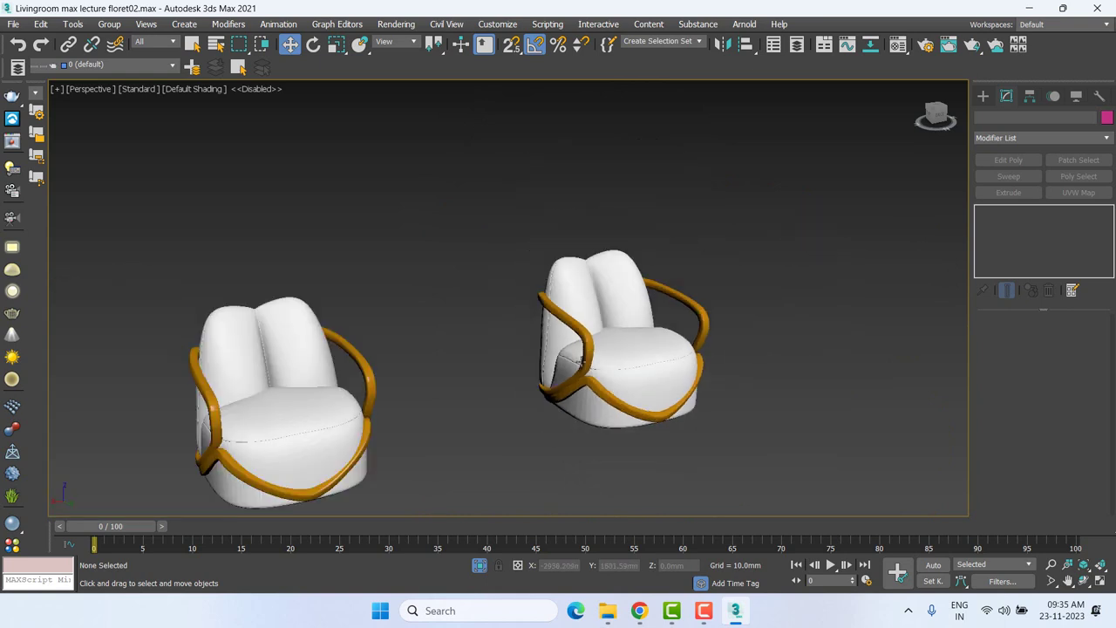
scroll(586, 345, "down", 1)
mouse_move(589, 340)
middle_mouse_down("alt")
mouse_move(528, 352)
mouse_move(581, 366)
mouse_move(486, 346)
mouse_move(625, 372)
mouse_move(532, 369)
mouse_move(592, 298)
mouse_move(562, 489)
middle_mouse_up("alt")
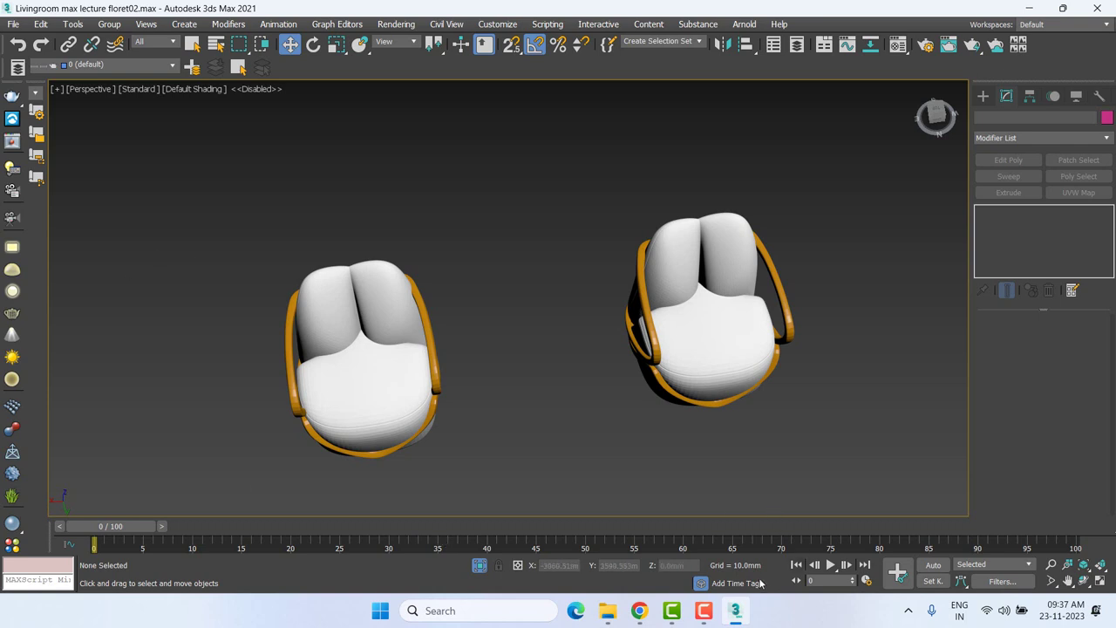
mouse_move(639, 611)
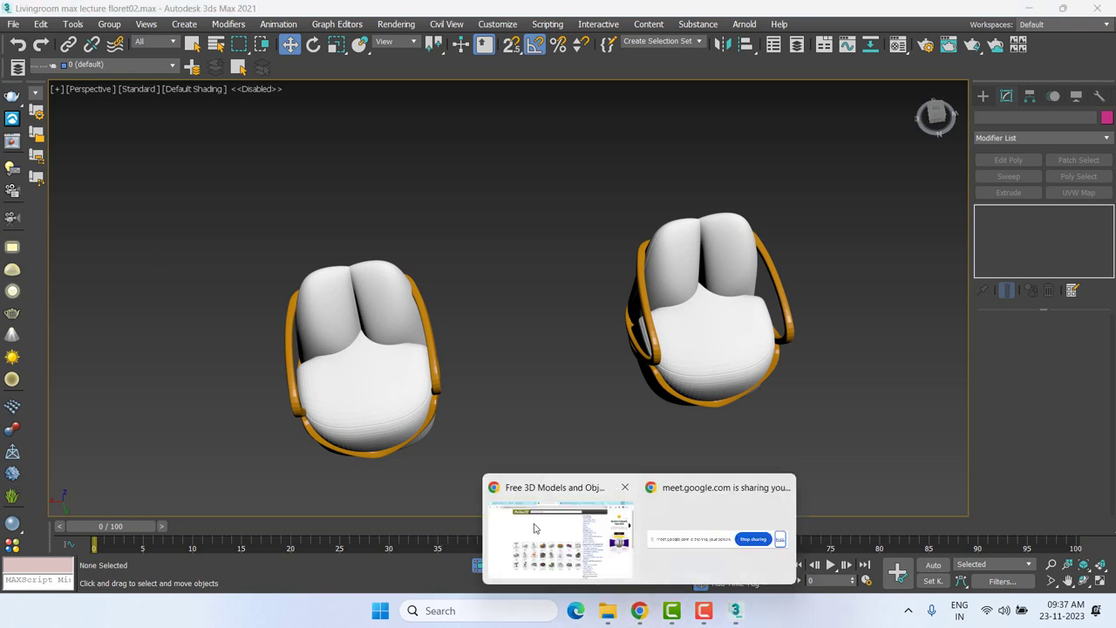
Open Archive3D's Sanitary Ware category and move to another page of models.
left_click(534, 528)
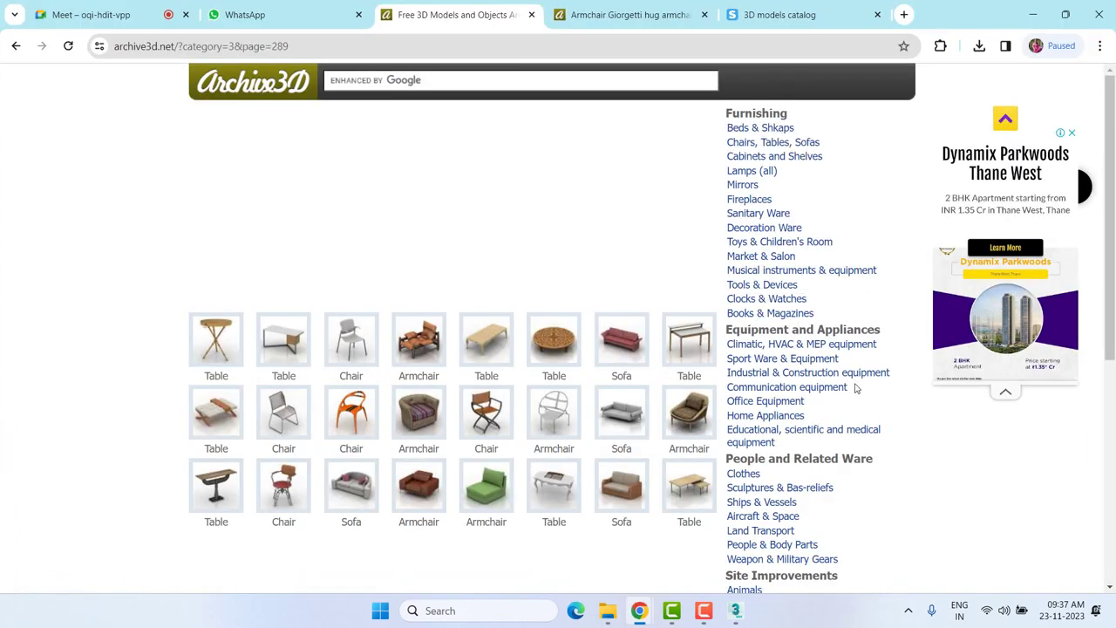
left_click(772, 217)
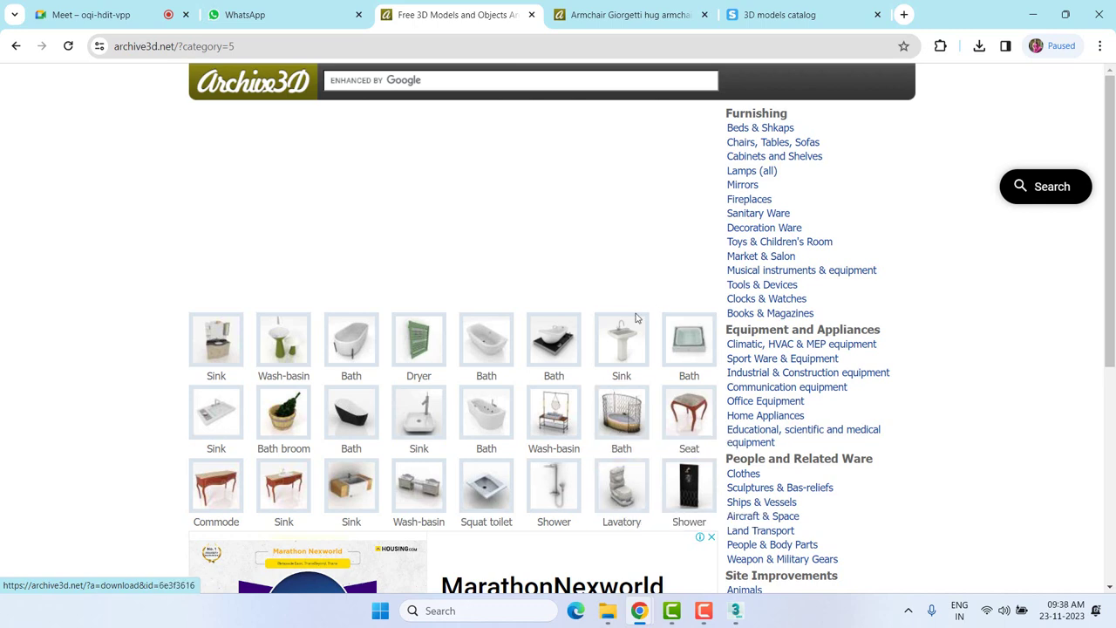
scroll(608, 385, "down", 2)
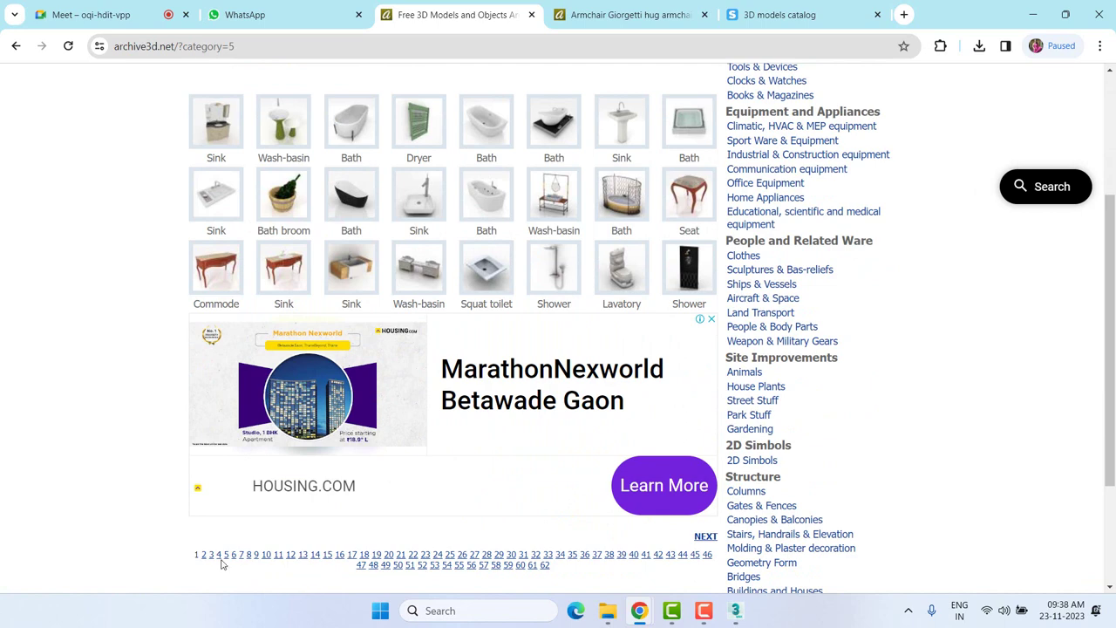
left_click(742, 402)
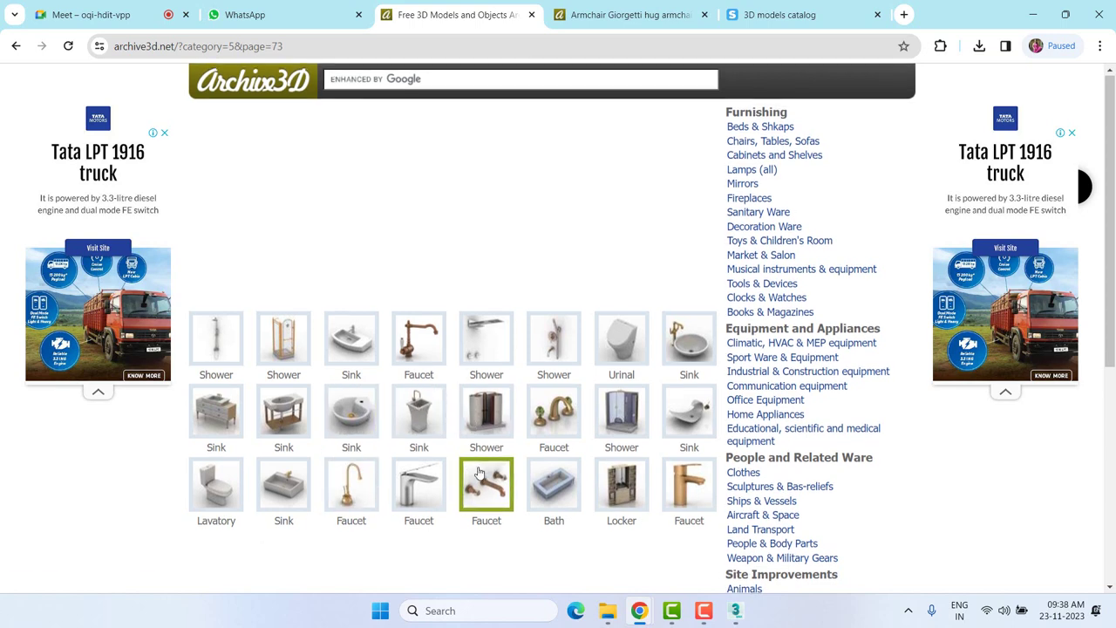
Jump to page 241 of the sanitary ware listing, then switch to the Google Meet tab.
scroll(478, 471, "down", 1)
scroll(478, 473, "down", 1)
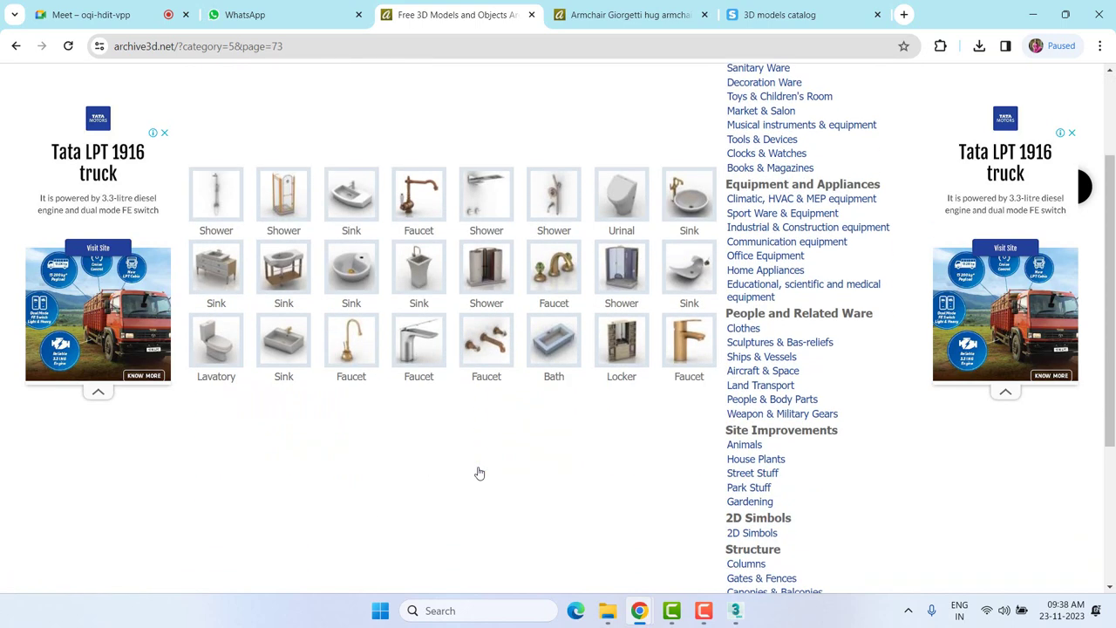
scroll(479, 472, "down", 1)
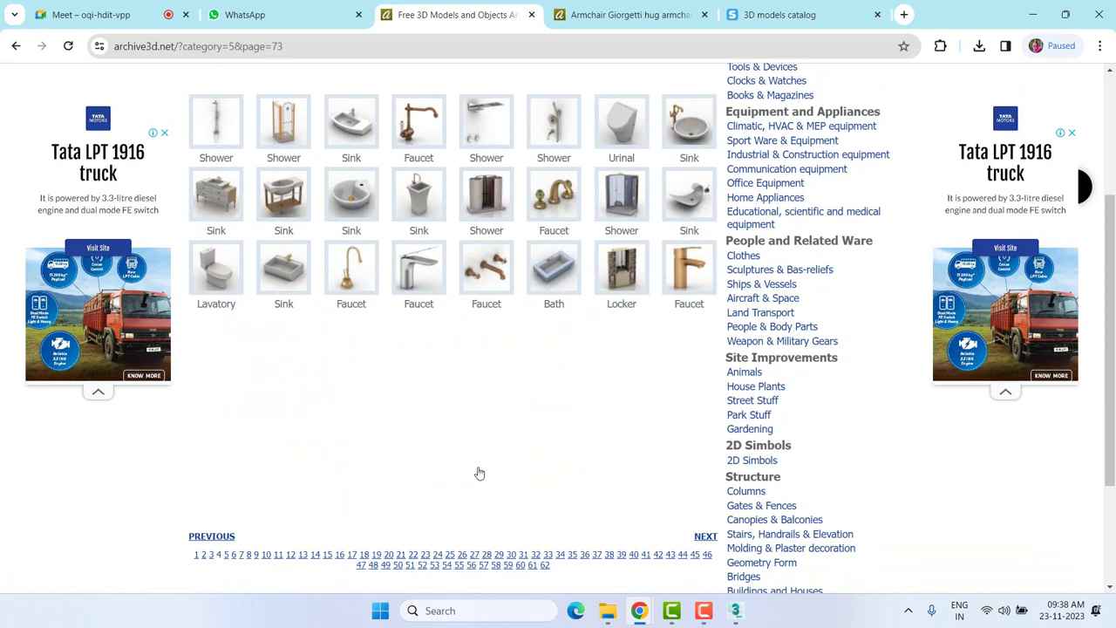
left_click(279, 554)
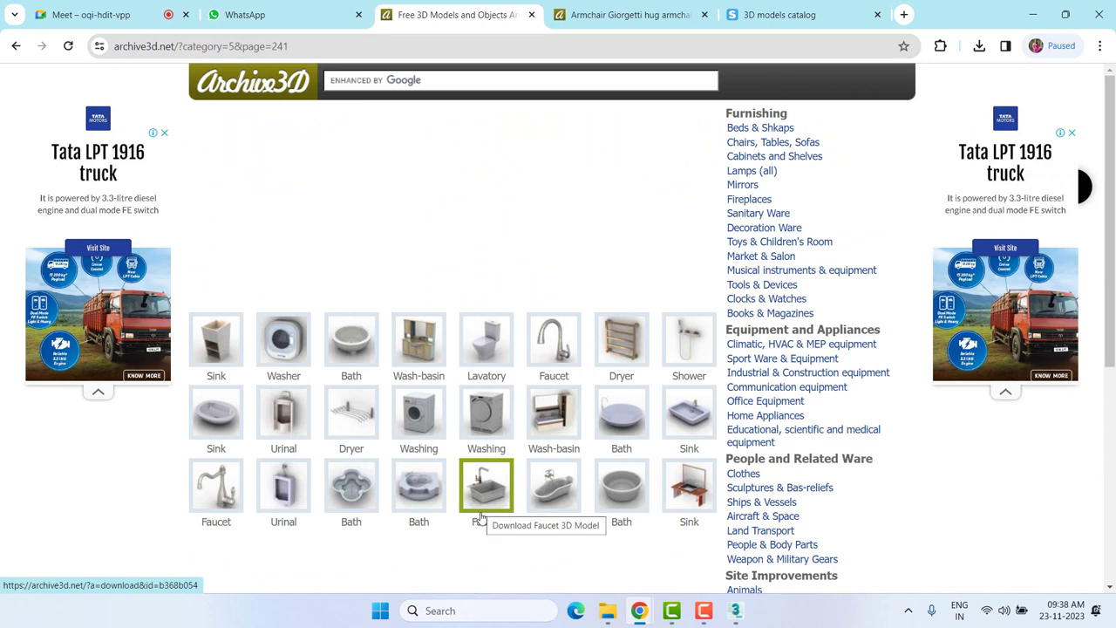
left_click(96, 15)
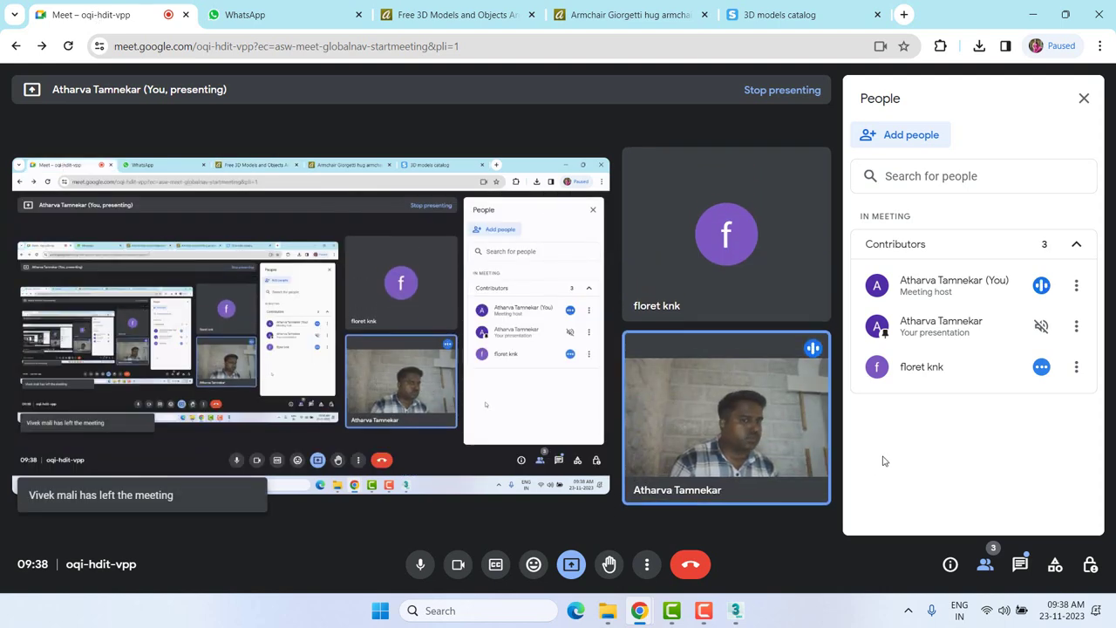
Close the 3dsky 3D models catalog tab and return to the Meet call.
left_click(778, 15)
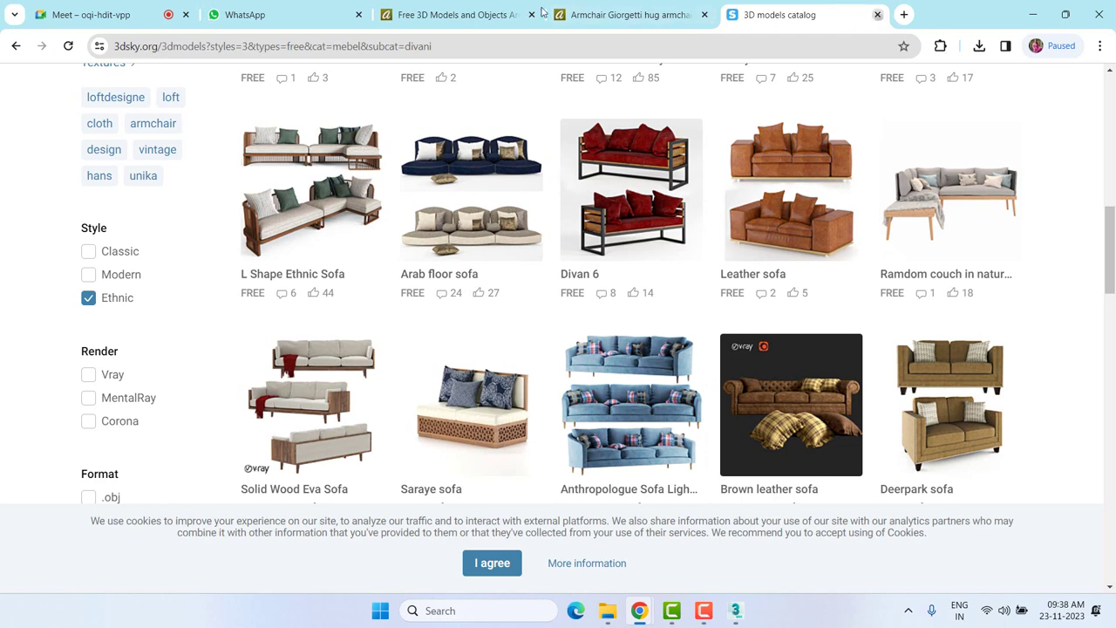
left_click(877, 15)
left_click(127, 12)
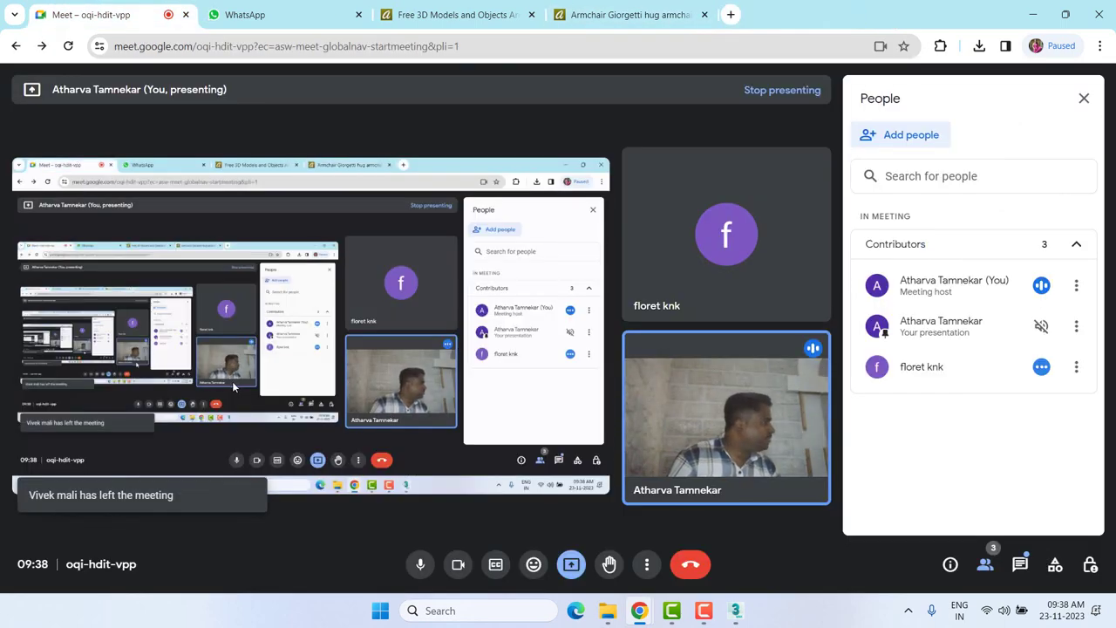